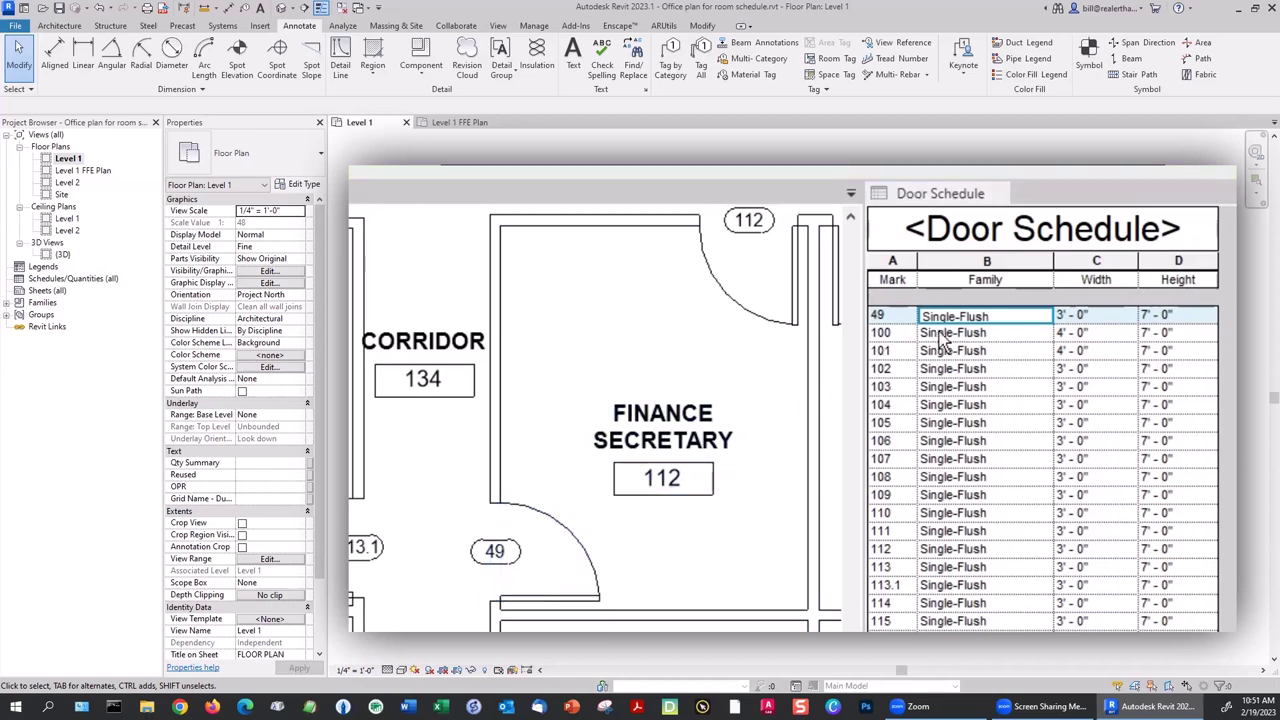
Select door 49 in the Level 1 plan and delete it from the model.
left_click(585, 543)
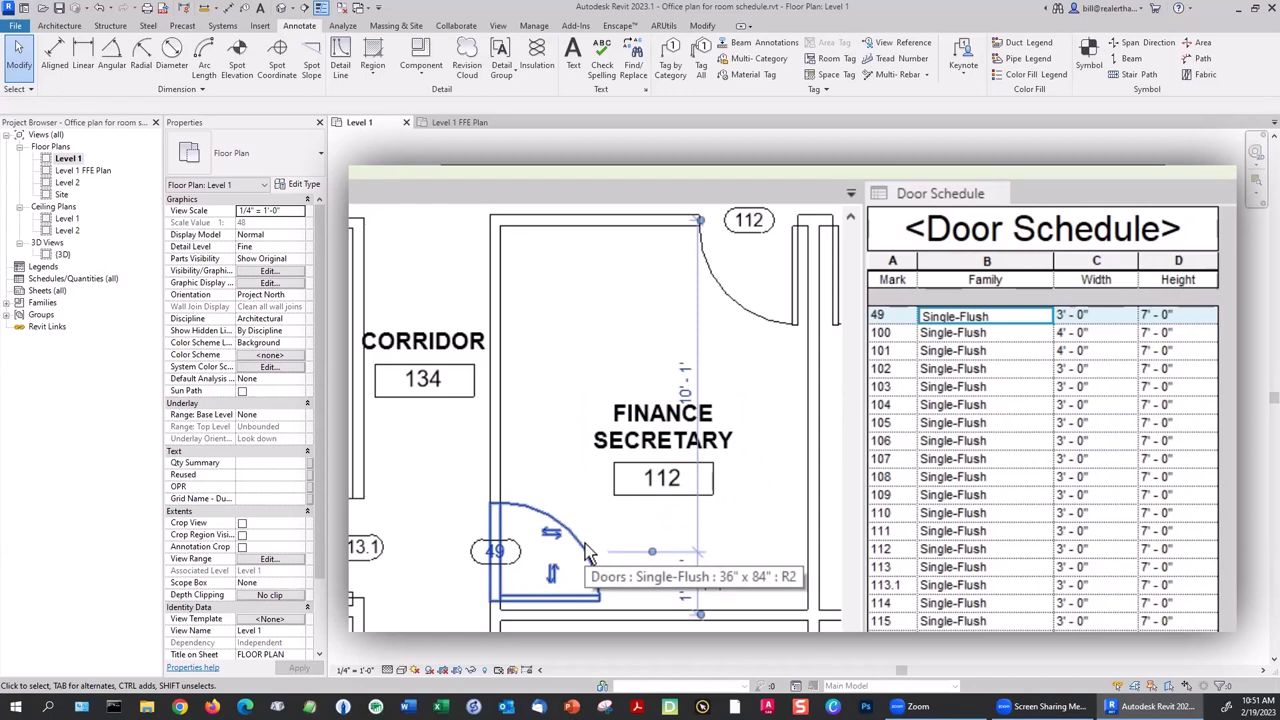
key("Delete")
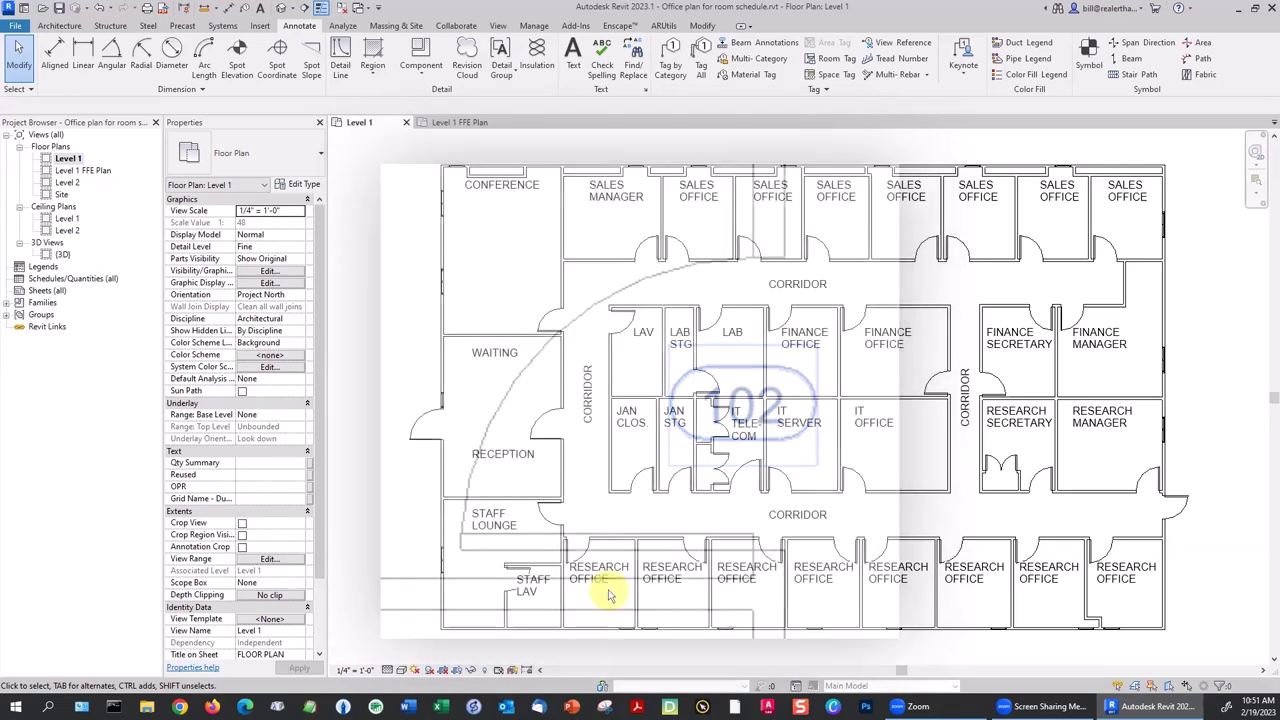
Tag the Waiting room door and place tag 38 beside it without a leader.
left_click(668, 55)
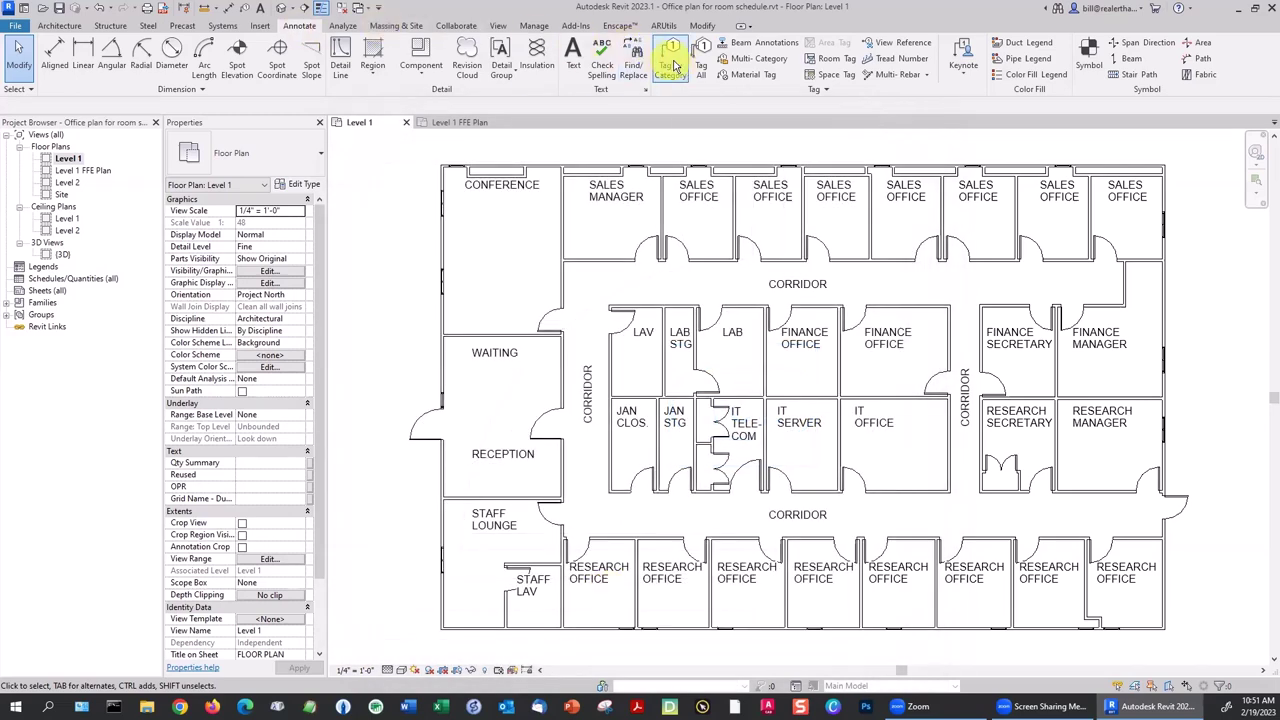
left_click(547, 320)
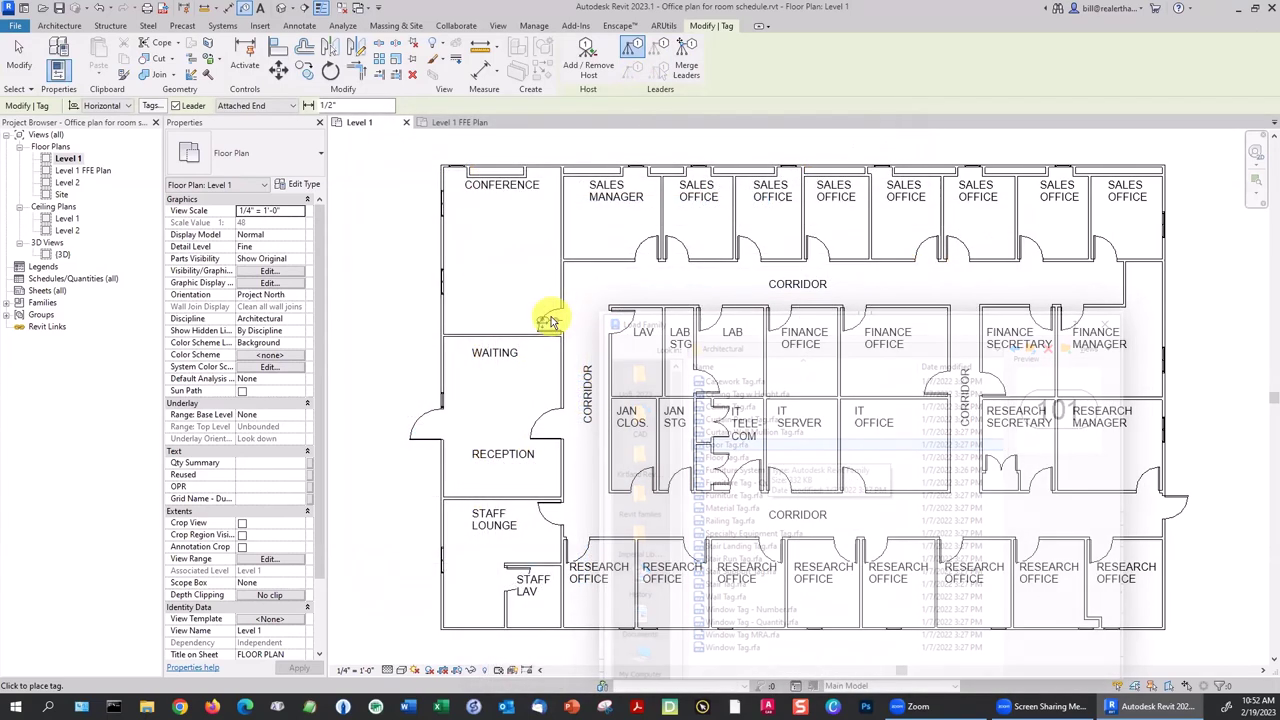
scroll(645, 255, "up", 3)
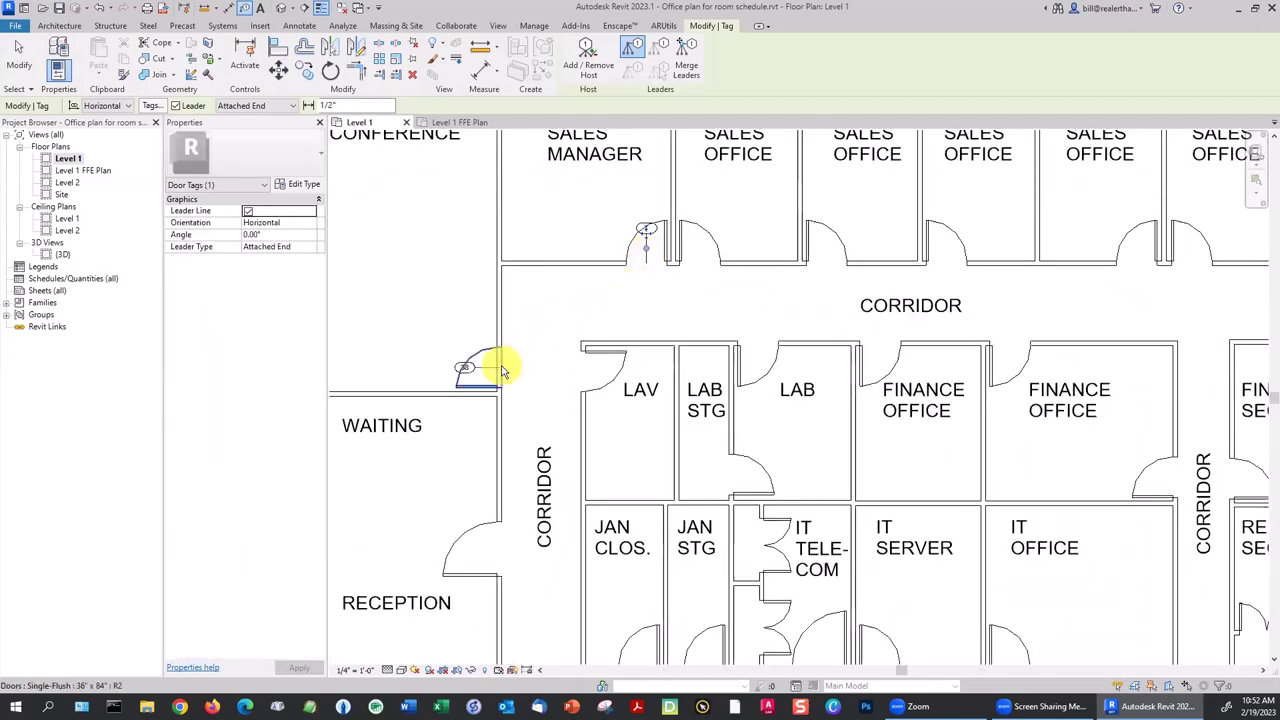
key("Escape")
scroll(455, 368, "up", 4)
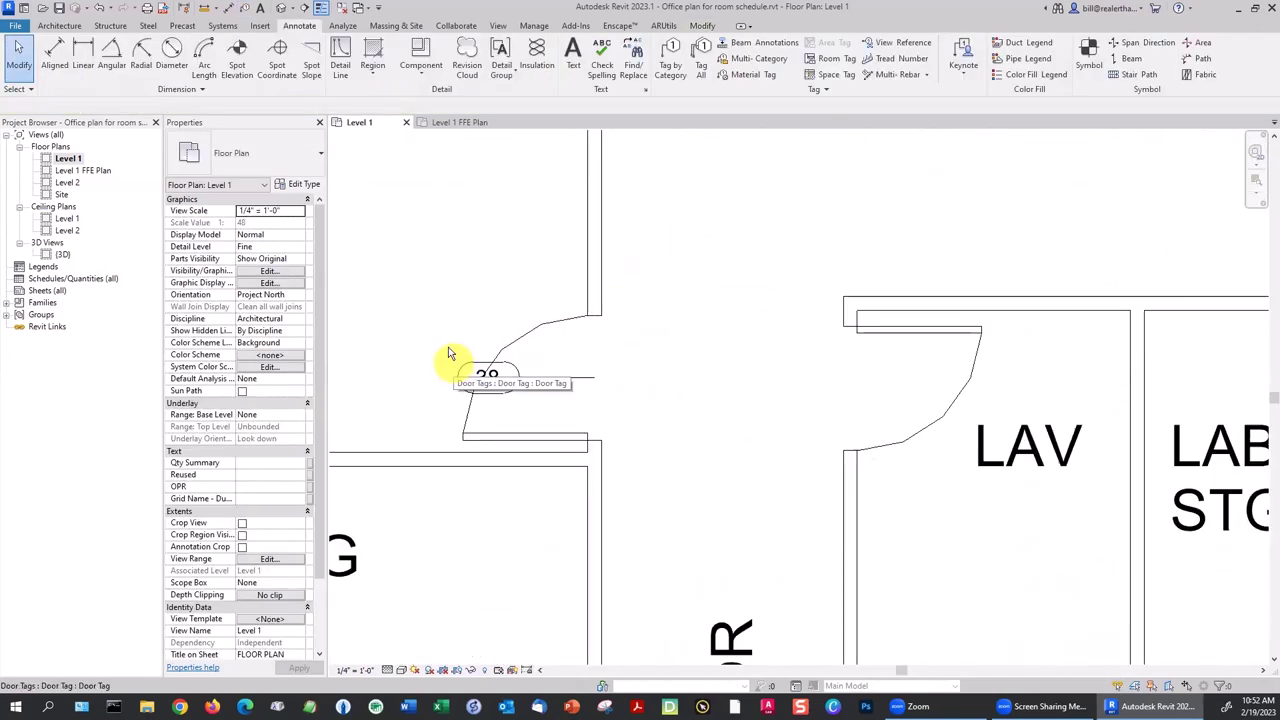
left_click(462, 370)
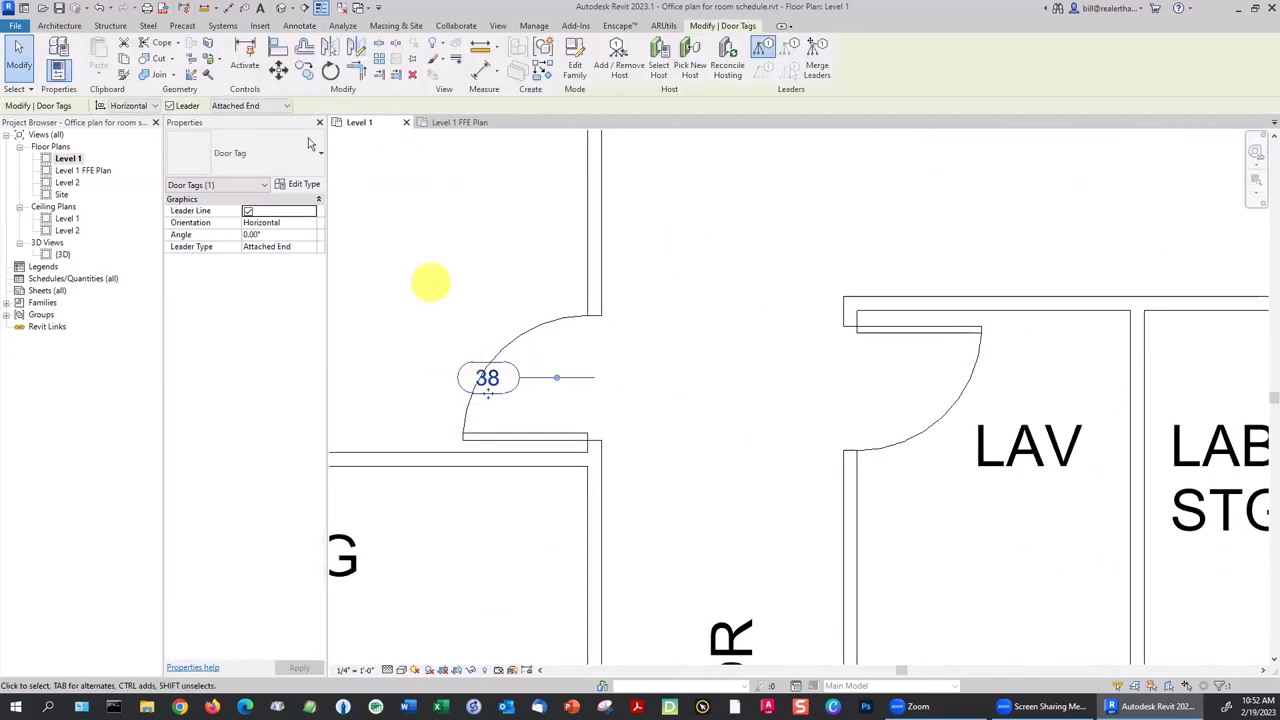
left_click(171, 112)
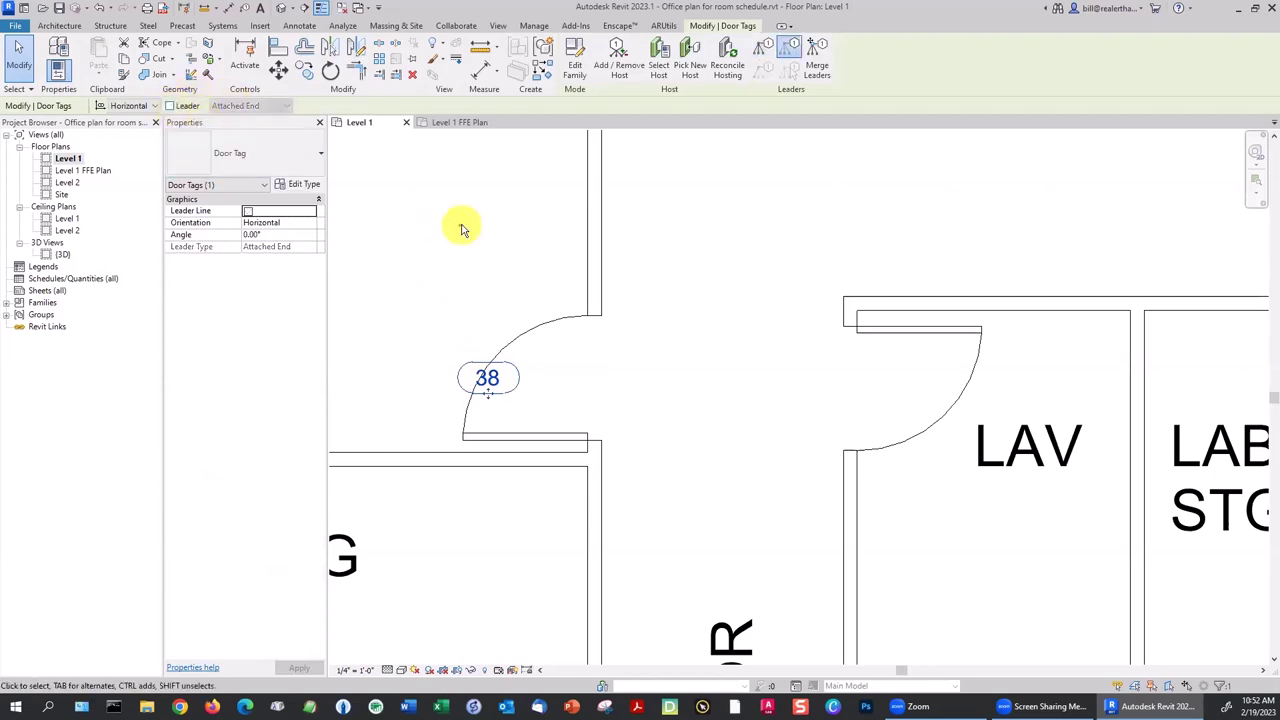
left_click(465, 250)
left_click(490, 396)
left_click_drag(493, 398, 740, 374)
Toggle the leader on Sales Manager door tag 7 and reposition it just above the door.
scroll(760, 370, "down", 4)
middle_click_drag(800, 326, 669, 398)
left_click(731, 262)
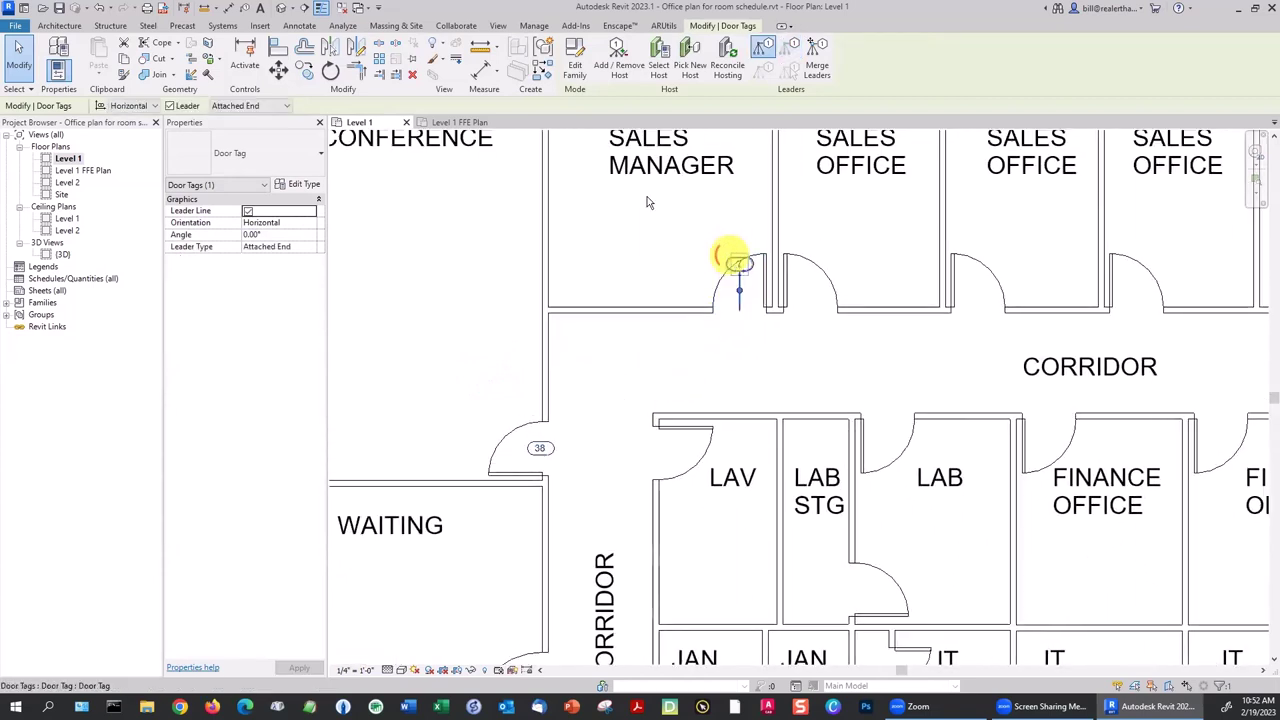
left_click(171, 107)
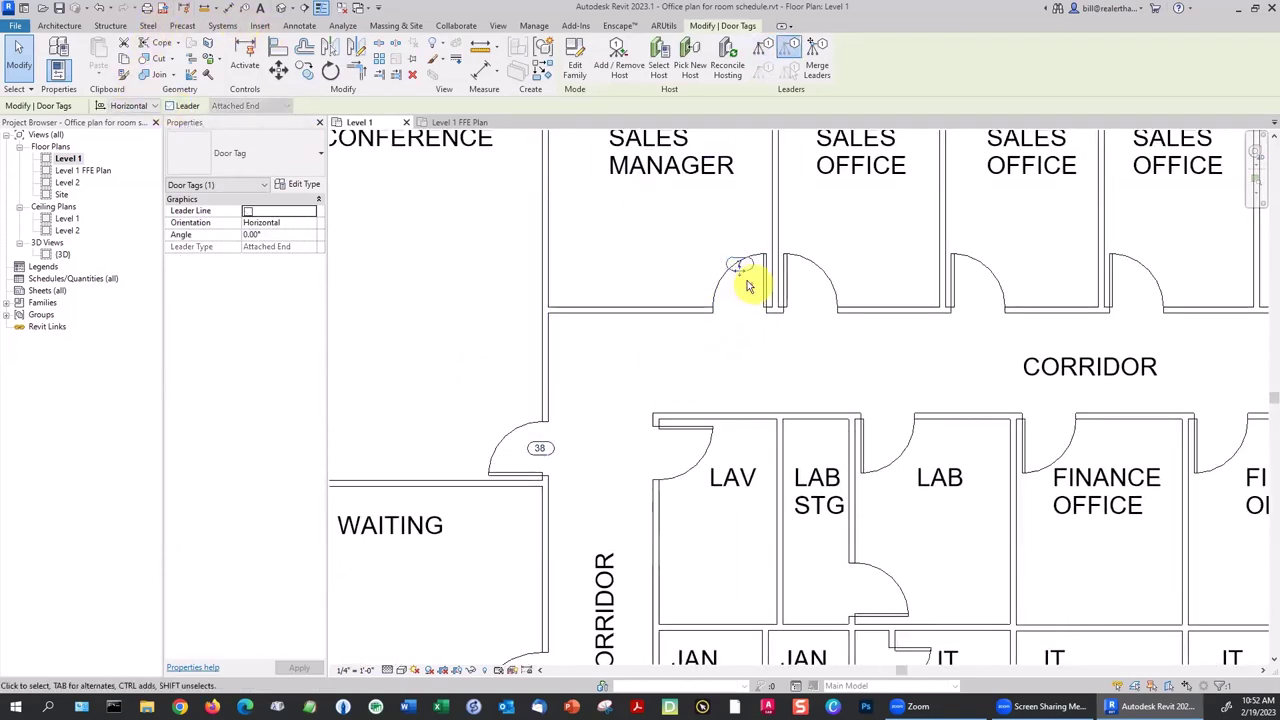
left_click_drag(741, 285, 741, 312)
left_click(646, 220)
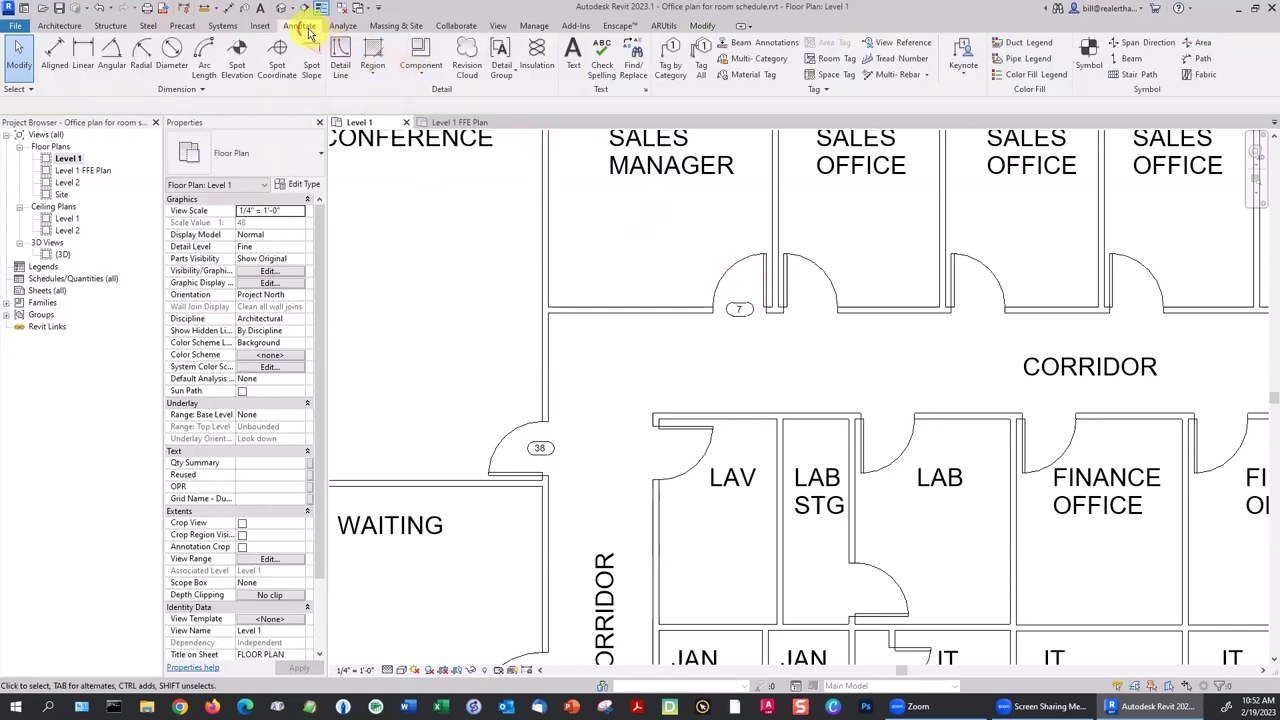
Tag the row of Sales Office doors (8 through 12) with leaders turned off.
left_click(668, 68)
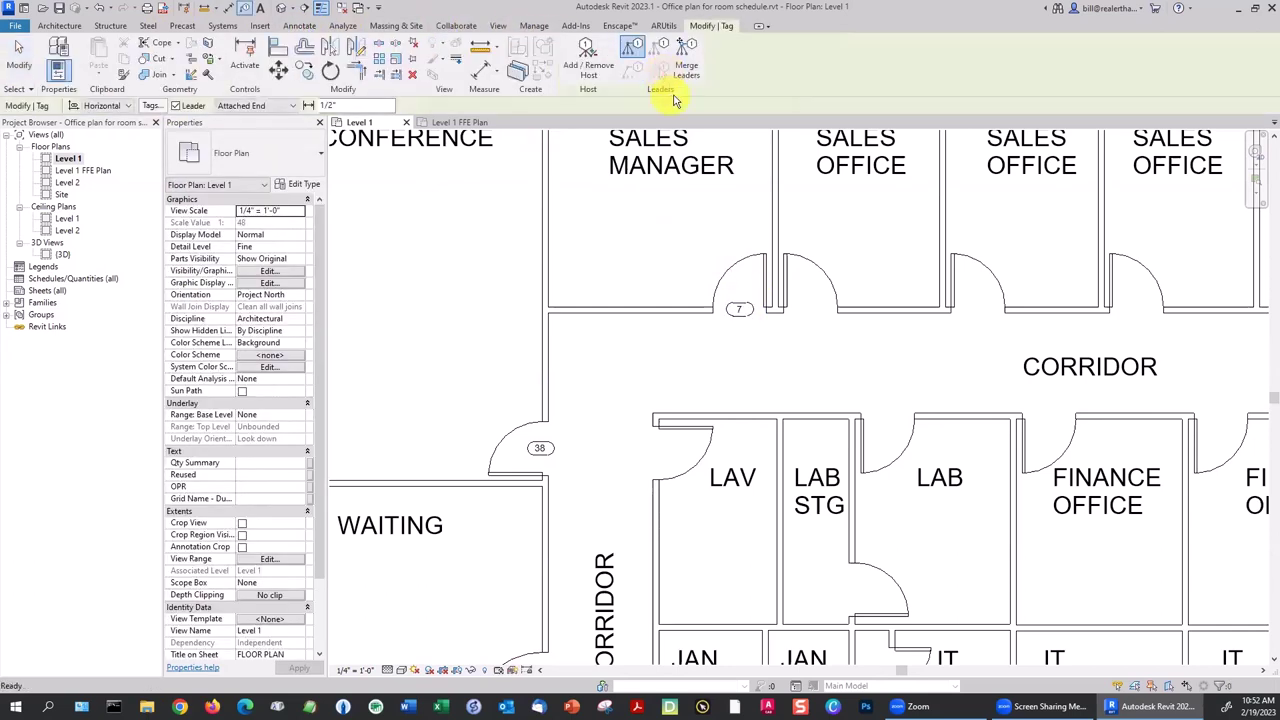
left_click(178, 108)
left_click(818, 268)
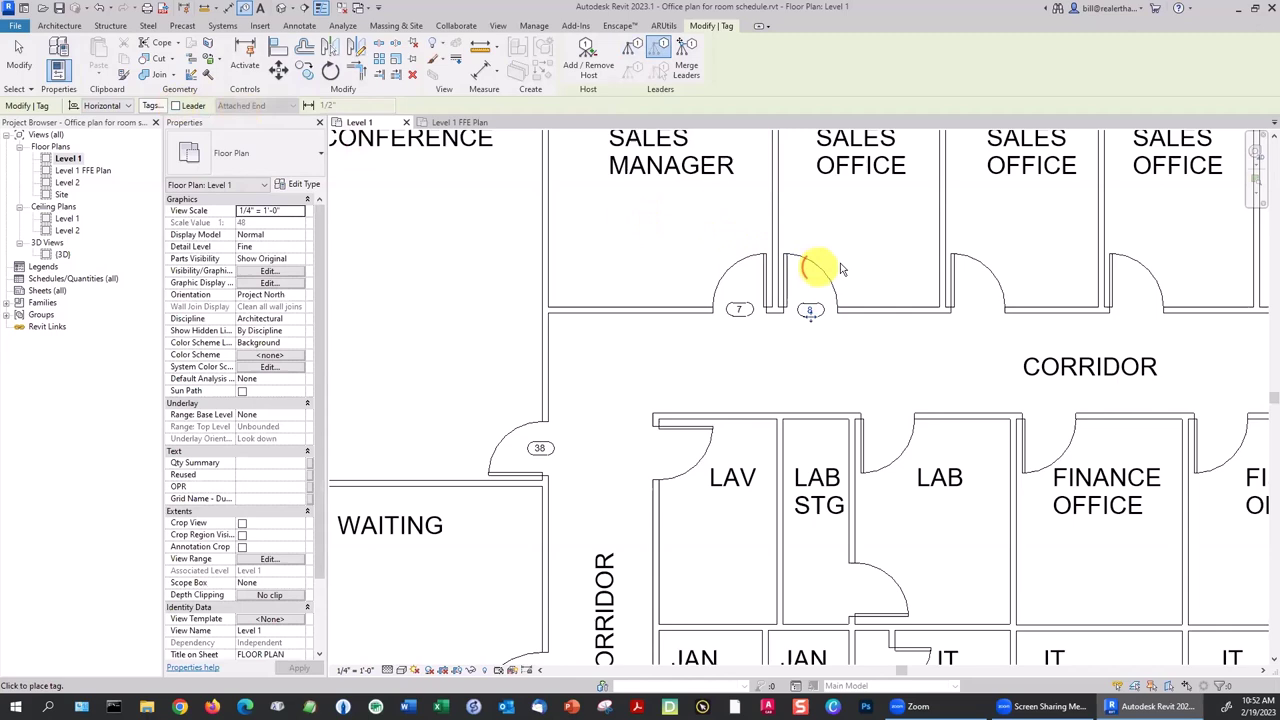
left_click(987, 265)
left_click(1135, 275)
middle_click_drag(1092, 268, 691, 285)
left_click(1067, 285)
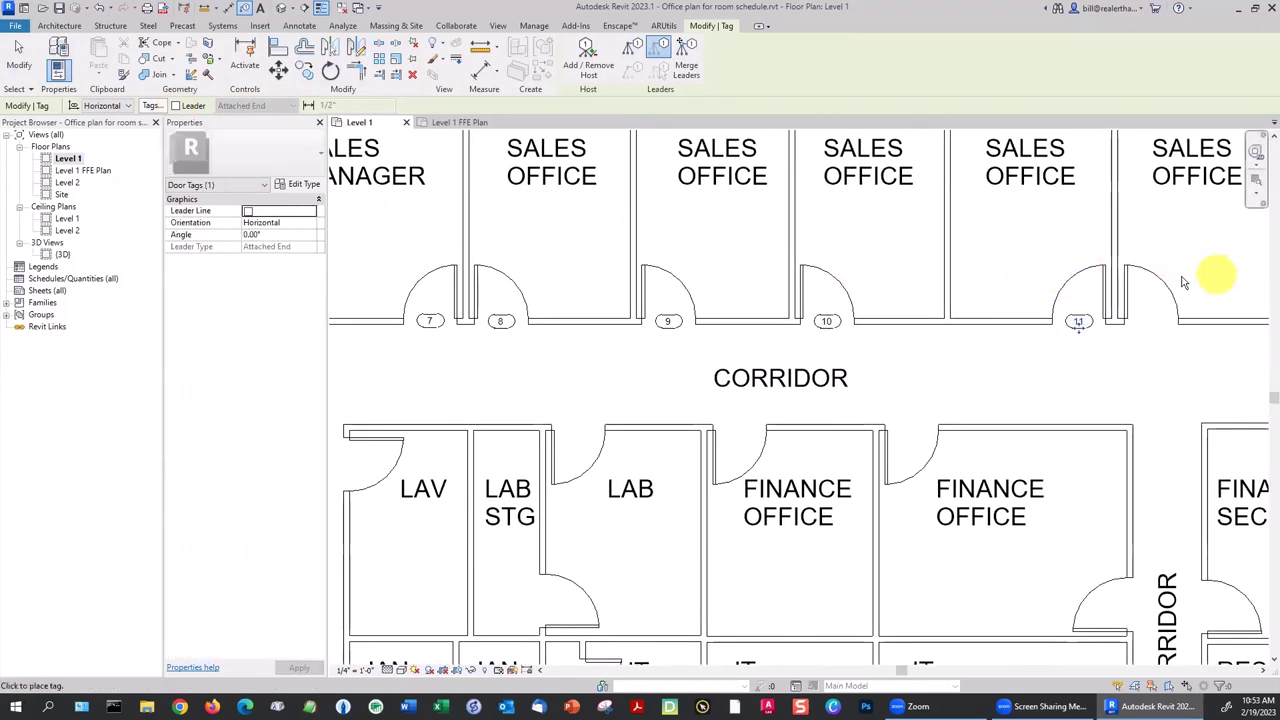
left_click(1169, 277)
middle_click_drag(1206, 246, 843, 254)
scroll(845, 255, "down", 4)
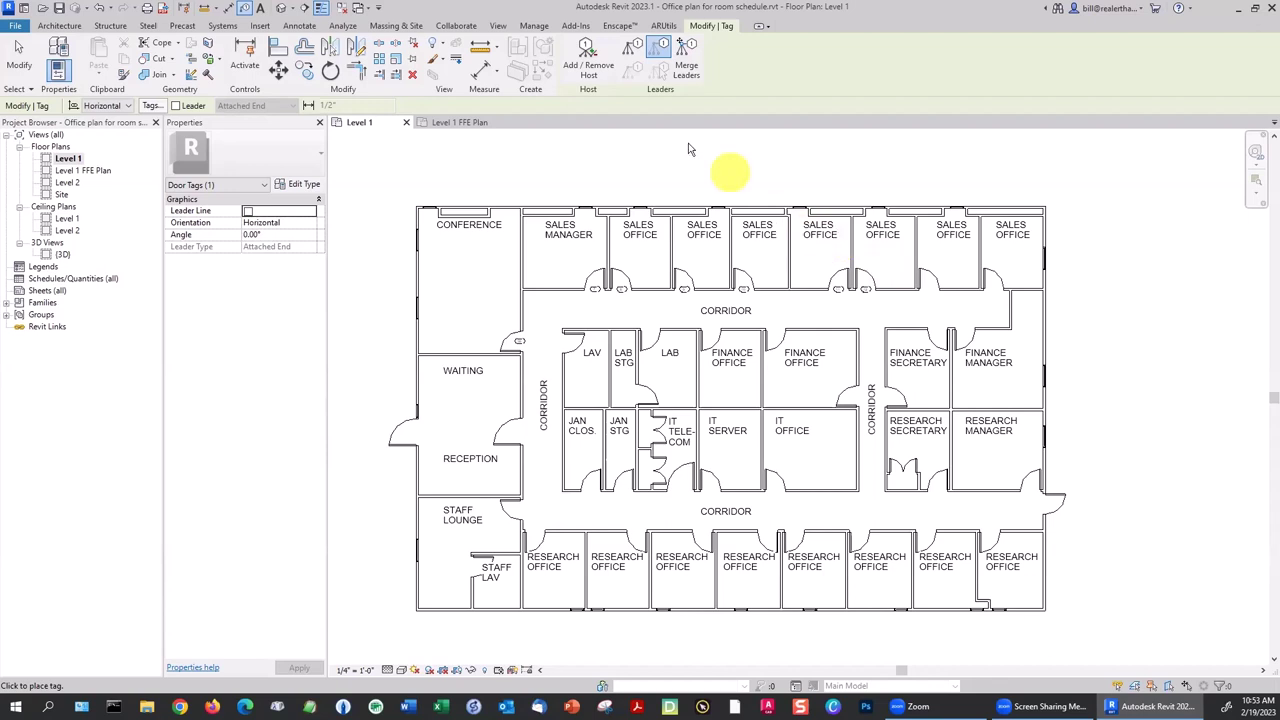
key("Escape")
Apply Tag All Not Tagged with Door Tags to label every remaining door.
left_click(296, 26)
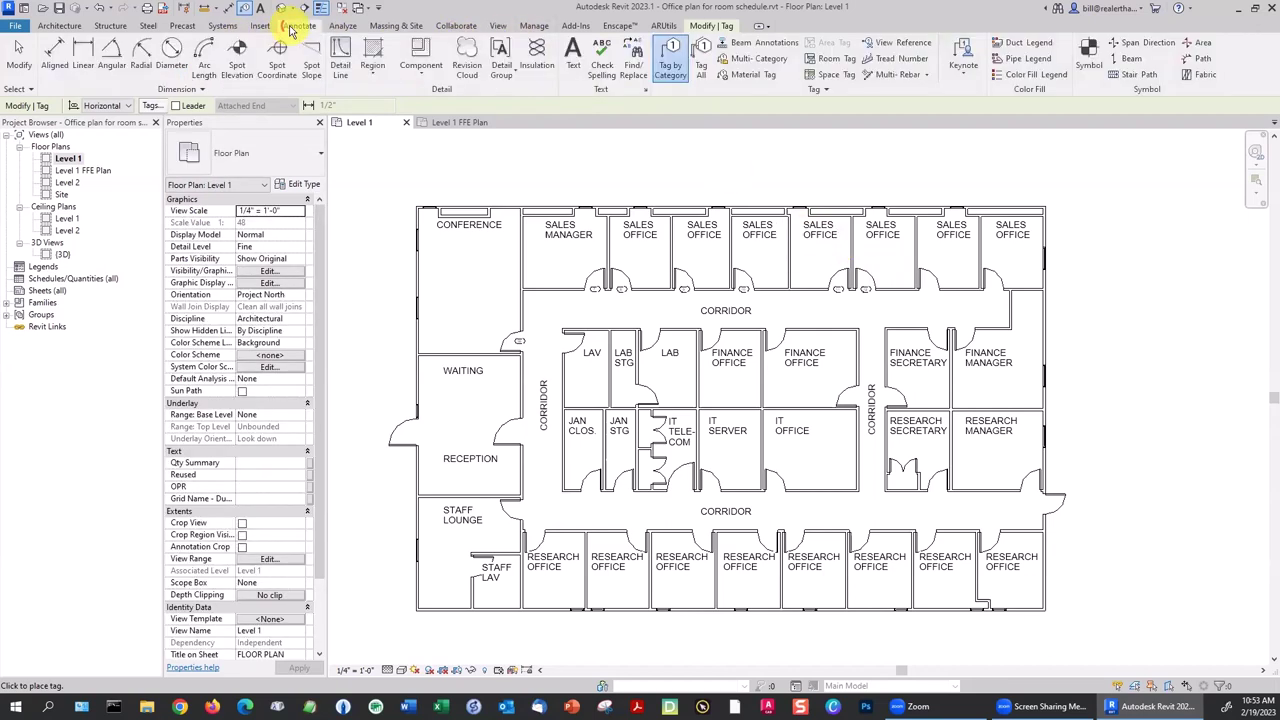
left_click(700, 72)
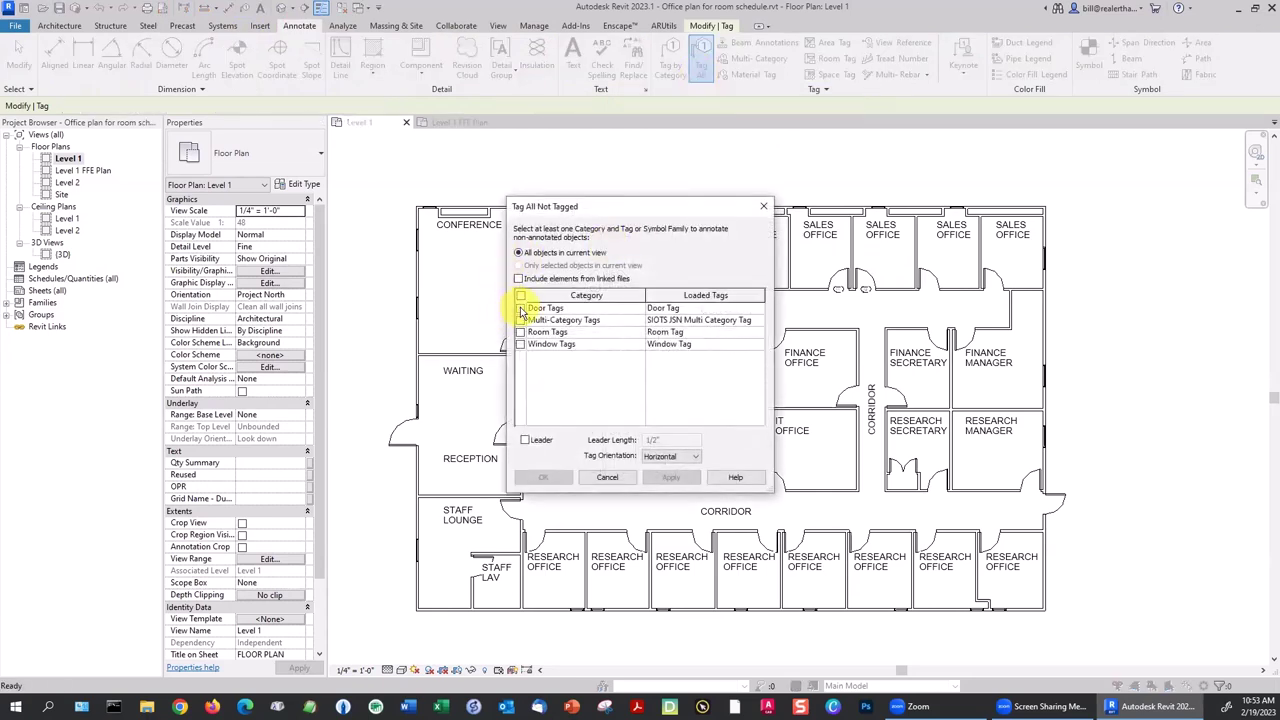
left_click(520, 309)
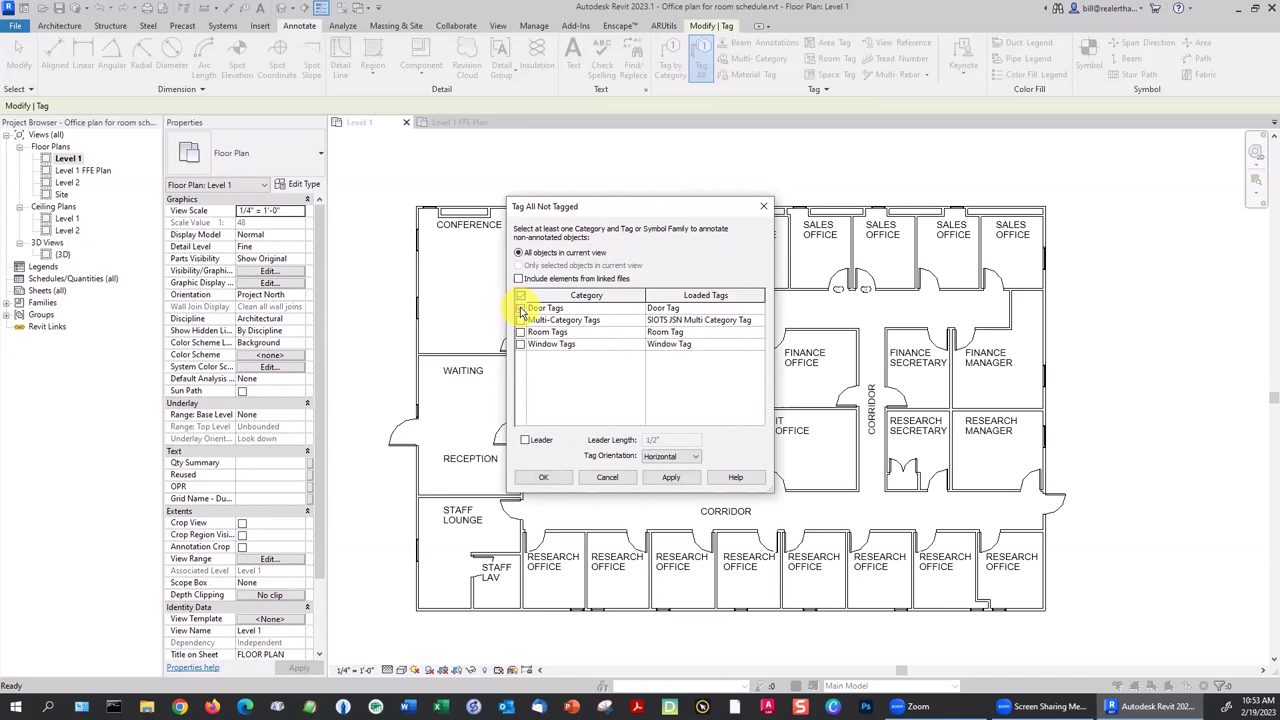
left_click(672, 477)
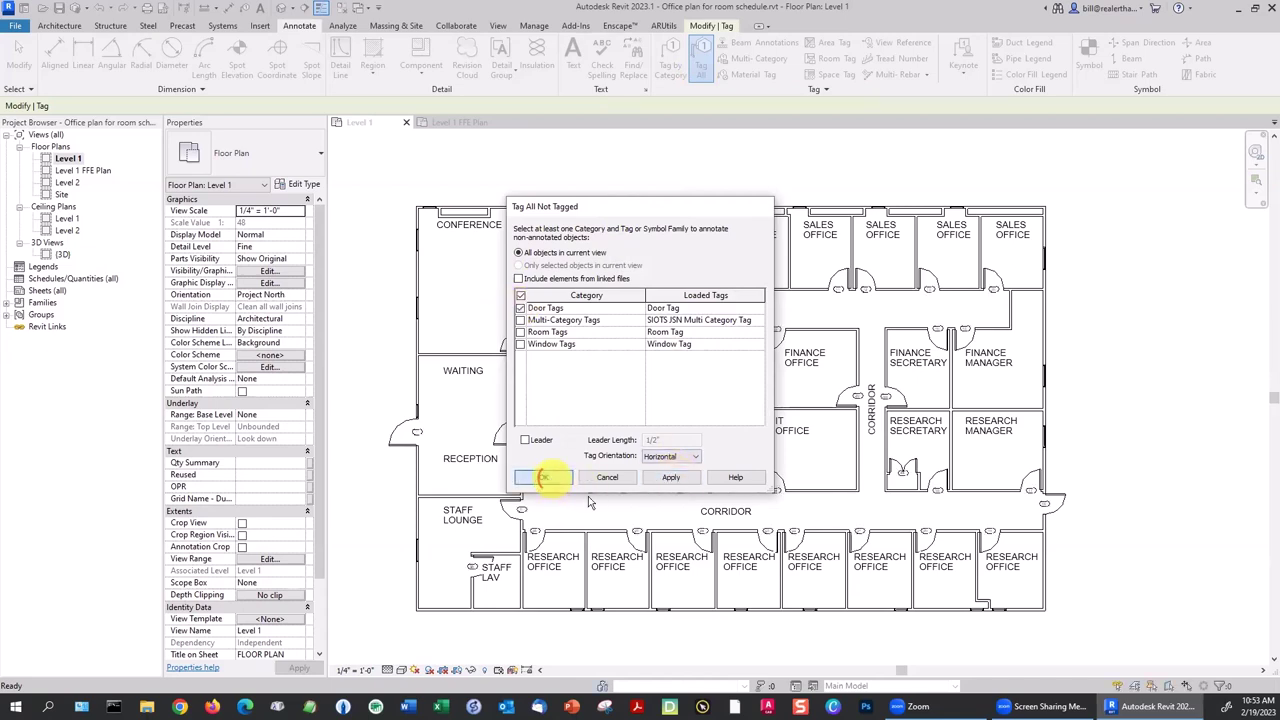
left_click(545, 479)
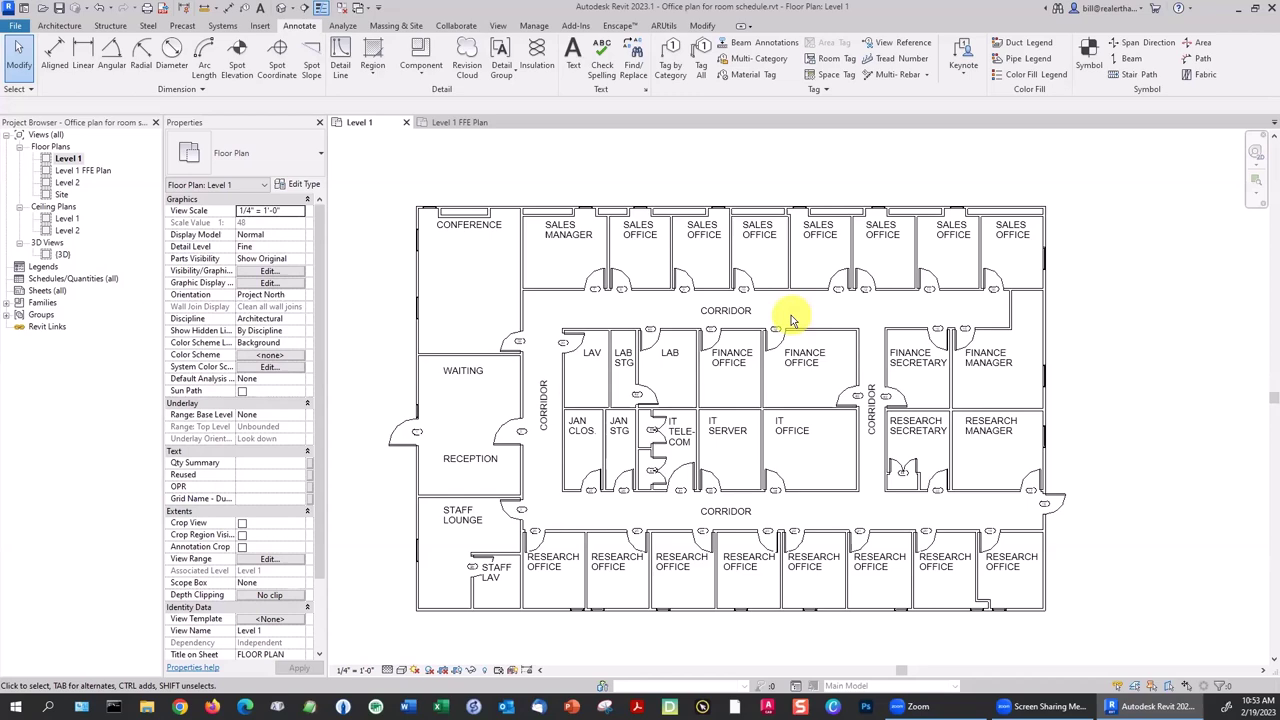
scroll(543, 345, "up", 4)
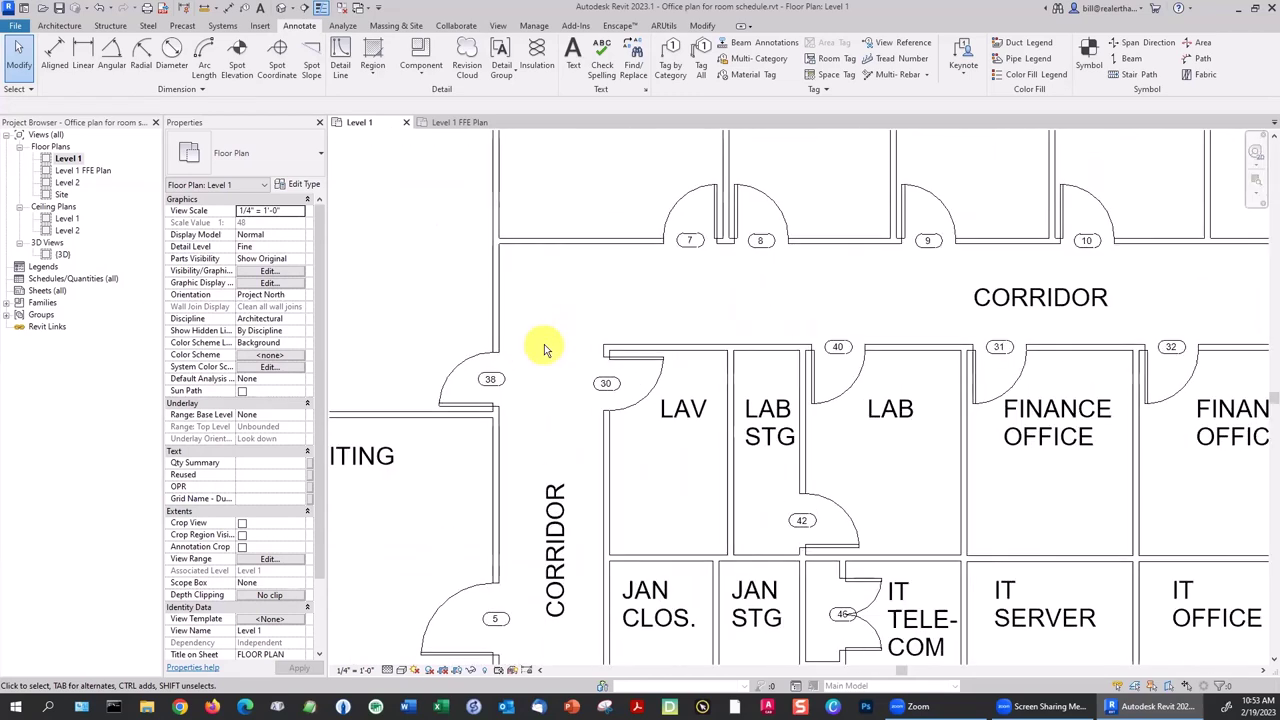
scroll(546, 346, "down", 3)
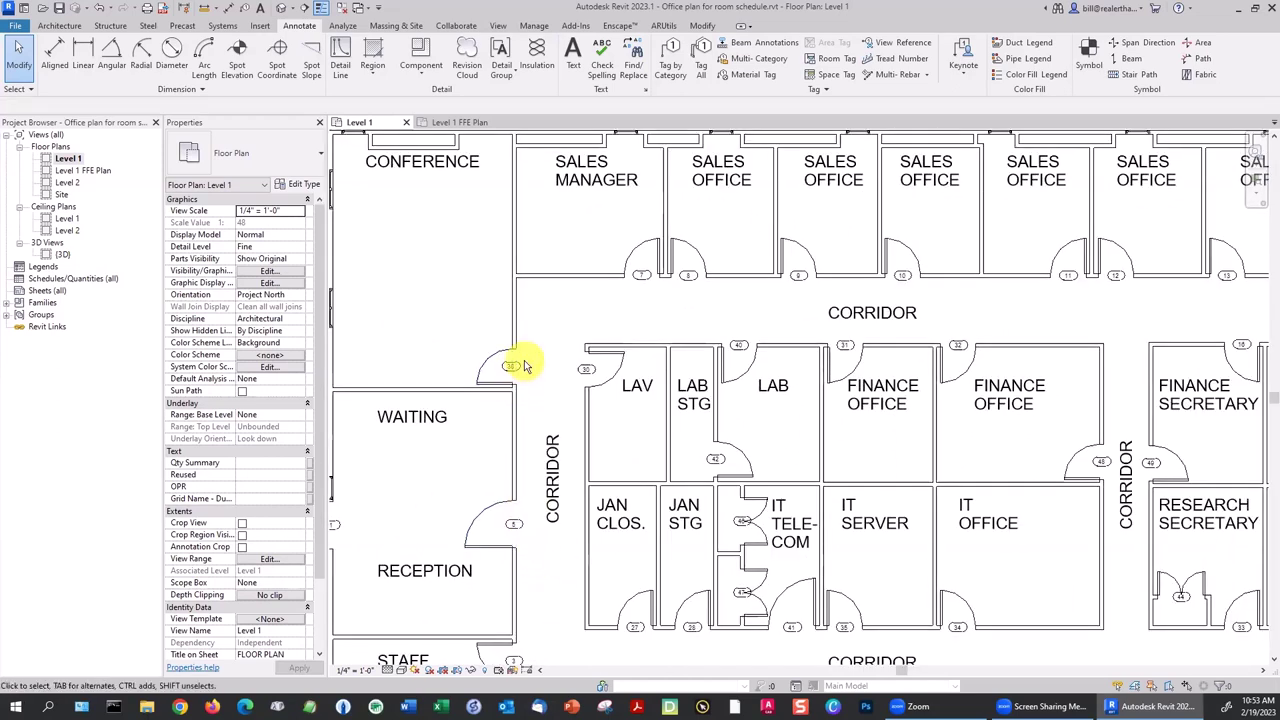
scroll(932, 455, "down", 1)
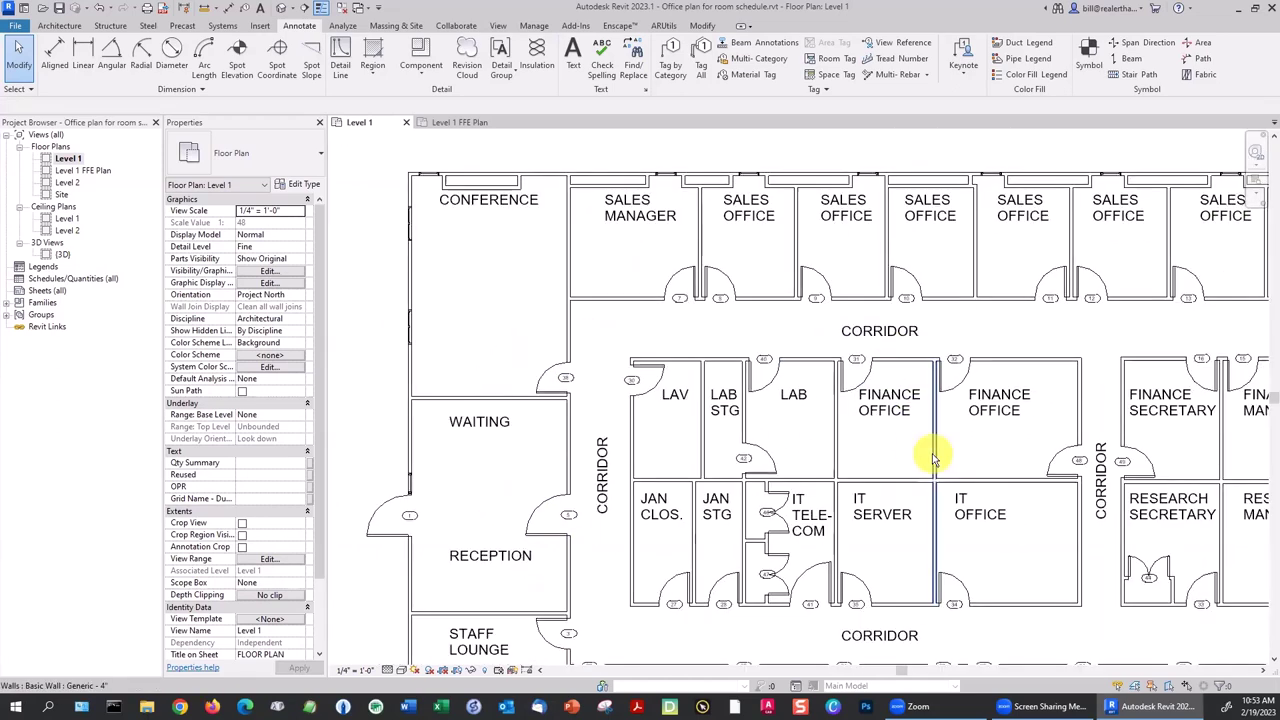
middle_click_drag(967, 453, 878, 430)
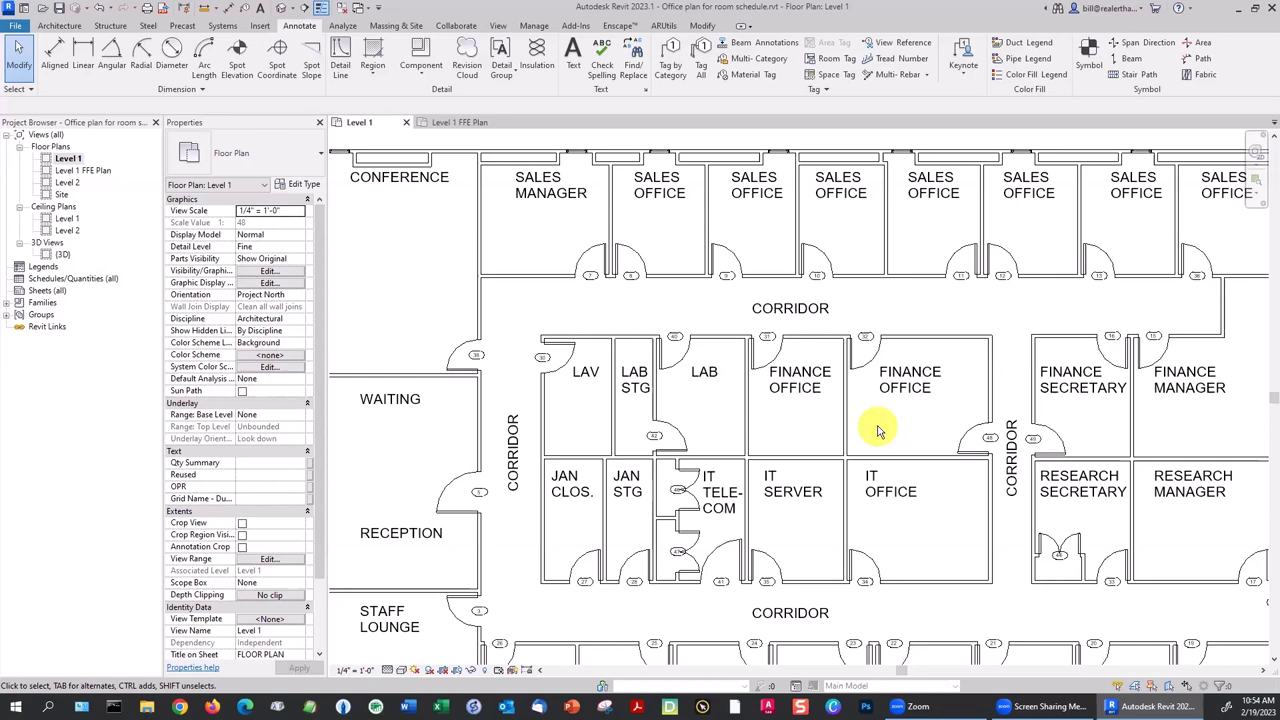
scroll(465, 349, "up", 5)
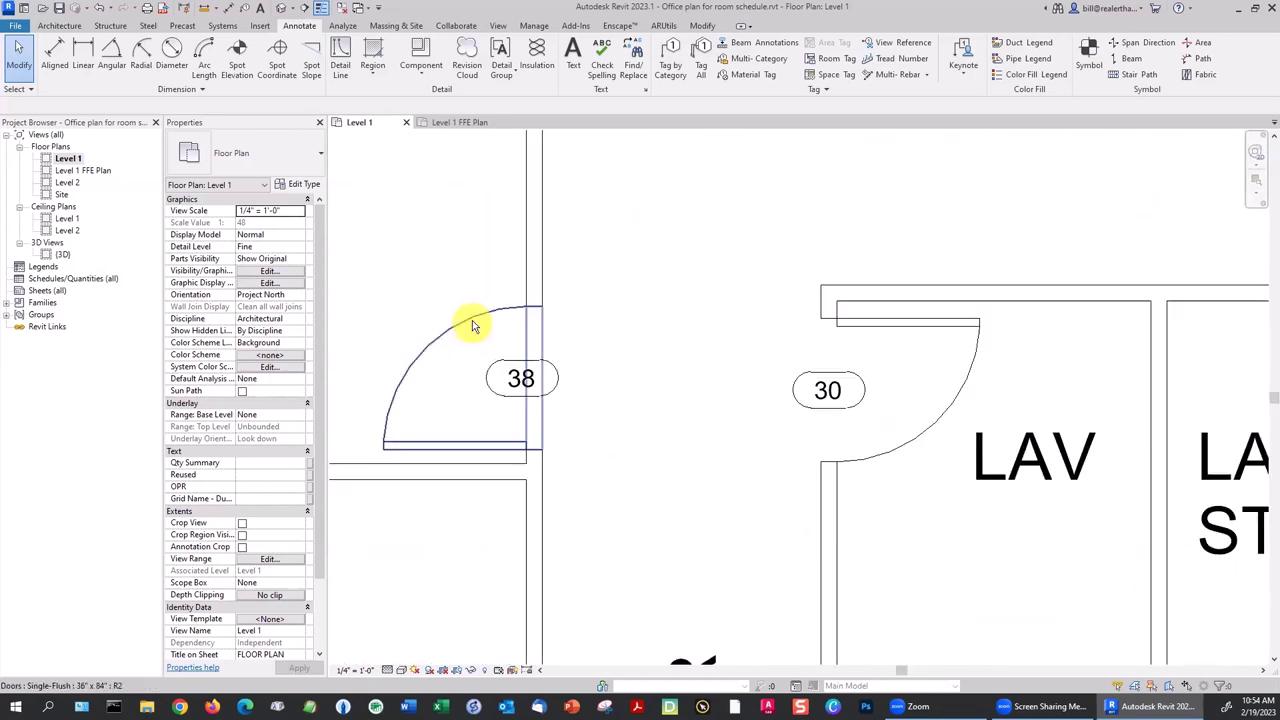
Enter 38 as the Waiting room door's Mark value in Properties.
left_click(471, 333)
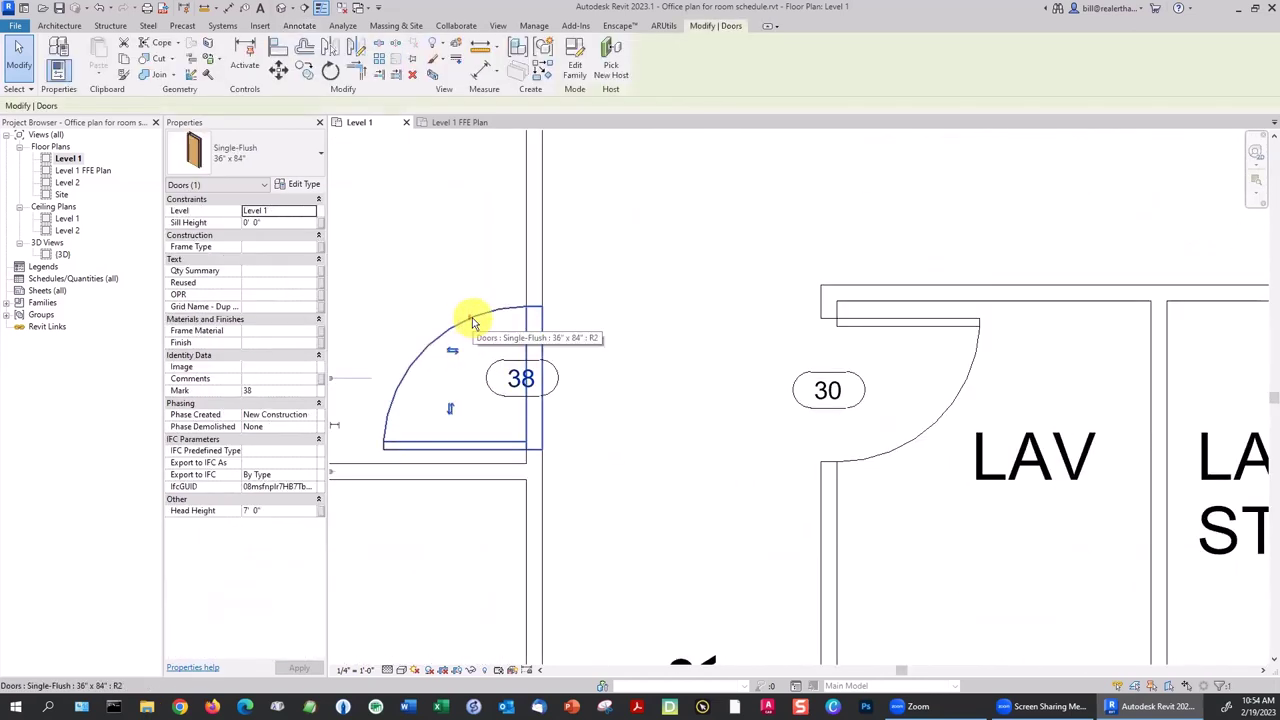
left_click(248, 390)
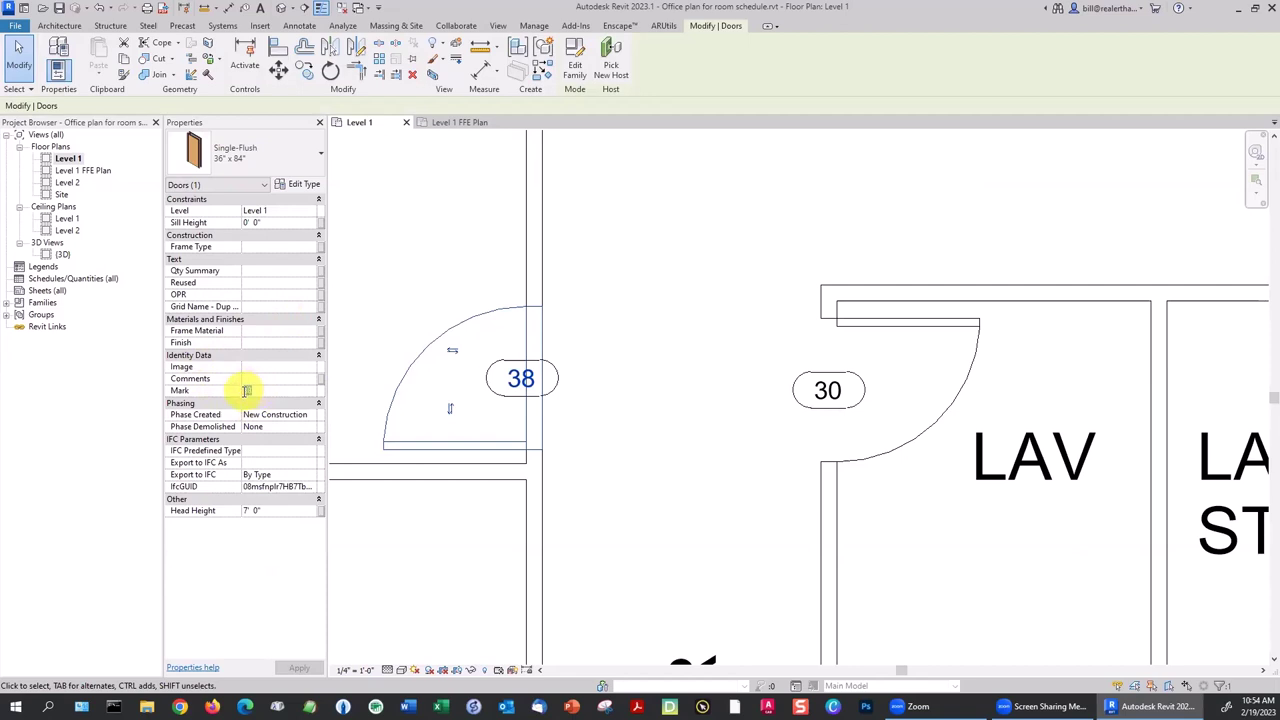
type("38")
key("Return")
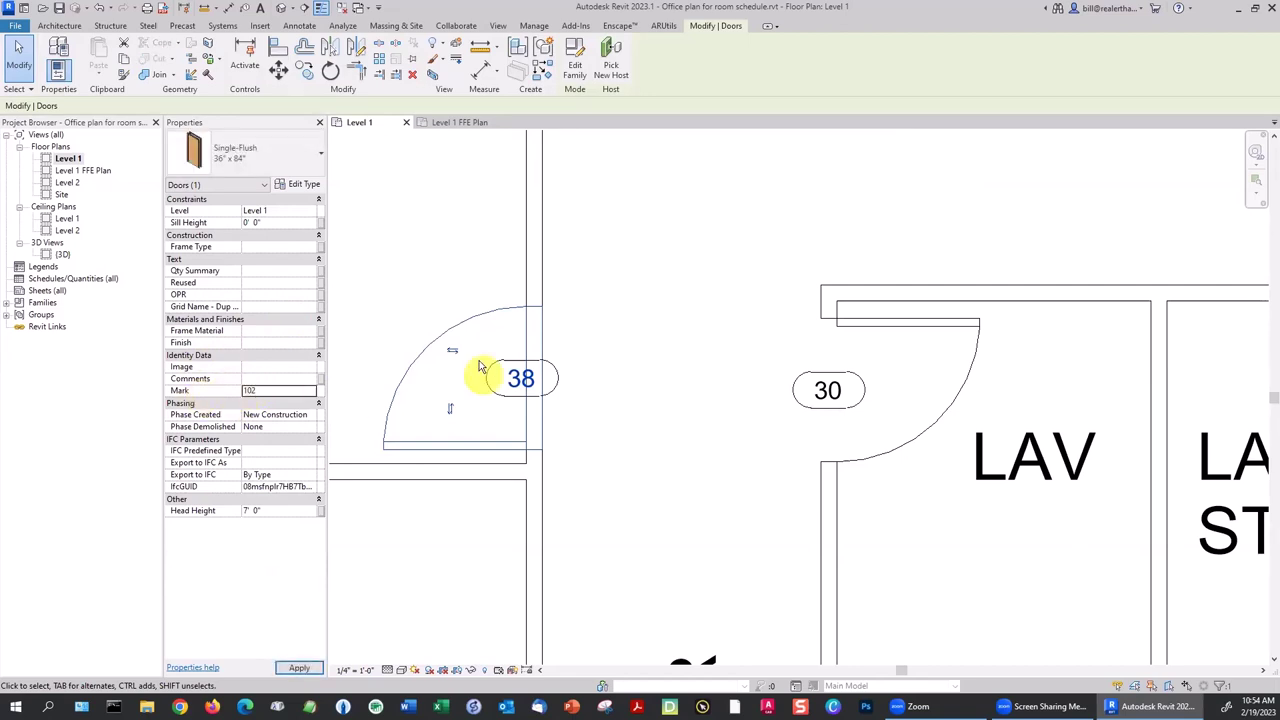
left_click(715, 303)
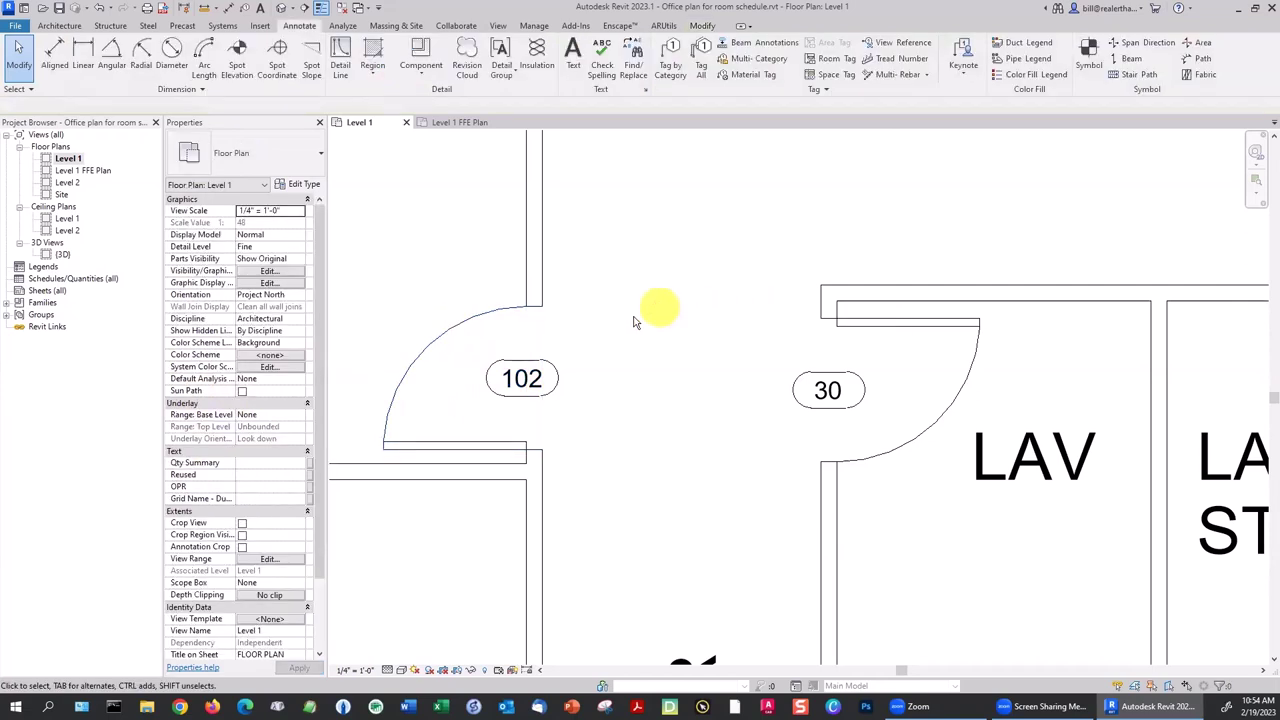
Edit door tag 102 directly in the plan so it reads 345.
left_click(558, 378)
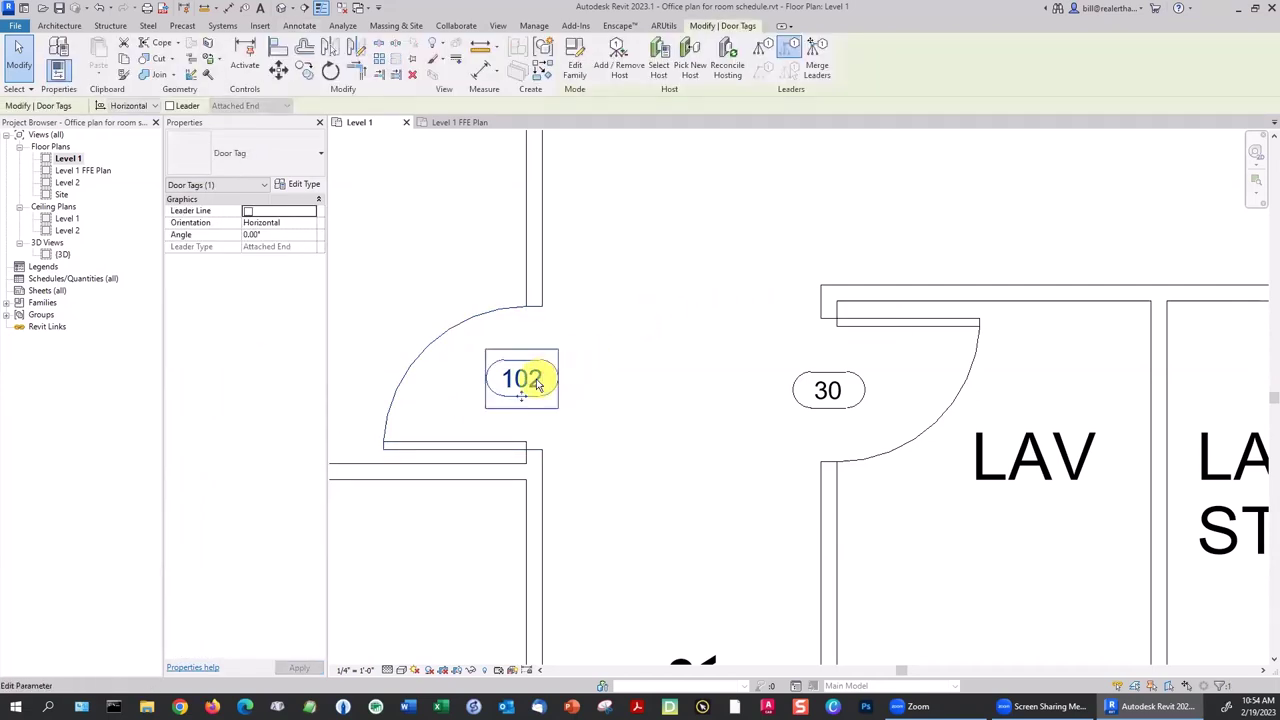
left_click(535, 377)
left_click_drag(506, 378, 494, 378)
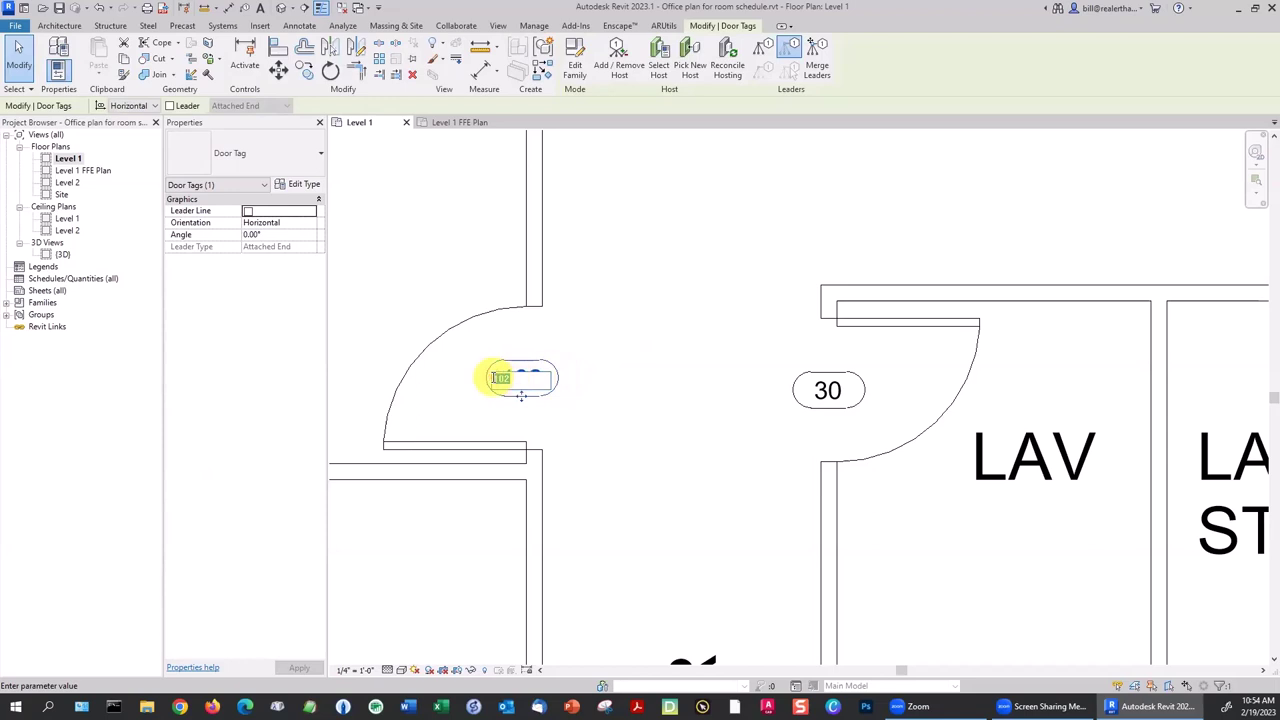
type("345")
left_click(644, 377)
left_click(541, 366)
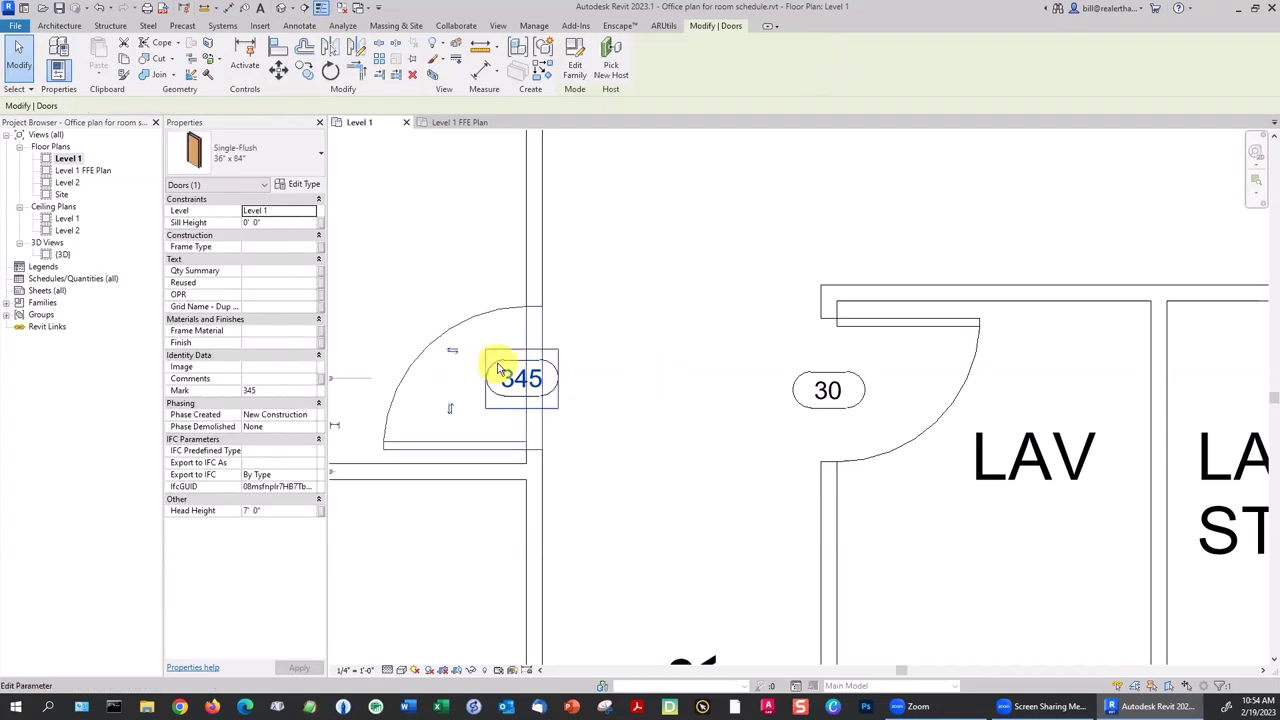
left_click(614, 373)
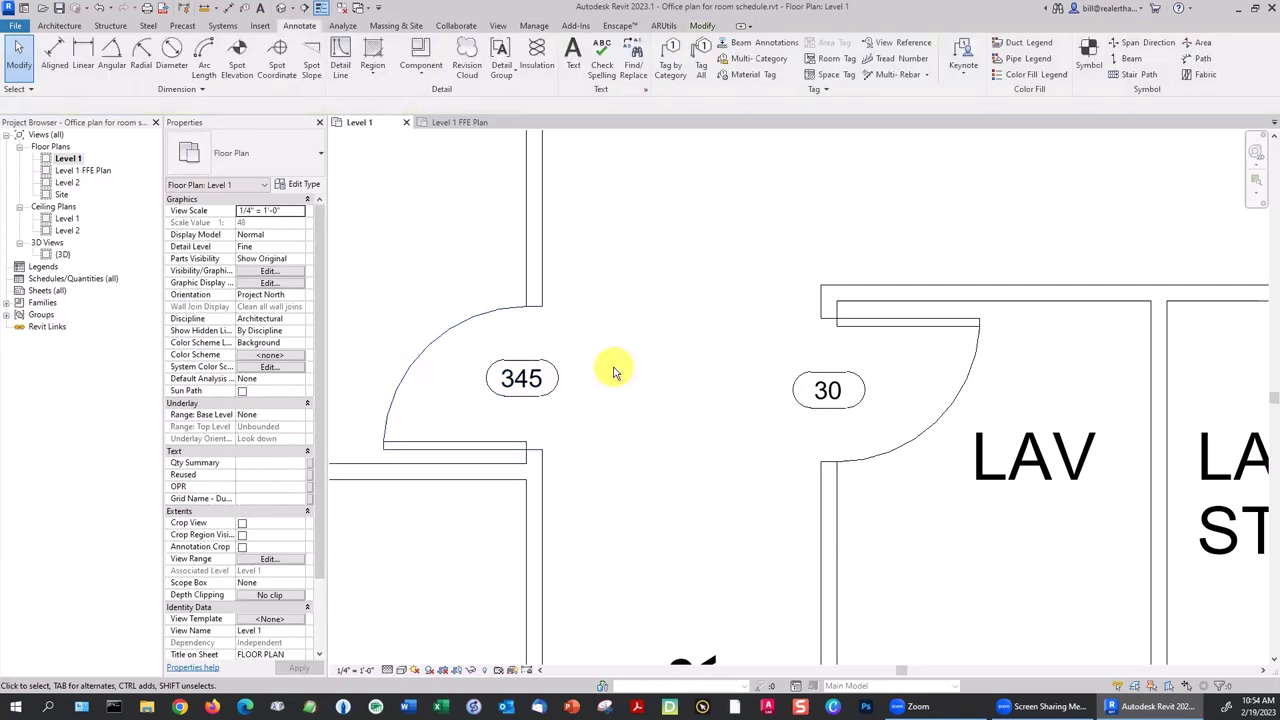
Pan and zoom out to show the whole Level 1 office plan with all door tags.
scroll(669, 545, "down", 3)
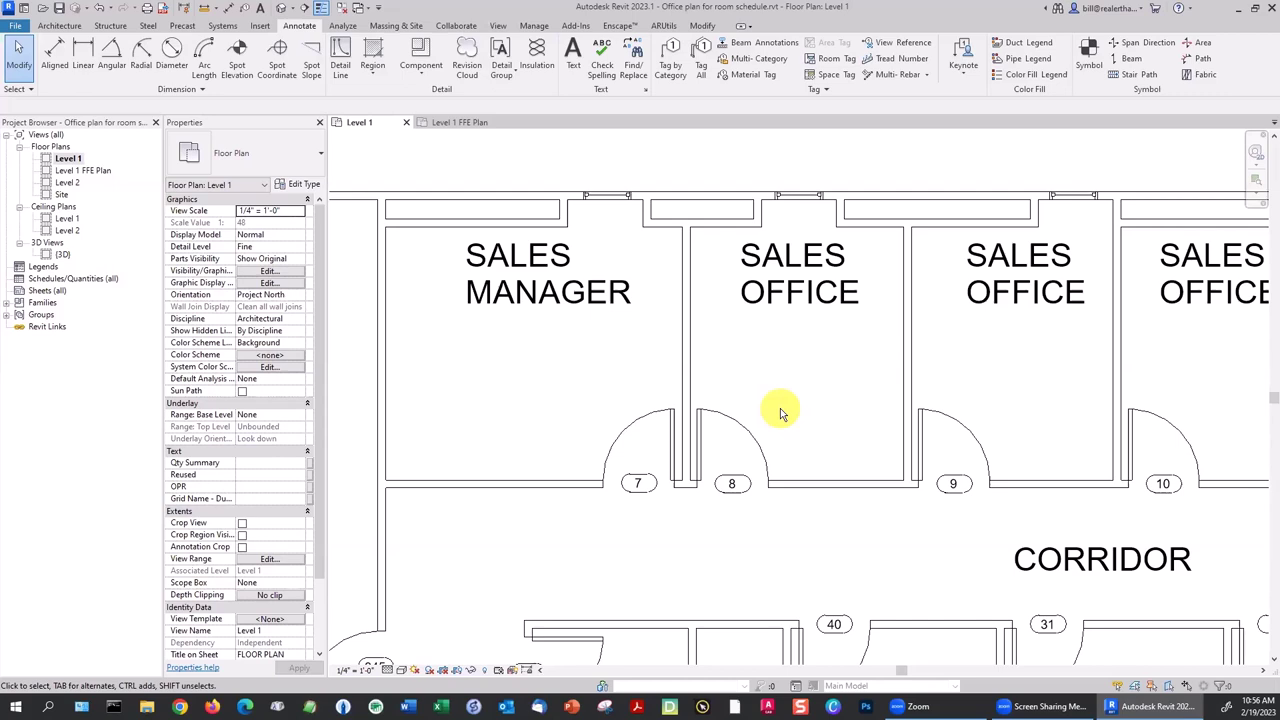
middle_click_drag(766, 420, 801, 142)
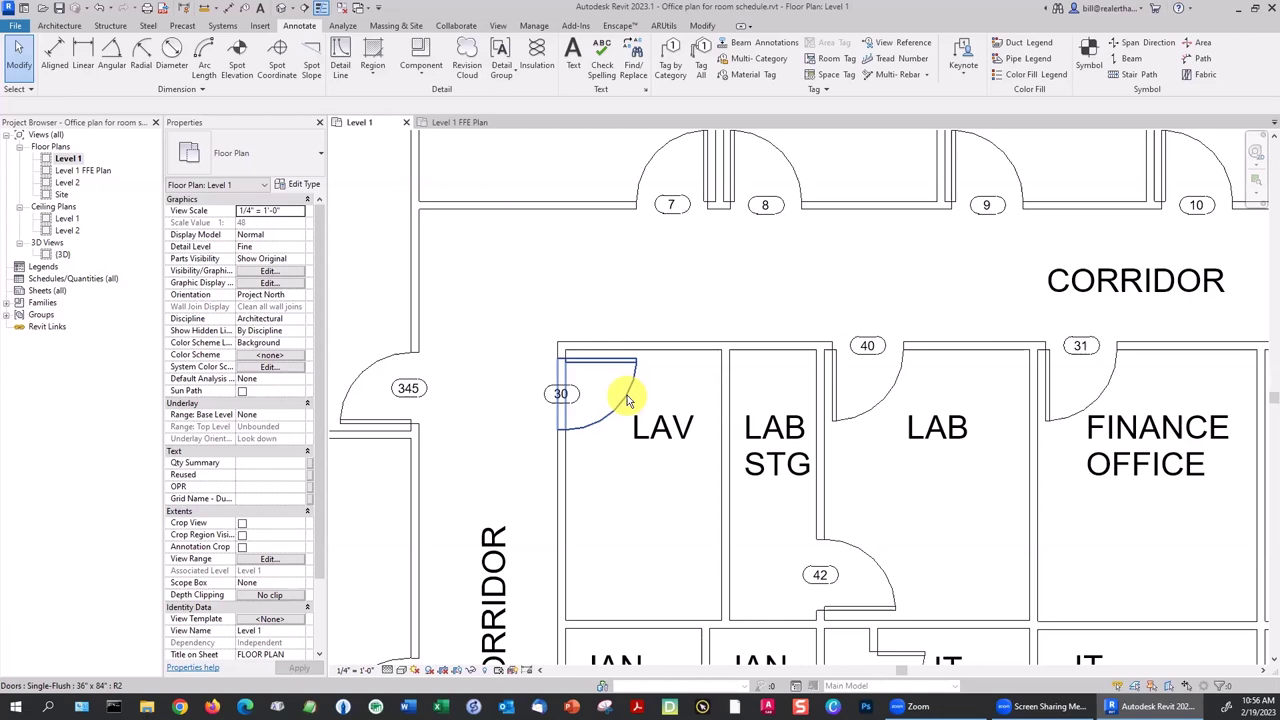
scroll(627, 400, "down", 5)
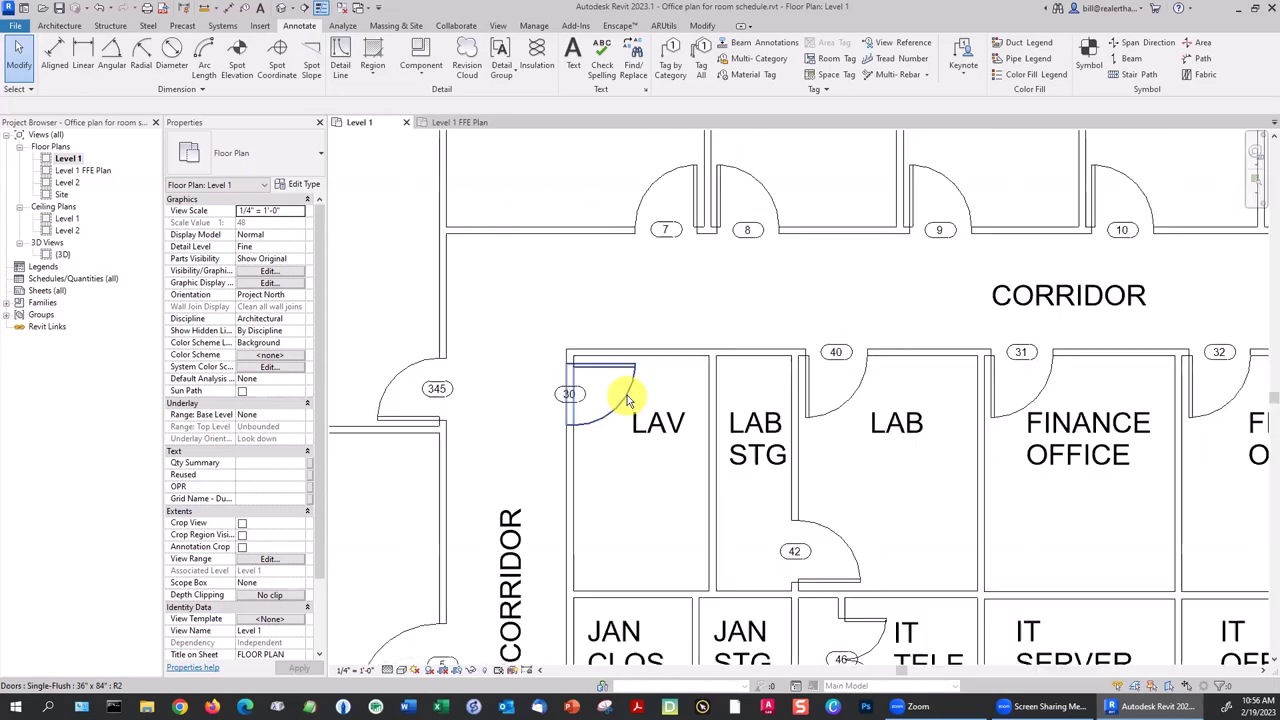
left_click(495, 25)
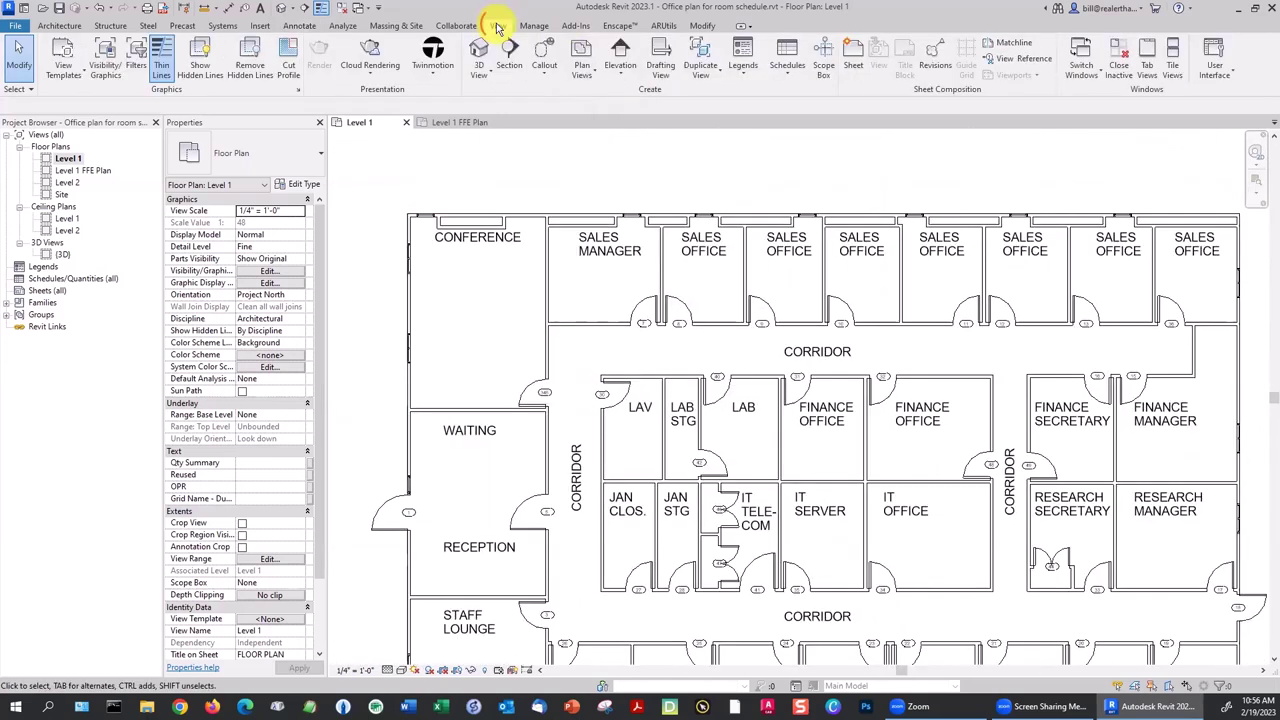
Create a new Schedule/Quantities for the Doors category named Door Schedule.
left_click(785, 65)
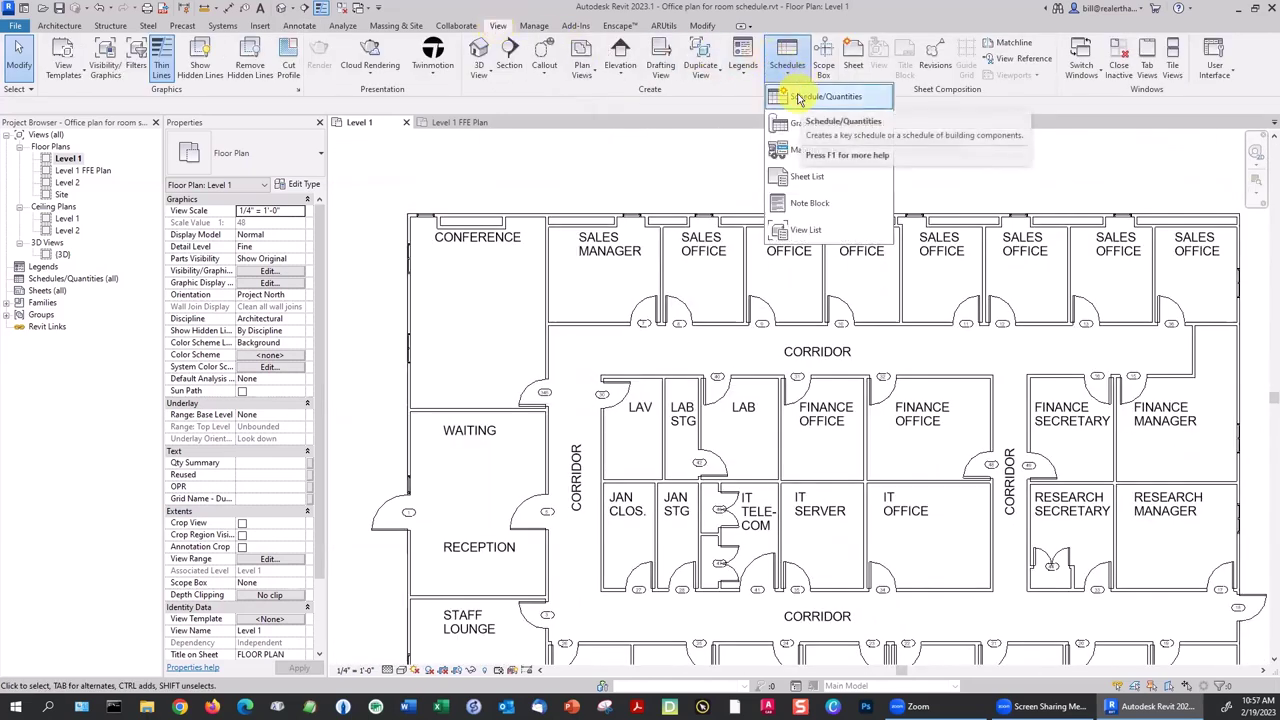
left_click(800, 97)
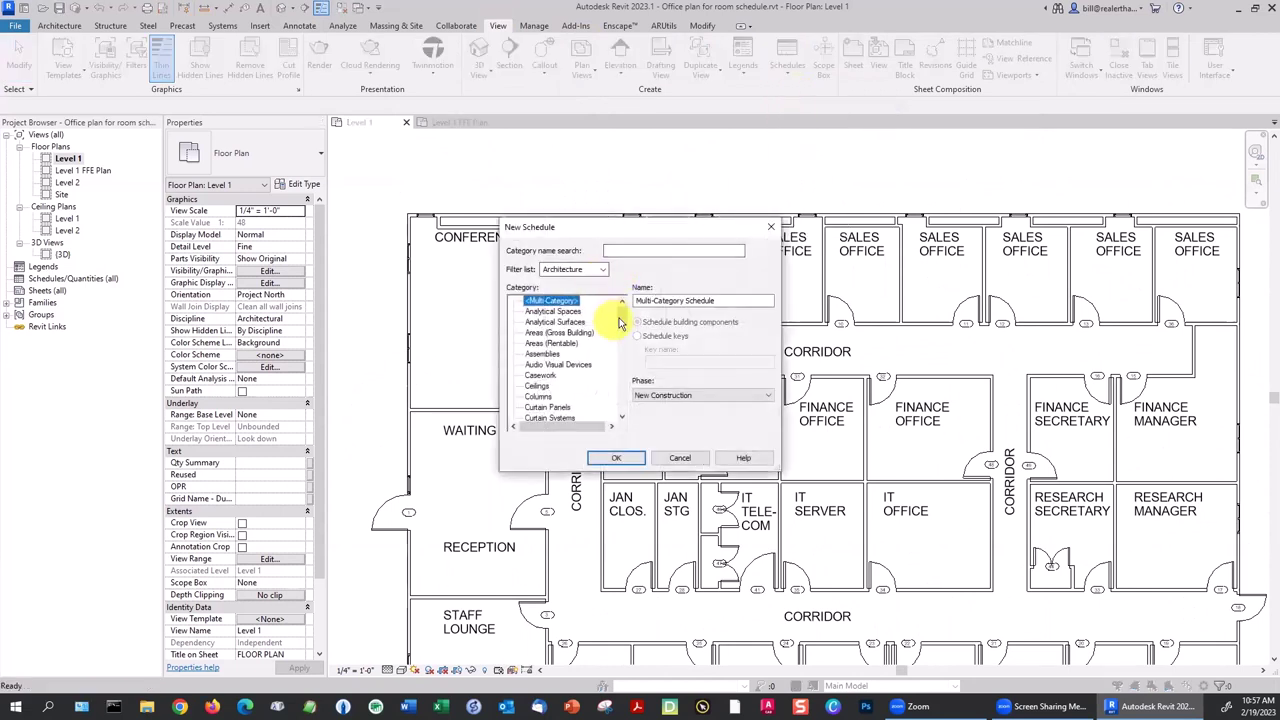
left_click(622, 392)
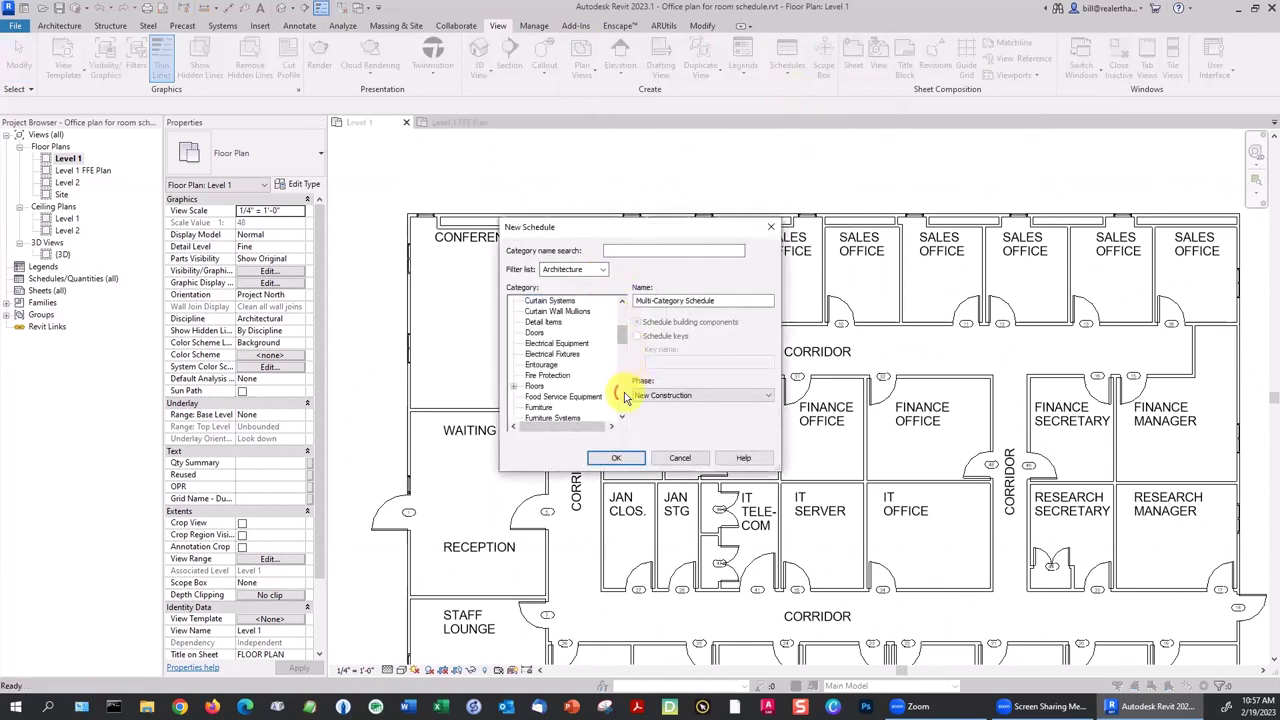
left_click(537, 333)
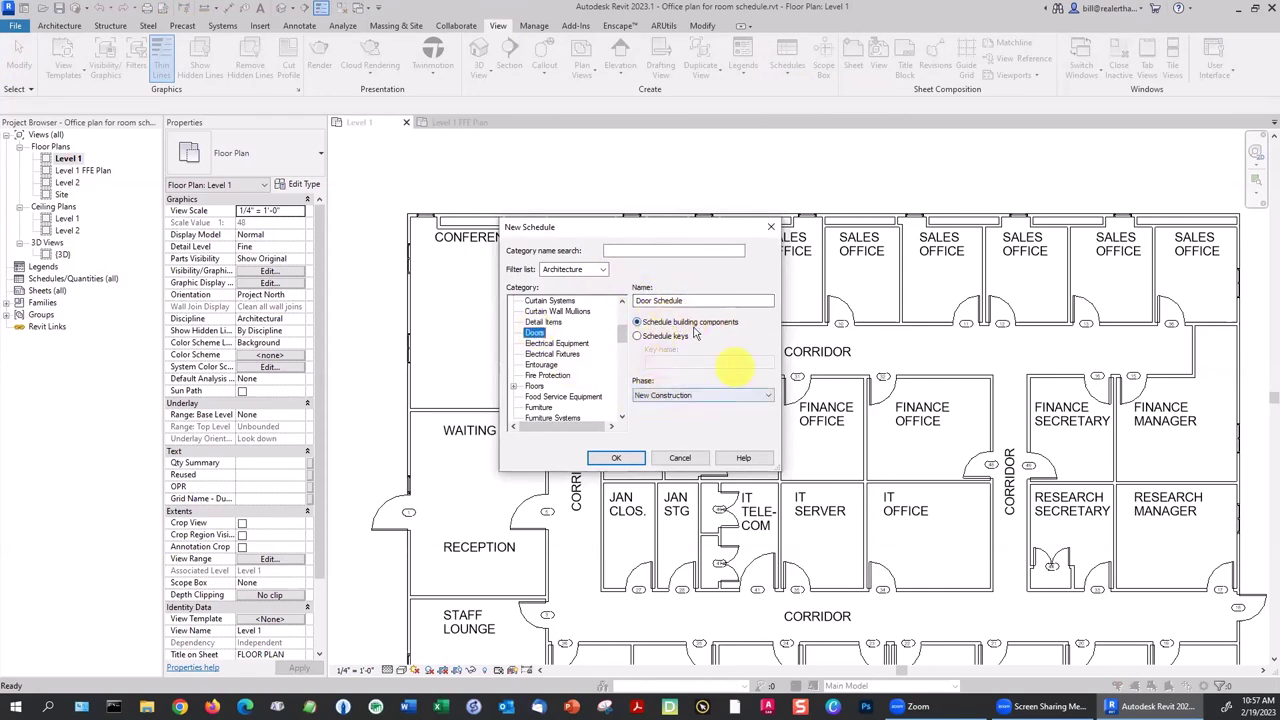
left_click(617, 460)
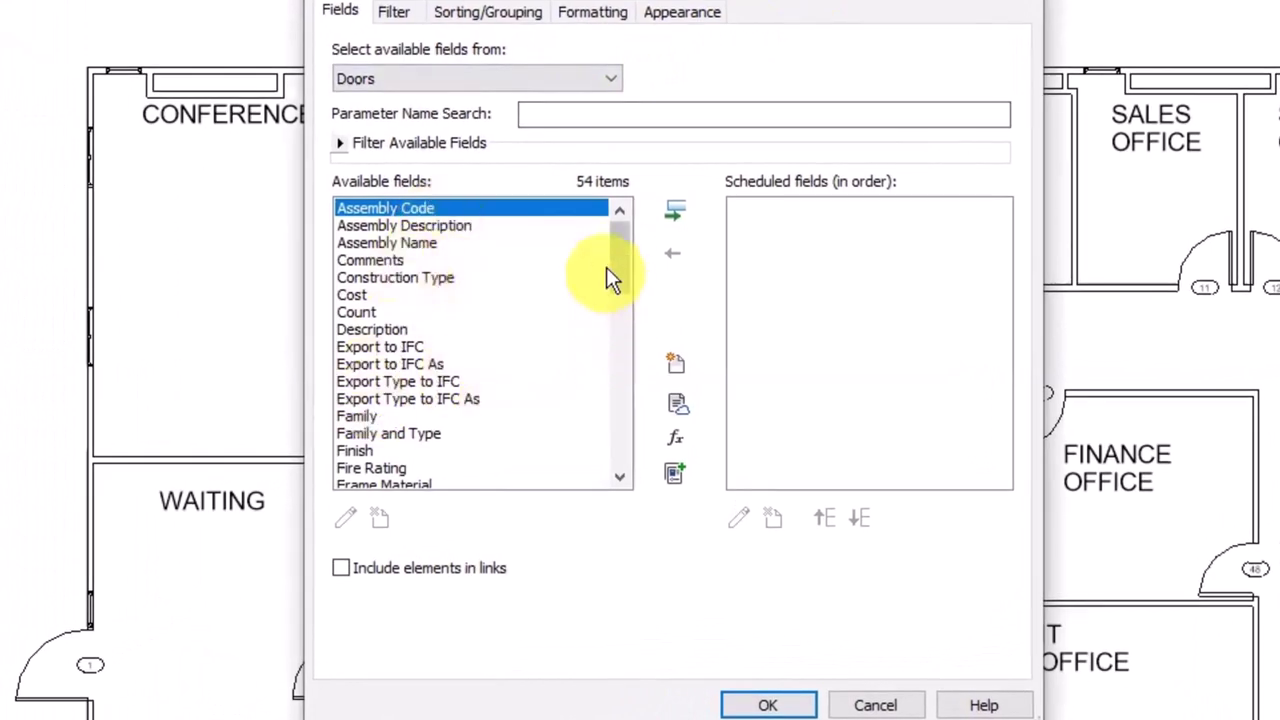
Add the Family and Height fields to the Door Schedule's scheduled fields.
mouse_move(622, 256)
left_mouse_down()
mouse_move(630, 462)
mouse_move(643, 251)
left_mouse_up()
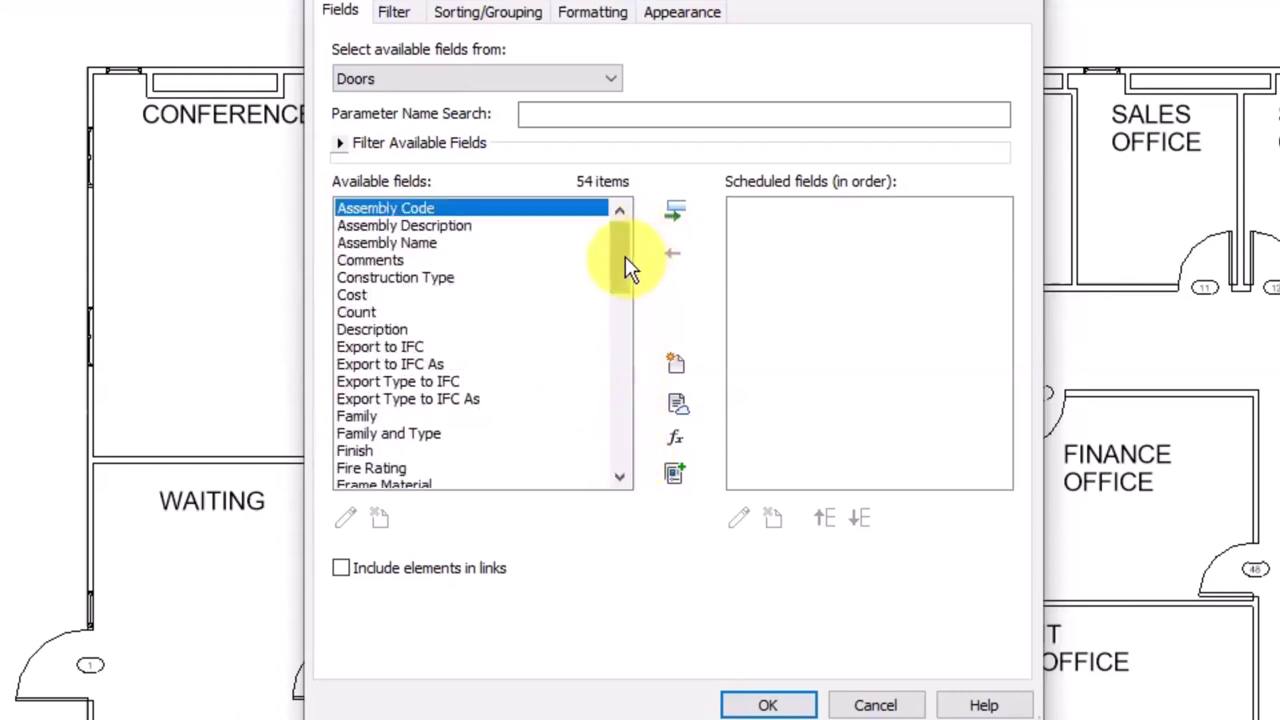
left_click_drag(625, 259, 630, 288)
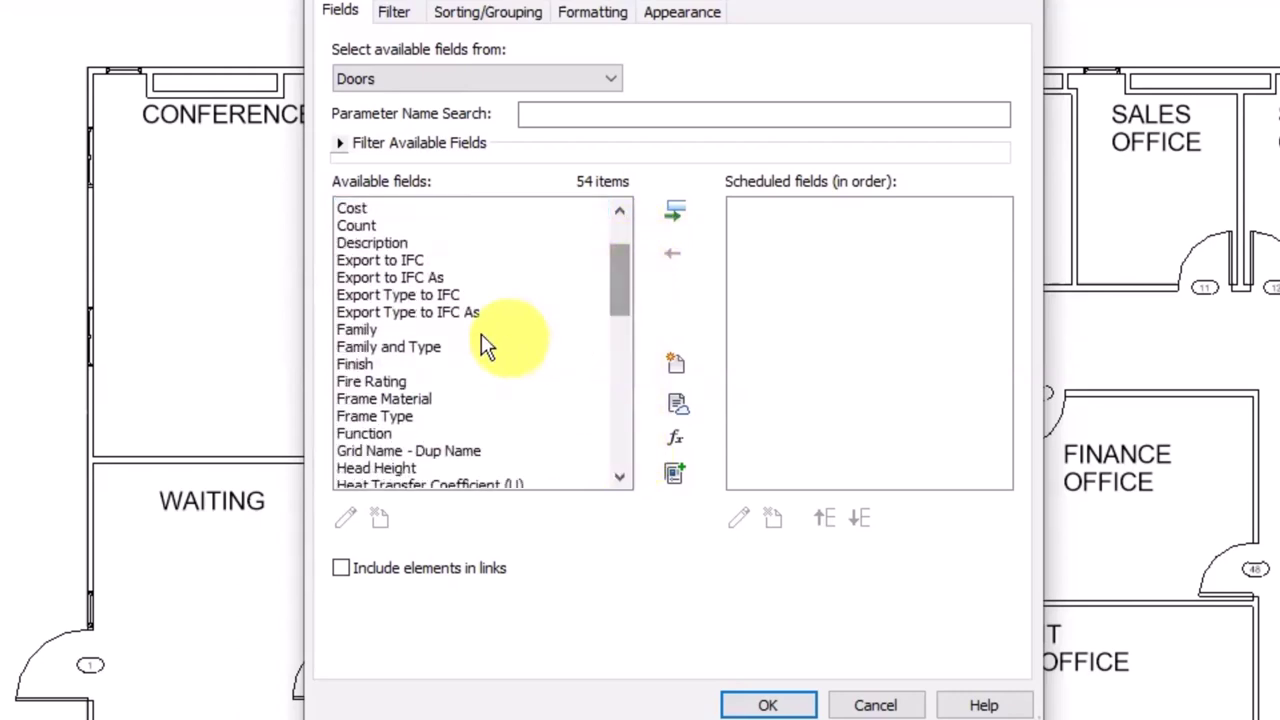
left_click(356, 332)
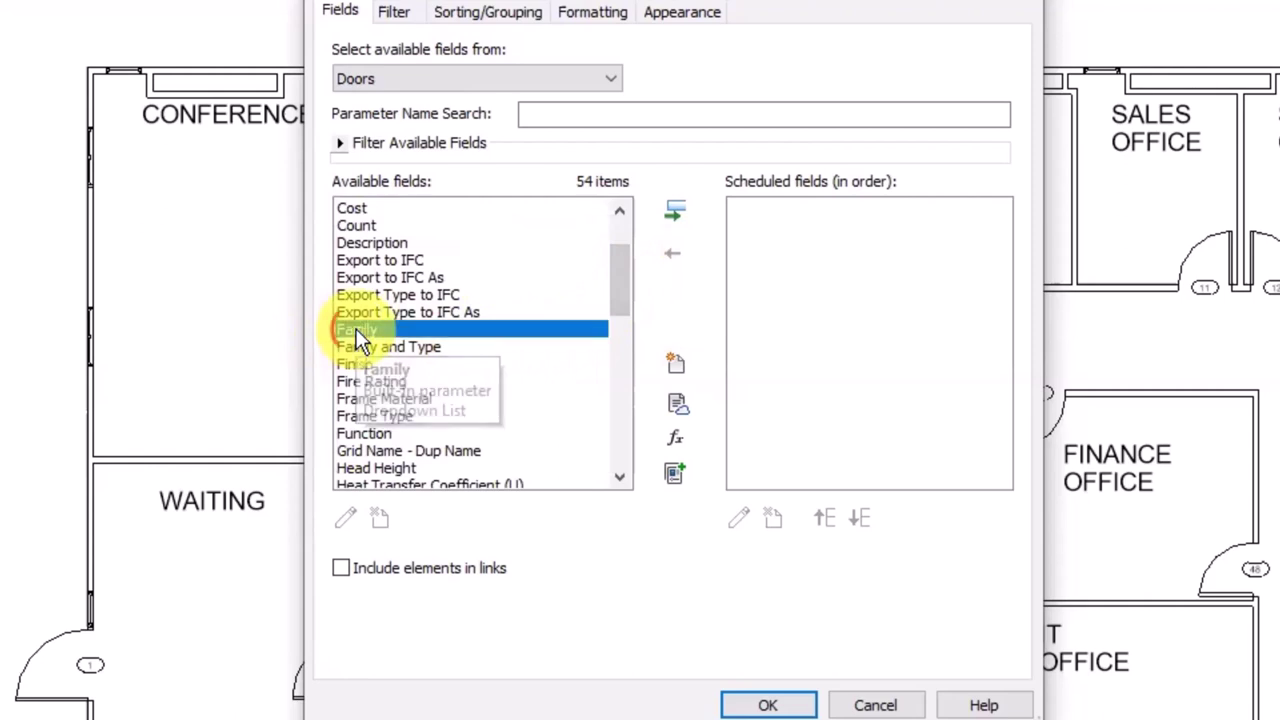
left_click(674, 211)
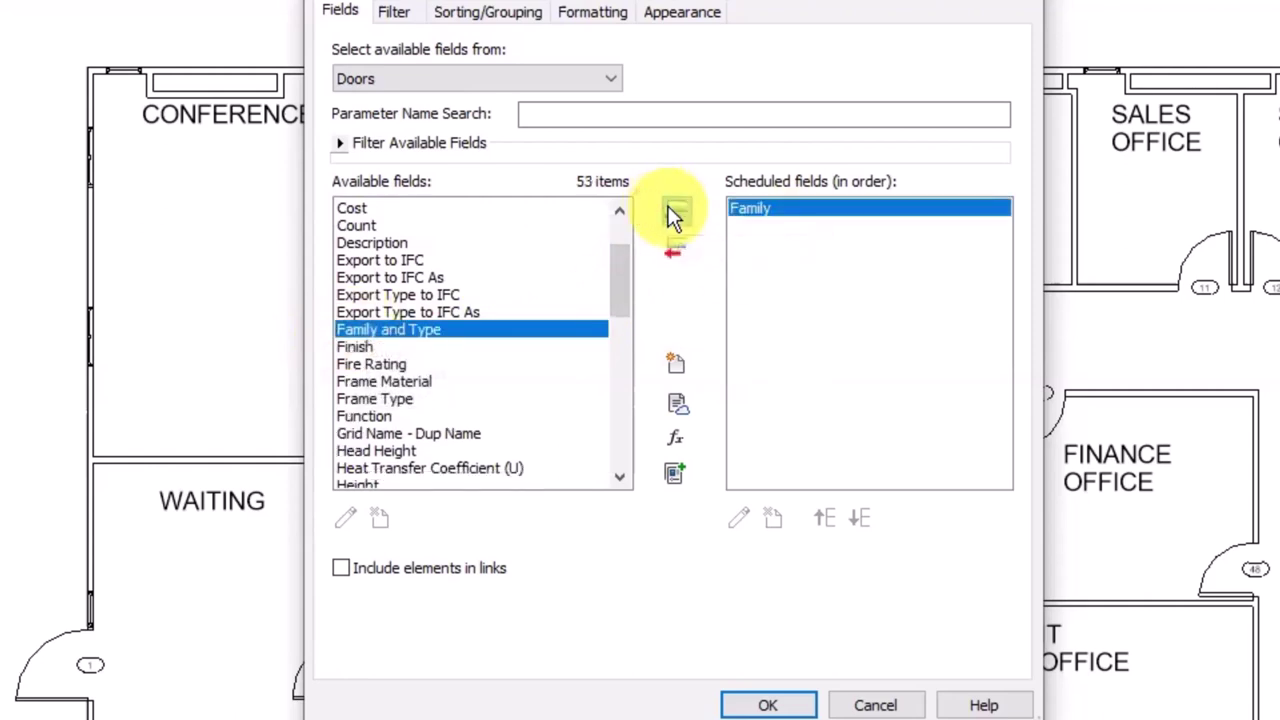
left_click_drag(621, 274, 600, 318)
left_click(360, 398)
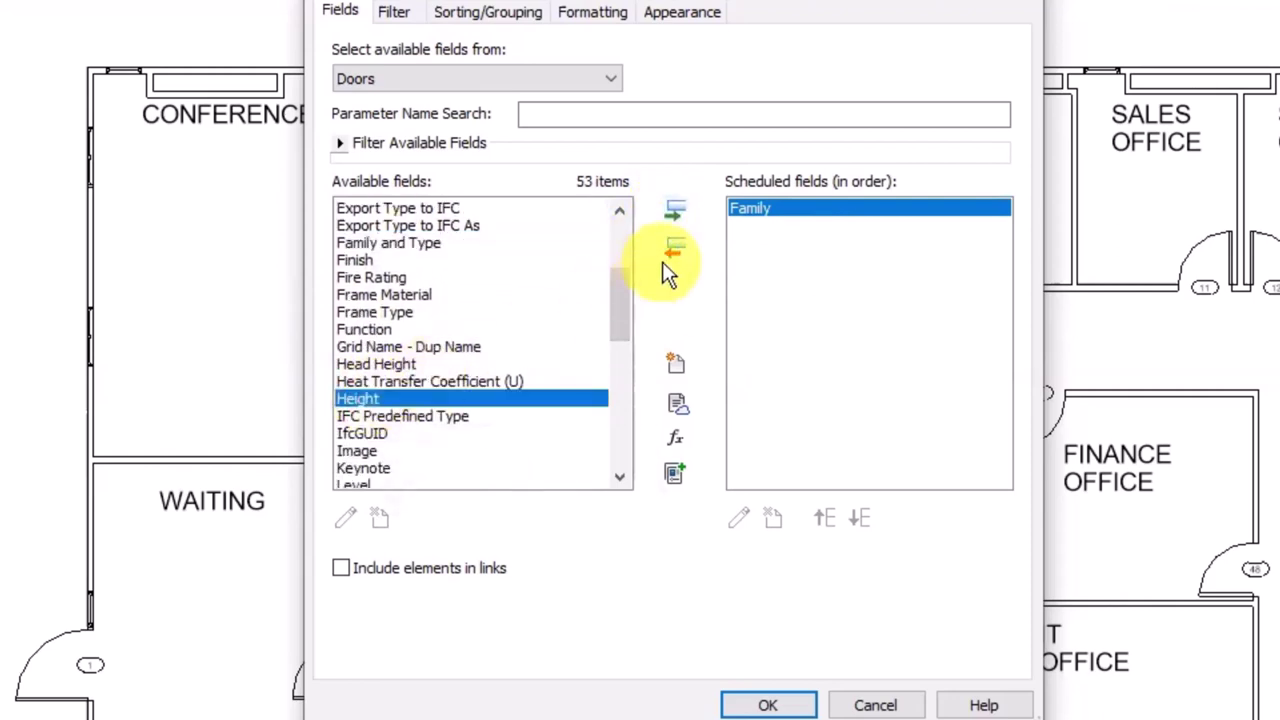
left_click(673, 216)
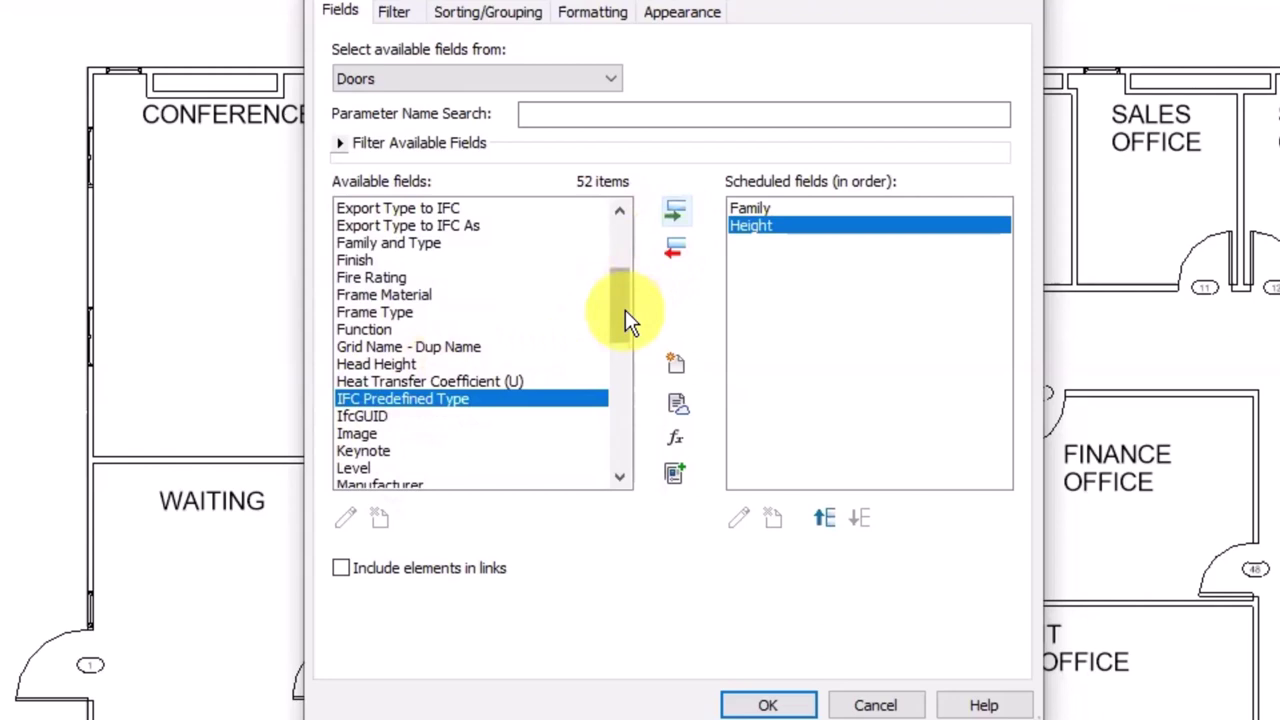
Add the Mark and Width fields and confirm to open the schedule.
left_click_drag(625, 310, 619, 344)
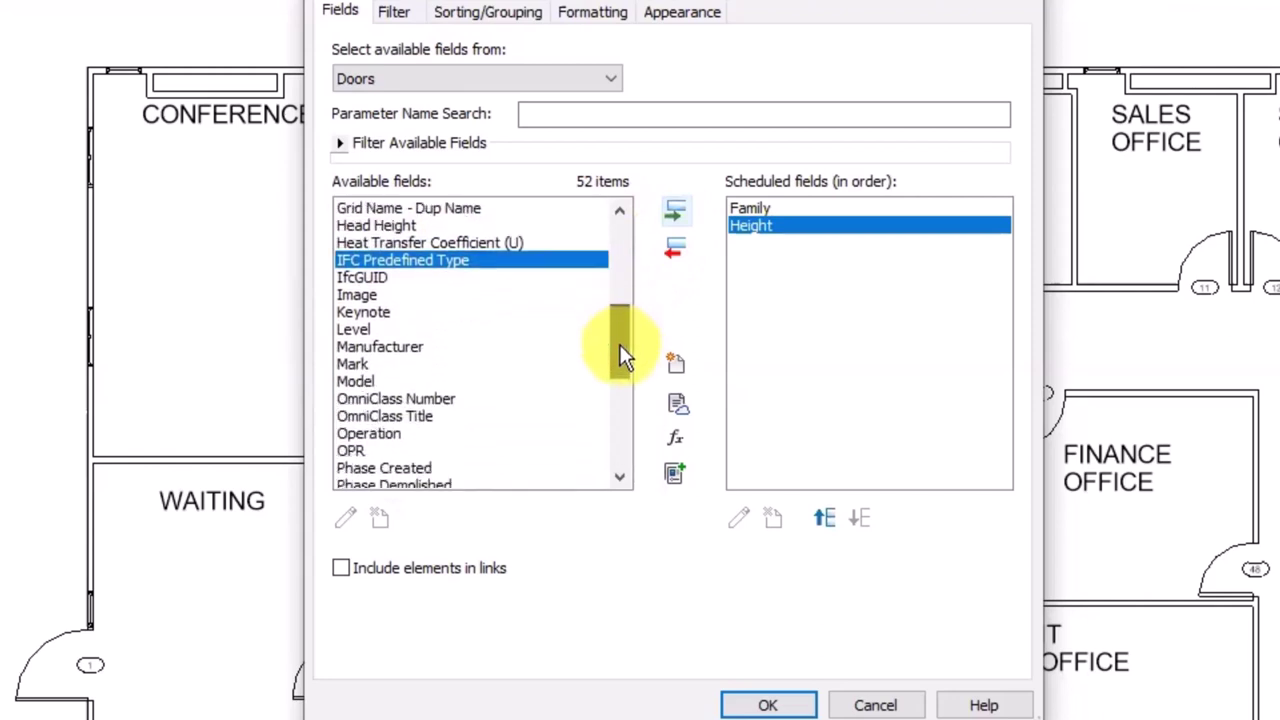
left_click(345, 362)
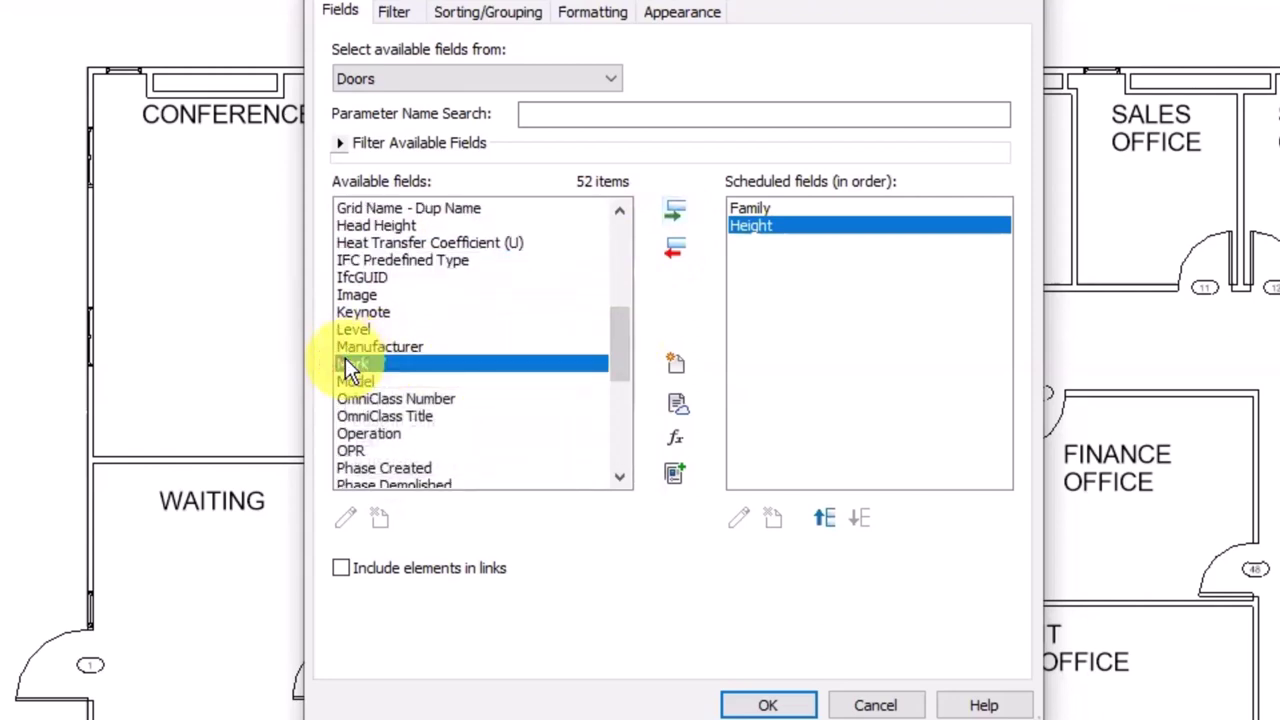
left_click(675, 212)
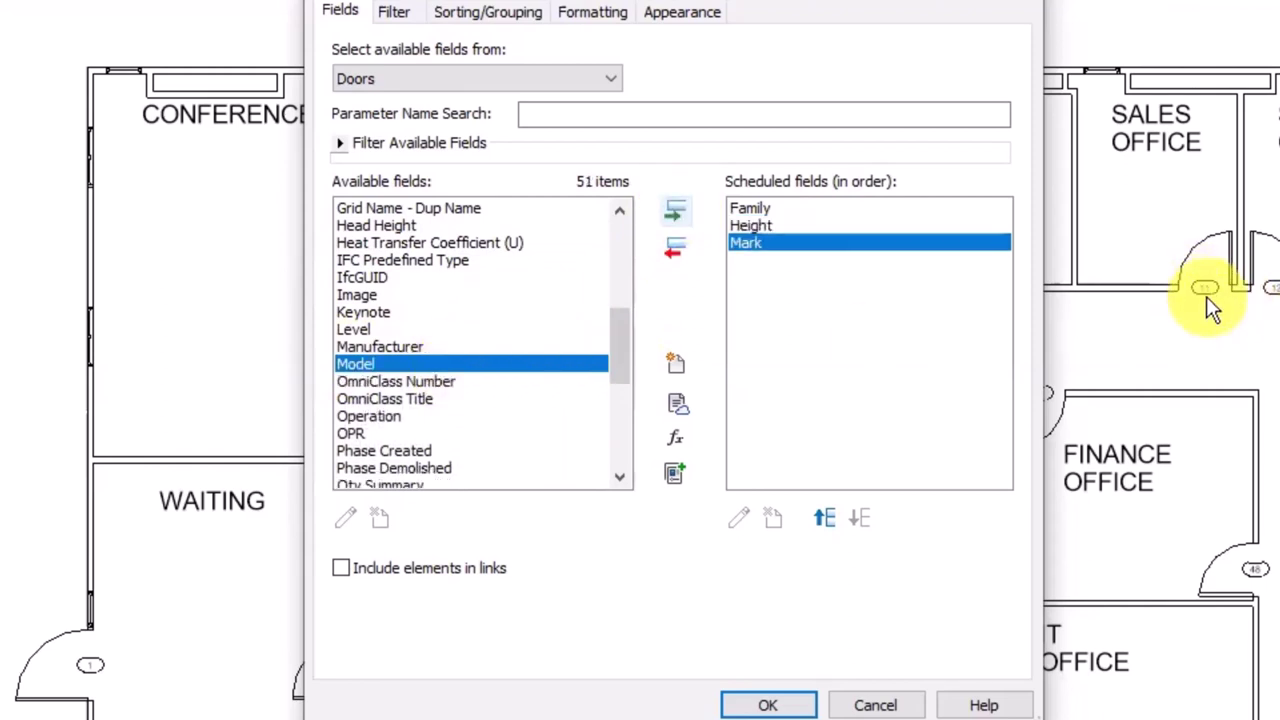
left_click_drag(614, 352, 630, 437)
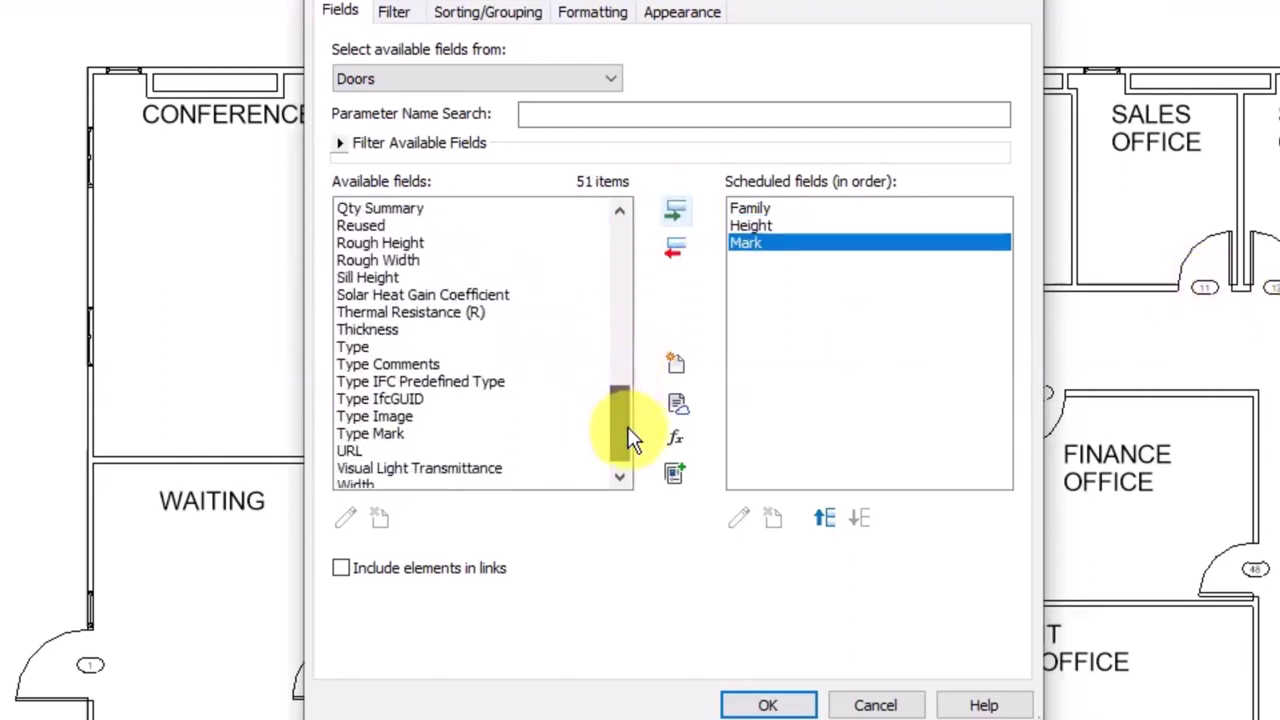
left_click(355, 482)
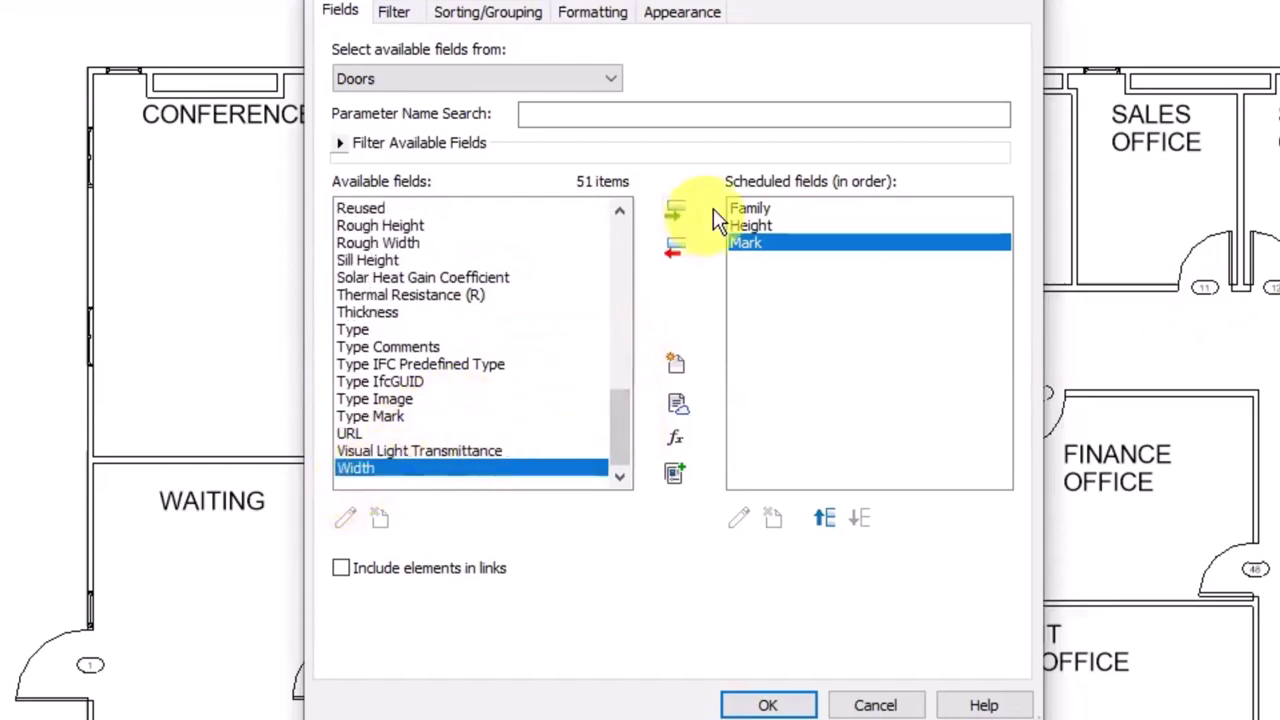
left_click(676, 212)
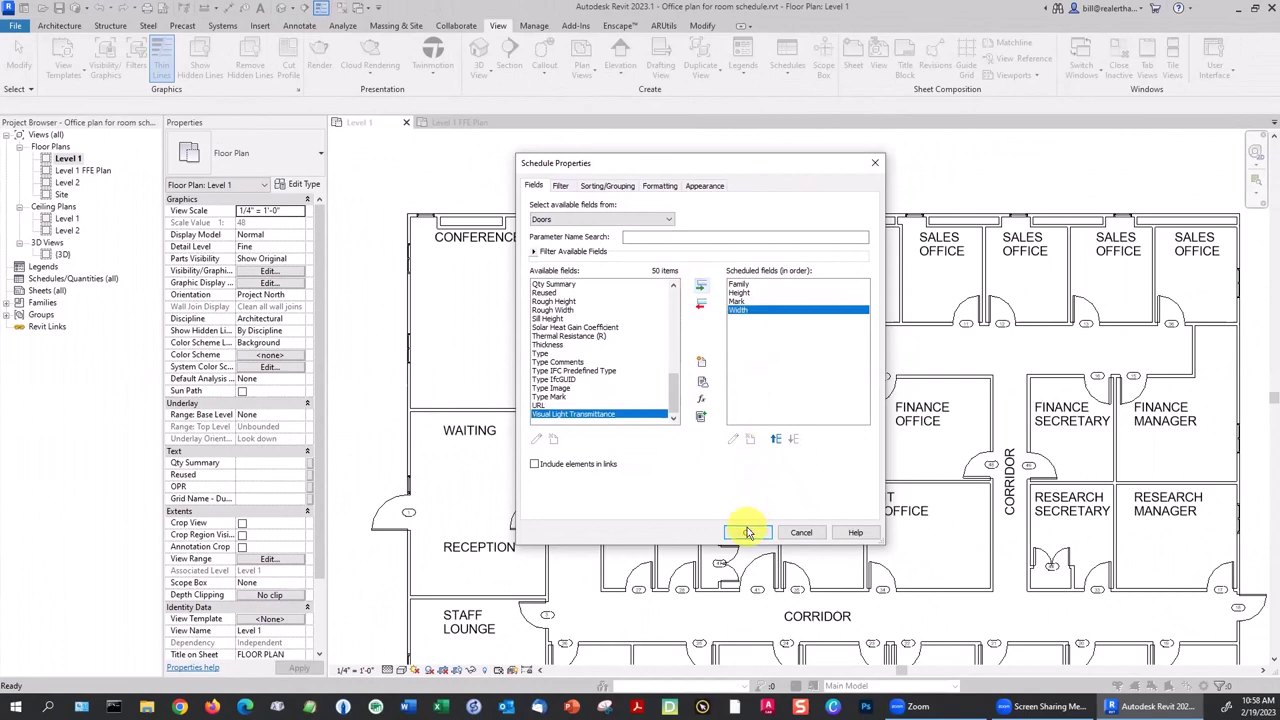
left_click(748, 532)
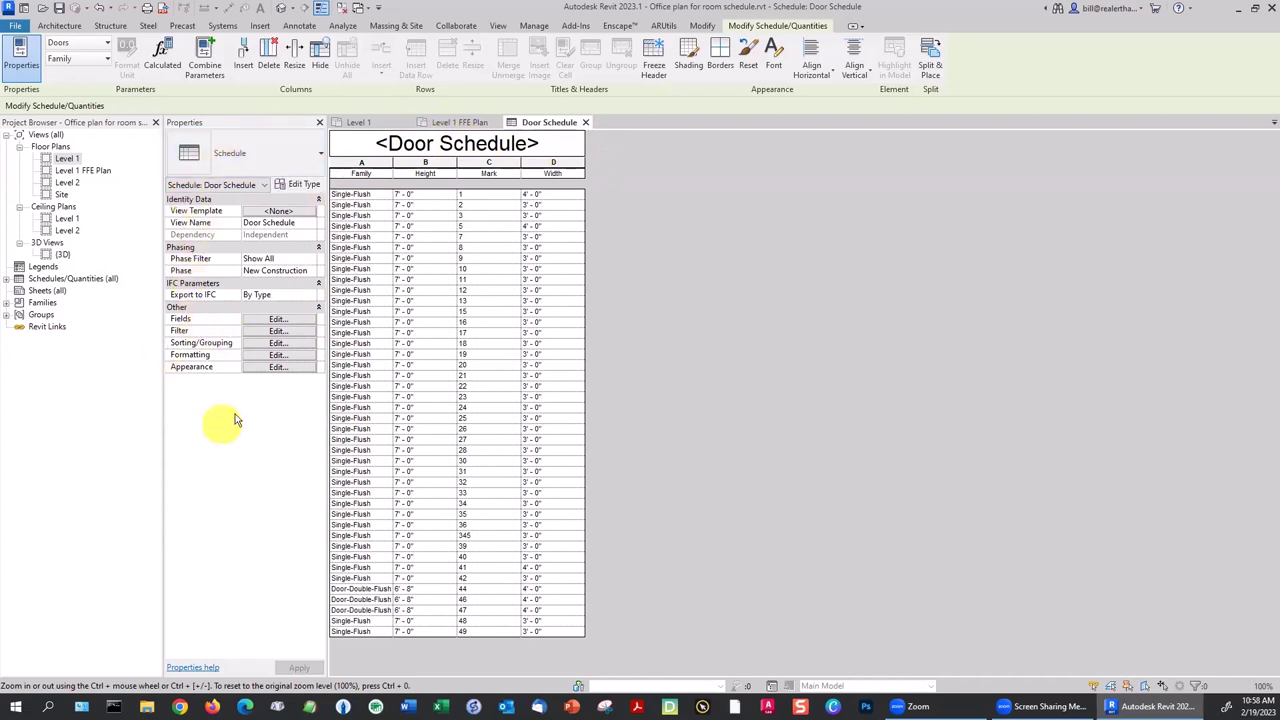
In the schedule's Fields, move Mark up to first and Width ahead of Height.
left_click(262, 320)
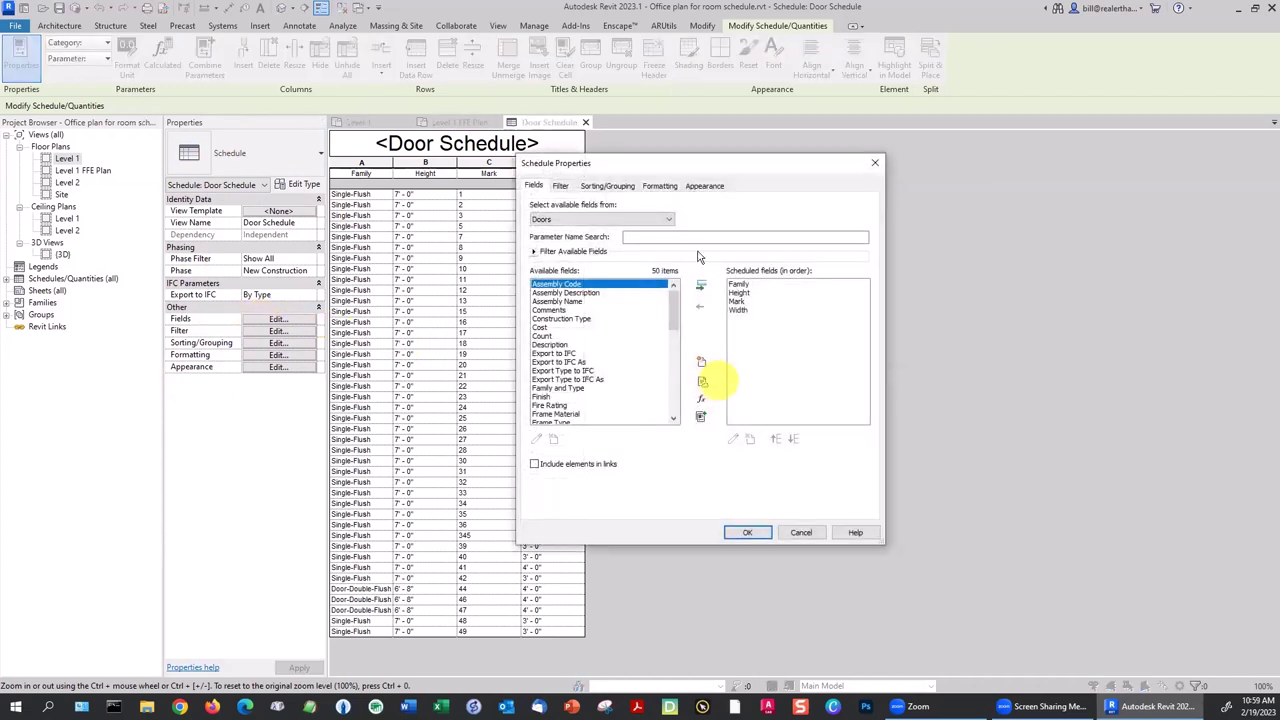
left_click_drag(697, 170, 780, 160)
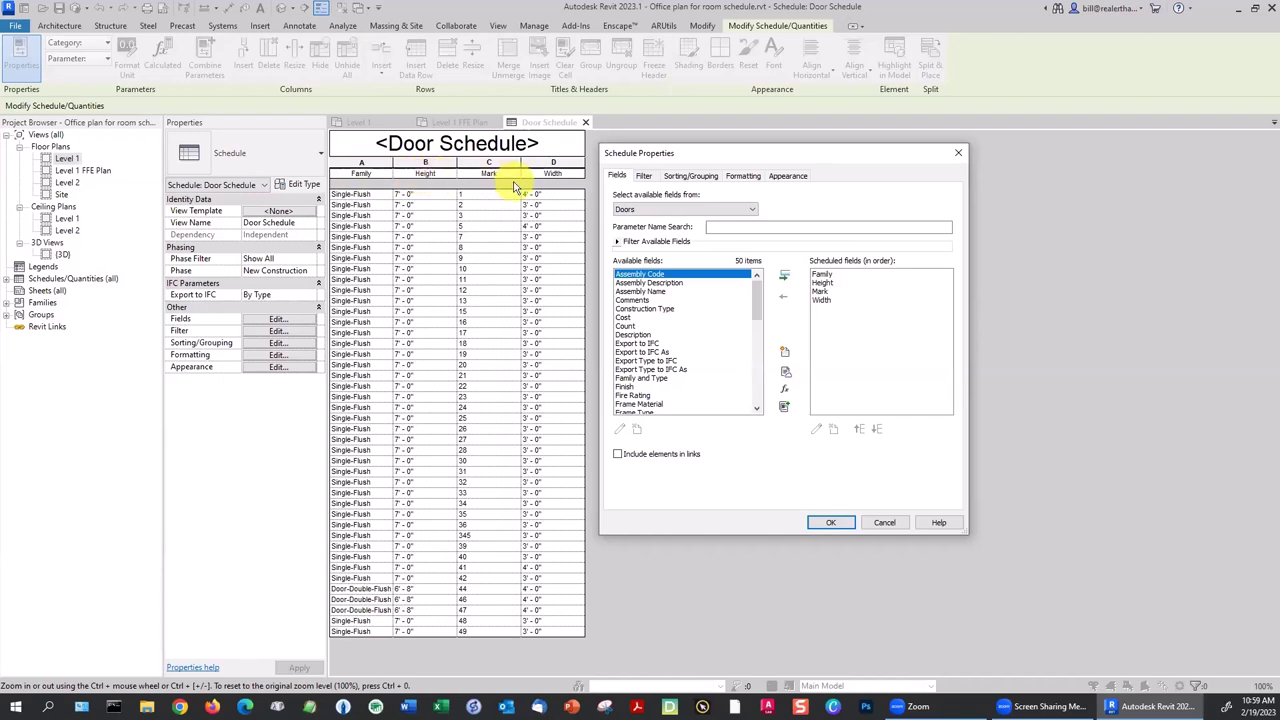
left_click(822, 291)
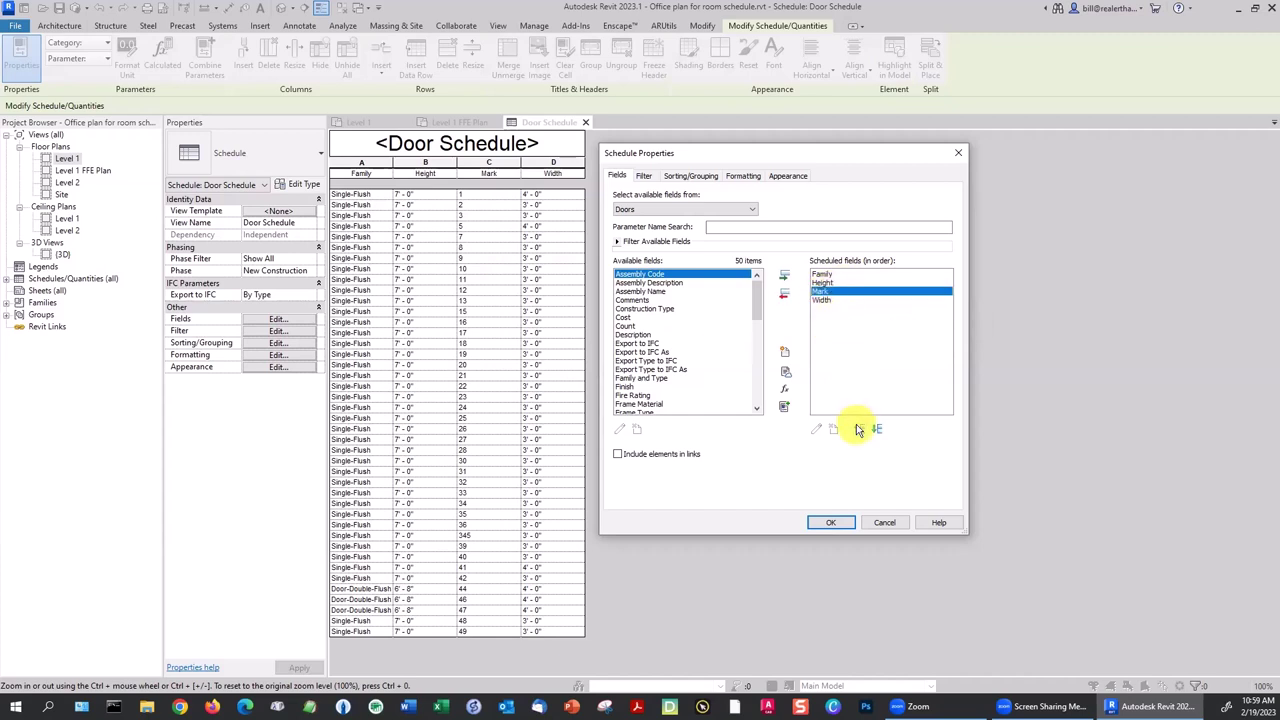
left_click(858, 428)
left_click(858, 428)
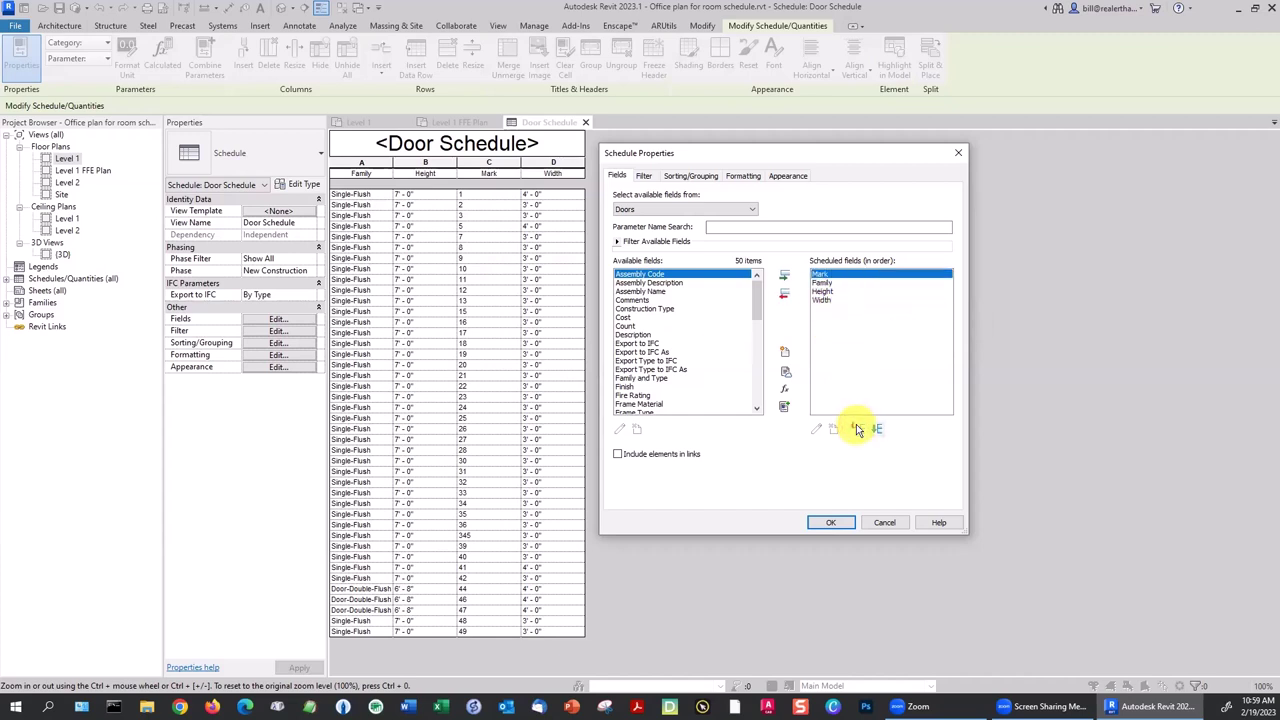
left_click(826, 300)
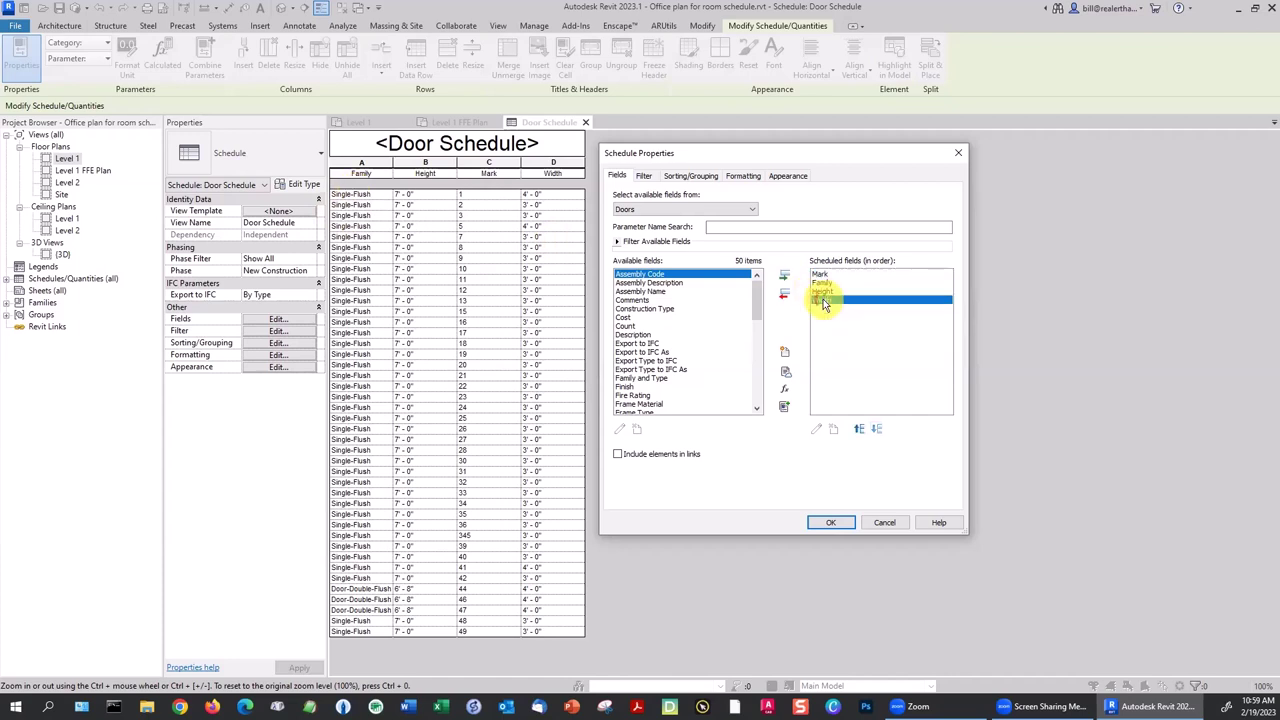
left_click(859, 429)
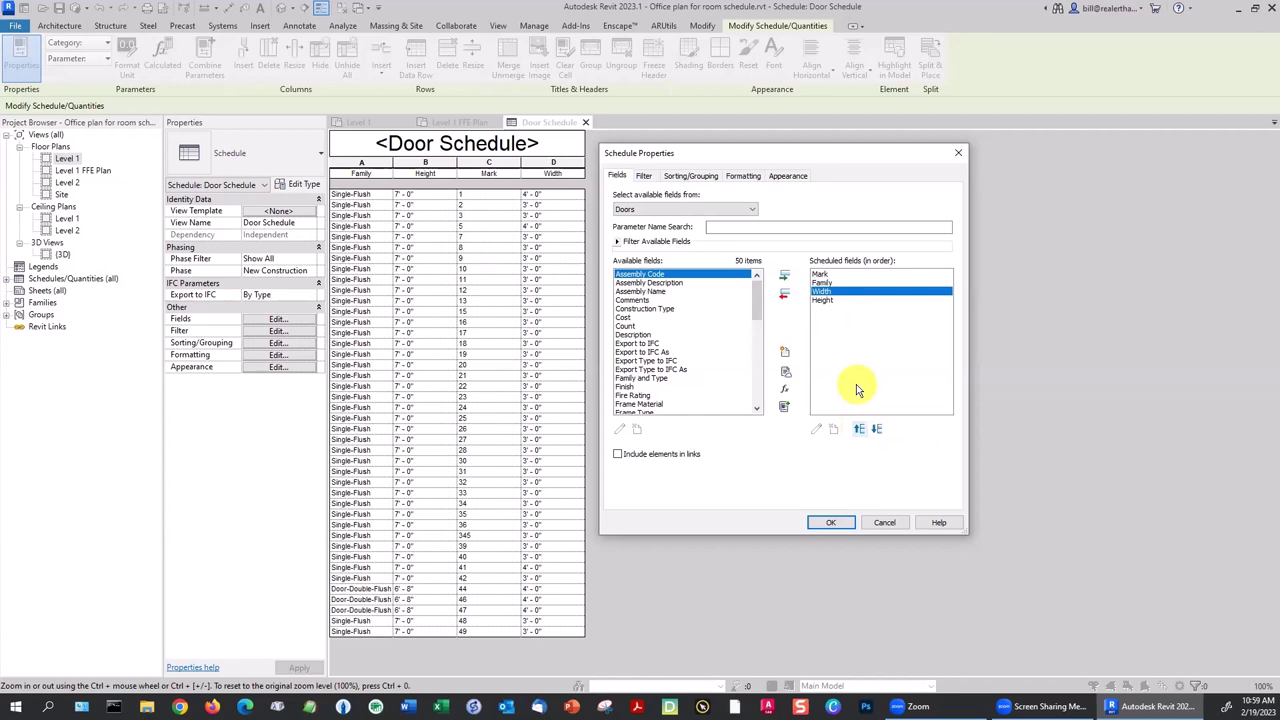
left_click(838, 524)
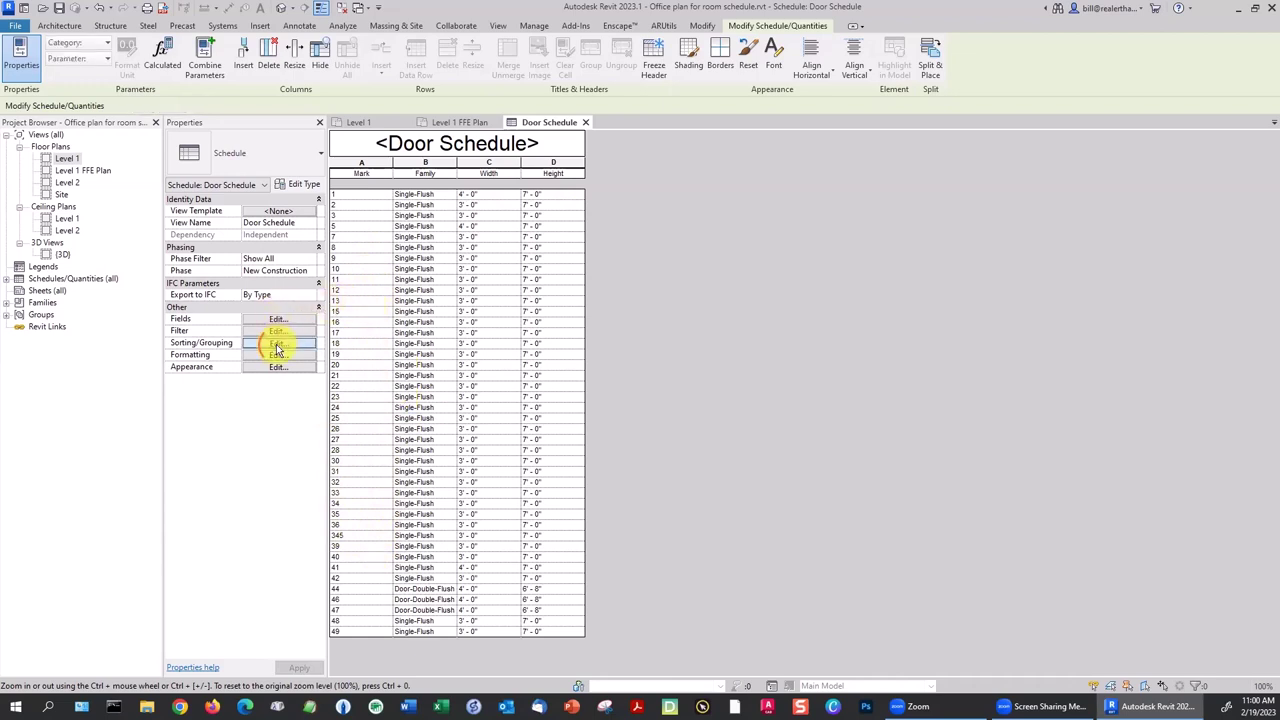
Set Sorting/Grouping to sort by Mark, ascending.
left_click(277, 343)
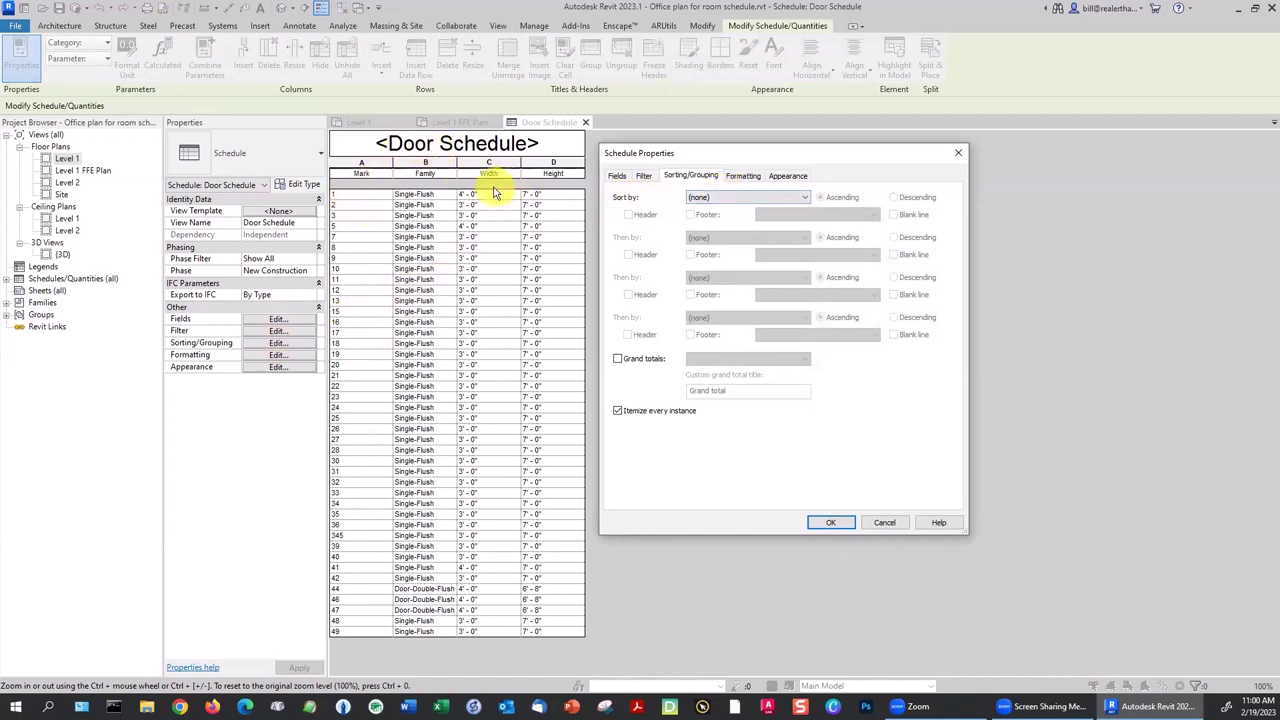
left_click(716, 197)
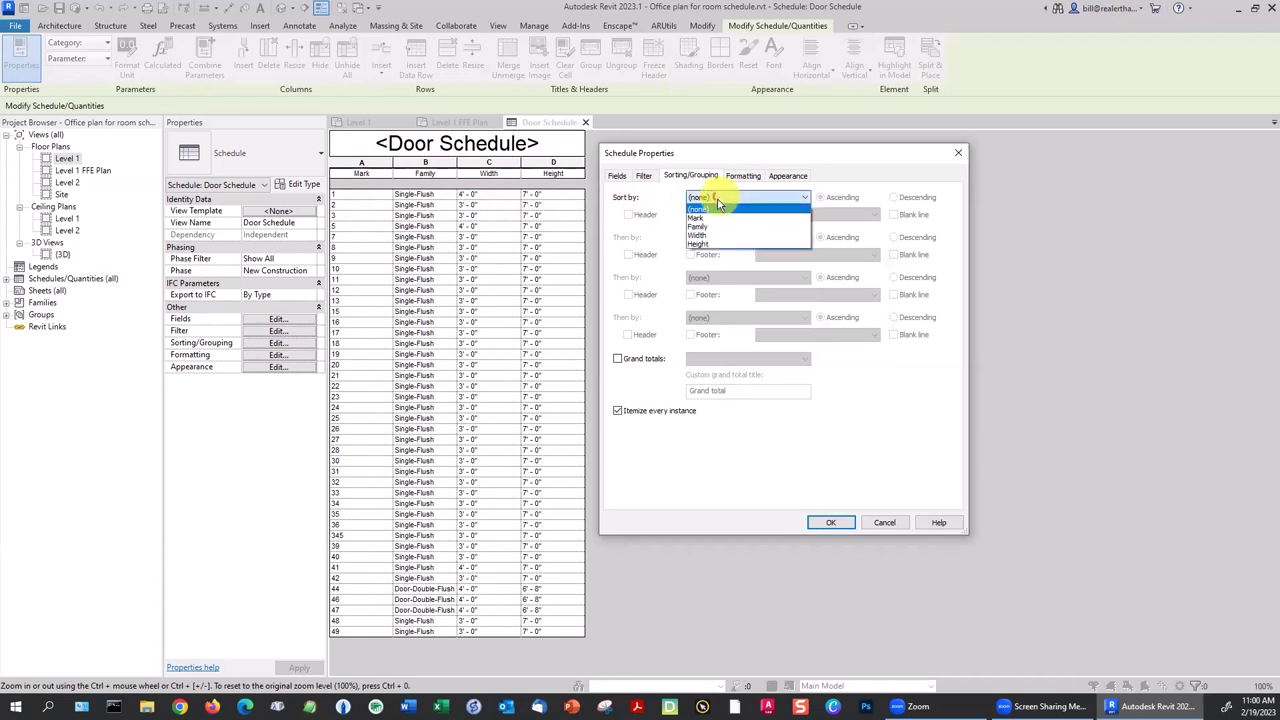
left_click(699, 216)
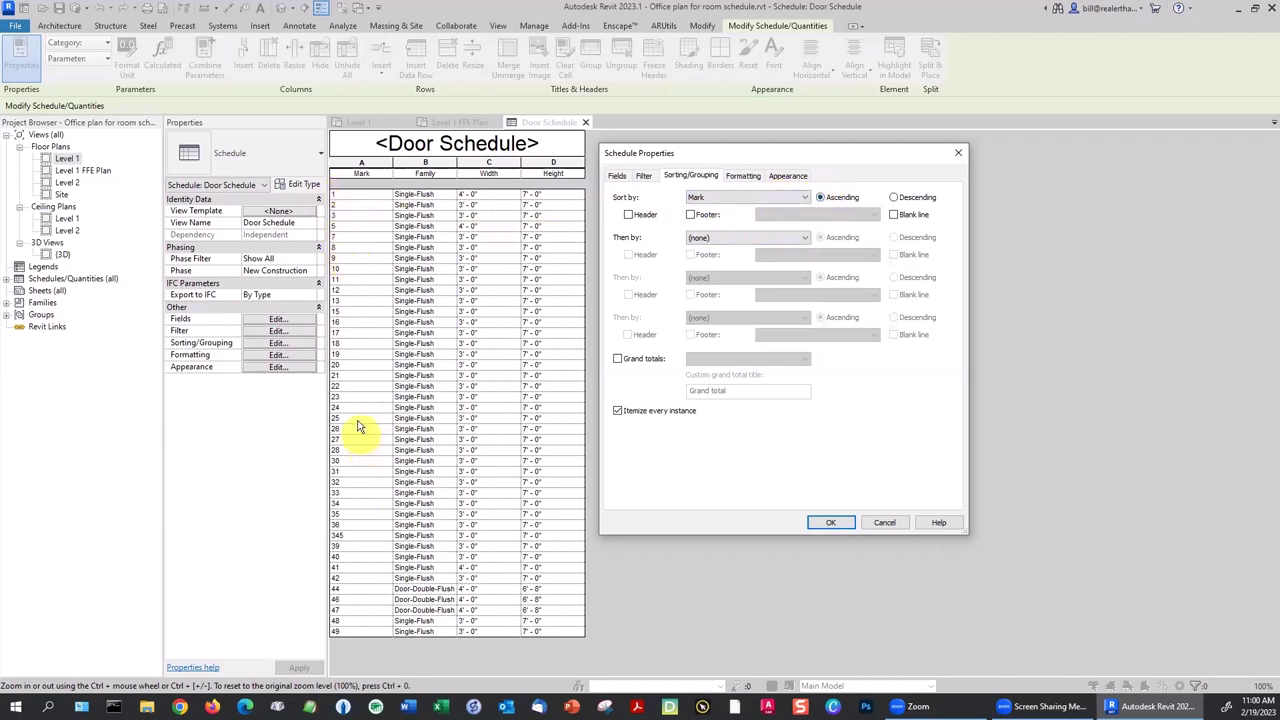
left_click(832, 523)
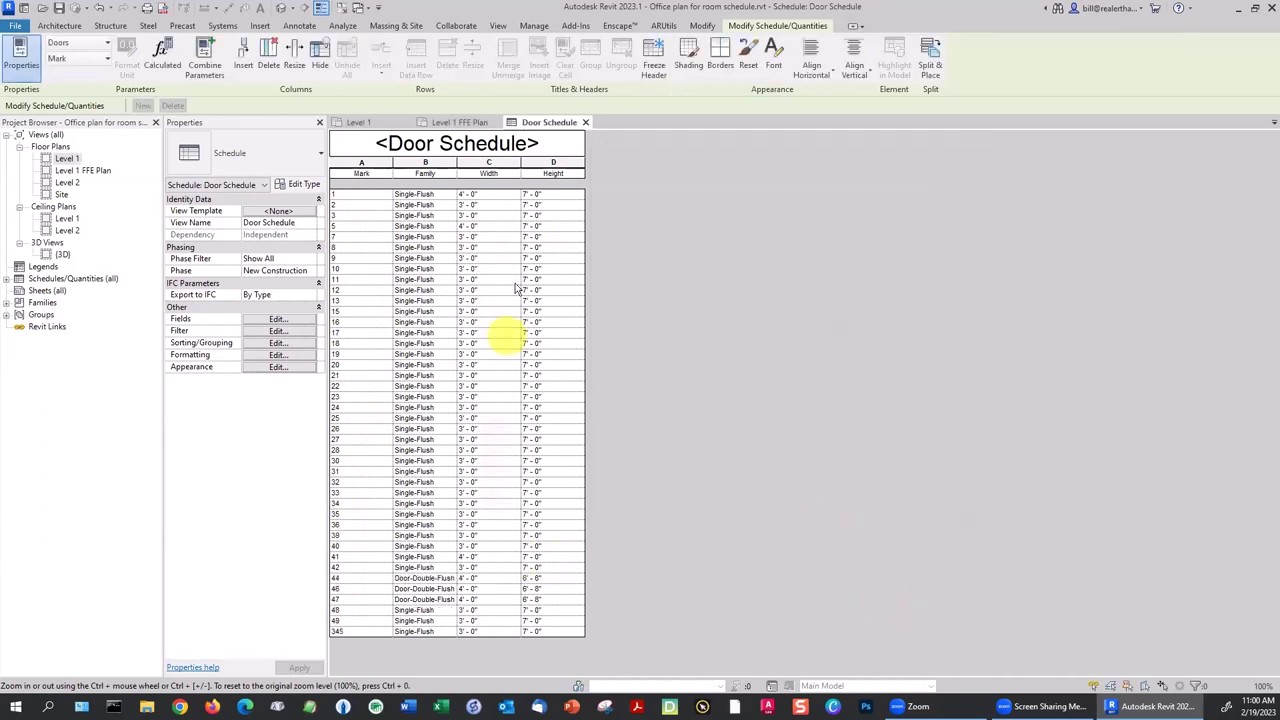
Narrow the Width column and return to the Level 1 floor plan.
left_click_drag(518, 163, 506, 163)
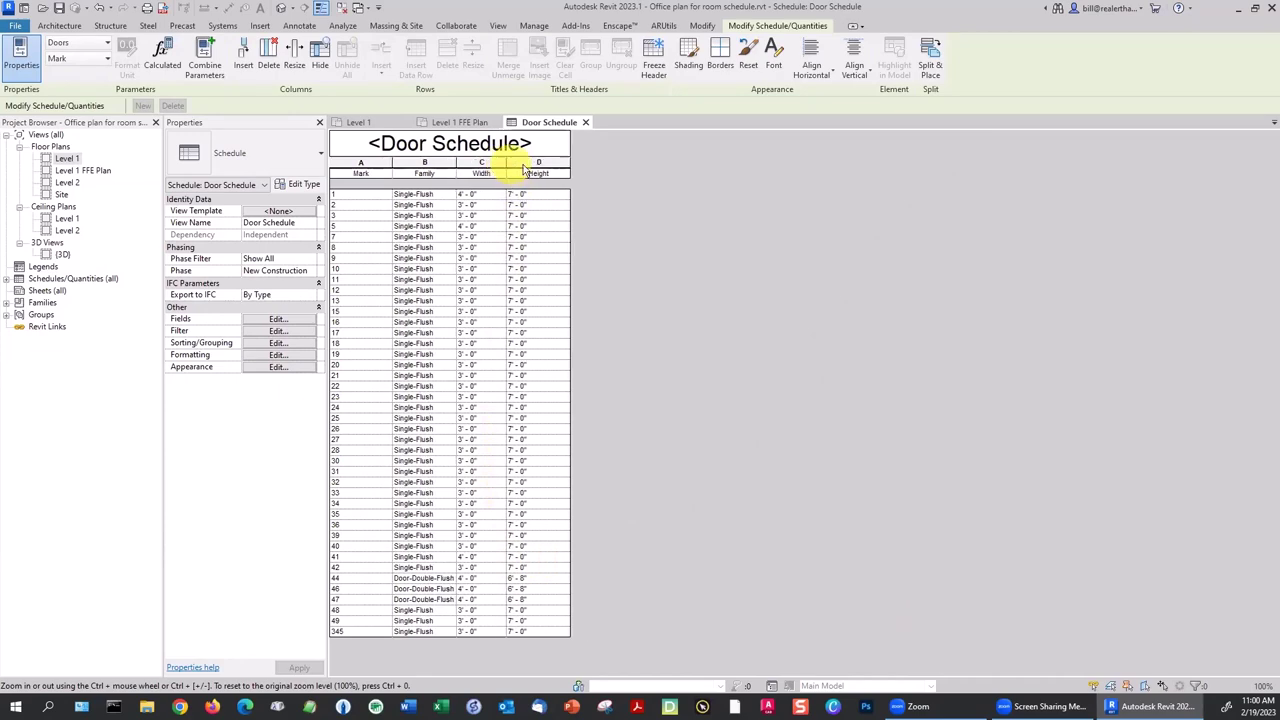
double_click(64, 159)
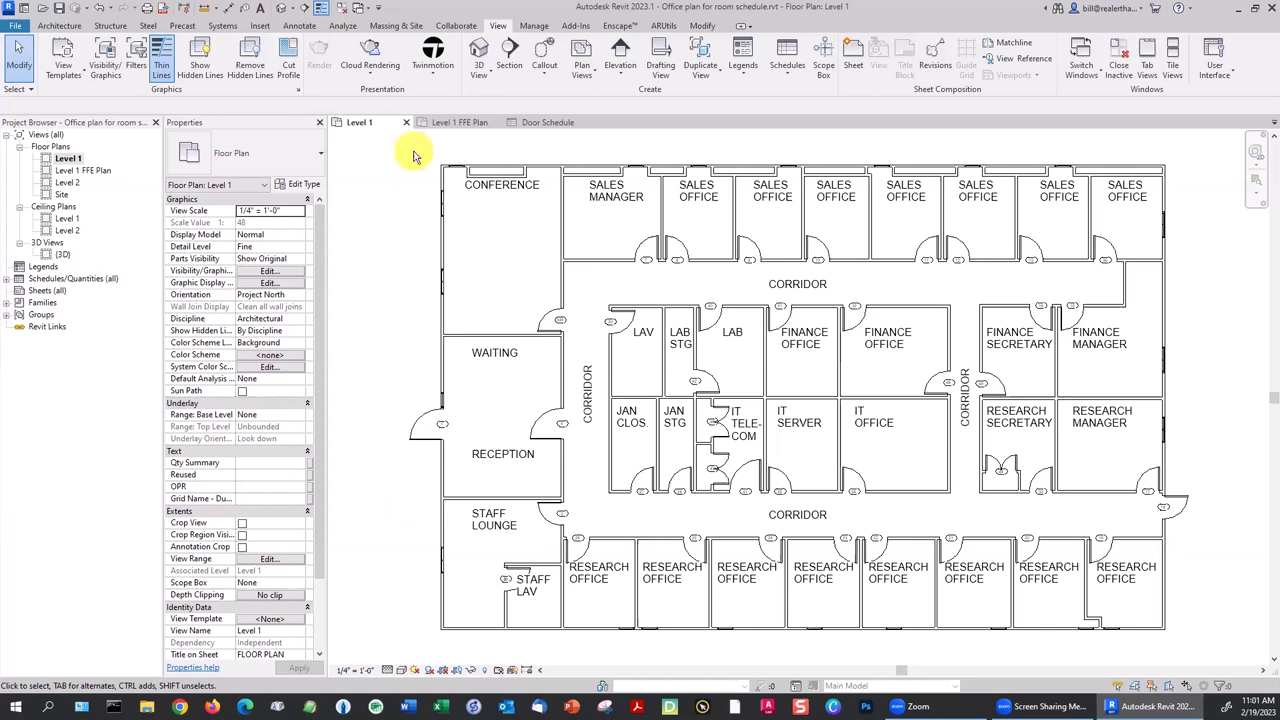
Tag the Conference room's top window and the window above Sales Manager by category.
left_click(299, 25)
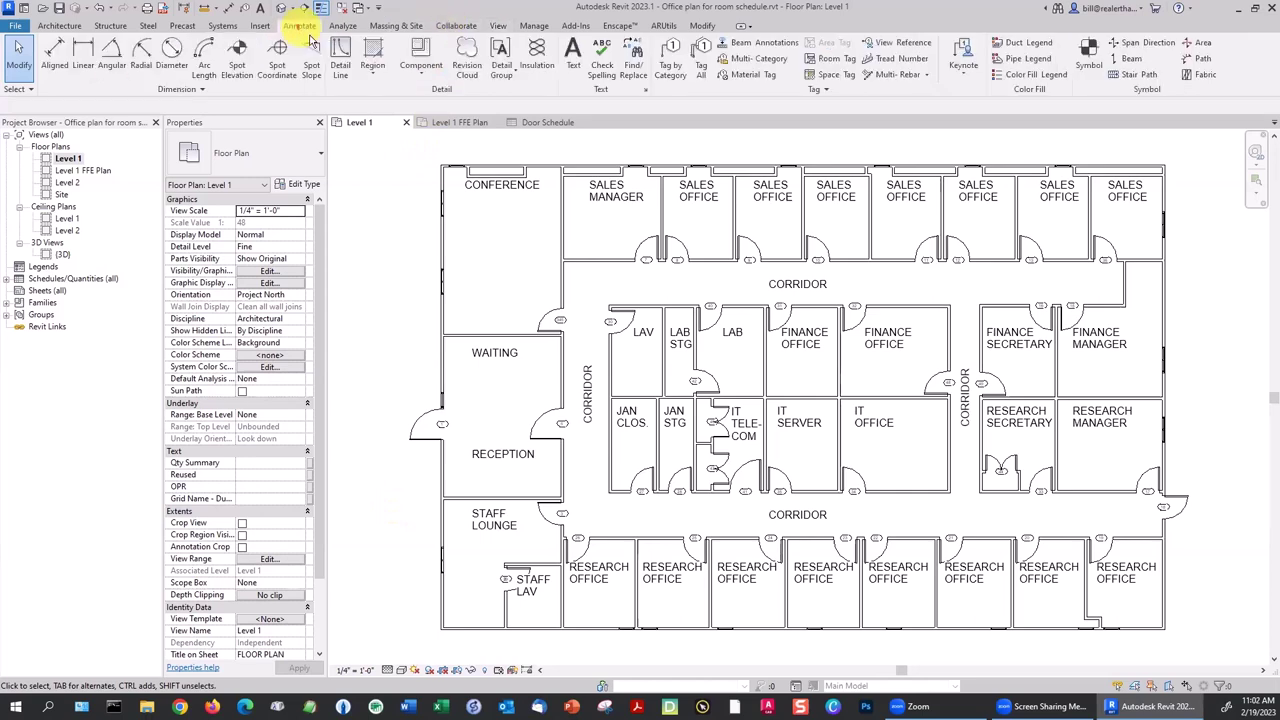
left_click(668, 68)
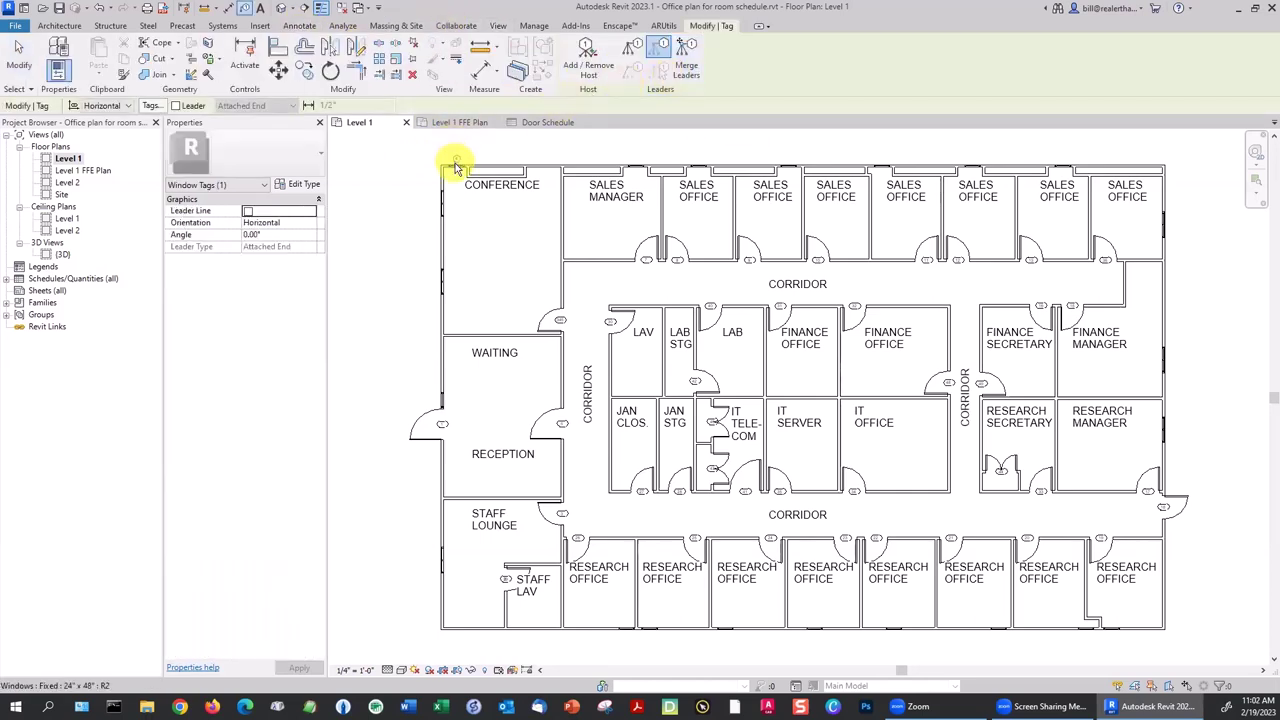
scroll(455, 163, "up", 5)
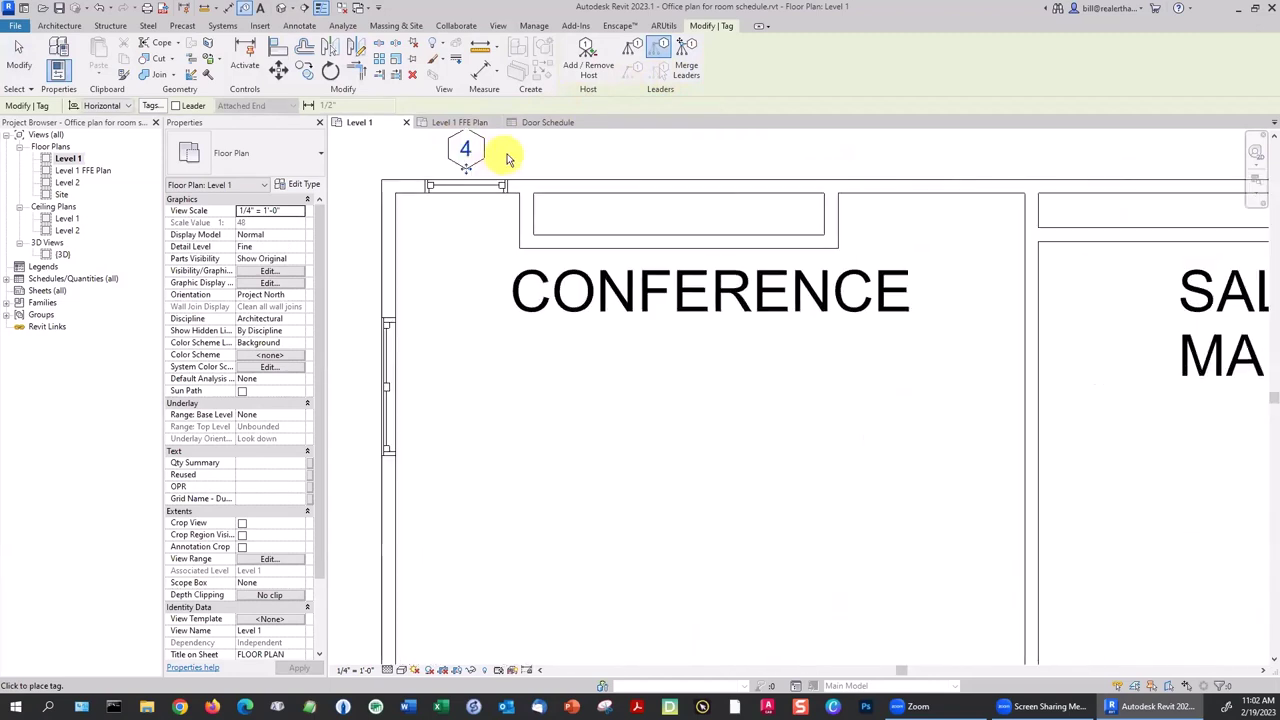
left_click(503, 157)
scroll(503, 157, "down", 2)
scroll(714, 185, "down", 2)
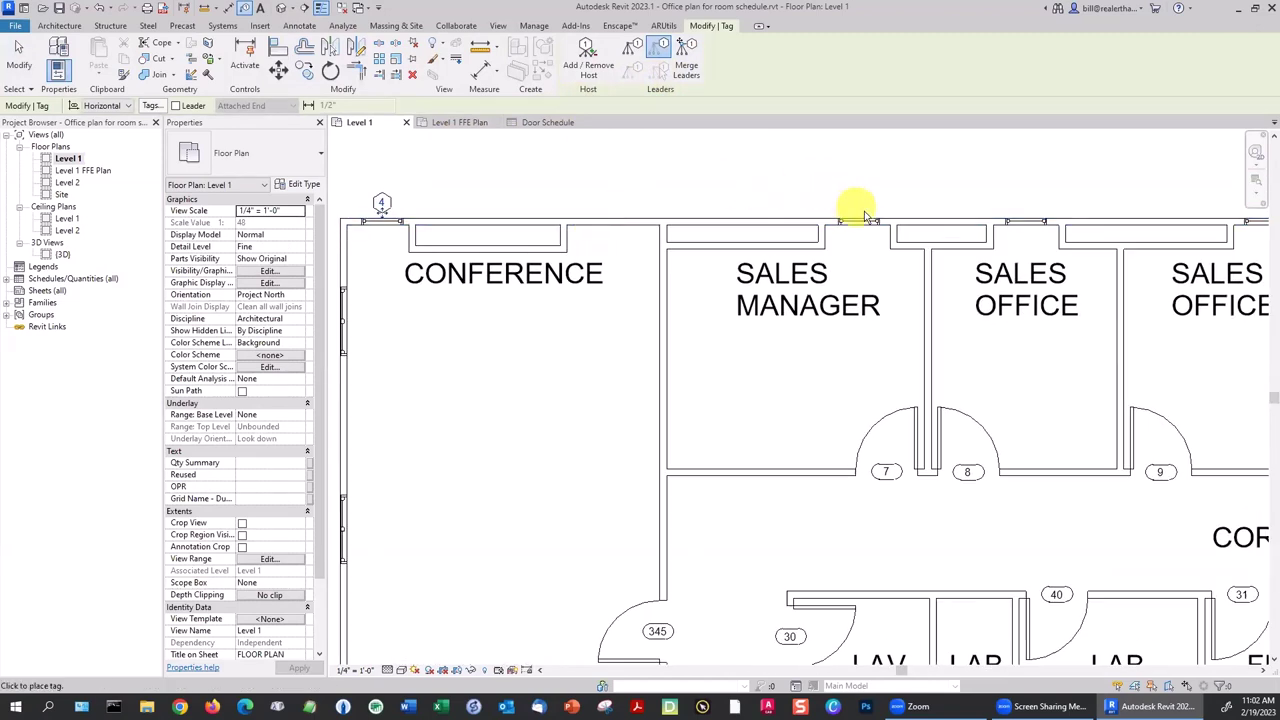
left_click(861, 215)
Tag the window on the Conference room's left wall with tag 5.
middle_click_drag(437, 194, 528, 194)
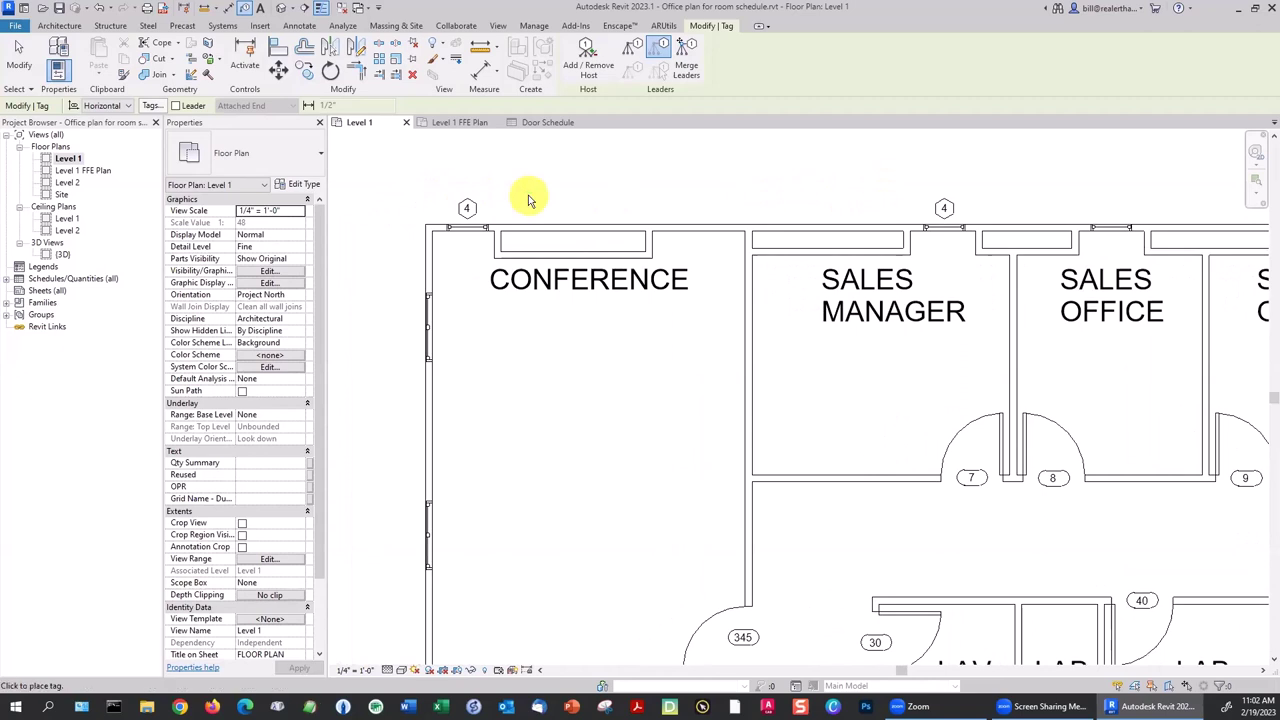
left_click(421, 332)
left_click(421, 332)
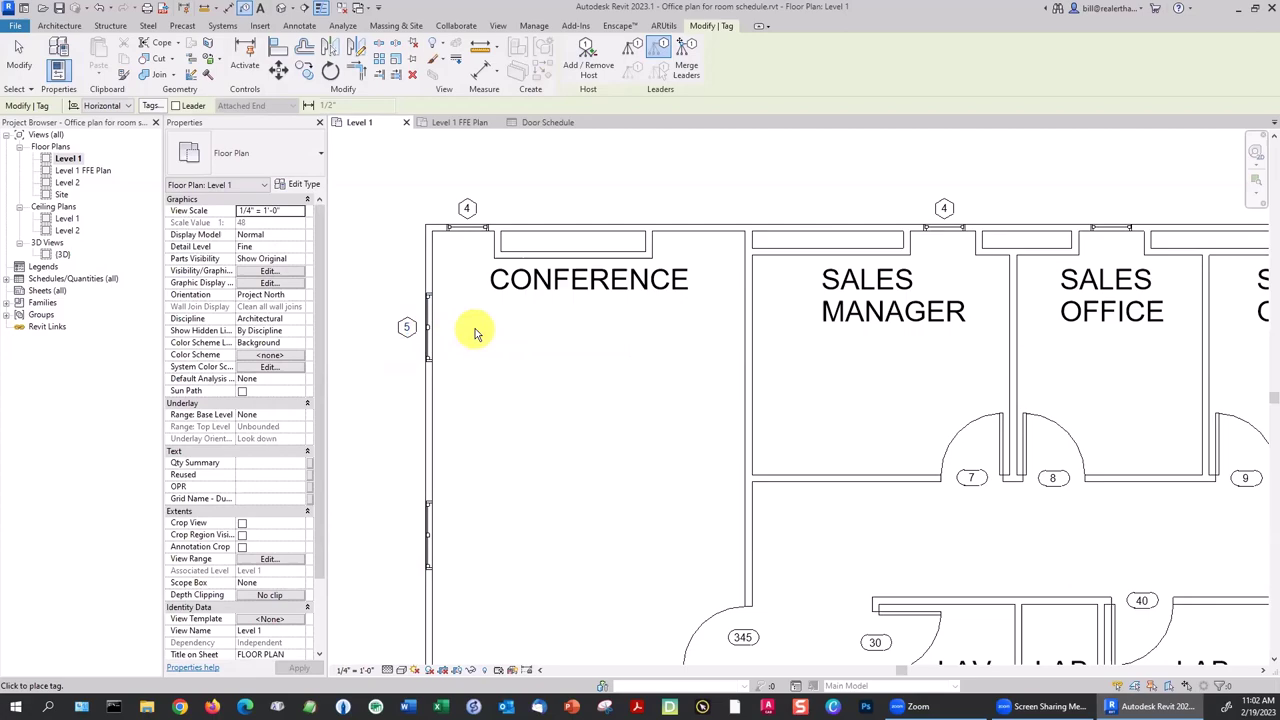
key("Escape")
scroll(471, 329, "down", 5)
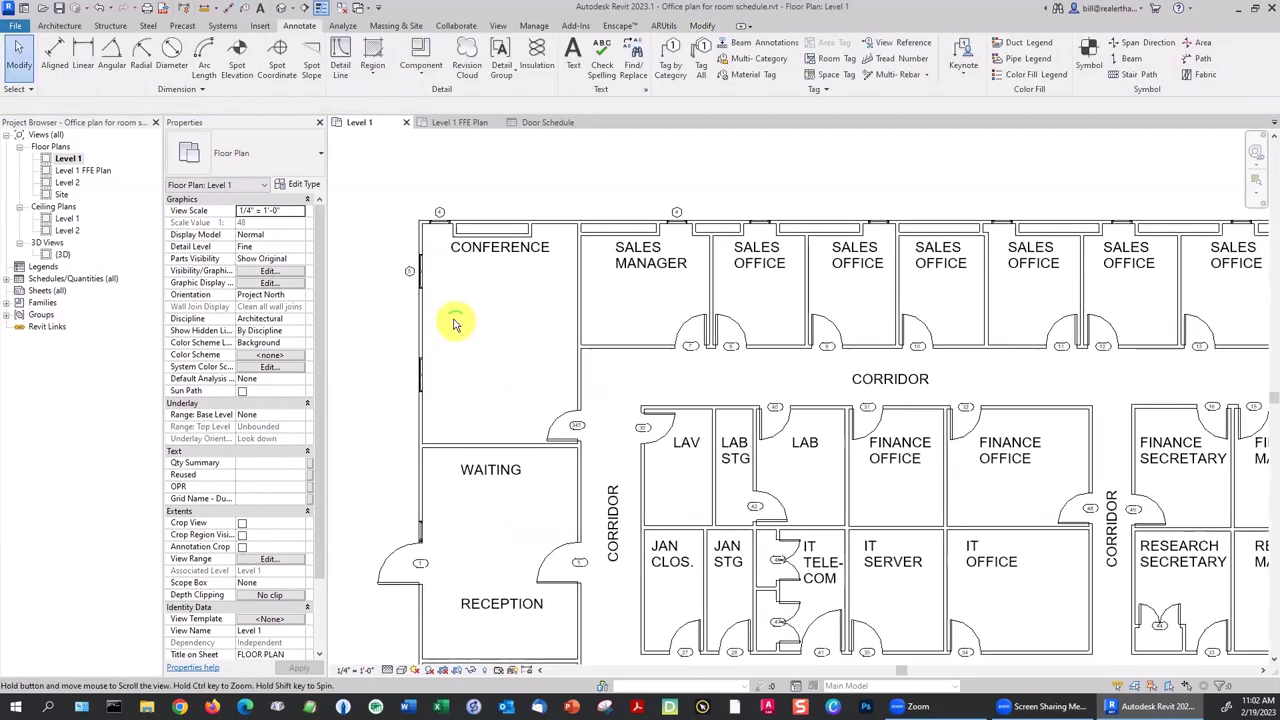
scroll(455, 322, "down", 4)
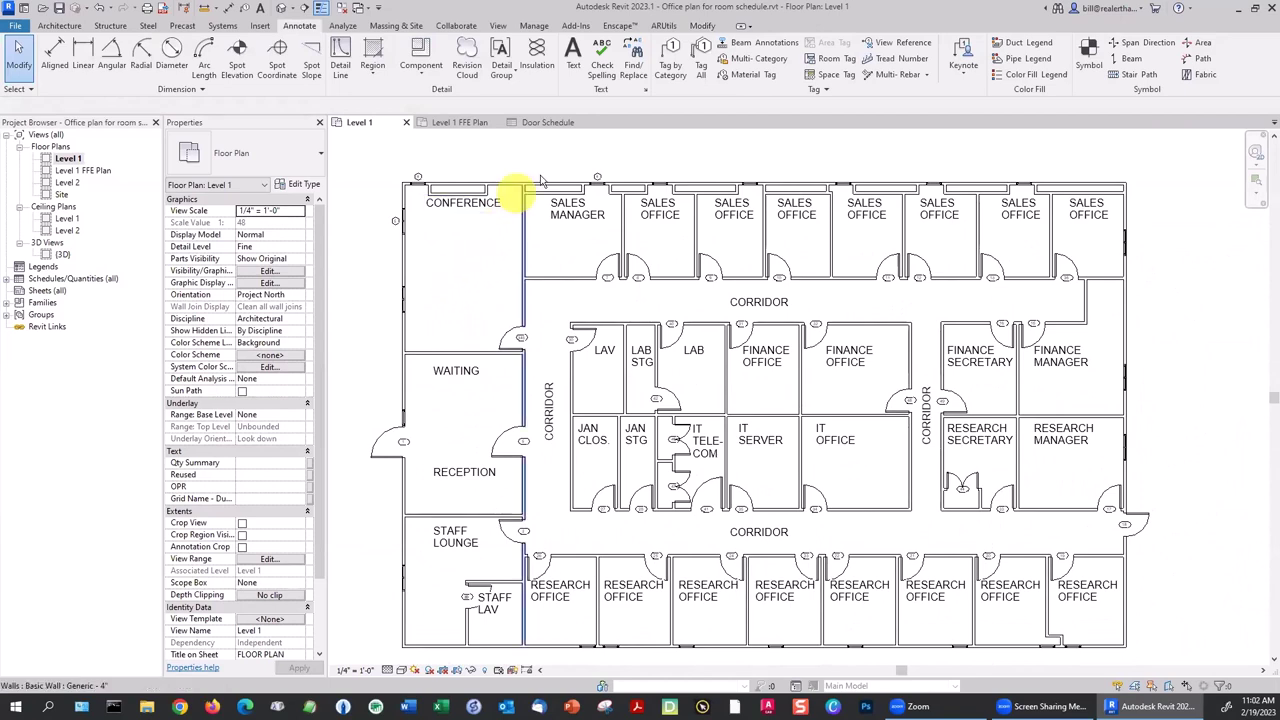
Tag all remaining untagged windows using Tag All Not Tagged with Window Tags.
left_click(690, 70)
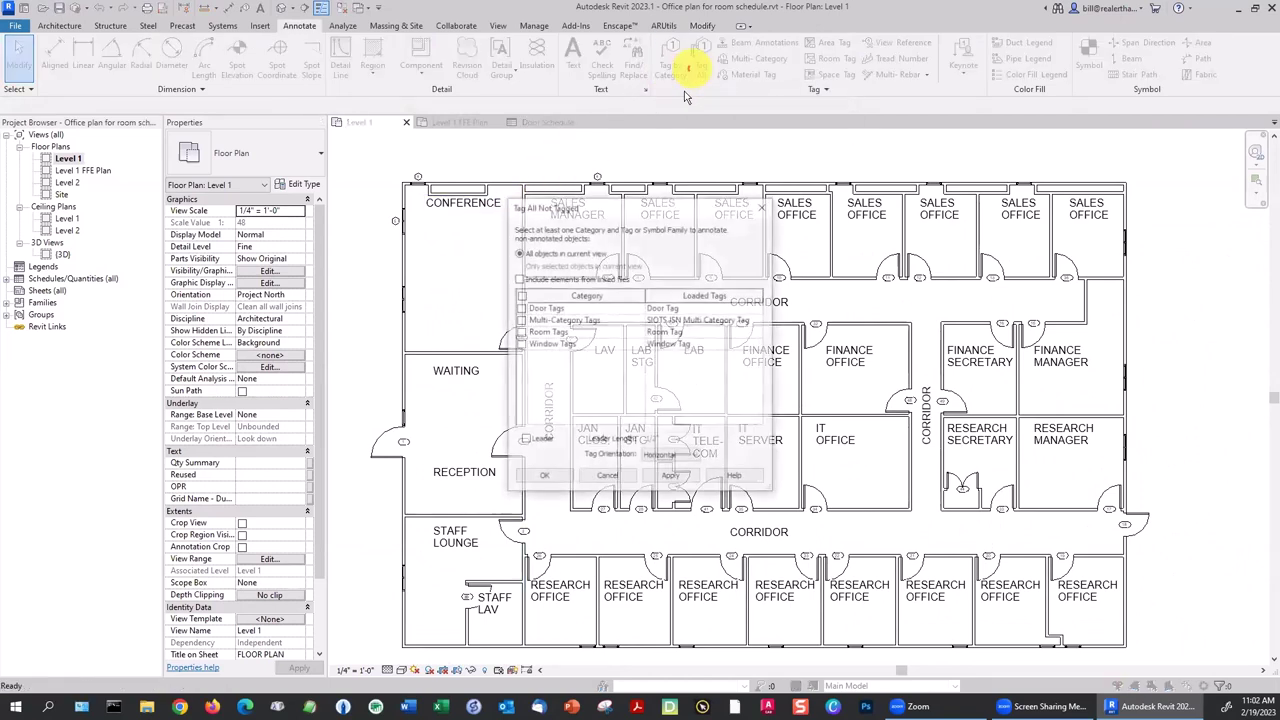
left_click(520, 344)
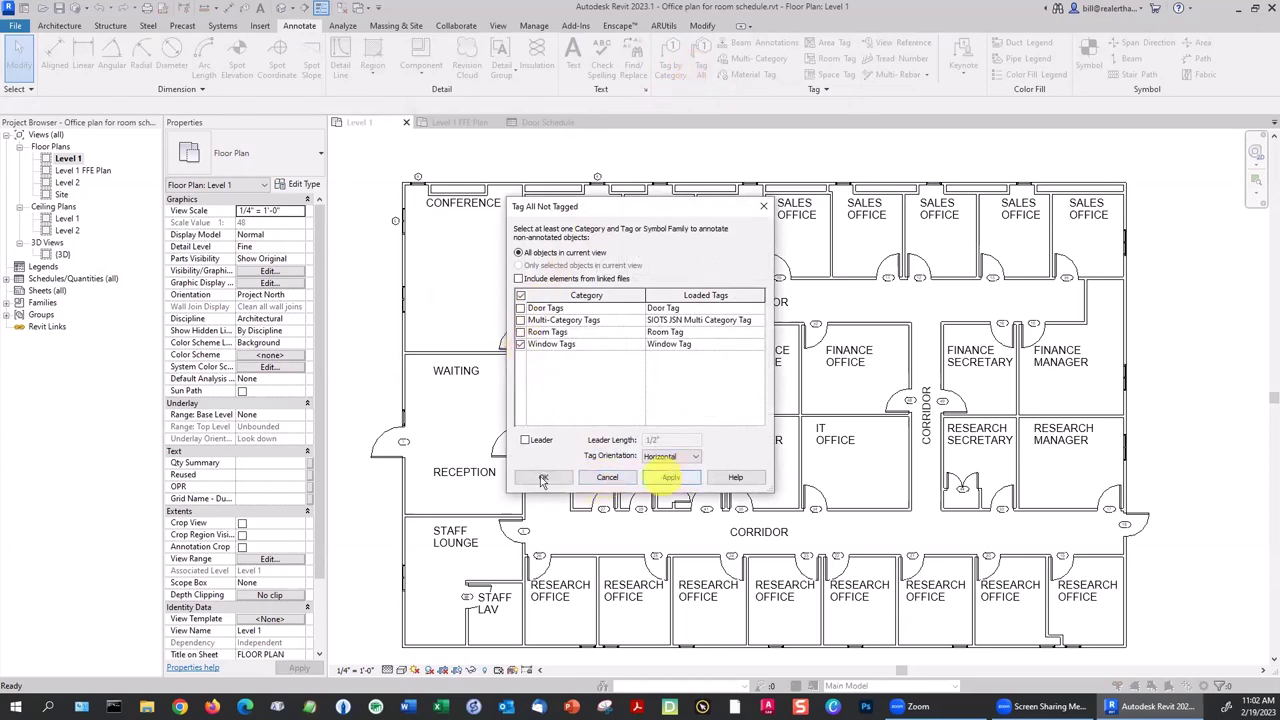
left_click(540, 478)
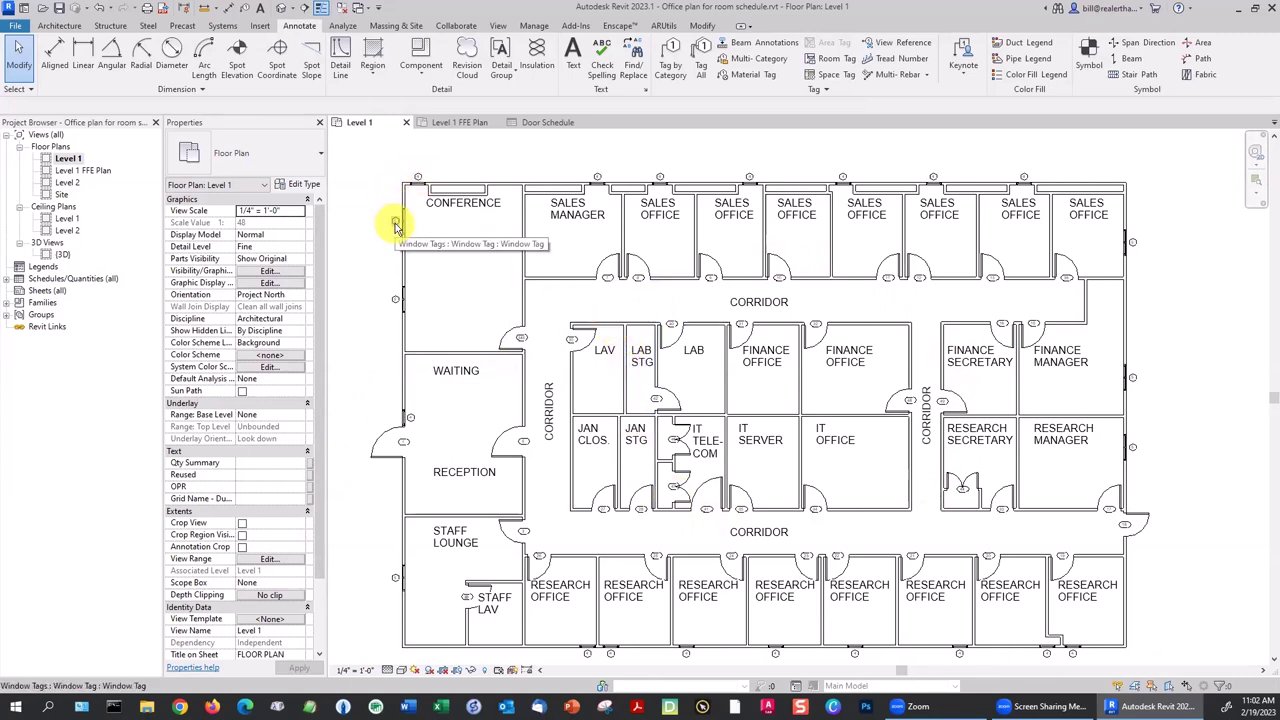
Create a new Windows schedule from the Schedule/Quantities tool.
left_click(497, 27)
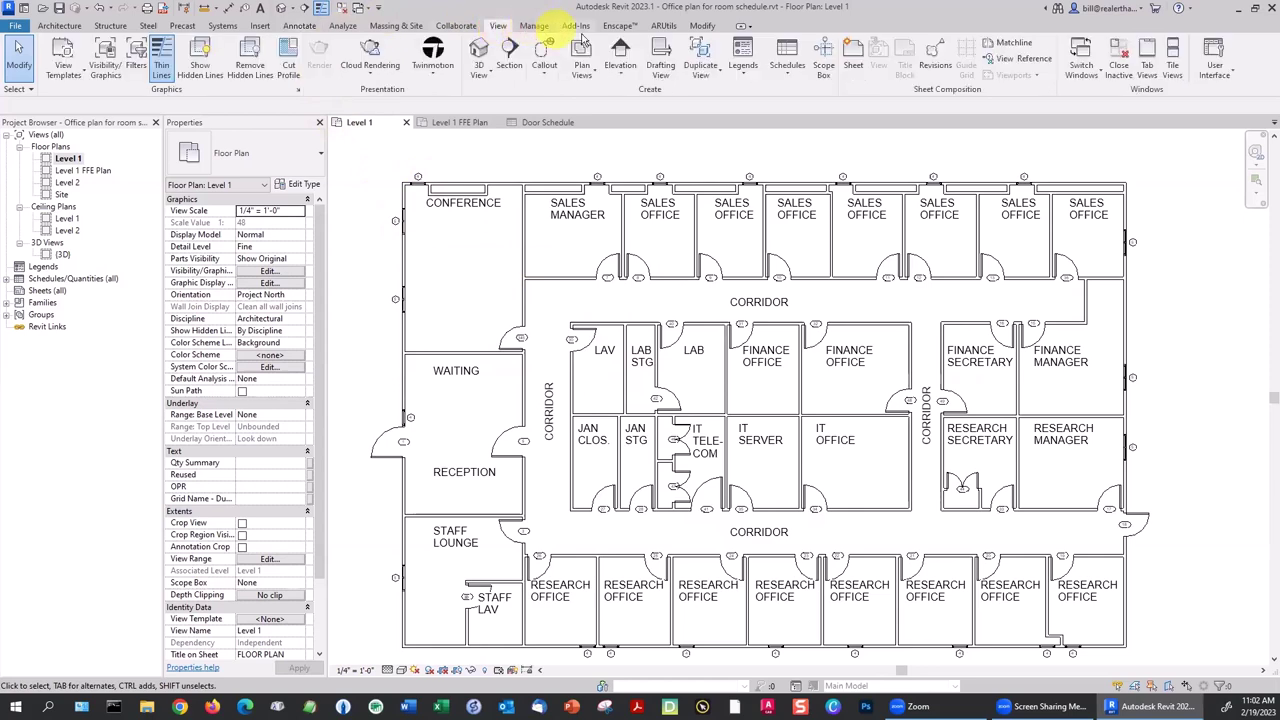
left_click(784, 68)
left_click(800, 96)
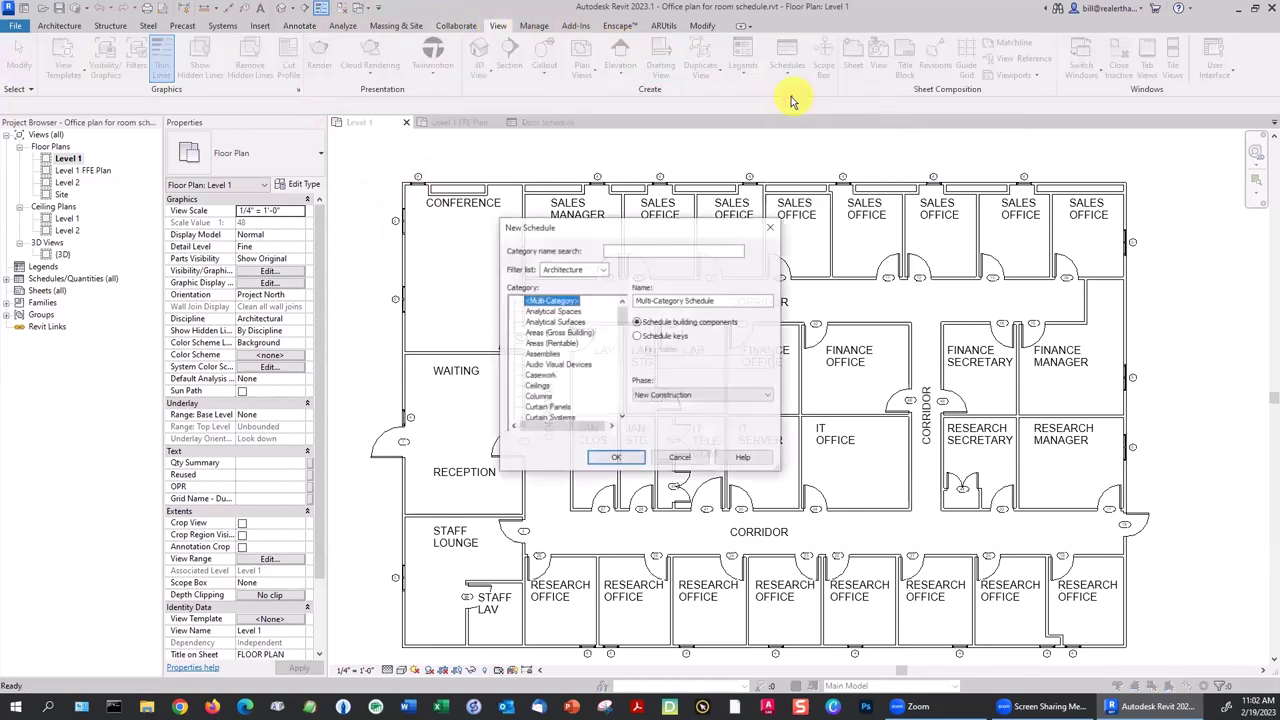
left_click_drag(623, 318, 622, 408)
left_click(540, 418)
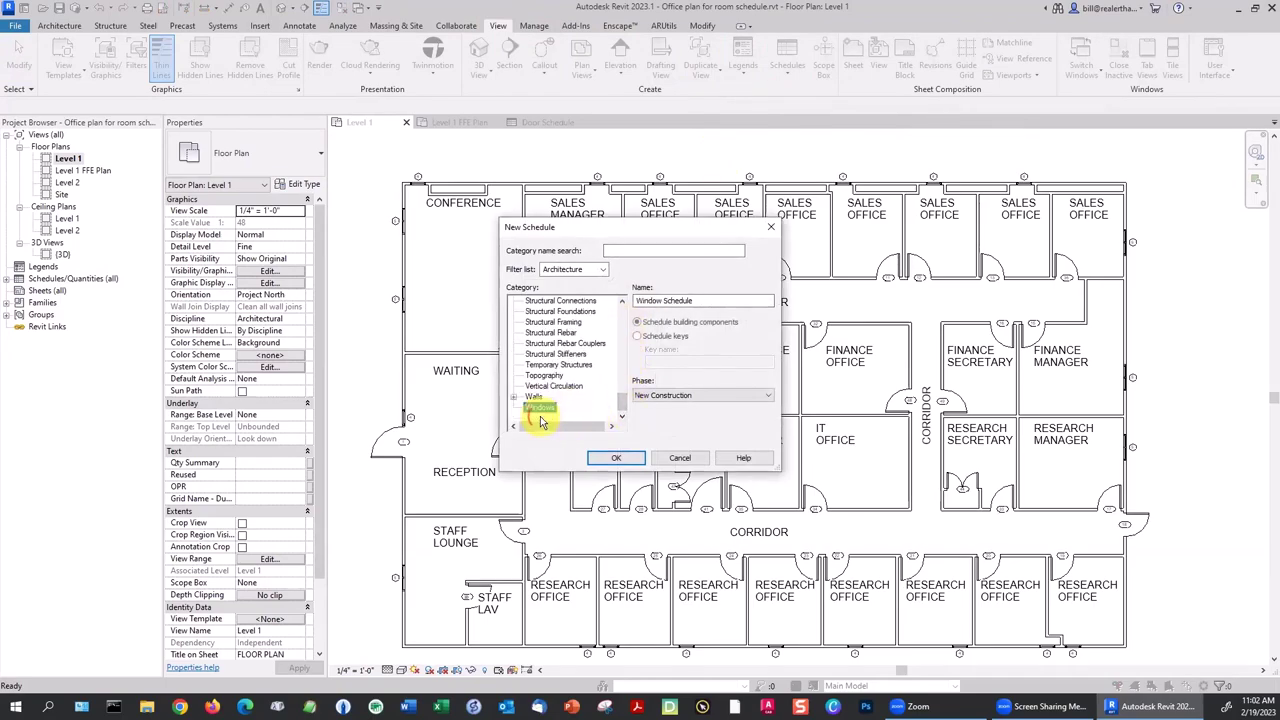
left_click(608, 462)
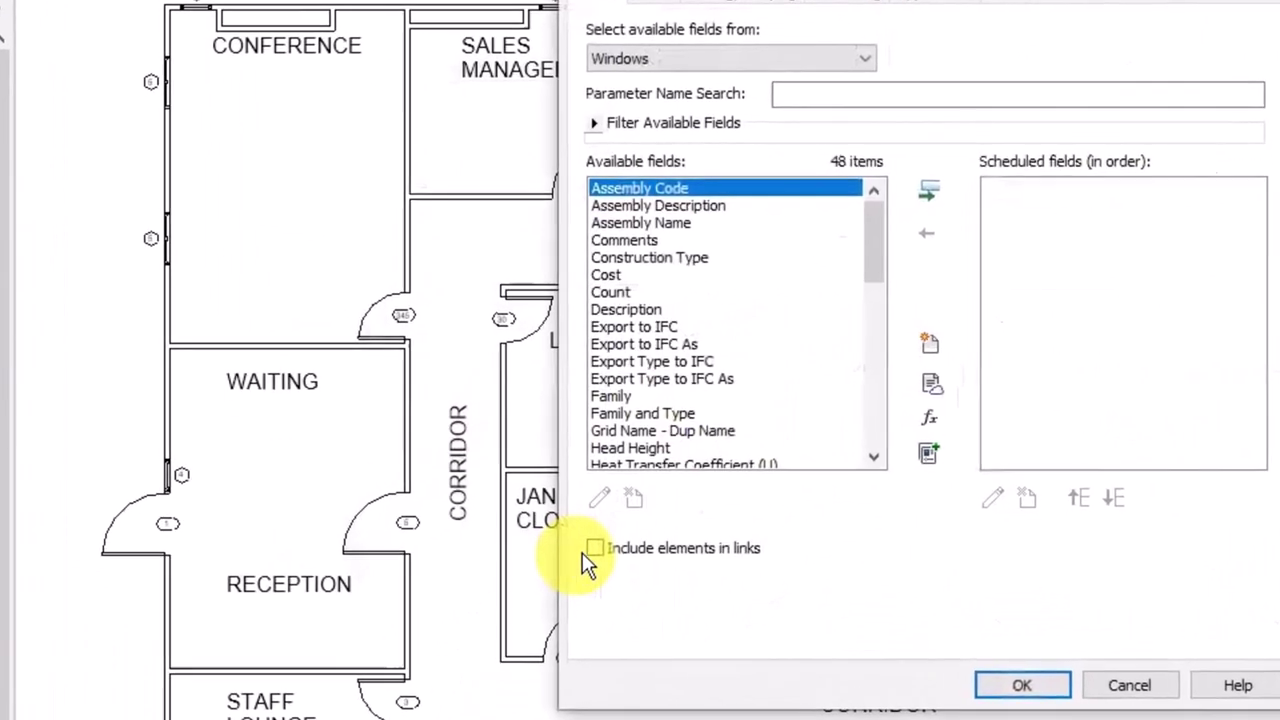
Add the Type Mark and Family fields to the Window Schedule.
left_click_drag(866, 250, 870, 408)
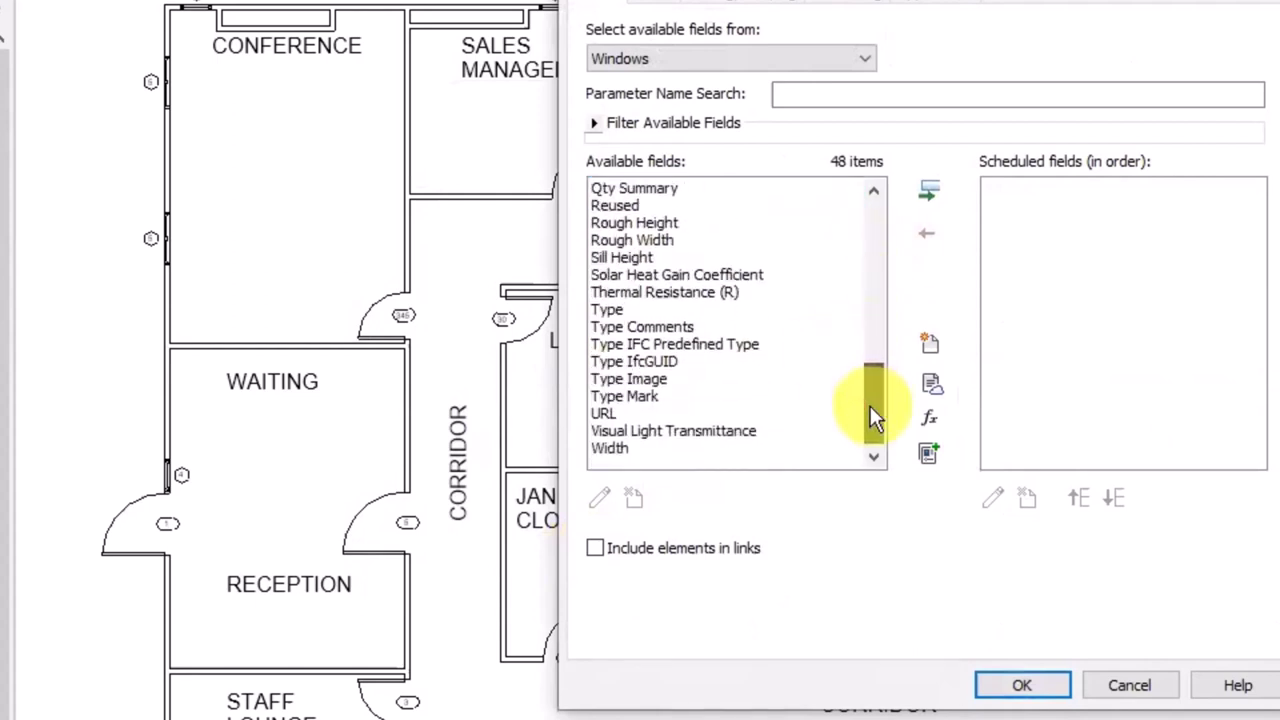
left_click(633, 396)
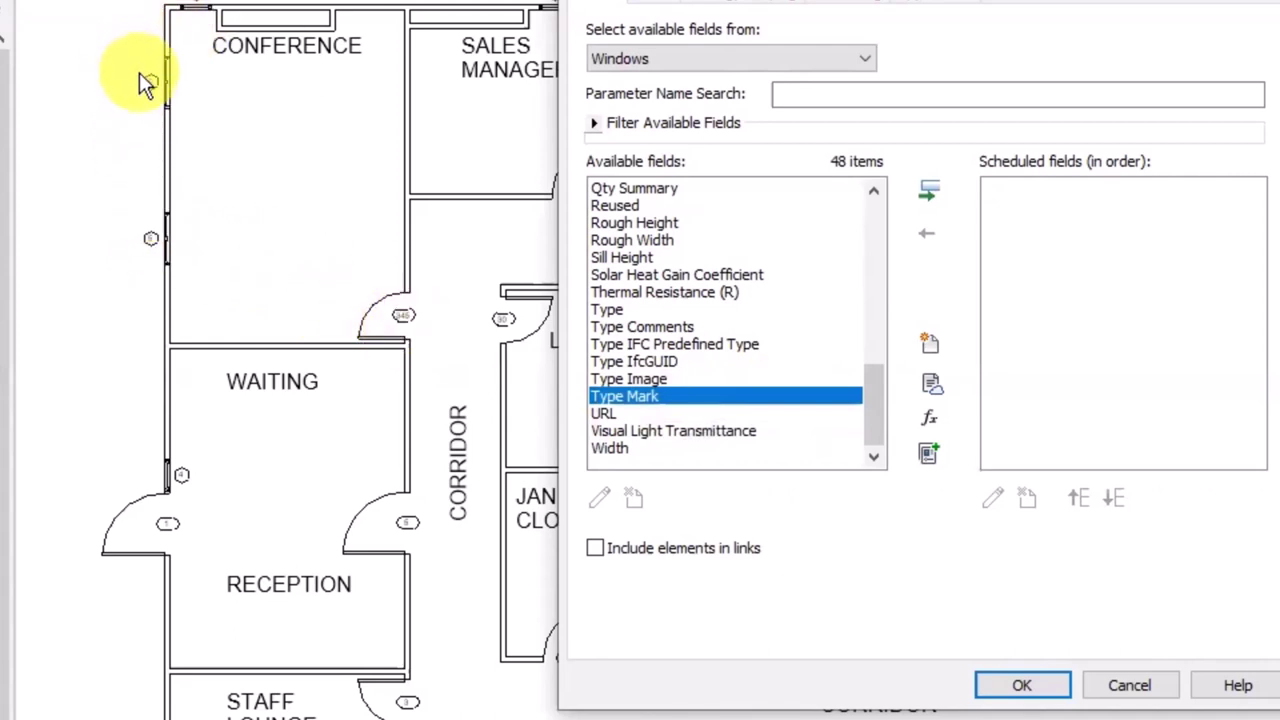
left_click(929, 189)
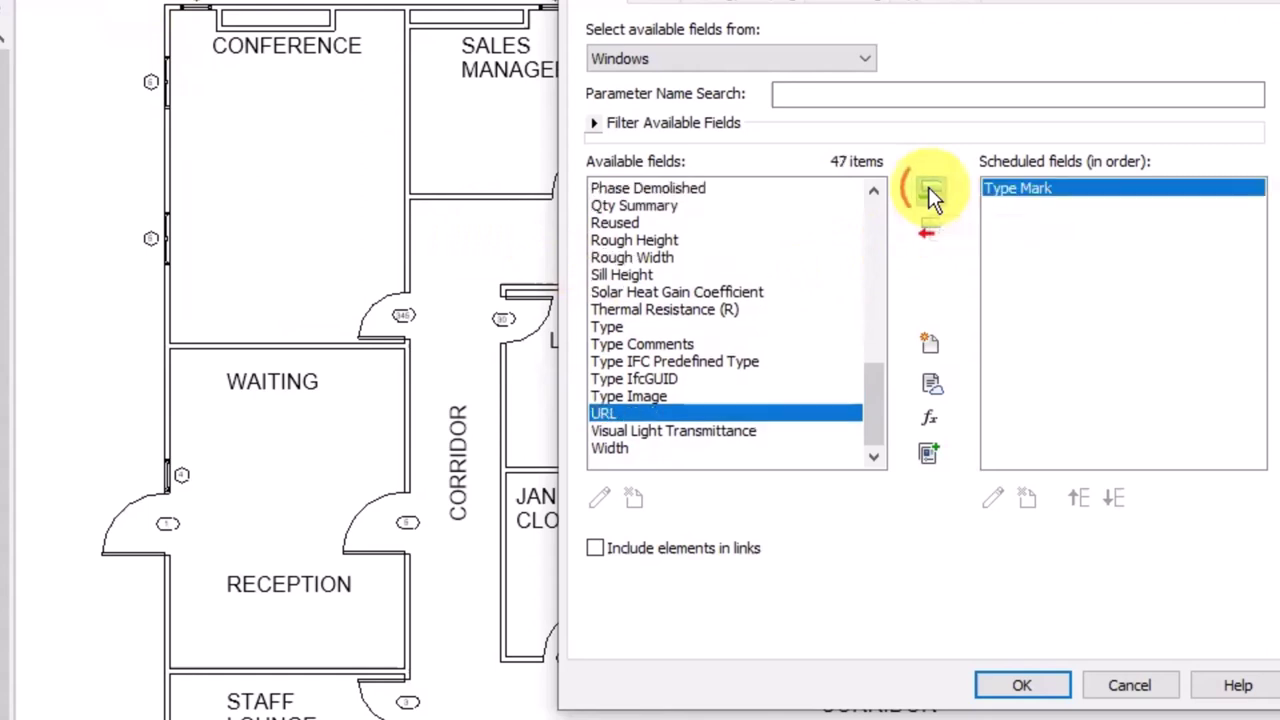
left_click_drag(871, 408, 874, 269)
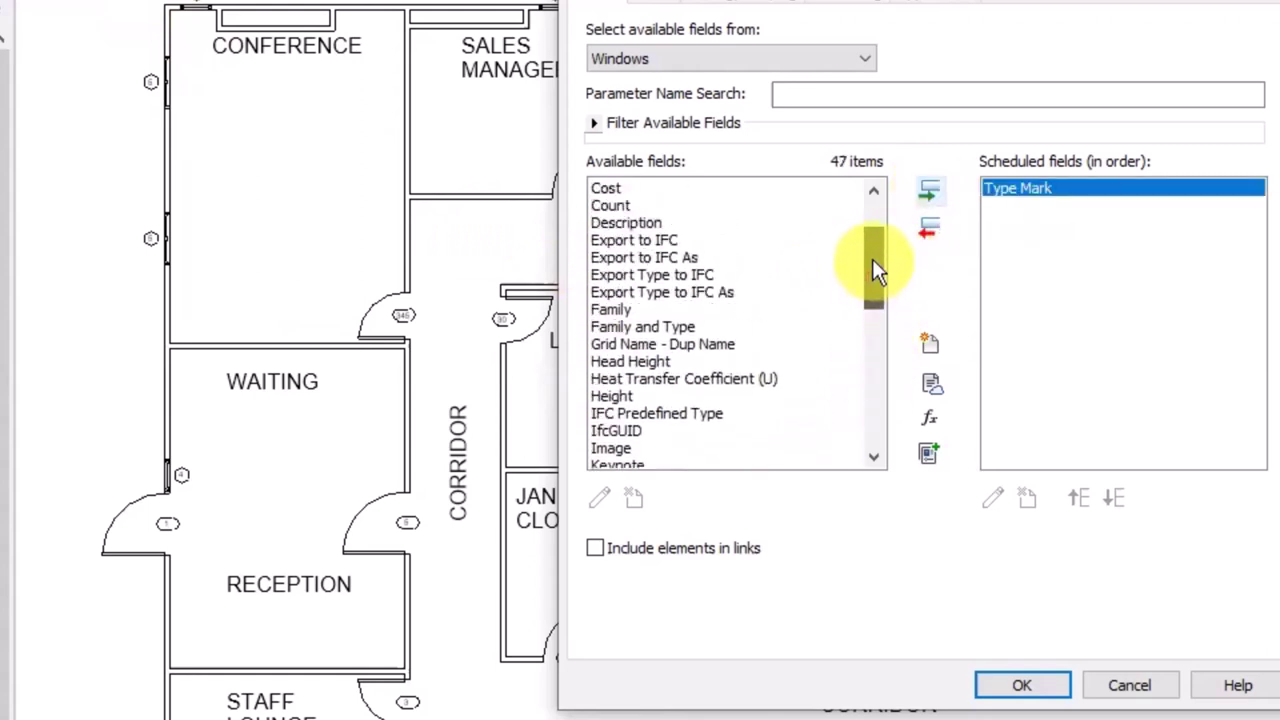
left_click(612, 310)
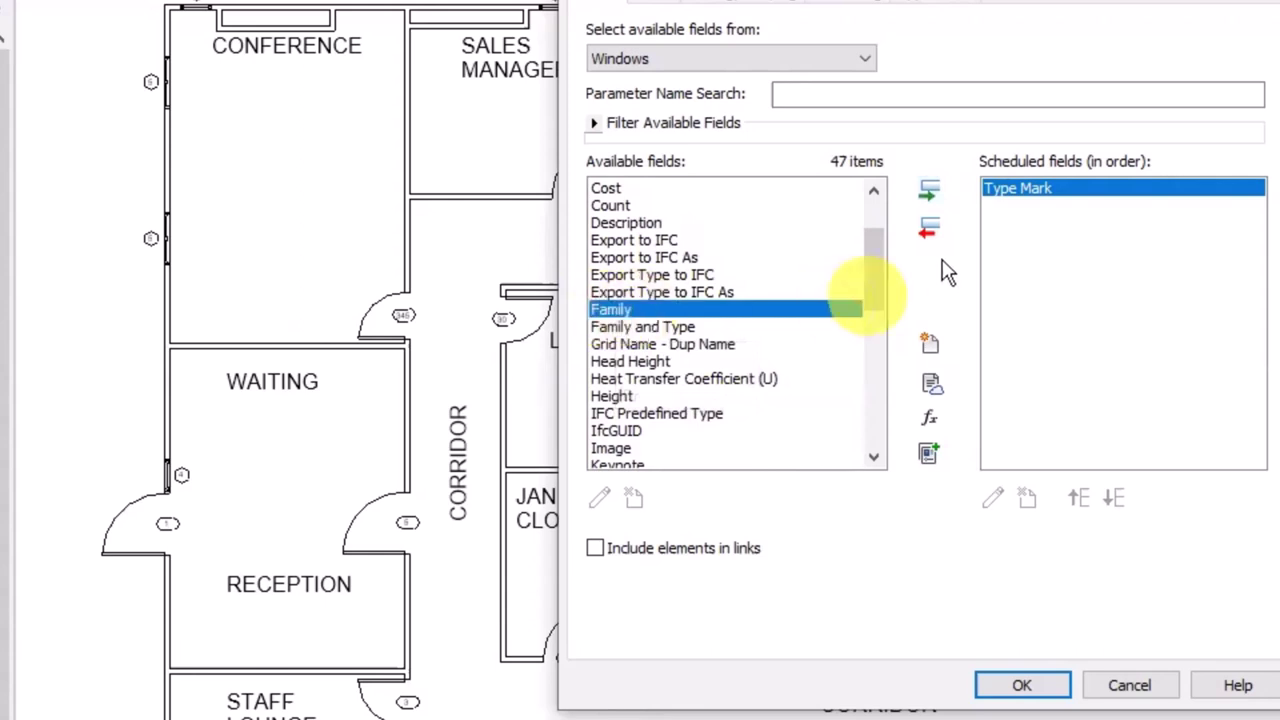
left_click(931, 192)
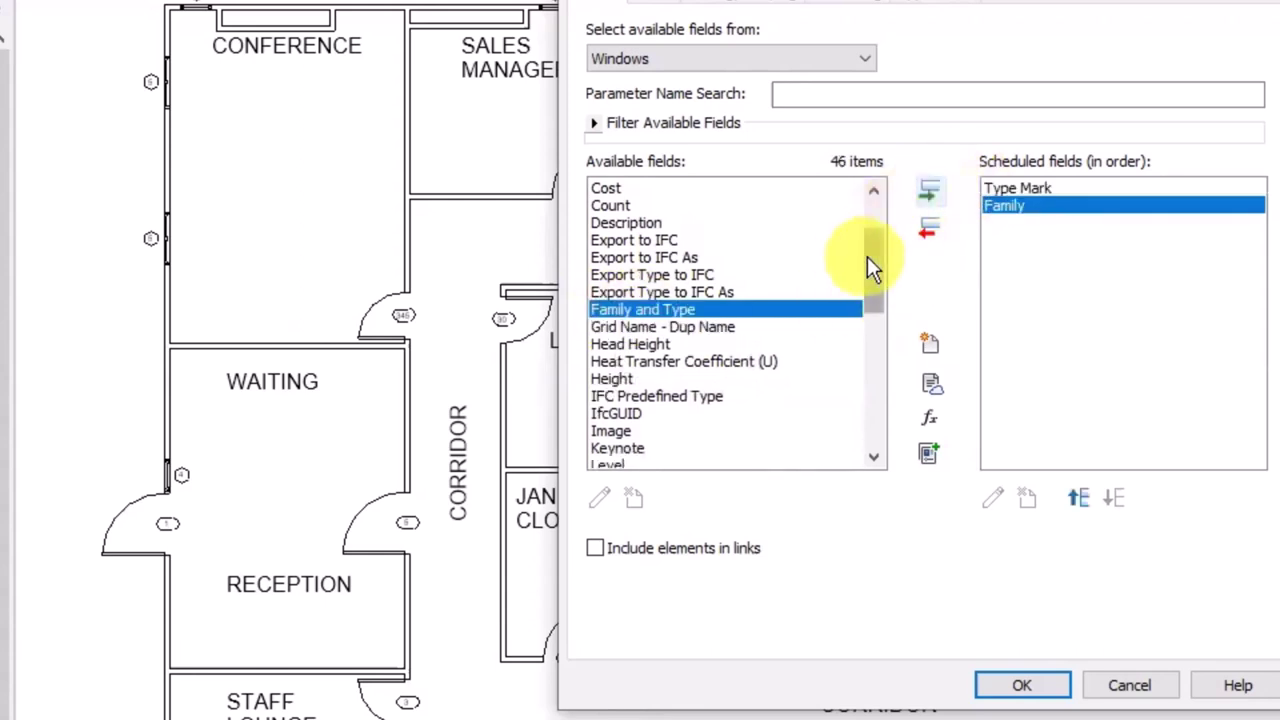
Add the Visual Light Transmittance, Width and Height fields to the schedule.
left_click_drag(871, 266, 894, 406)
left_click(616, 448)
left_click(640, 430, "shift")
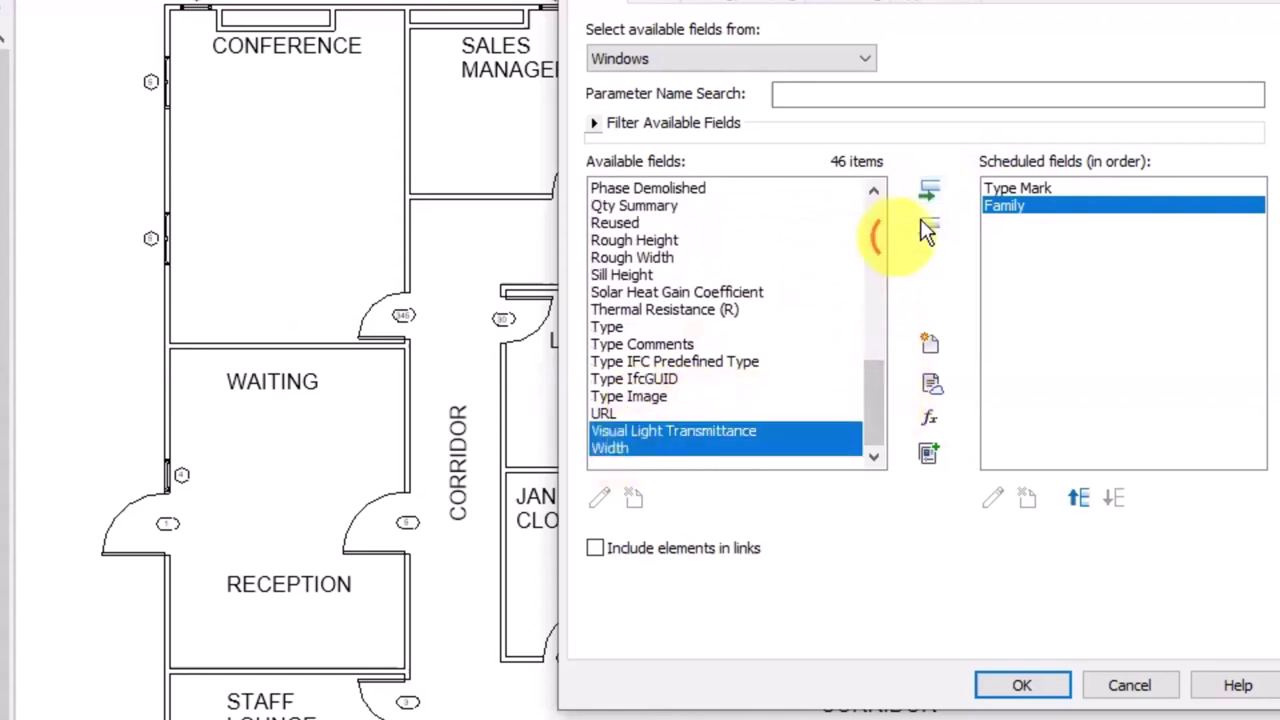
left_click(931, 192)
left_click_drag(880, 405, 880, 299)
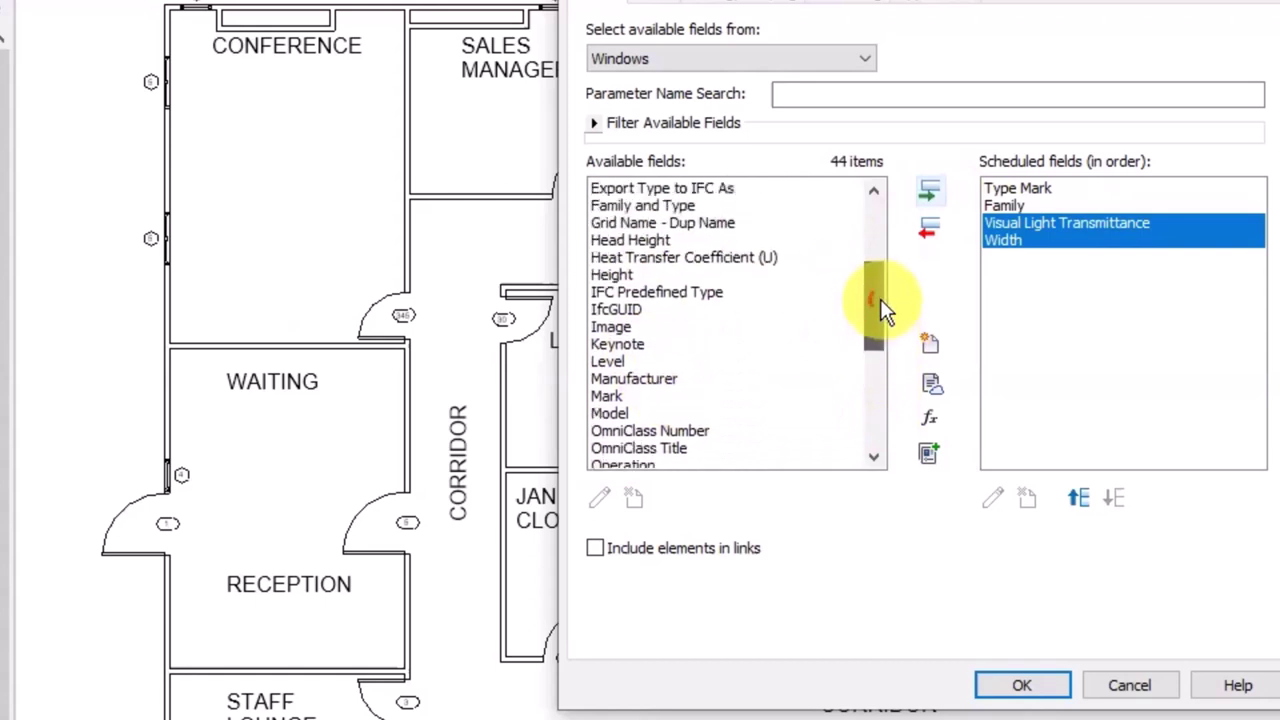
left_click(605, 273)
left_click(927, 189)
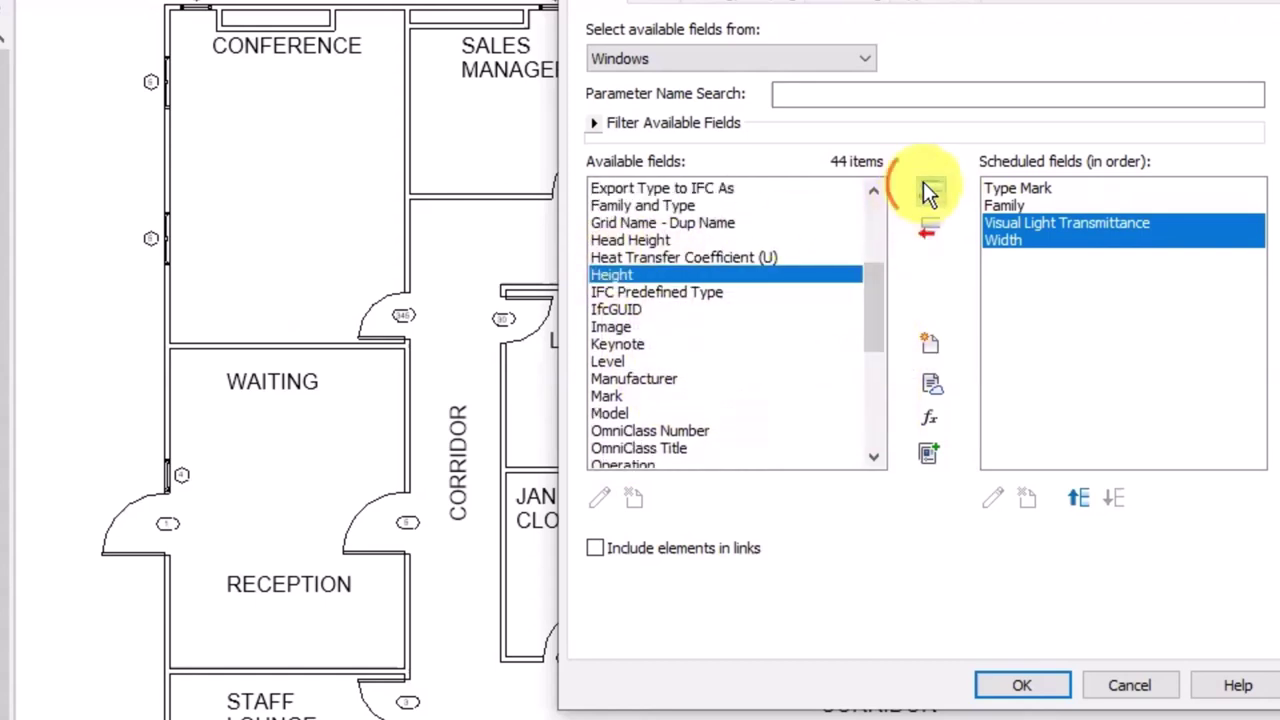
Remove Visual Light Transmittance from the scheduled fields and confirm.
left_click(1051, 222)
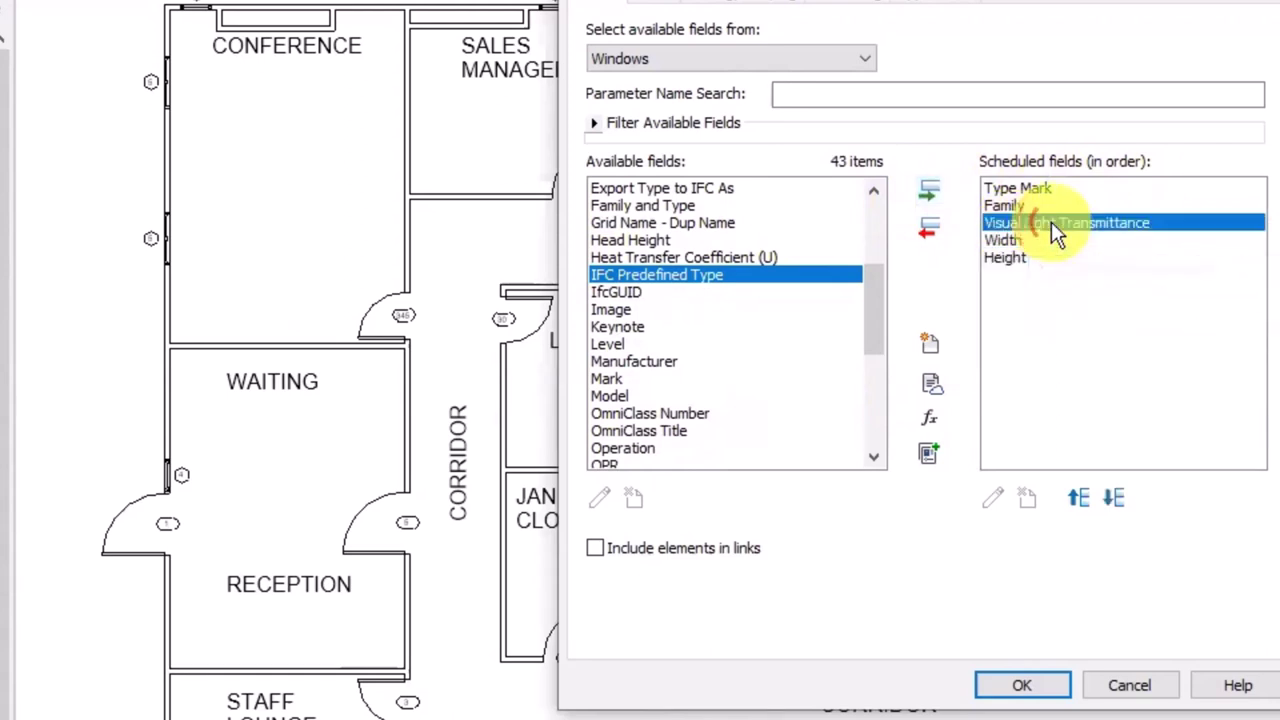
left_click(928, 222)
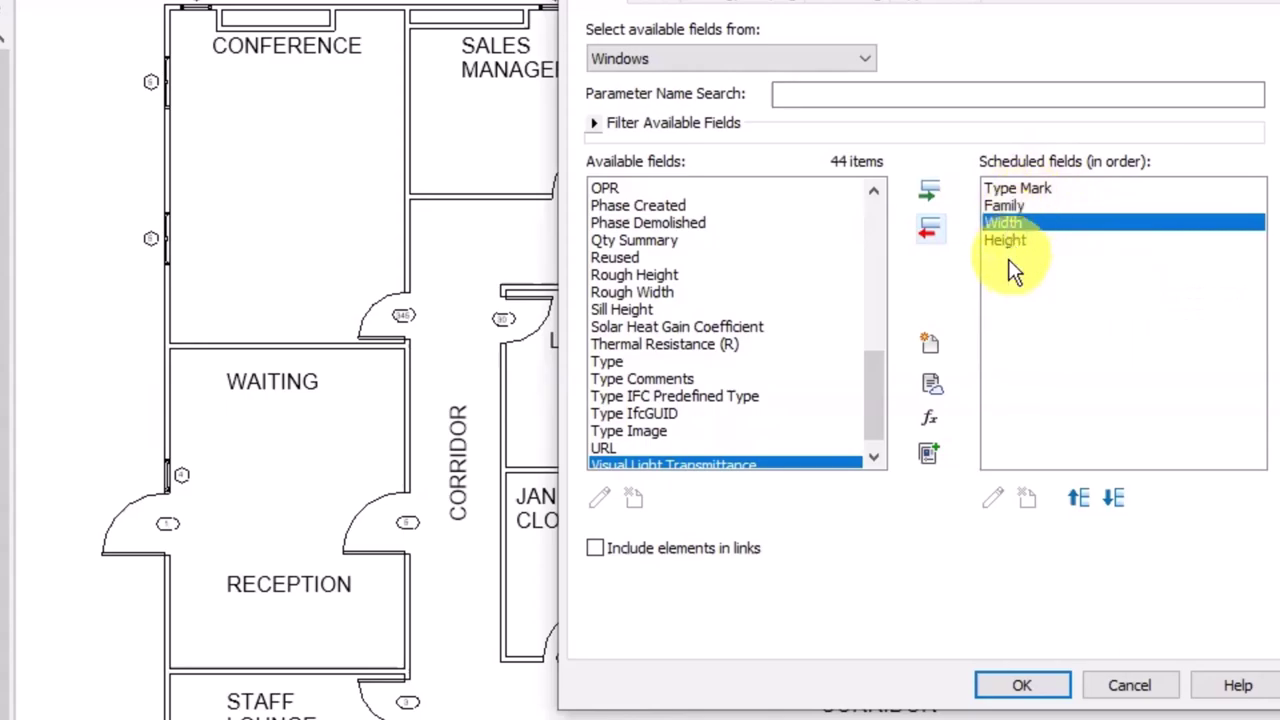
left_click(1020, 685)
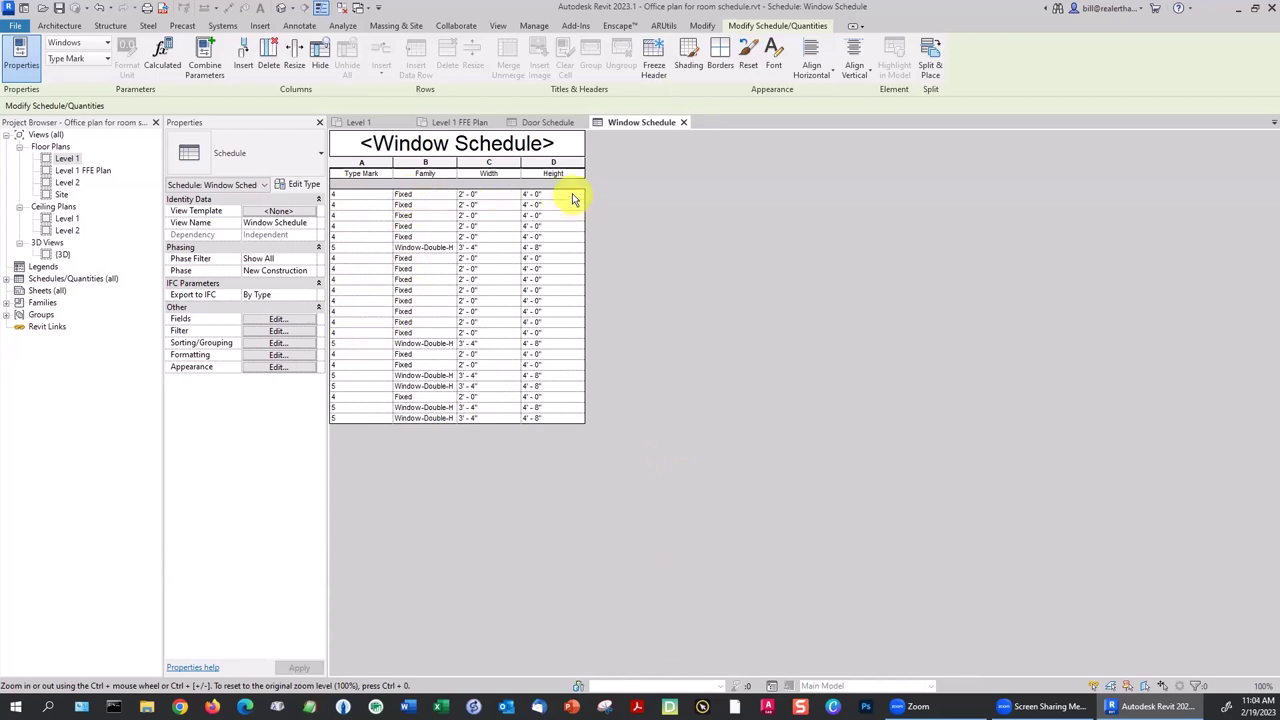
Add the Count field as a fifth column in the Window Schedule.
left_click(340, 190)
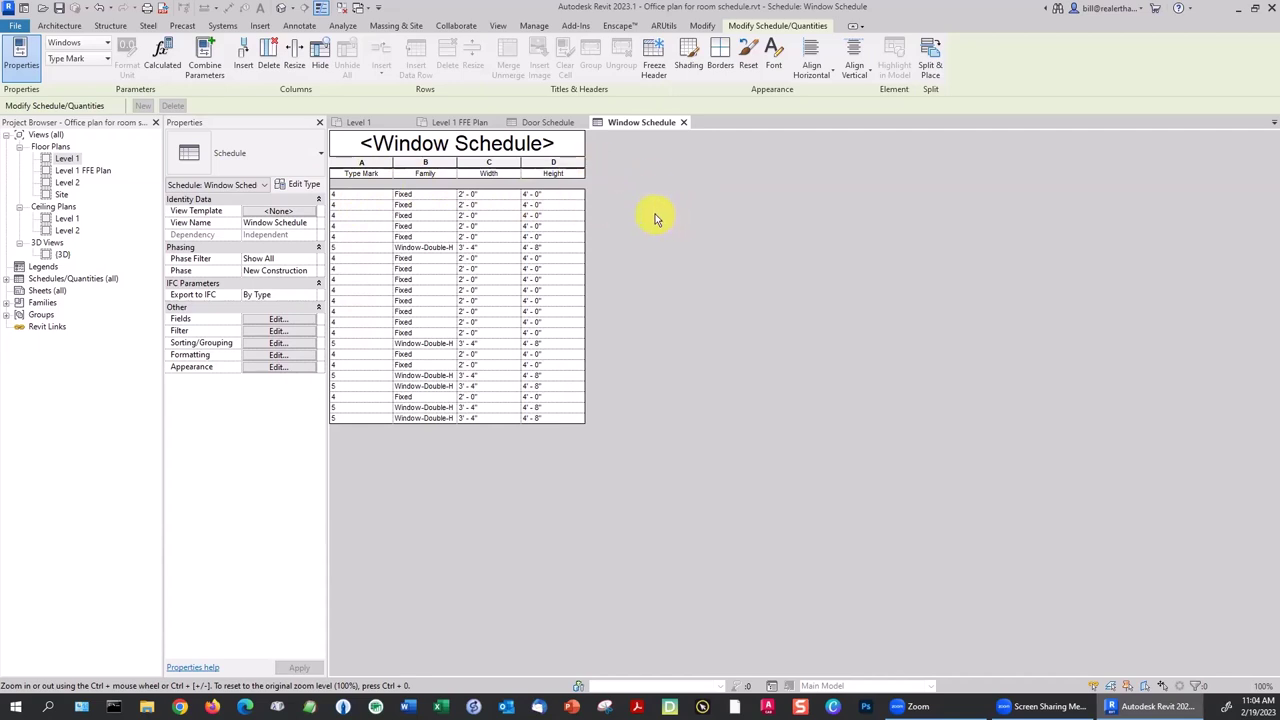
left_click(284, 320)
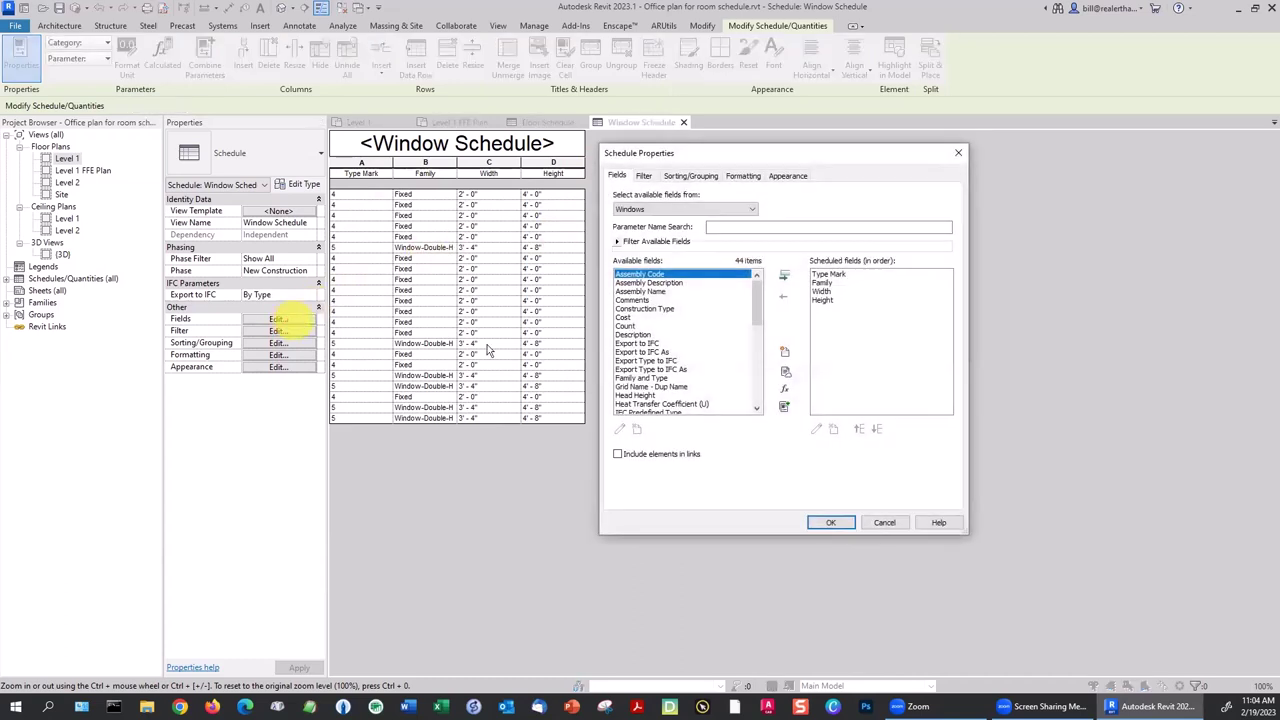
left_click(628, 326)
left_click(783, 277)
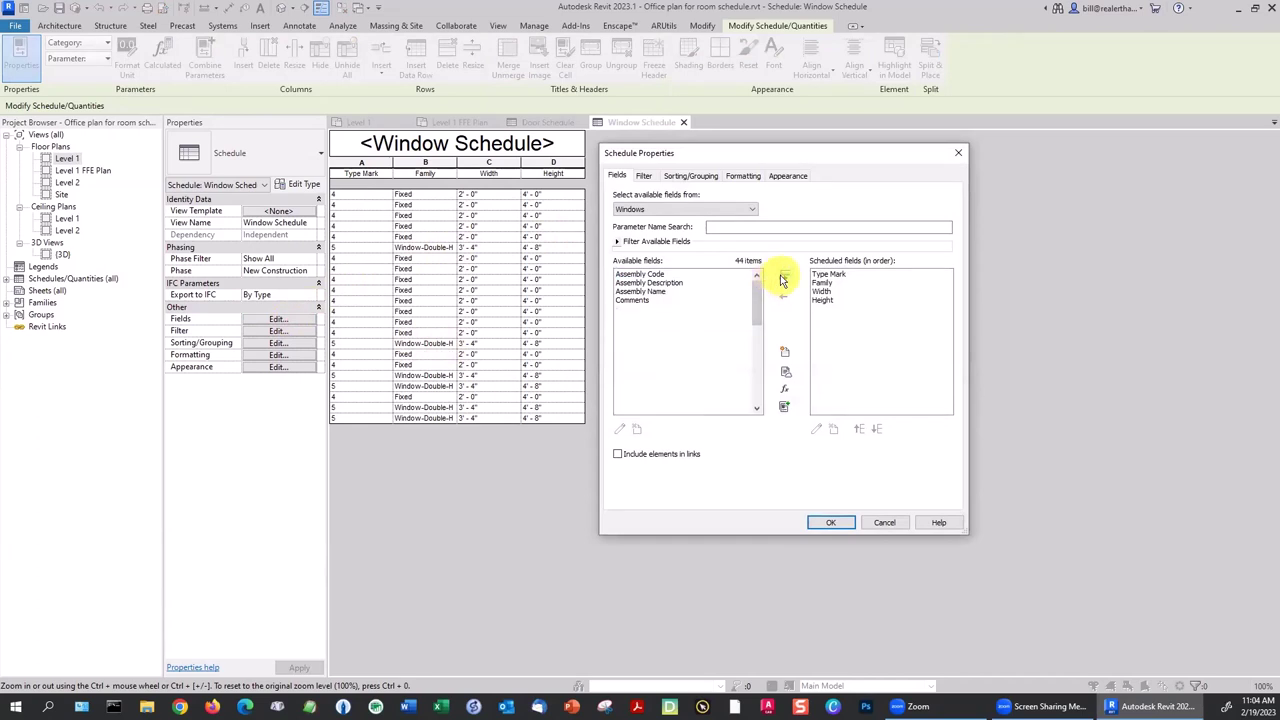
left_click(826, 523)
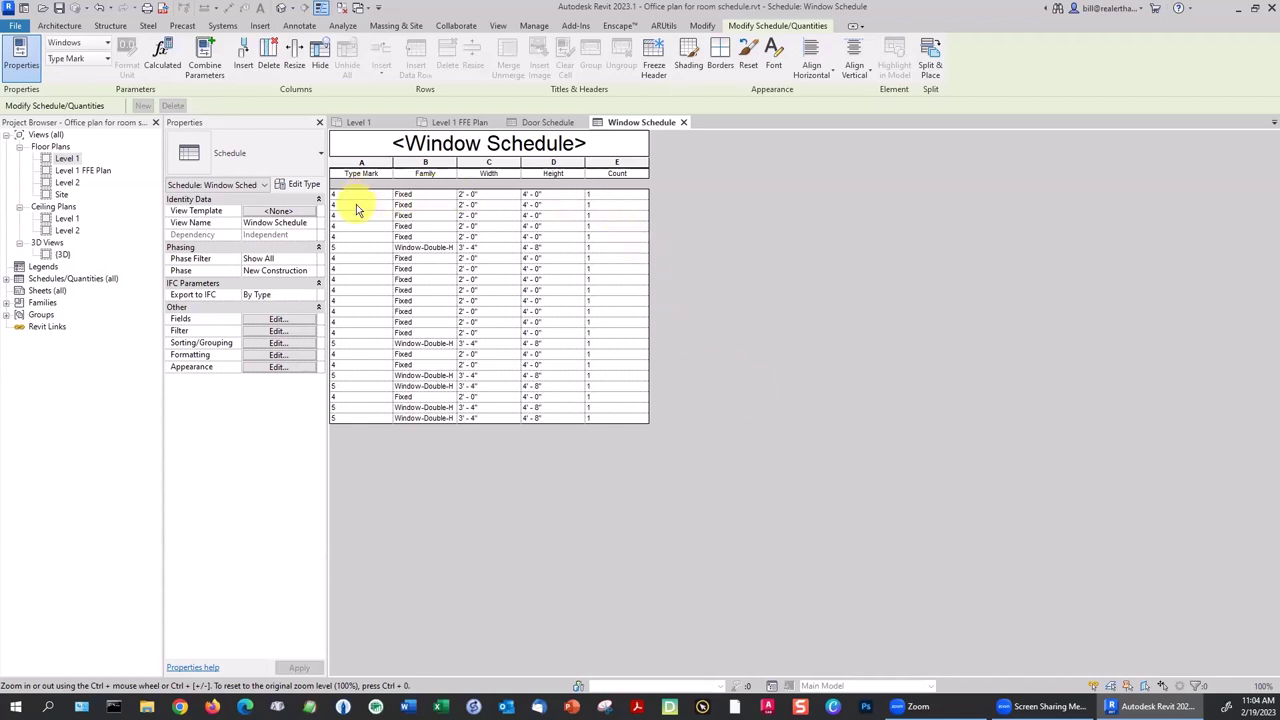
Sort the Window Schedule by Type Mark without itemizing instances, then return to Level 1.
left_click(287, 343)
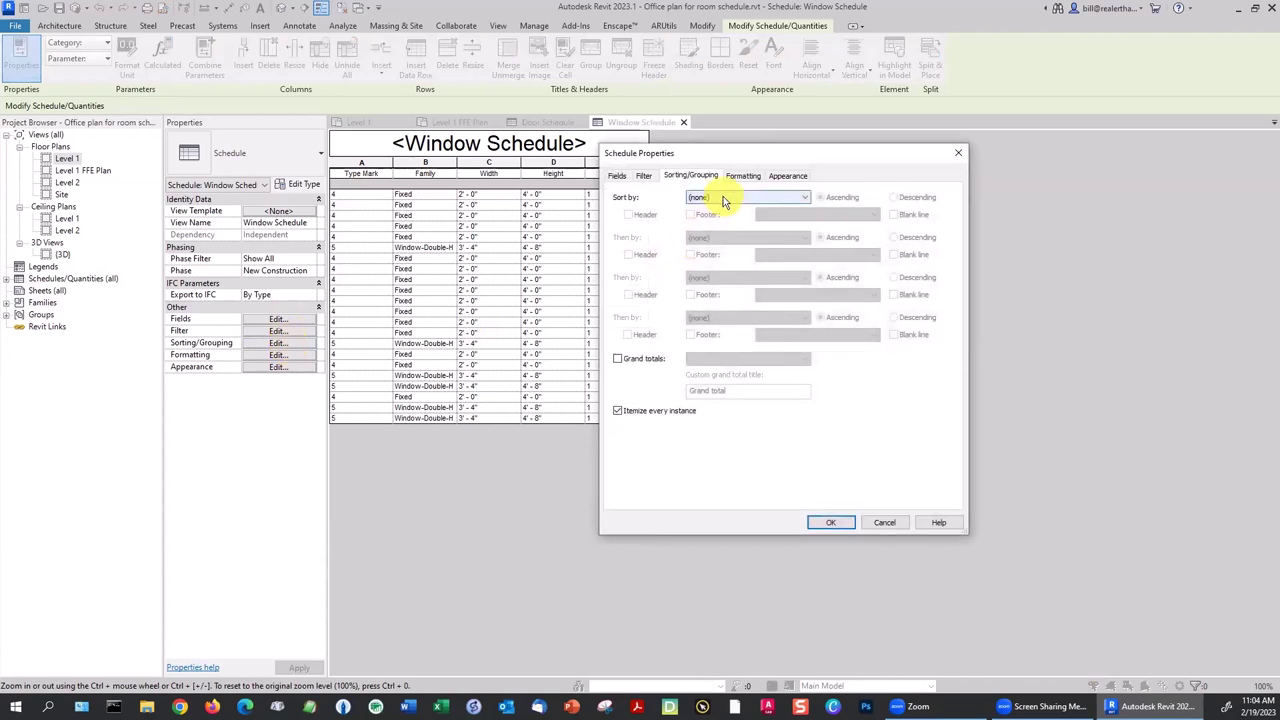
left_click(723, 196)
left_click(706, 220)
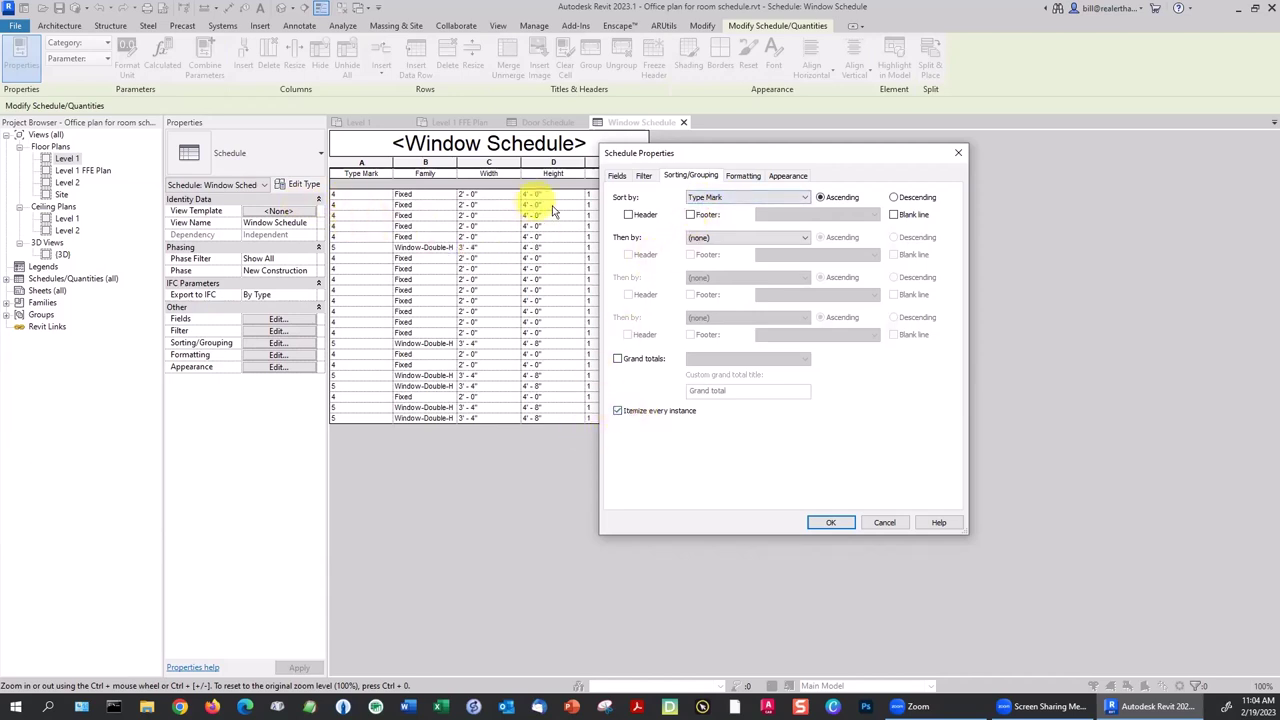
left_click(617, 410)
left_click_drag(745, 153, 802, 153)
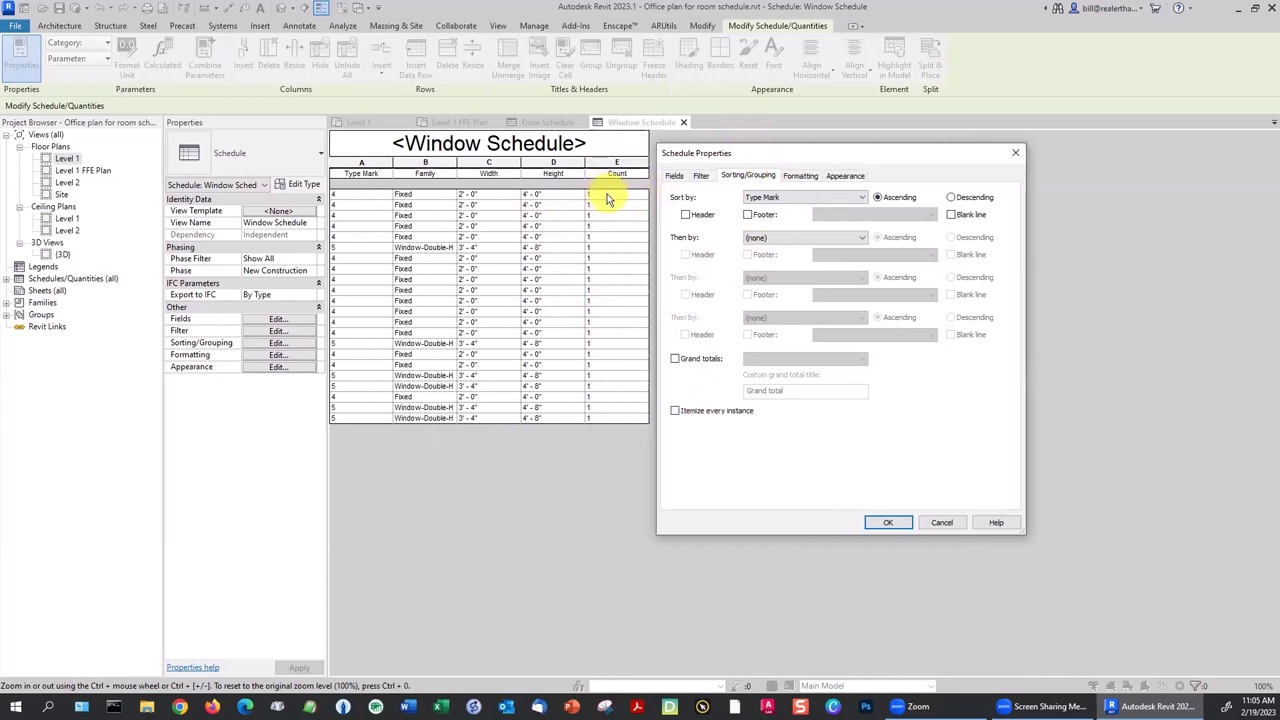
left_click(870, 521)
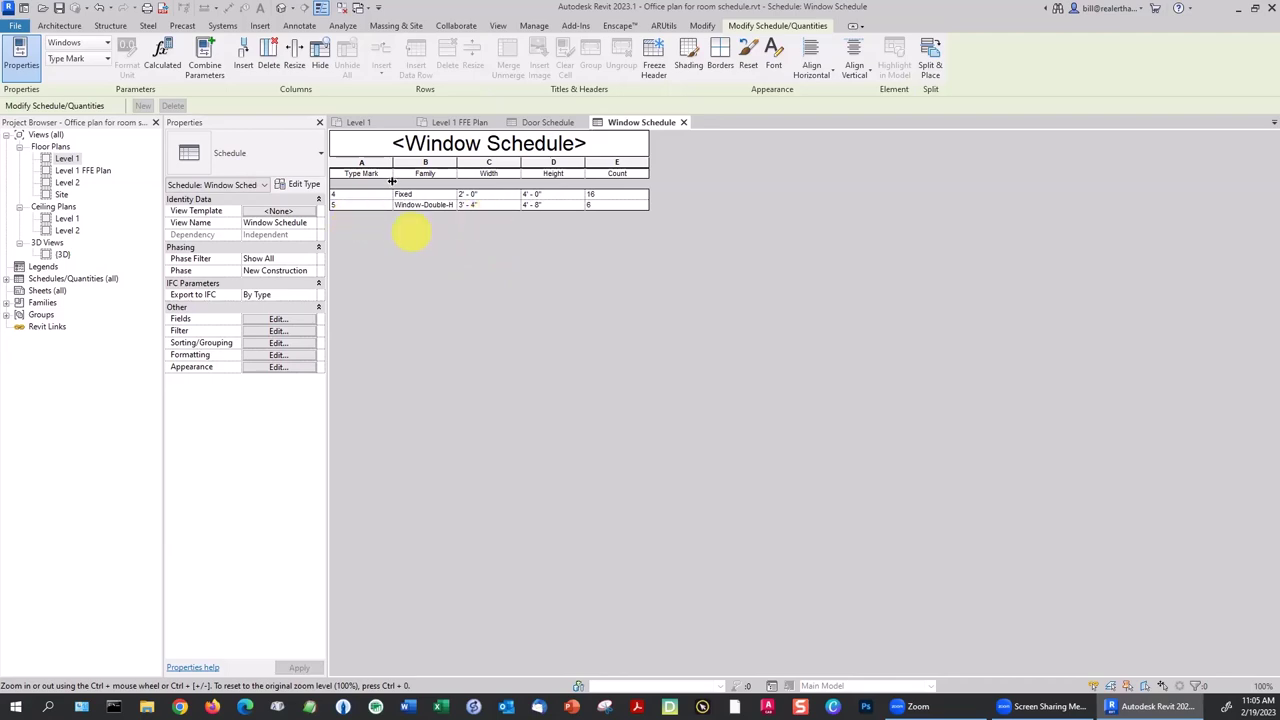
left_click(358, 122)
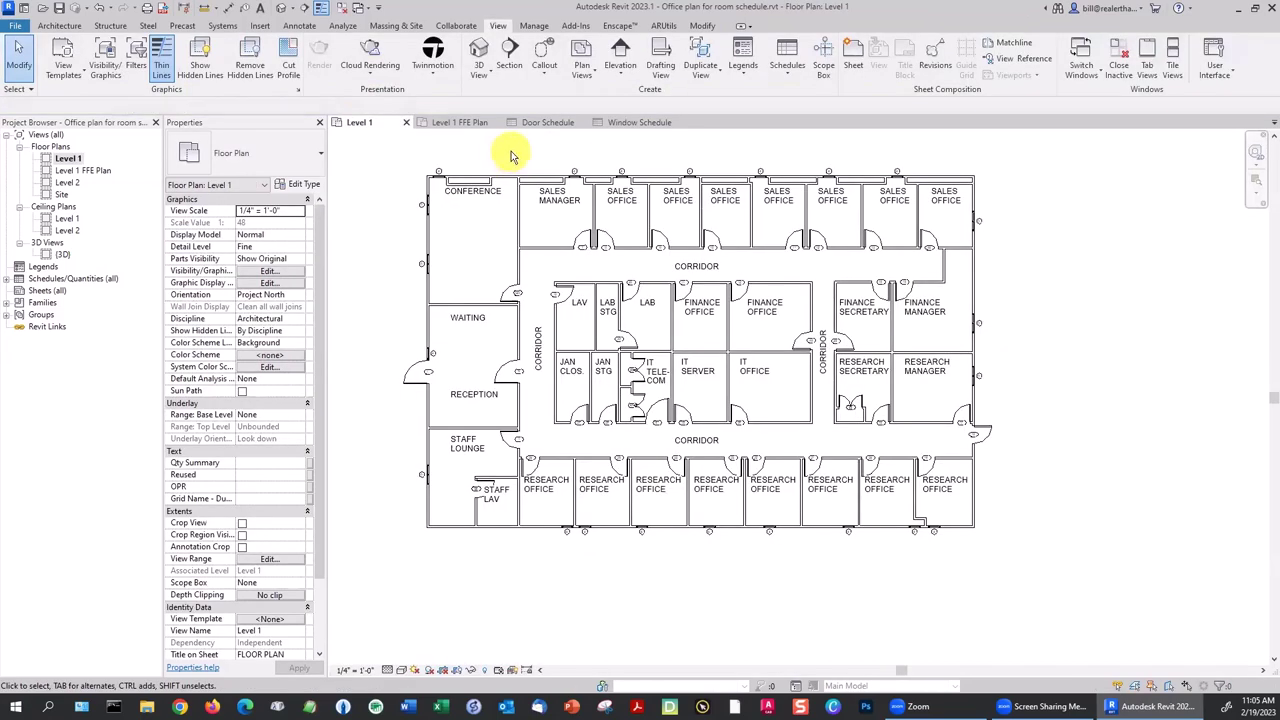
Create sheet A102 with the E1 30 x 42 Horizontal titleblock loaded from Titleblocks.
middle_click_drag(510, 155, 478, 175)
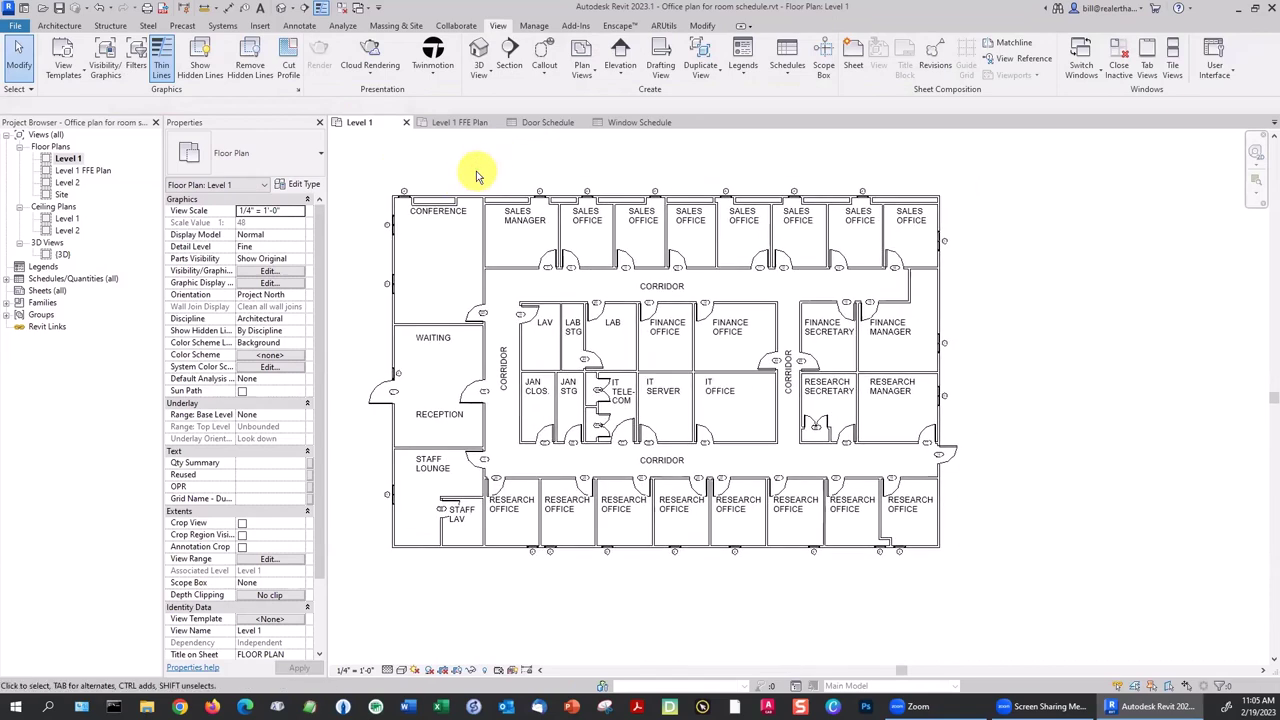
left_click(44, 291)
right_click(44, 291)
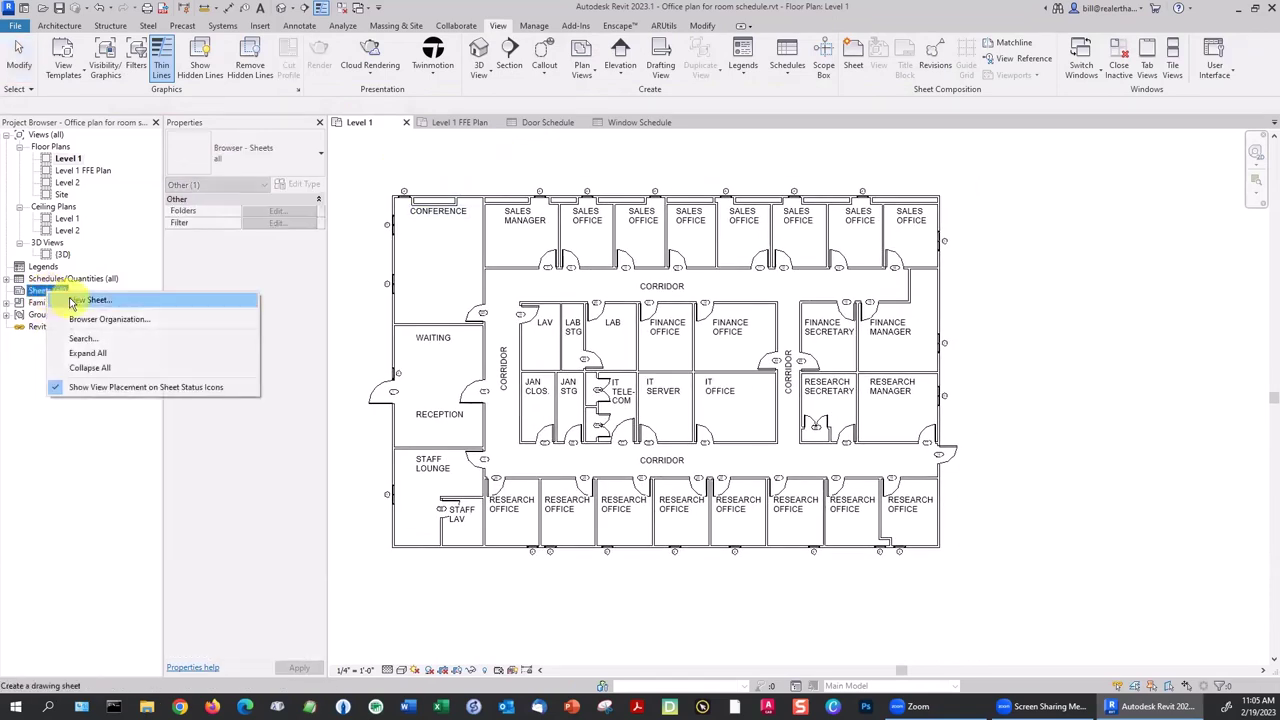
left_click(72, 300)
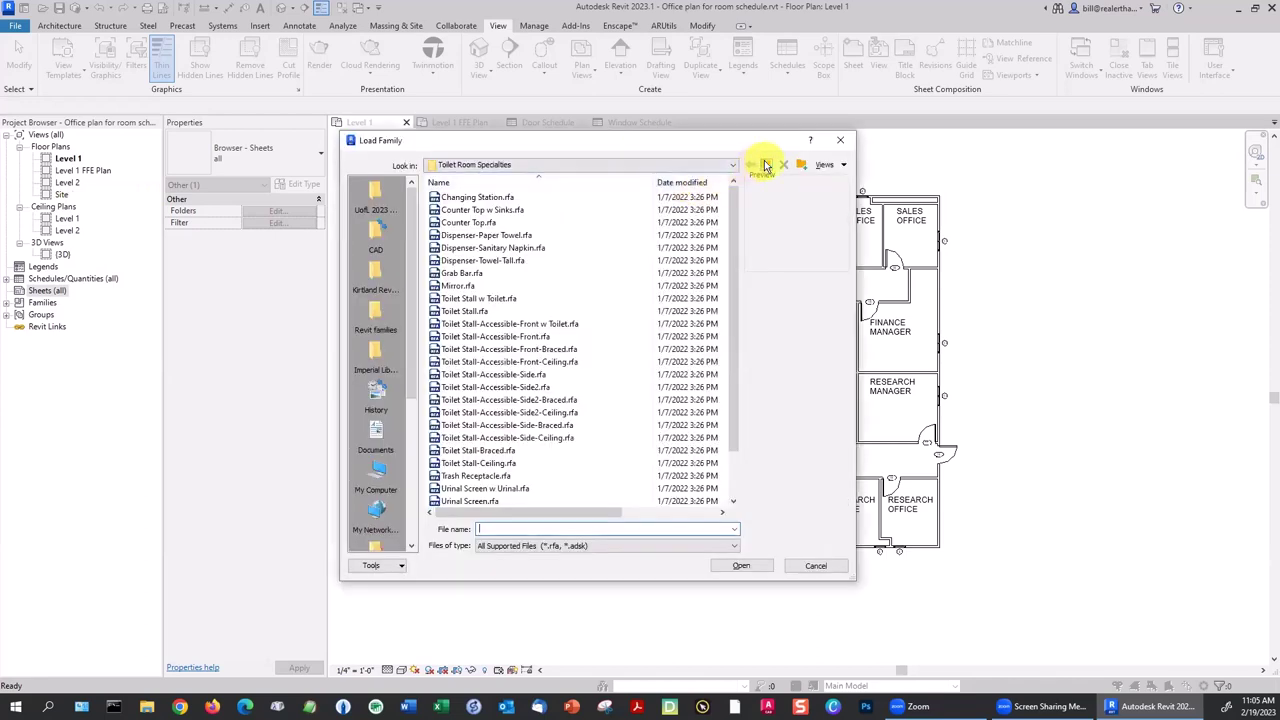
left_click(767, 165)
left_click(767, 165)
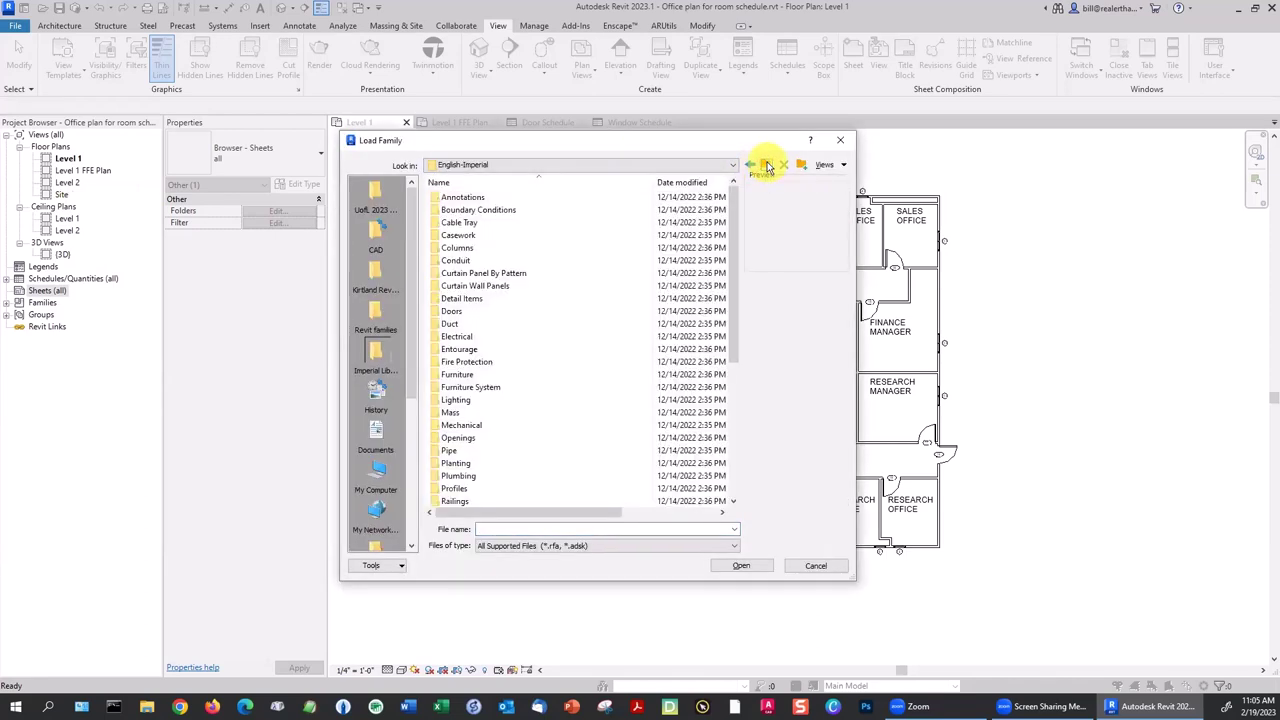
left_click(737, 434)
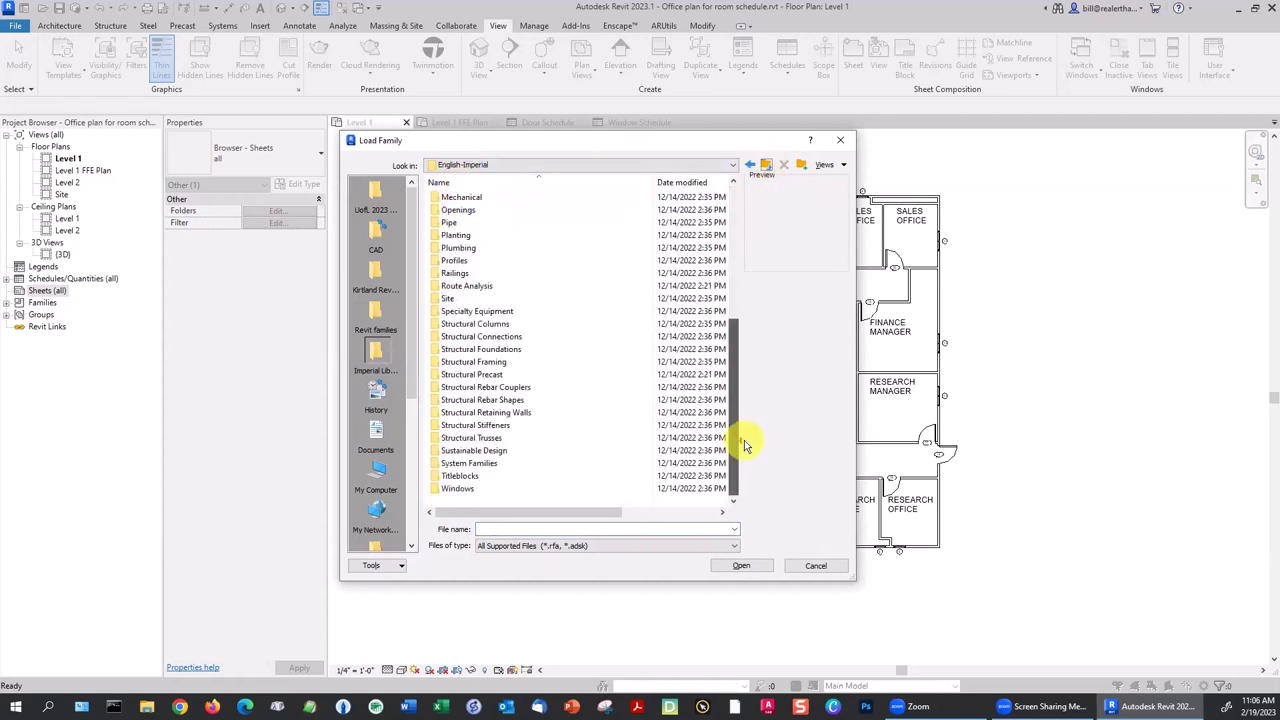
double_click(458, 476)
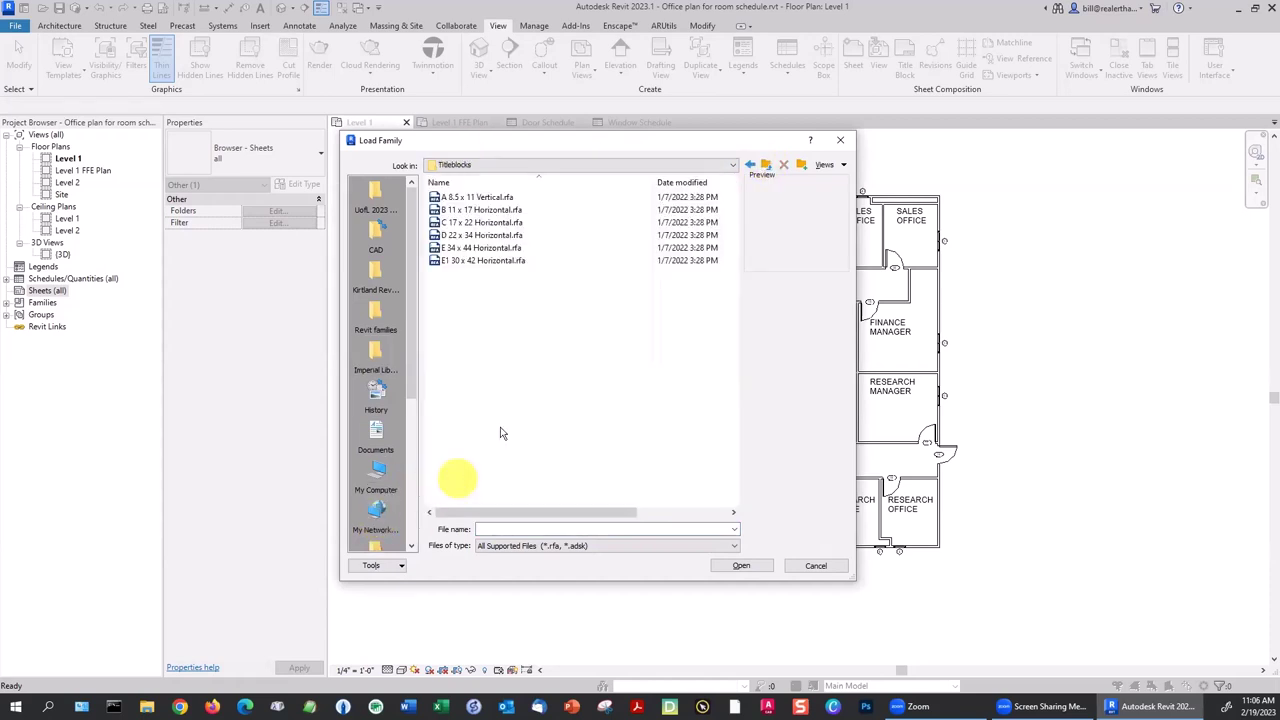
left_click(455, 262)
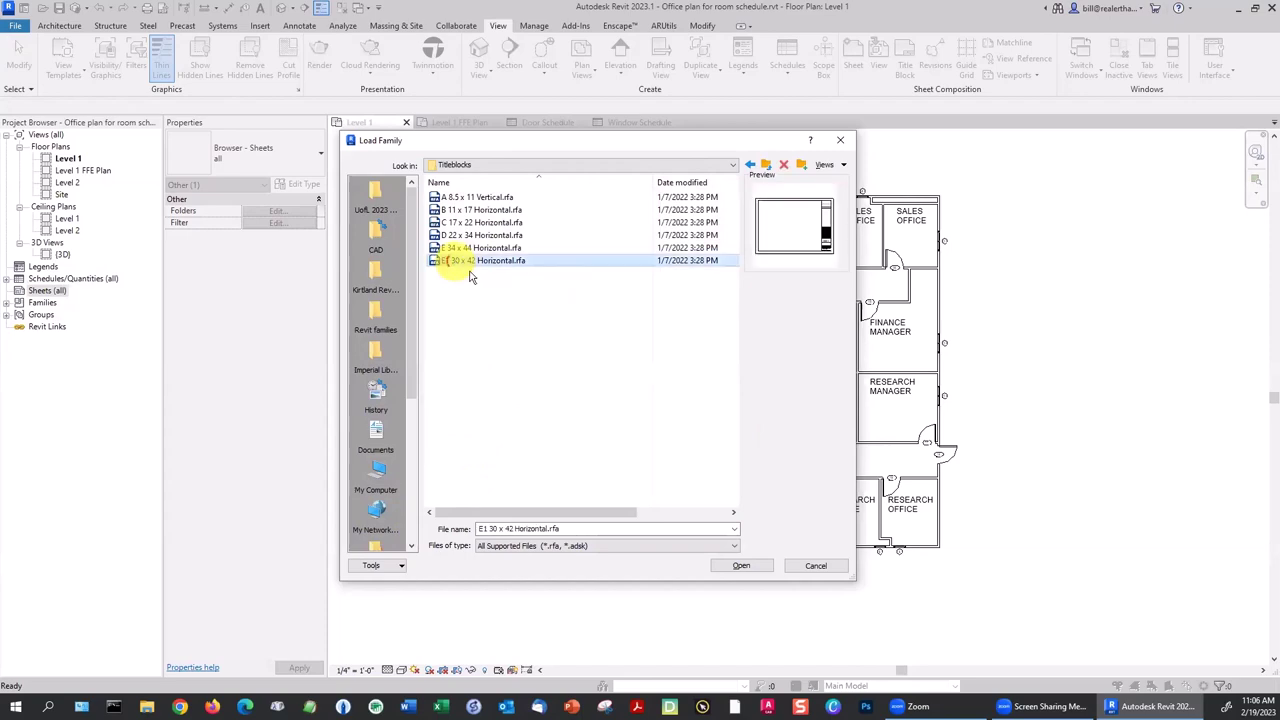
left_click(740, 566)
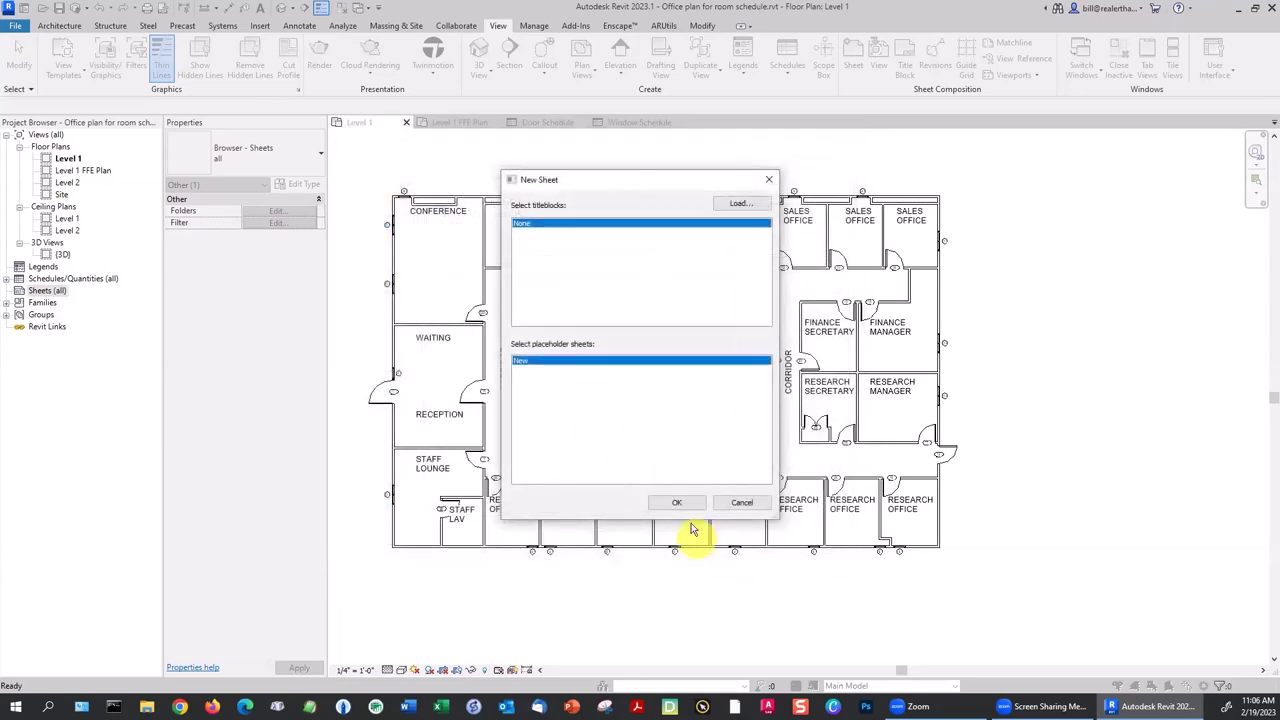
left_click(677, 504)
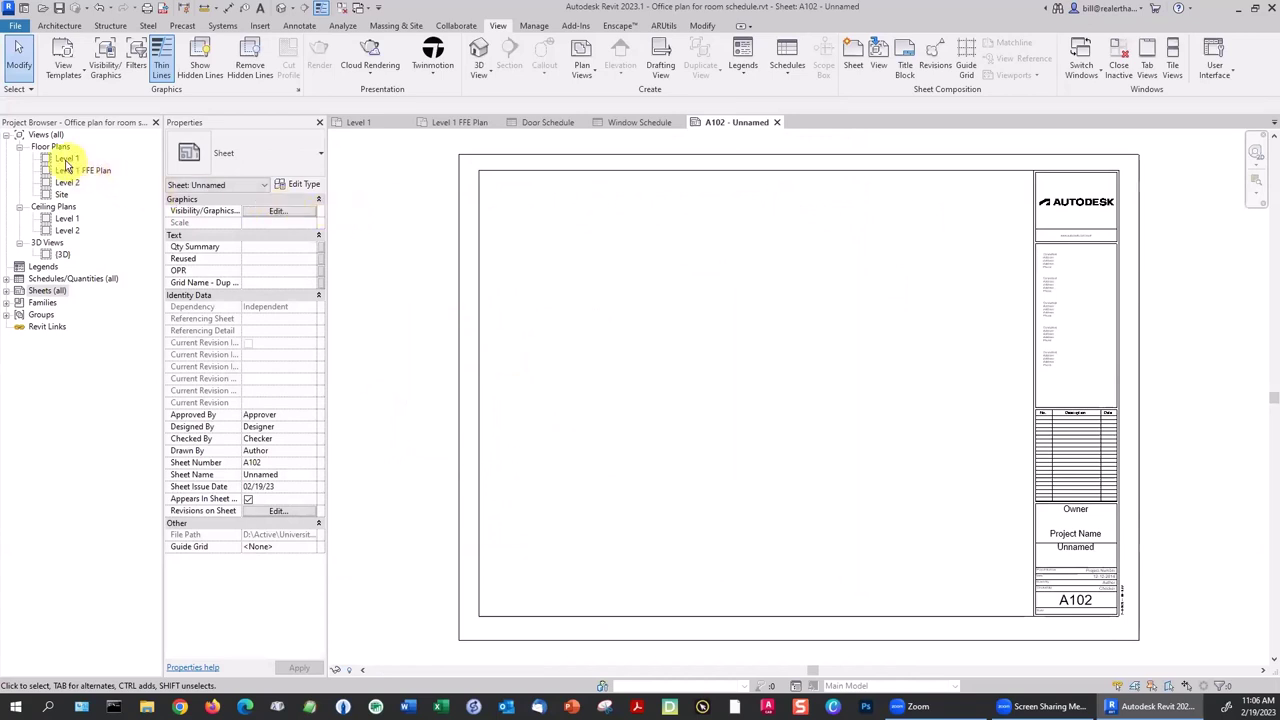
Drop the Level 1 plan viewport onto A102 and the Door Schedule at its right edge.
left_click(64, 160)
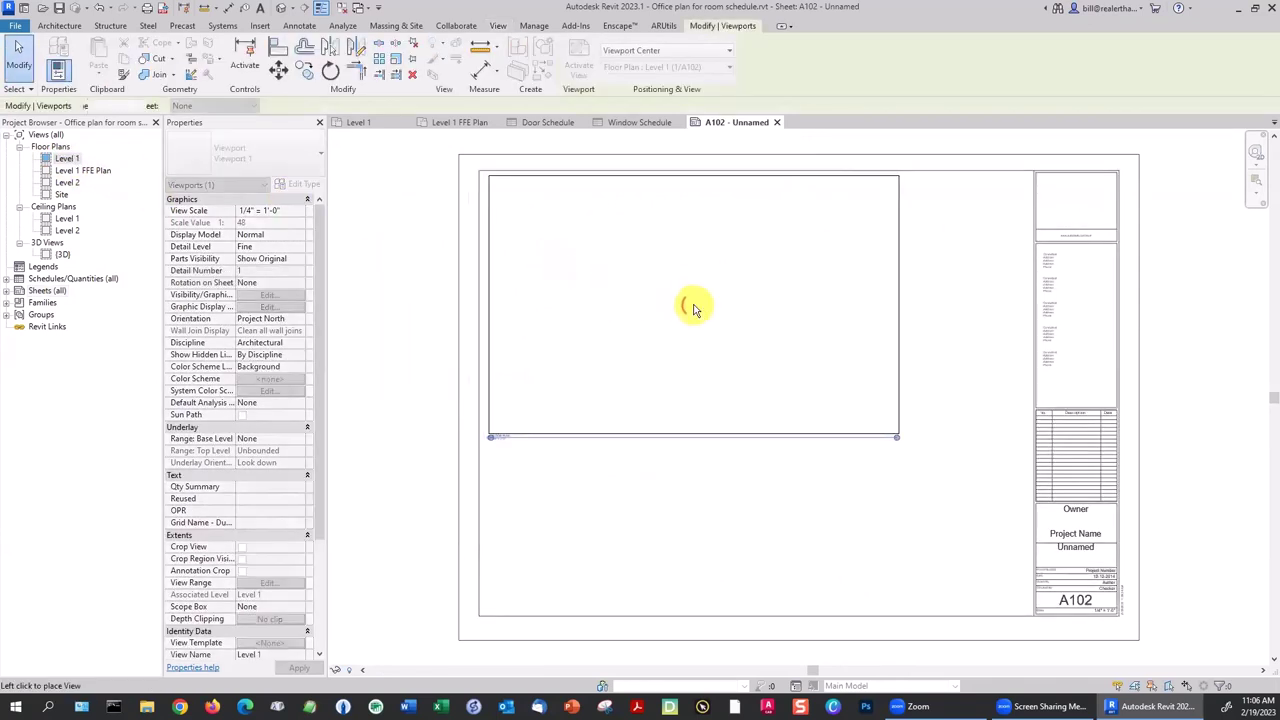
left_click(695, 310)
middle_click_drag(443, 314, 429, 274)
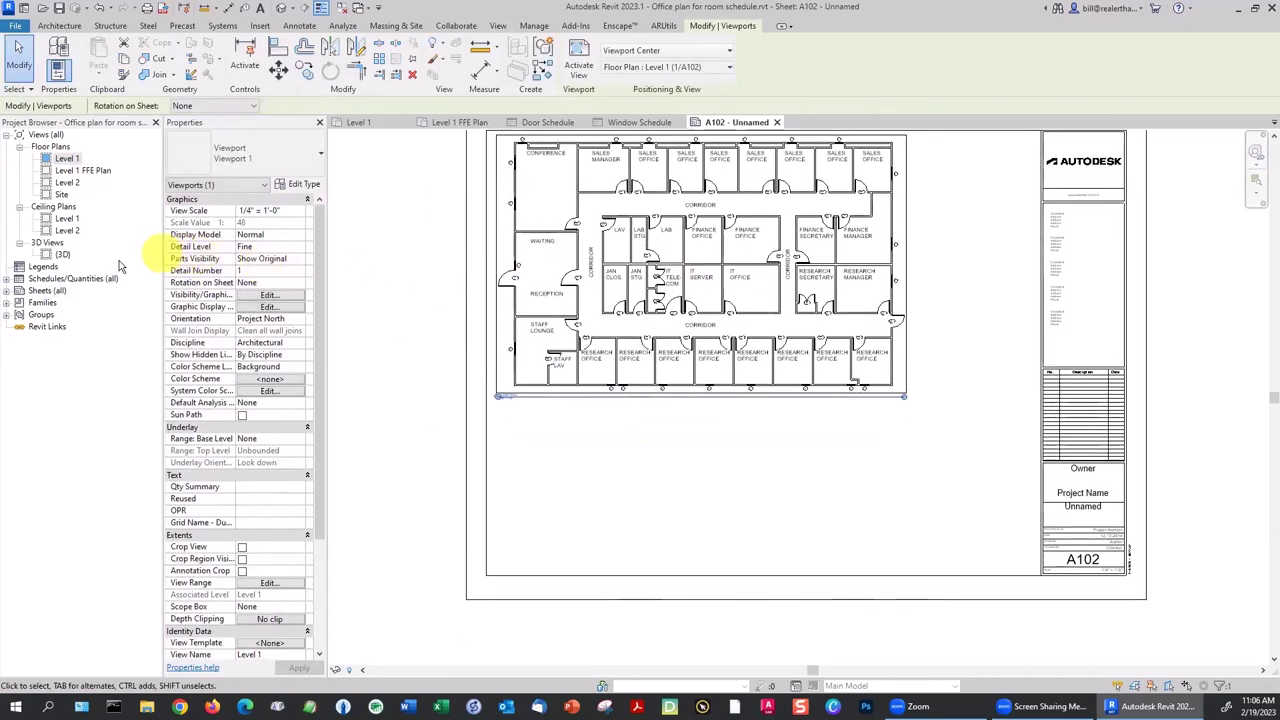
left_click(7, 278)
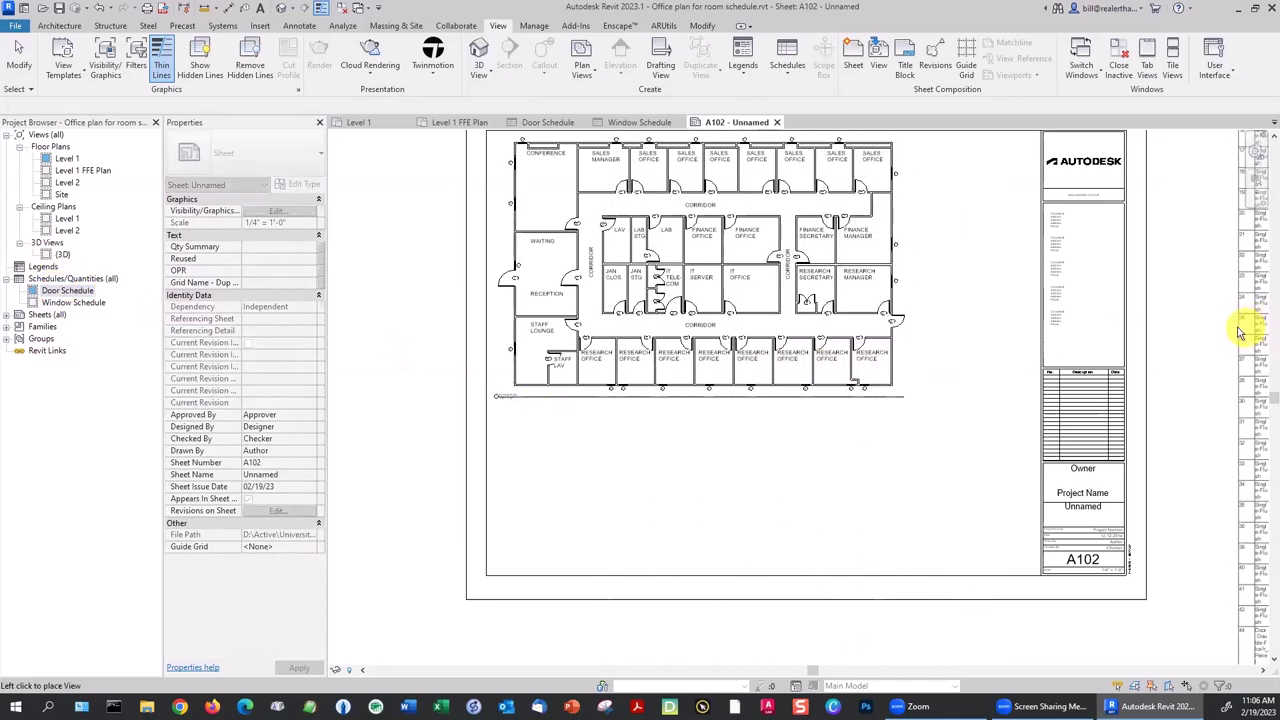
left_click(1240, 325)
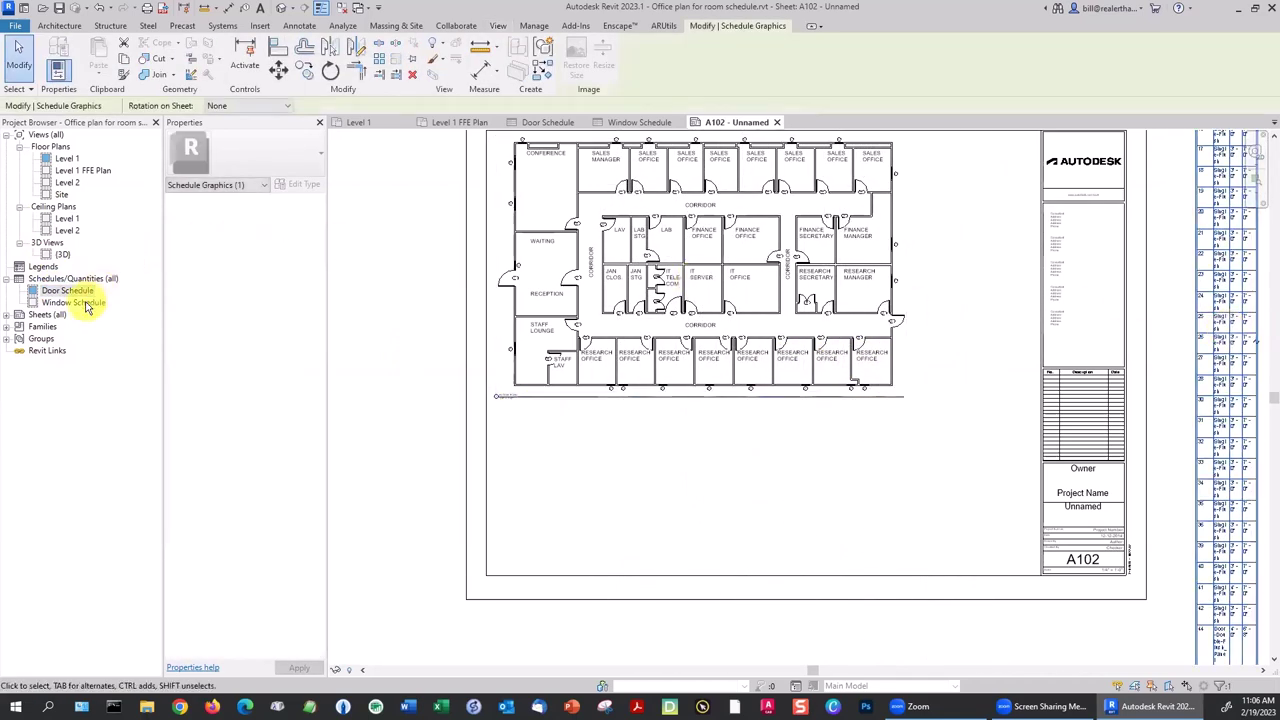
Place the Window Schedule below the floor plan and adjust its Family, Height and Count columns.
left_click_drag(90, 302, 651, 549)
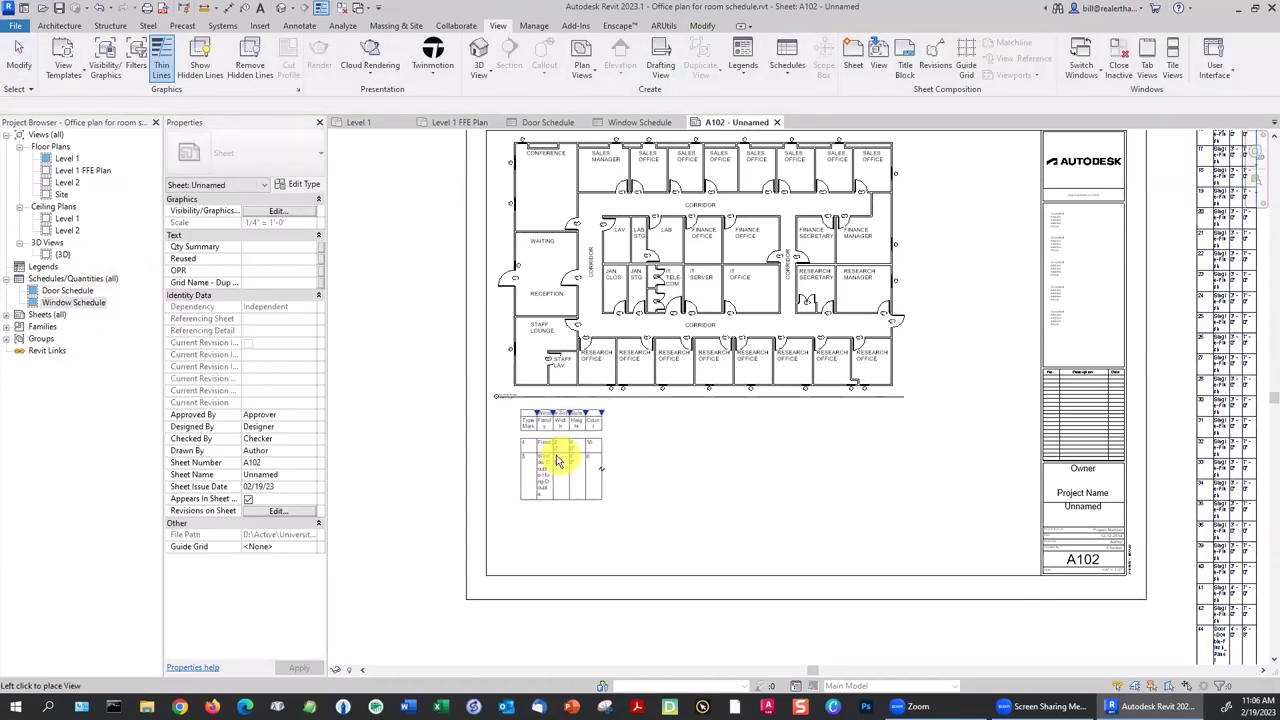
left_click(557, 448)
scroll(620, 433, "up", 5)
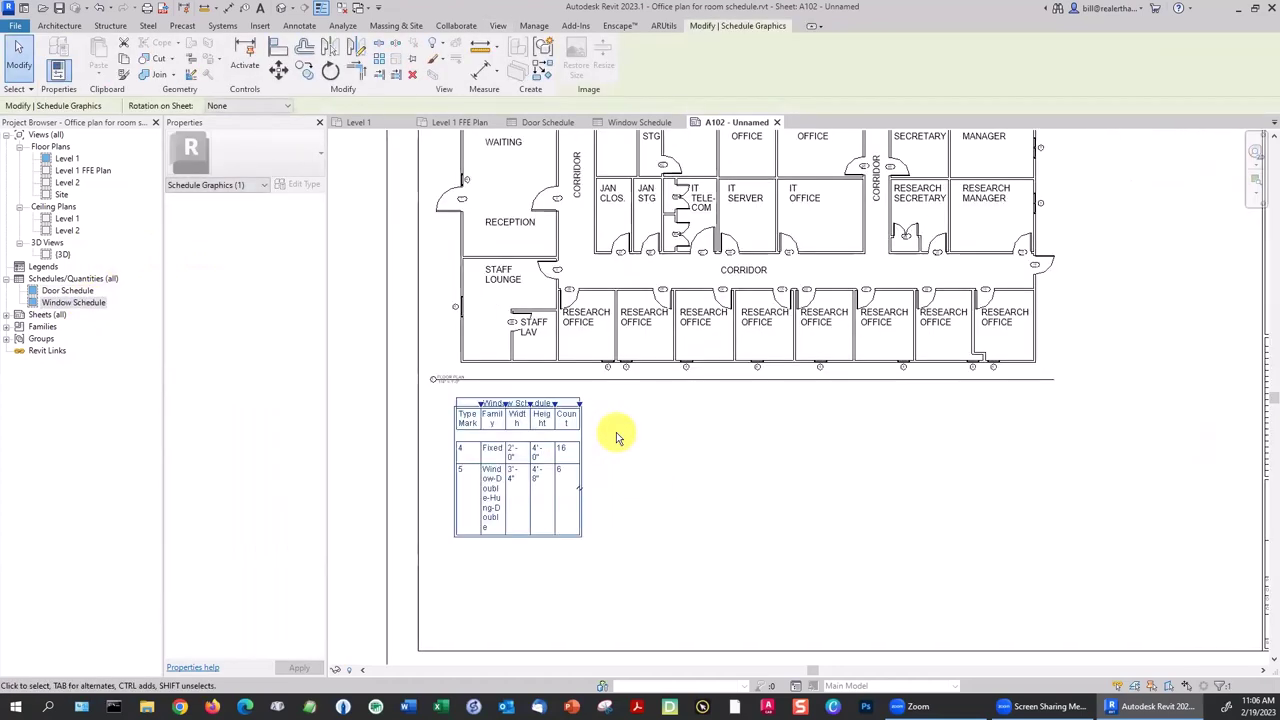
left_click_drag(568, 382, 657, 380)
left_click_drag(505, 375, 590, 378)
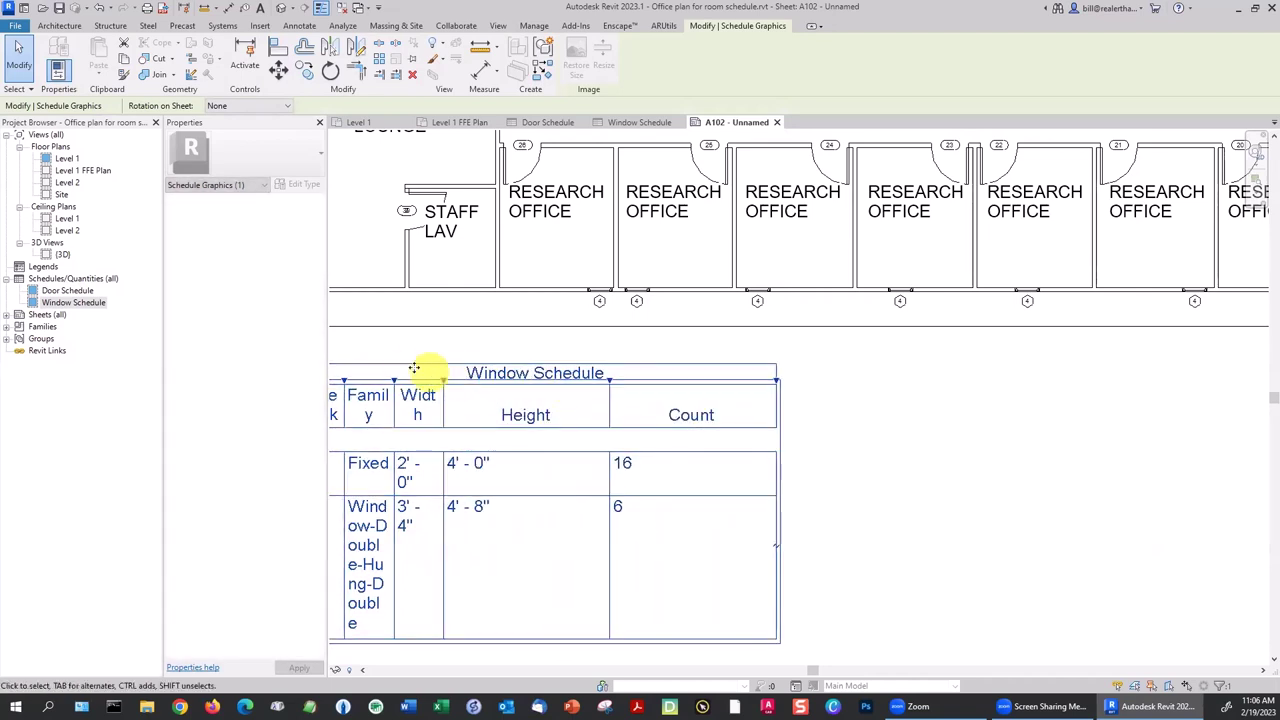
left_click_drag(394, 381, 597, 392)
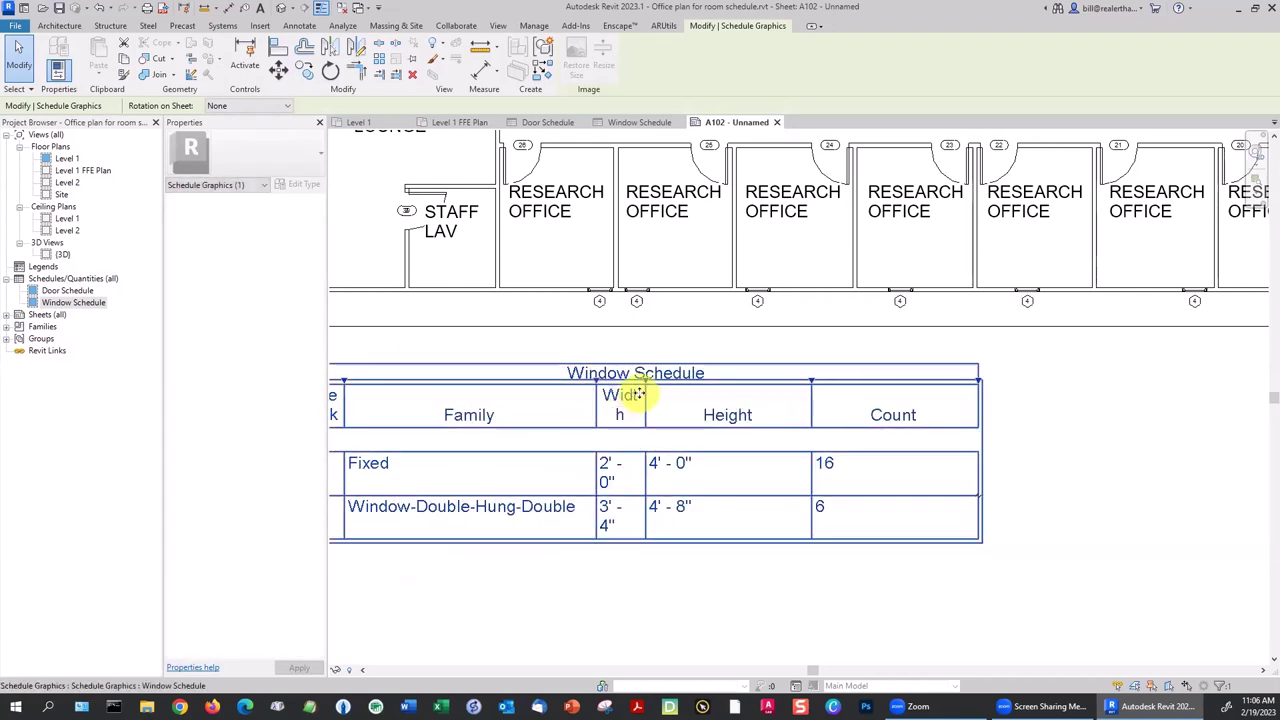
scroll(680, 337, "down", 3)
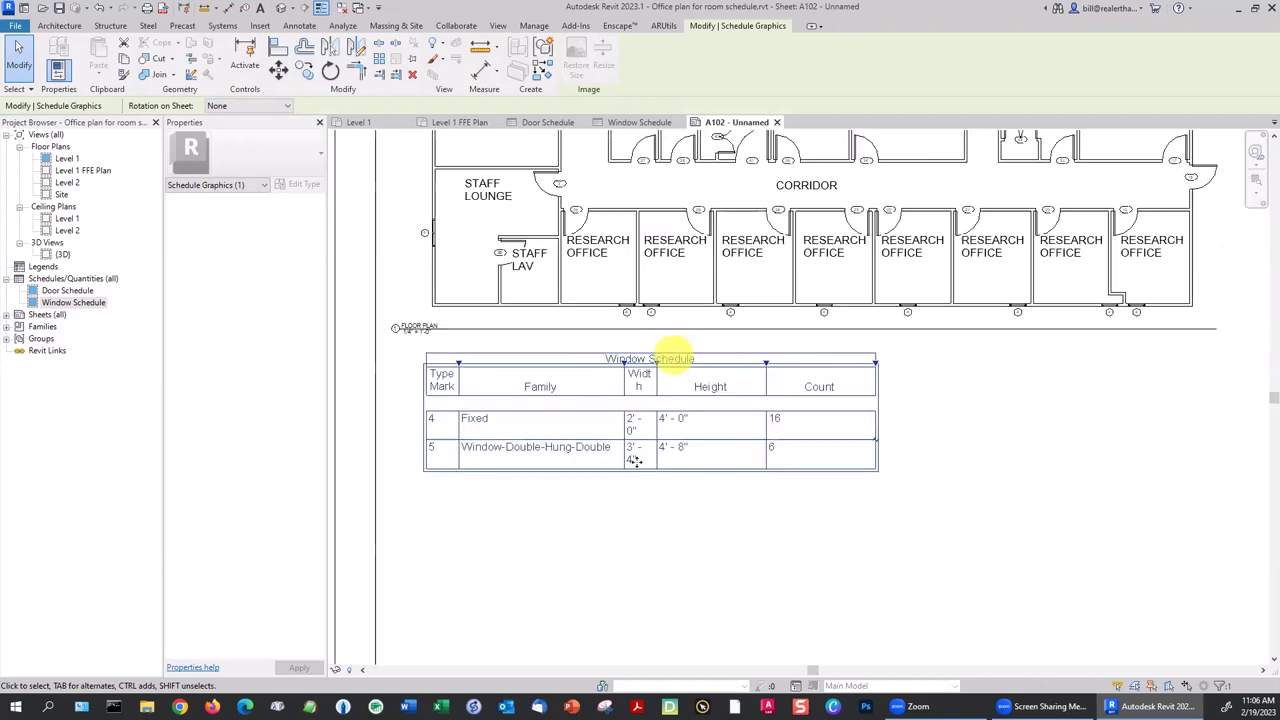
left_click(529, 500)
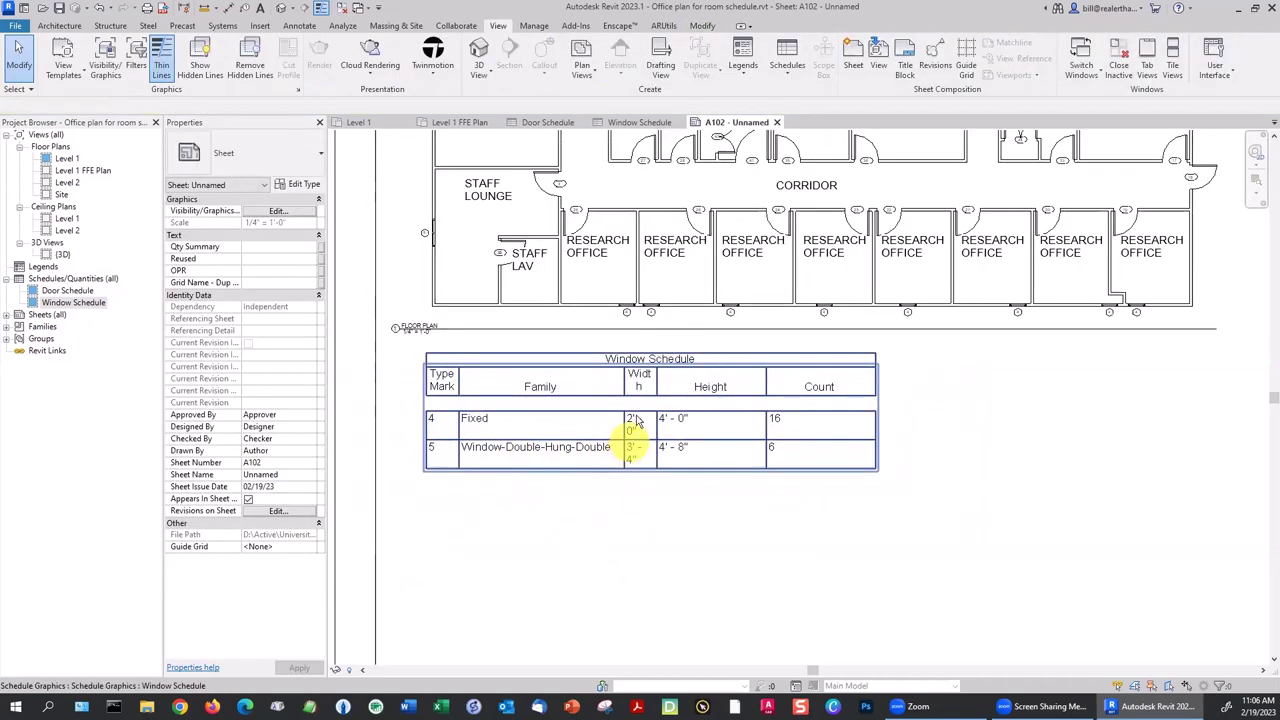
Widen the Window Schedule's Width column and narrow its Height and Count columns.
left_click(651, 358)
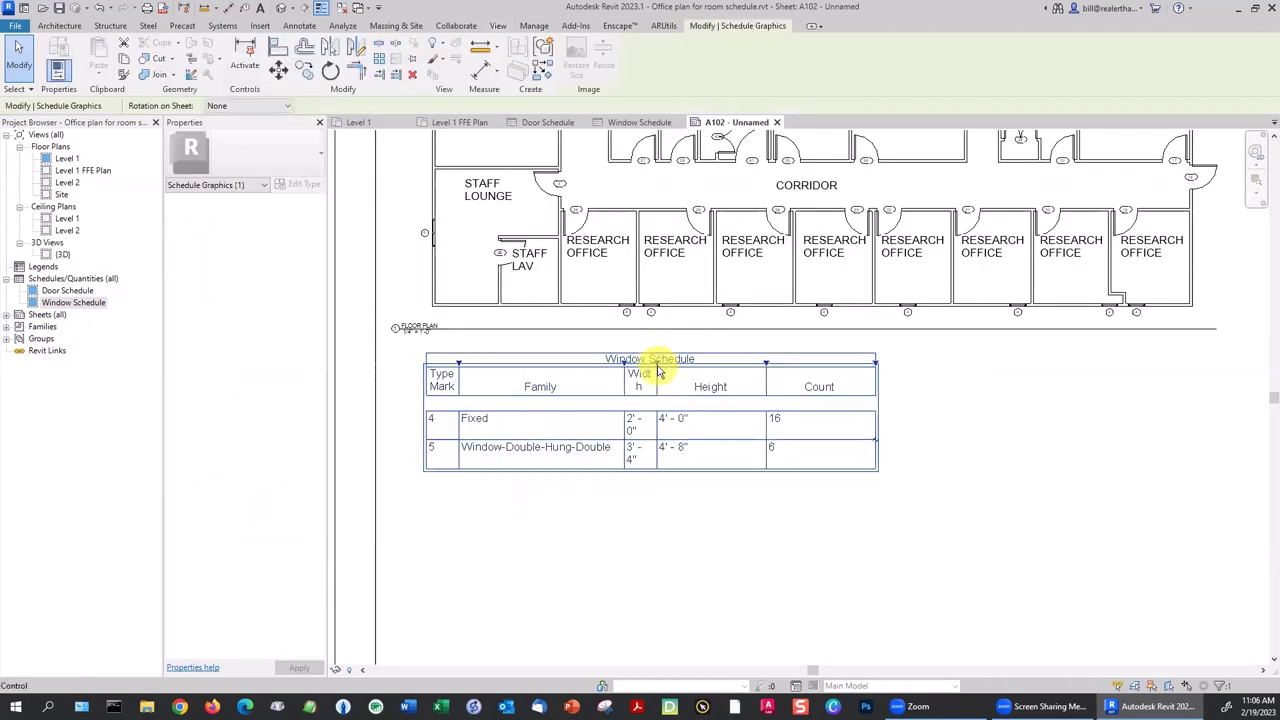
left_click_drag(657, 364, 686, 363)
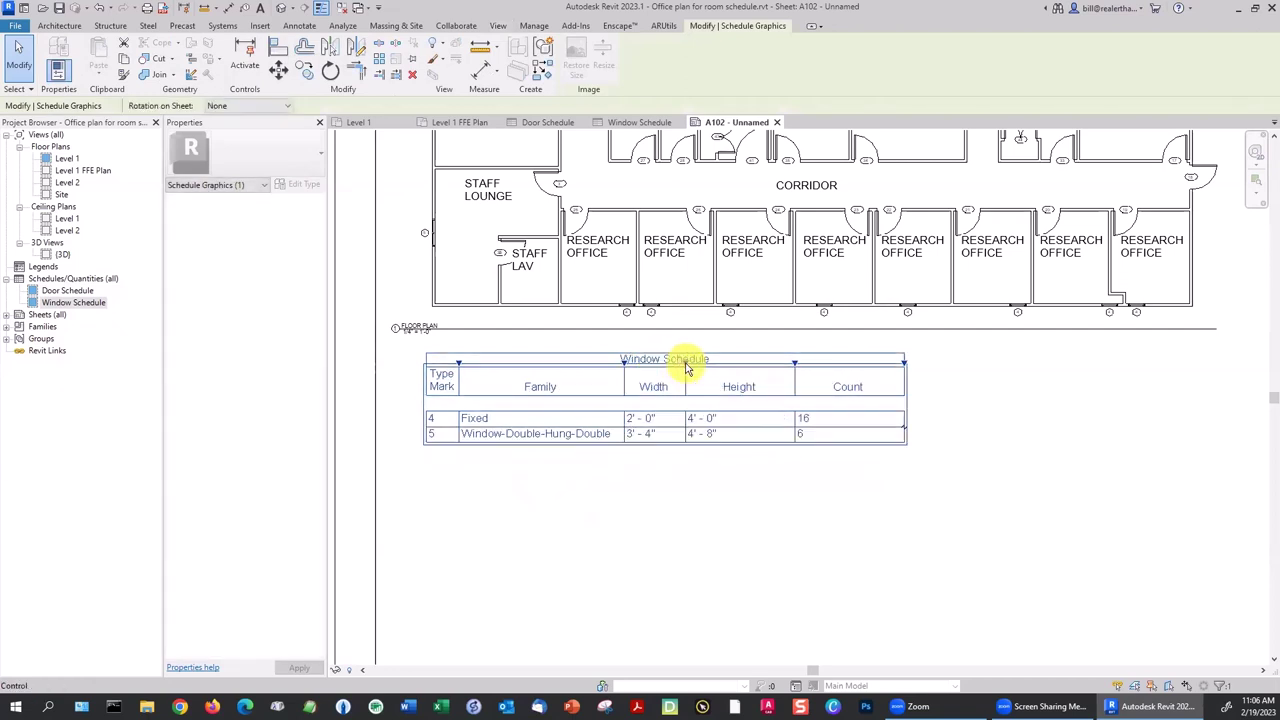
left_click_drag(800, 363, 766, 363)
left_click_drag(874, 363, 822, 366)
left_click(823, 457)
scroll(829, 457, "down", 3)
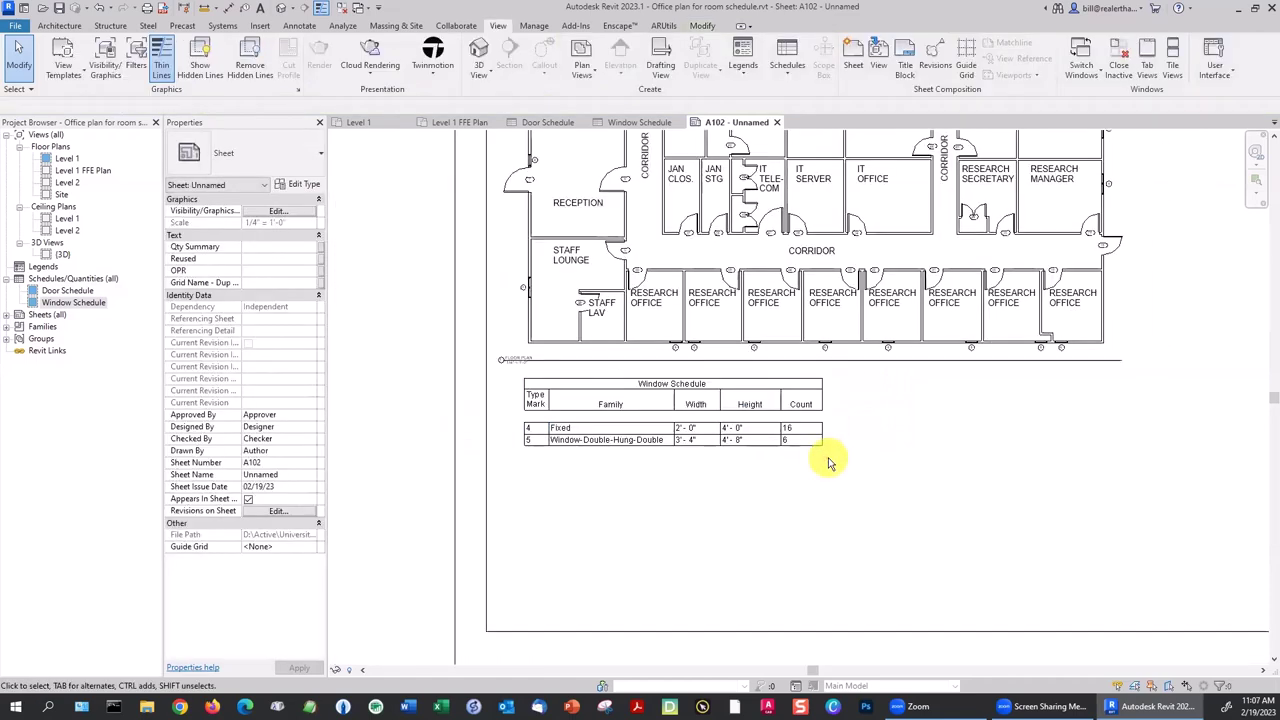
middle_click_drag(684, 510, 514, 523)
scroll(894, 249, "up", 5)
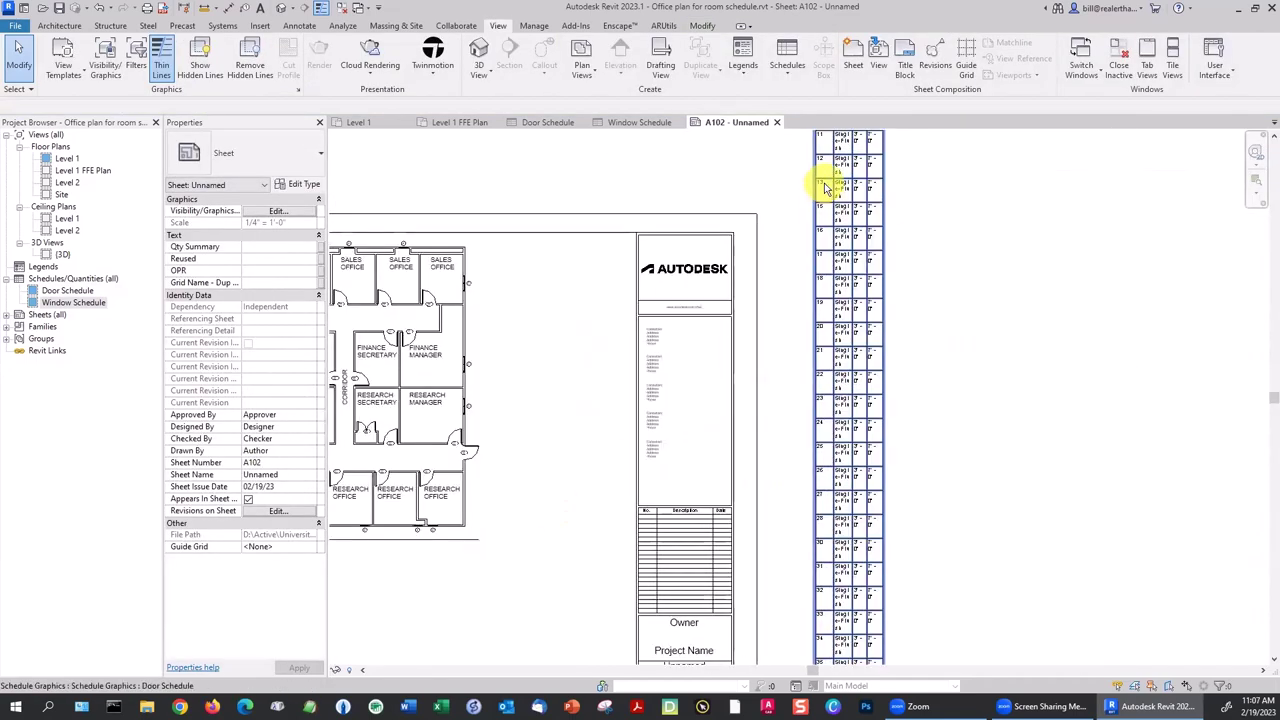
Widen the Door Schedule's Height and Family columns on sheet A102.
middle_click_drag(820, 189, 693, 430)
middle_click_drag(694, 214, 731, 391)
scroll(731, 391, "up", 3)
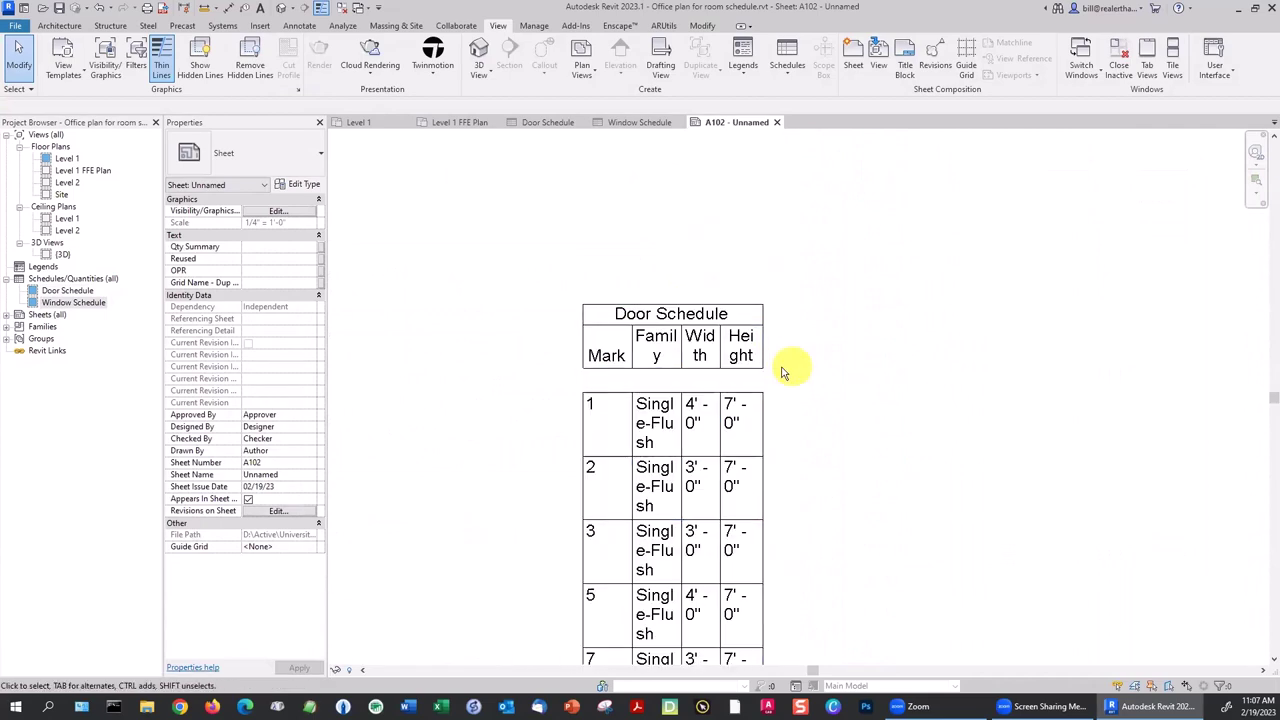
left_click(762, 412)
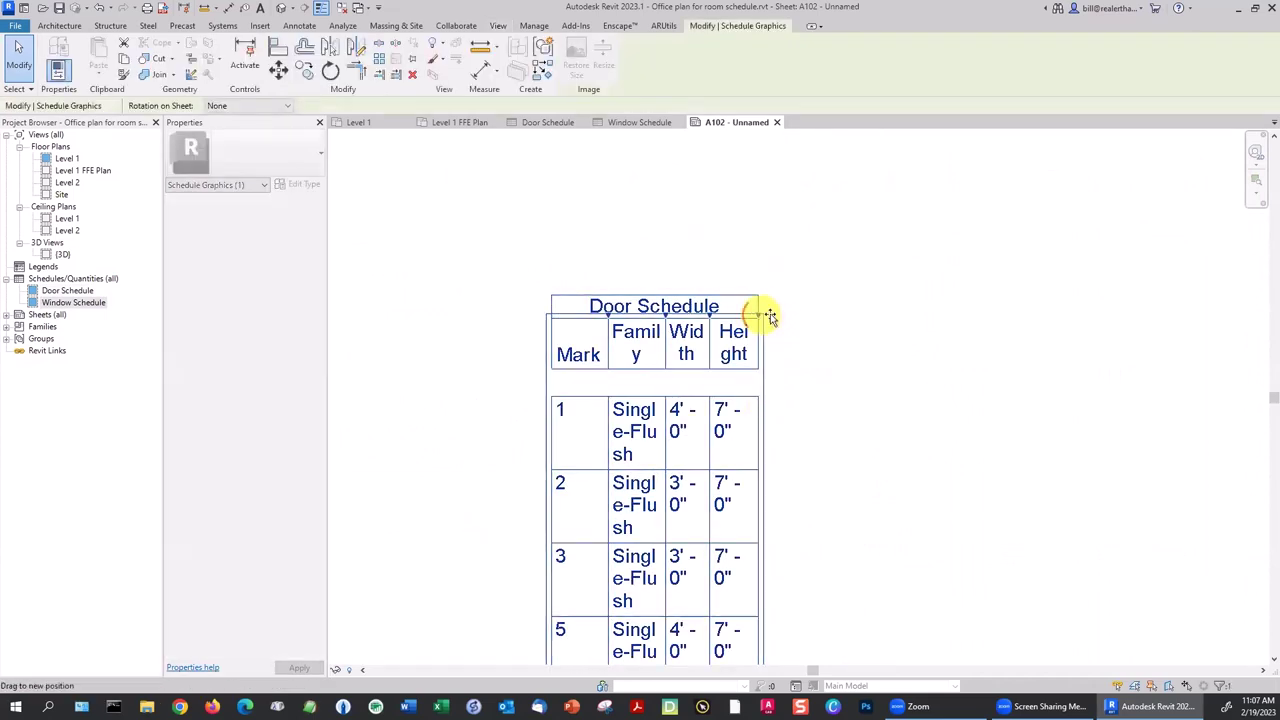
left_click_drag(760, 316, 901, 316)
left_click_drag(666, 318, 836, 308)
left_click(836, 267)
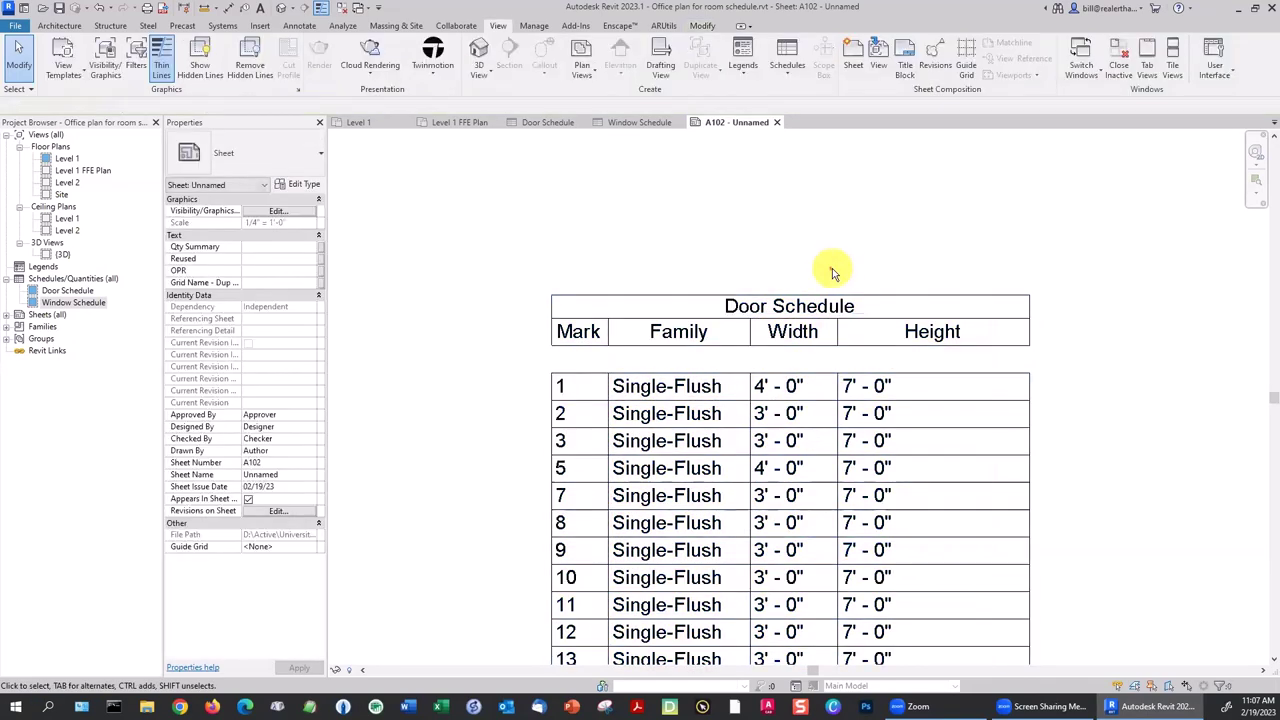
Open the Door Schedule in its own view.
scroll(832, 268, "down", 5)
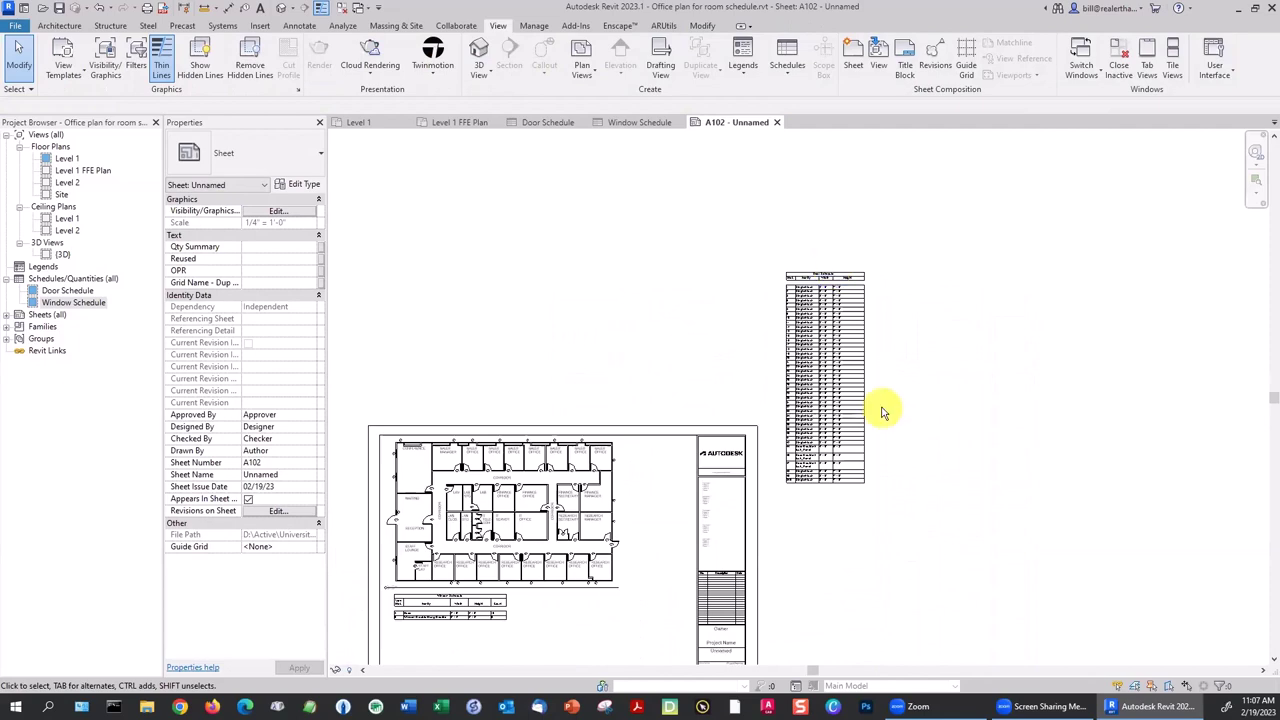
scroll(834, 394, "up", 4)
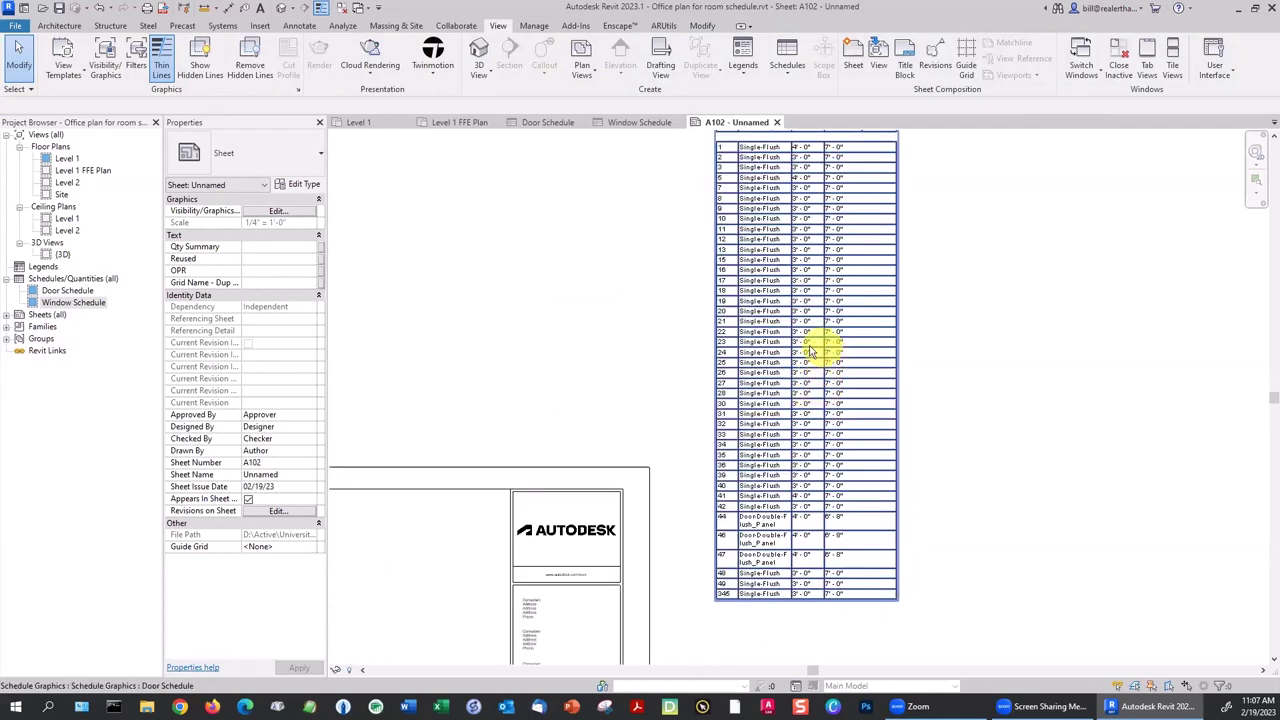
double_click(63, 291)
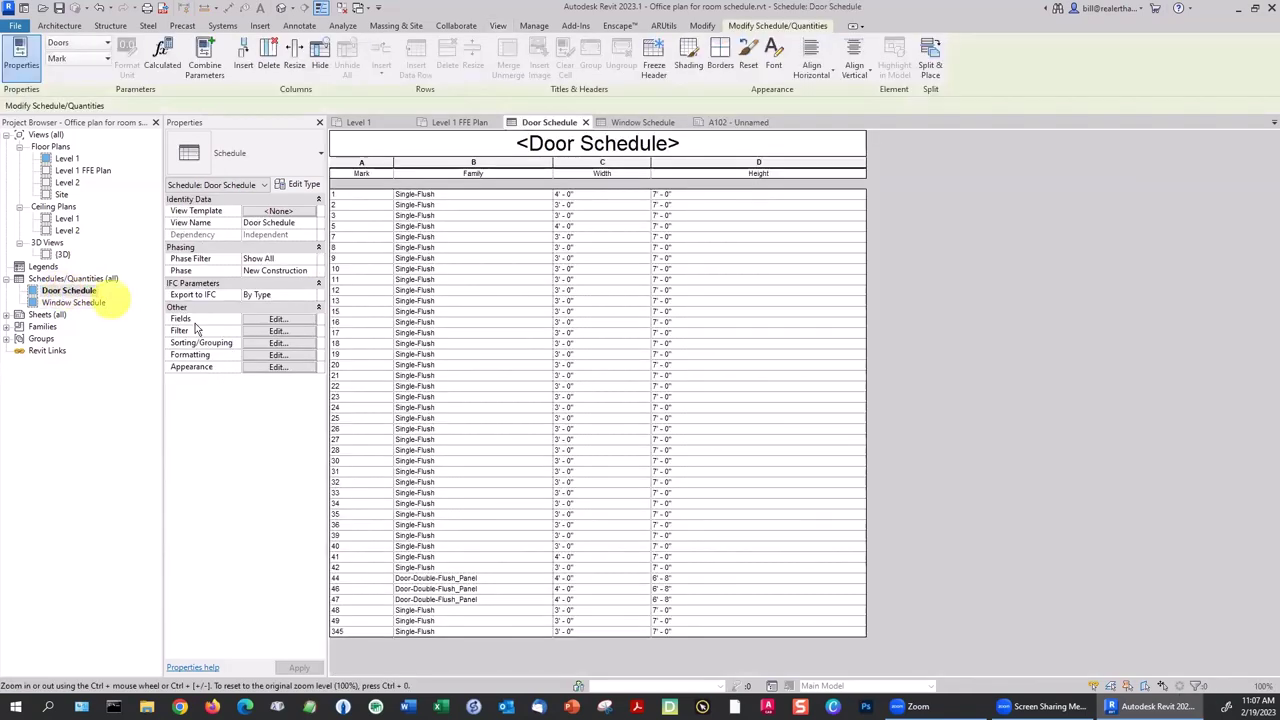
Set the Door Schedule's body text to 3/32" Arial in its Appearance settings.
left_click(277, 354)
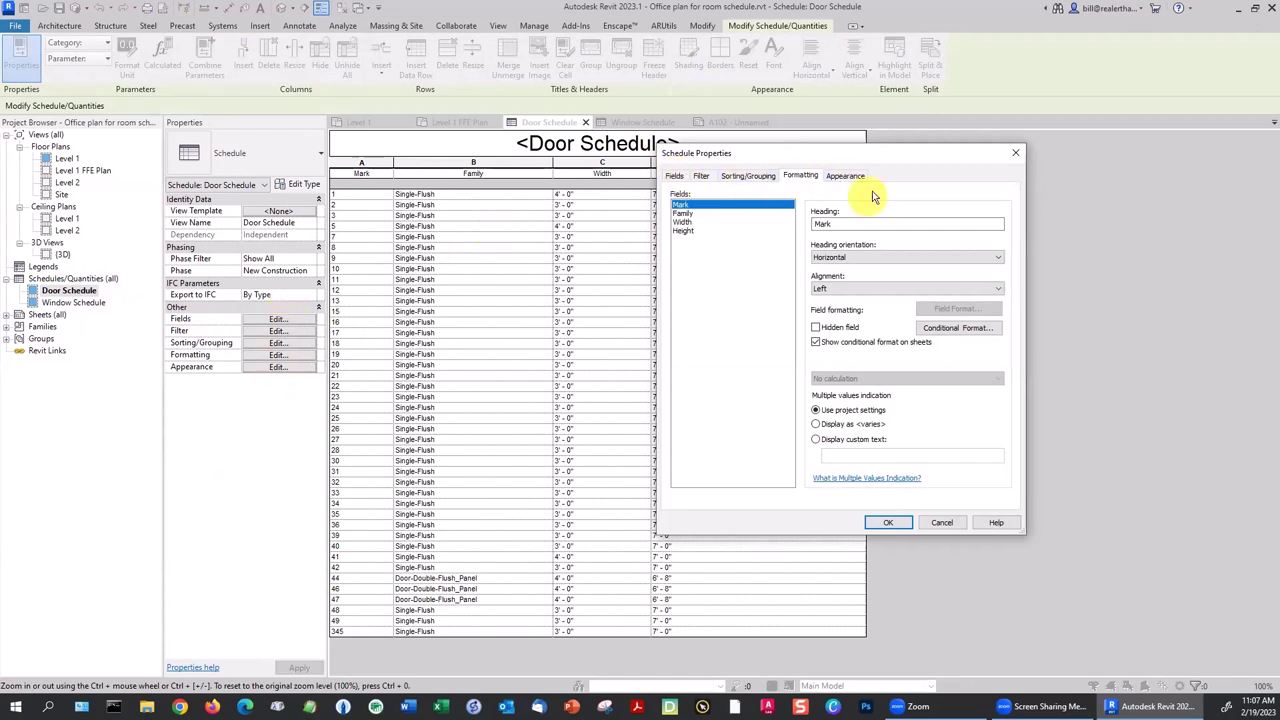
left_click(848, 176)
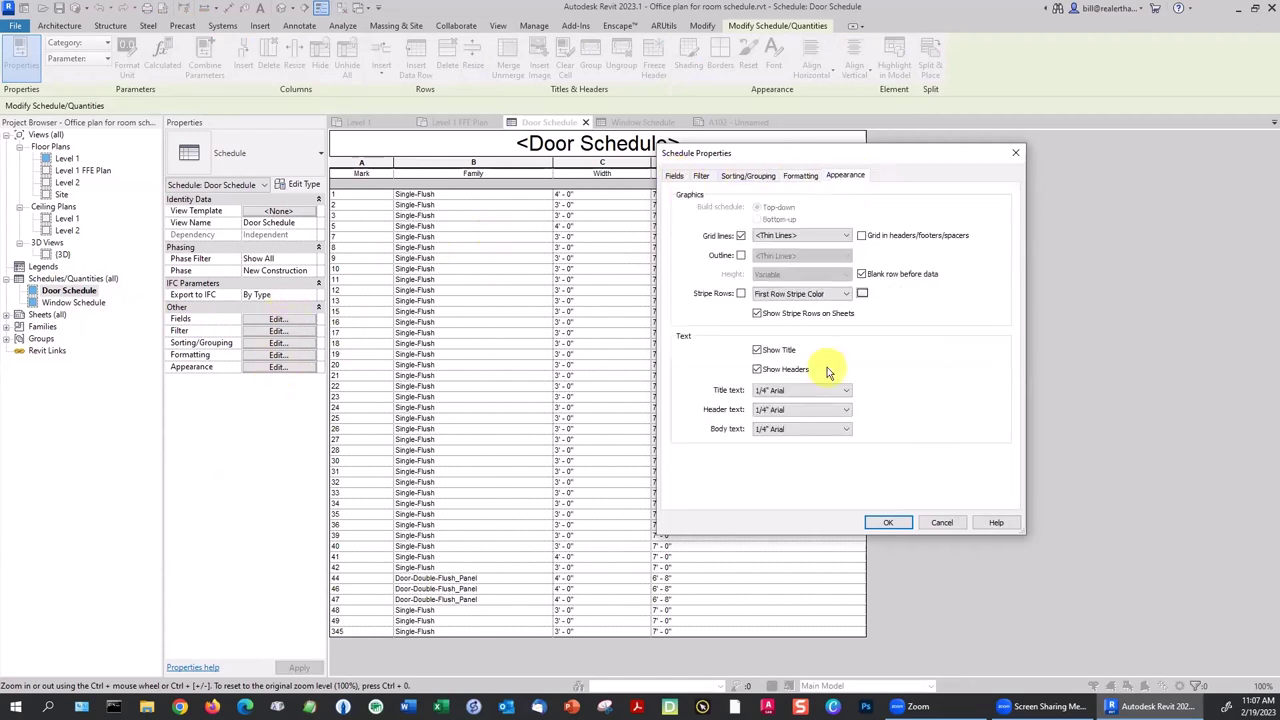
left_click_drag(760, 153, 906, 150)
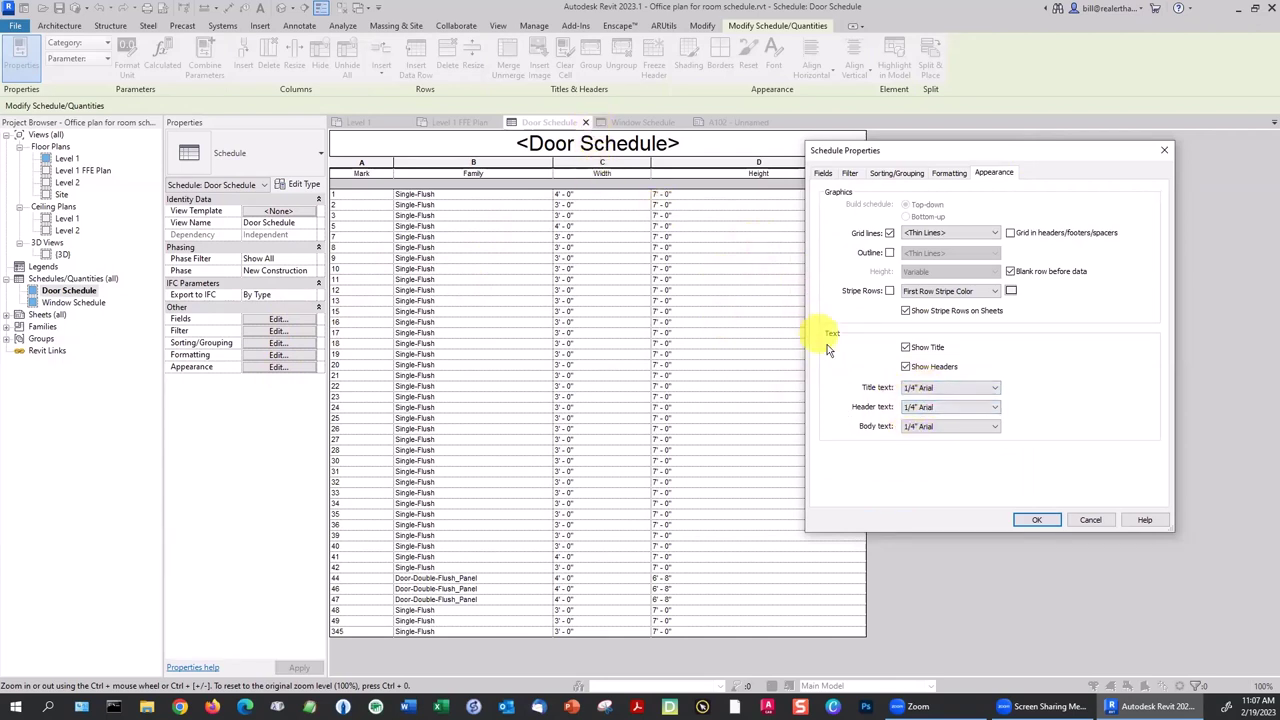
left_click(948, 427)
left_click(930, 449)
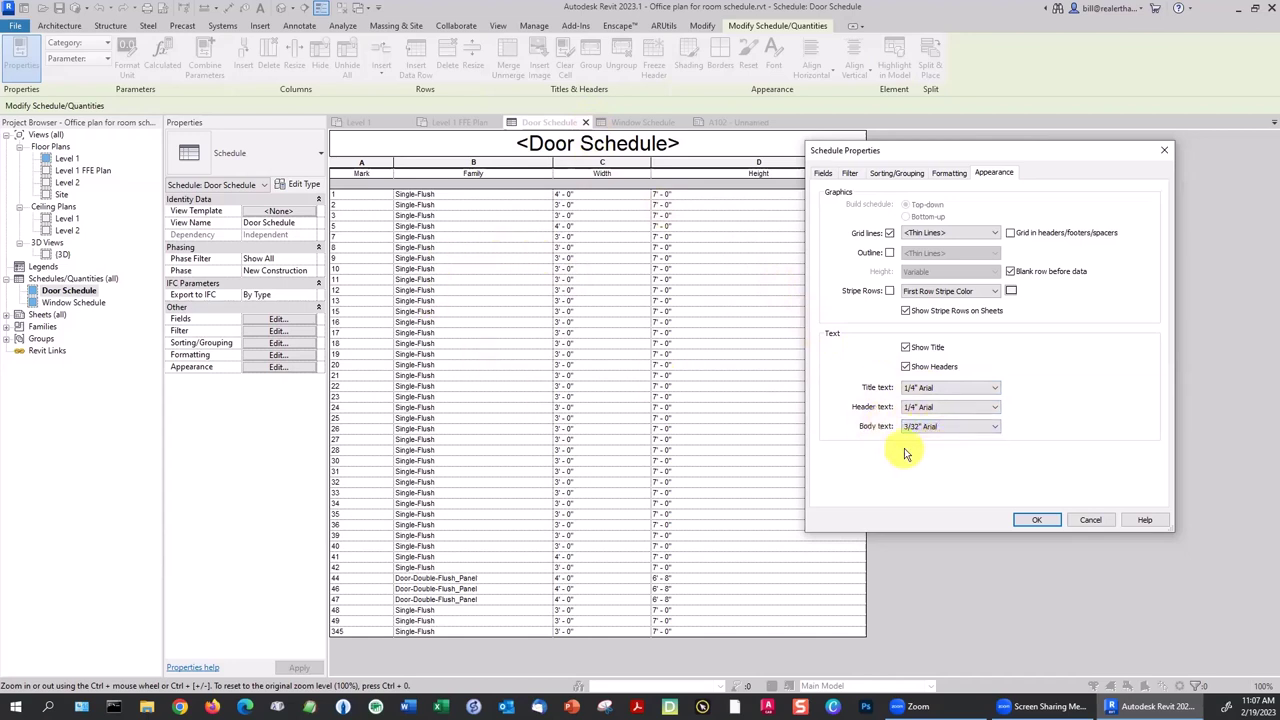
left_click(1034, 521)
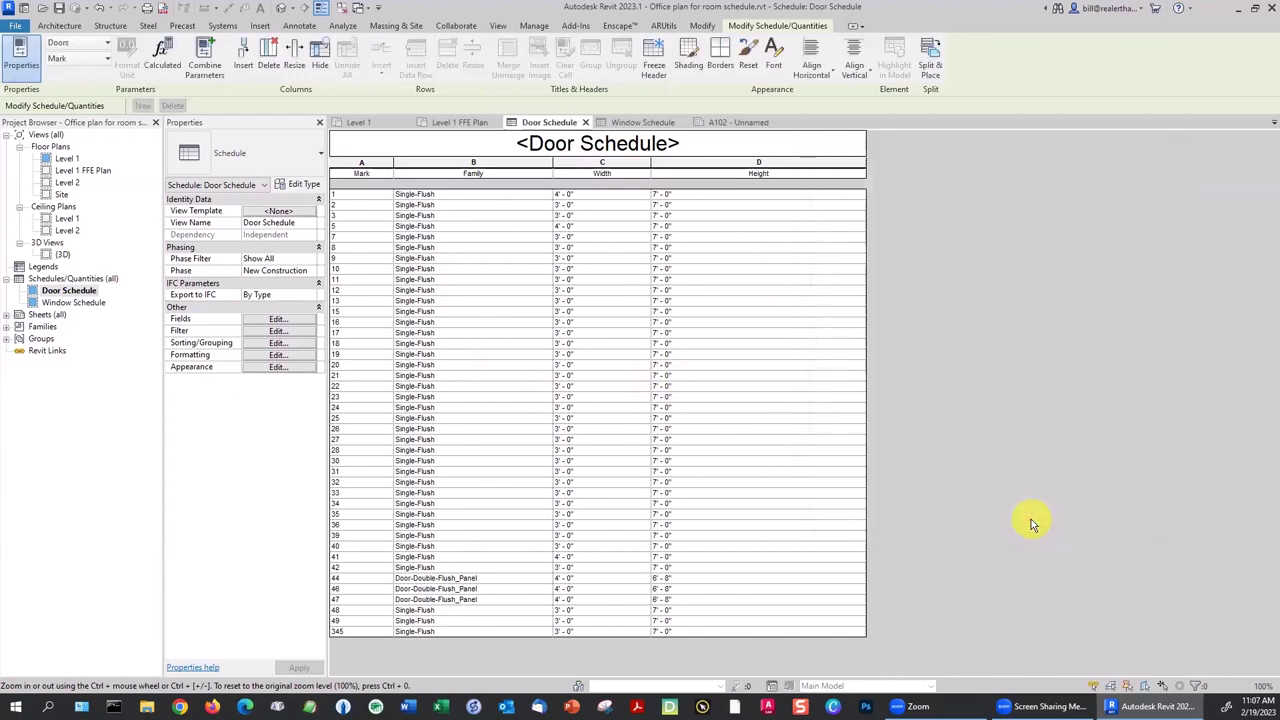
Return to sheet A102 and begin moving the Door Schedule below the plan.
left_click(739, 122)
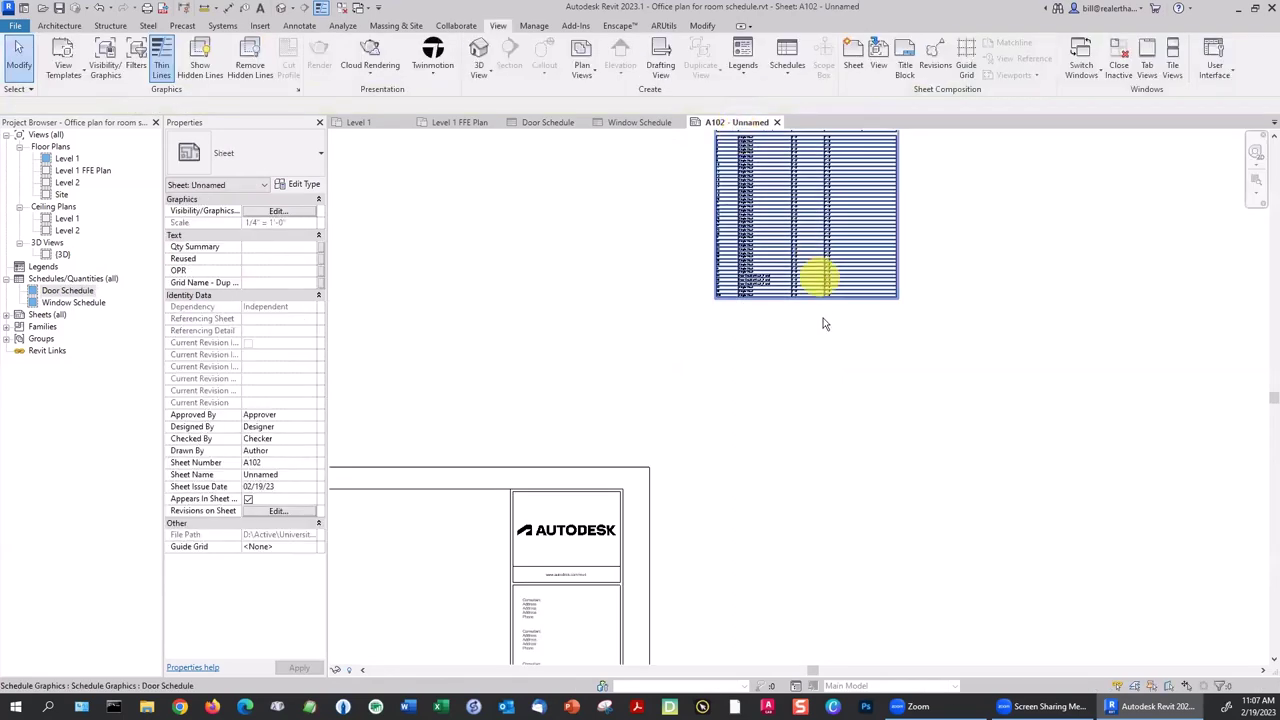
scroll(806, 362, "down", 1)
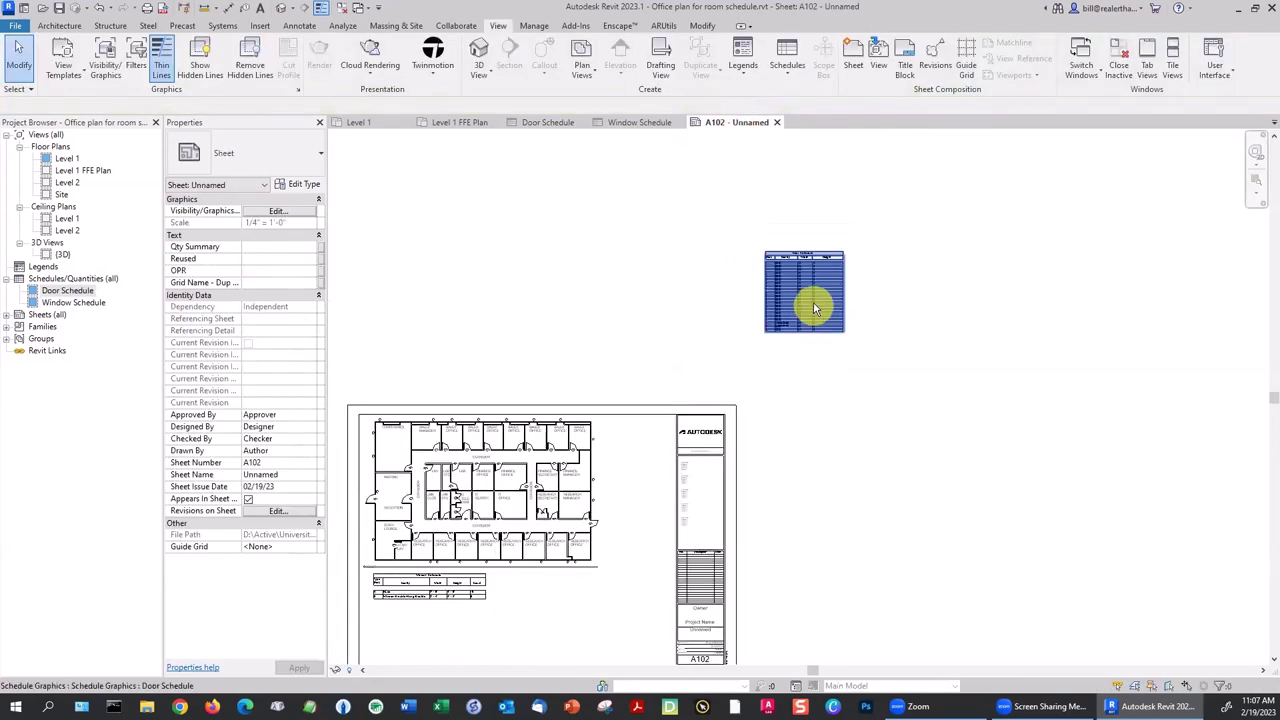
left_click_drag(815, 308, 543, 624)
Drop the Door Schedule below the floor plan, right of the Window Schedule, and check its placement.
left_click(651, 528)
middle_click_drag(495, 636, 686, 458)
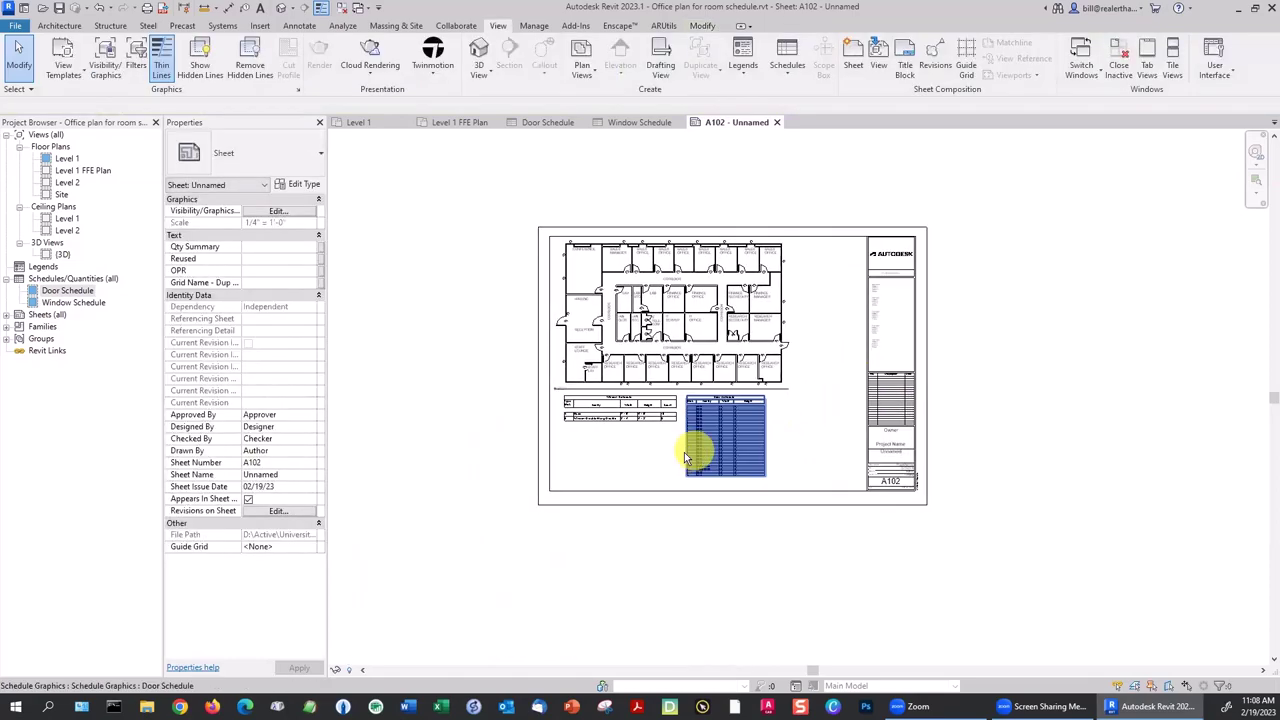
scroll(616, 436, "up", 5)
scroll(790, 425, "up", 2)
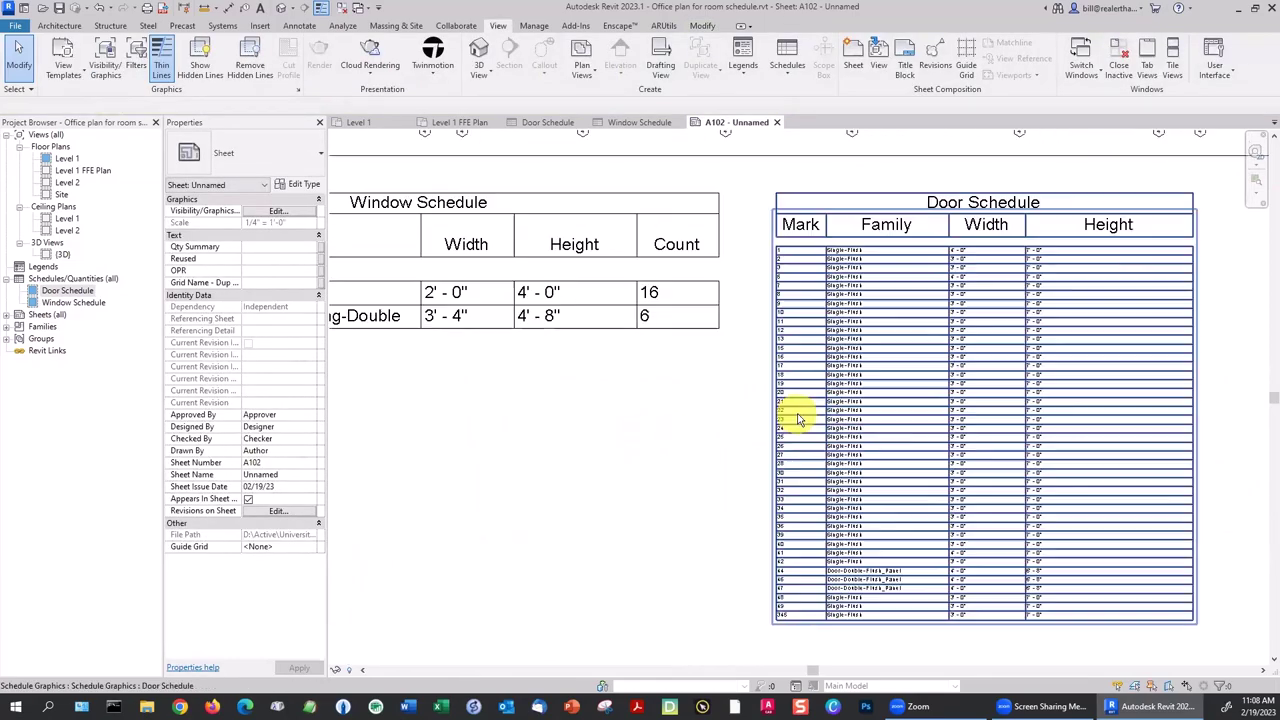
scroll(810, 430, "up", 2)
scroll(849, 460, "down", 3)
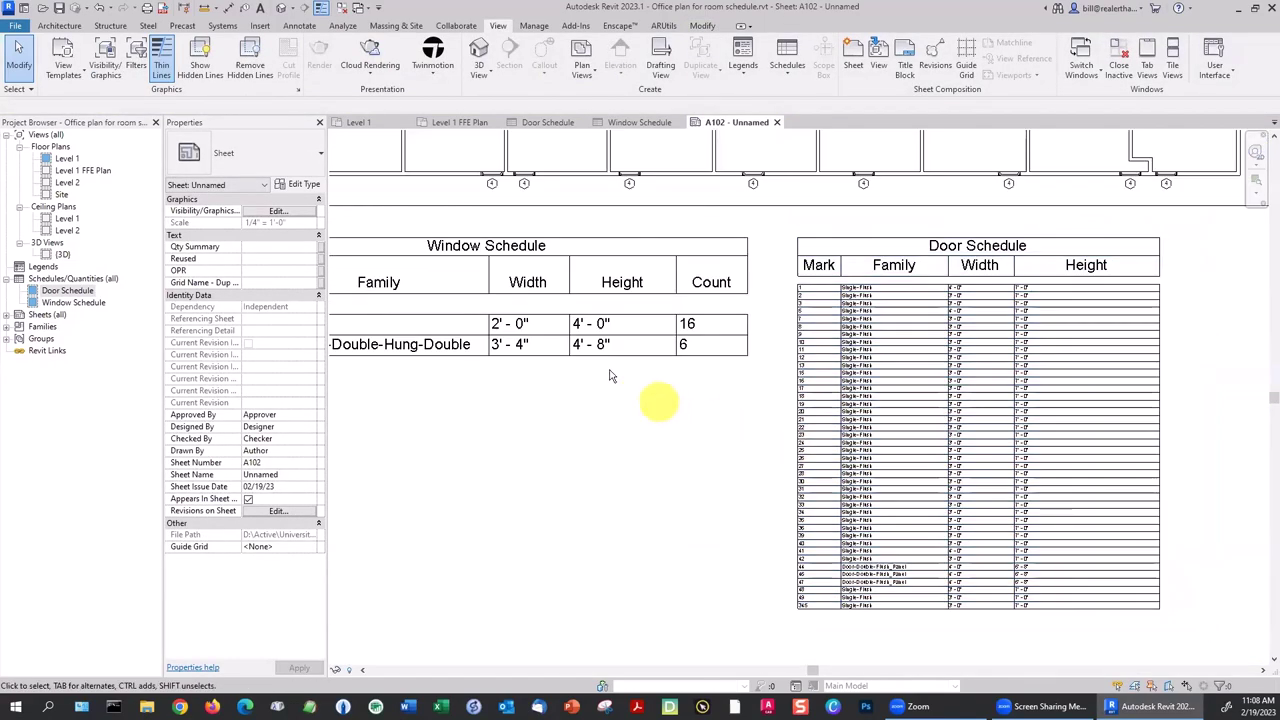
scroll(612, 376, "down", 4)
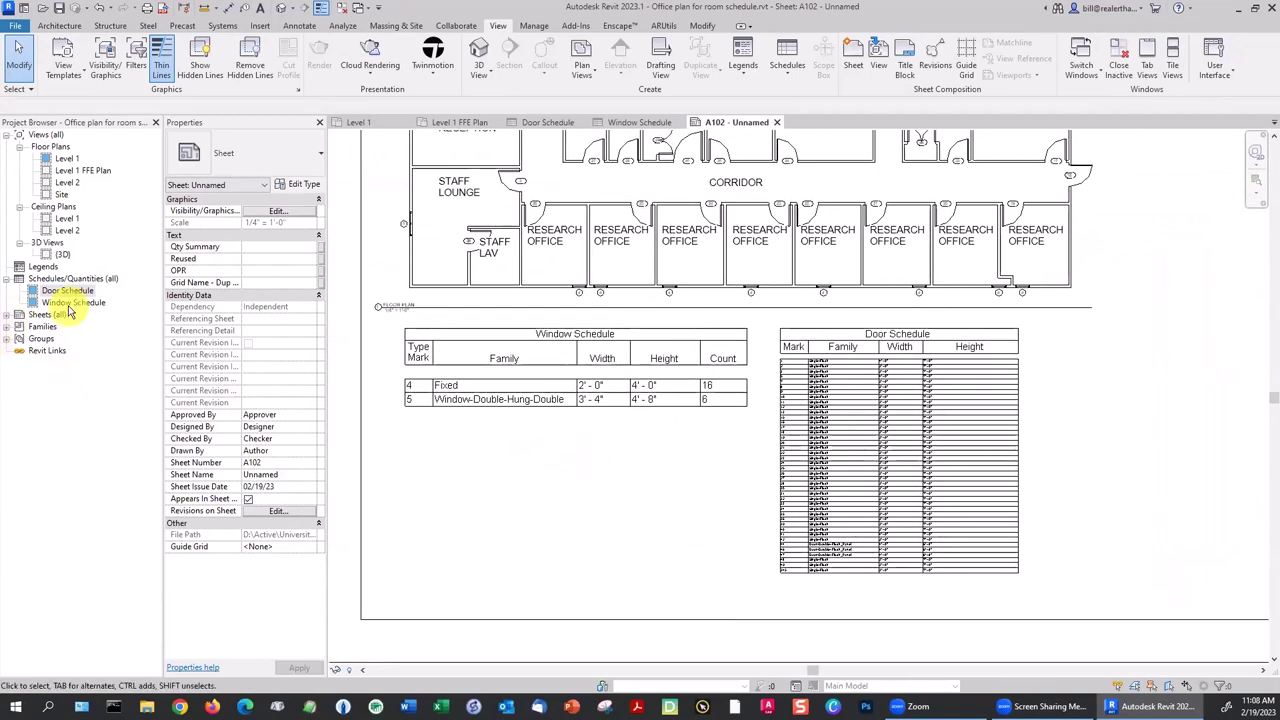
In the Window Schedule view's Appearance settings, change the body text to 3/32" Arial.
double_click(70, 304)
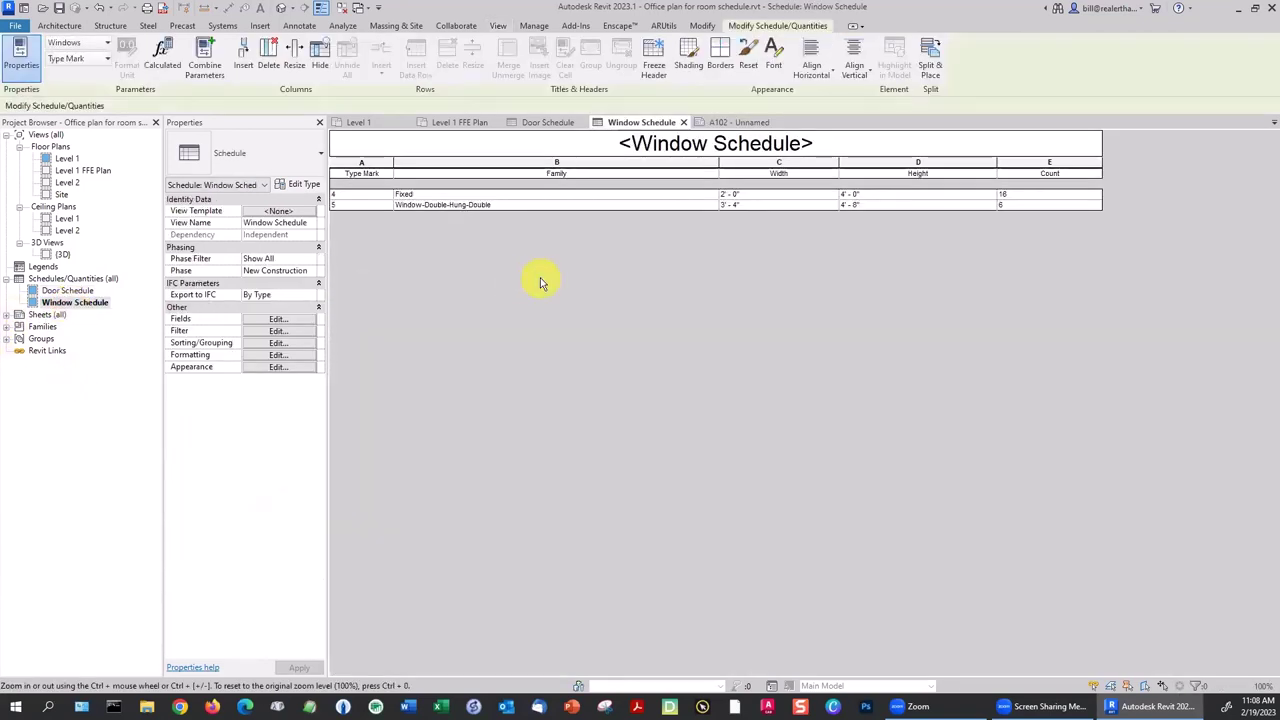
left_click(280, 368)
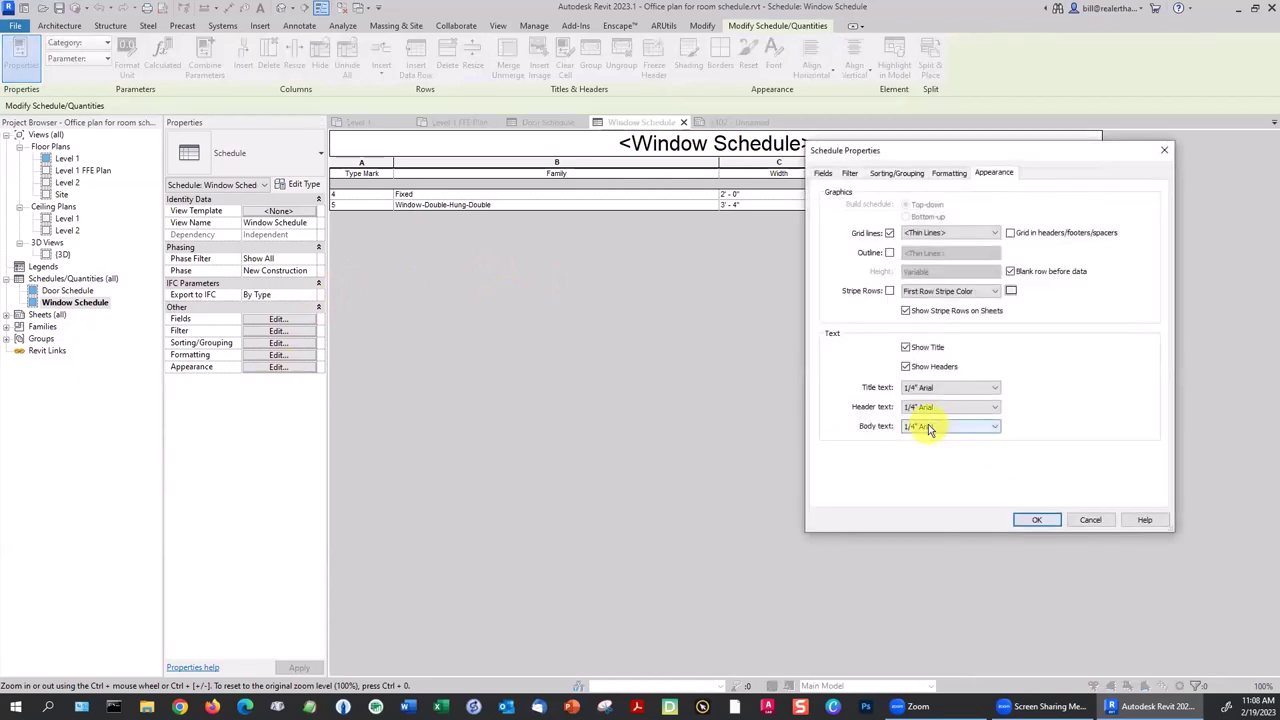
left_click(926, 428)
left_click(921, 446)
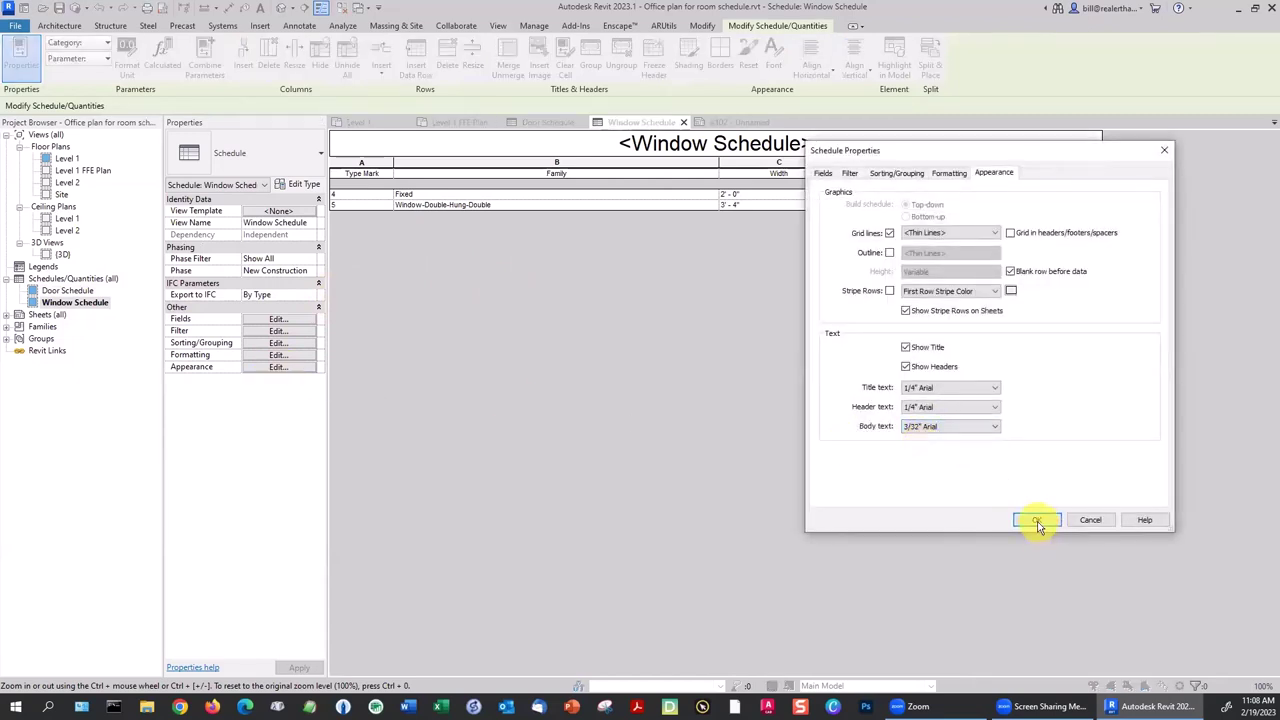
left_click(1022, 515)
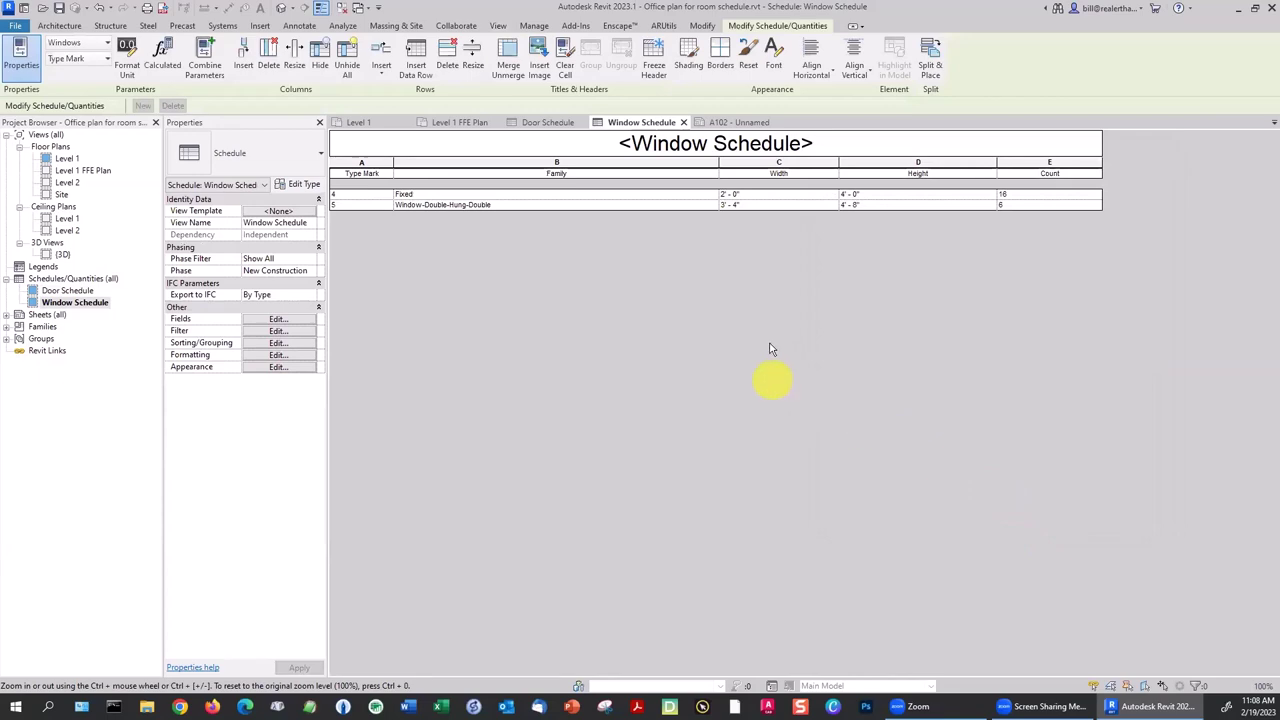
On sheet A102, drag the Window Schedule's column handles left to narrow the Family and other columns.
left_click(703, 122)
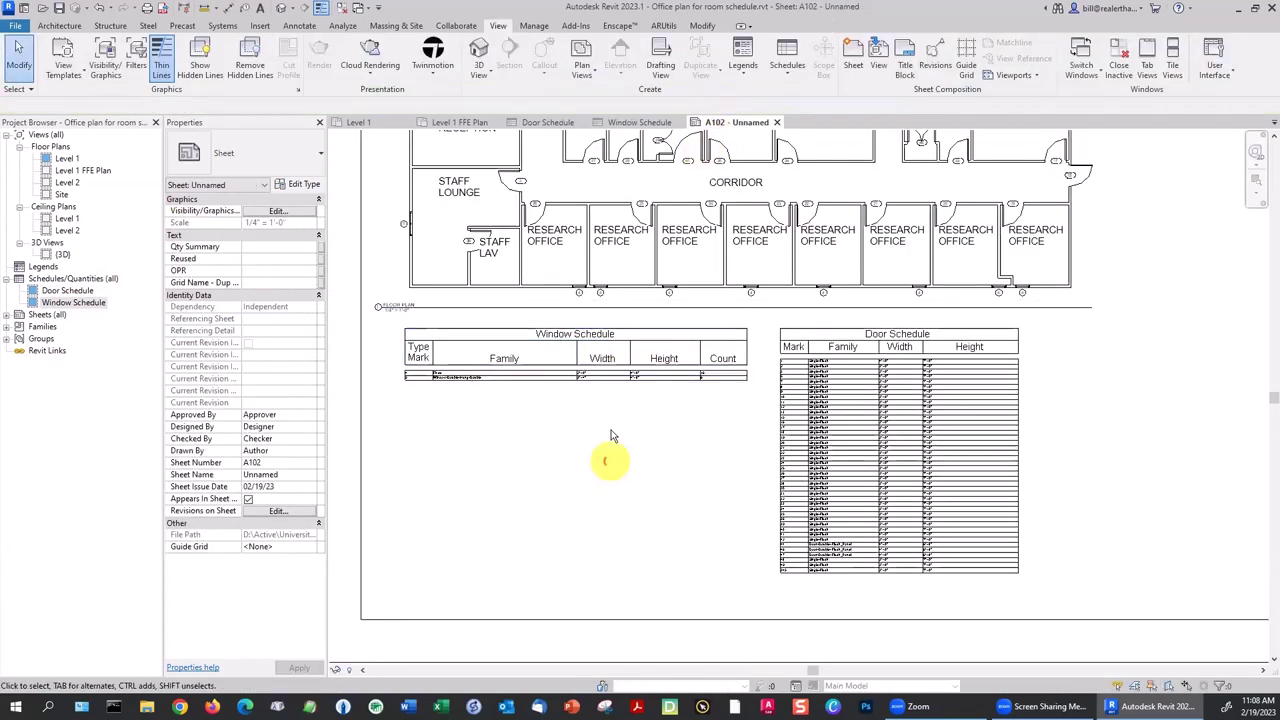
scroll(560, 362, "up", 1)
left_click(605, 352)
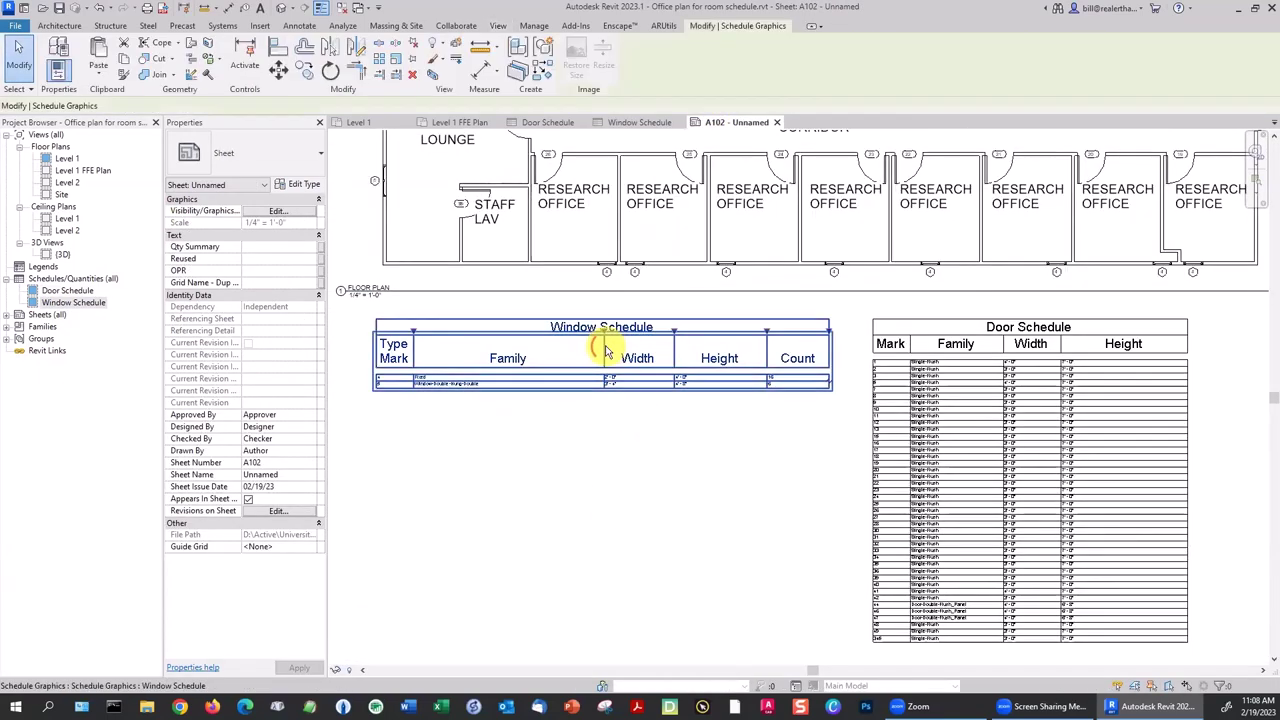
left_click_drag(603, 337, 486, 334)
left_click_drag(566, 337, 652, 340)
left_click(651, 417)
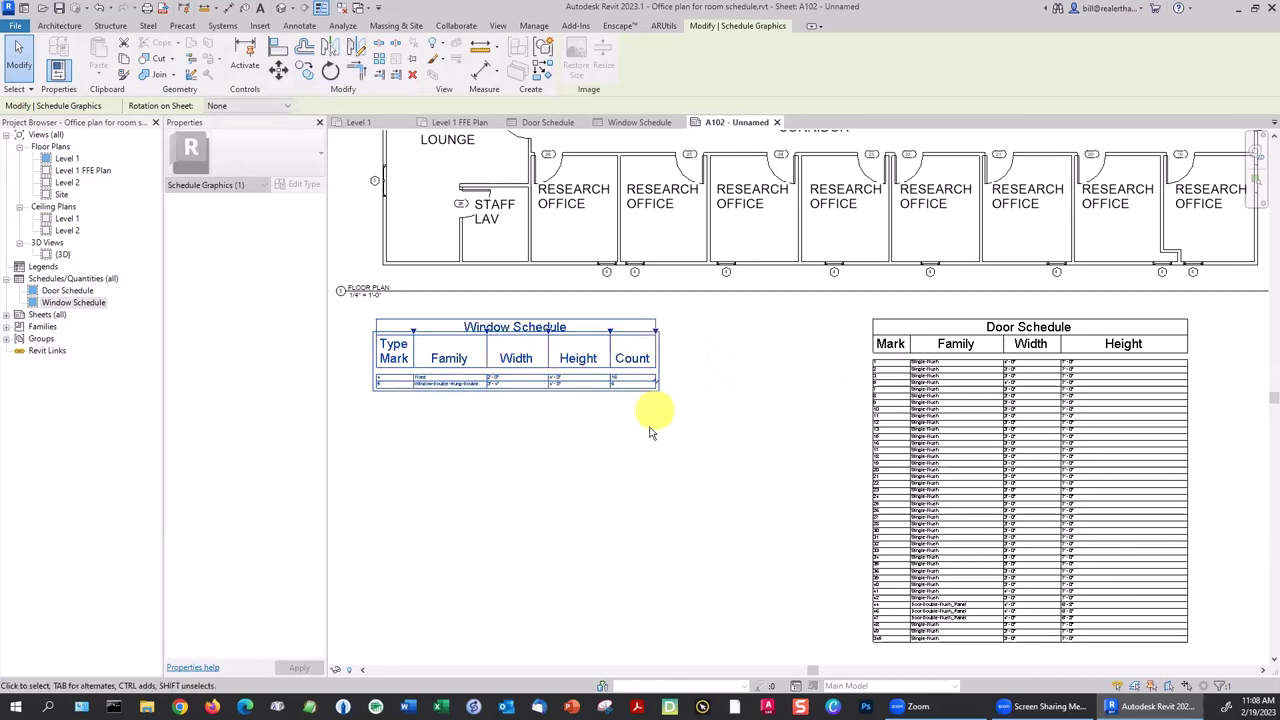
scroll(586, 423, "up", 3)
scroll(431, 375, "up", 4)
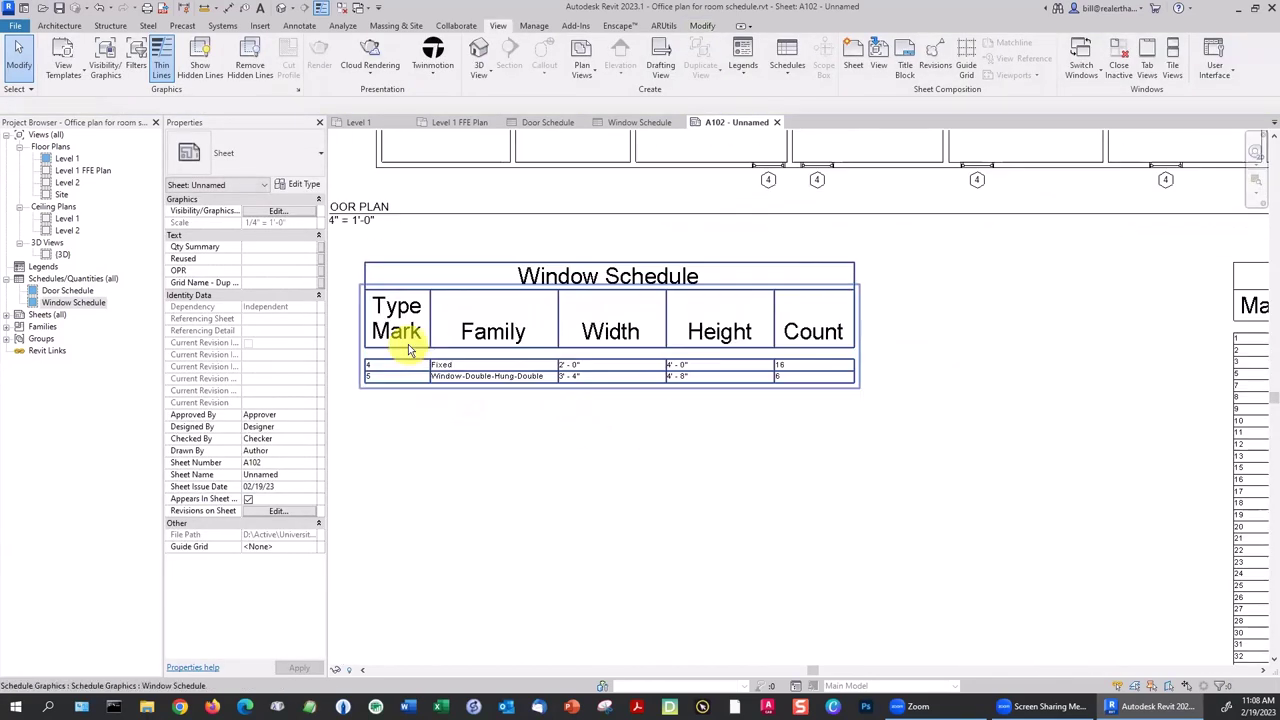
In the Window Schedule view, rename the Count column header to Qty.
double_click(407, 337)
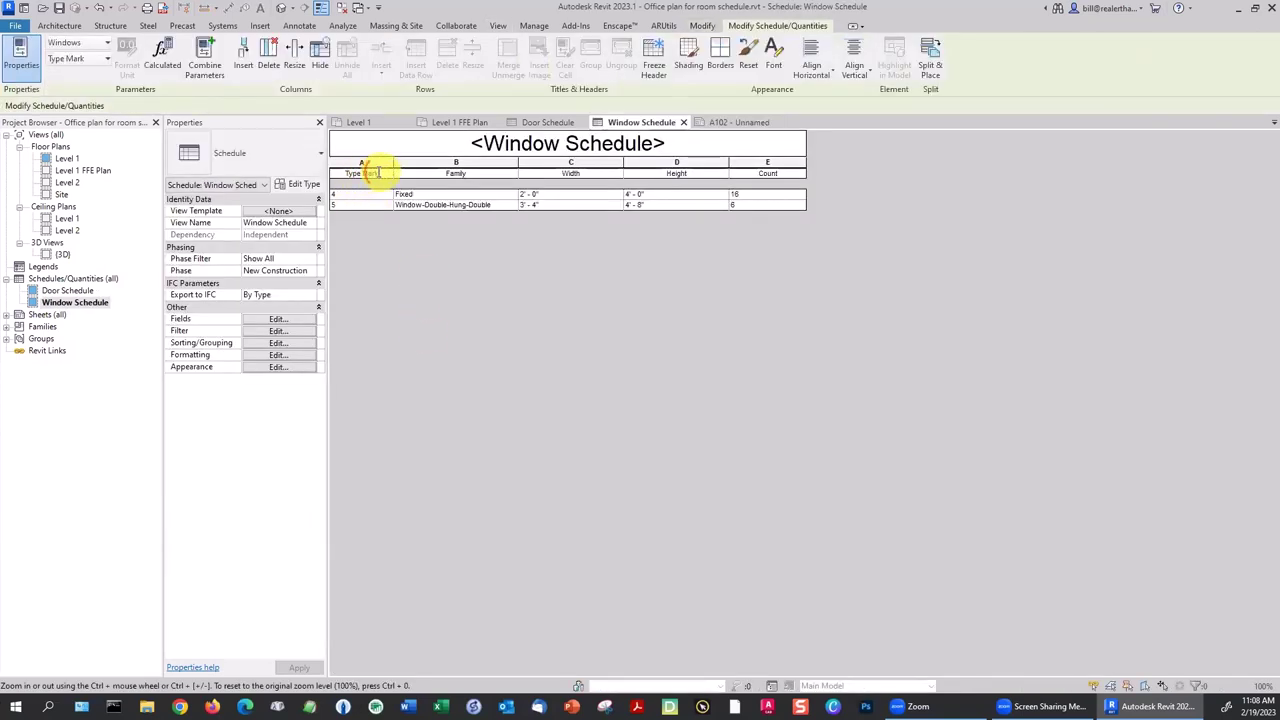
left_click_drag(378, 173, 329, 165)
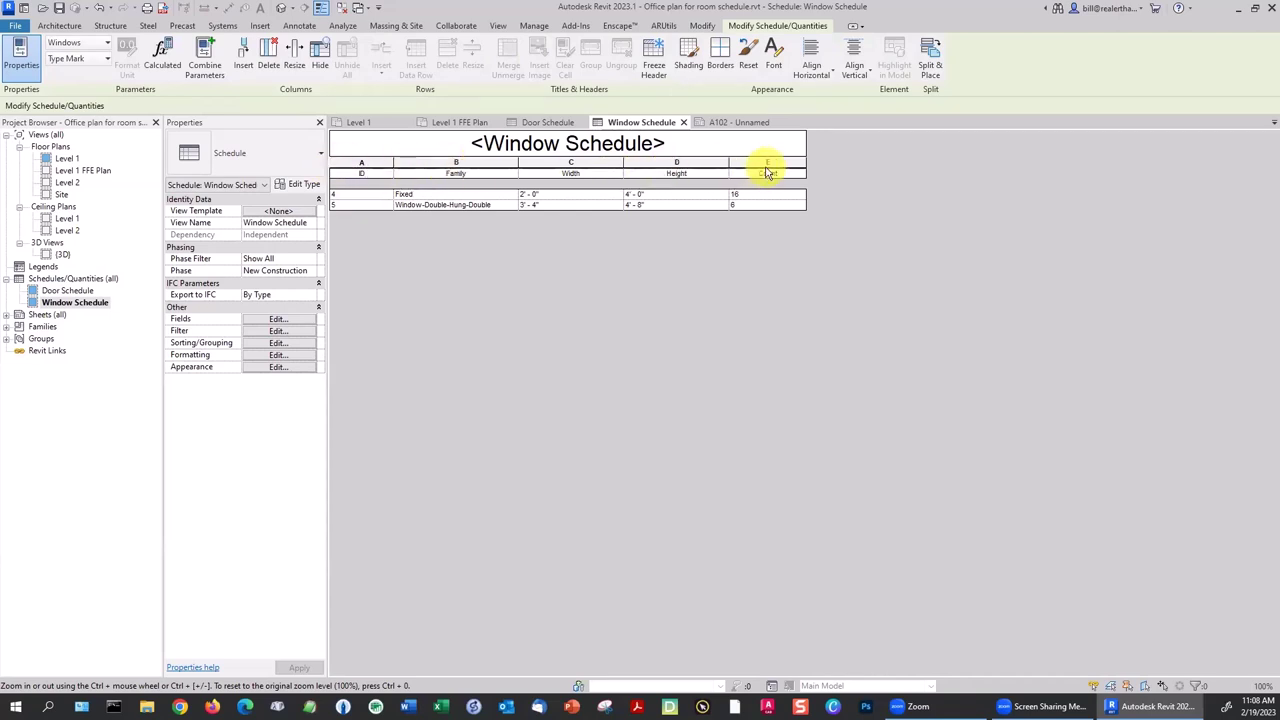
left_click(767, 173)
left_click(772, 174)
left_click(745, 205)
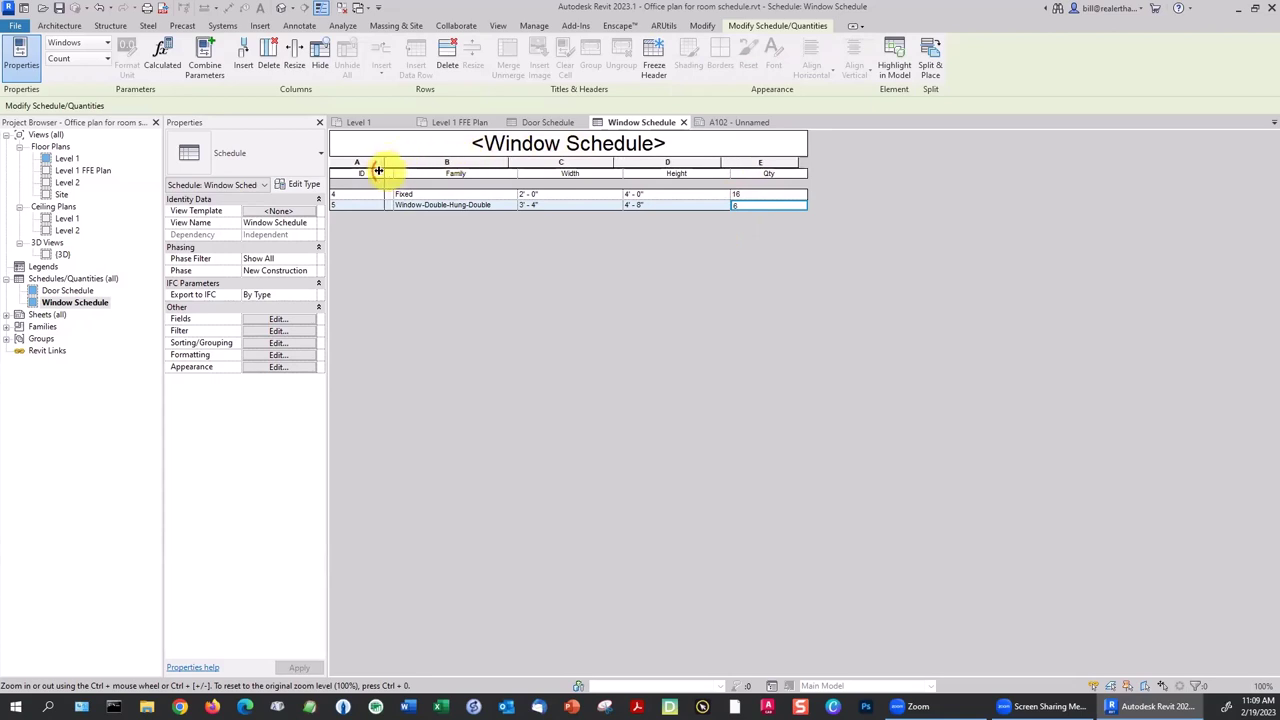
Narrow the ID, Width, Height and Qty columns, then return to sheet A102.
left_click_drag(378, 171, 354, 171)
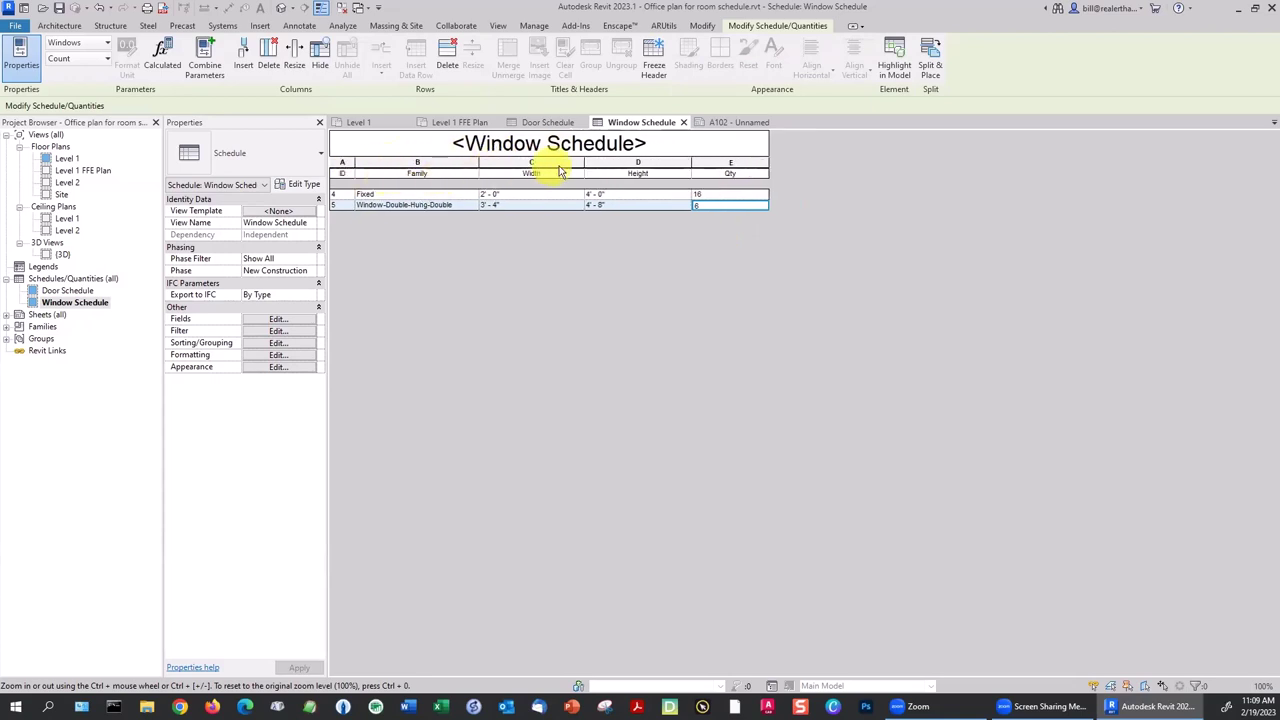
left_click_drag(548, 173, 529, 171)
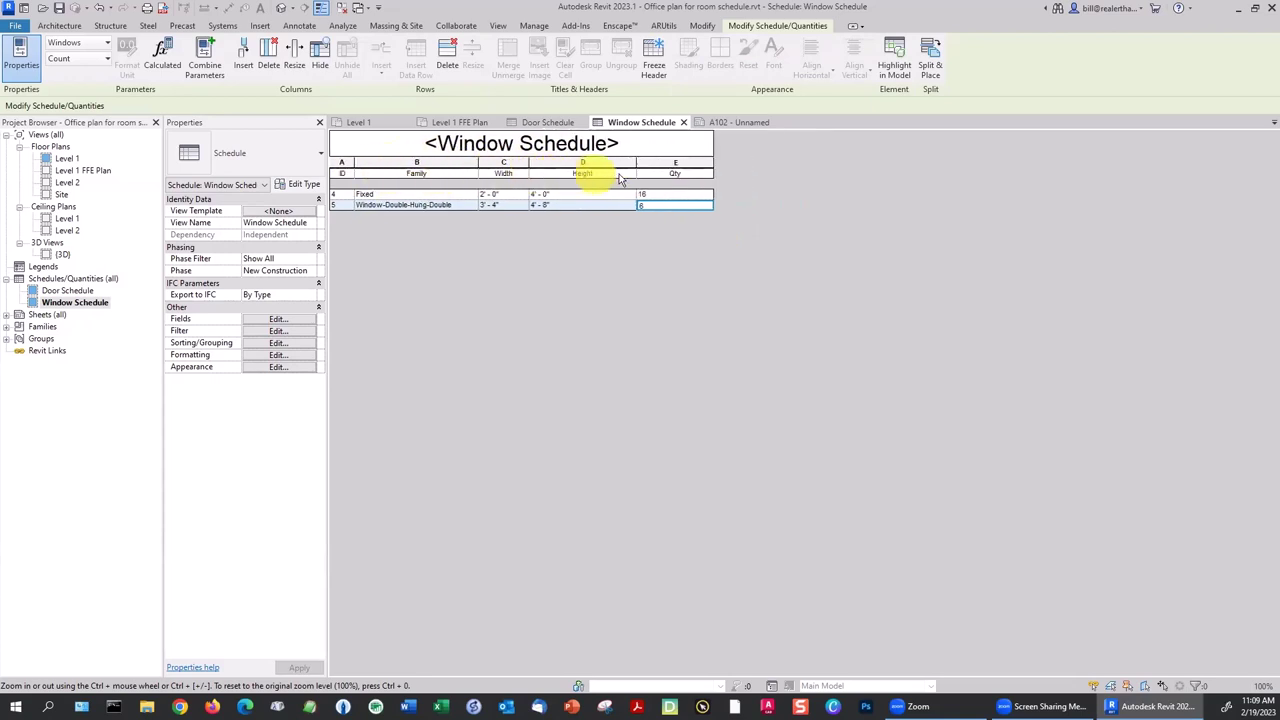
left_click_drag(628, 173, 569, 173)
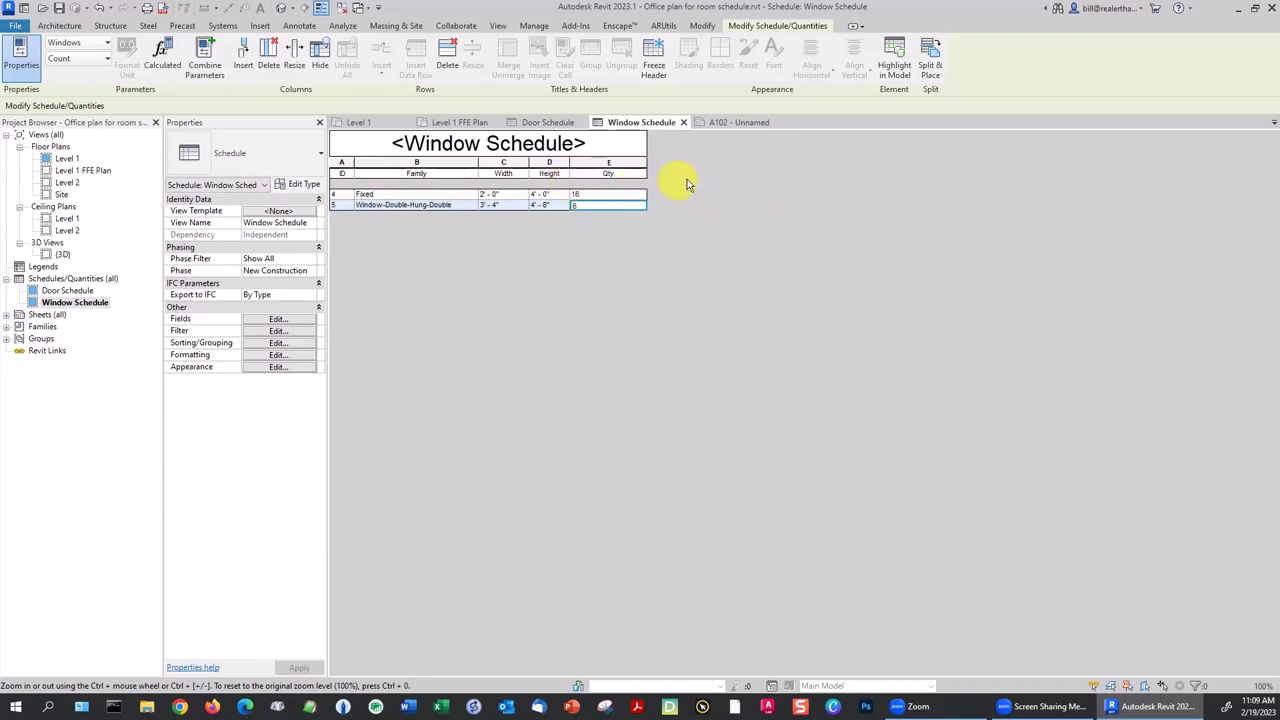
left_click_drag(646, 173, 591, 177)
left_click(710, 128)
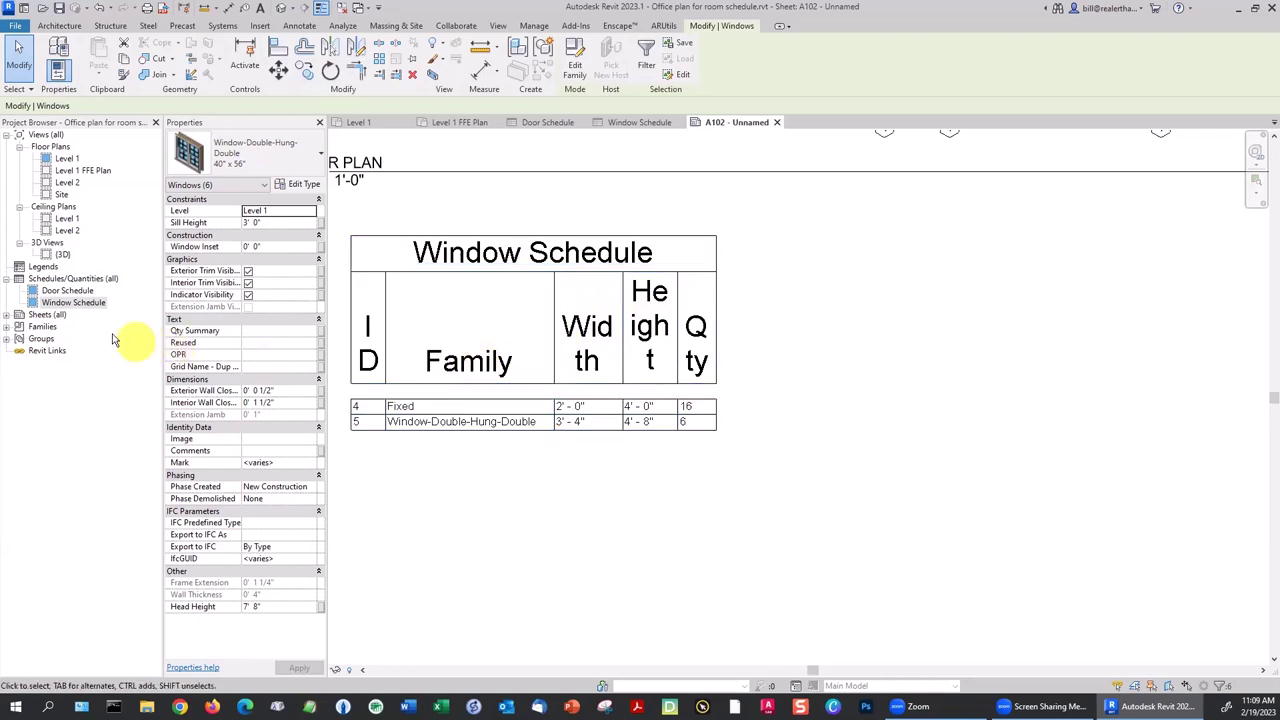
double_click(56, 303)
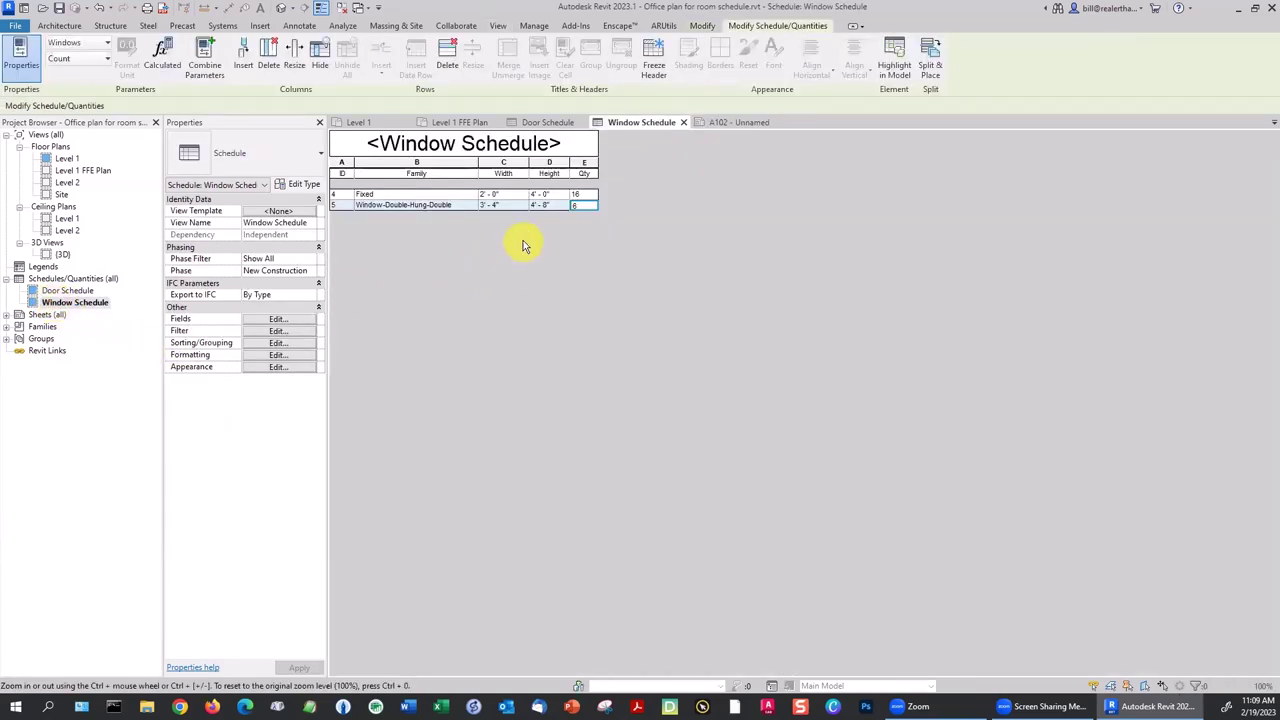
left_click(280, 367)
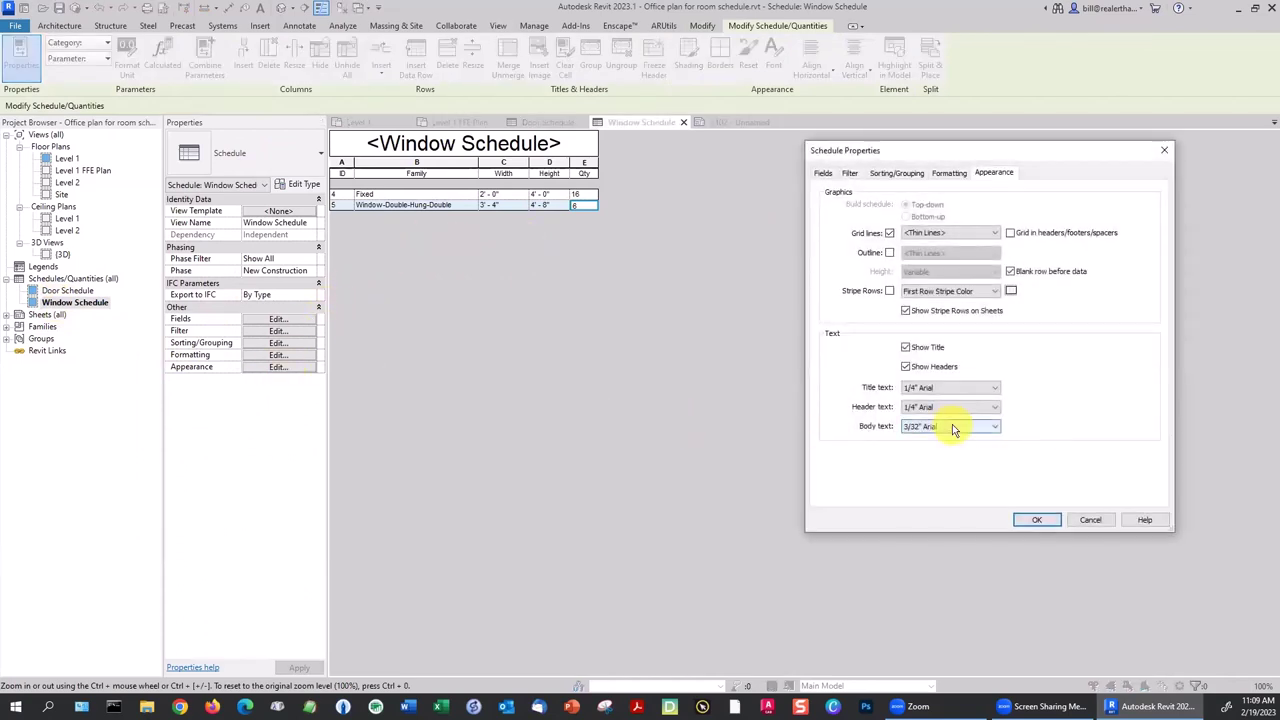
left_click(953, 428)
left_click(1085, 520)
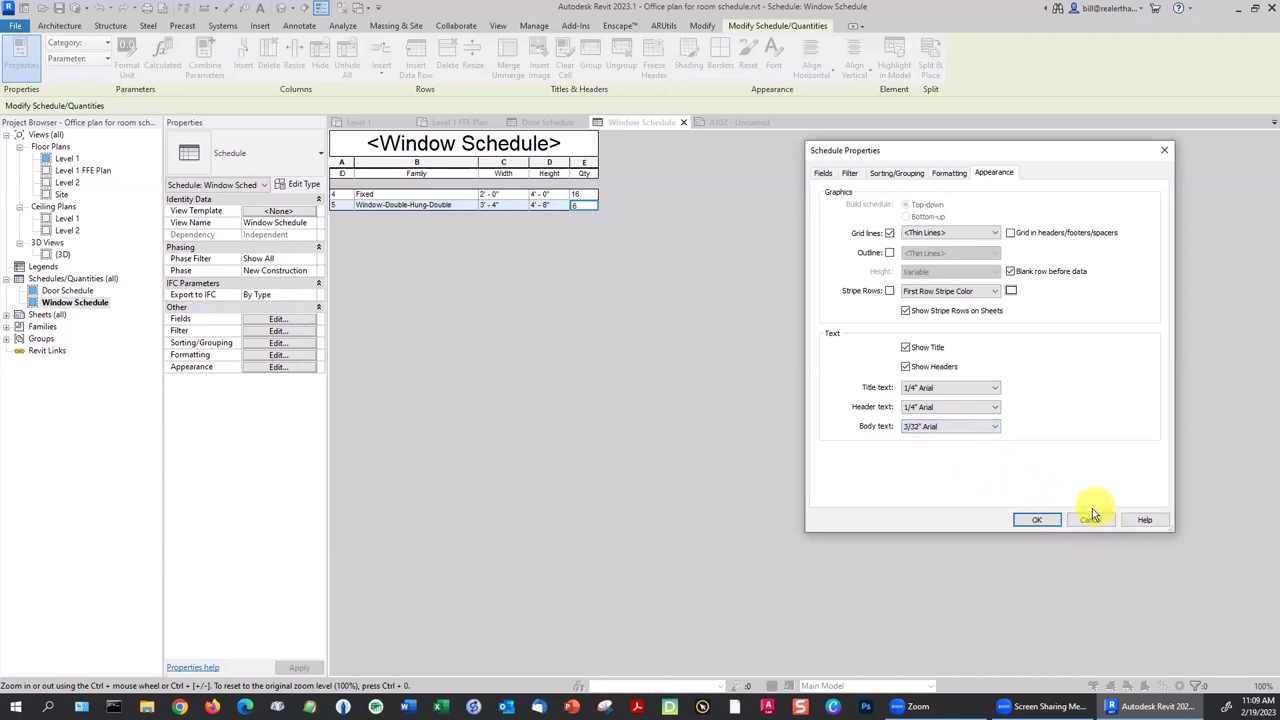
left_click(1040, 520)
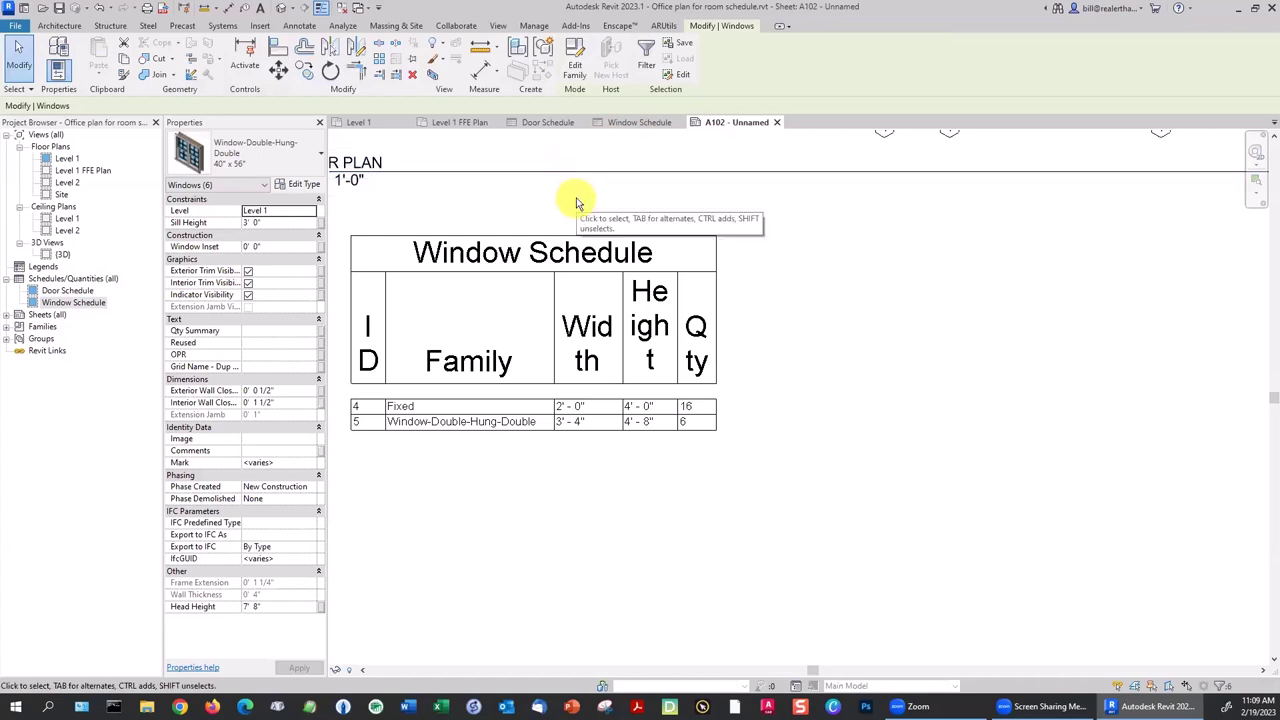
Place a text note reading 'test' to the right of the Window Schedule.
left_click(299, 26)
left_click(568, 68)
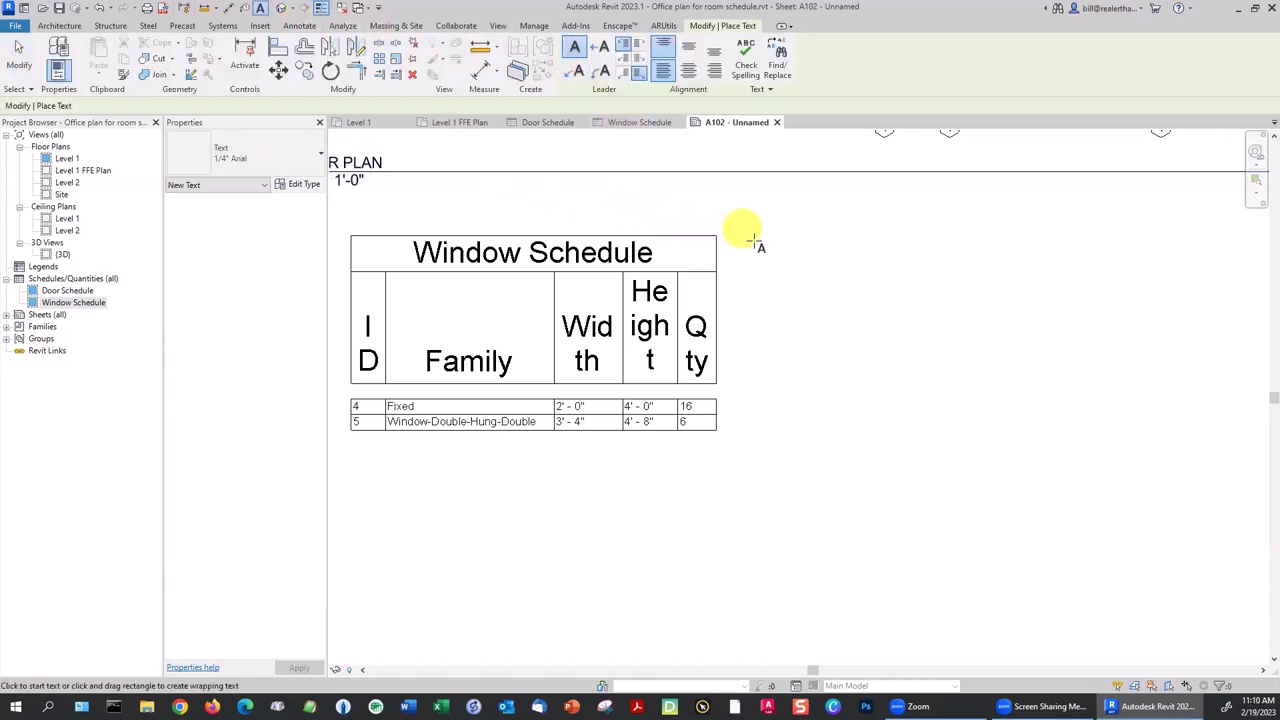
left_click(776, 264)
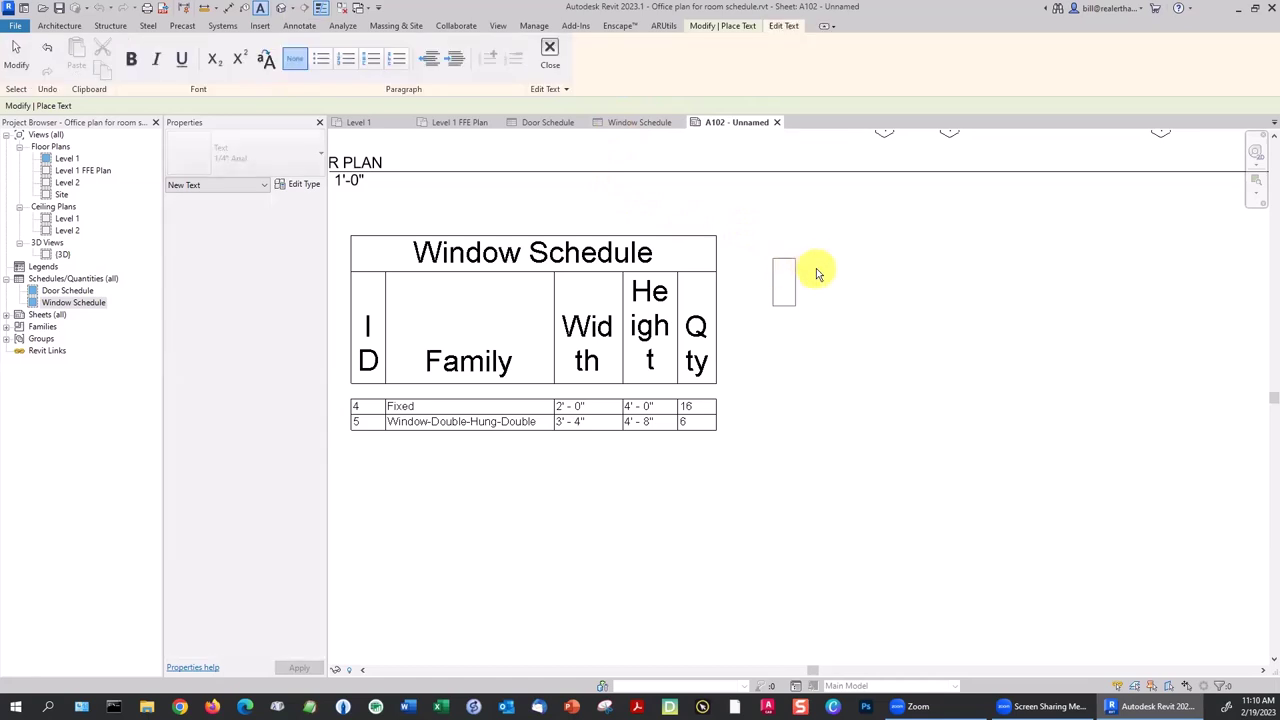
type("test")
left_click(808, 343)
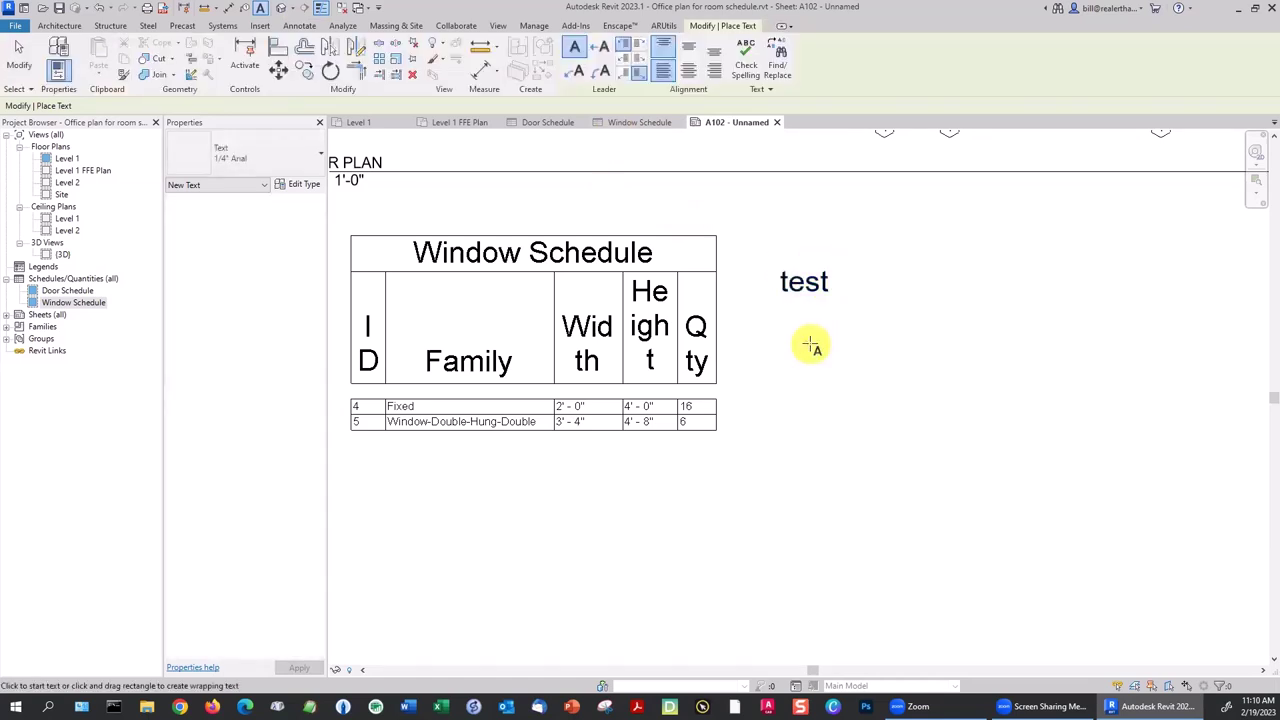
Duplicate the note's text type as '1/8" Arial' with a 1/8" Text Size and apply it.
left_click(800, 298)
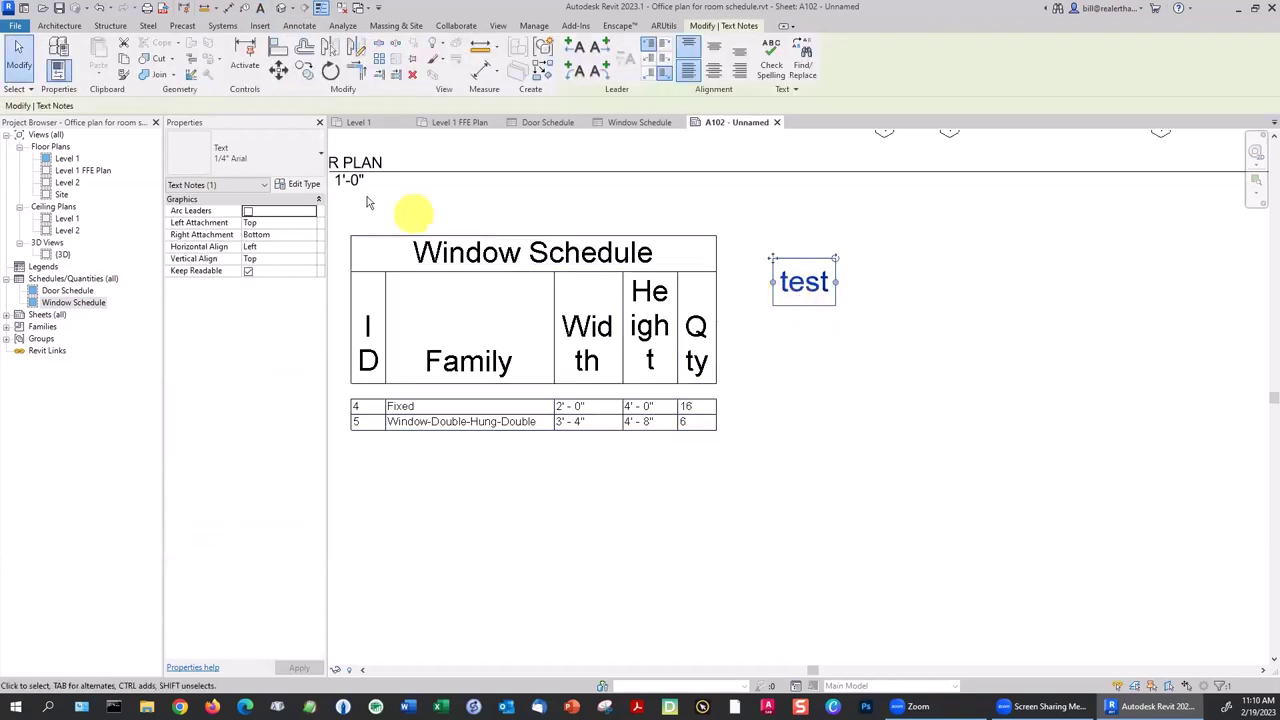
left_click(230, 160)
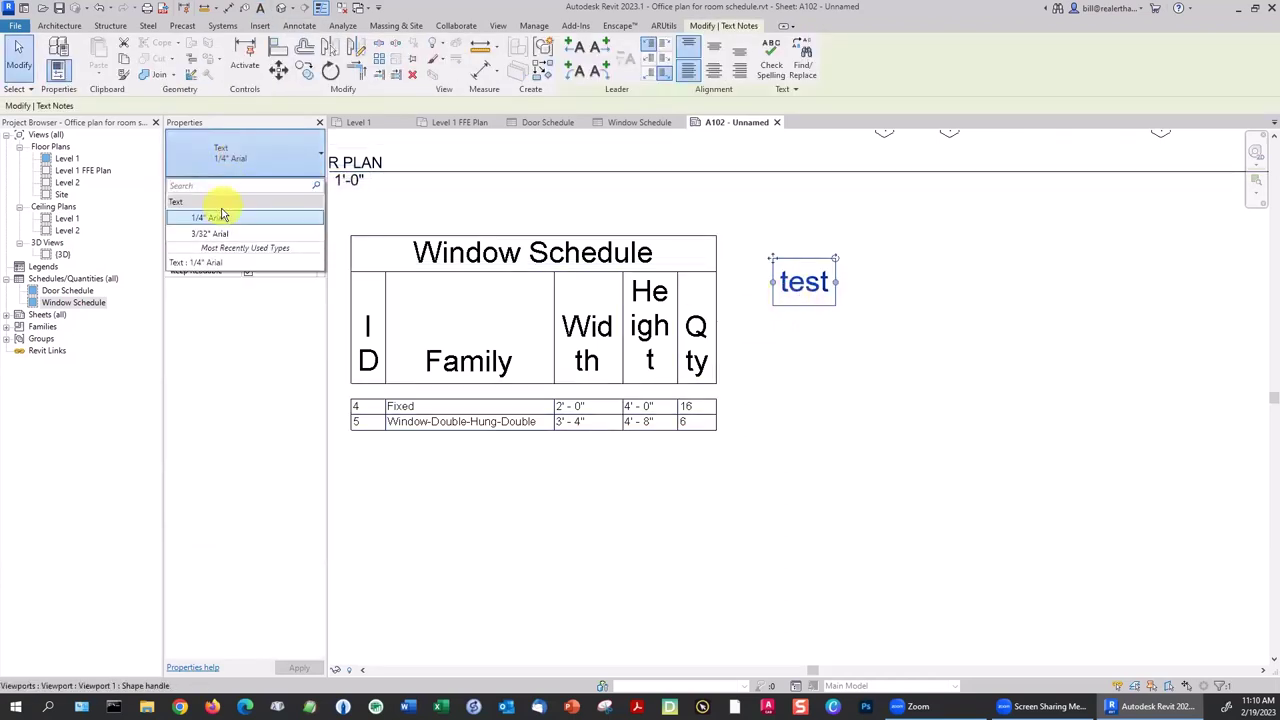
left_click(265, 162)
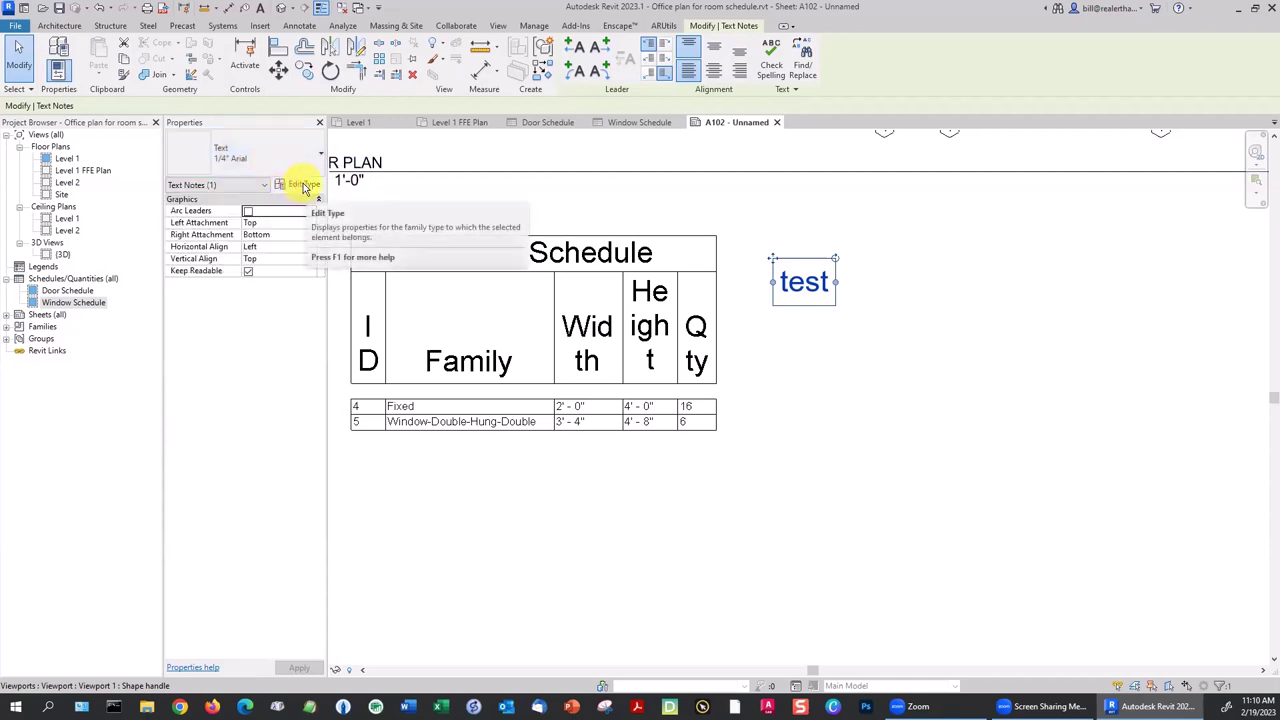
left_click(303, 185)
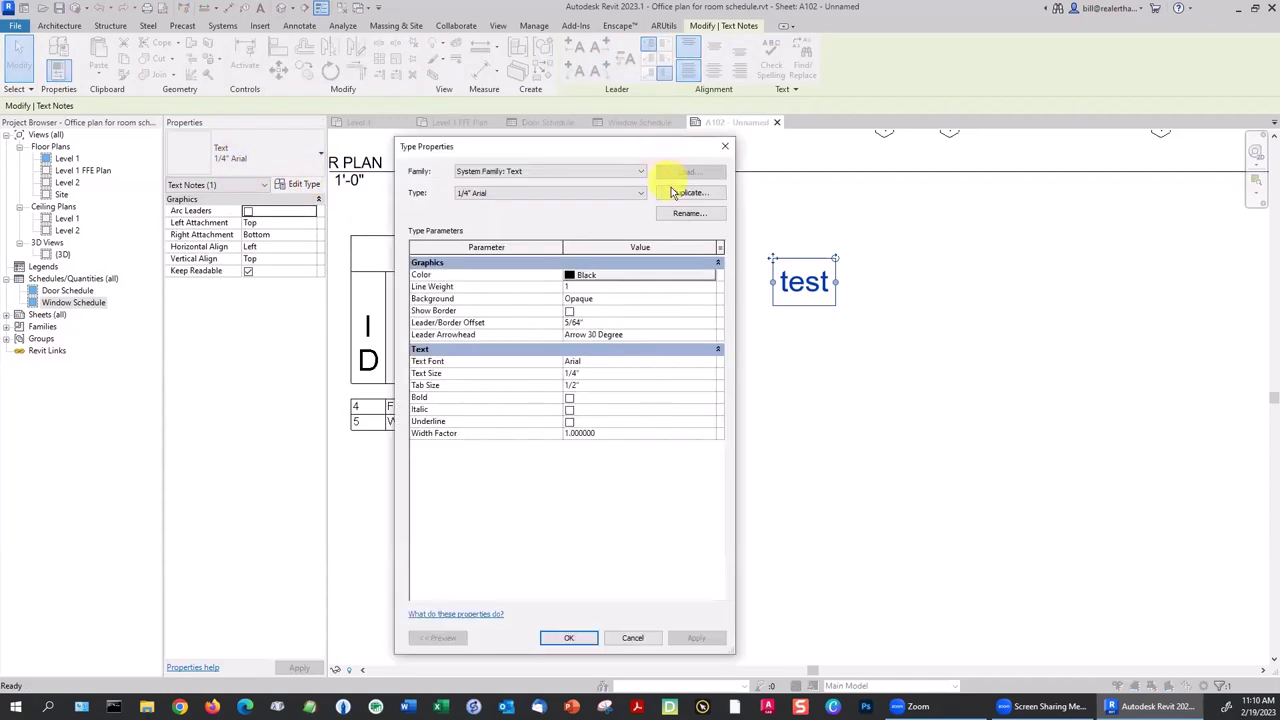
left_click(676, 196)
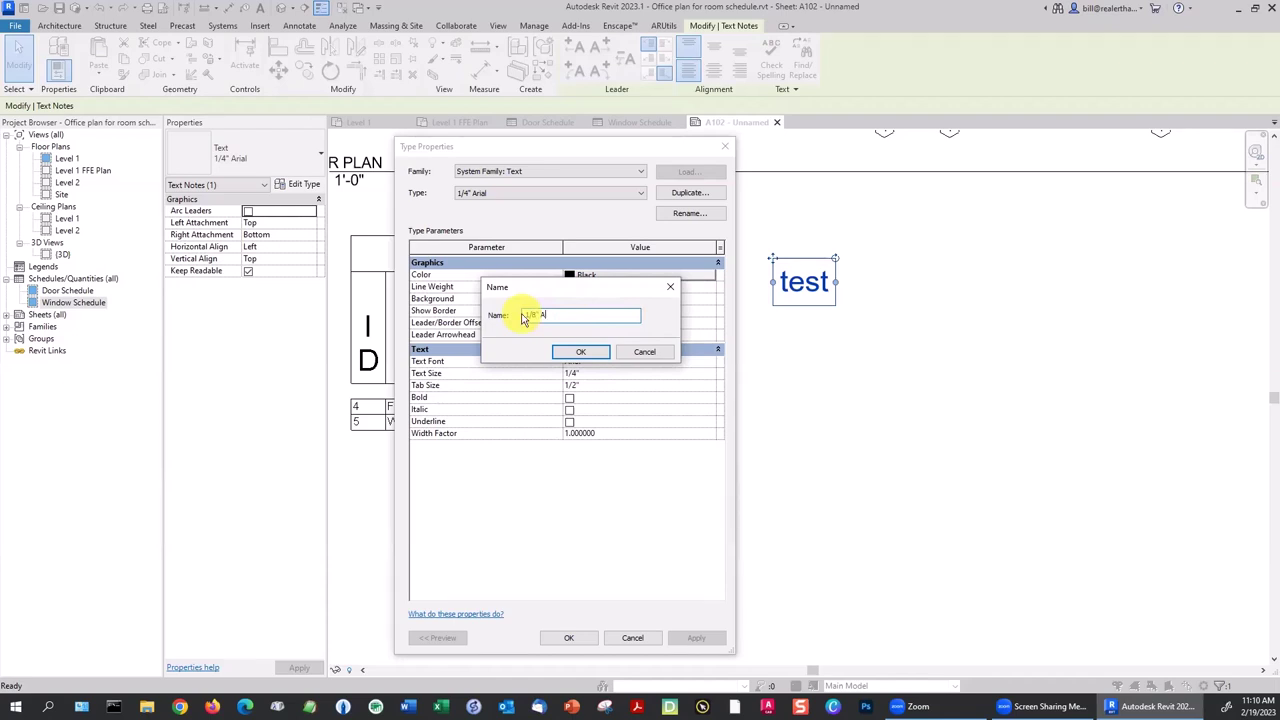
key("Return")
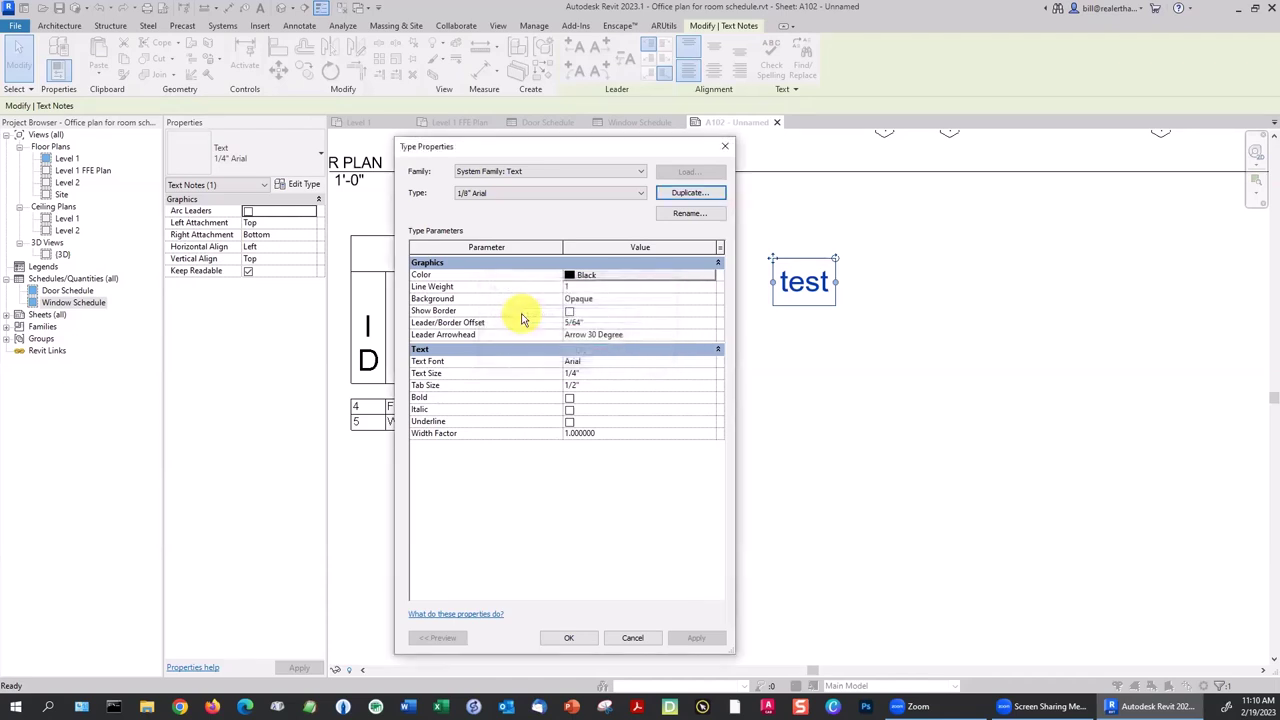
left_click(576, 374)
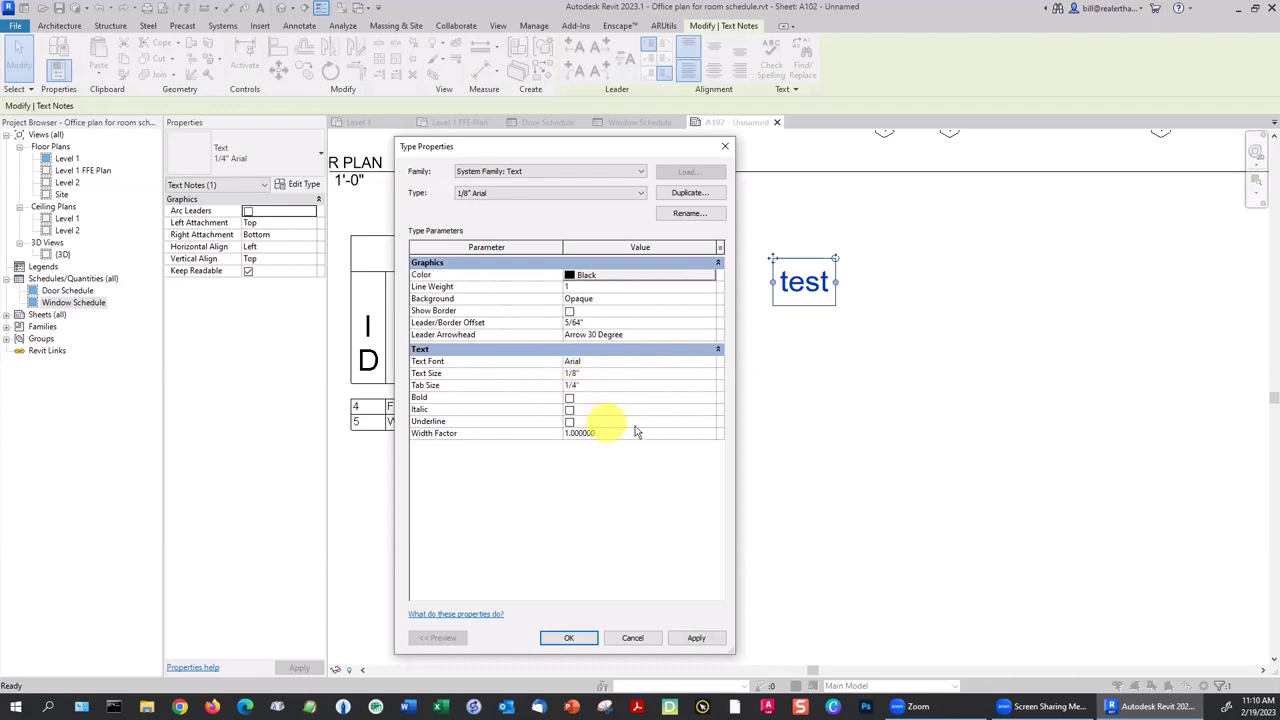
left_click(572, 637)
left_click(795, 312)
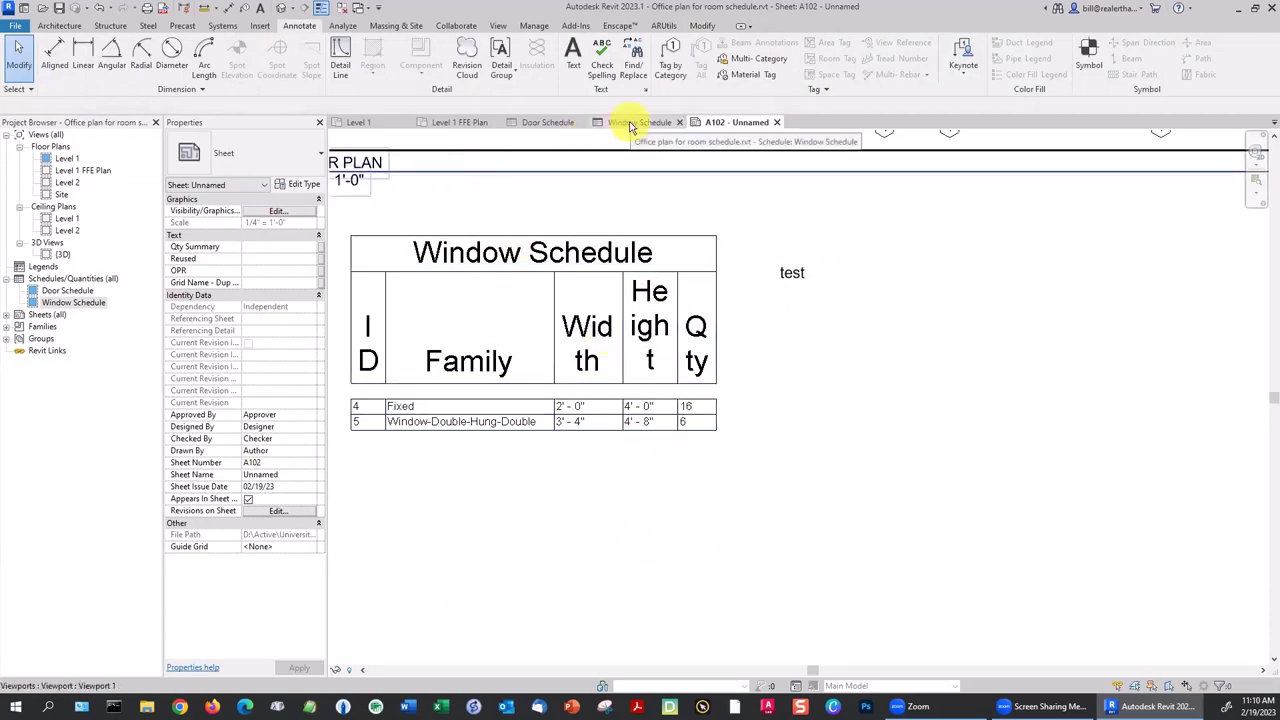
In the Window Schedule's Appearance settings, set the header text to 1/8" Arial.
left_click(630, 124)
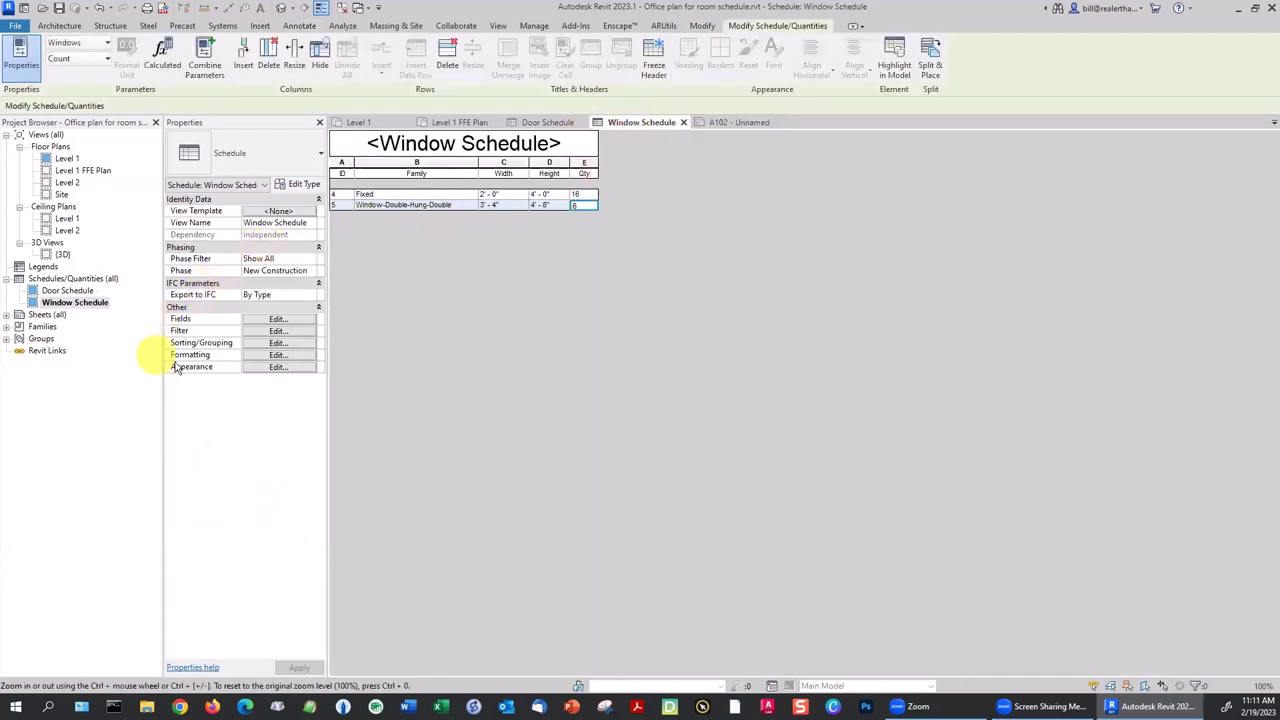
left_click(270, 367)
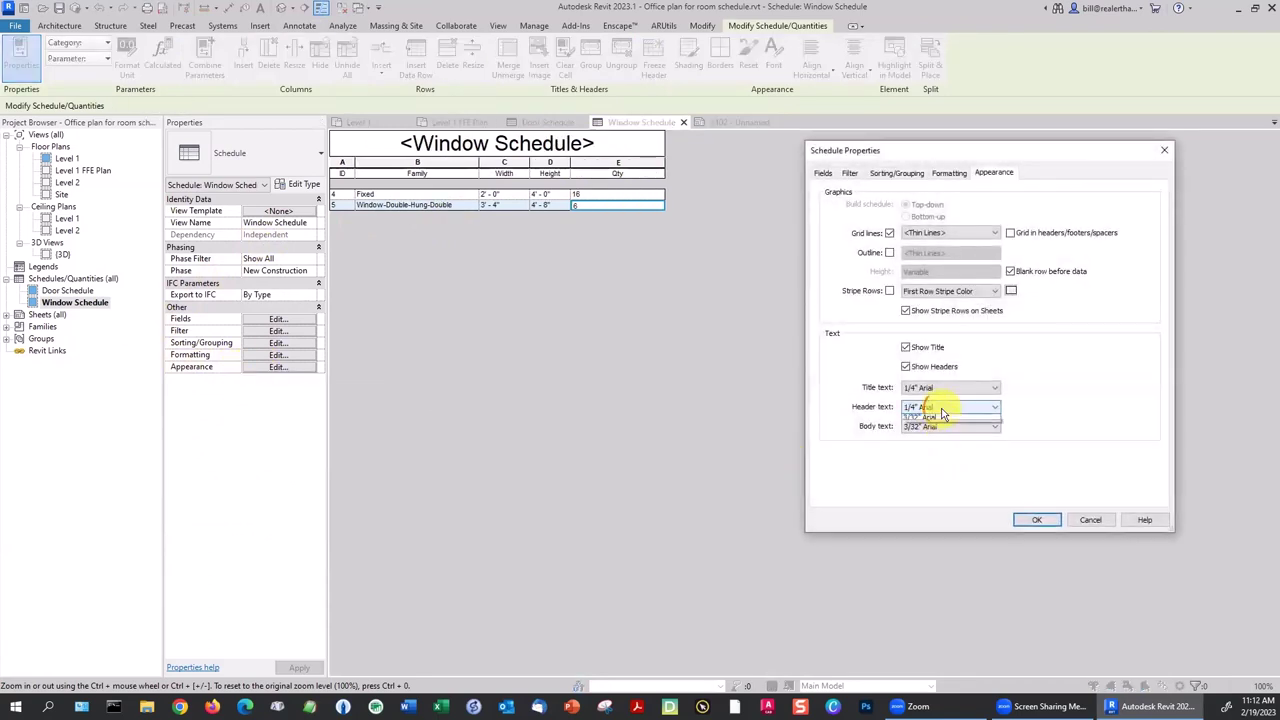
left_click(916, 407)
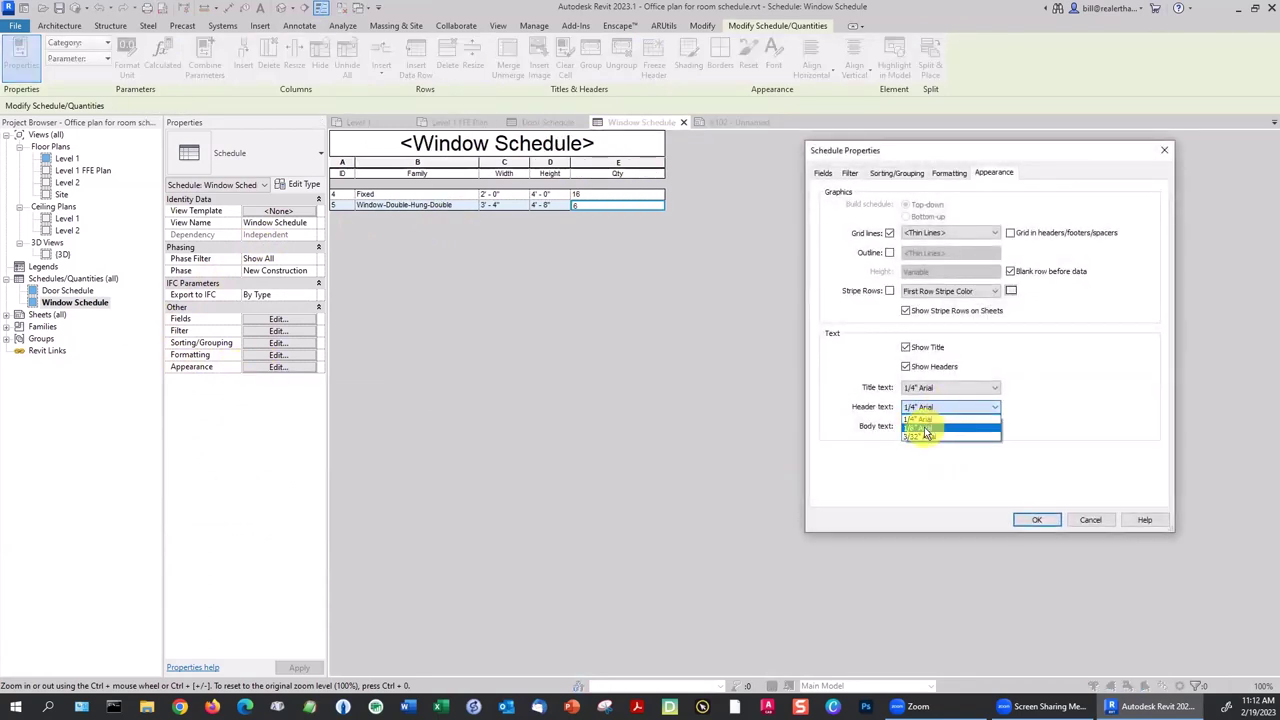
left_click(926, 430)
left_click(1022, 520)
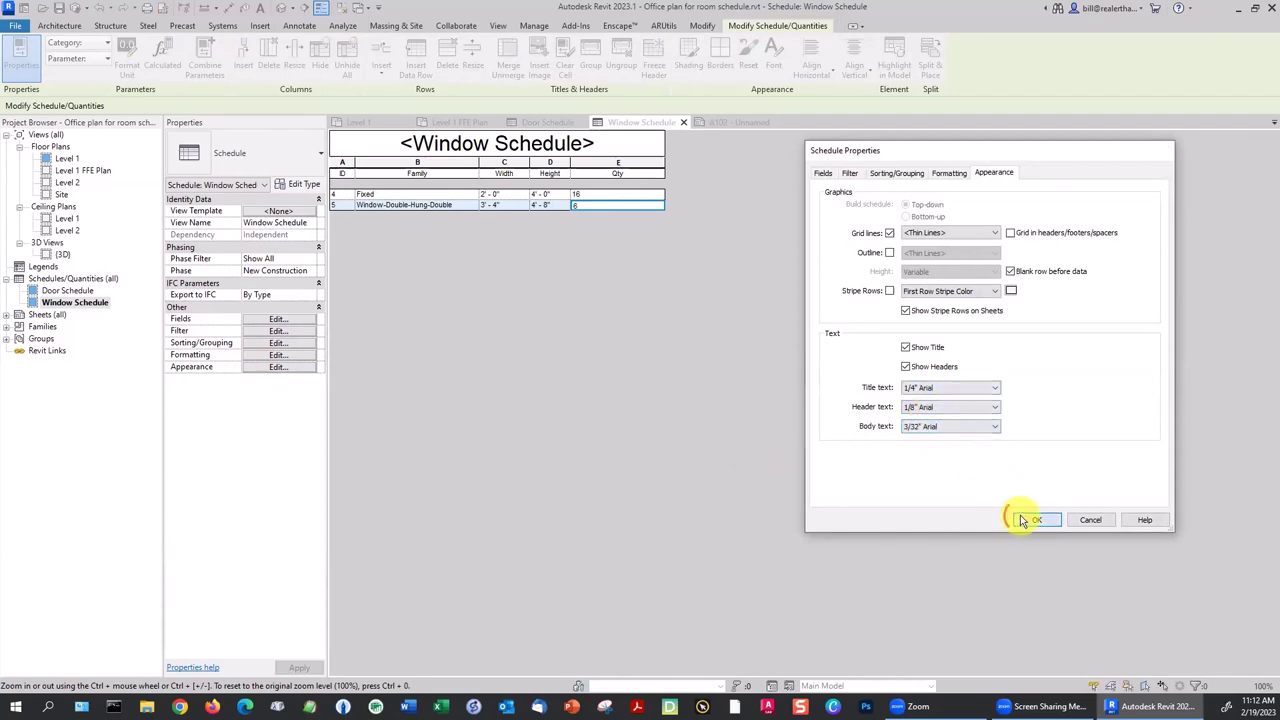
On sheet A102, delete the 'test' text note and pan over to the Door Schedule.
left_click(738, 124)
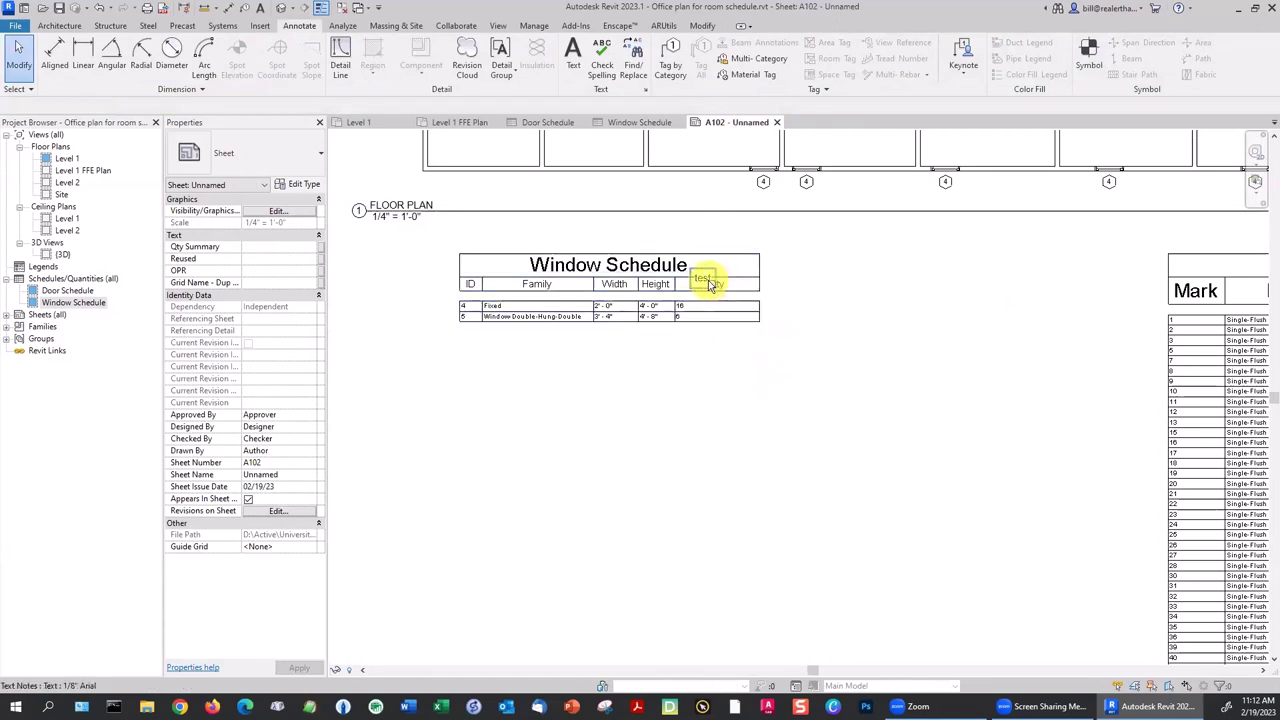
left_click_drag(708, 284, 790, 282)
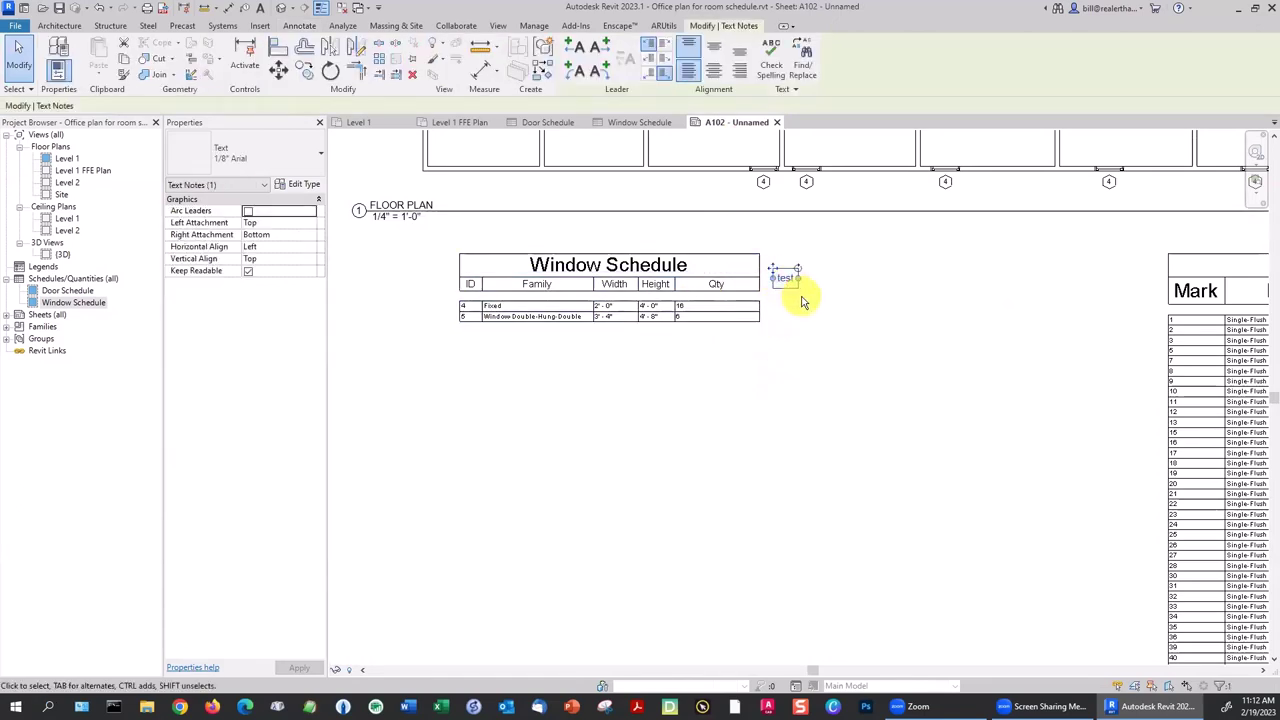
key("Delete")
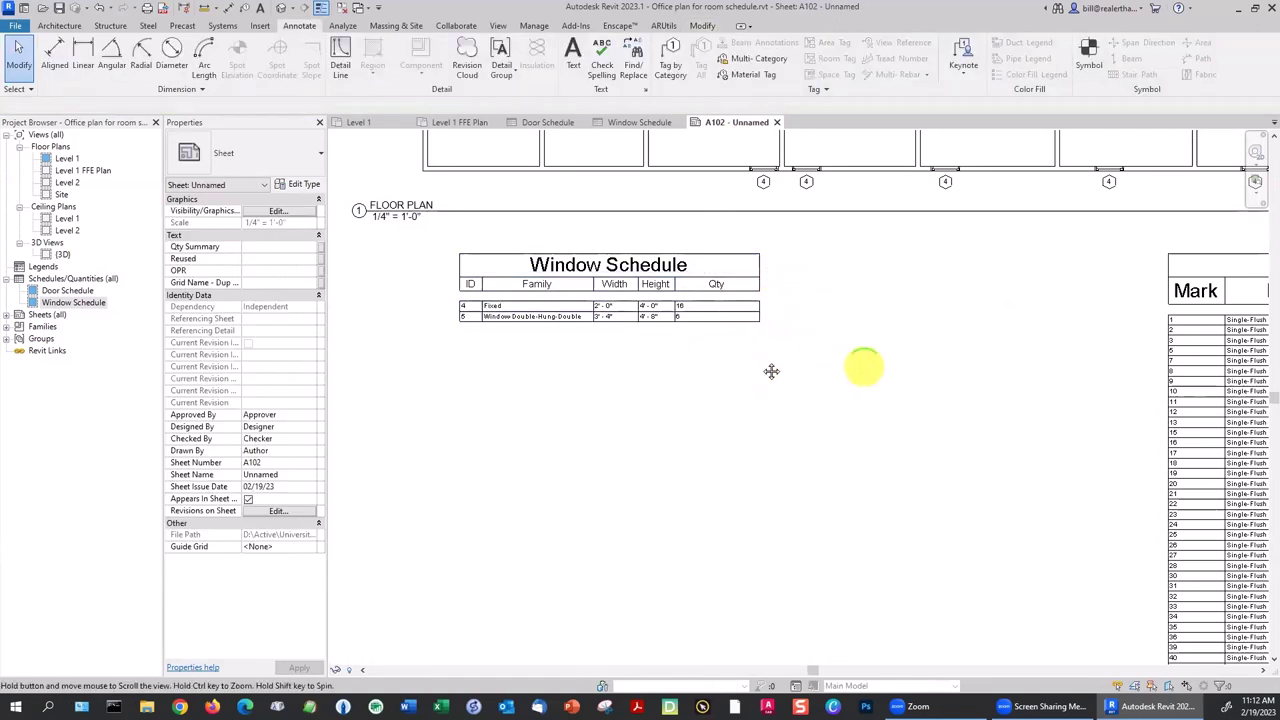
middle_click_drag(771, 371, 517, 372)
scroll(731, 289, "up", 1)
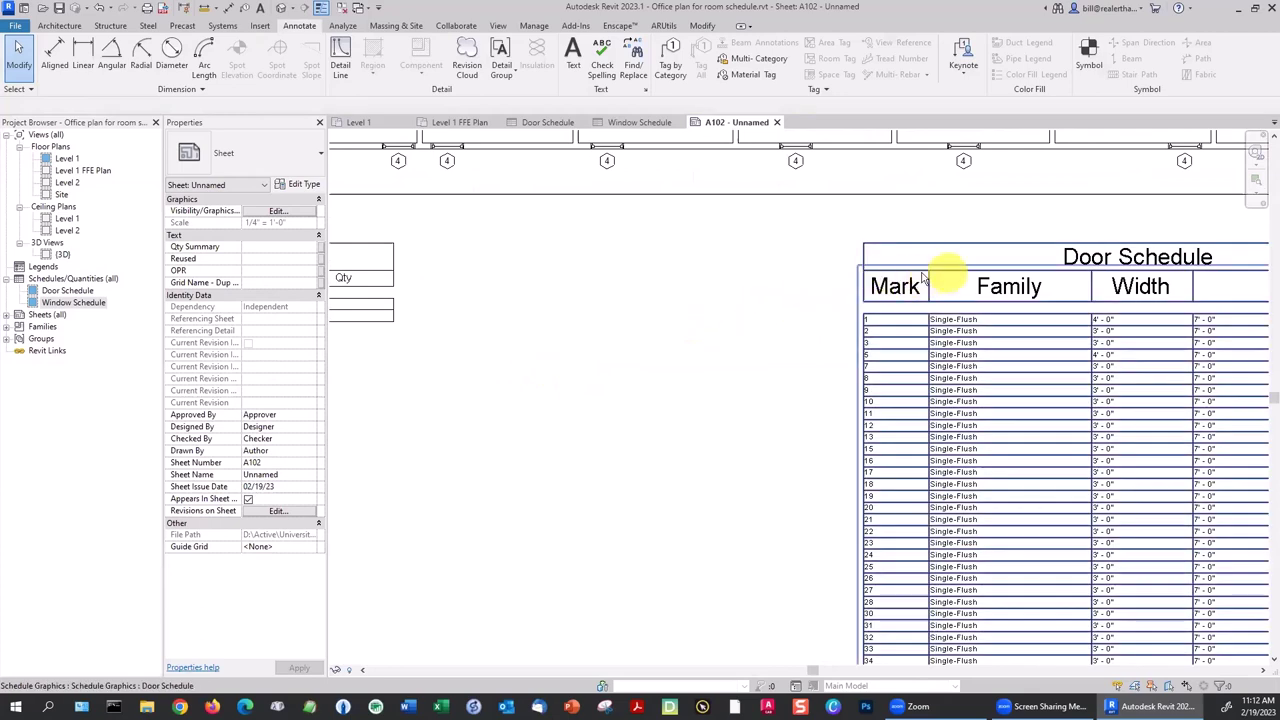
scroll(922, 290, "down", 3)
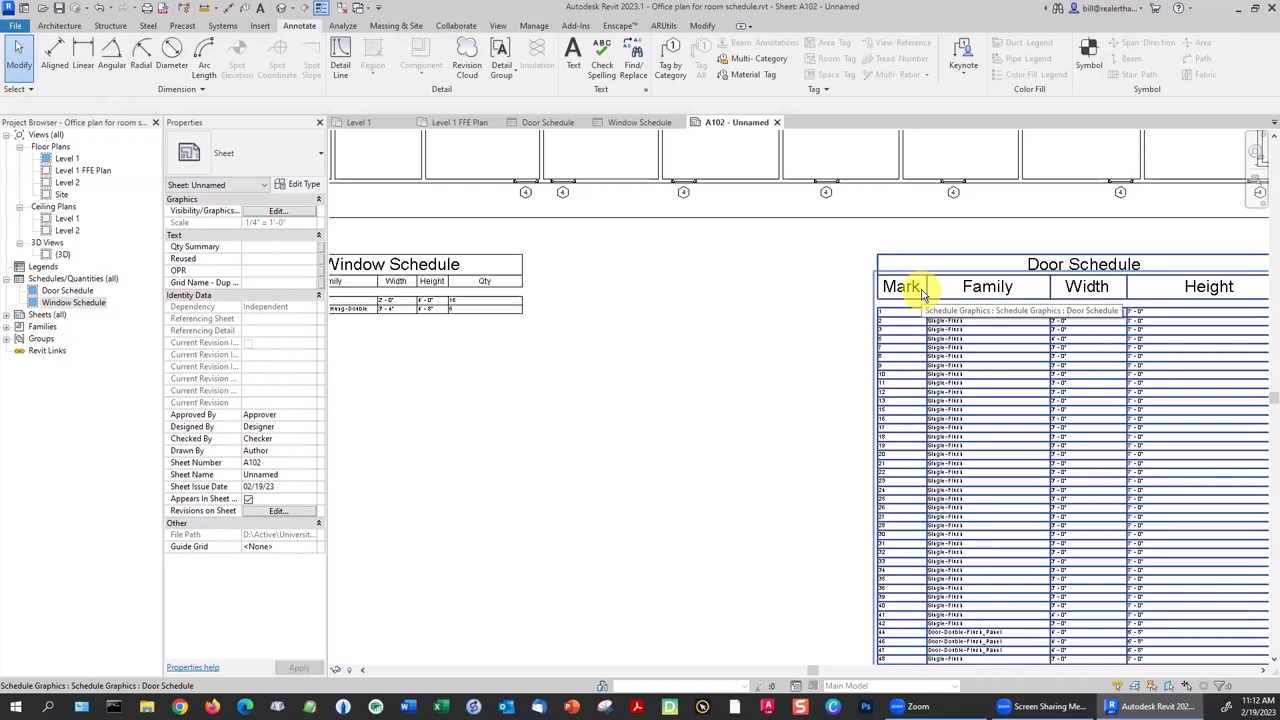
Open the Door Schedule view and change its header text from 1/4" to 1/8" Arial.
double_click(62, 291)
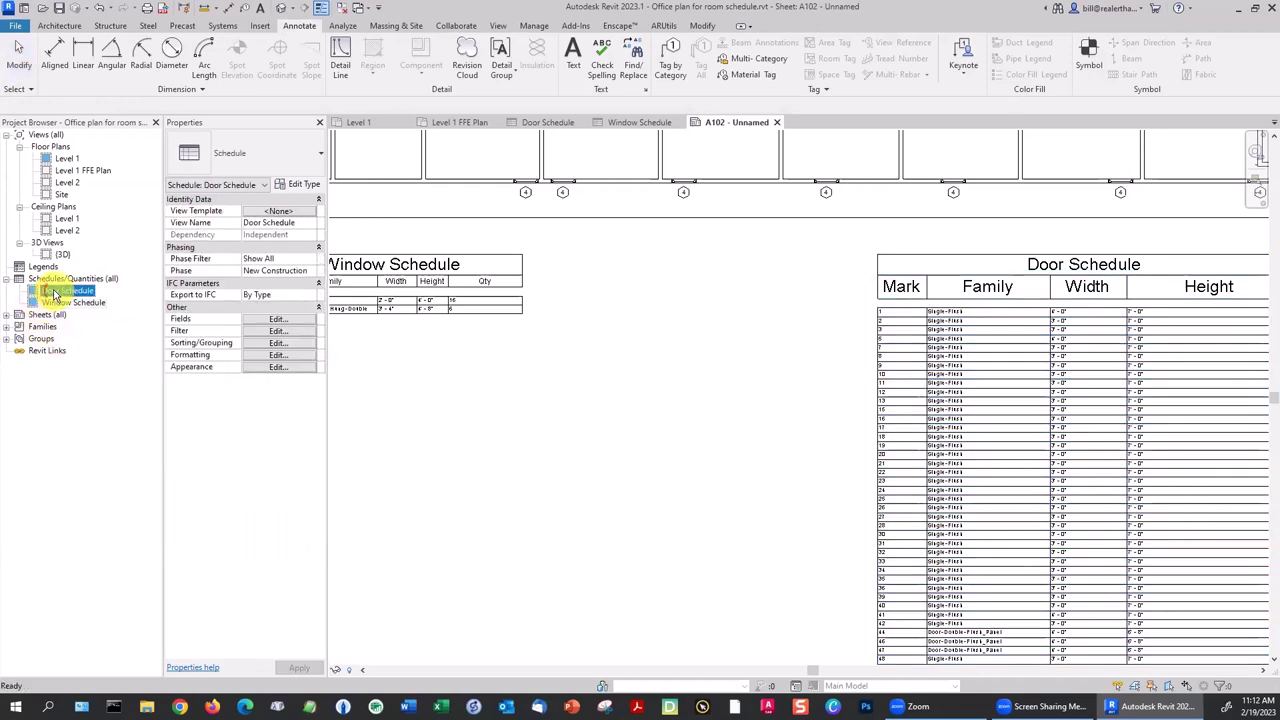
left_click(276, 368)
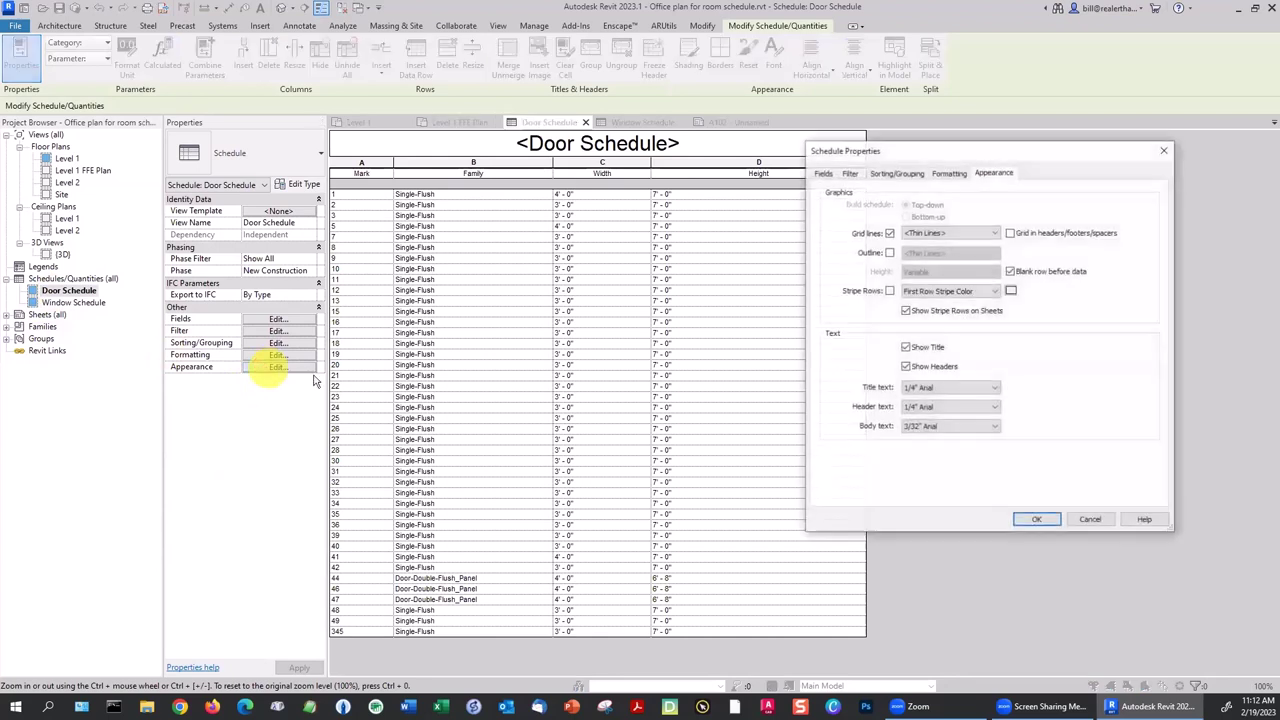
left_click(953, 408)
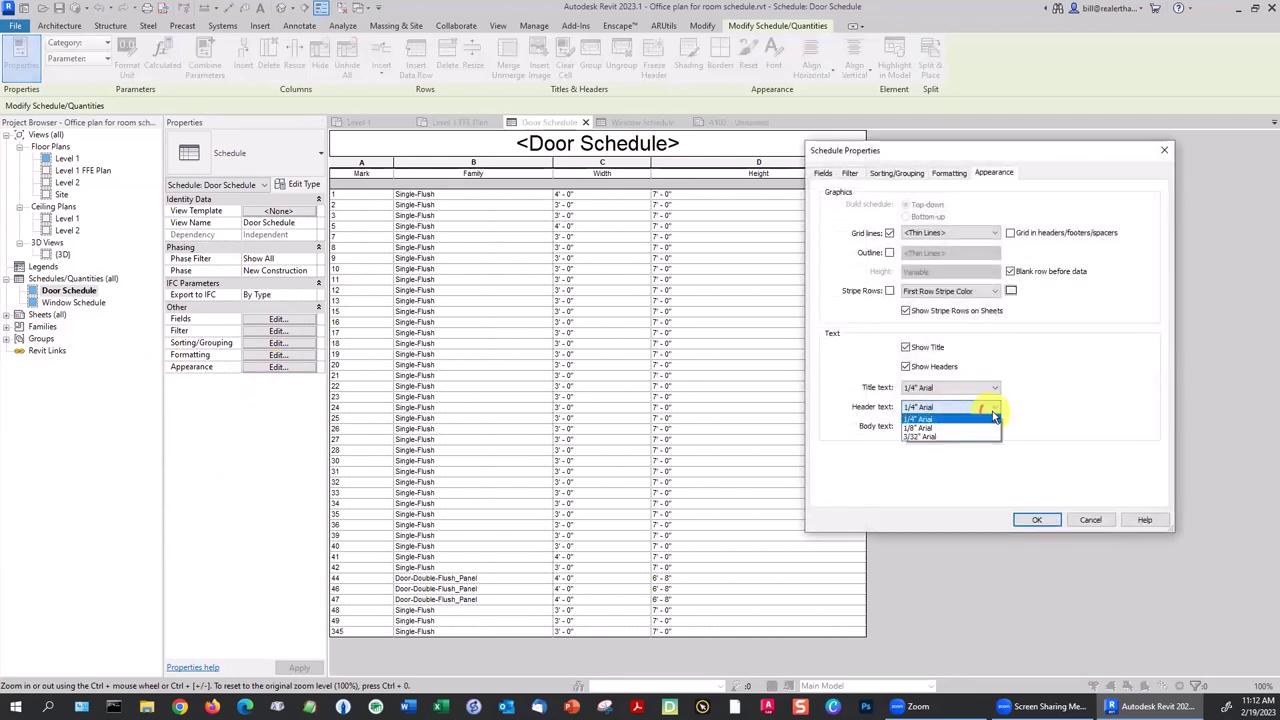
left_click(928, 426)
left_click(1036, 520)
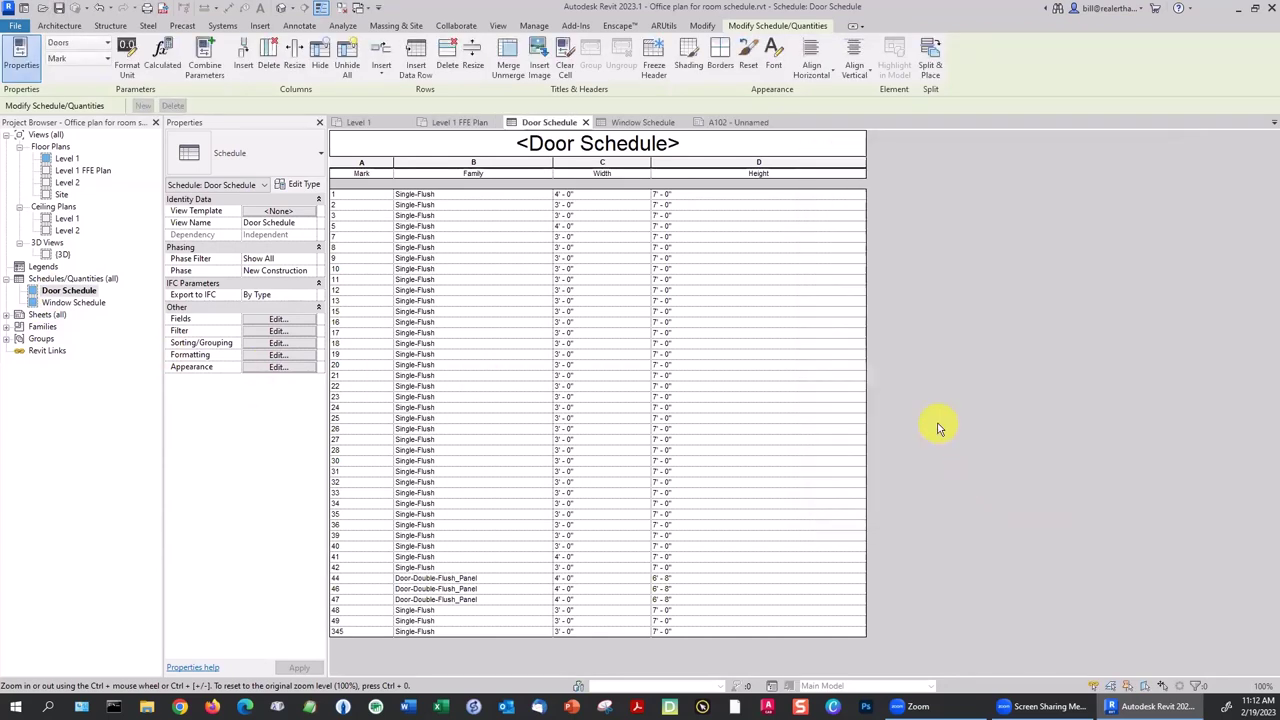
On sheet A102, narrow the Door Schedule's Family, Width and Height columns.
left_click(739, 122)
scroll(555, 260, "down", 3)
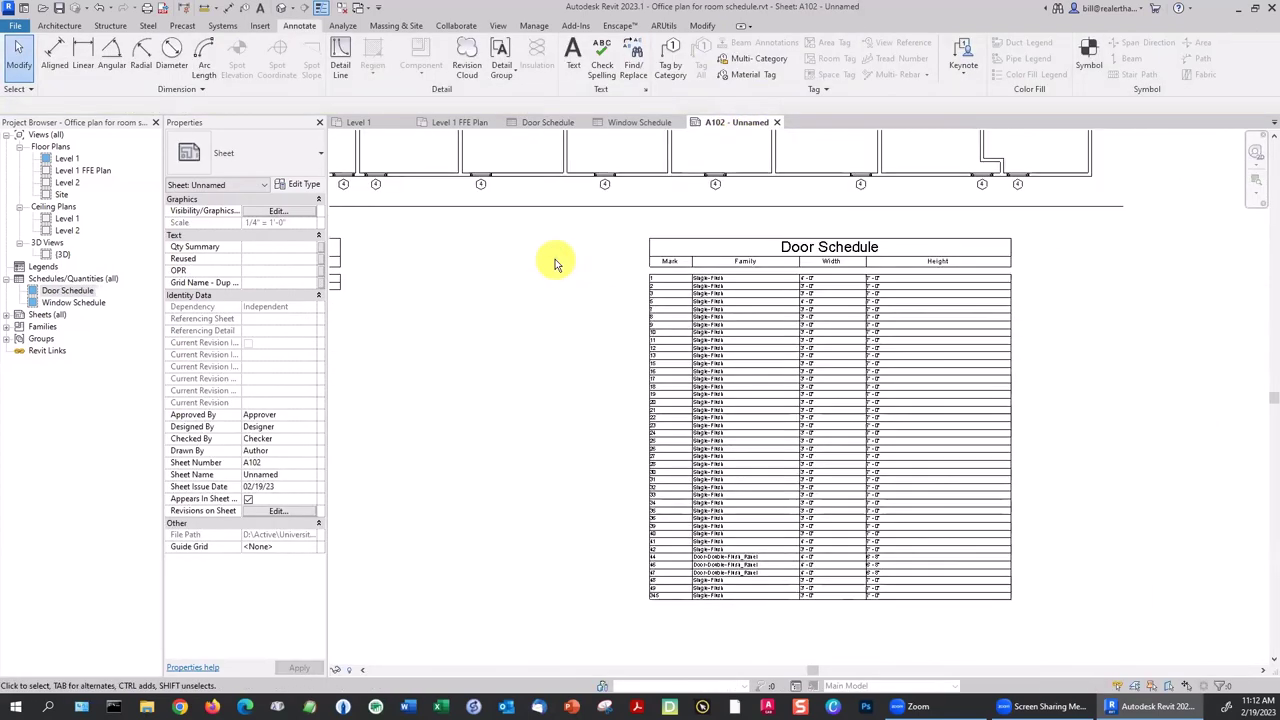
scroll(600, 255, "up", 2)
scroll(711, 243, "up", 1)
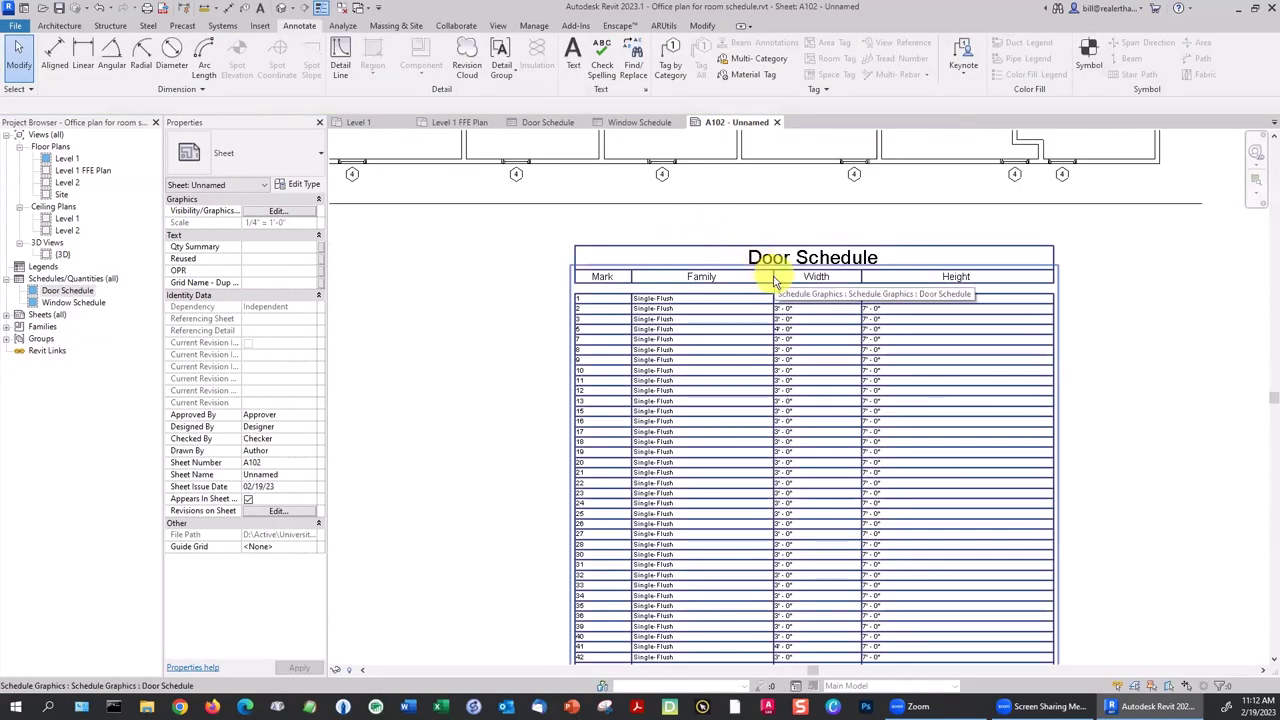
left_click(772, 281)
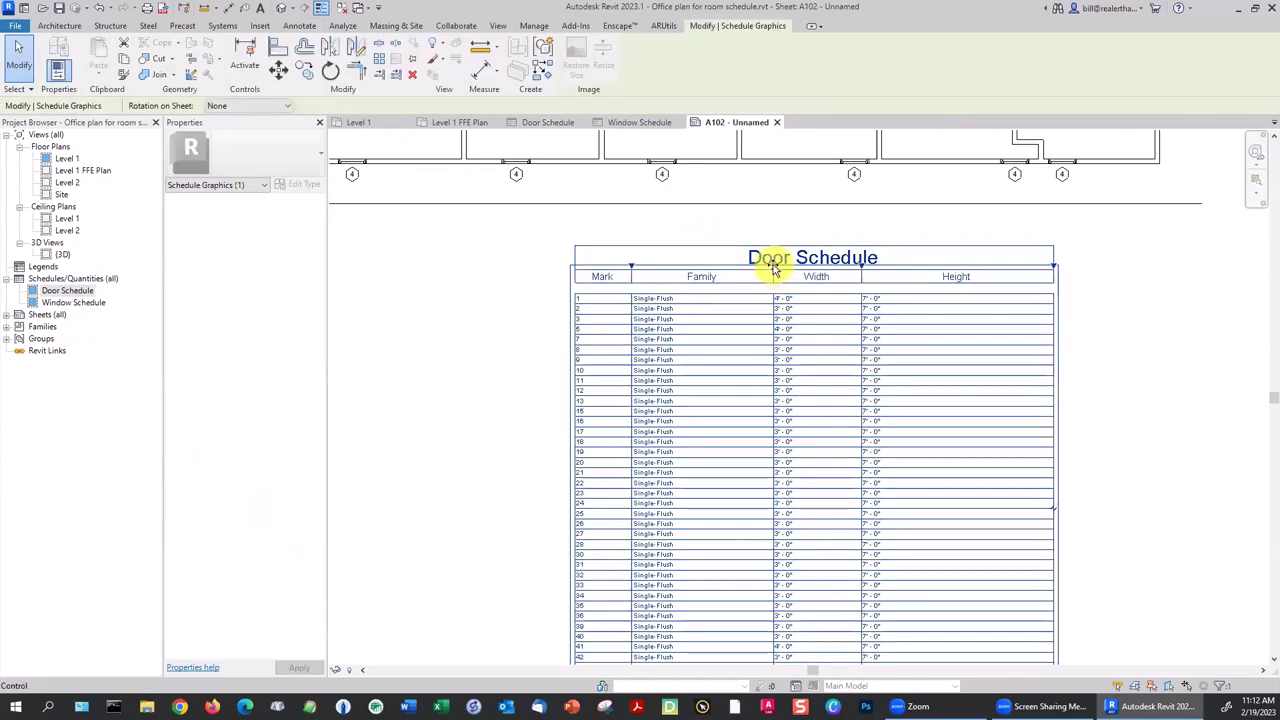
left_click_drag(771, 268, 732, 268)
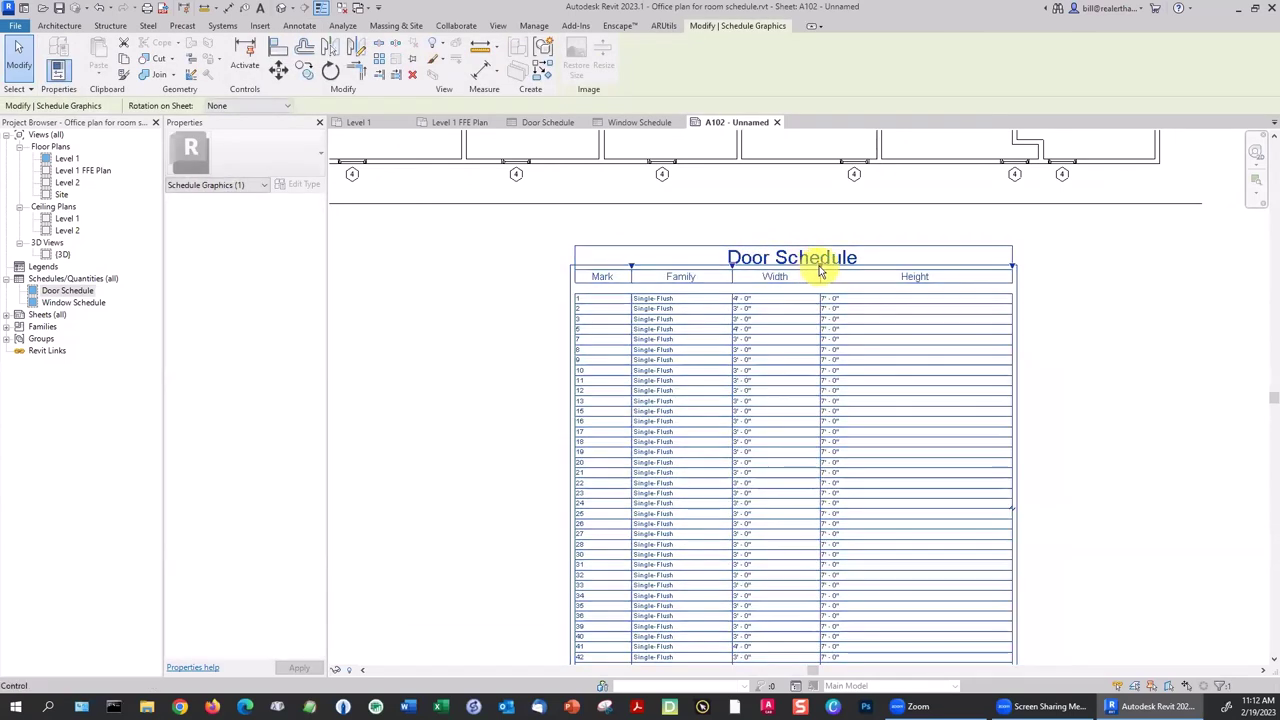
left_click_drag(820, 265, 776, 268)
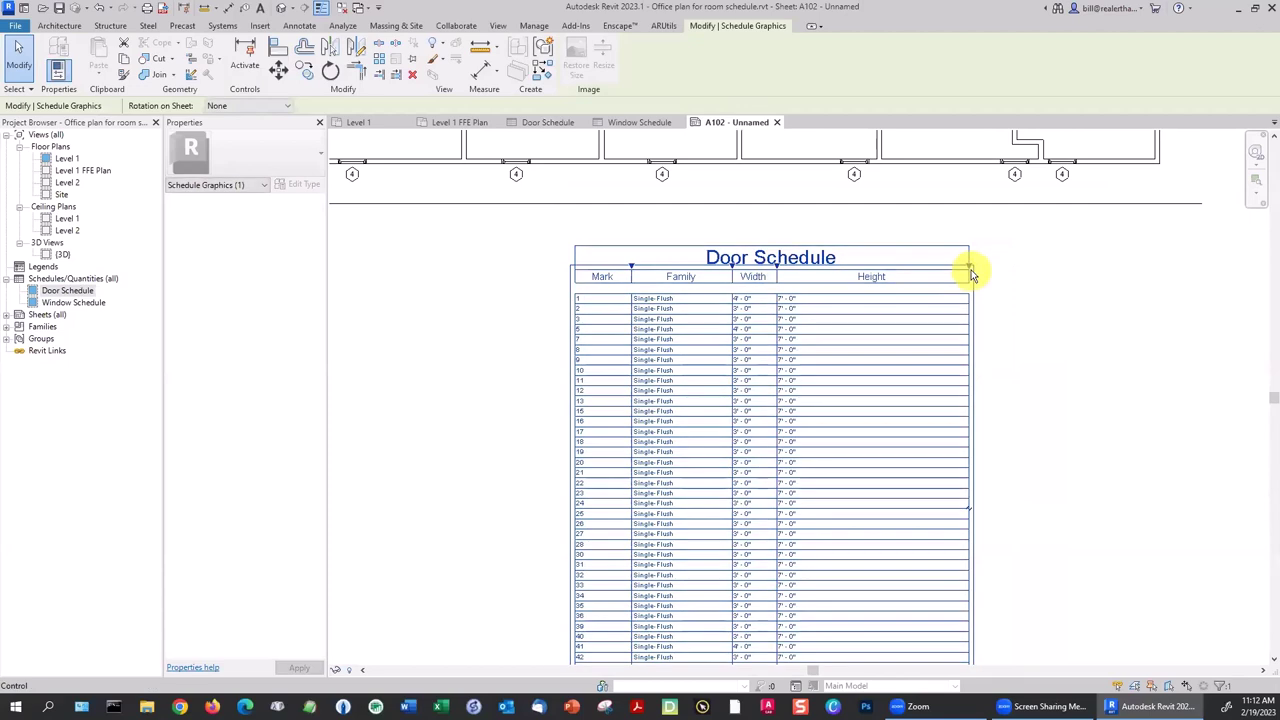
left_click_drag(963, 267, 843, 288)
left_click(997, 317)
scroll(949, 329, "down", 3)
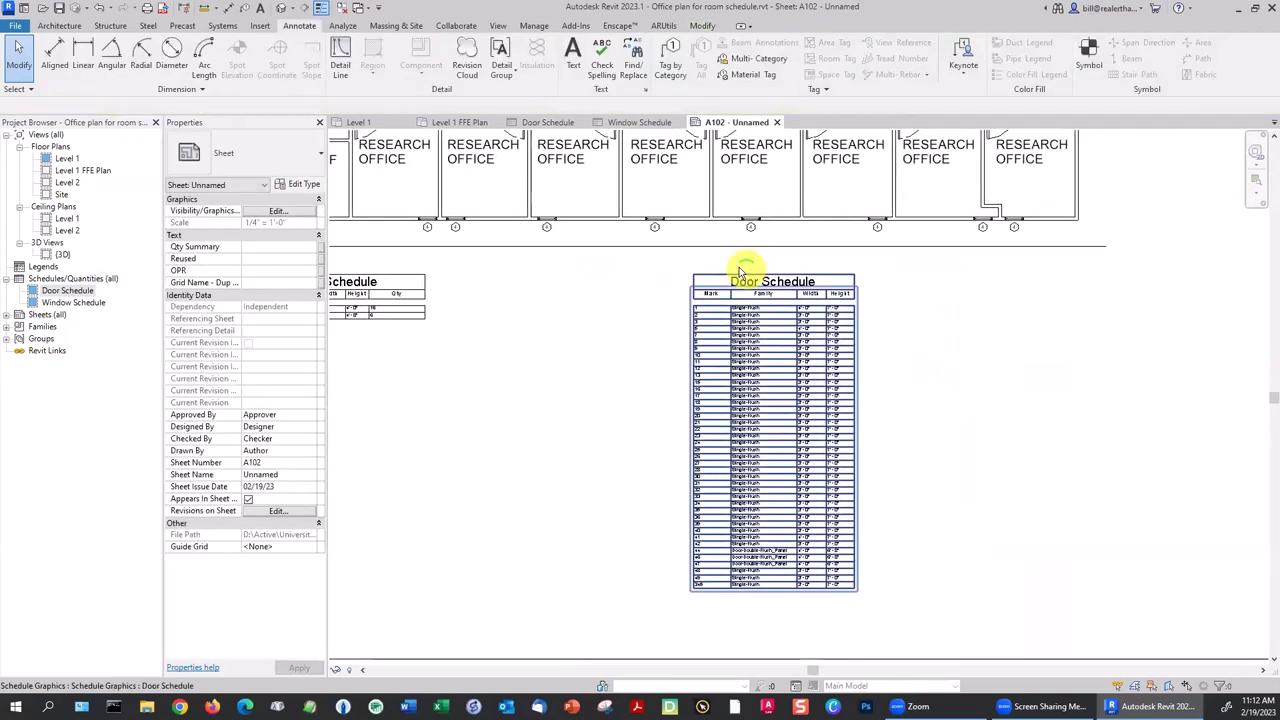
left_click(732, 298)
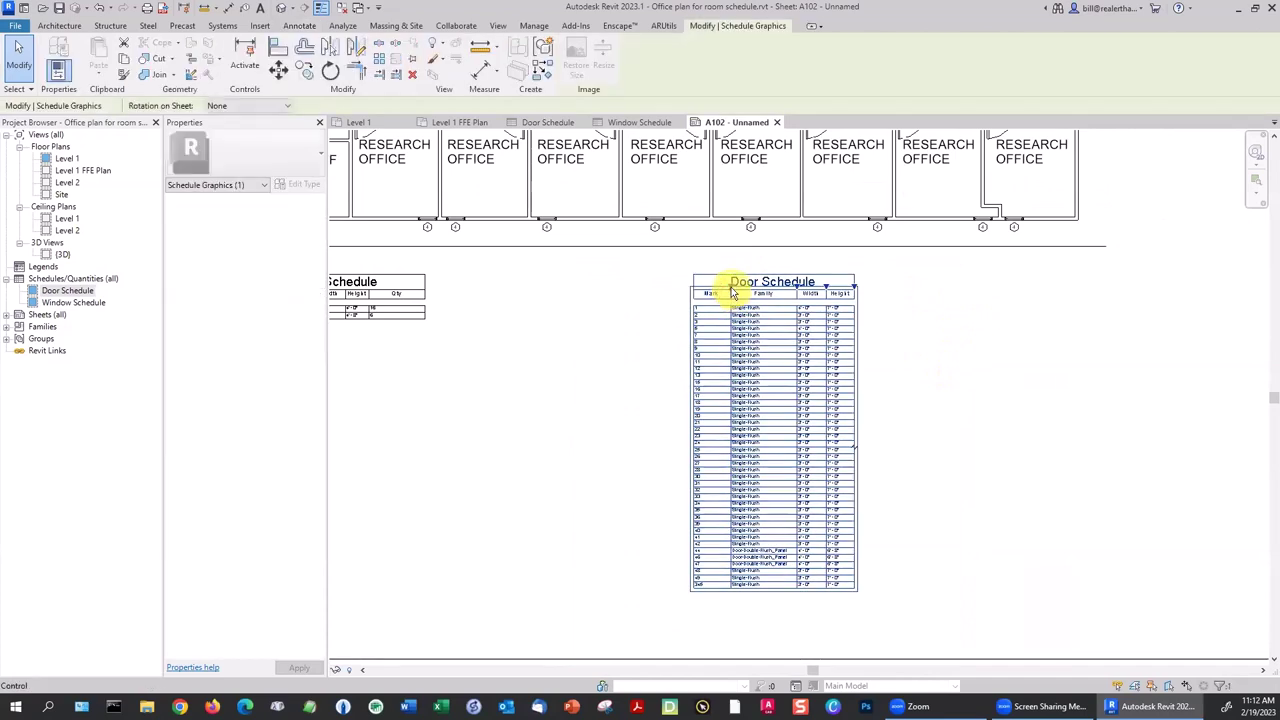
left_click_drag(714, 286, 708, 279)
left_click(648, 310)
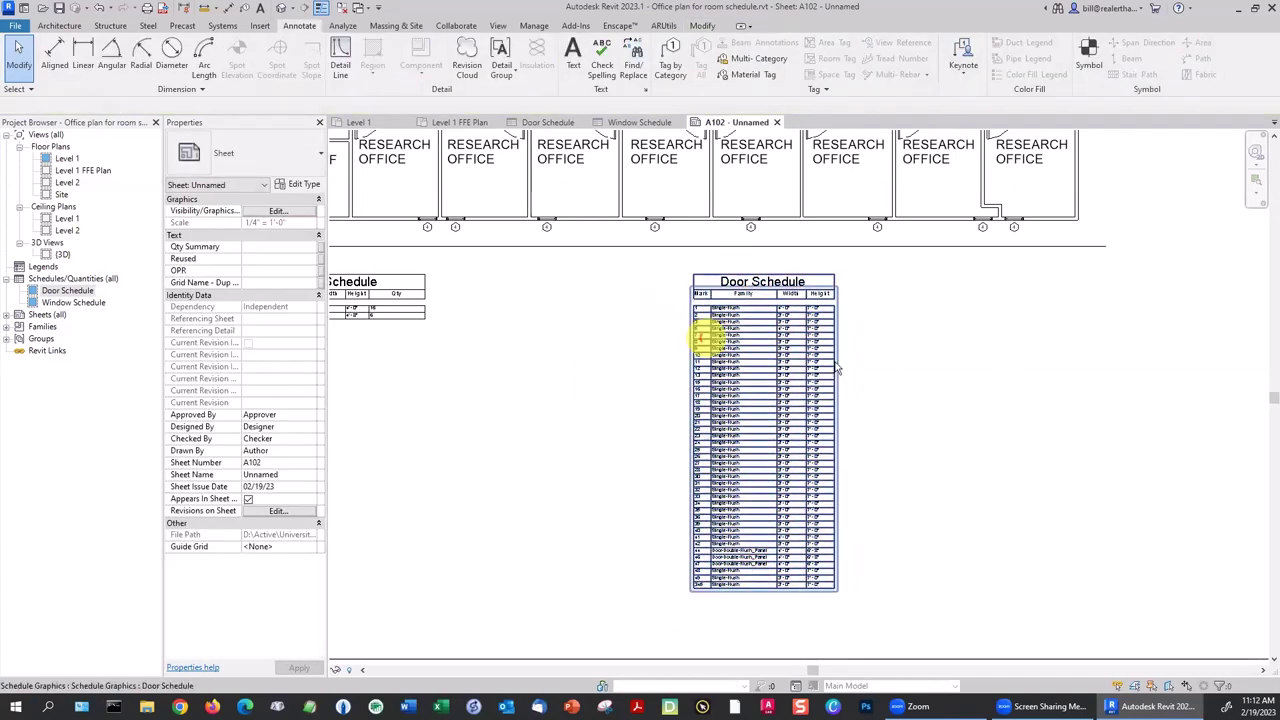
Move the Door Schedule to the sheet's top right, with the Window Schedule just beneath it.
scroll(866, 342, "down", 4)
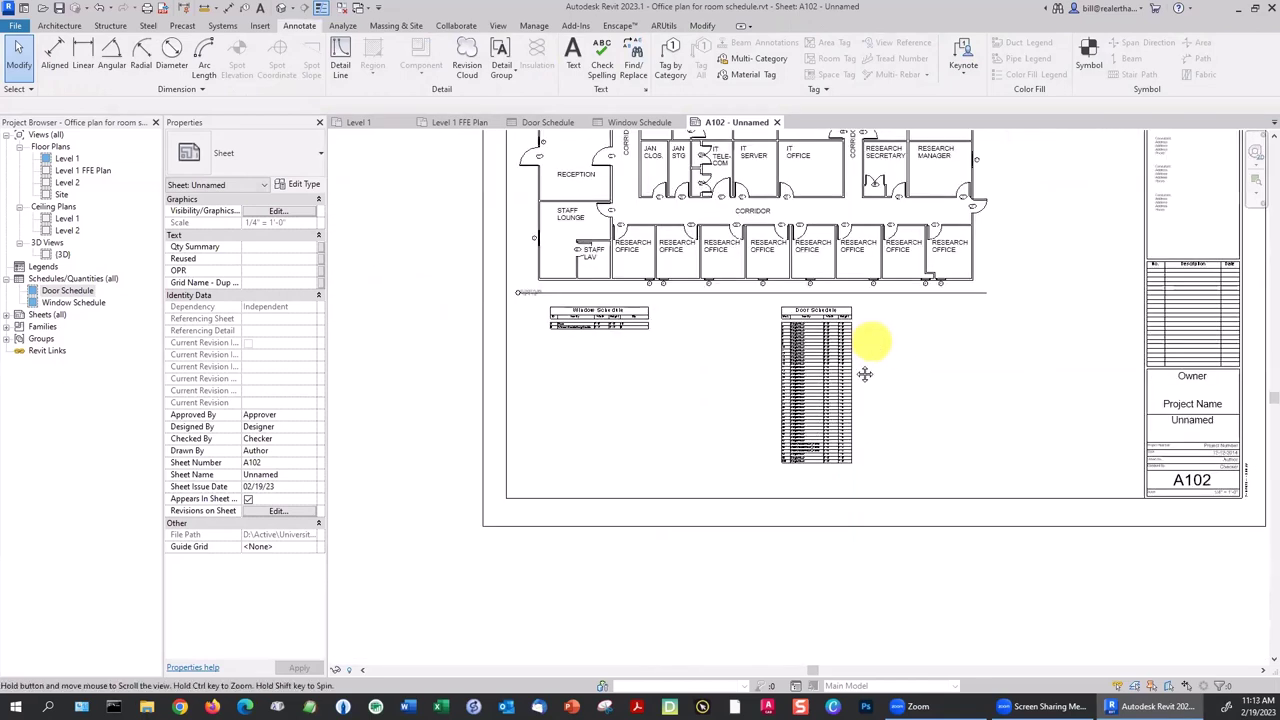
scroll(866, 374, "up", 4)
left_click(614, 491)
left_click_drag(614, 491, 880, 177)
mouse_move(414, 438)
left_mouse_down()
mouse_move(926, 371)
mouse_move(893, 292)
left_mouse_up()
left_click(891, 374)
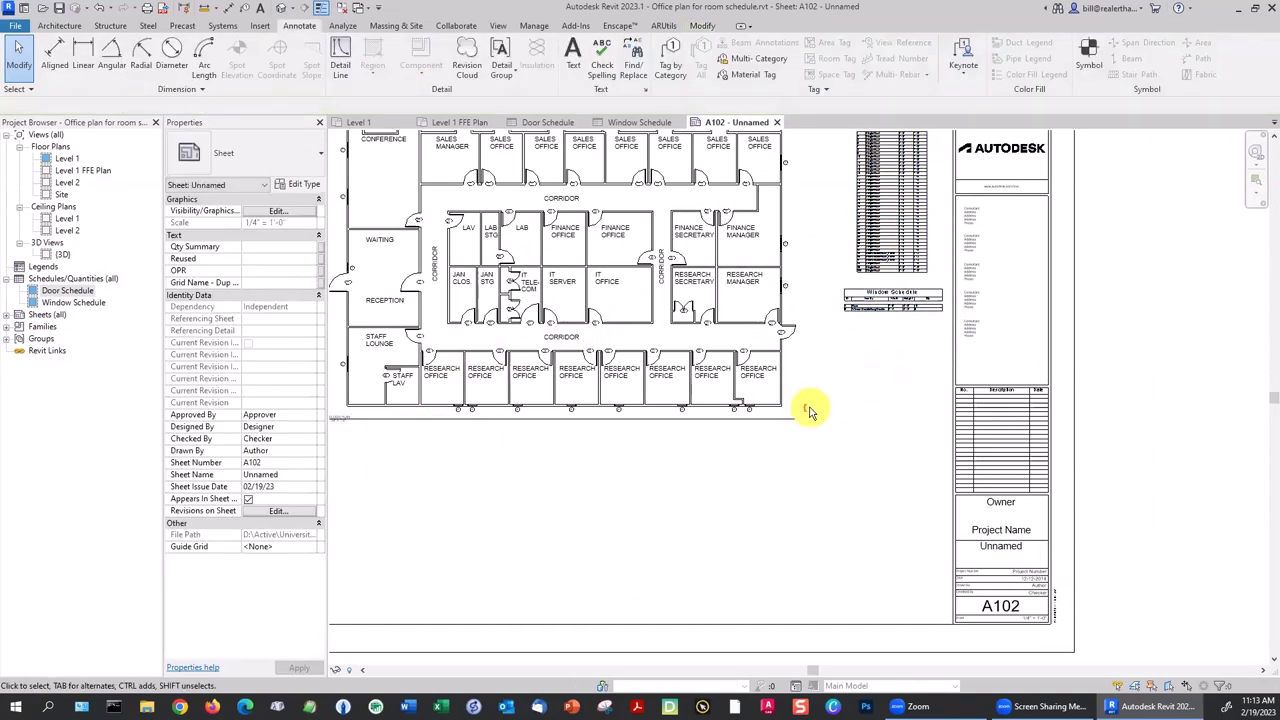
scroll(810, 410, "down", 3)
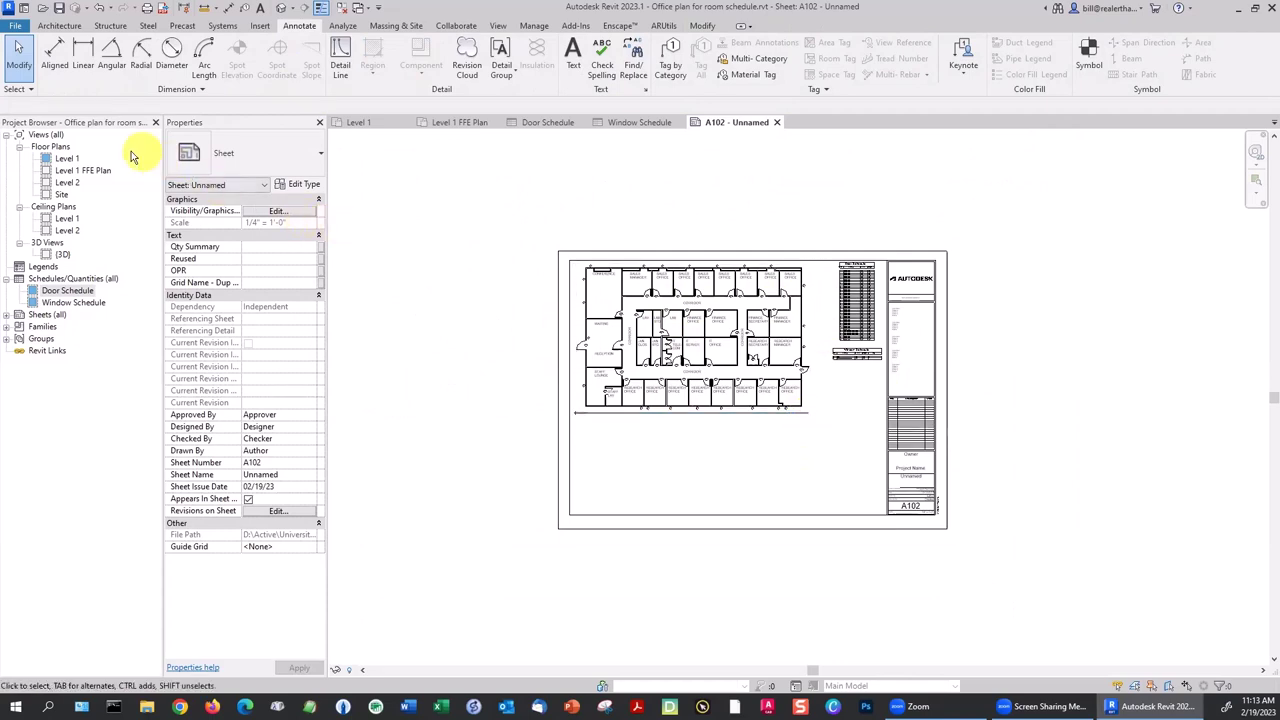
Open the Level 1 floor plan and place a tagged room inside the Conference space.
double_click(68, 158)
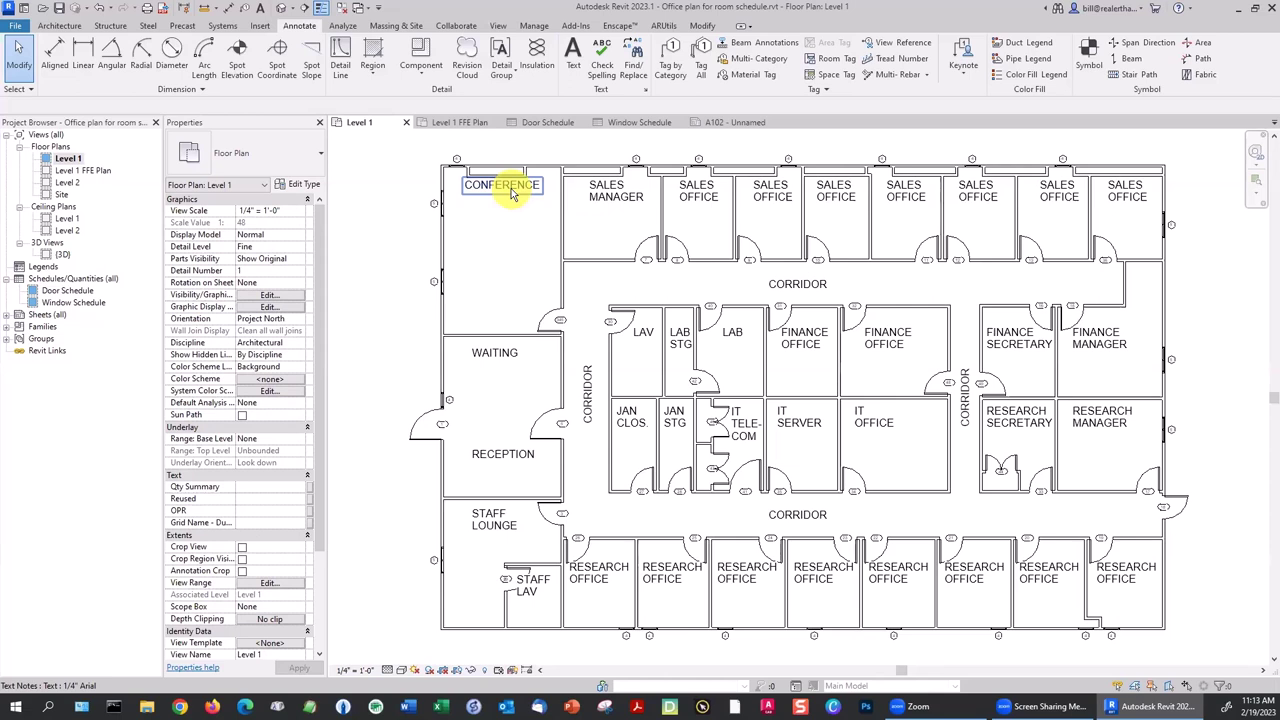
left_click(58, 27)
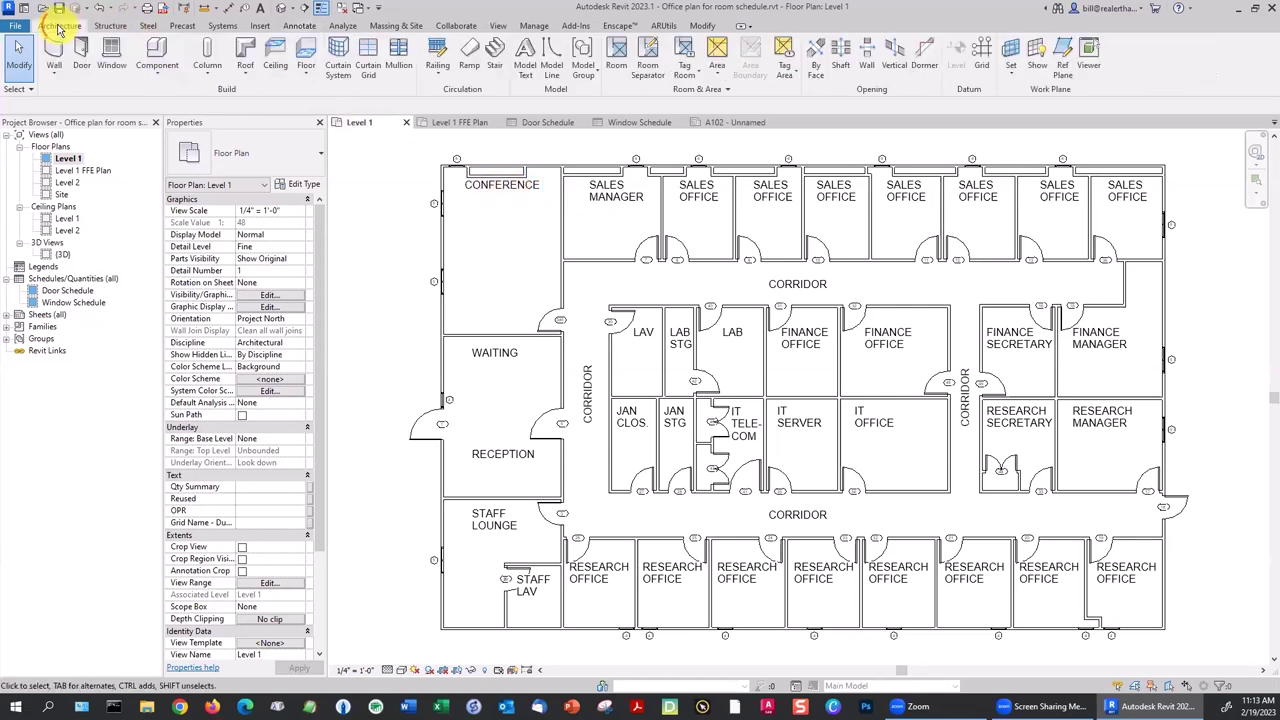
left_click(618, 72)
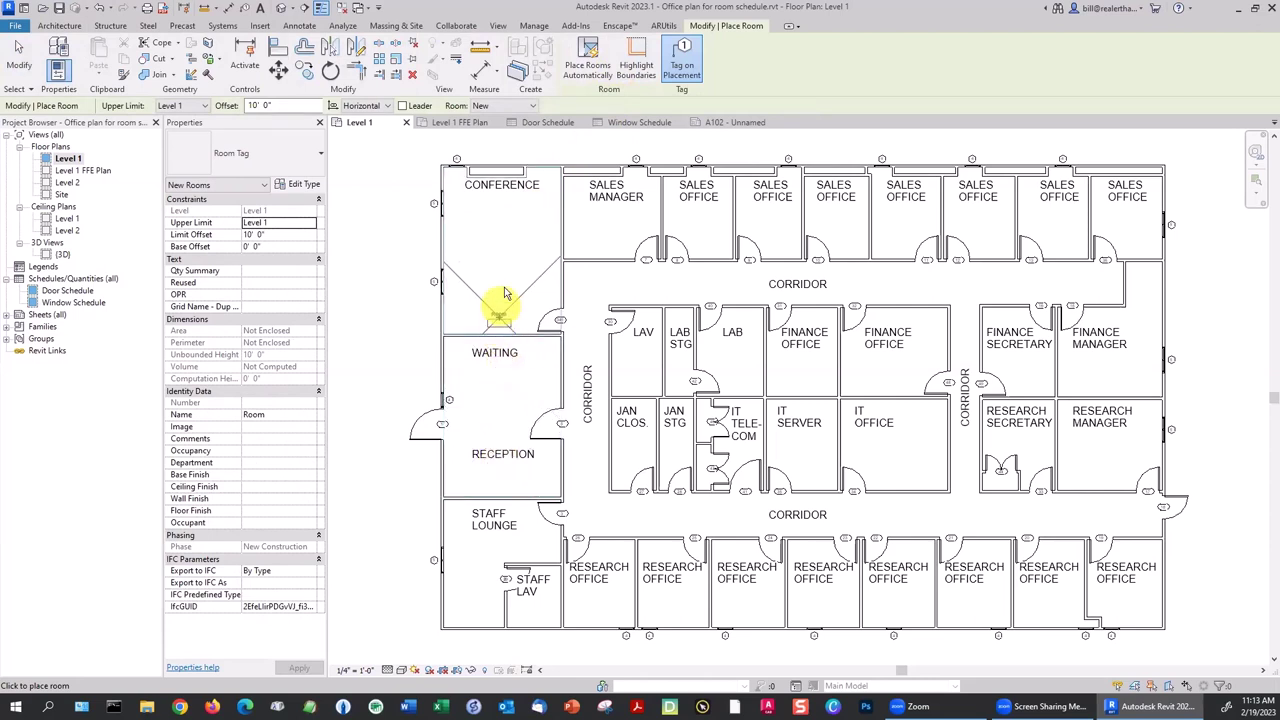
left_click(503, 253)
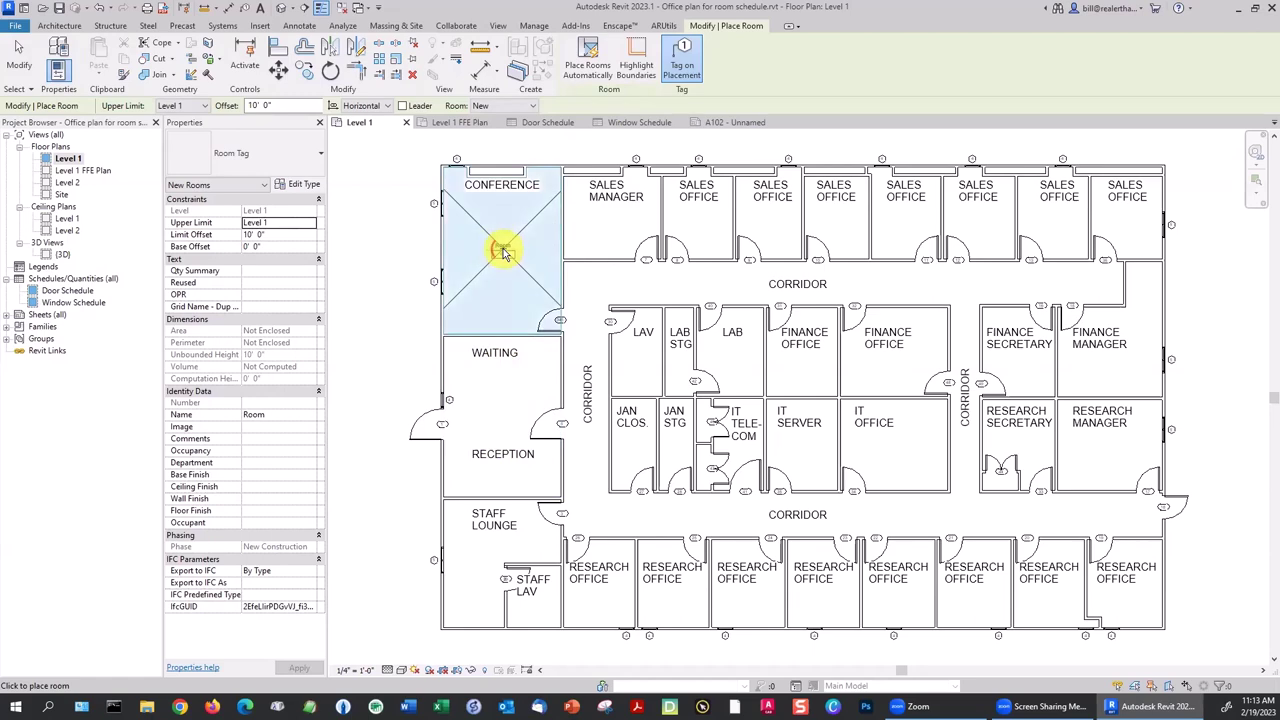
key("Escape")
key("Escape")
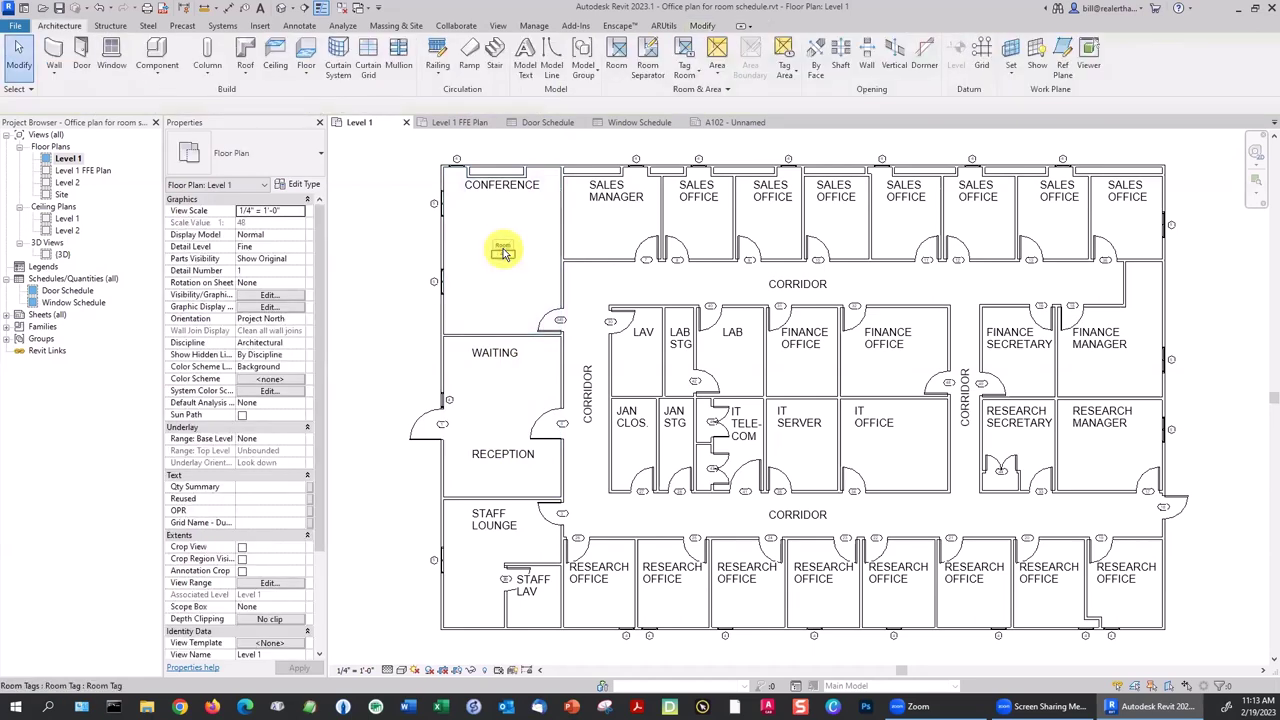
scroll(503, 253, "up", 8)
Change the Conference room's tag number to 102.
double_click(515, 287)
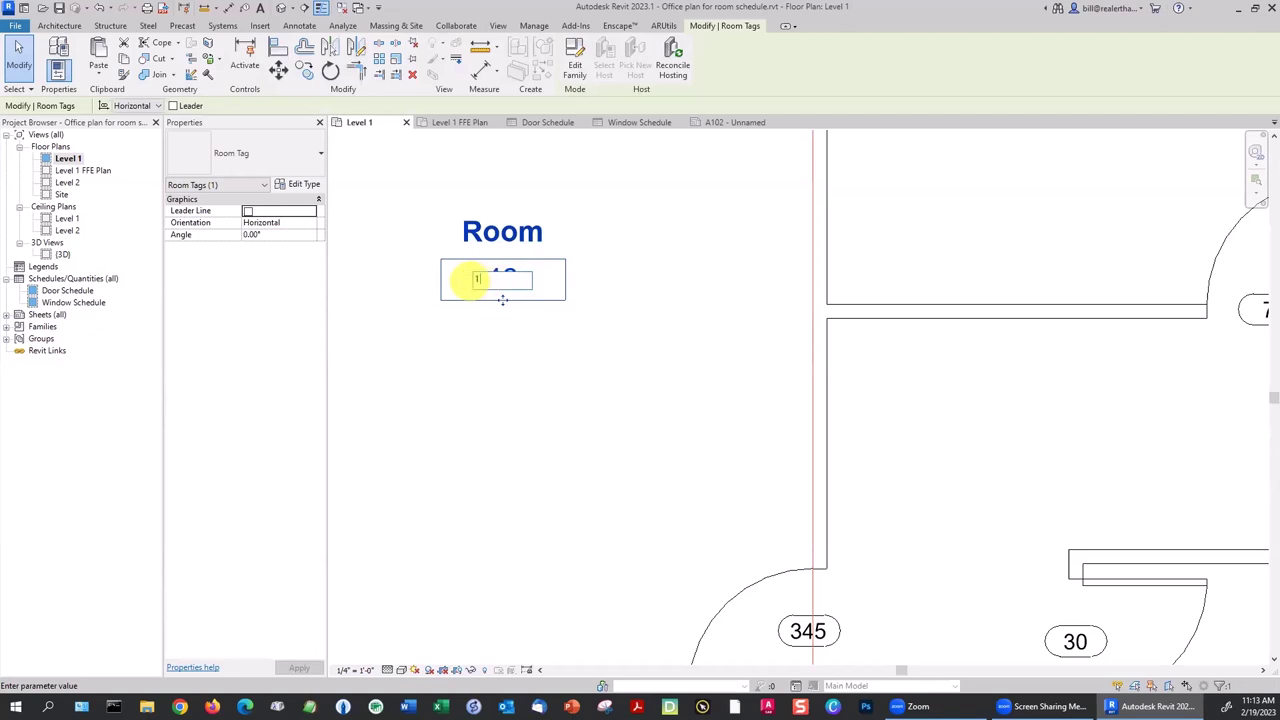
type("102")
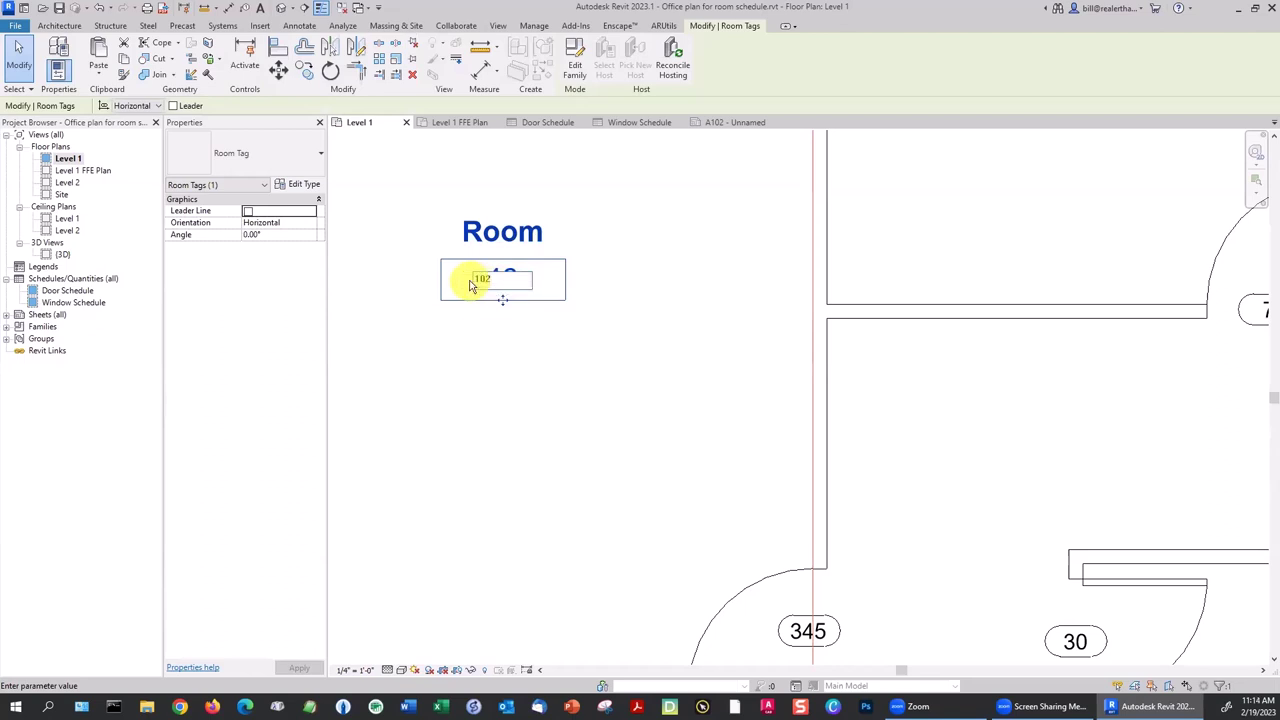
left_click(512, 340)
scroll(652, 348, "down", 2)
scroll(652, 348, "down", 3)
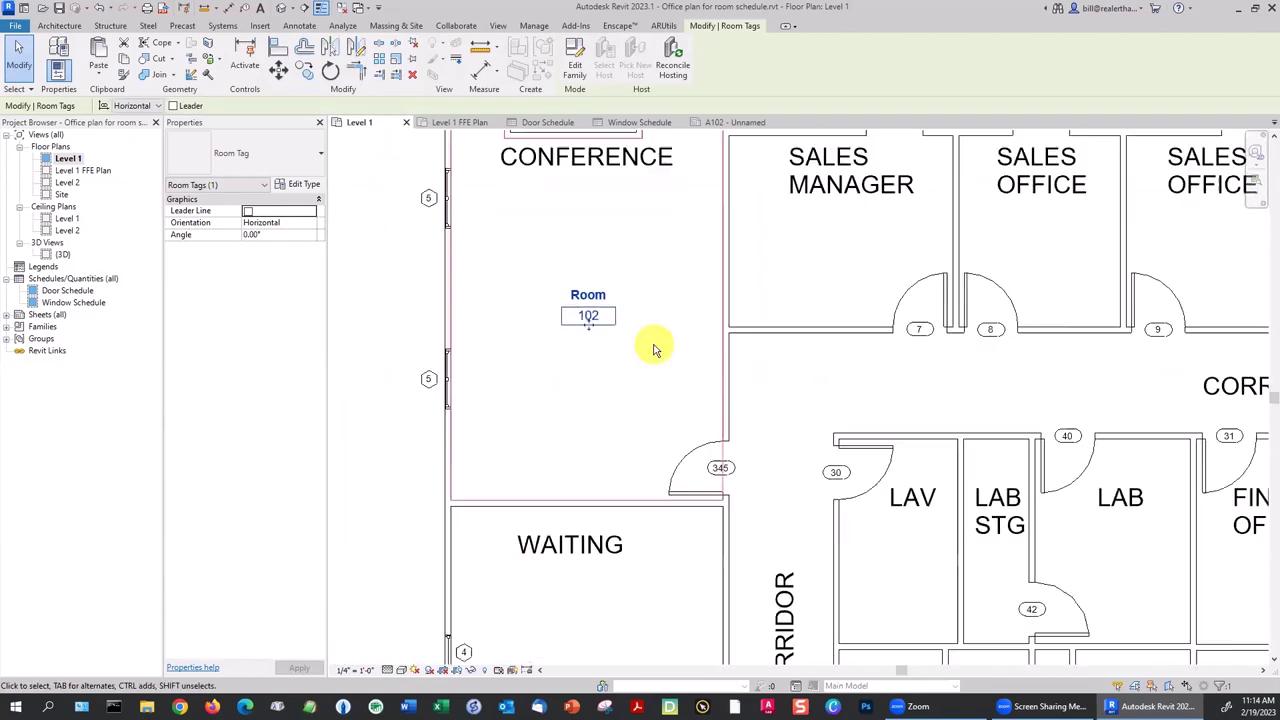
left_click(437, 331)
scroll(440, 337, "down", 1)
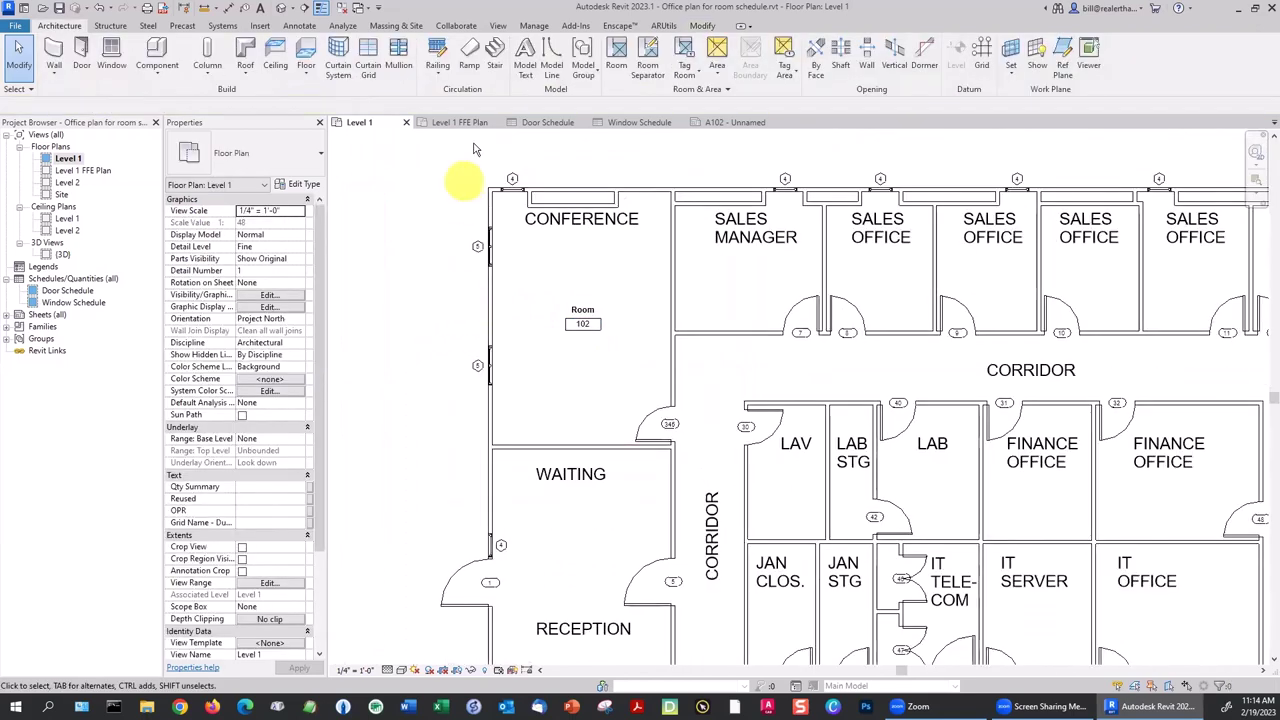
Place tagged rooms in the Sales Manager office and each Sales Office along the top row.
left_click(616, 55)
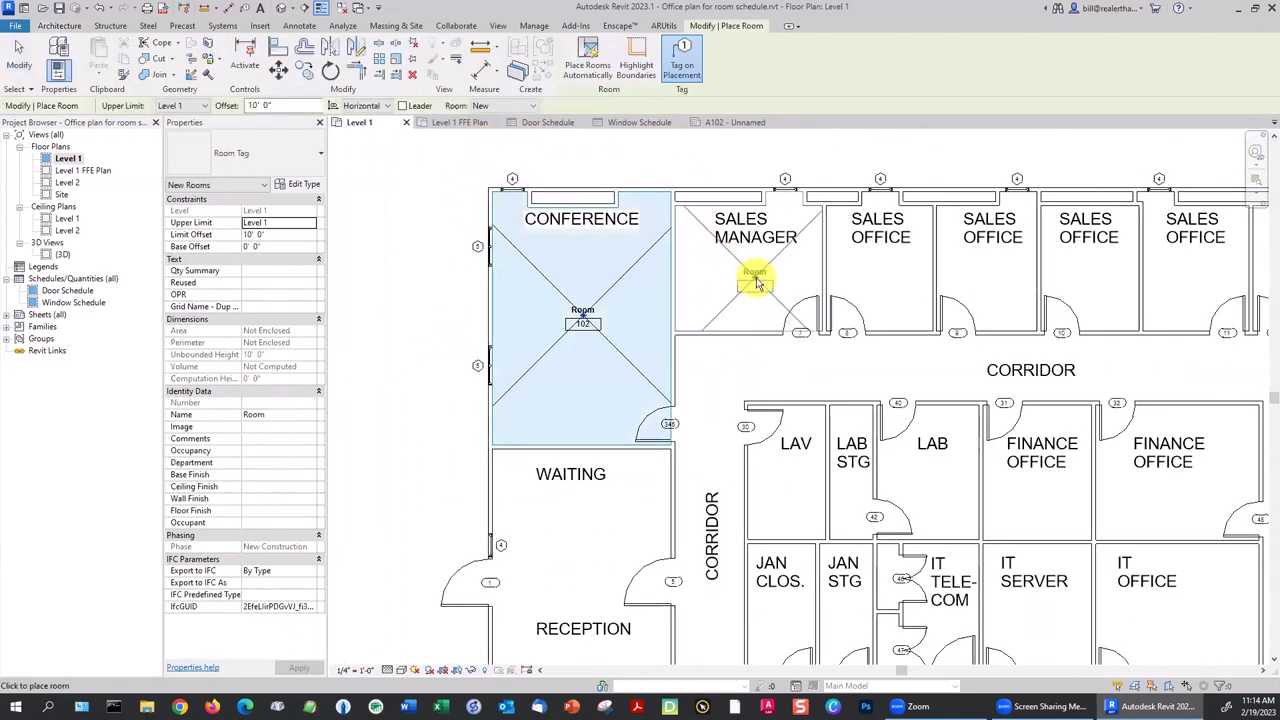
left_click(754, 279)
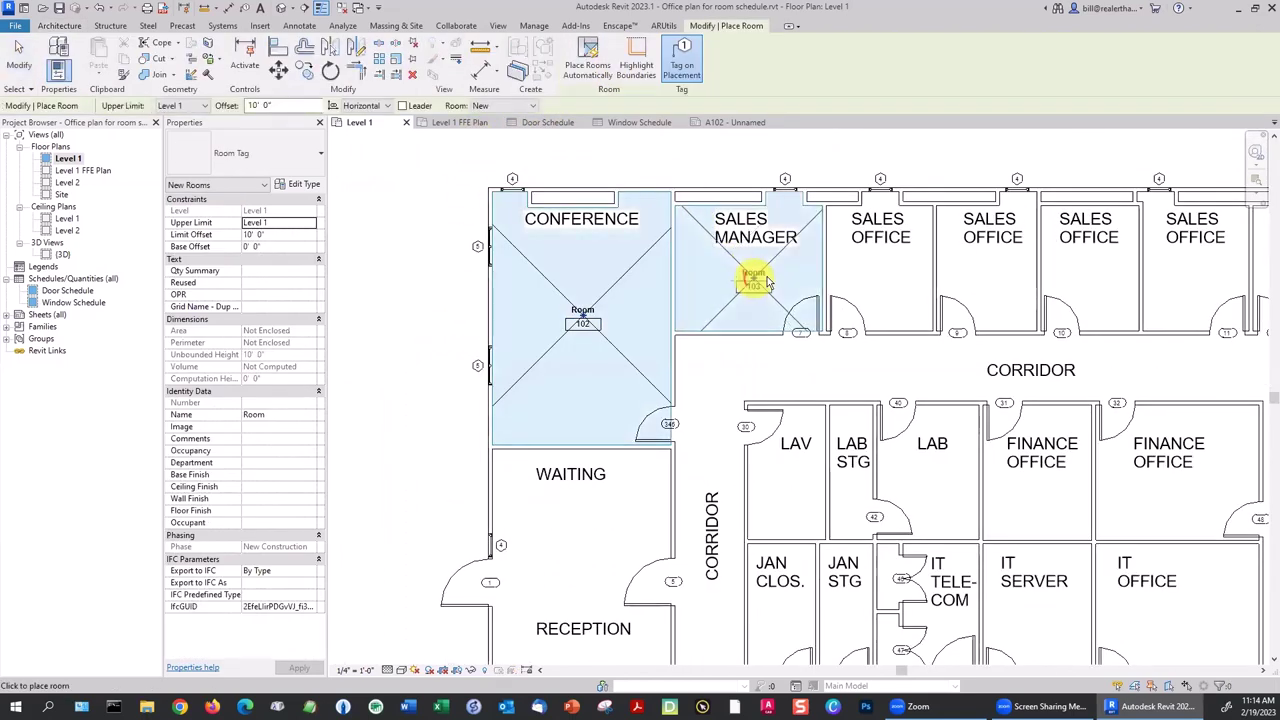
left_click(880, 282)
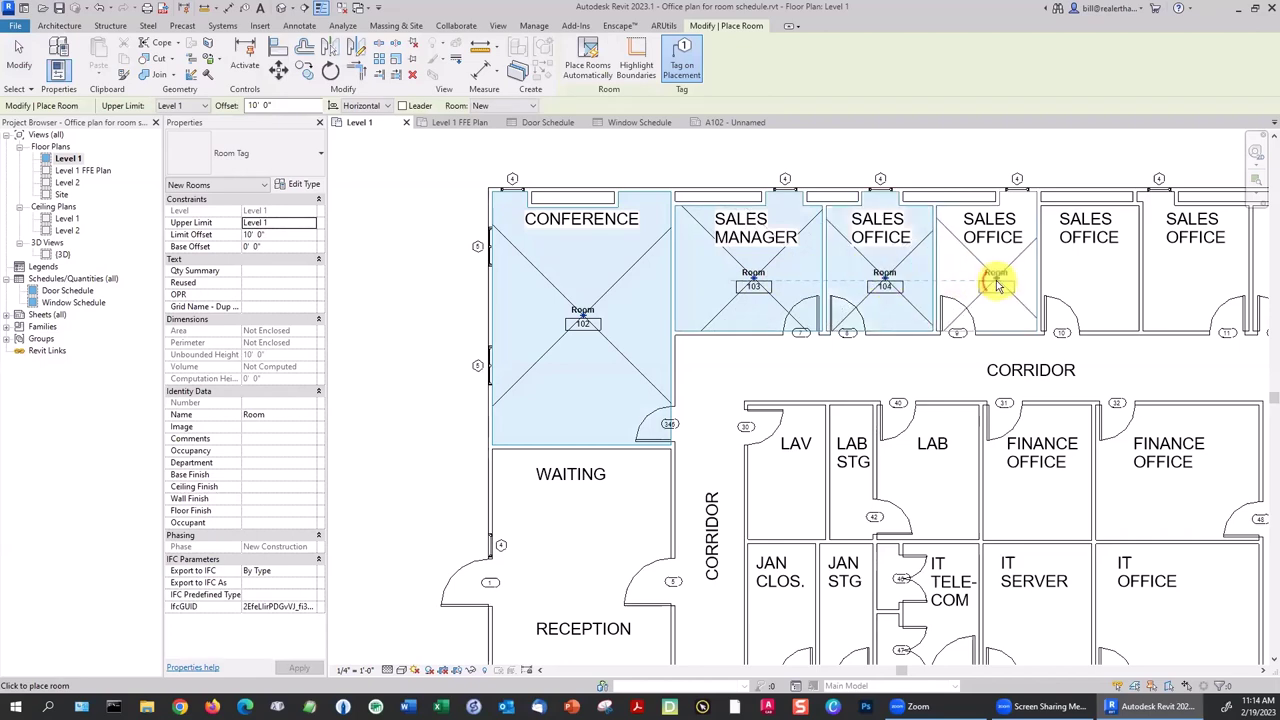
left_click(996, 285)
middle_click_drag(996, 285, 789, 286)
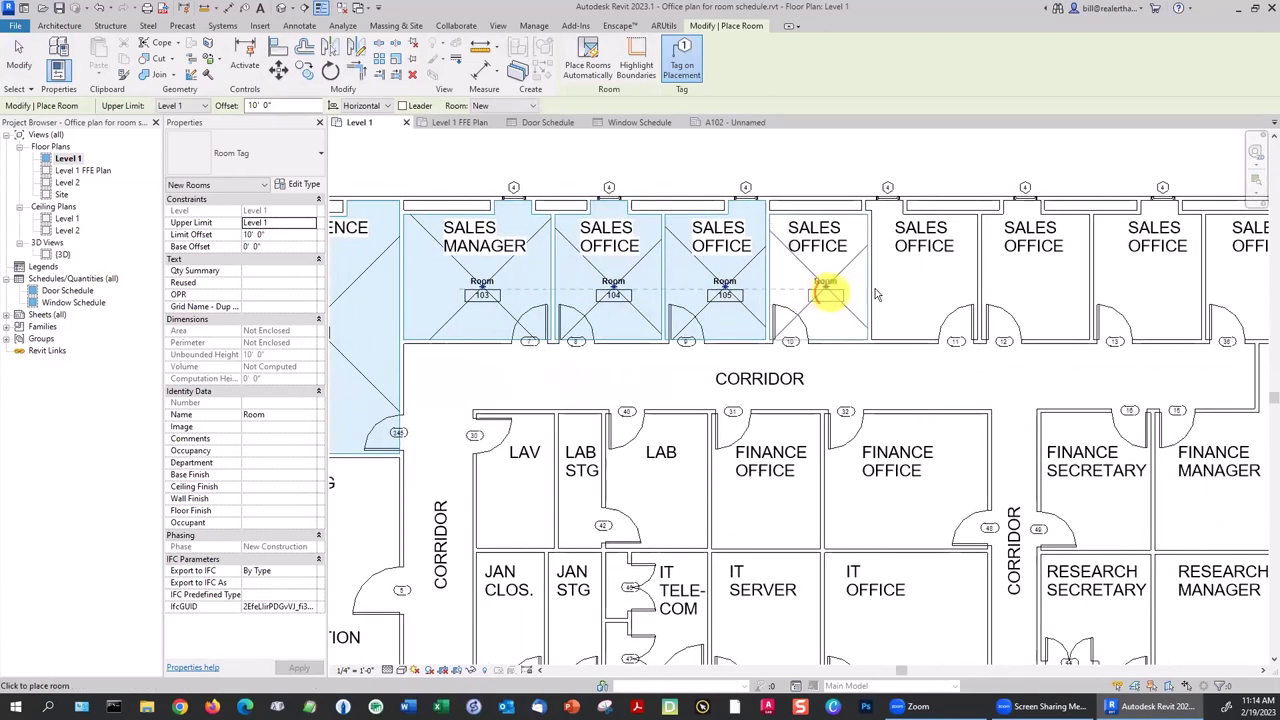
left_click(827, 292)
left_click(927, 285)
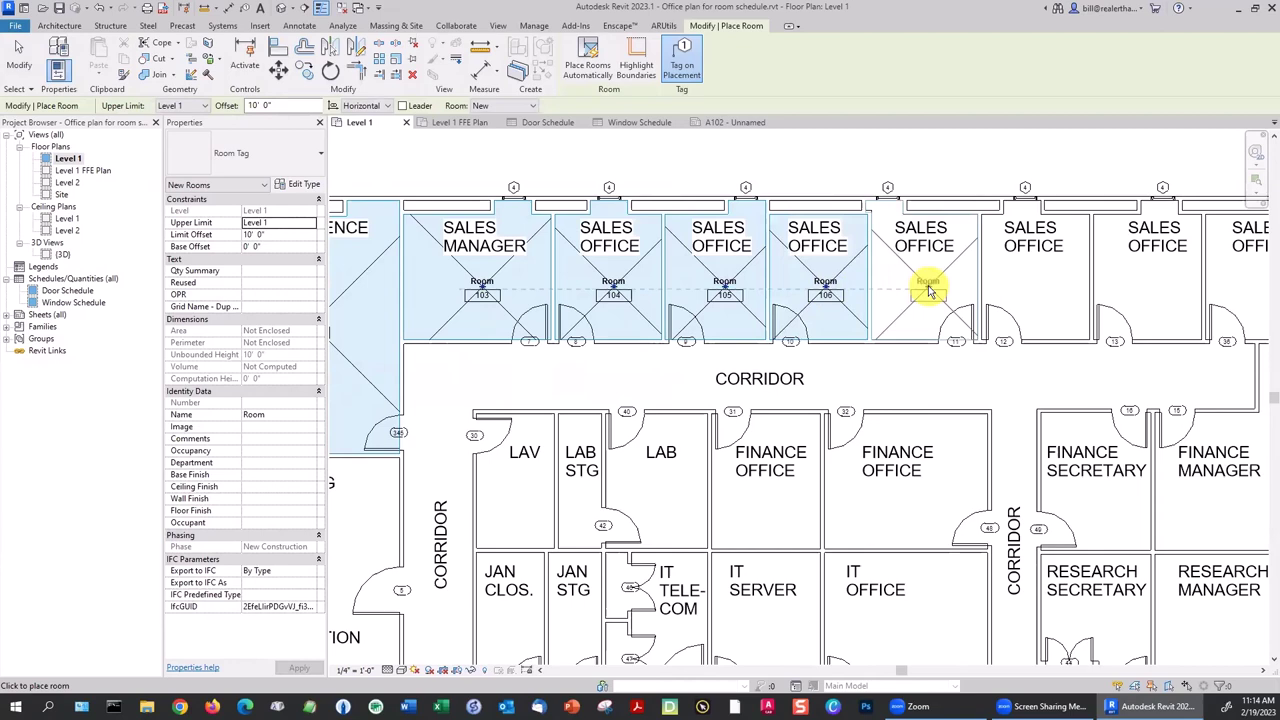
left_click(1040, 296)
scroll(1038, 290, "down", 4)
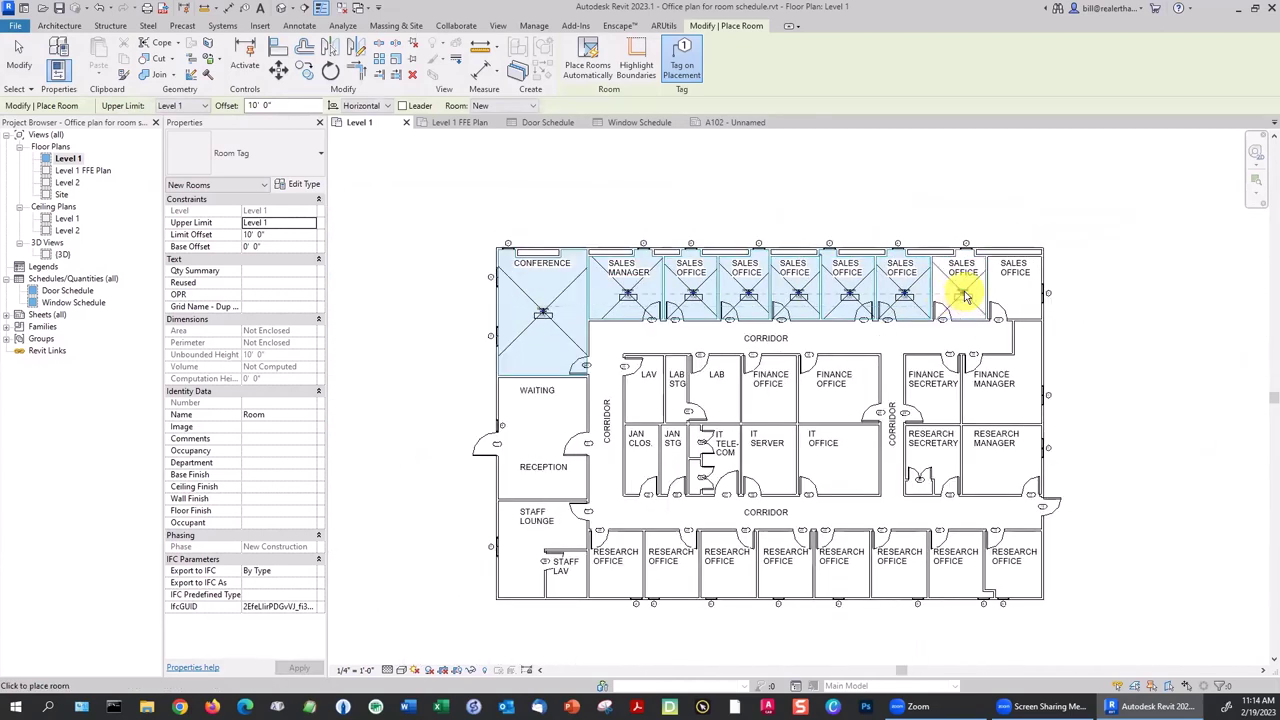
left_click(982, 283)
left_click(1015, 293)
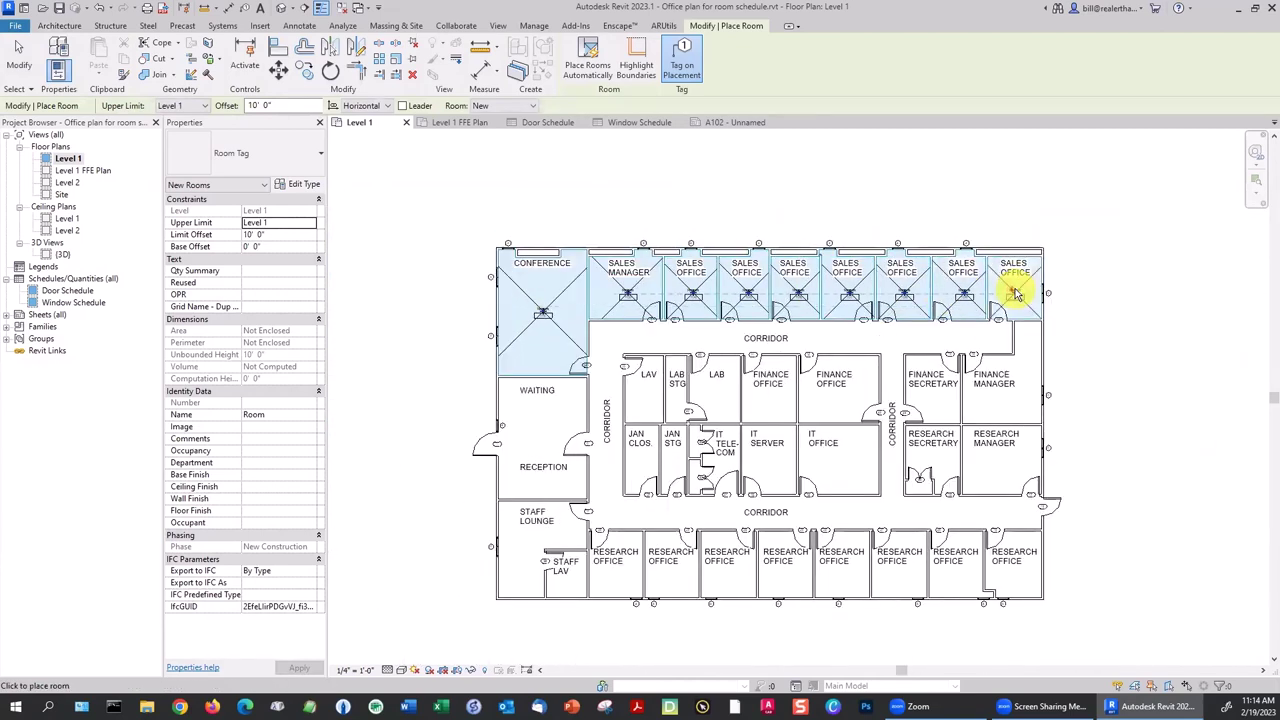
key("Escape")
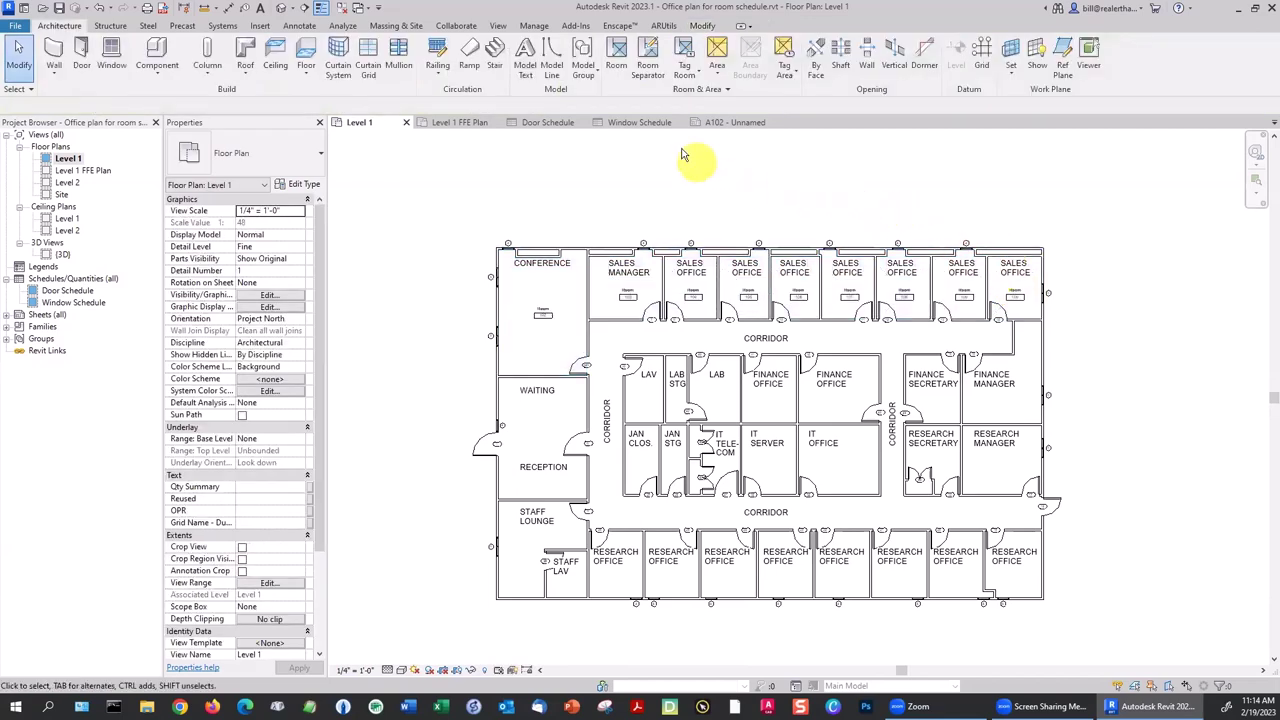
Auto-place rooms in all enclosed Level 1 spaces (37 created) and close the confirmation.
left_click(588, 73)
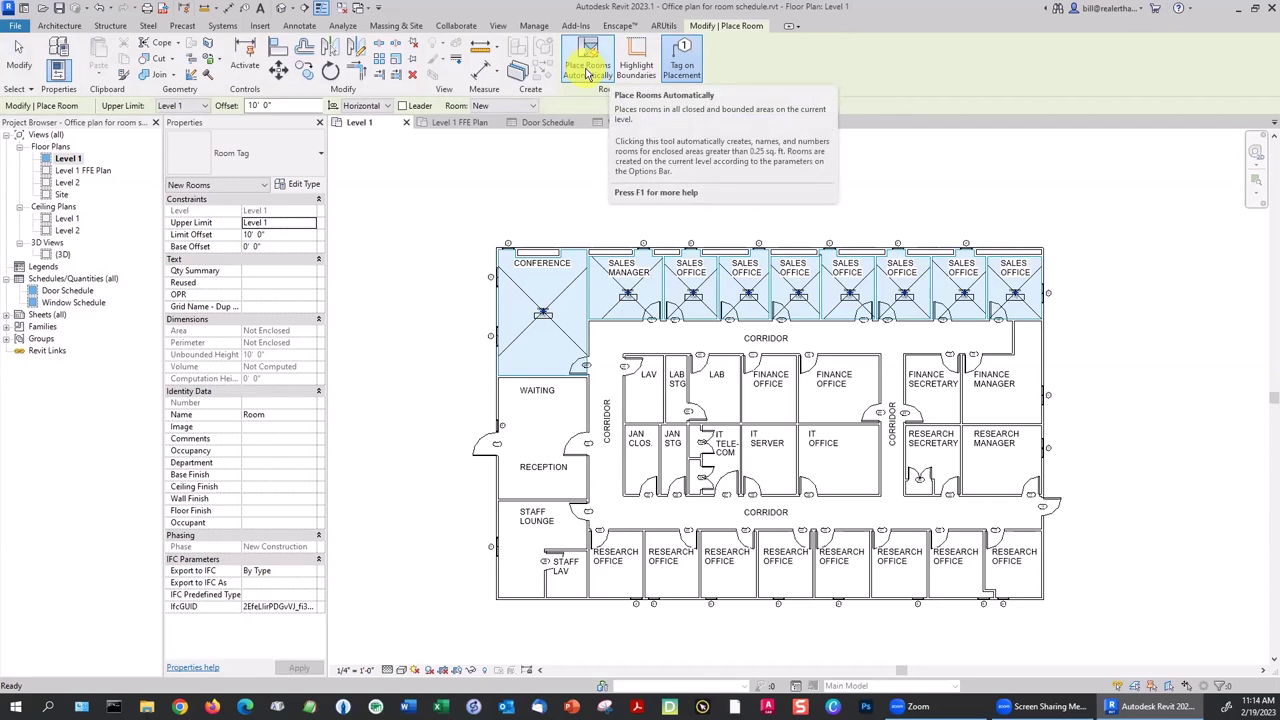
left_click(588, 73)
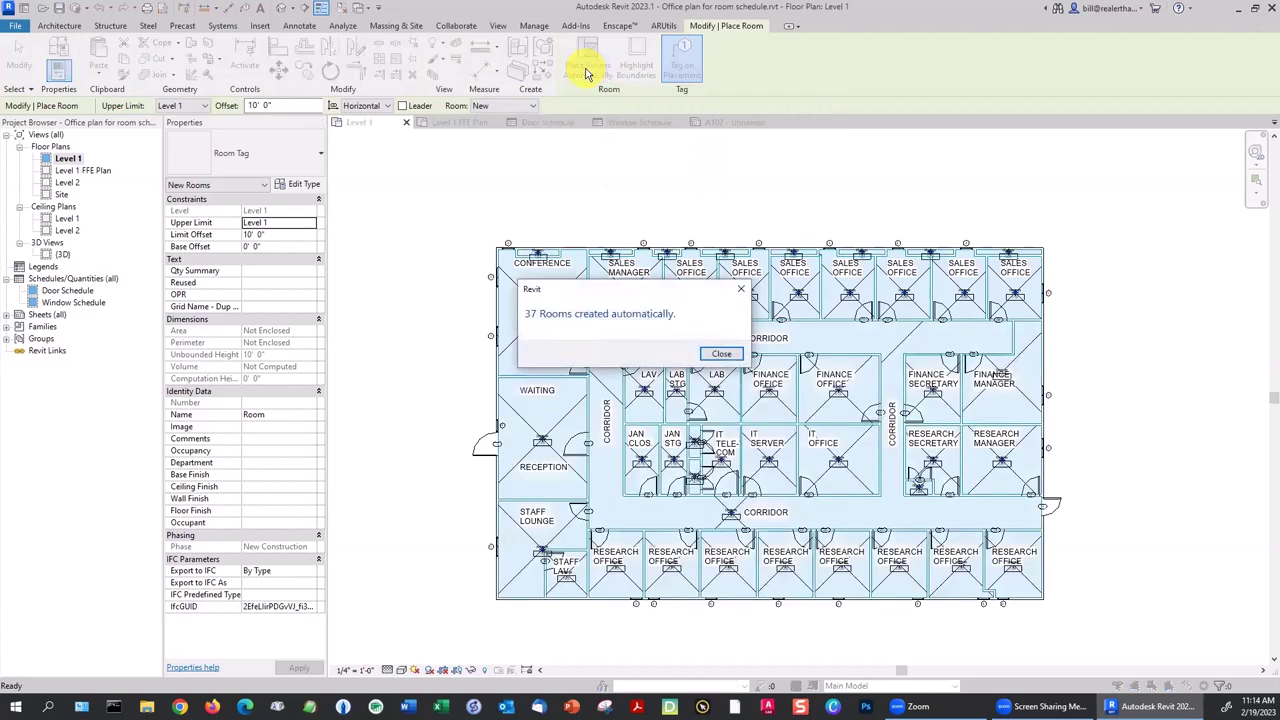
left_click(718, 357)
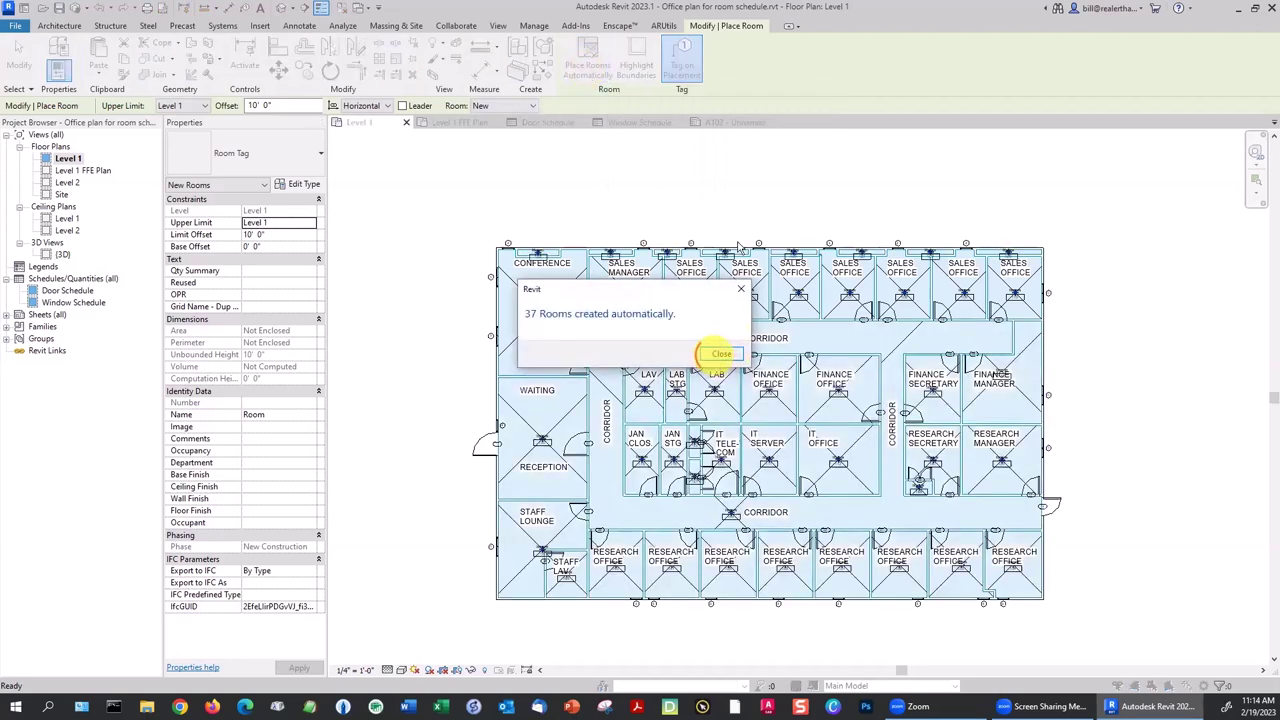
left_click(721, 353)
key("Escape")
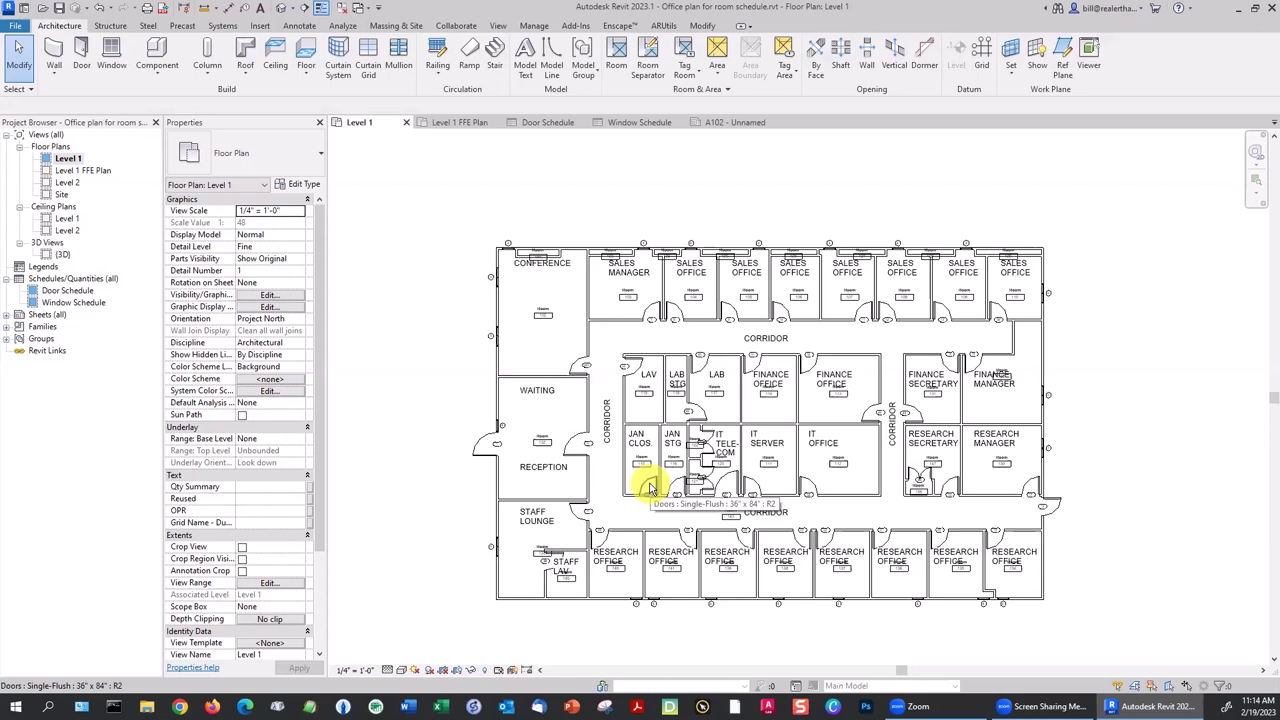
Move the Conference room tag slightly higher within the room.
scroll(543, 314, "up", 3)
left_click(542, 308)
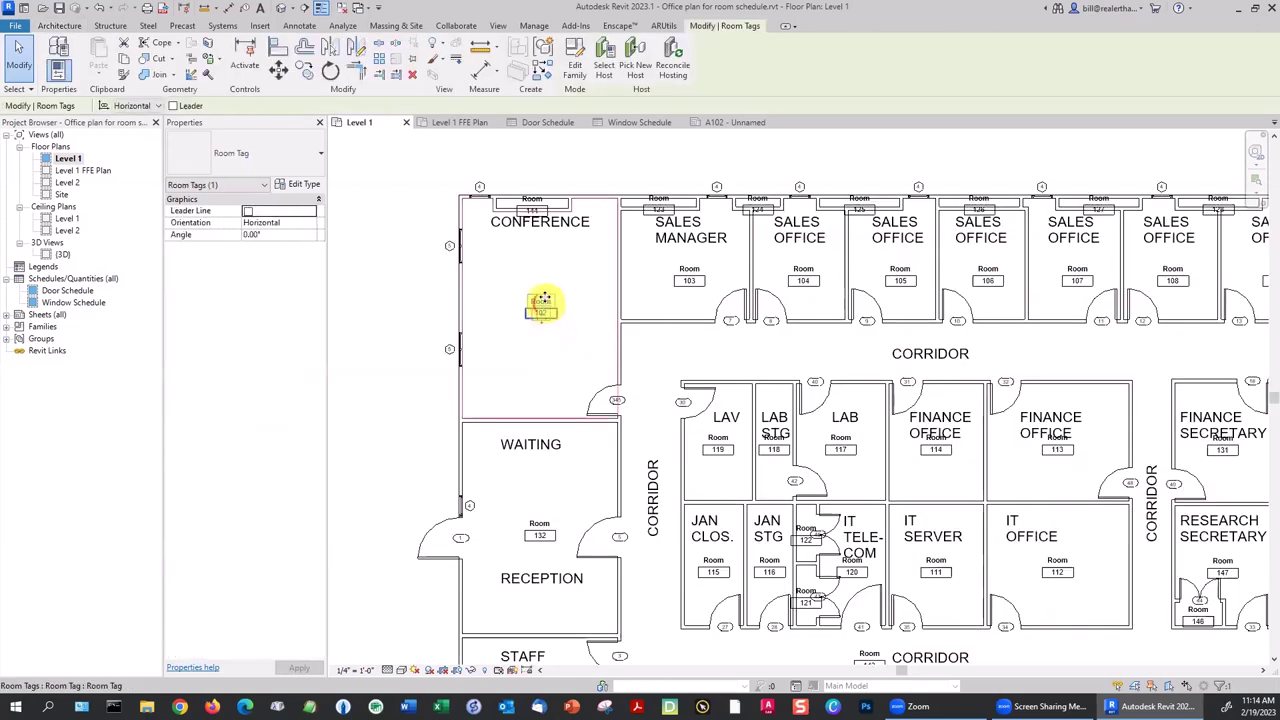
left_click_drag(545, 288, 543, 277)
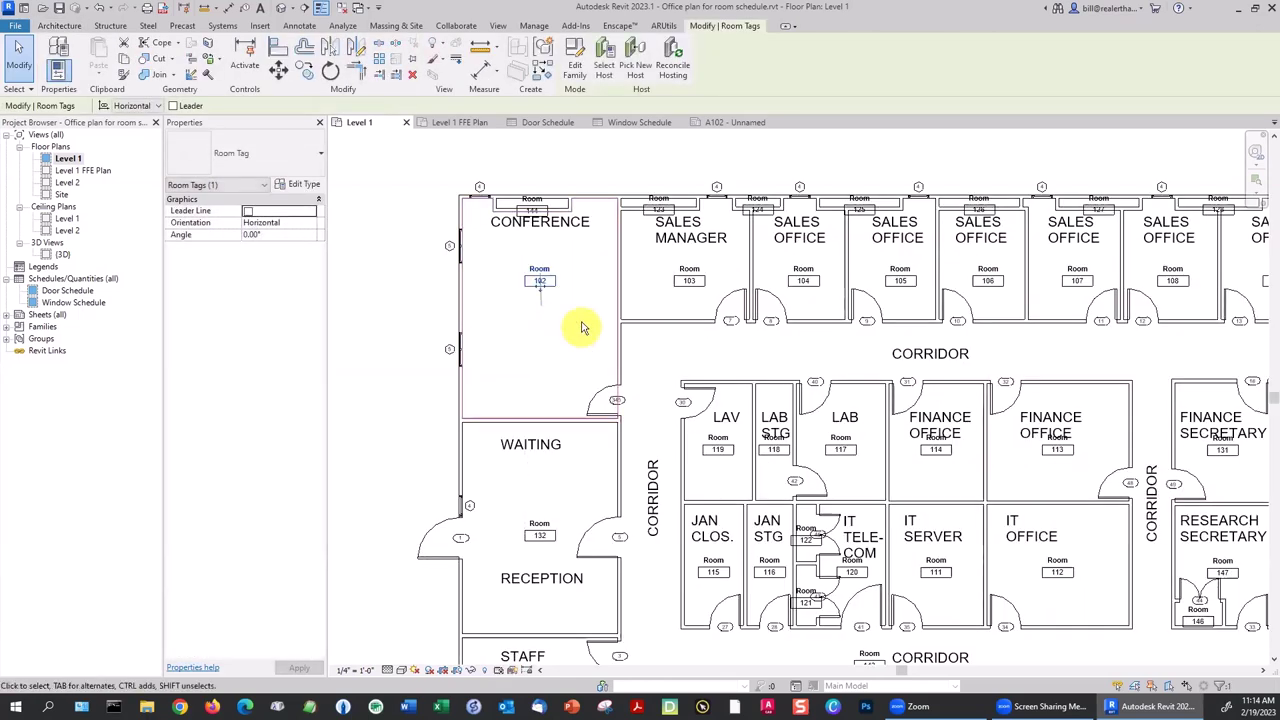
left_click(600, 167)
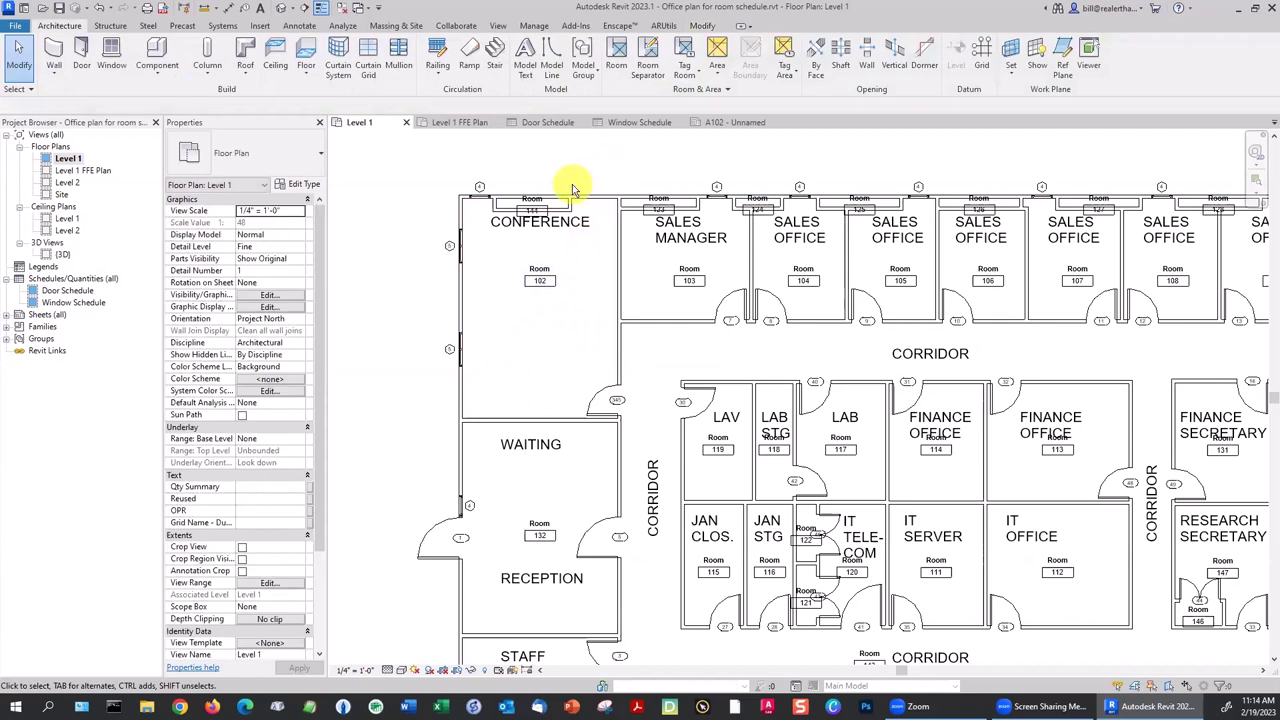
Delete the stray room tag in the strip above Conference and dismiss the warning.
scroll(575, 188, "up", 1)
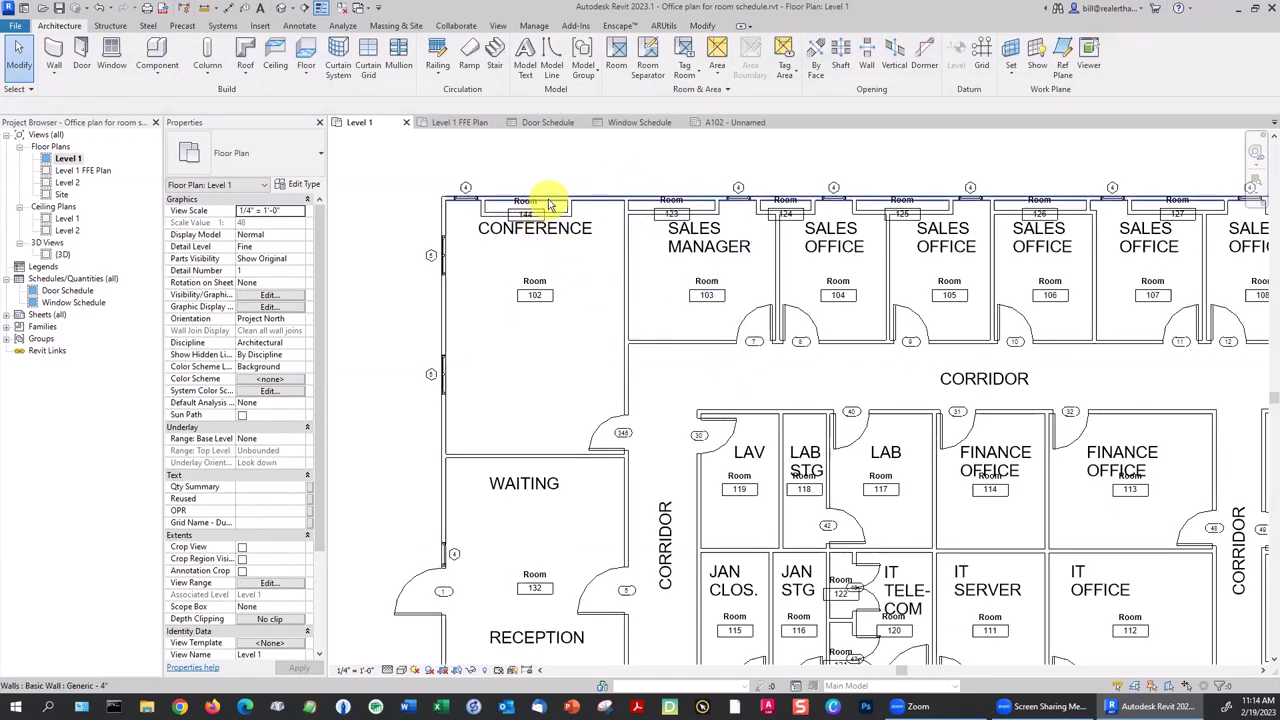
scroll(556, 208, "up", 1)
scroll(558, 210, "up", 1)
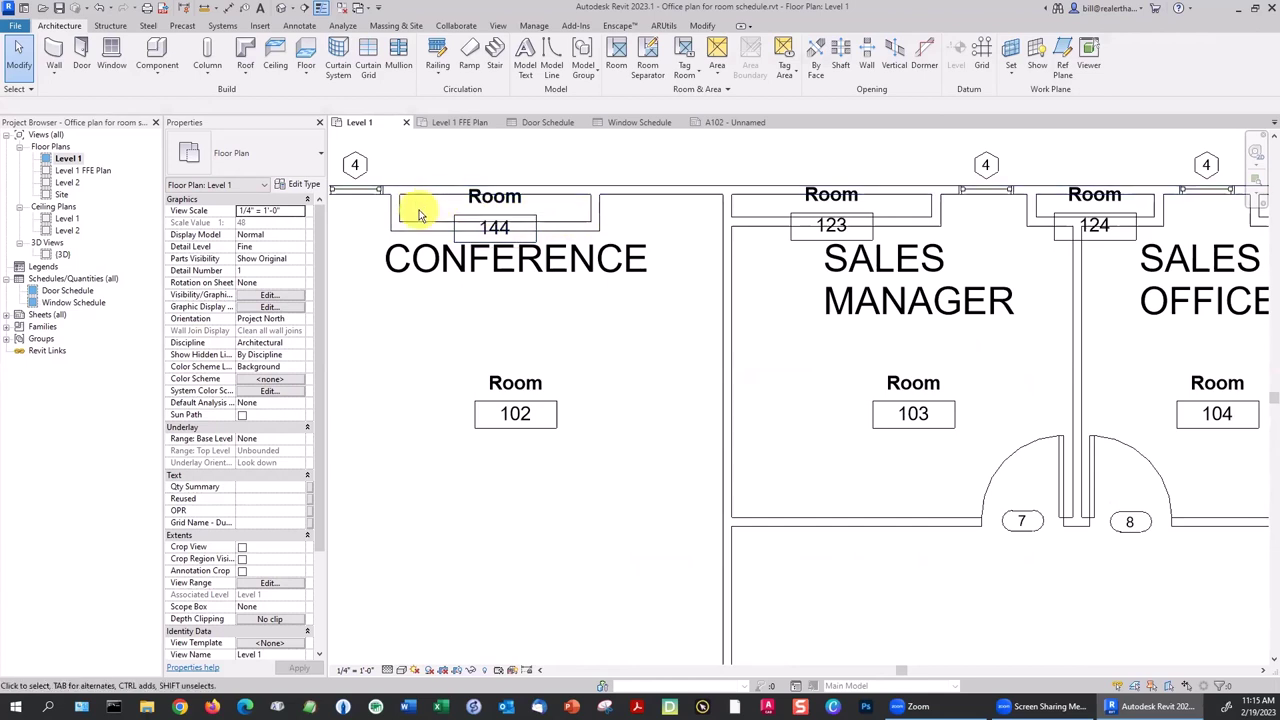
left_click(484, 209)
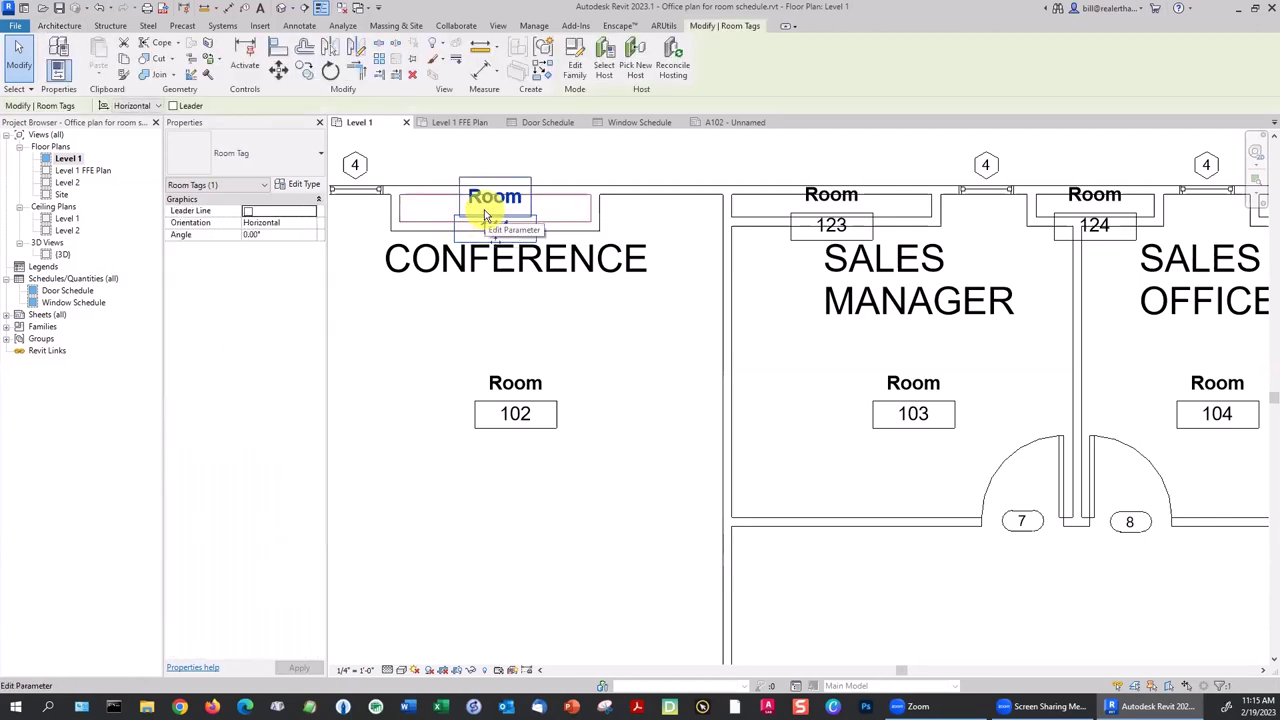
key("Delete")
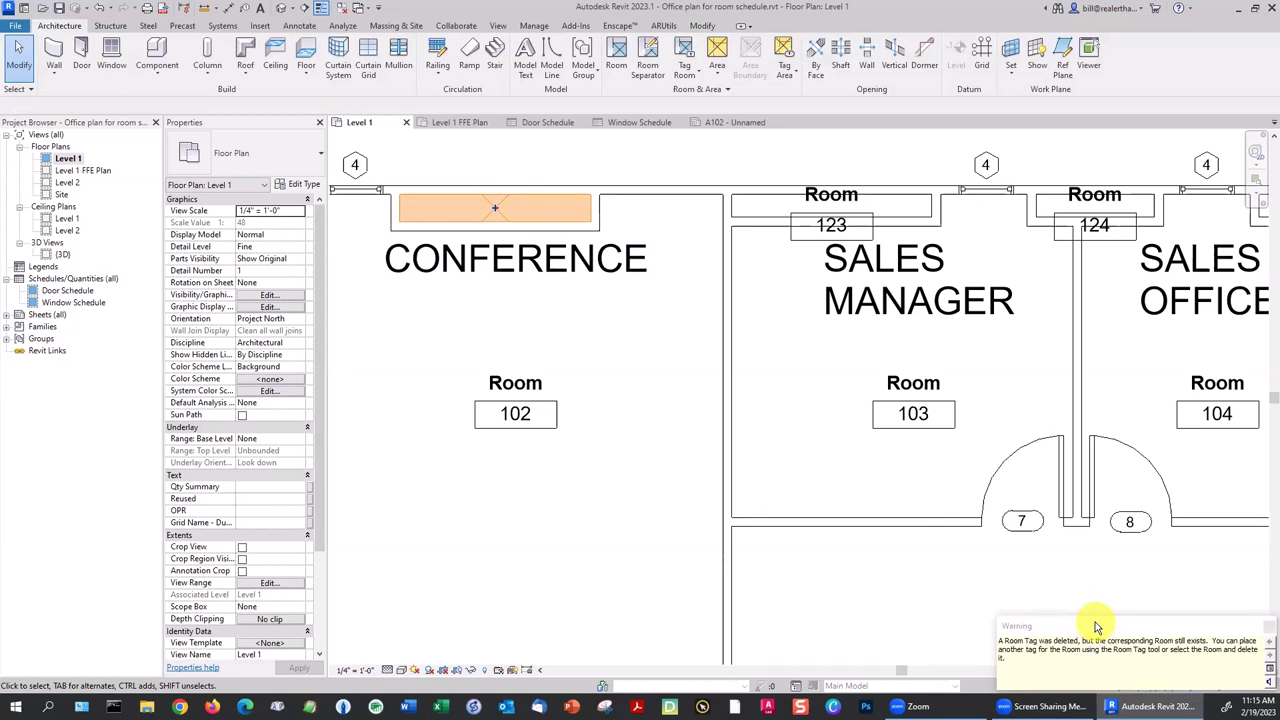
left_click(697, 378)
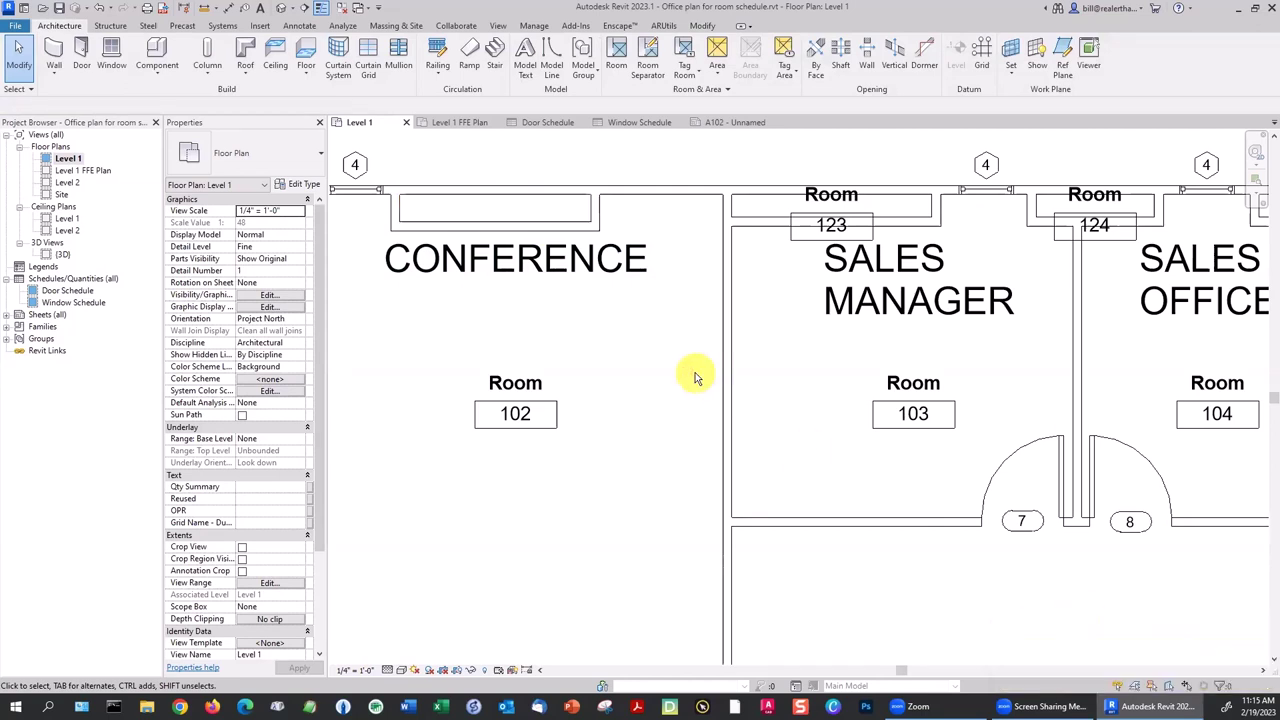
scroll(697, 378, "down", 4)
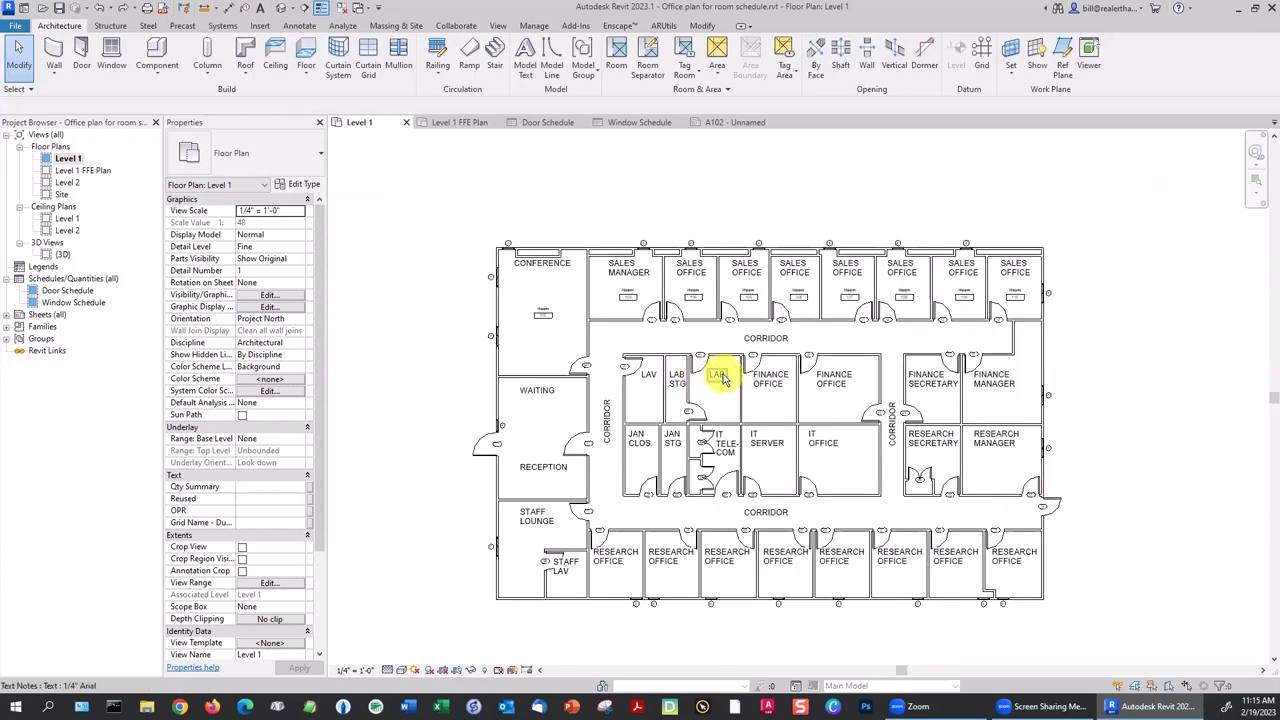
Place rooms in the finance manager, secretary and two finance offices, lab, lab storage, lav and janitor spaces.
left_click(616, 55)
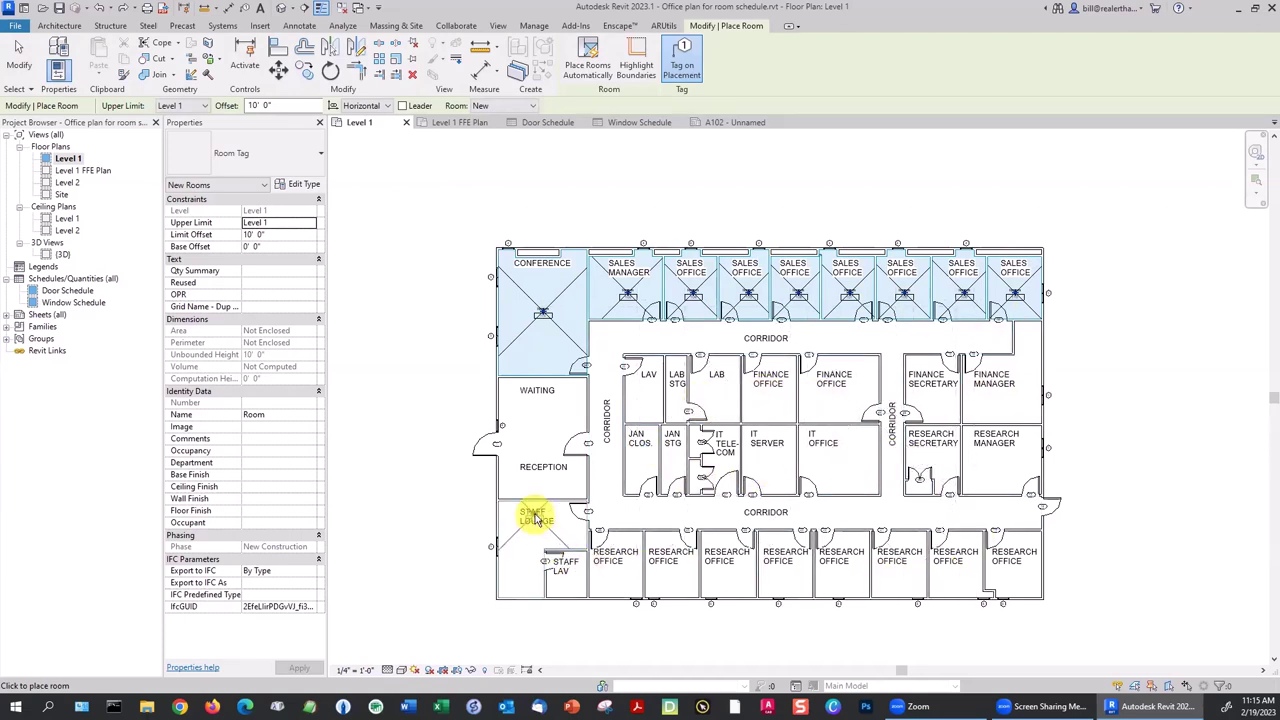
left_click(1001, 399)
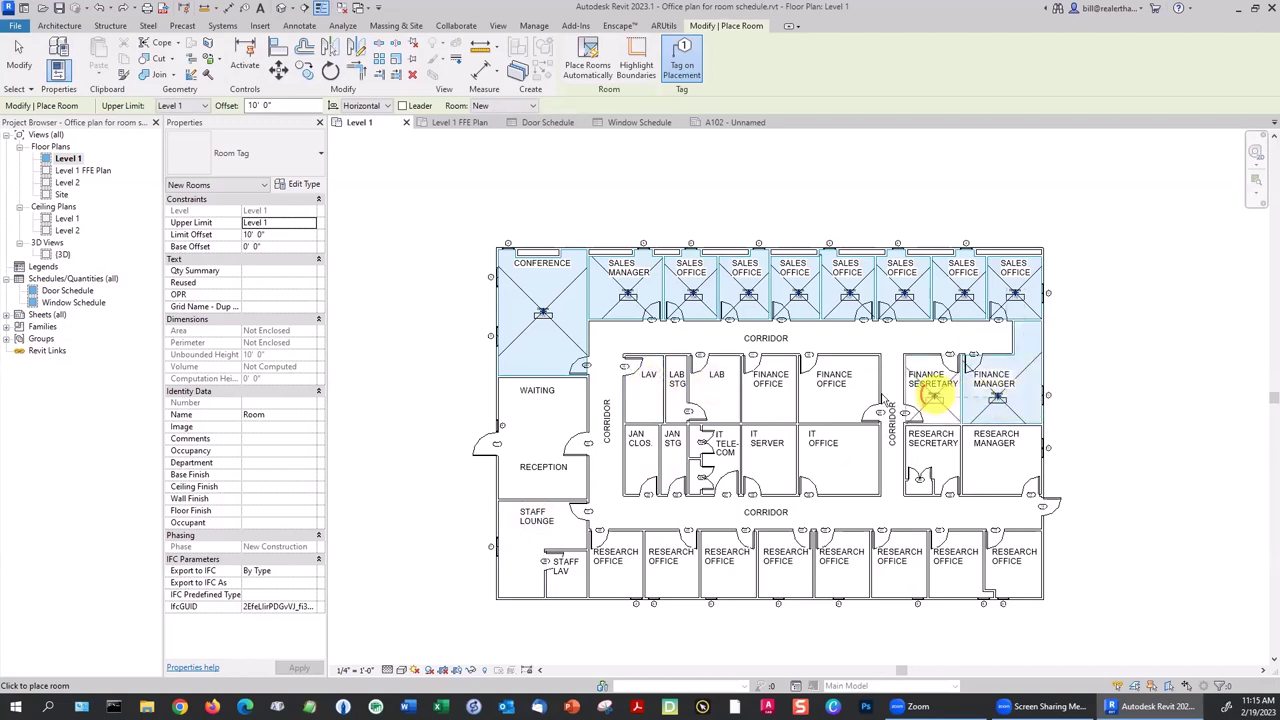
left_click(932, 396)
left_click(832, 398)
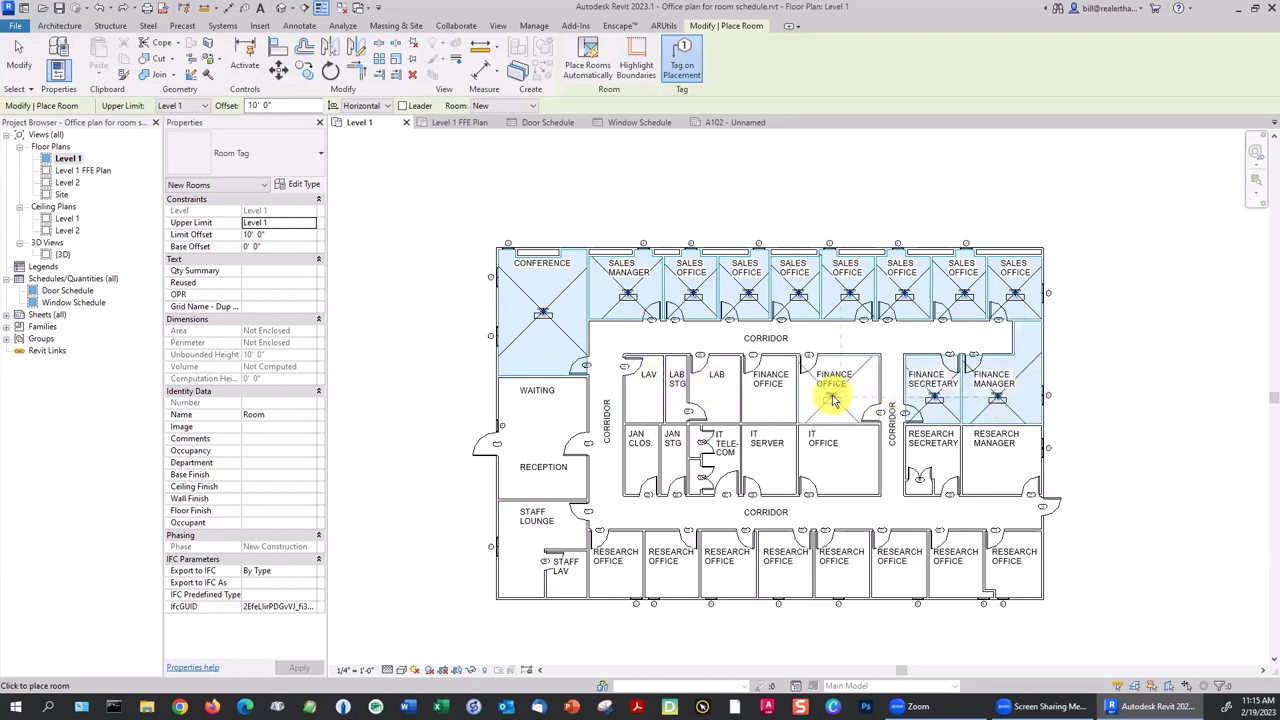
left_click(767, 400)
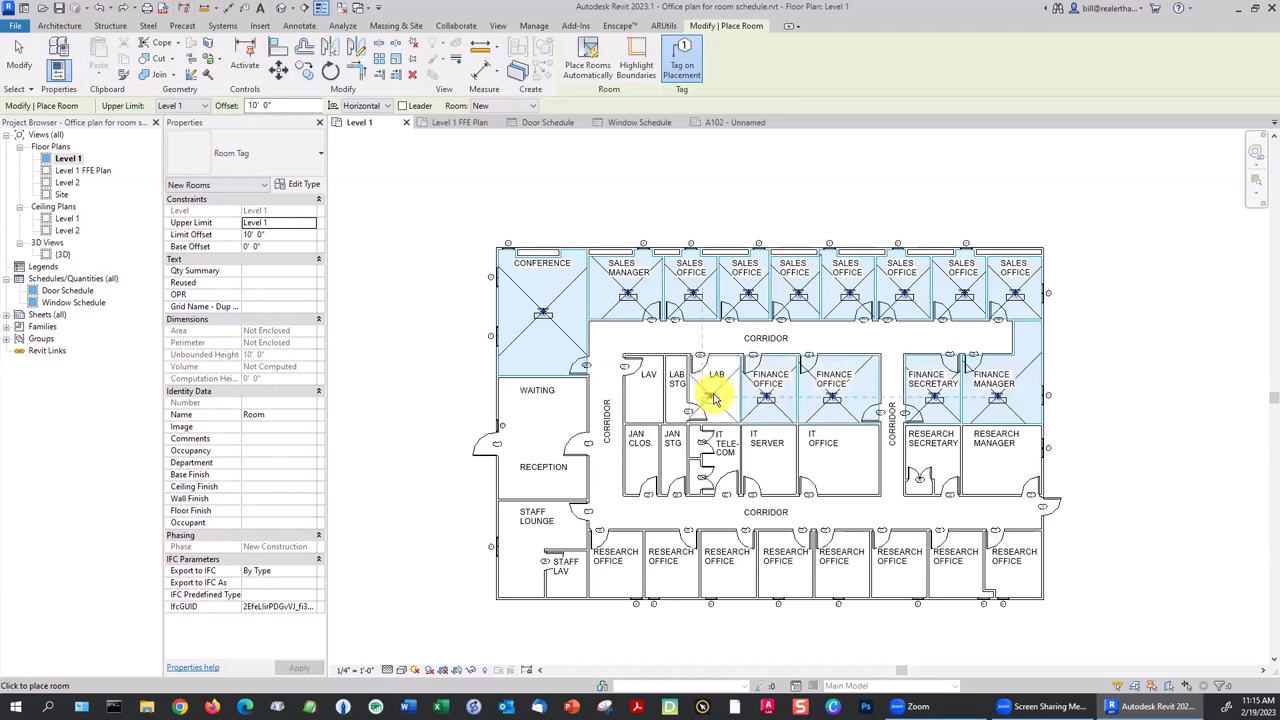
left_click(717, 398)
left_click(679, 389)
left_click(646, 386)
left_click(639, 452)
left_click(672, 455)
Place rooms in IT TELE-COM, IT SERVER, IT OFFICE and the closet by door 46.
scroll(705, 452, "up", 5)
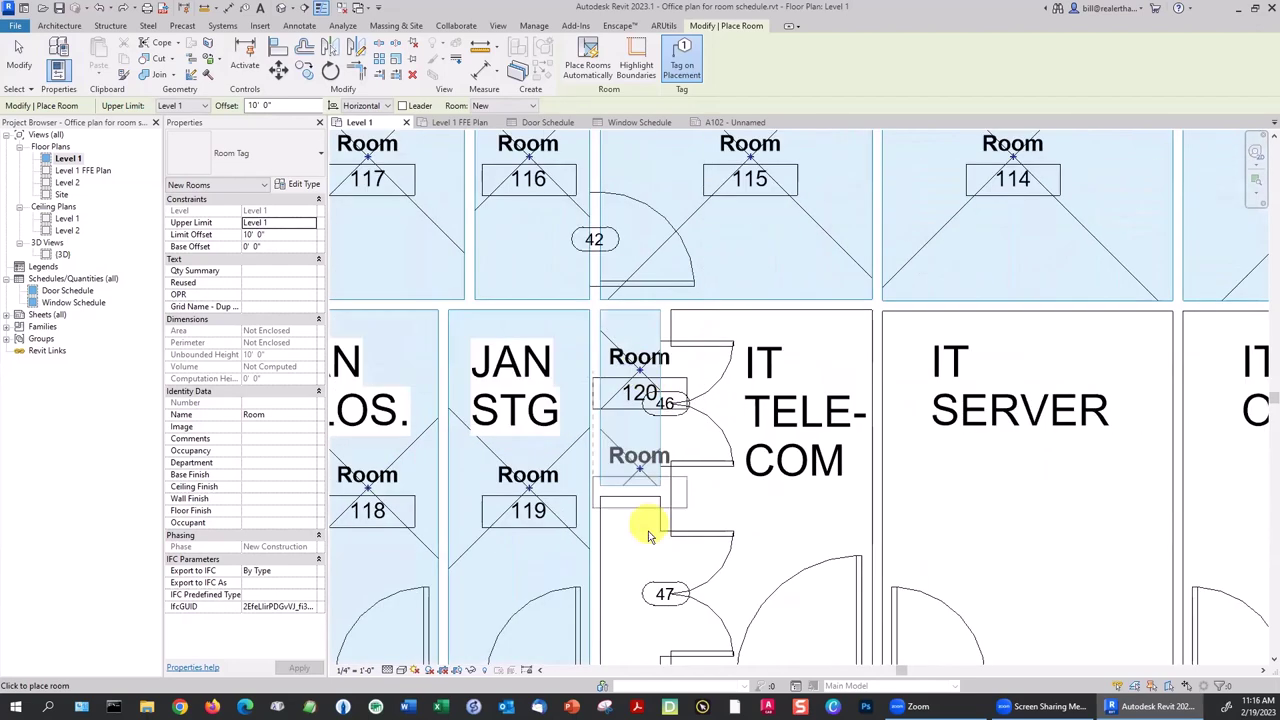
left_click(742, 556)
left_click(633, 385)
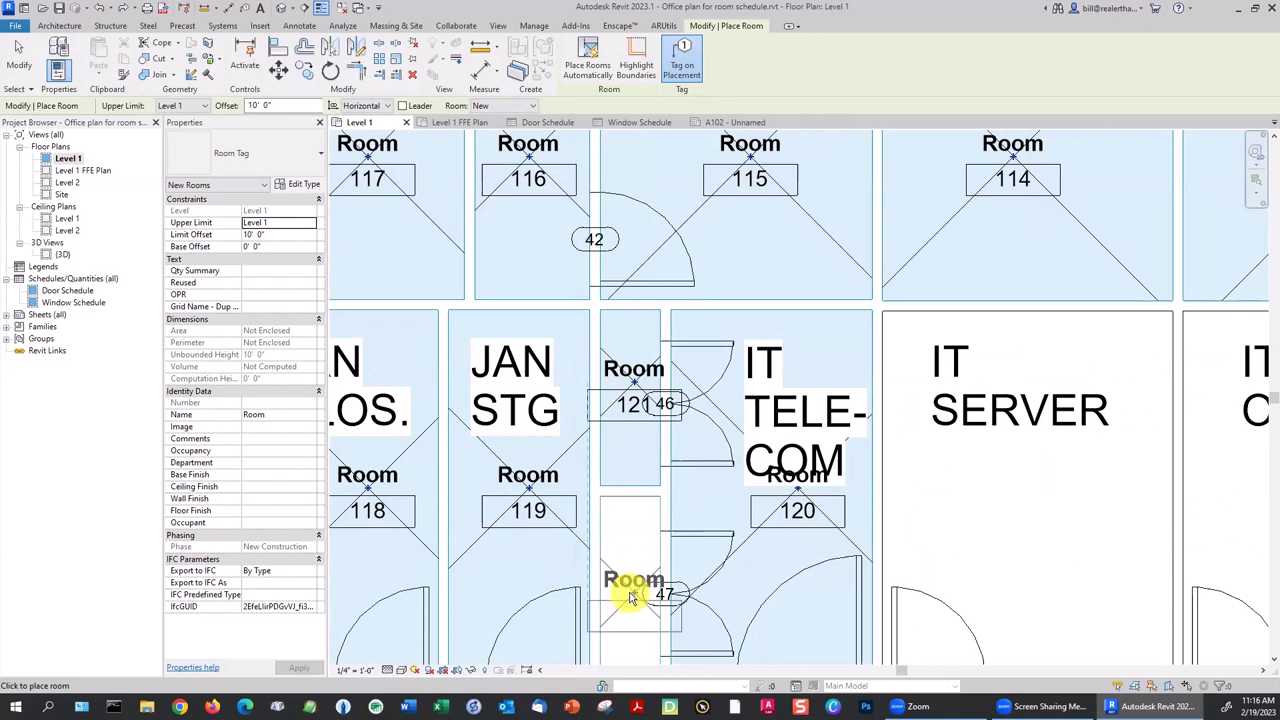
scroll(630, 597, "down", 3)
left_click(766, 563)
left_click(957, 534)
Place rooms in Research Secretary, each research office, and the Staff Lounge.
scroll(1177, 523, "down", 3)
middle_click_drag(1177, 523, 983, 421)
left_click(890, 433)
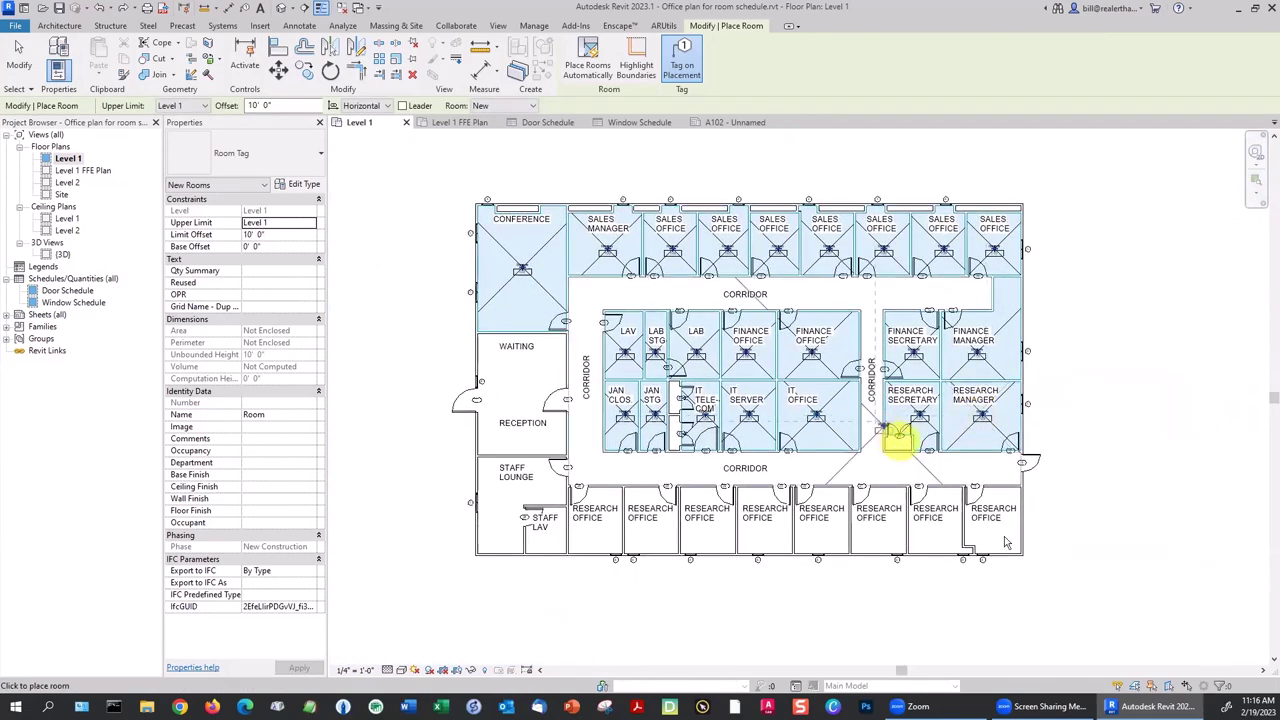
left_click(993, 530)
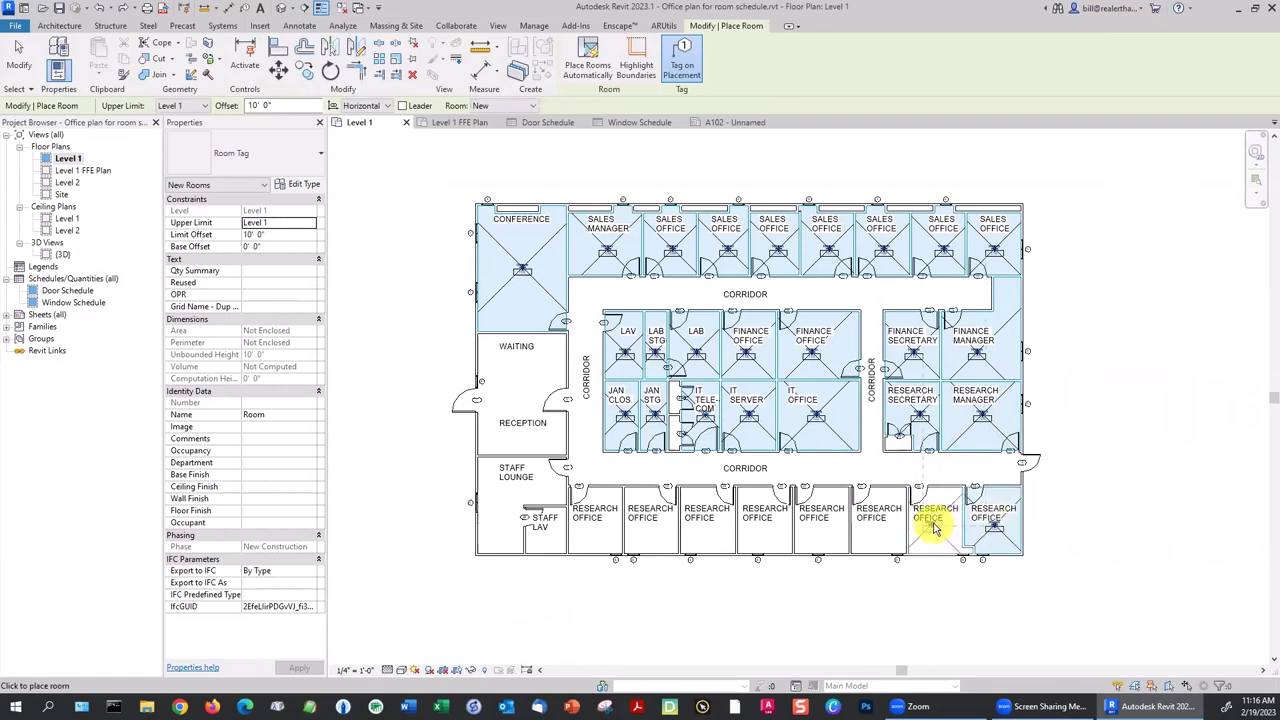
left_click(876, 523)
left_click(825, 524)
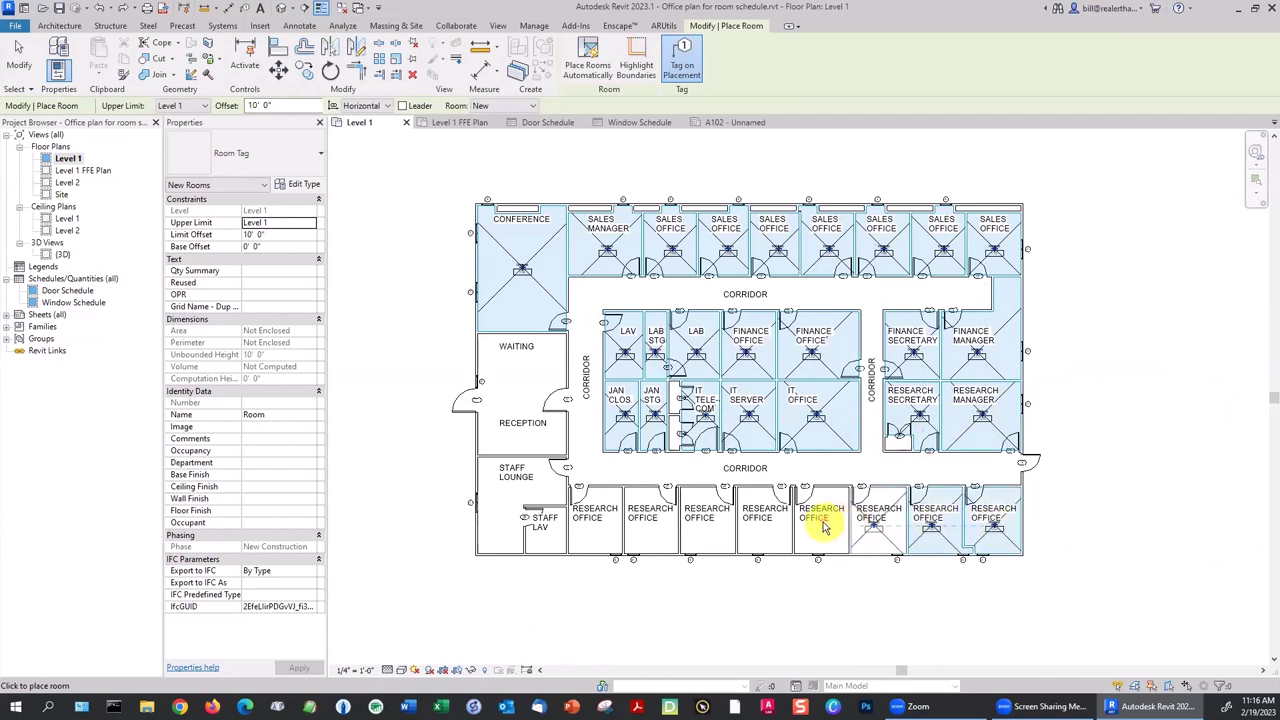
left_click(766, 528)
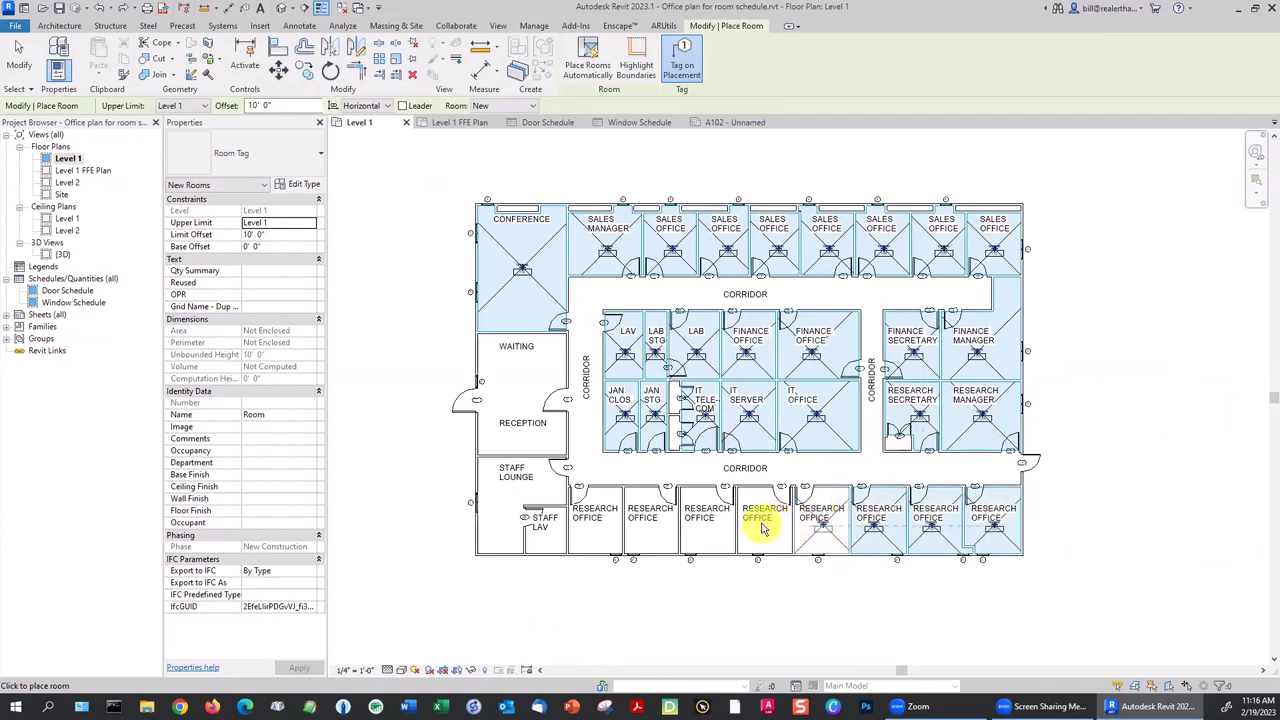
left_click(757, 527)
left_click(708, 531)
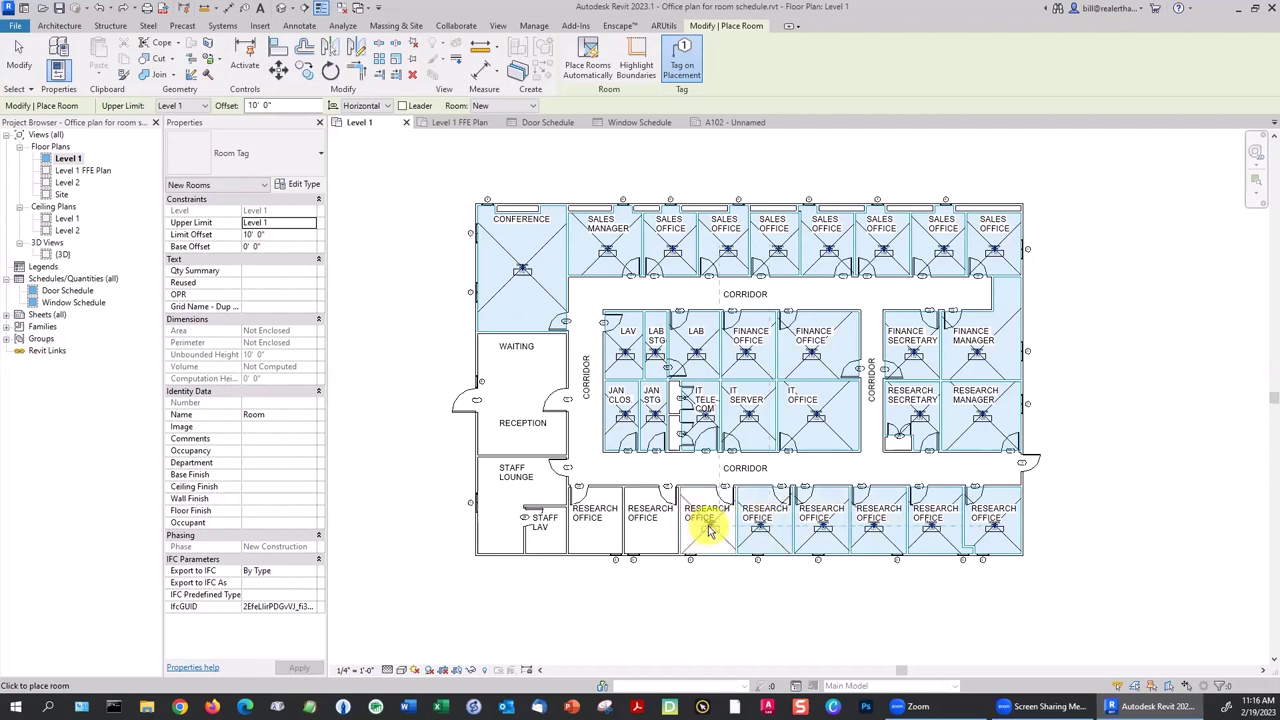
left_click(650, 530)
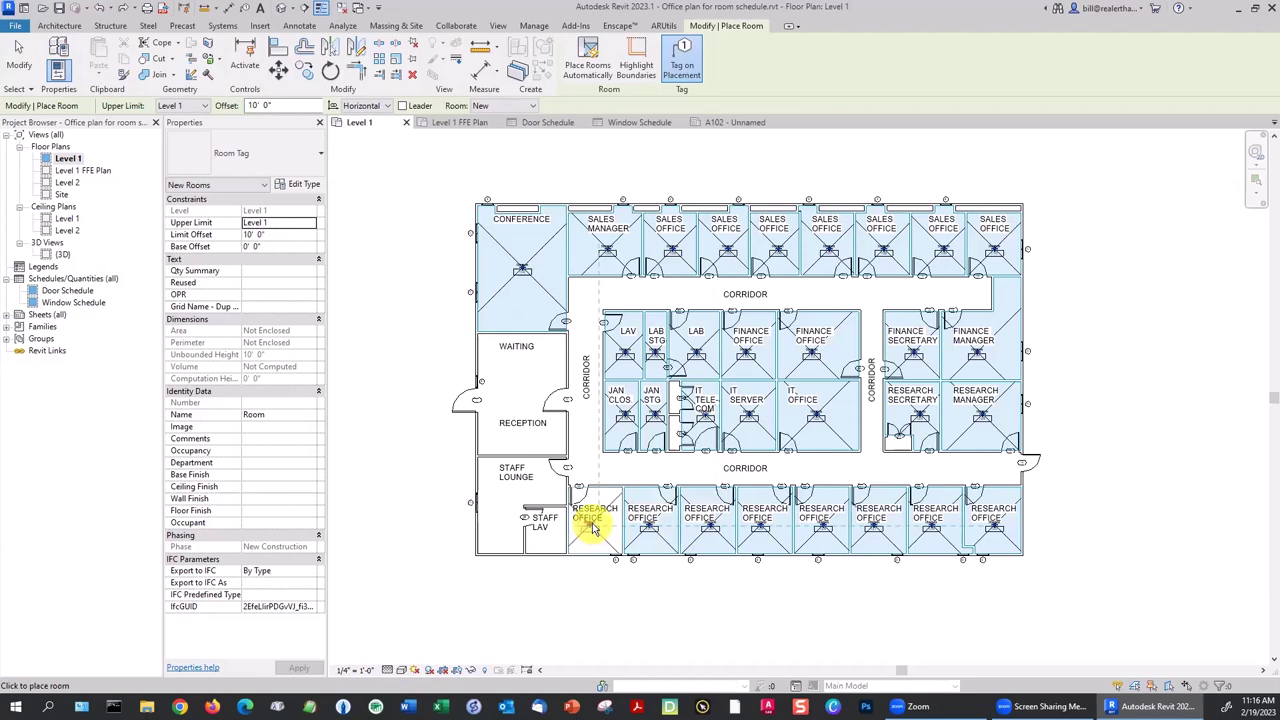
scroll(590, 528, "up", 3)
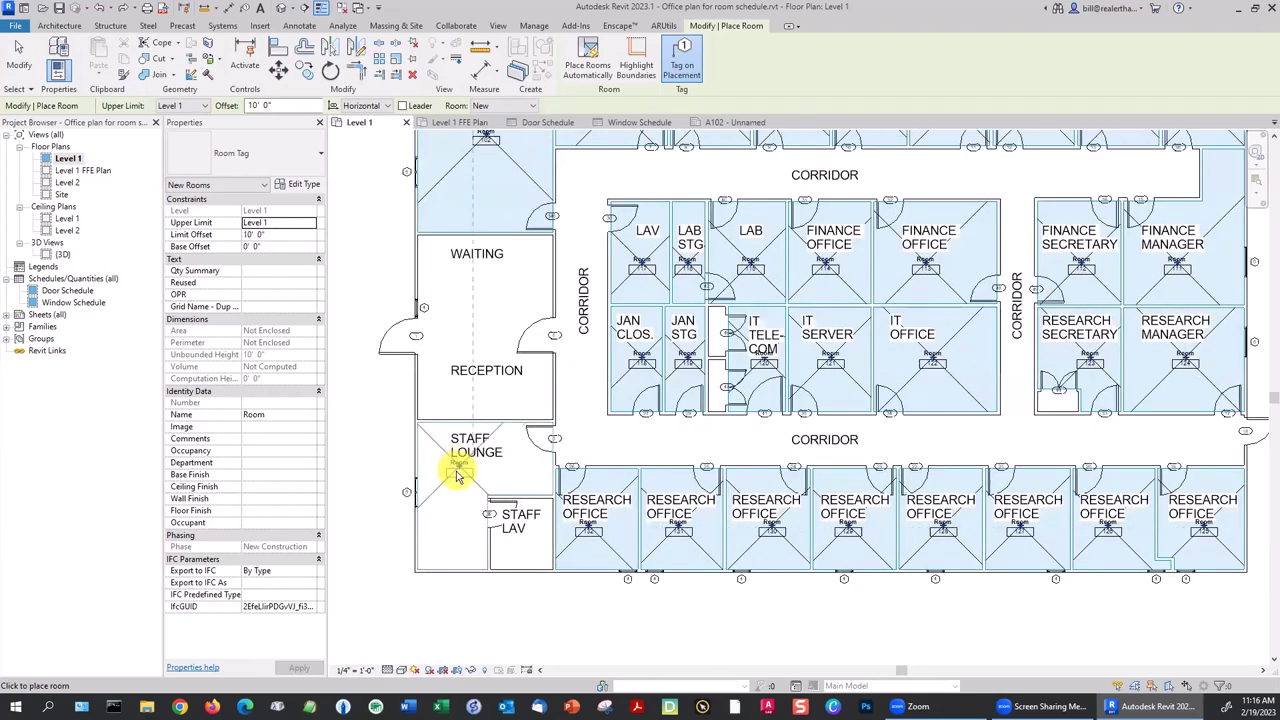
left_click(456, 475)
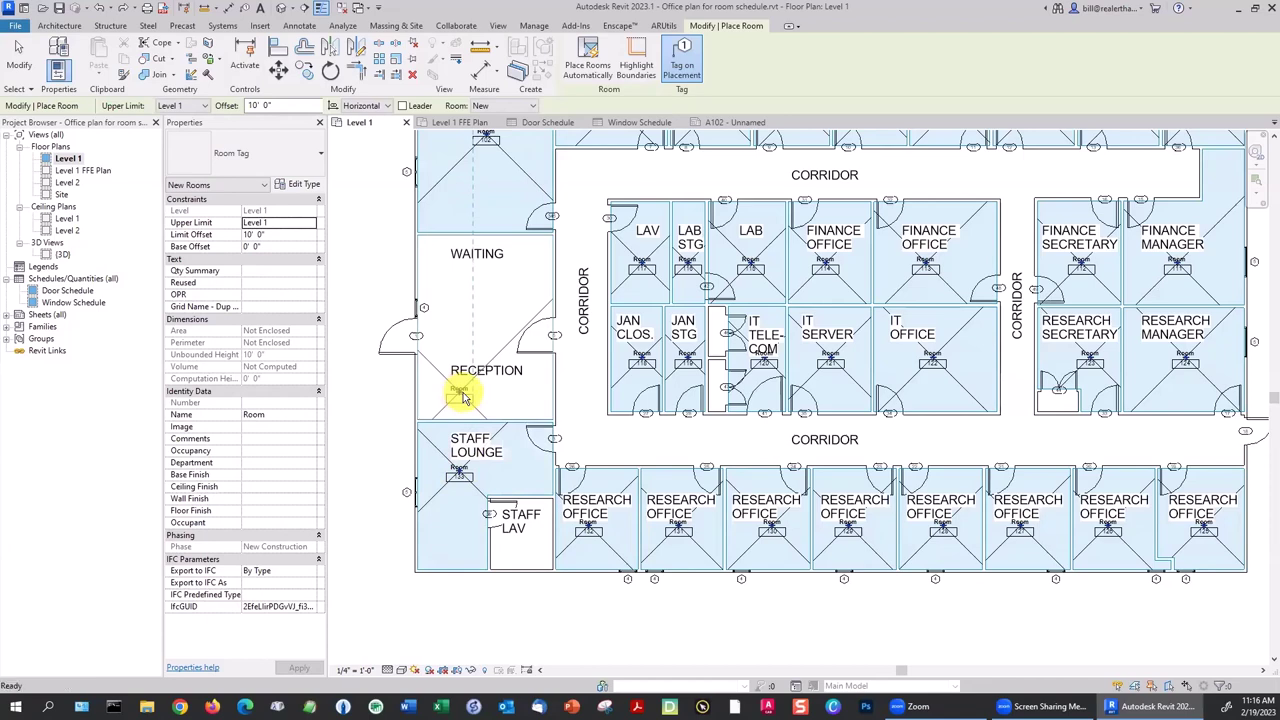
key("Escape")
key("Escape")
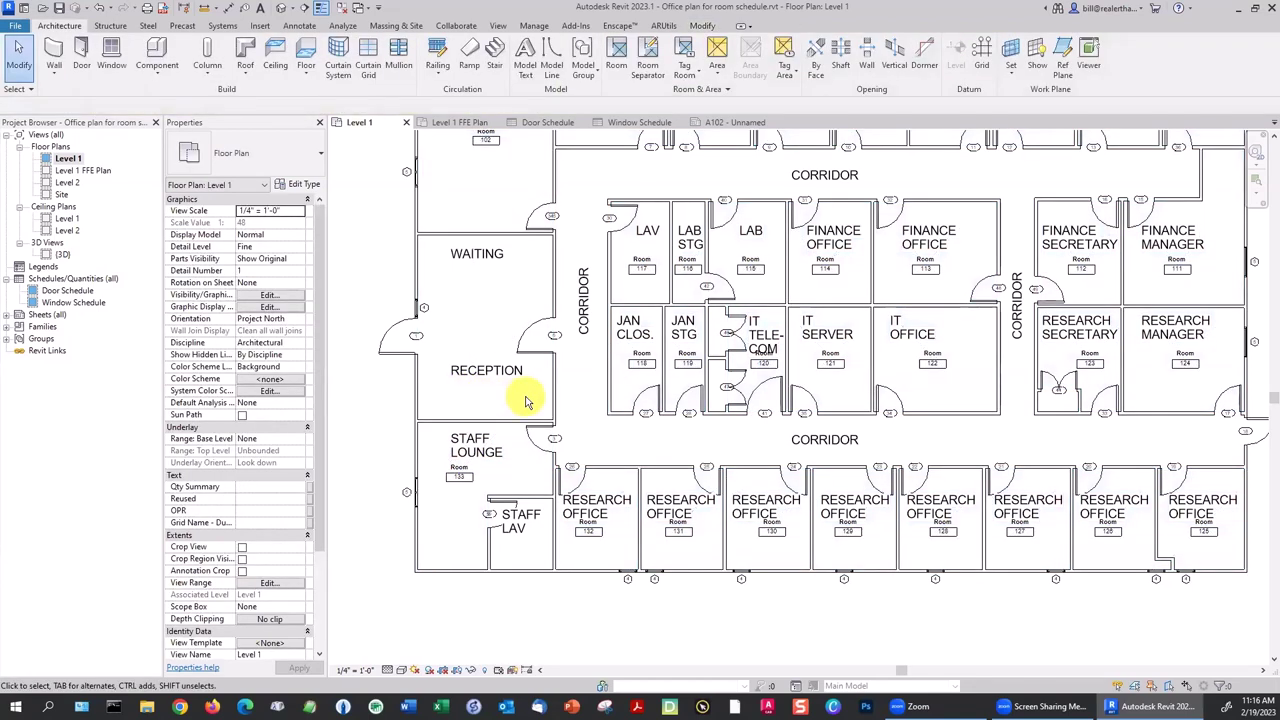
Place rooms 134 and 135 in the two narrow closets beside IT TELE-COM using RM.
middle_click_drag(528, 380, 513, 438)
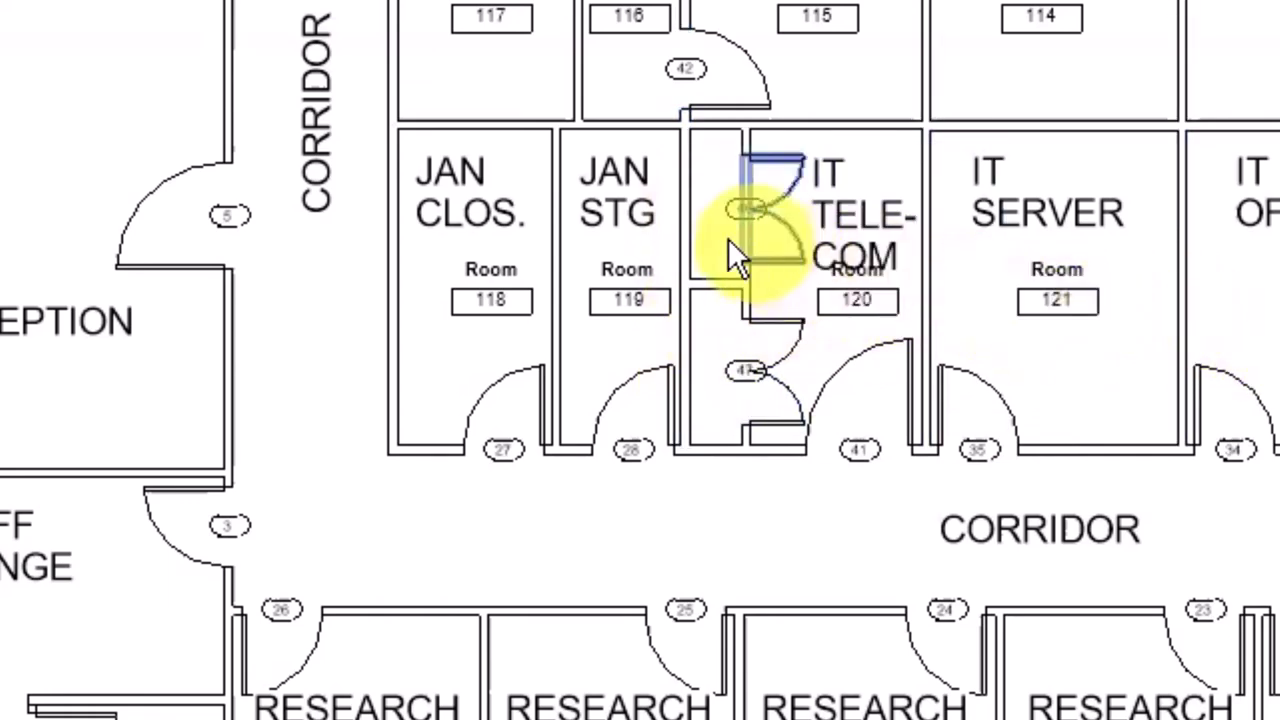
scroll(716, 210, "up", 5)
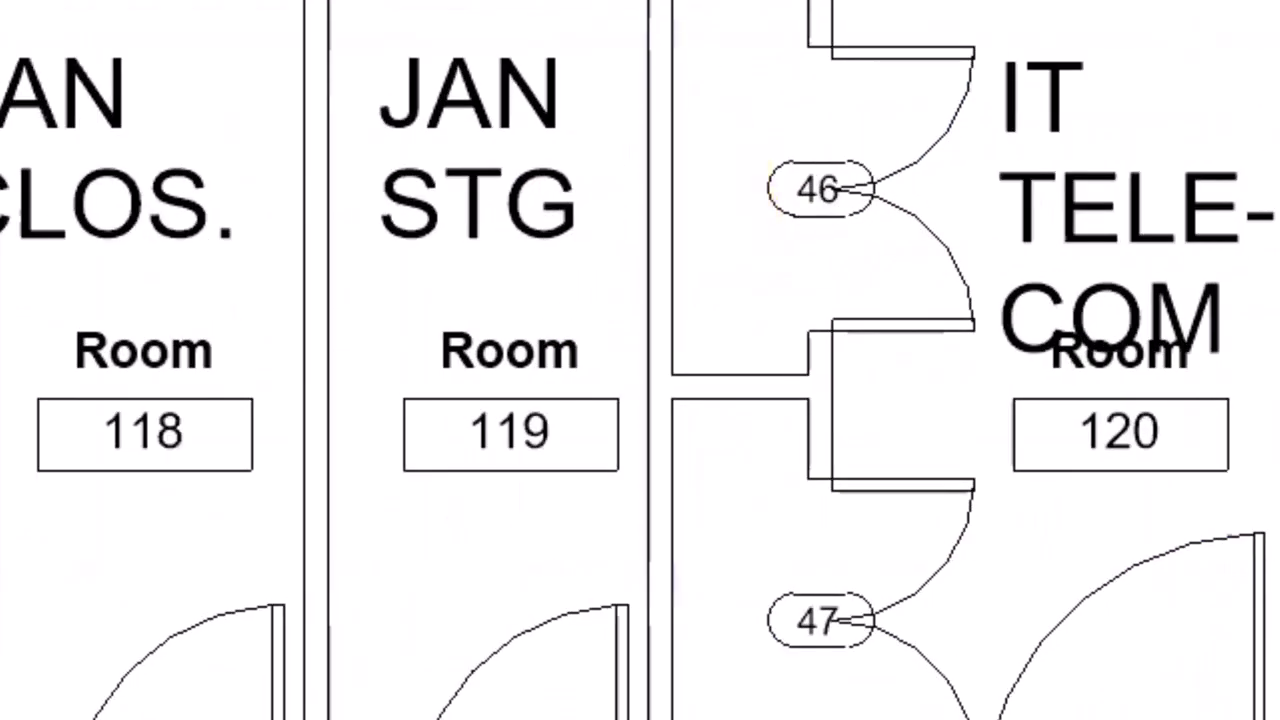
key("r")
key("m")
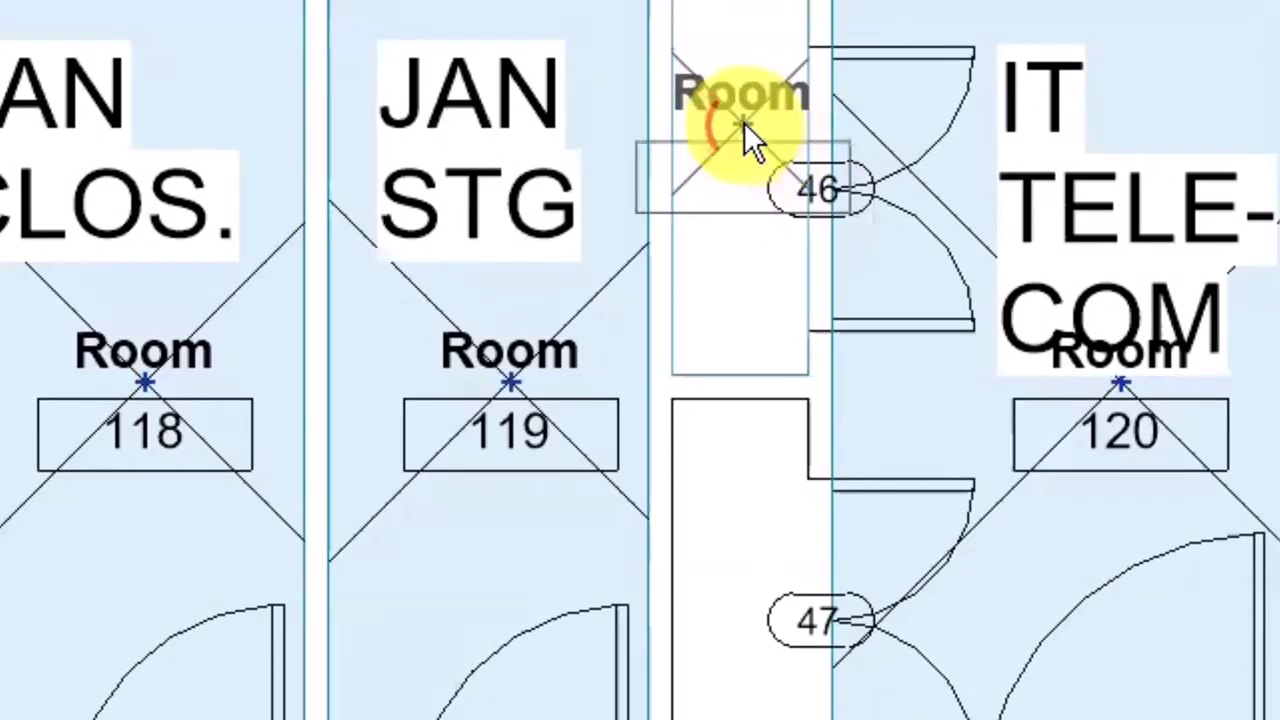
left_click(744, 122)
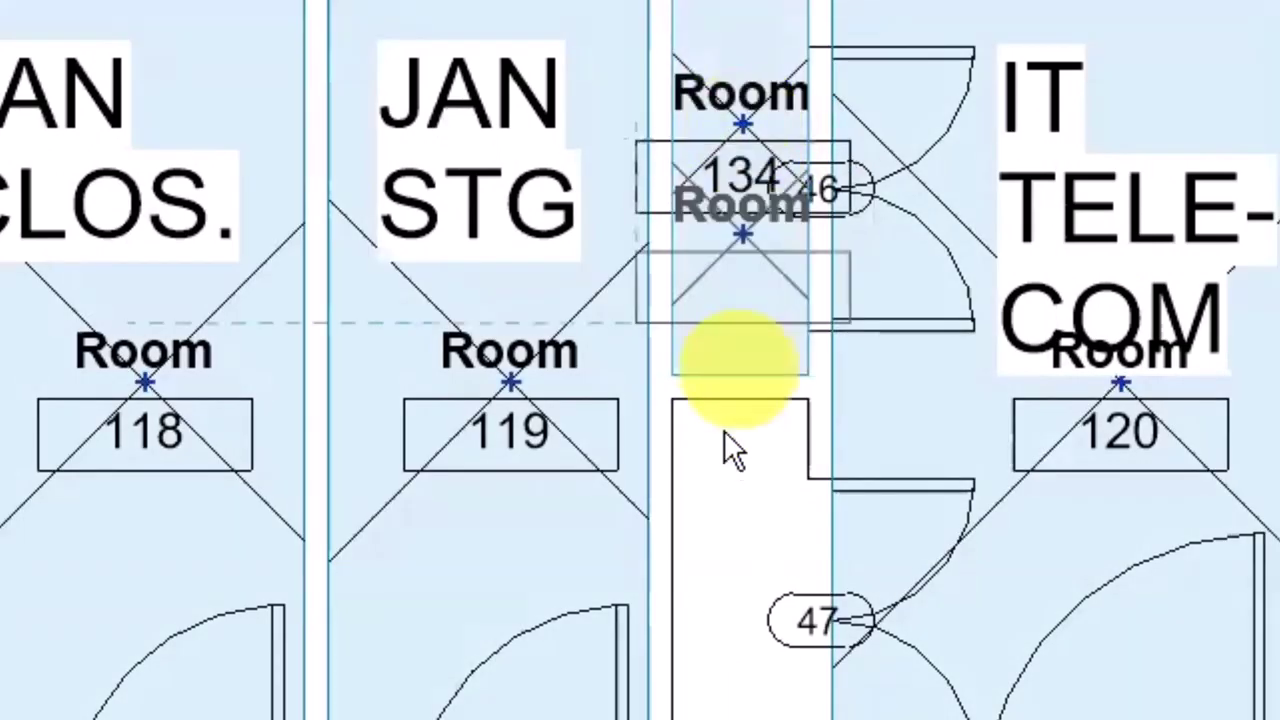
left_click(736, 506)
key("Escape")
key("Escape")
Renumber the closet tags 134 and 135 to 120.1 and 120.2.
double_click(740, 172)
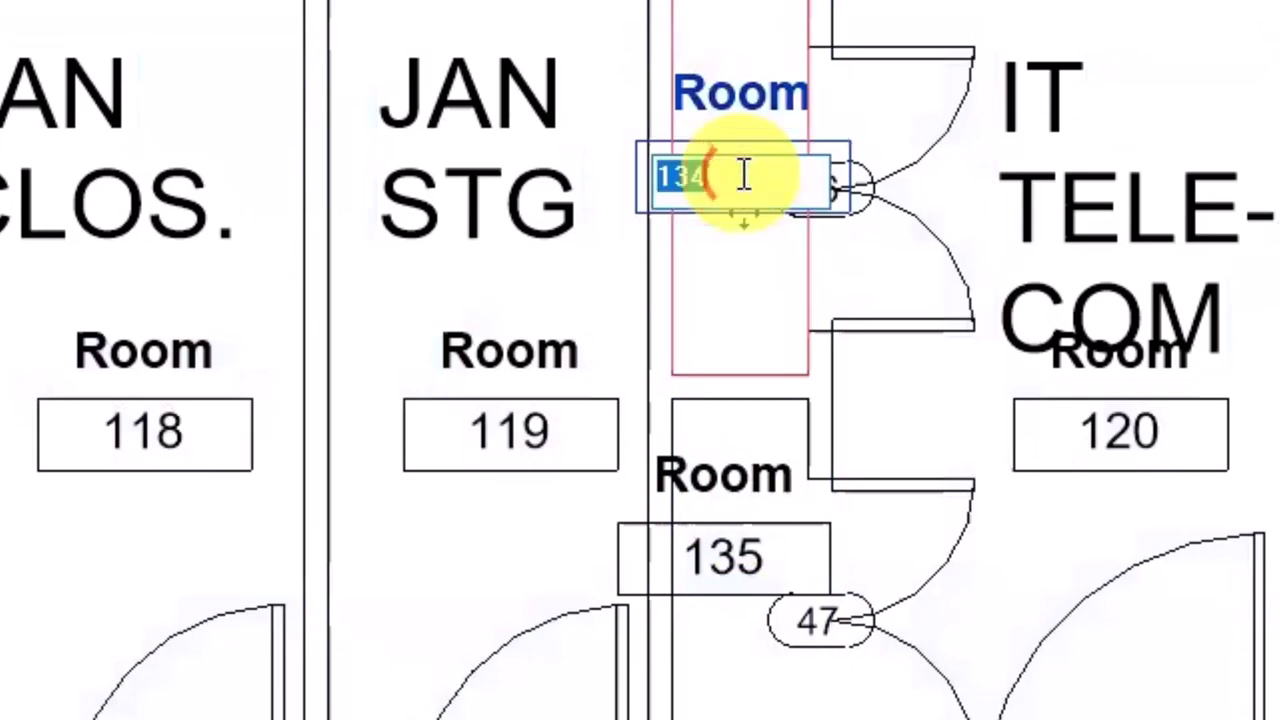
left_click_drag(744, 176, 652, 174)
type("12")
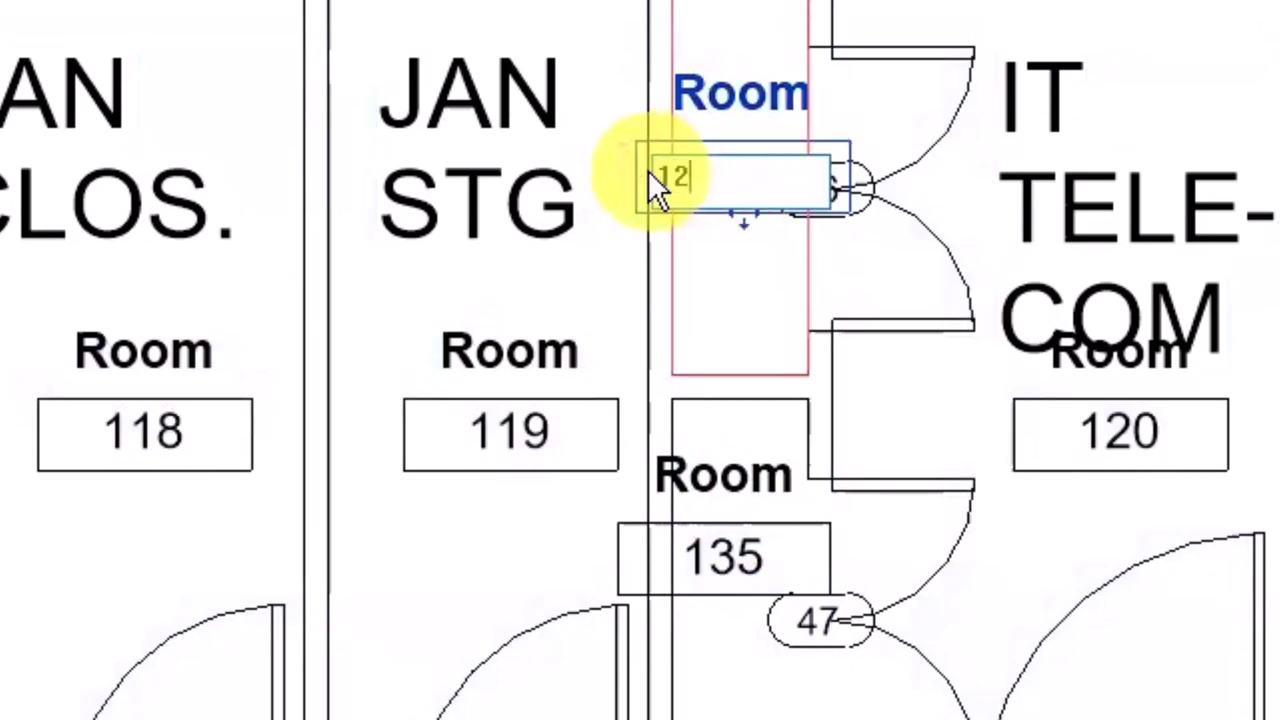
type("0.1")
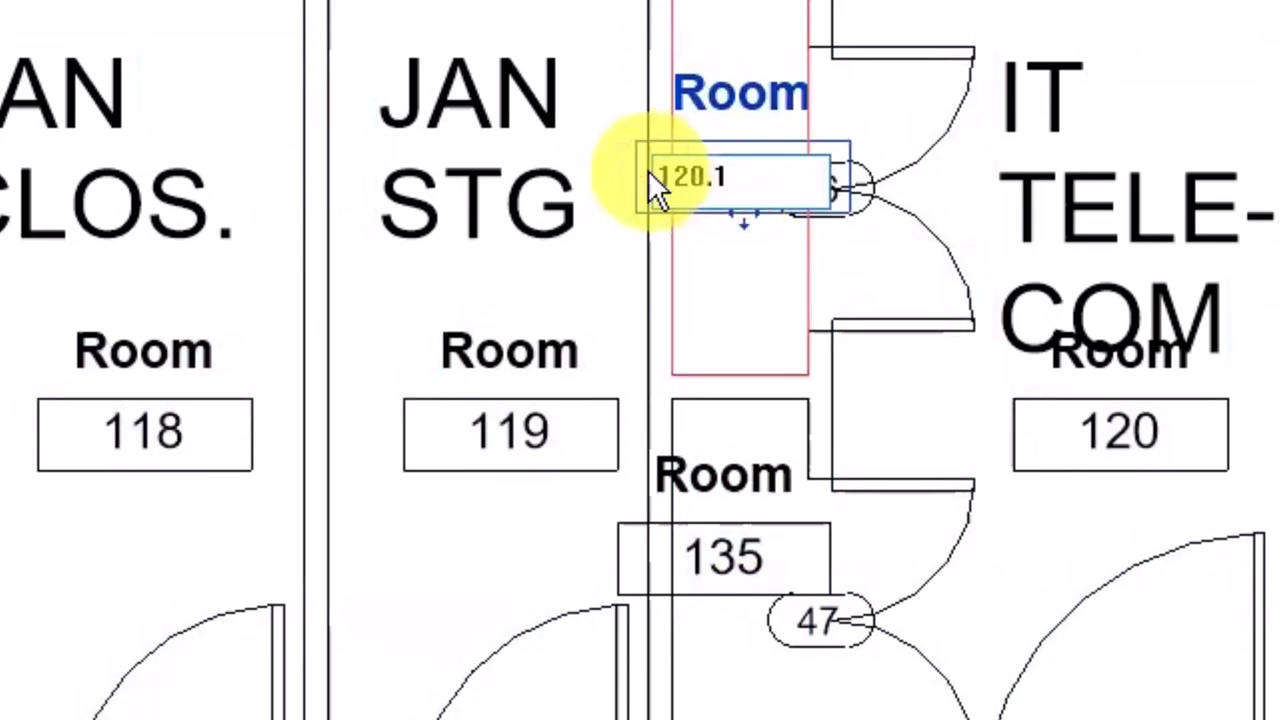
key("Return")
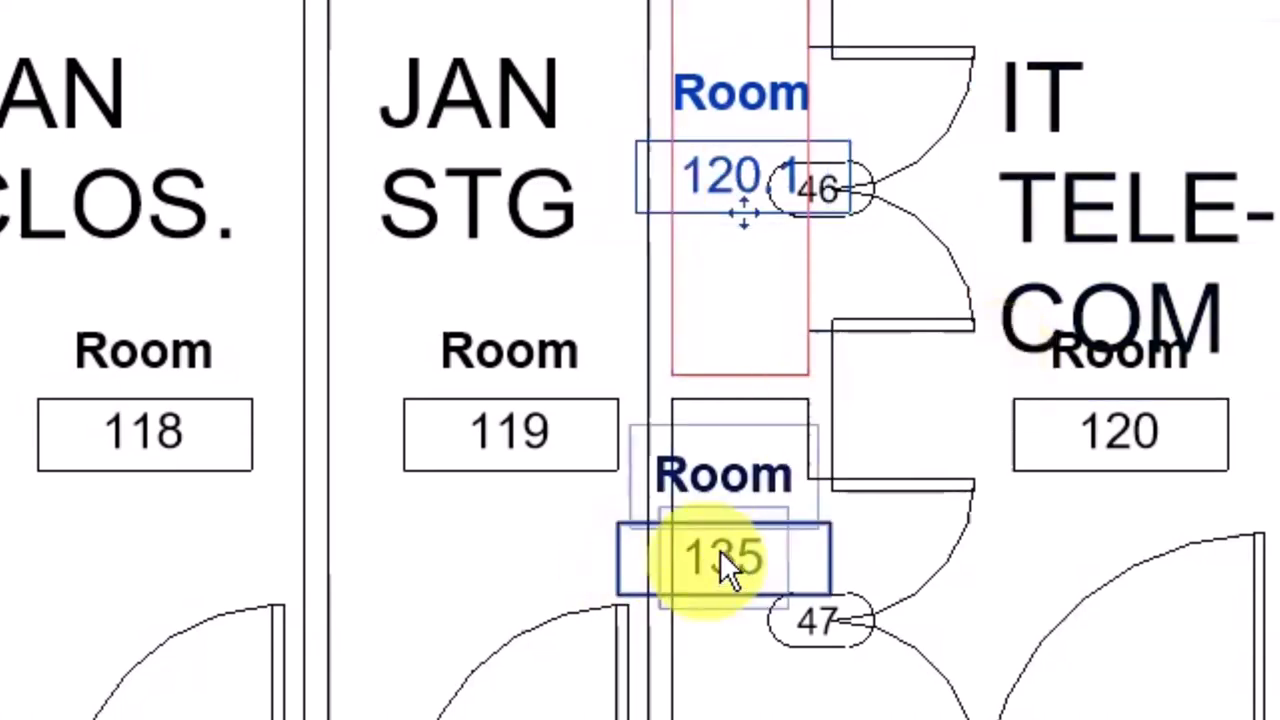
left_click(722, 551)
left_click(726, 553)
double_click(634, 560)
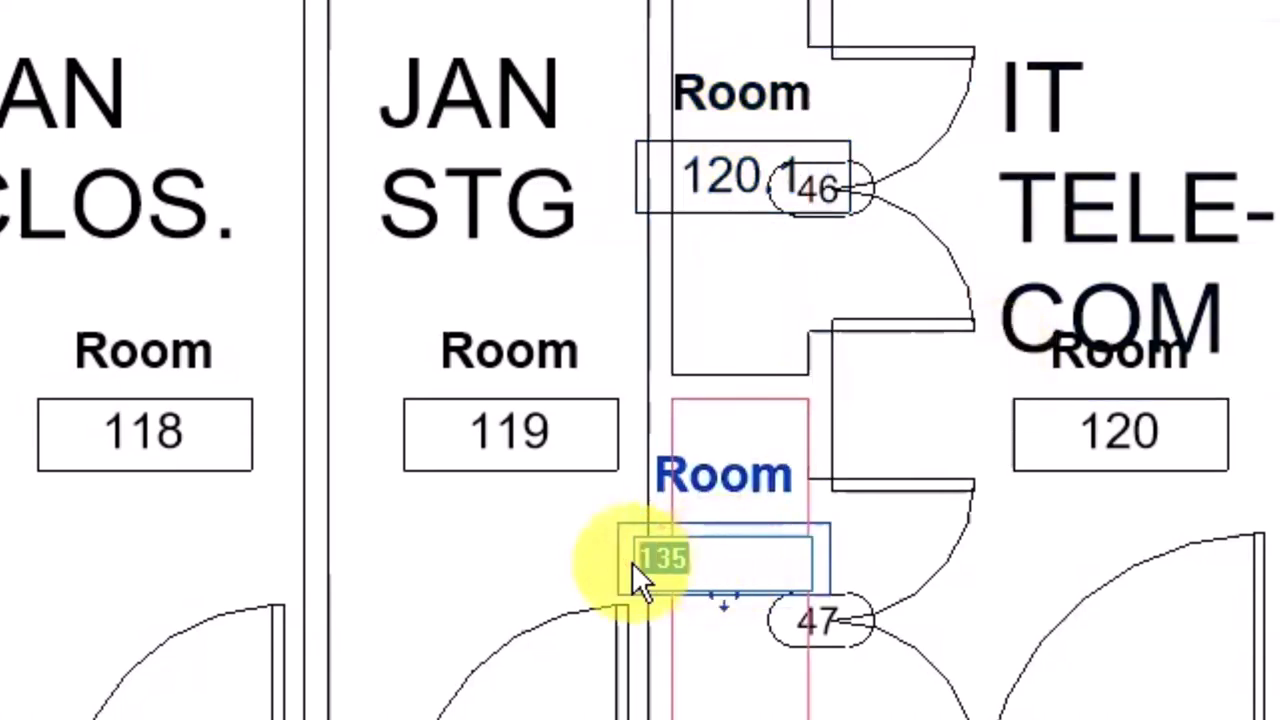
type("120.2")
key("Return")
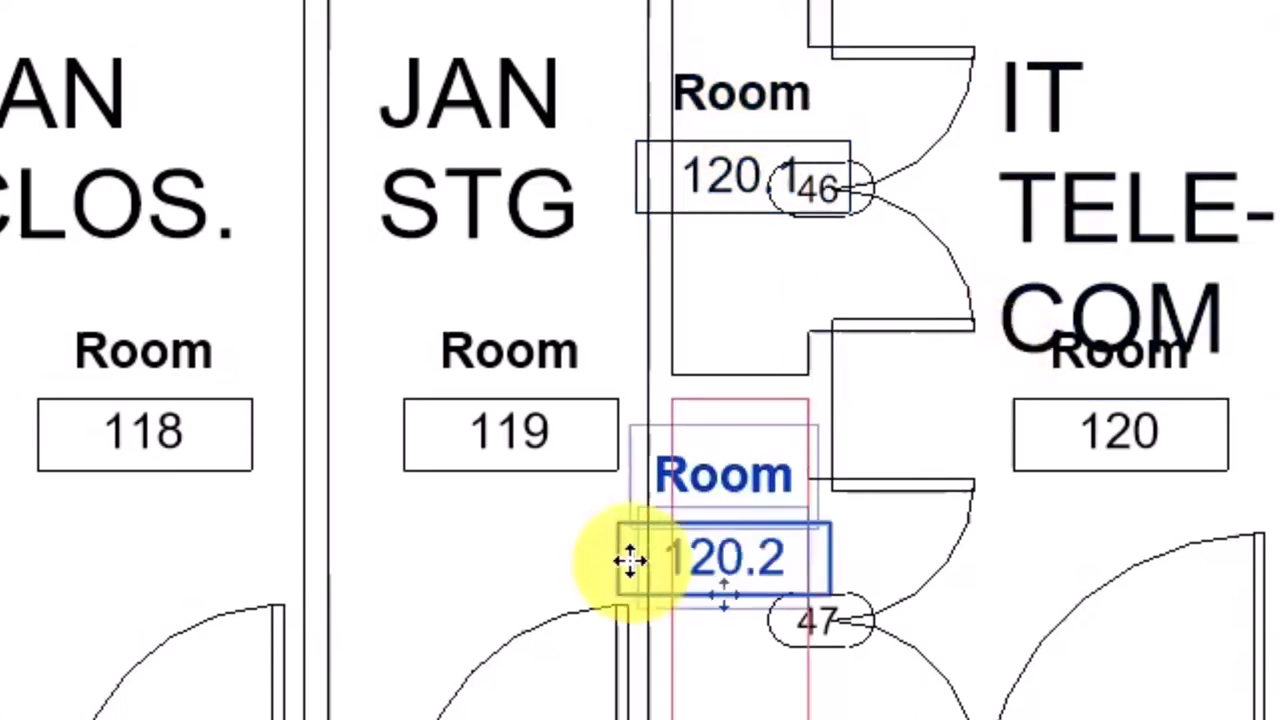
key("Escape")
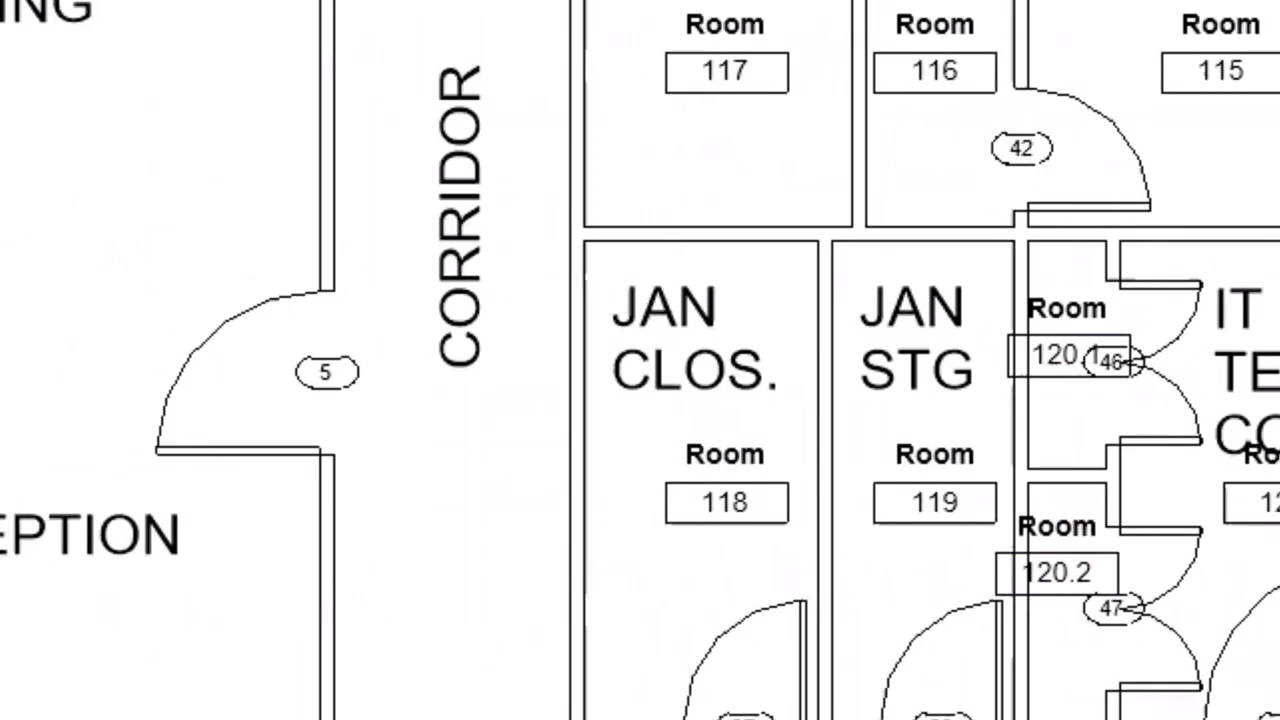
Add a room in the small closet by door 44 and number it 123.1.
scroll(1092, 662, "up", 5)
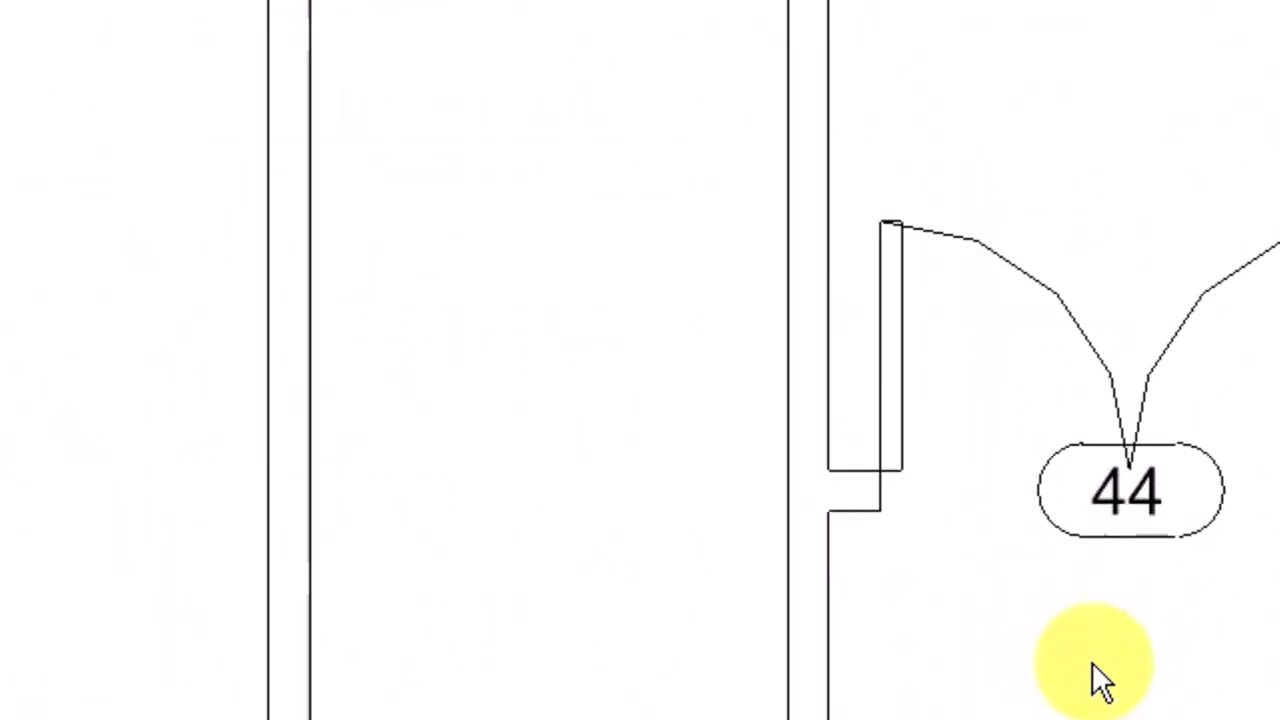
key("r")
key("m")
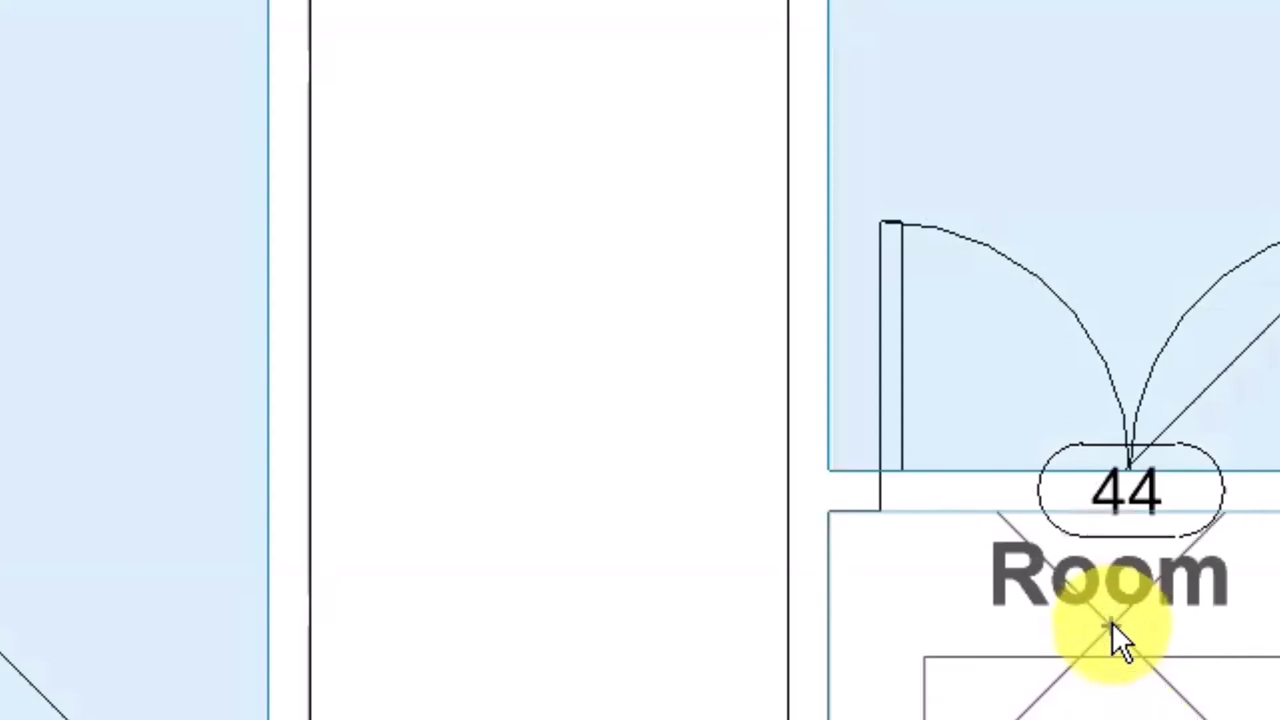
left_click(1112, 610)
key("Escape")
left_click(1132, 694)
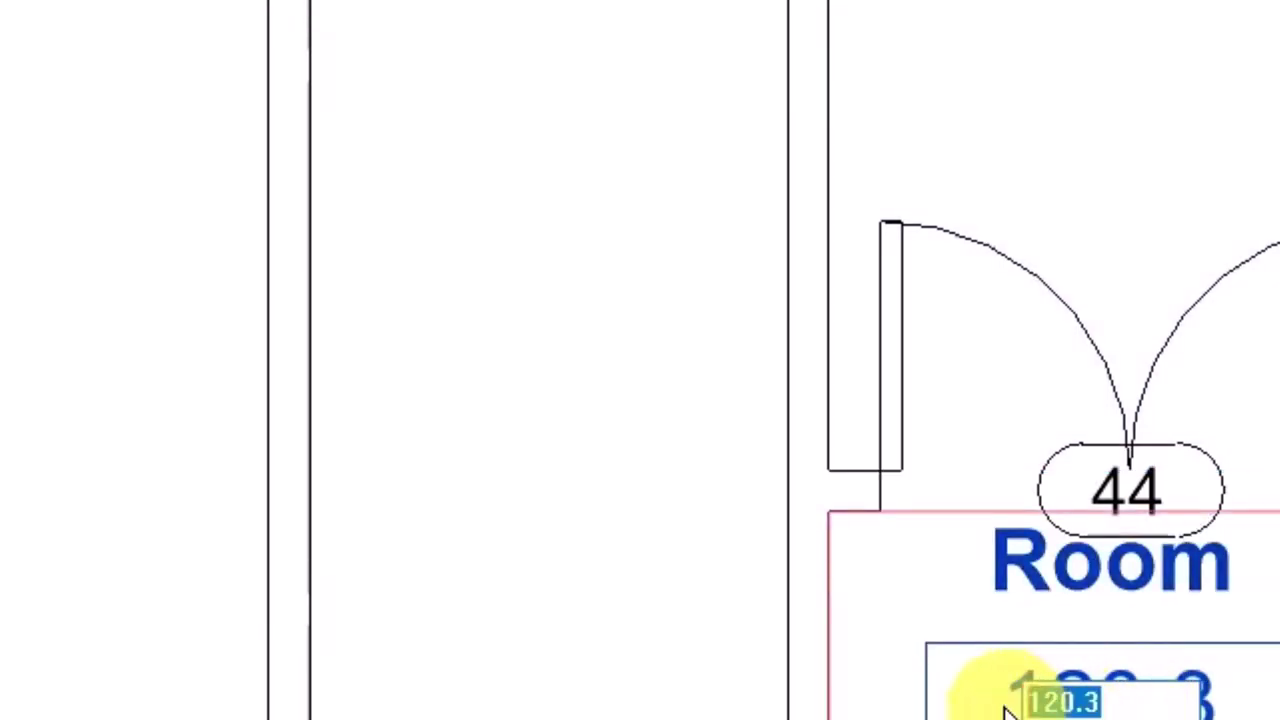
type("123.1")
key("Return")
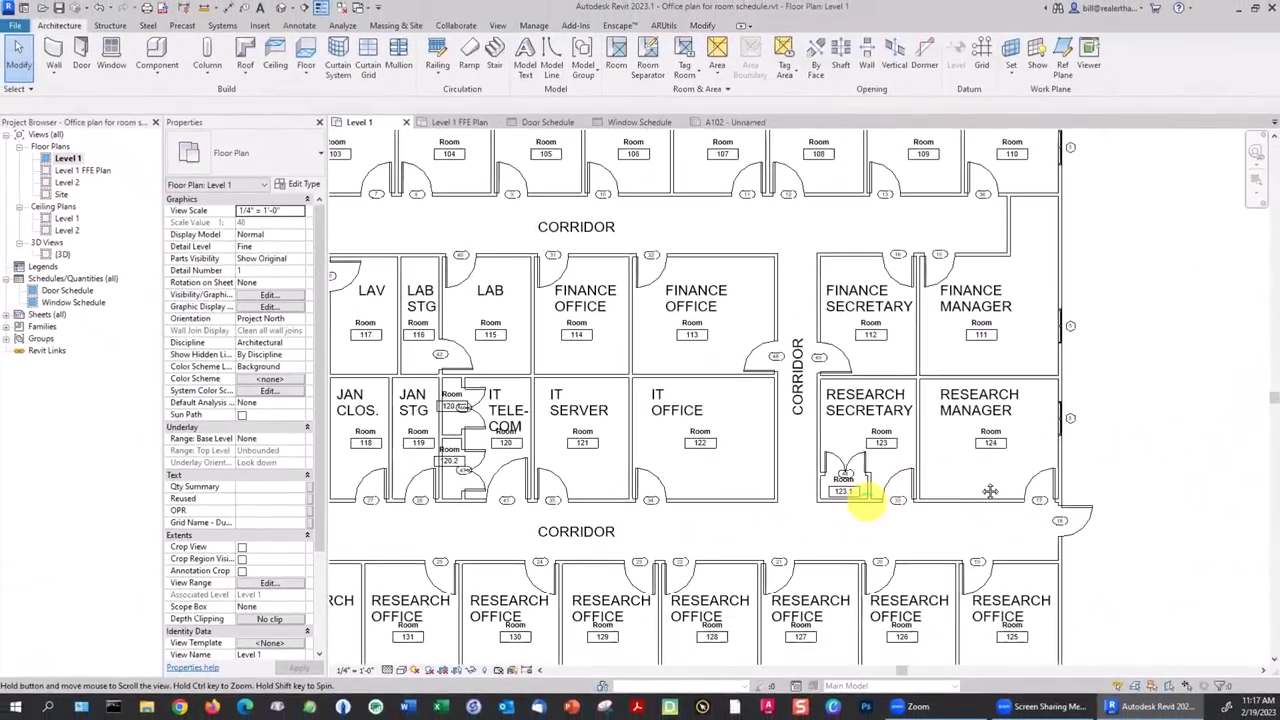
middle_click_drag(857, 500, 951, 480)
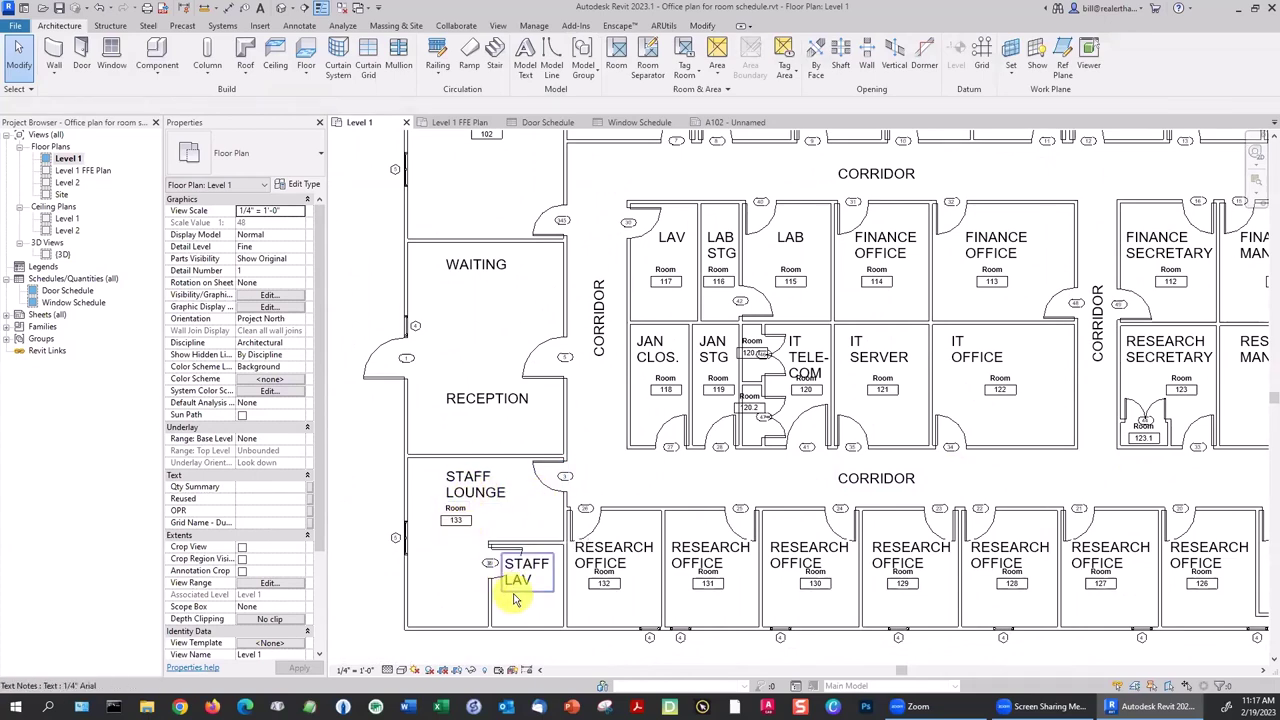
Place a room in STAFF LAV and change its tag number to 131.1.
left_click(620, 68)
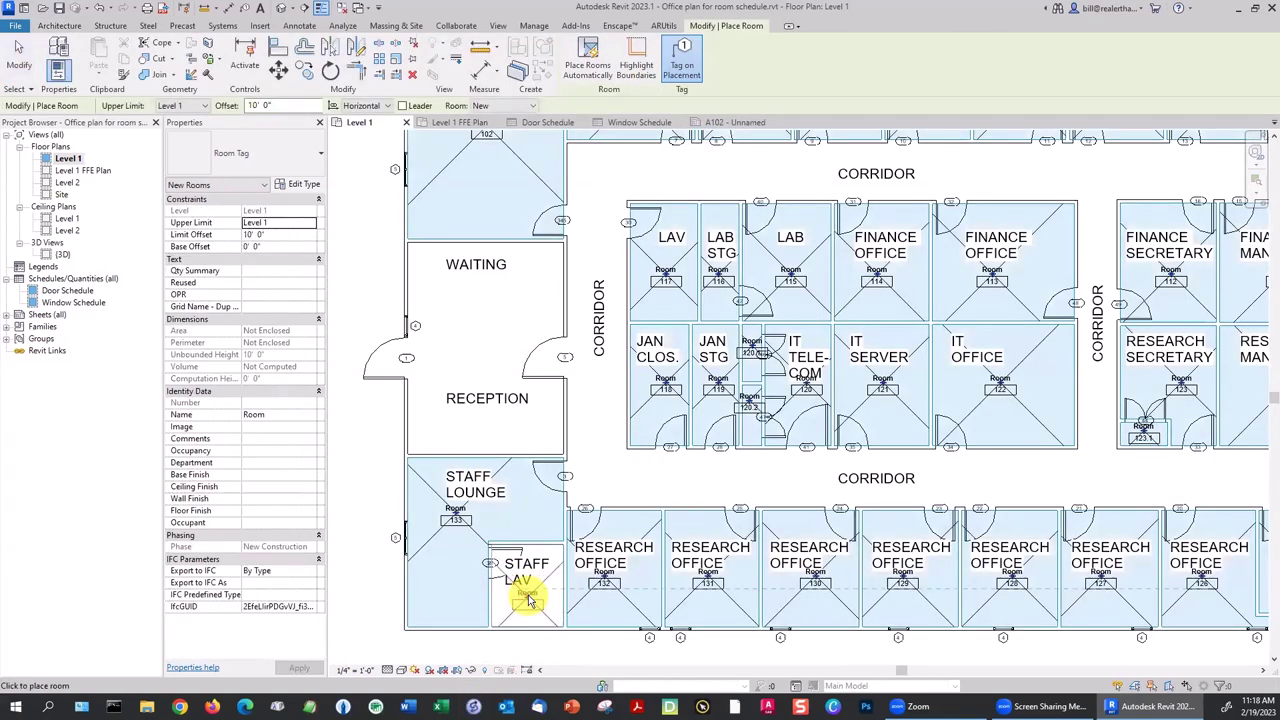
left_click(530, 600)
scroll(528, 600, "up", 5)
double_click(528, 619)
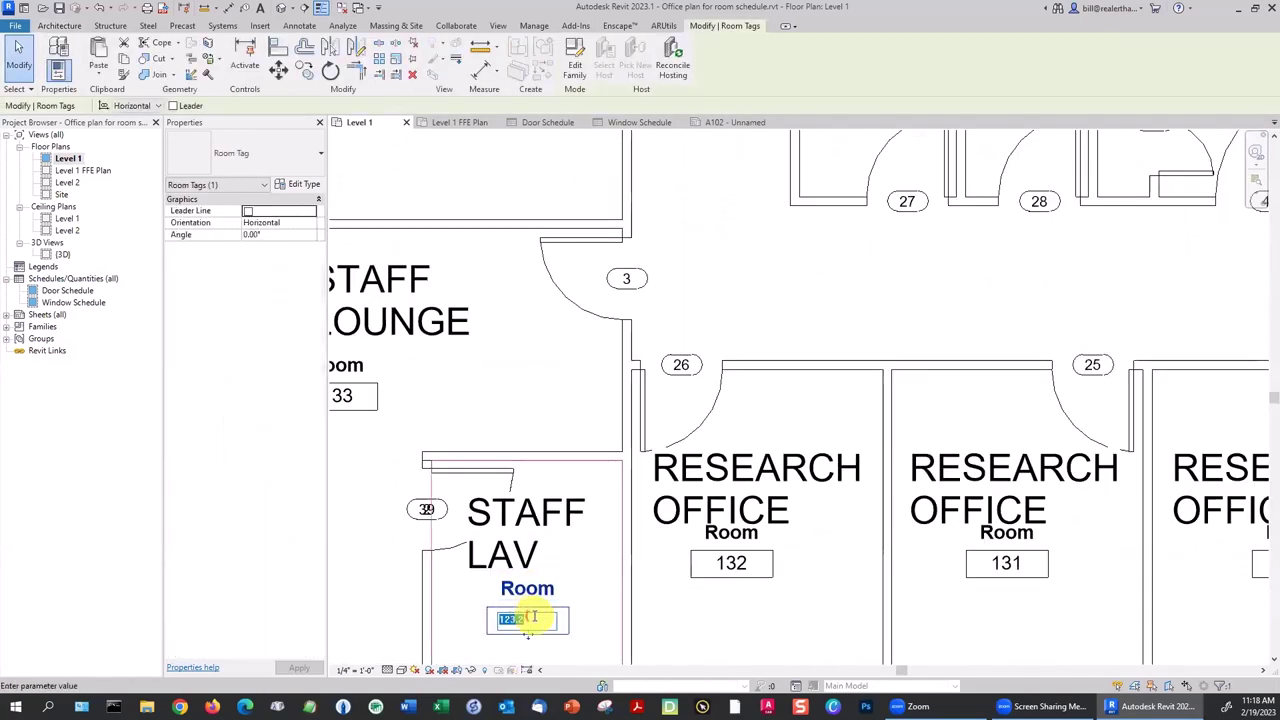
left_click(467, 622)
left_click(473, 374)
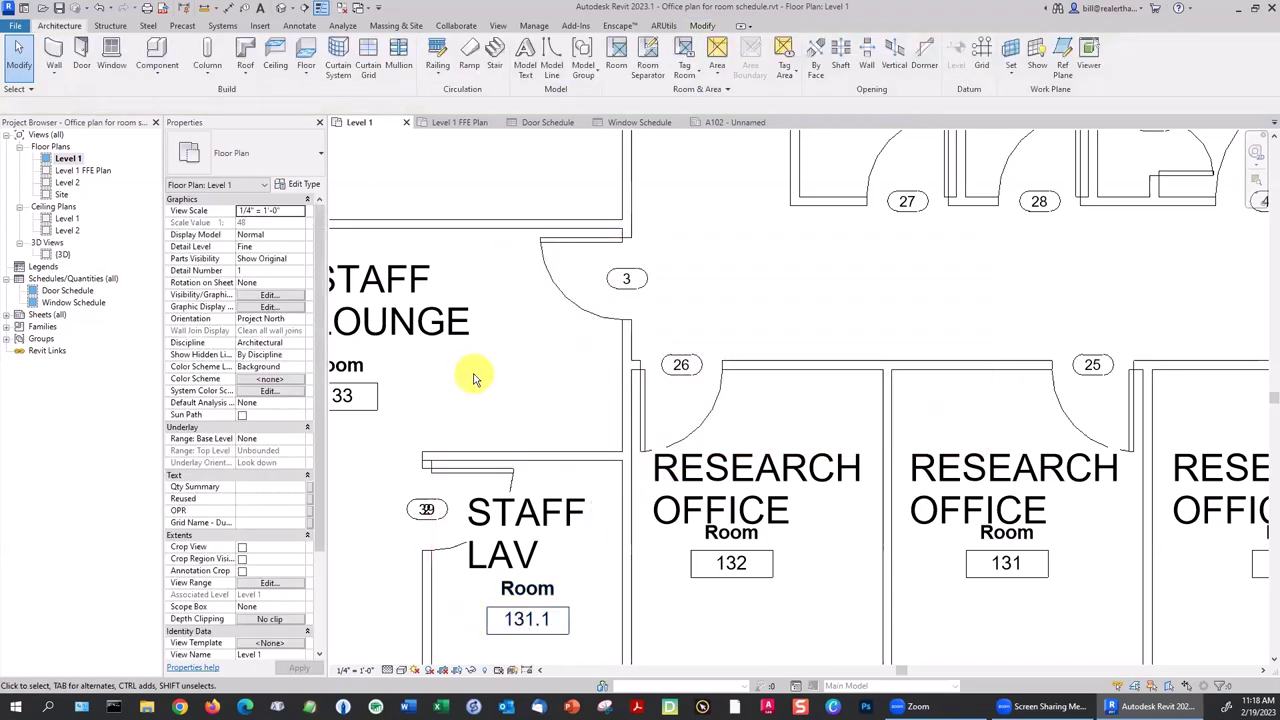
scroll(475, 378, "down", 6)
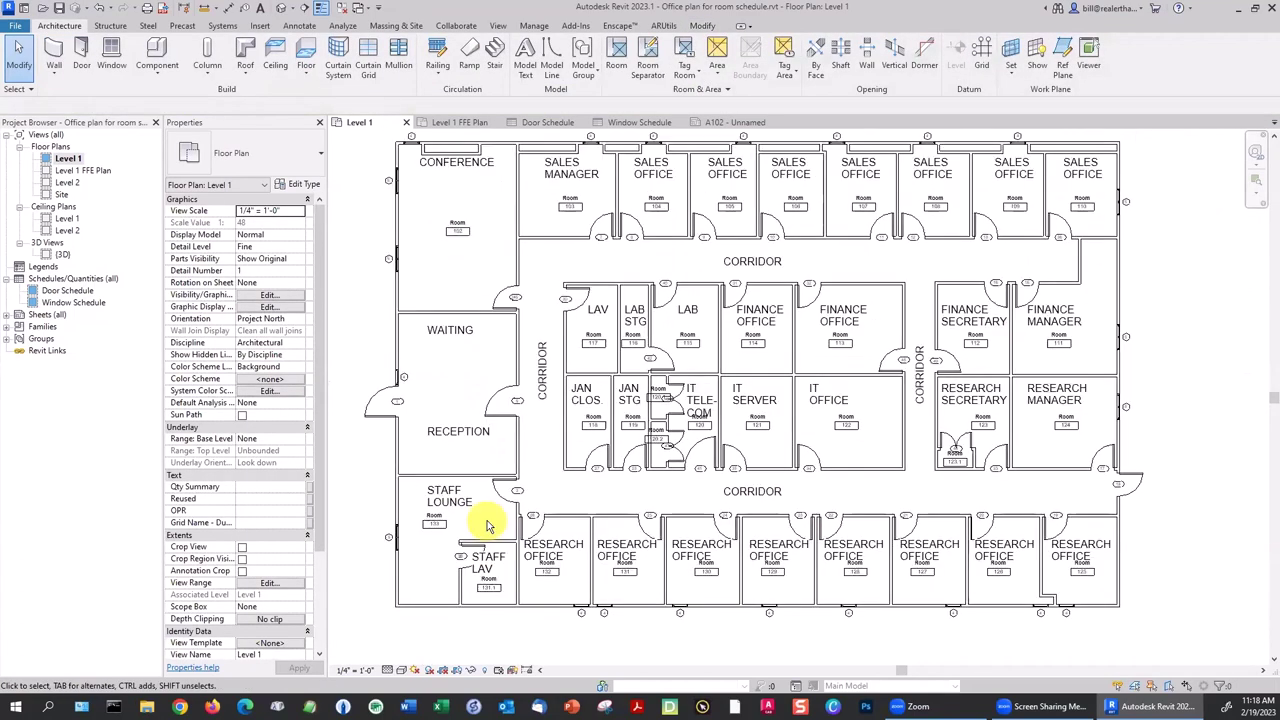
scroll(488, 526, "down", 2)
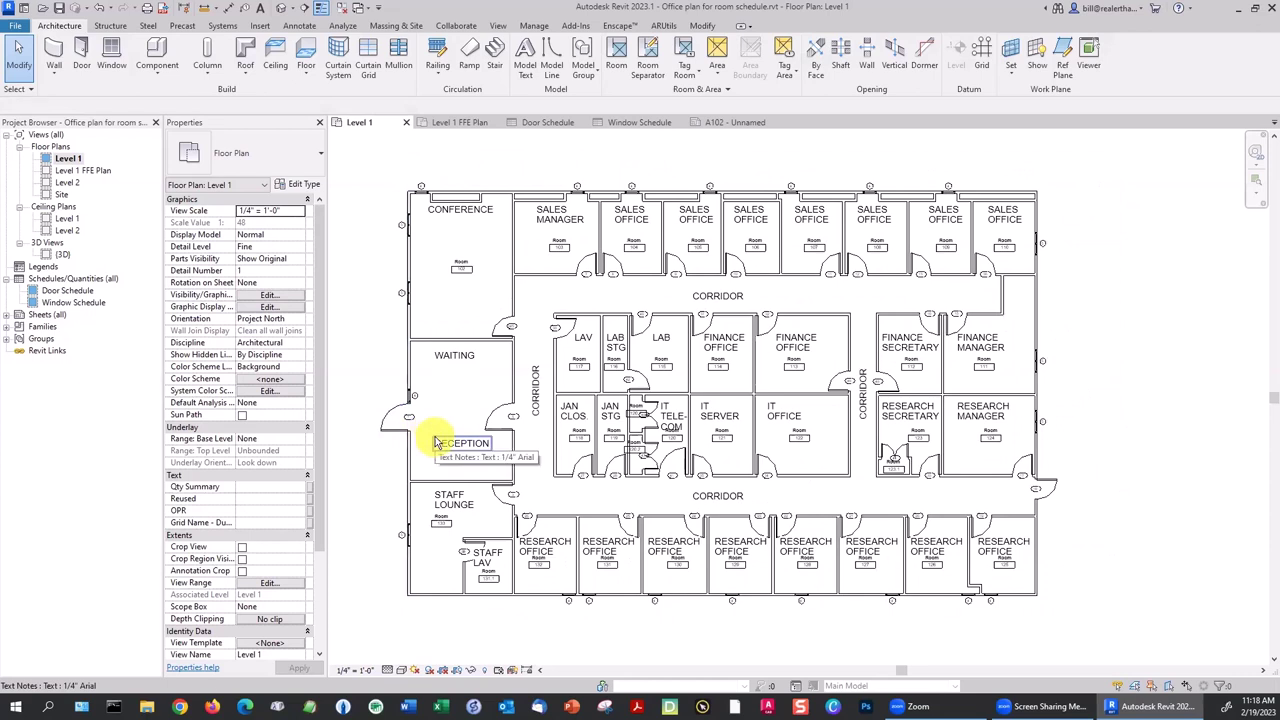
Draw a room separation line dividing Waiting from Reception.
left_click(651, 72)
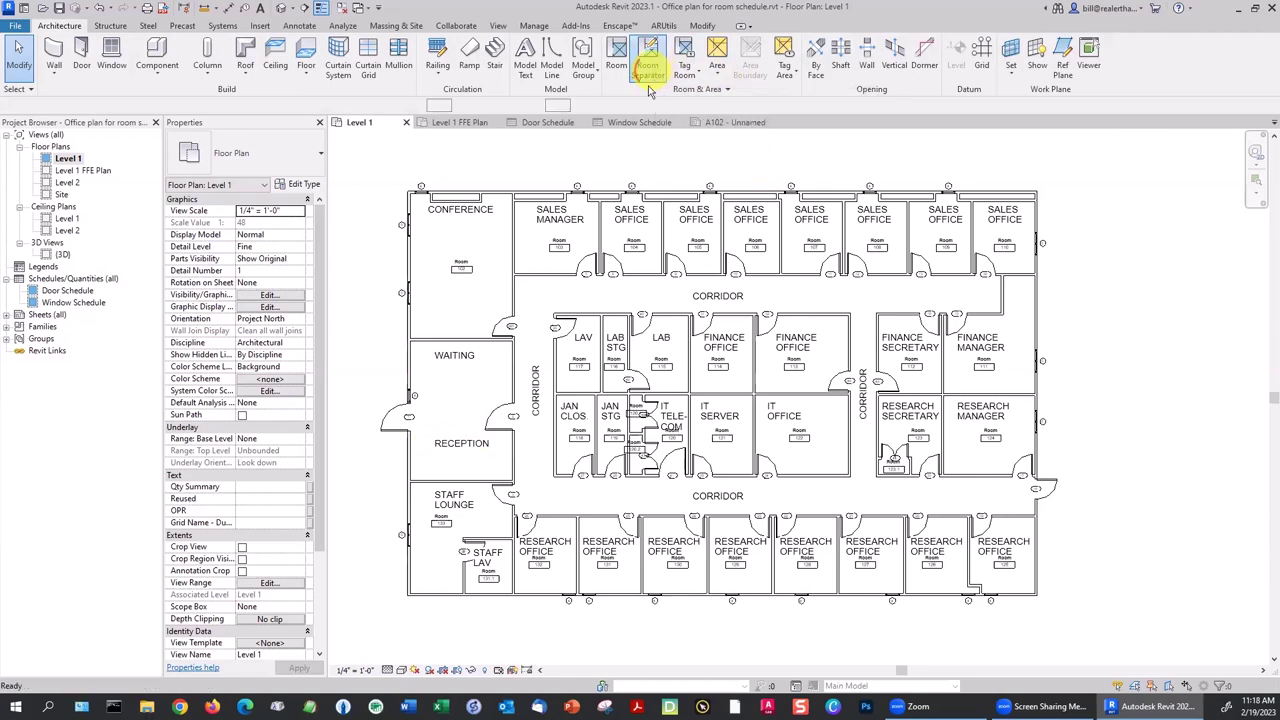
scroll(410, 430, "up", 4)
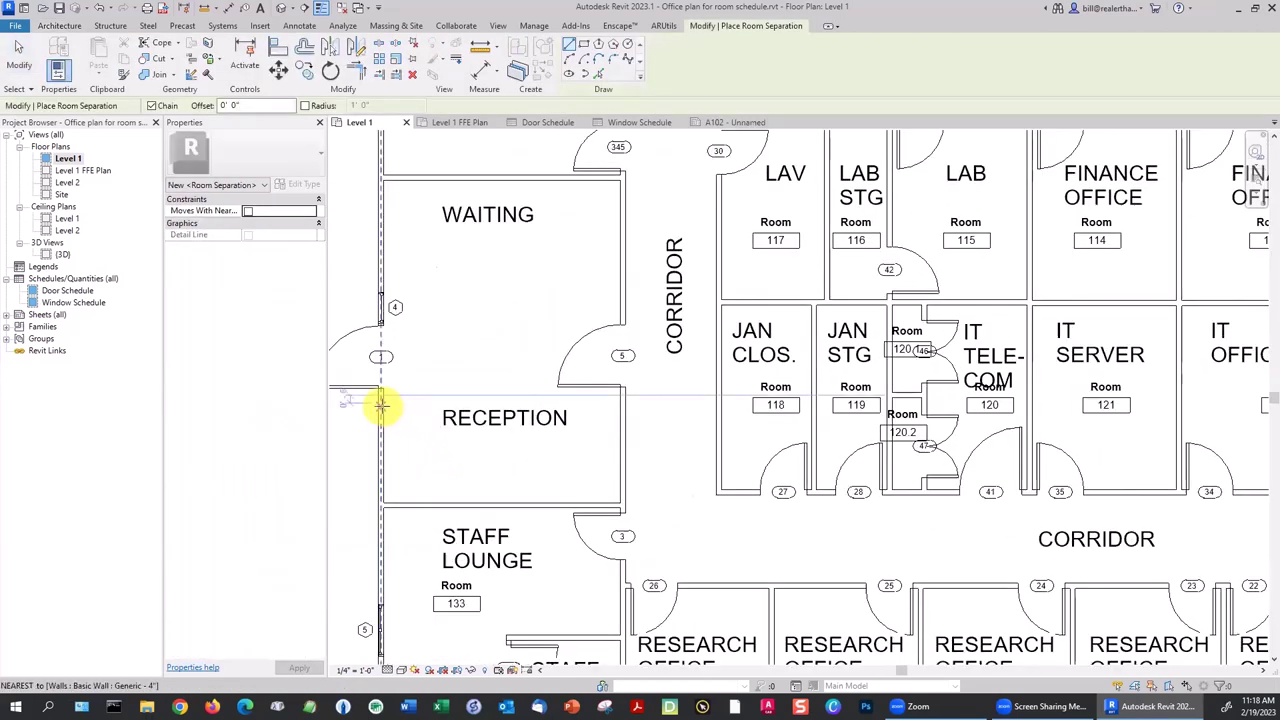
left_click(380, 405)
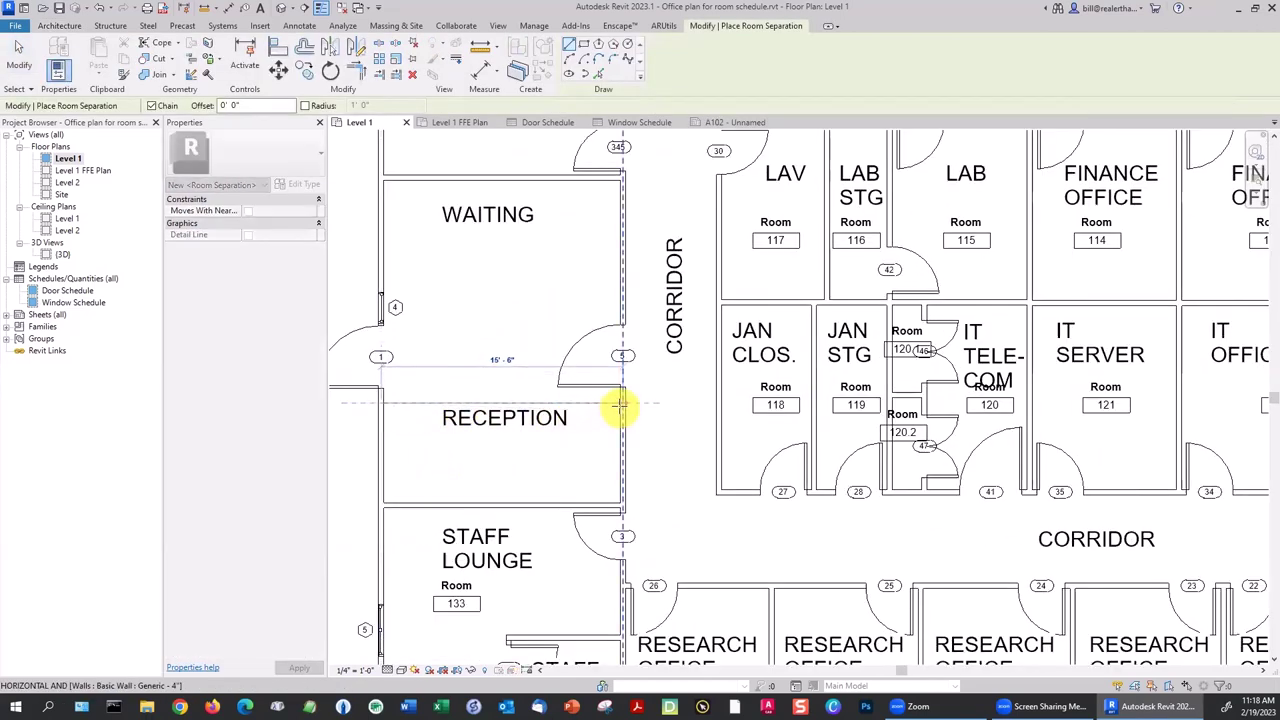
left_click(620, 405)
key("Escape")
key("Escape")
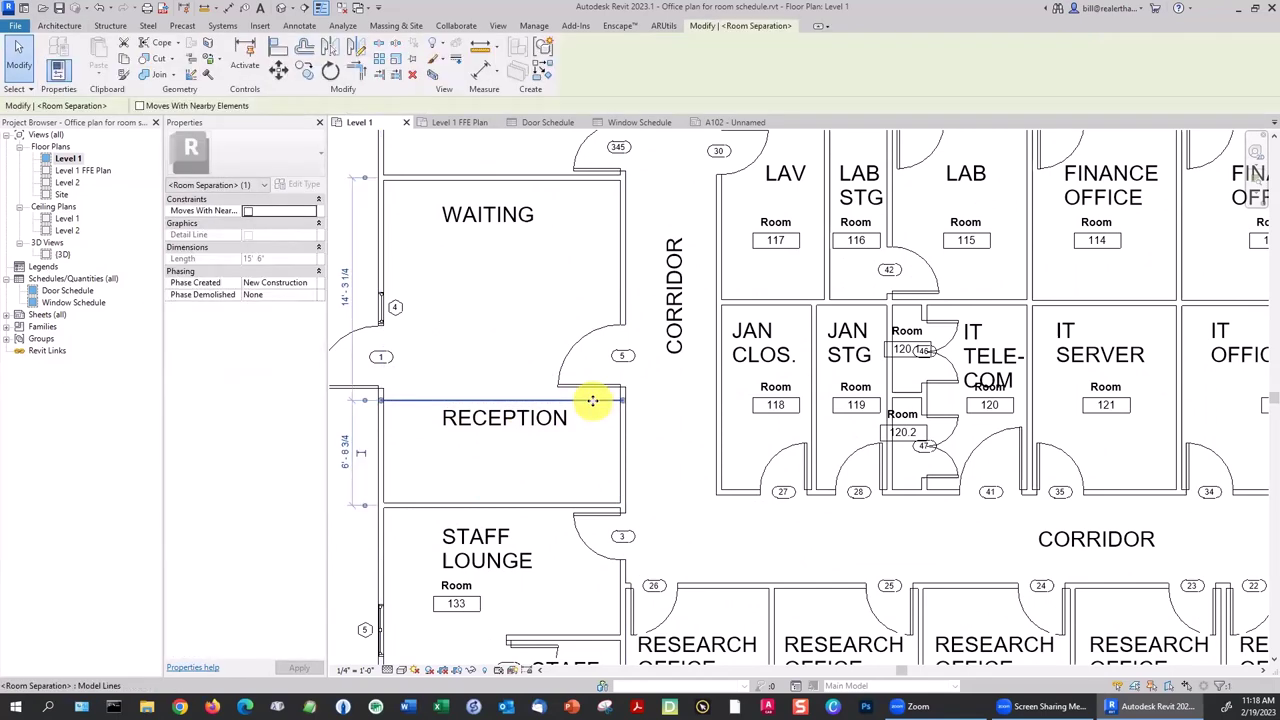
left_click_drag(592, 400, 592, 398)
left_click(647, 411)
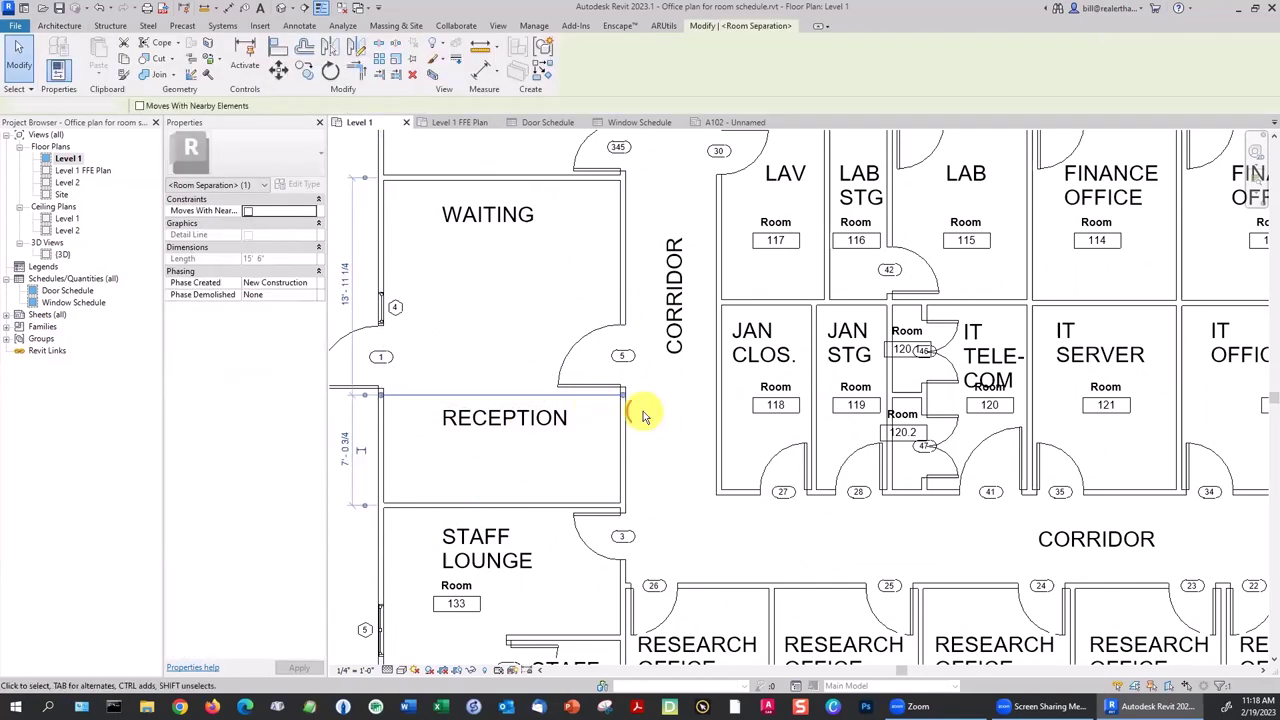
scroll(643, 412, "down", 2)
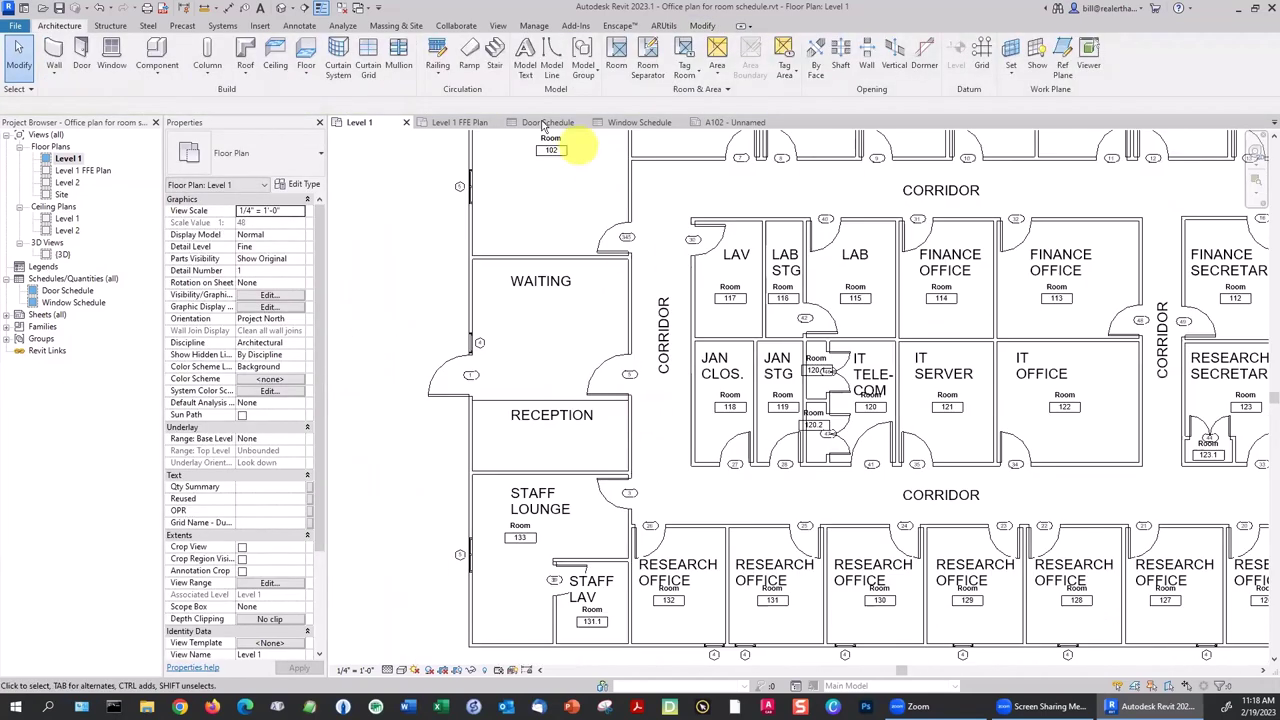
Place tagged rooms in RECEPTION and WAITING.
left_click(615, 60)
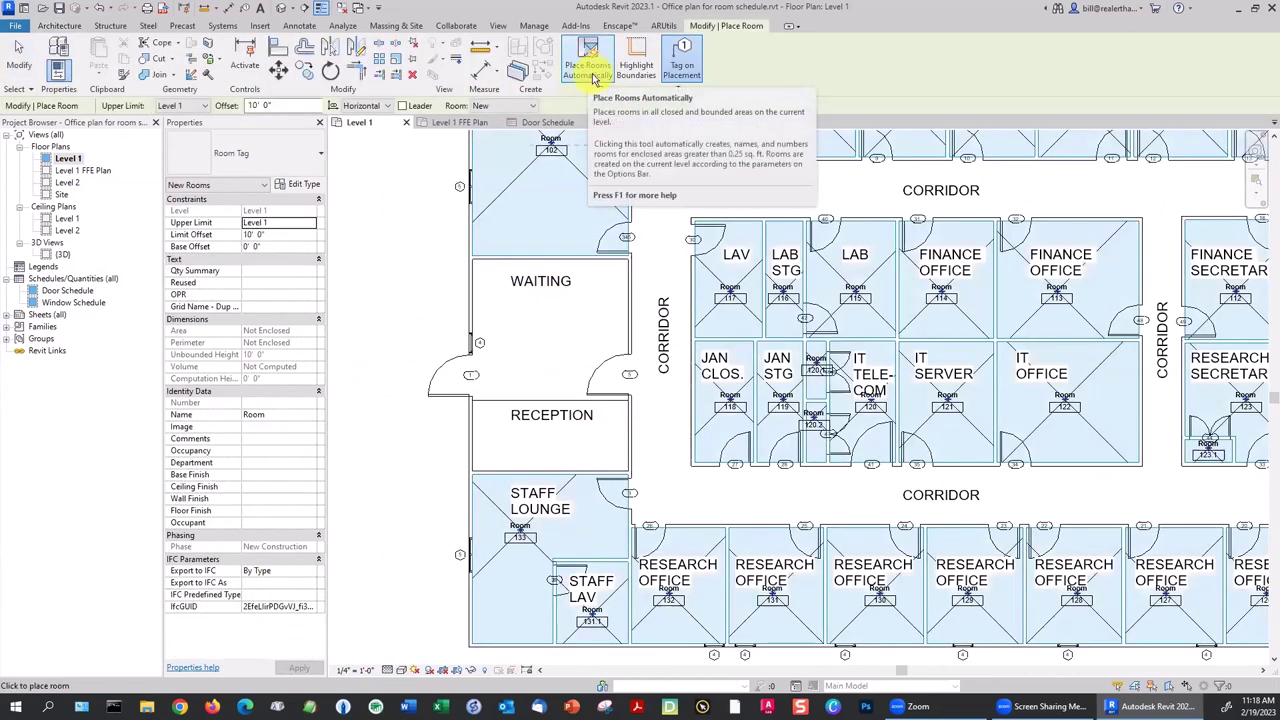
left_click(594, 78)
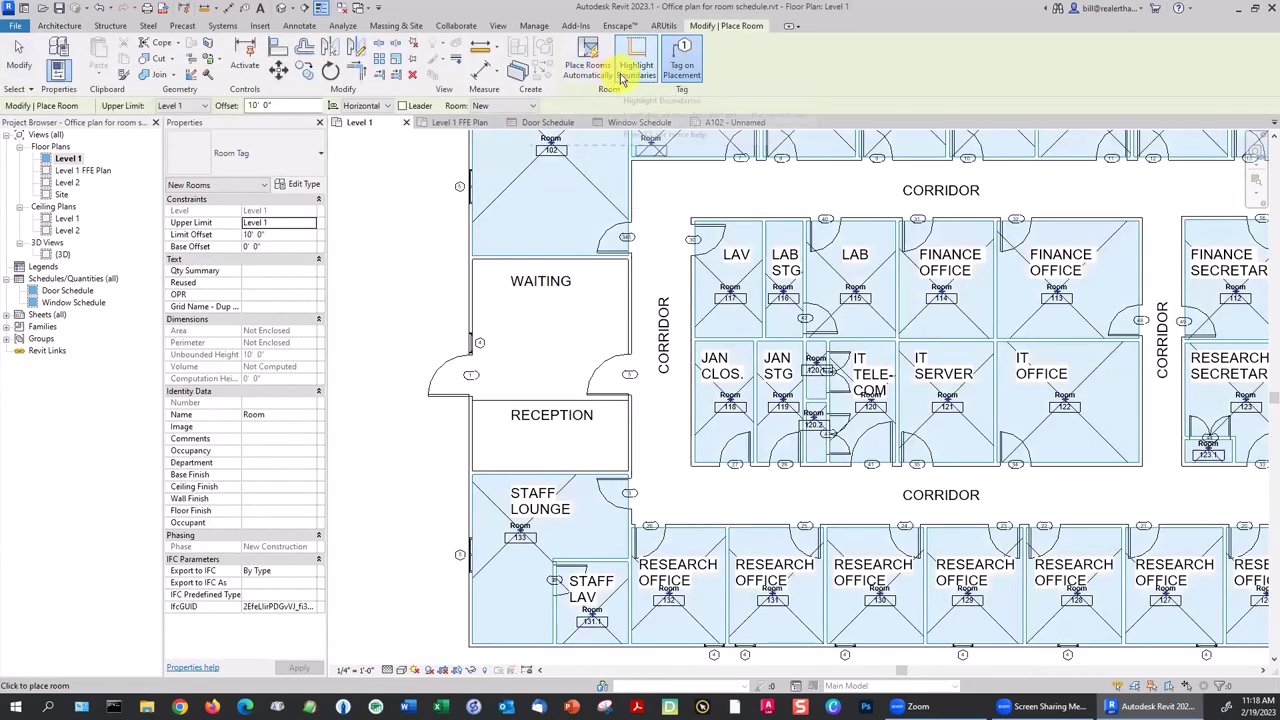
left_click(543, 445)
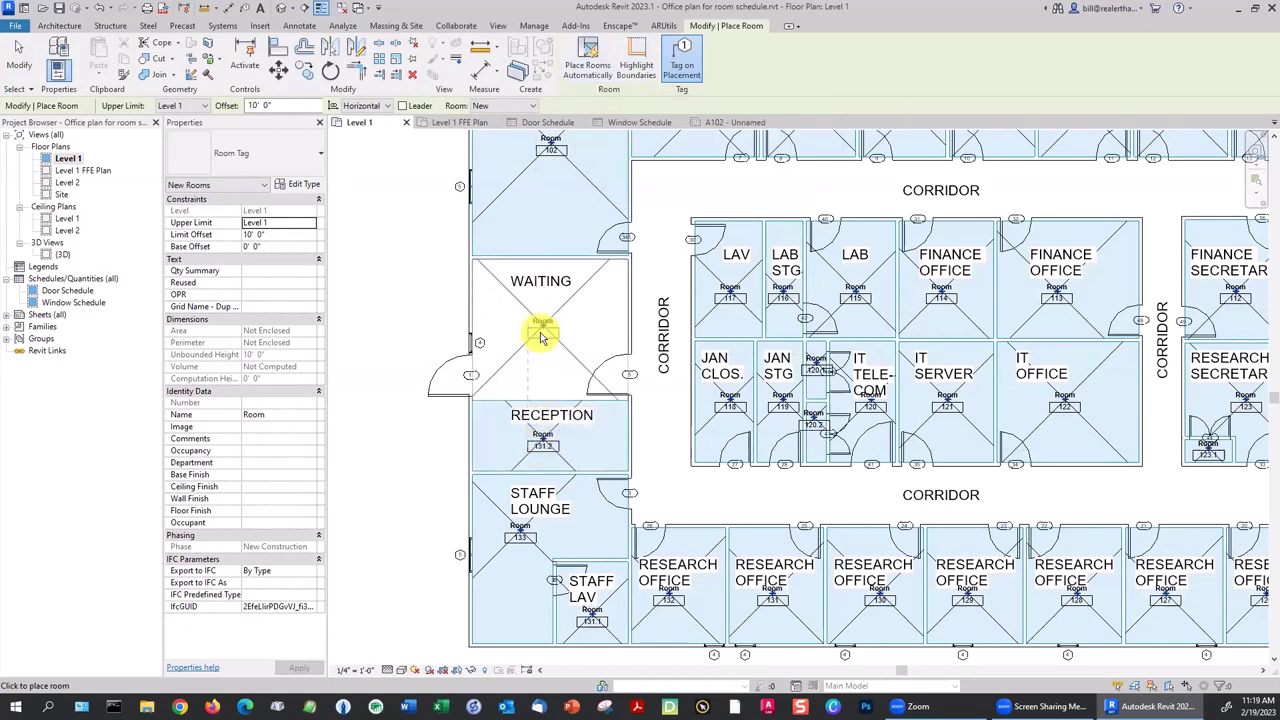
left_click(540, 336)
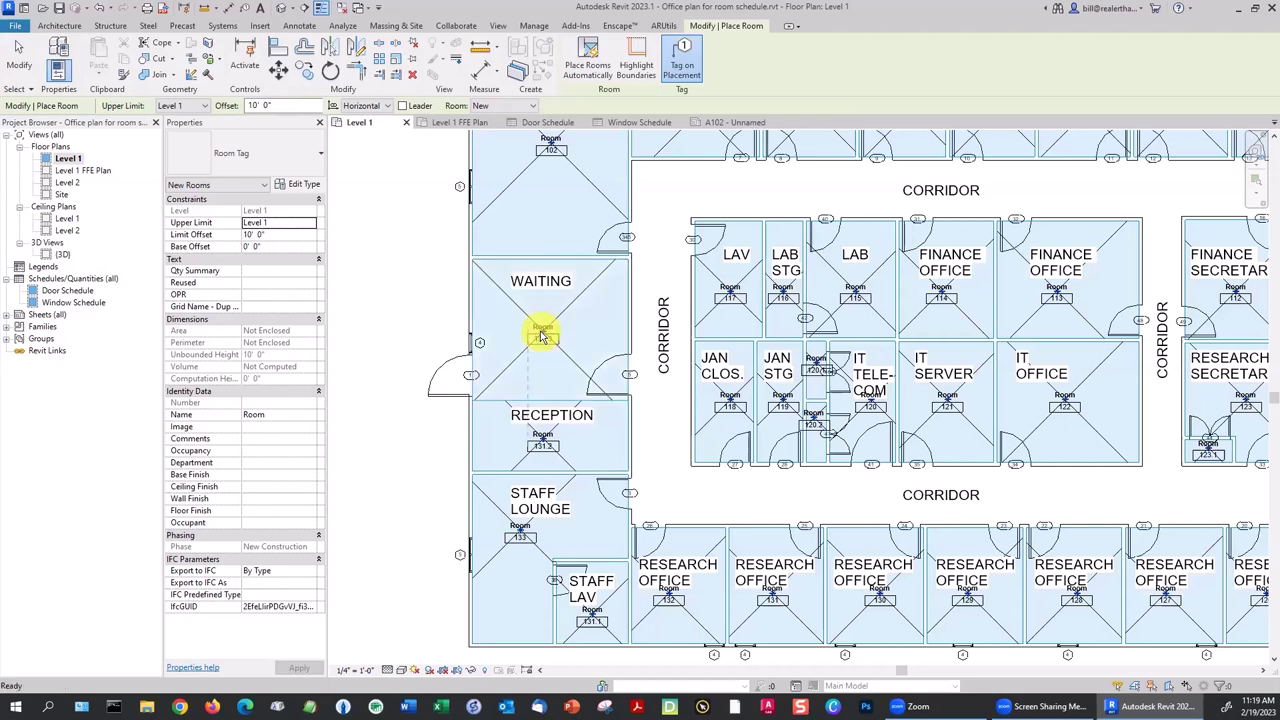
key("Escape")
key("Escape")
Renumber the Reception tag to 100 and open the Room Tag family for editing.
scroll(545, 445, "up", 3)
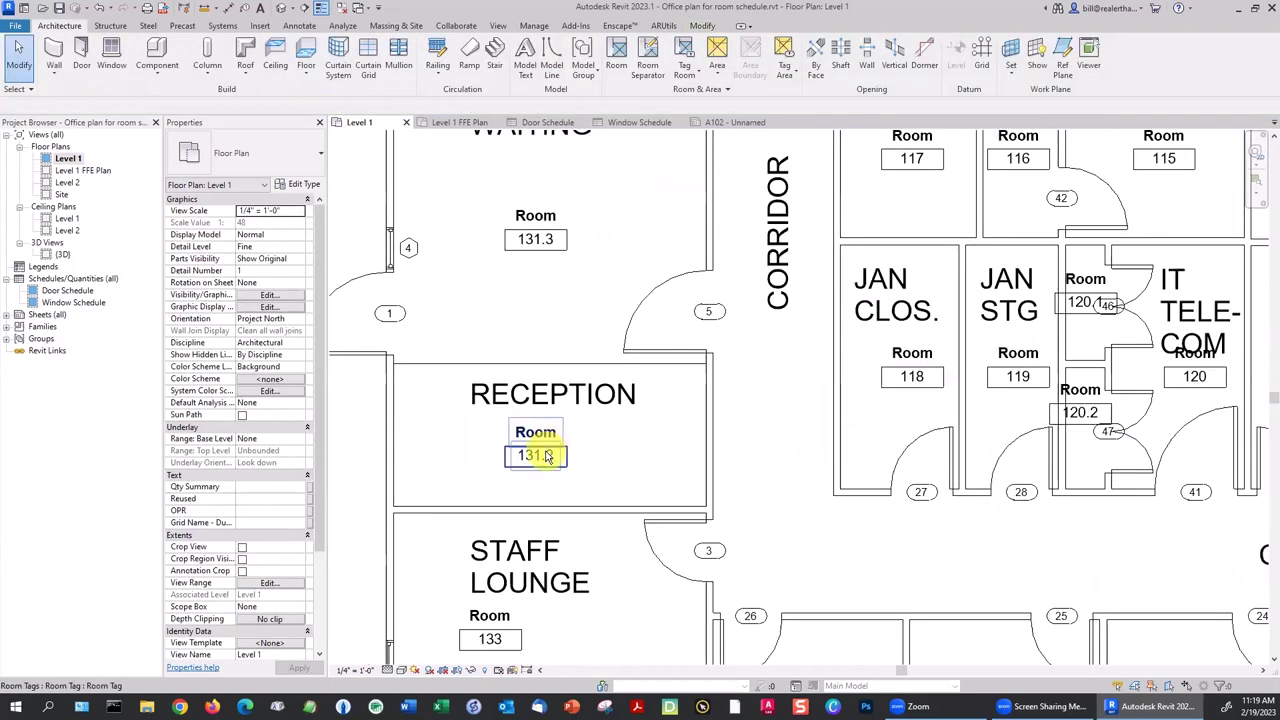
left_click(547, 456)
left_click(540, 456)
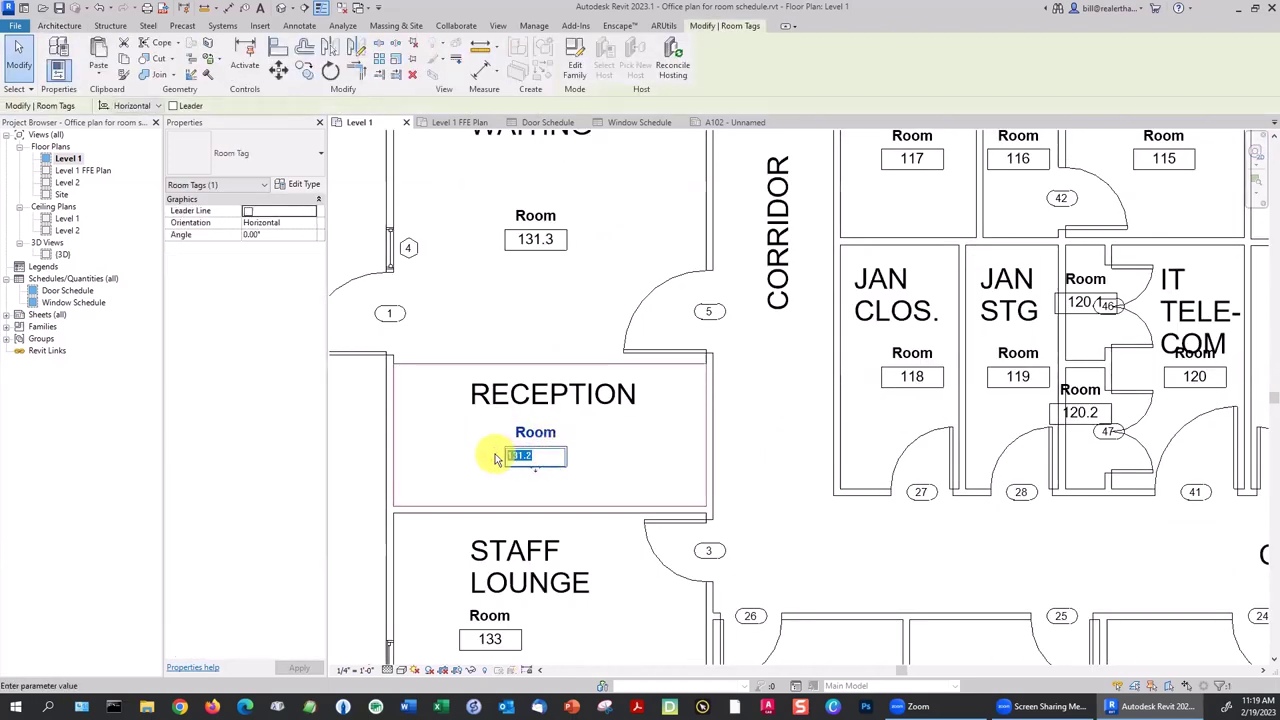
key("Return")
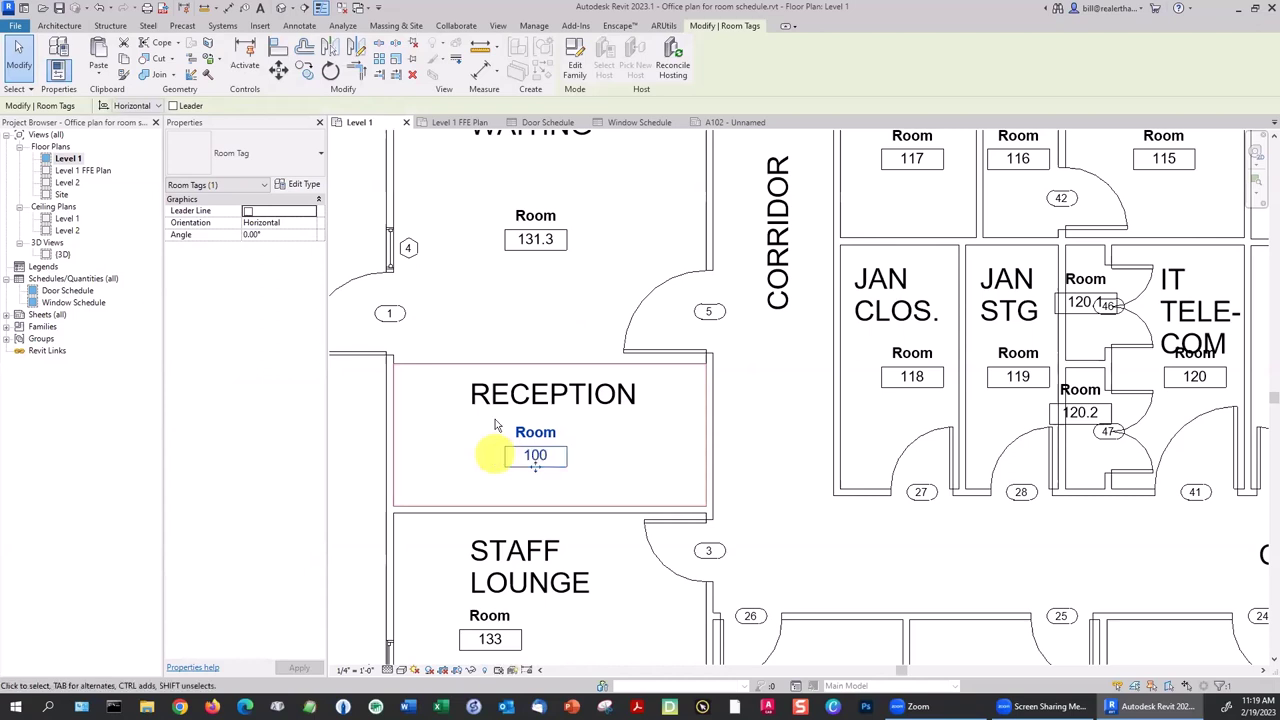
double_click(537, 240)
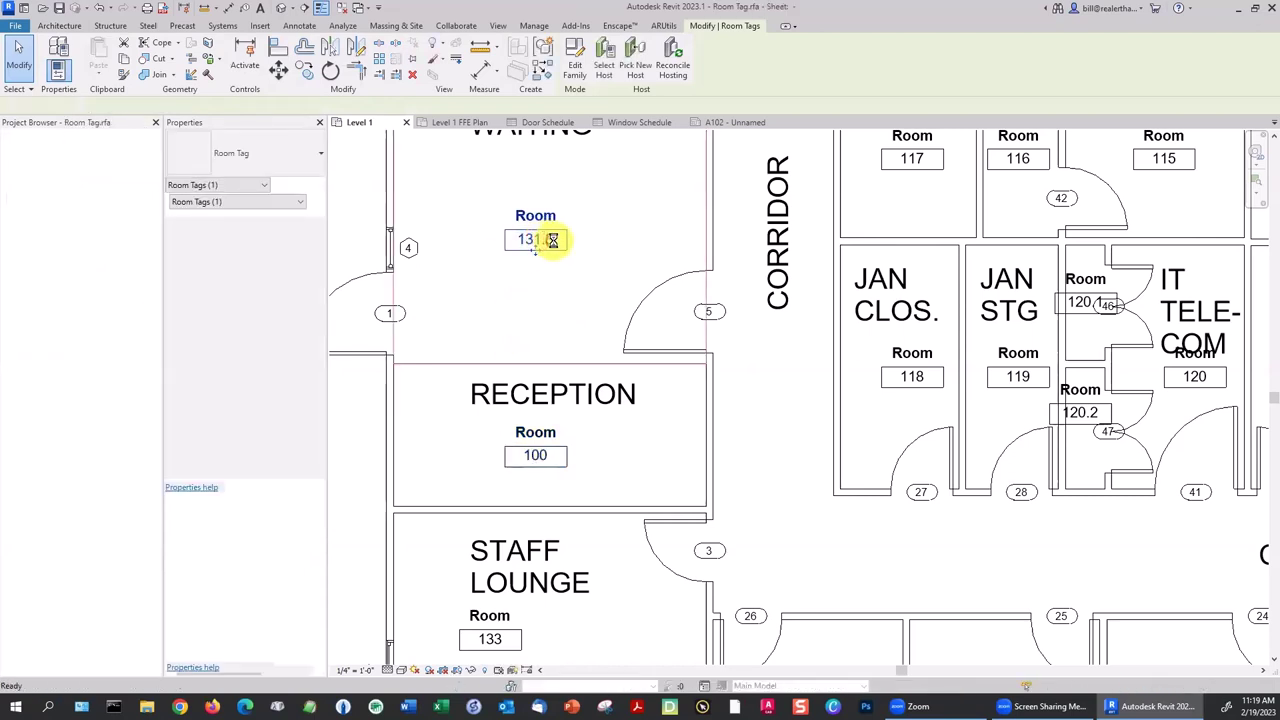
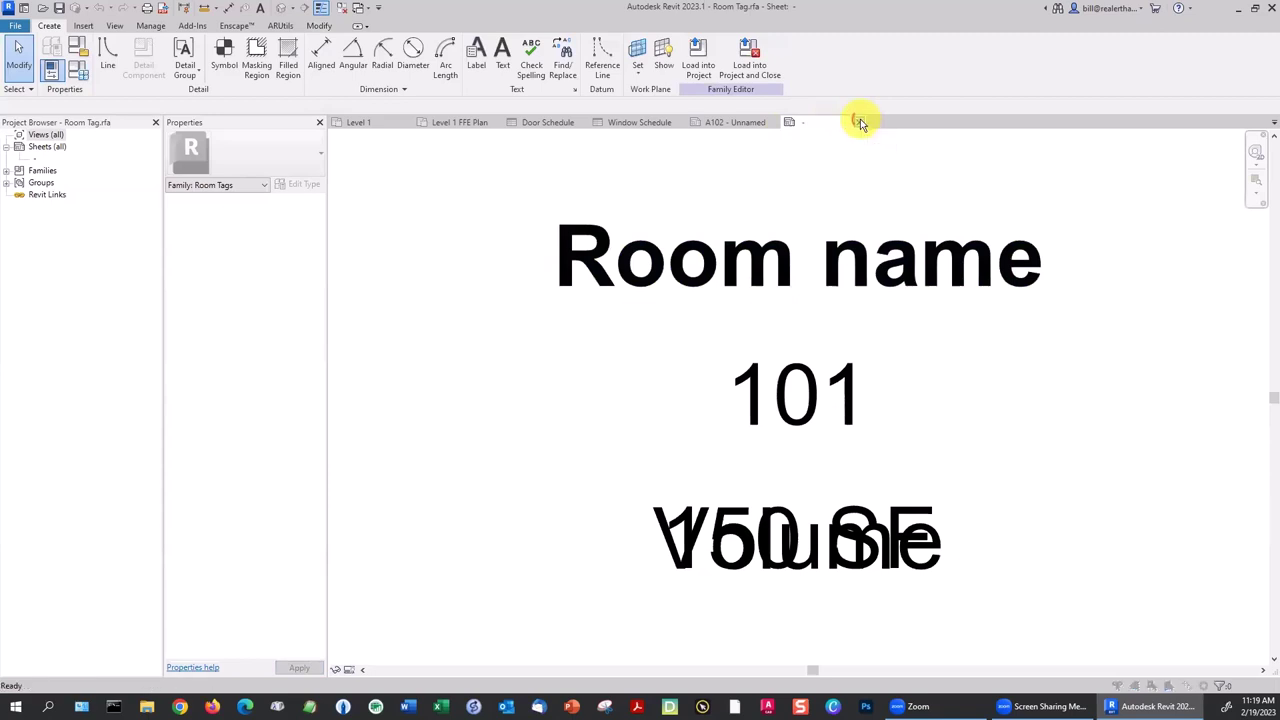
Close the room tag family without saving, then change the waiting room tag's number from 131.3 to 101.
left_click(859, 123)
left_click(670, 353)
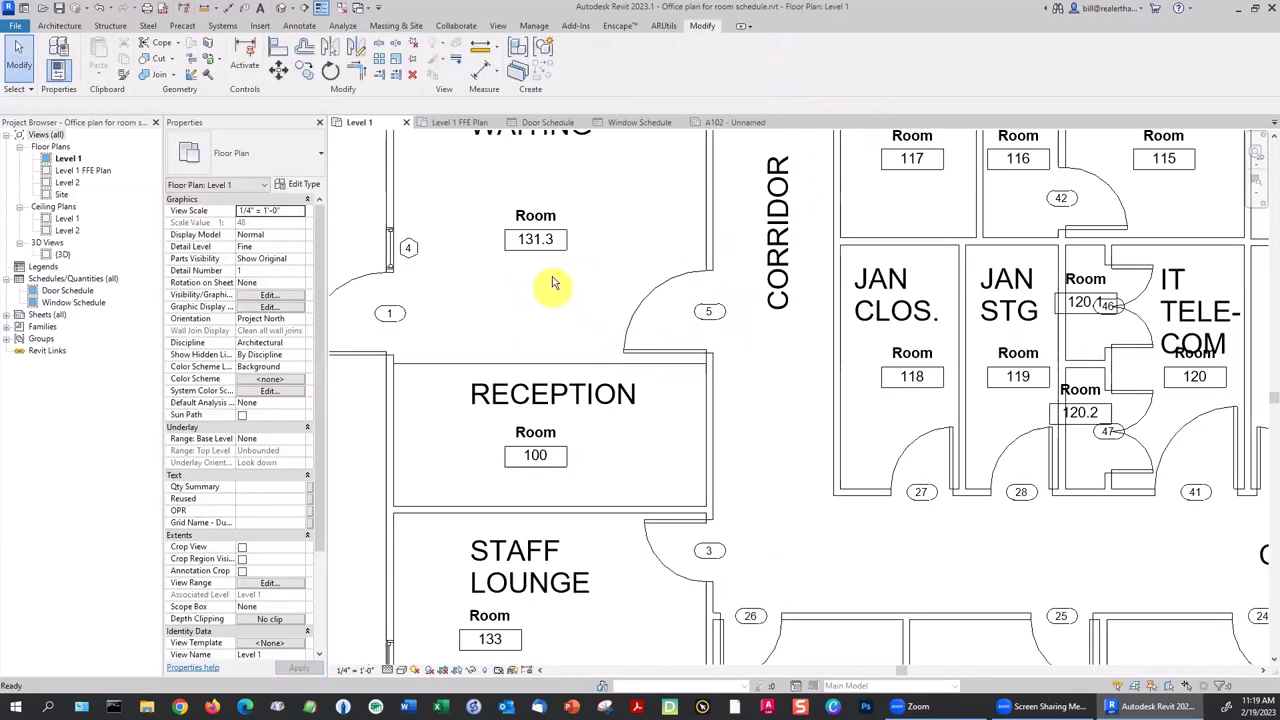
left_click(541, 240)
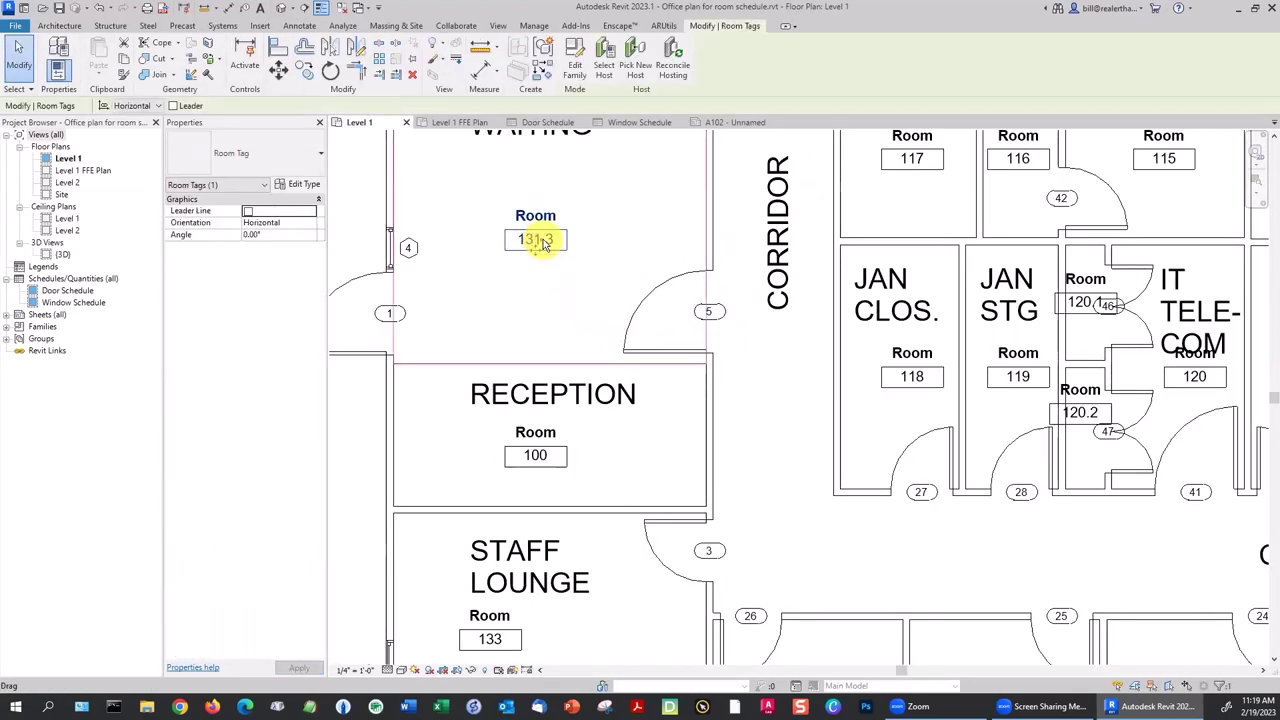
scroll(543, 244, "up", 5)
left_click(545, 244)
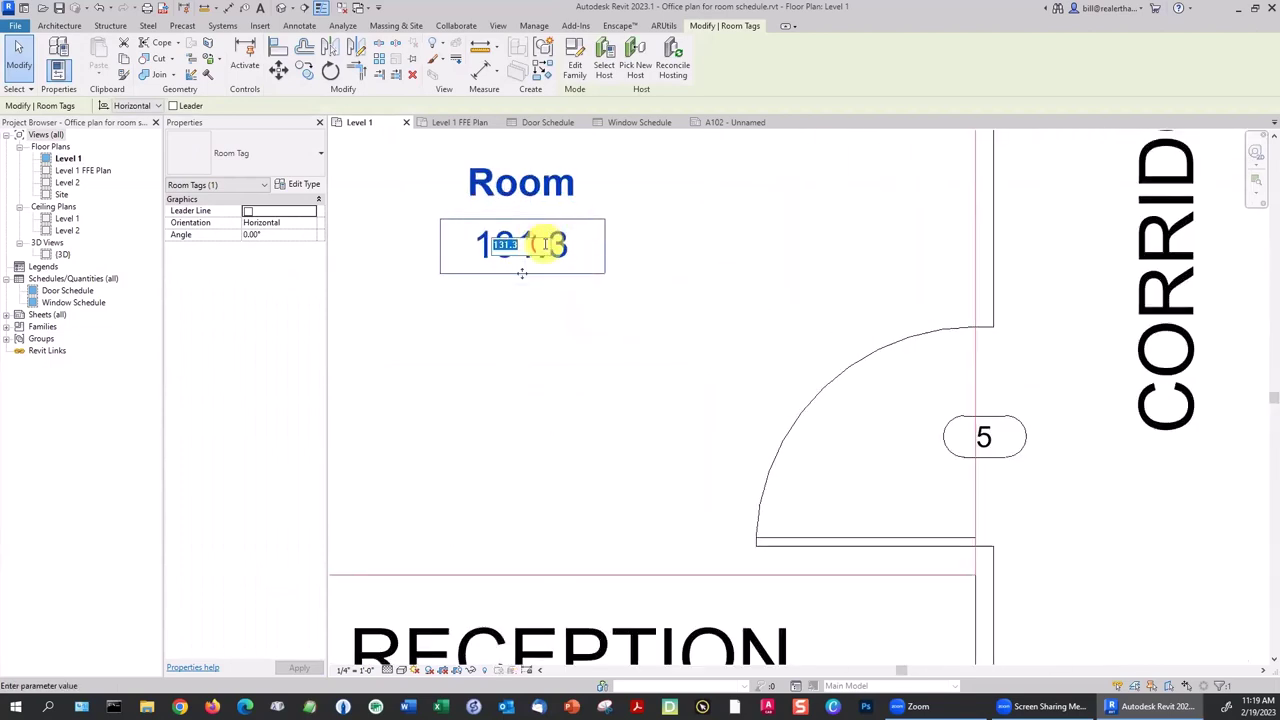
type("101")
key("Return")
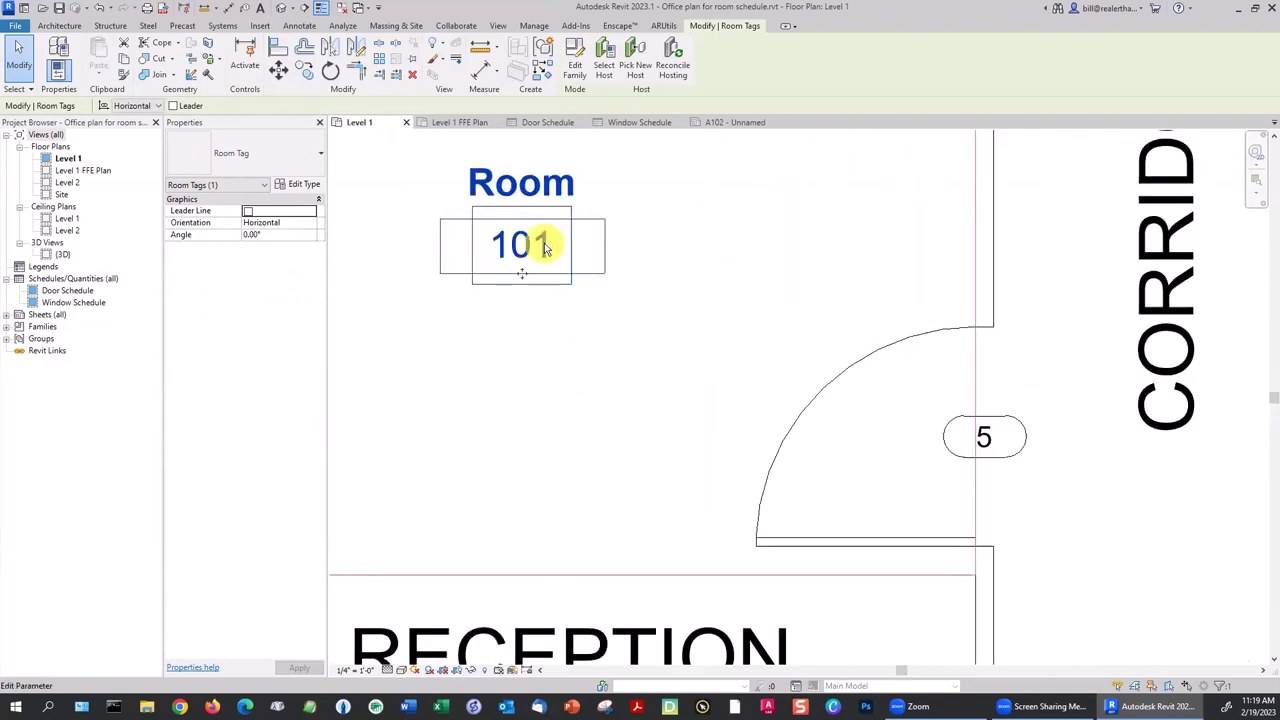
left_click(695, 272)
scroll(700, 272, "down", 5)
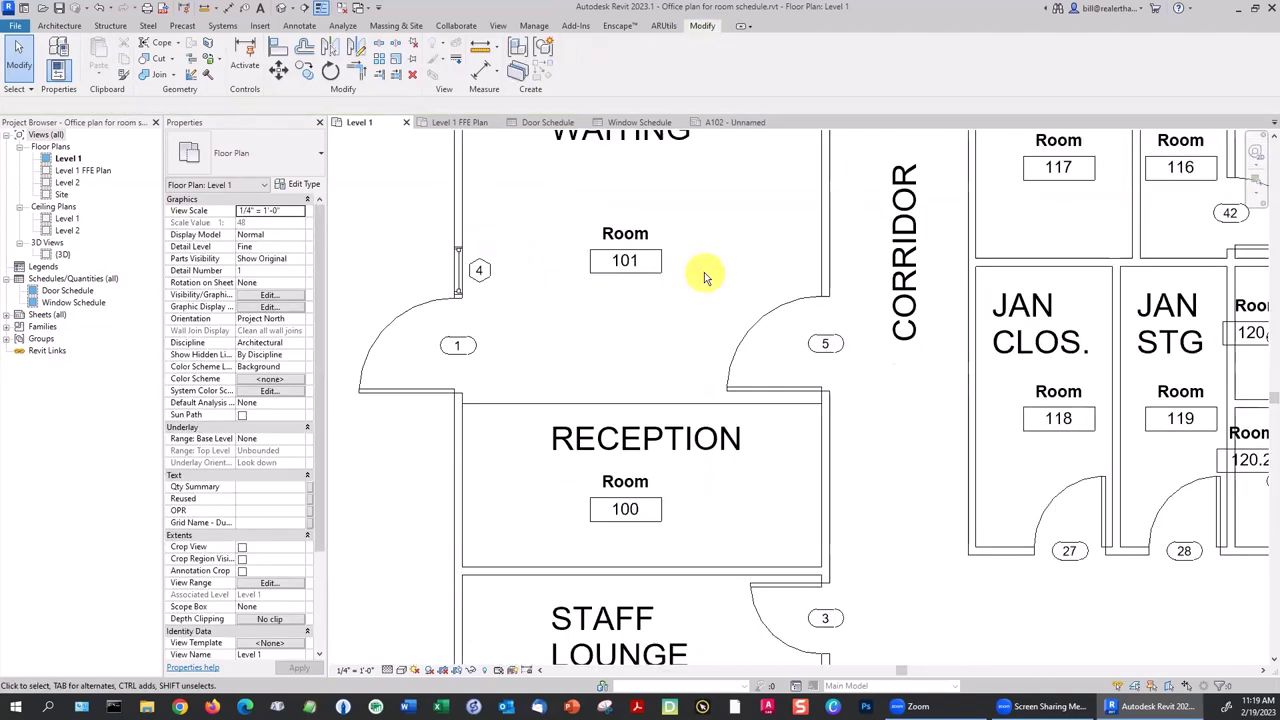
Draw a room separation line across the top opening of the corridor beside Finance Secretary.
scroll(727, 307, "down", 4)
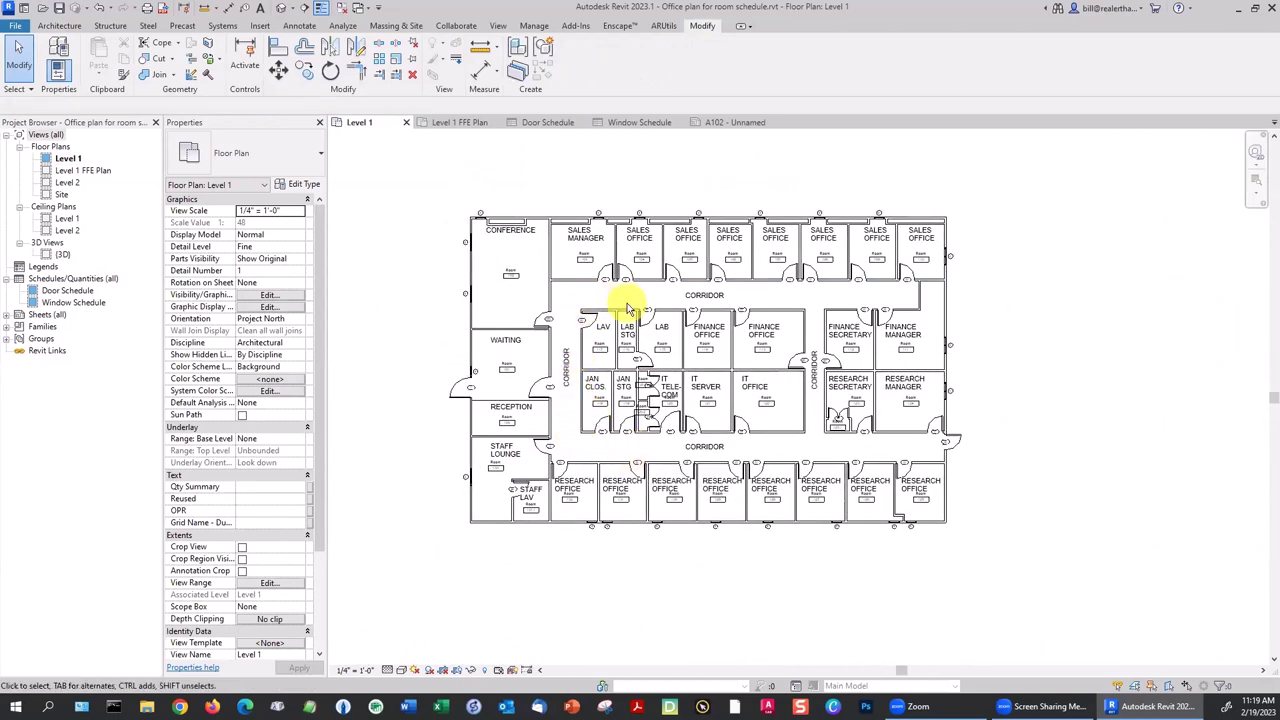
scroll(808, 310, "up", 5)
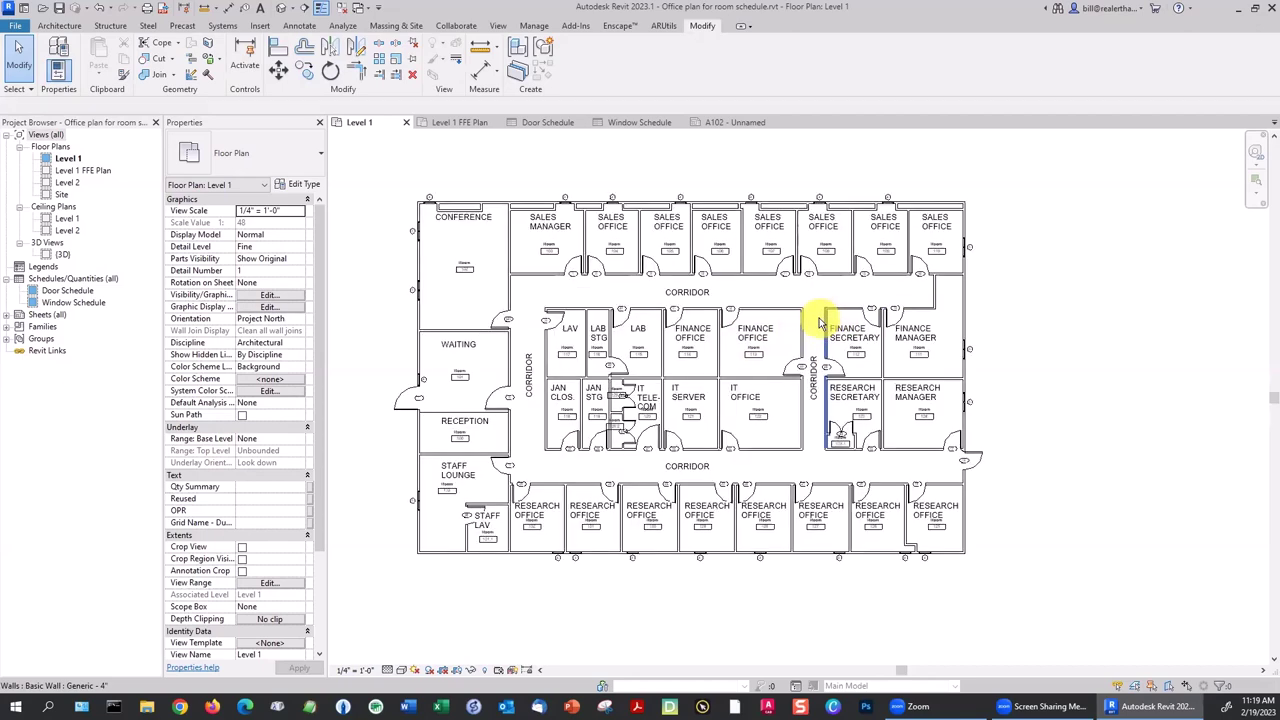
scroll(802, 291, "up", 1)
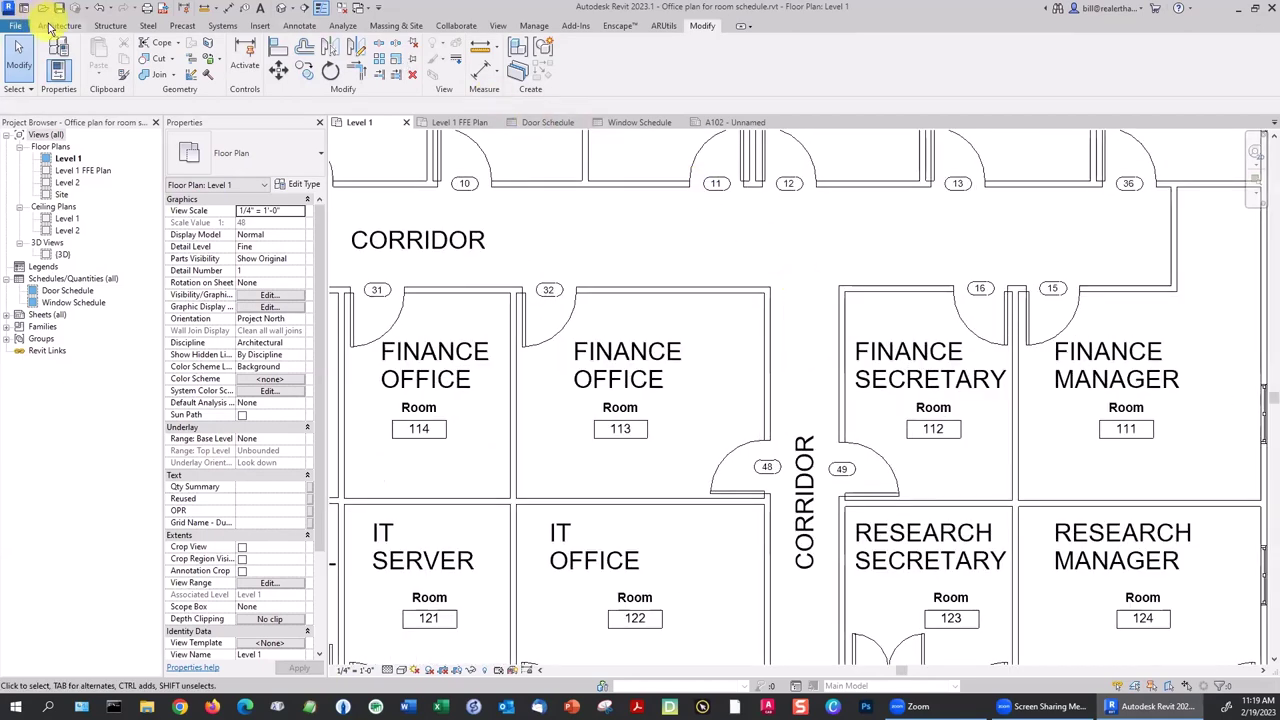
left_click(57, 26)
left_click(636, 62)
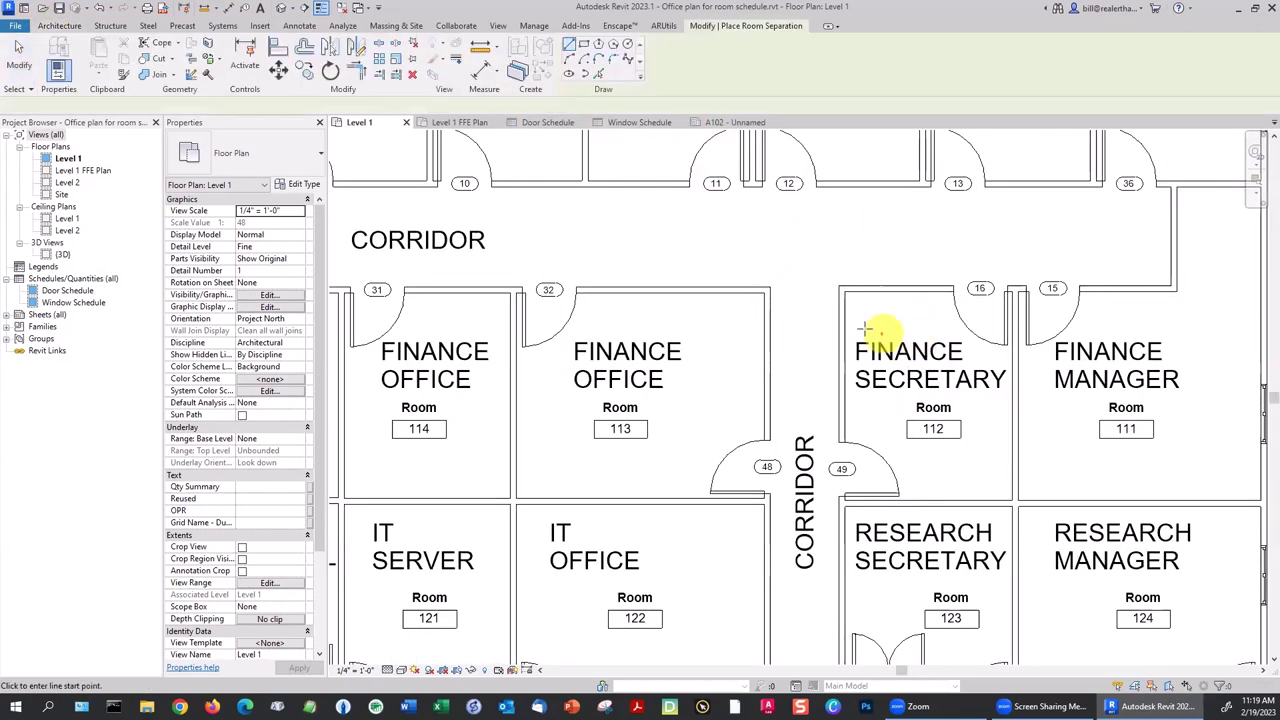
scroll(840, 320, "up", 3)
left_click(697, 257)
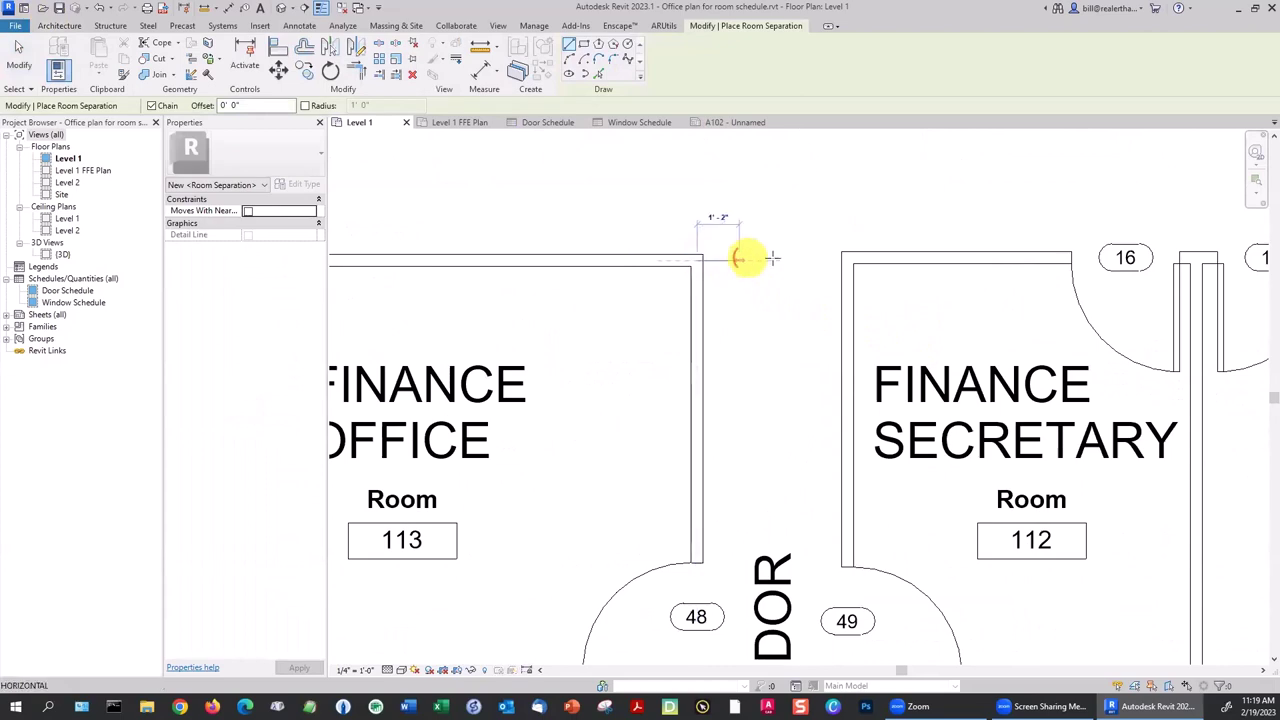
left_click(848, 259)
key("Escape")
key("Escape")
scroll(804, 350, "down", 2)
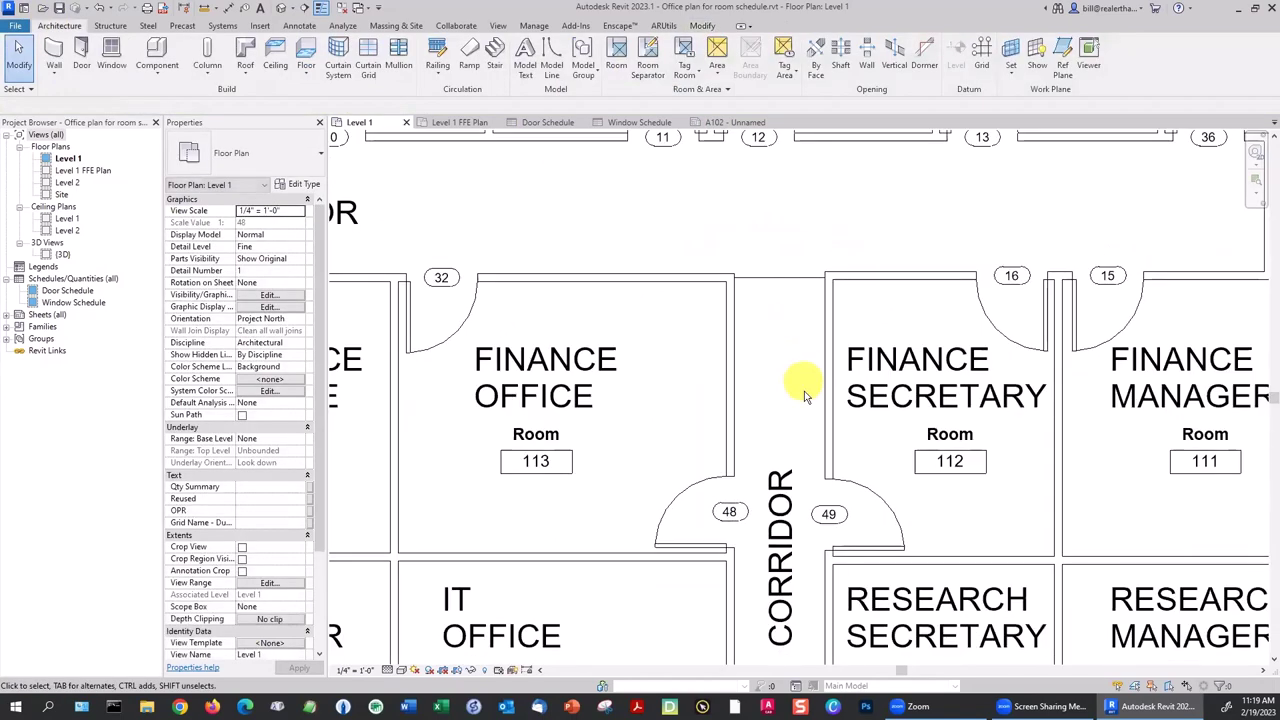
Draw a second room separation line across the corridor's lower opening.
middle_click_drag(806, 386, 771, 120)
scroll(677, 640, "up", 2)
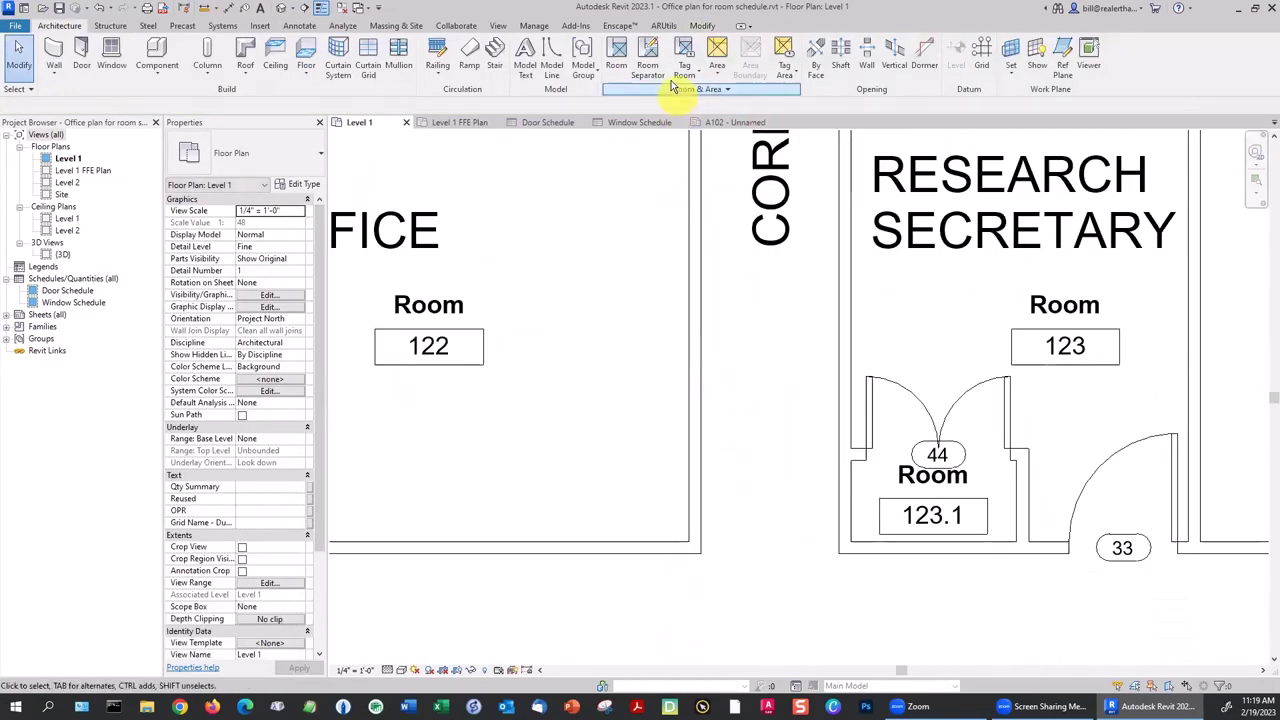
left_click(652, 62)
left_click(691, 546)
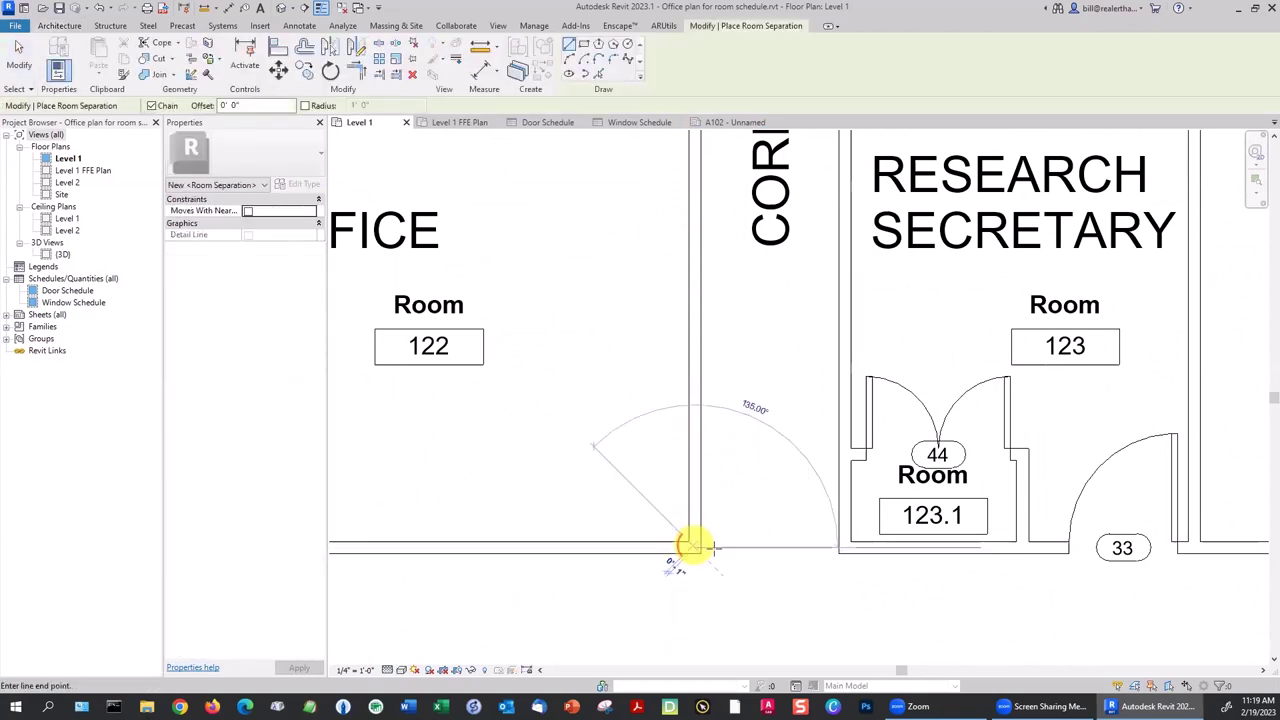
left_click(845, 548)
key("Escape")
key("Escape")
scroll(846, 551, "down", 2)
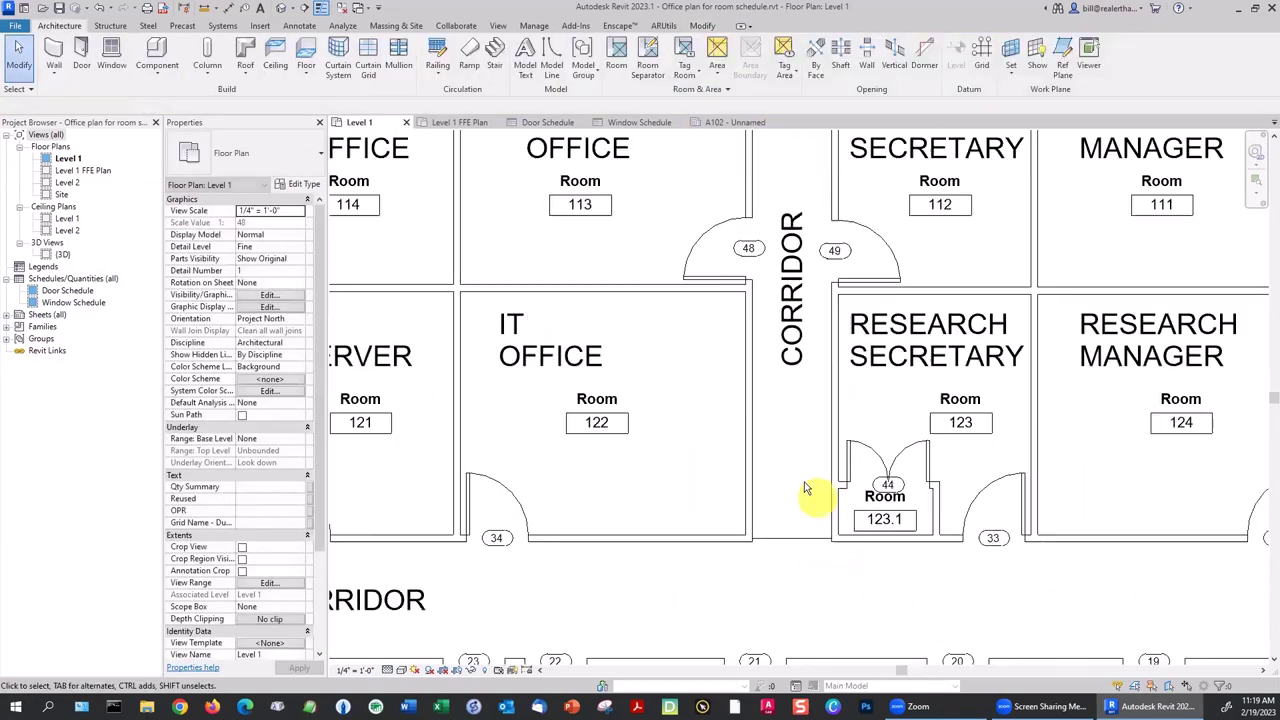
scroll(800, 480, "up", 2)
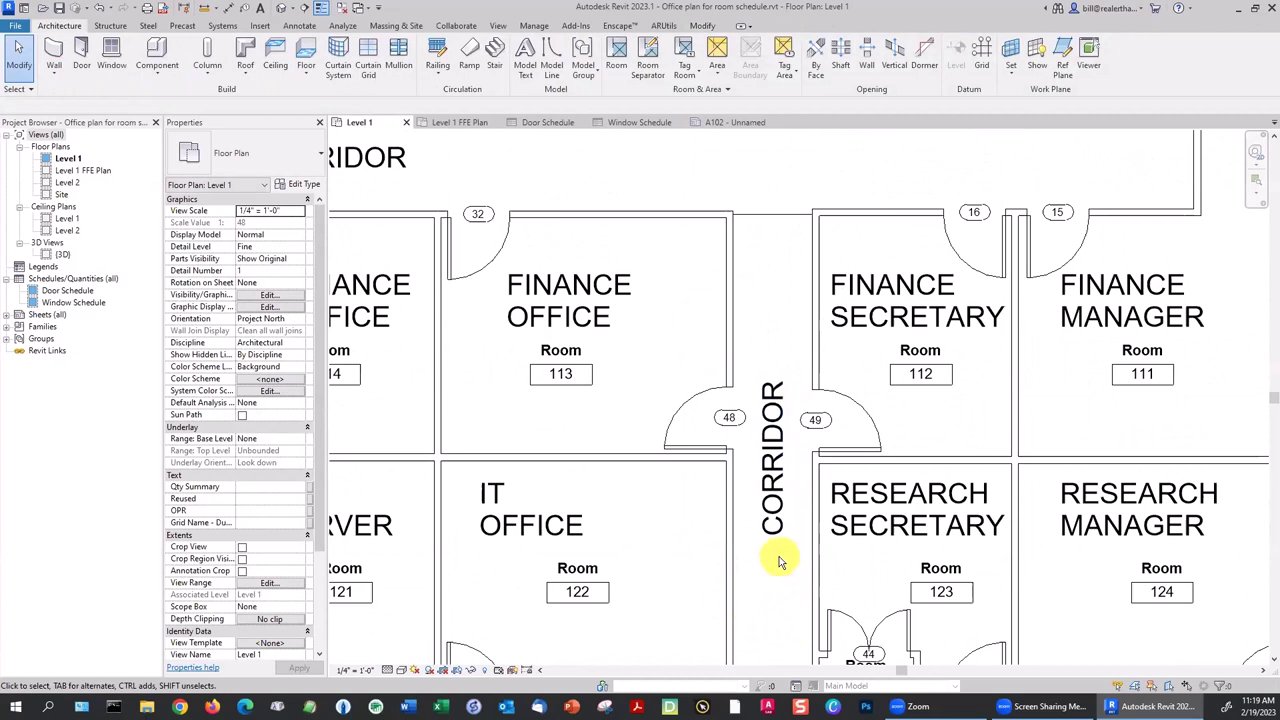
middle_click_drag(777, 563, 766, 534)
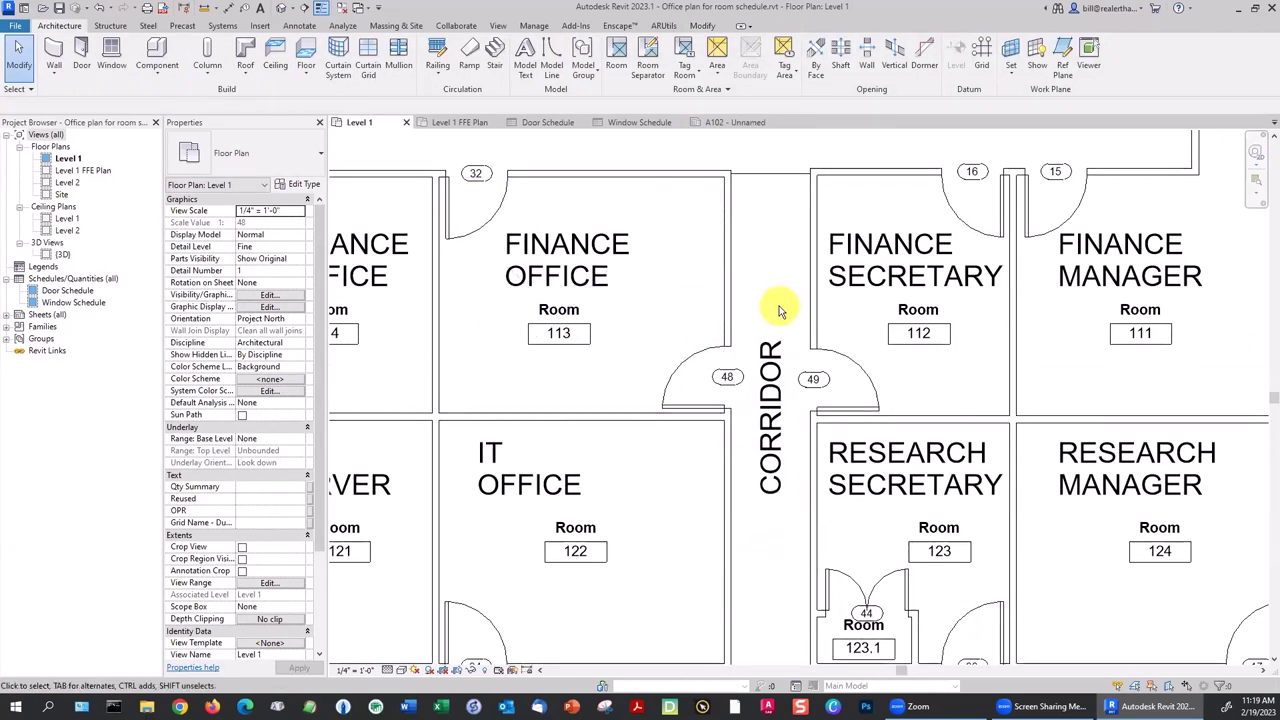
Place a new room (RM) inside the enclosed corridor, tagged room 134.
key("r")
key("m")
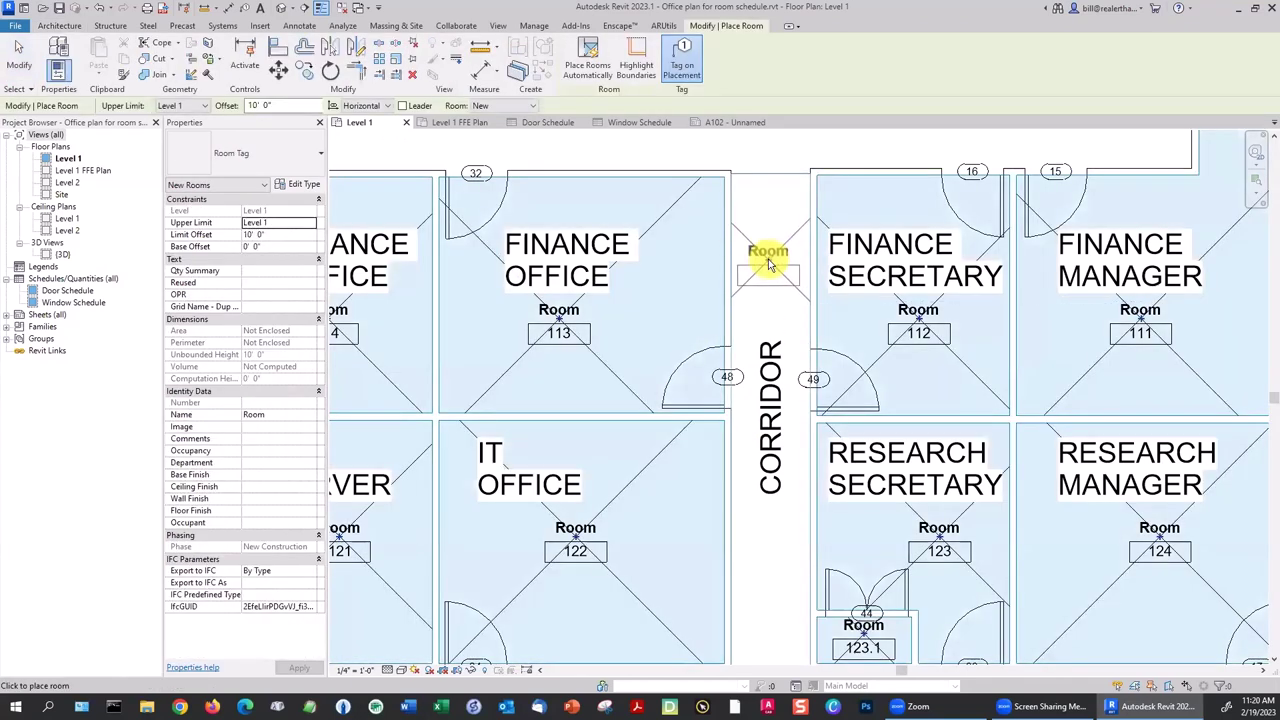
left_click(770, 262)
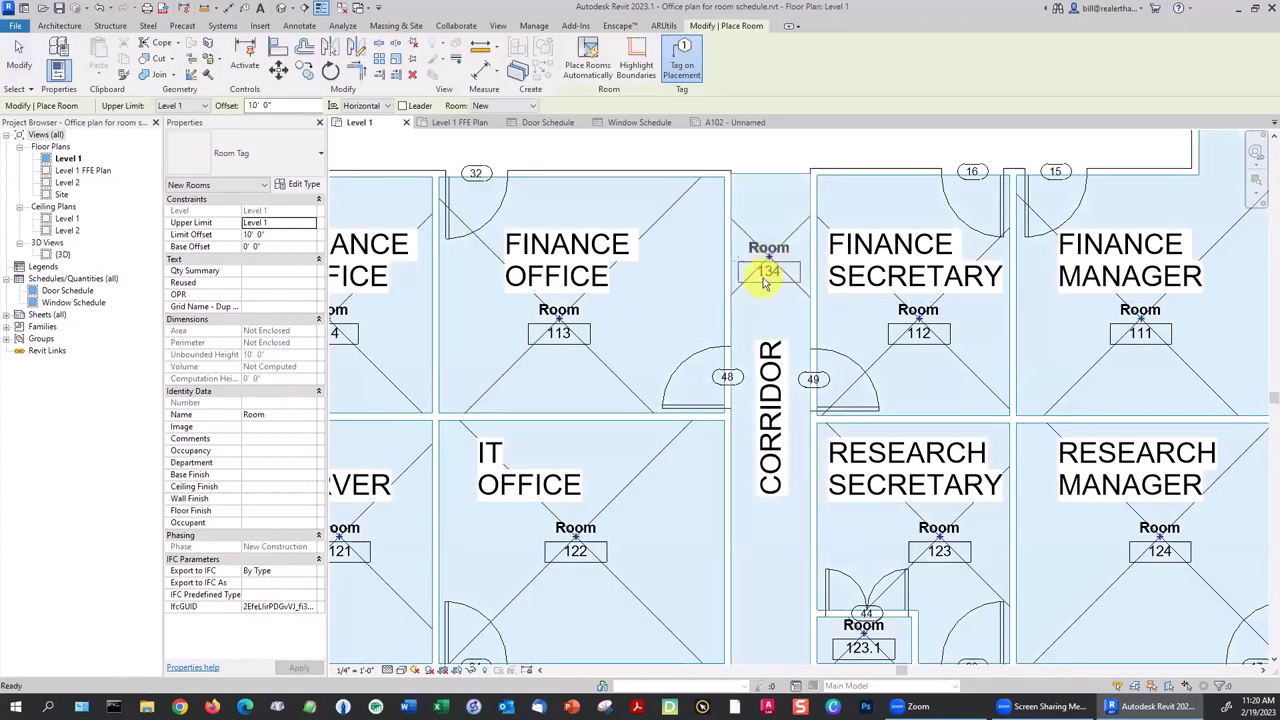
key("Escape")
scroll(765, 282, "down", 5)
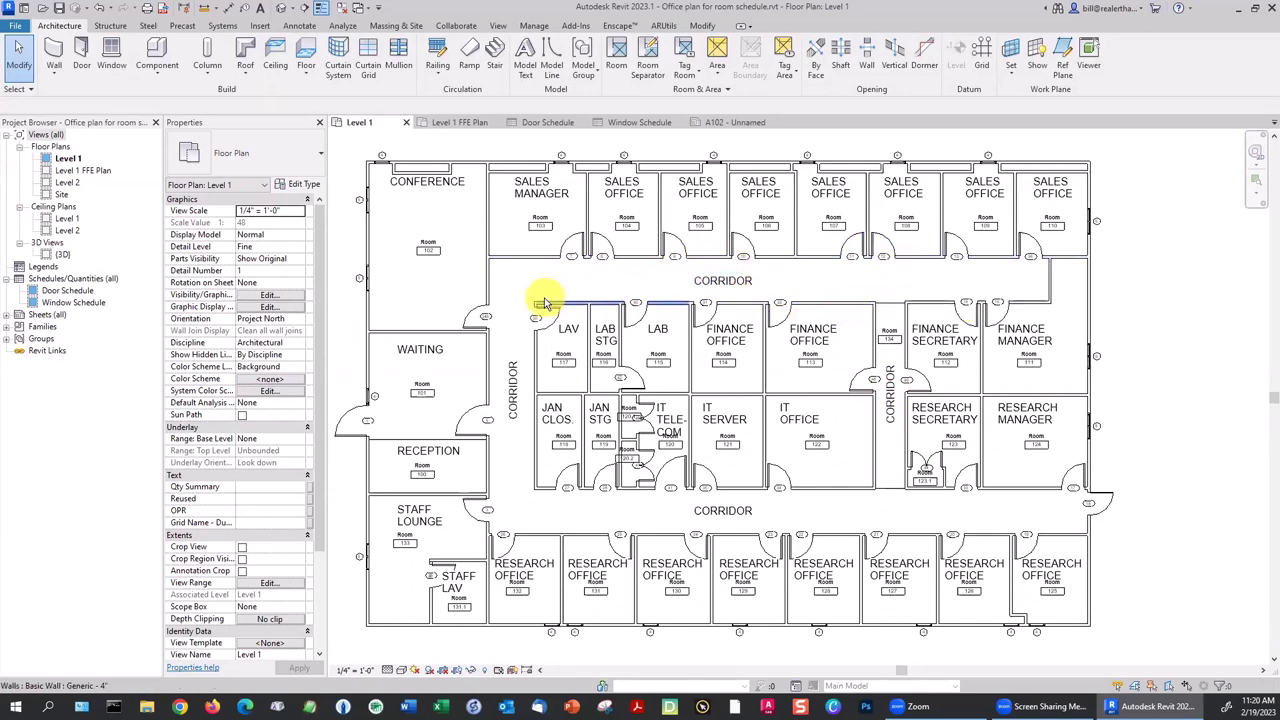
Draw a diagonal room separation line across the corridor corner and snap its end to the wall corner.
left_click(618, 62)
scroll(492, 260, "up", 5)
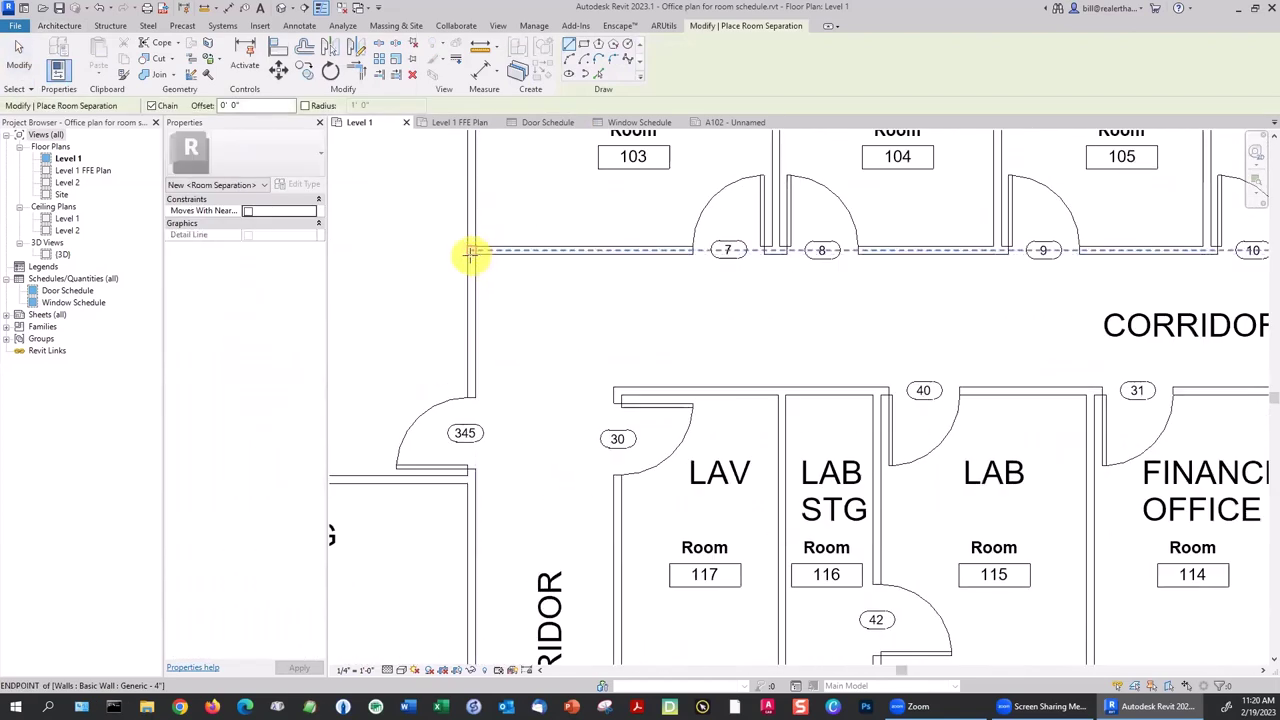
left_click(471, 251)
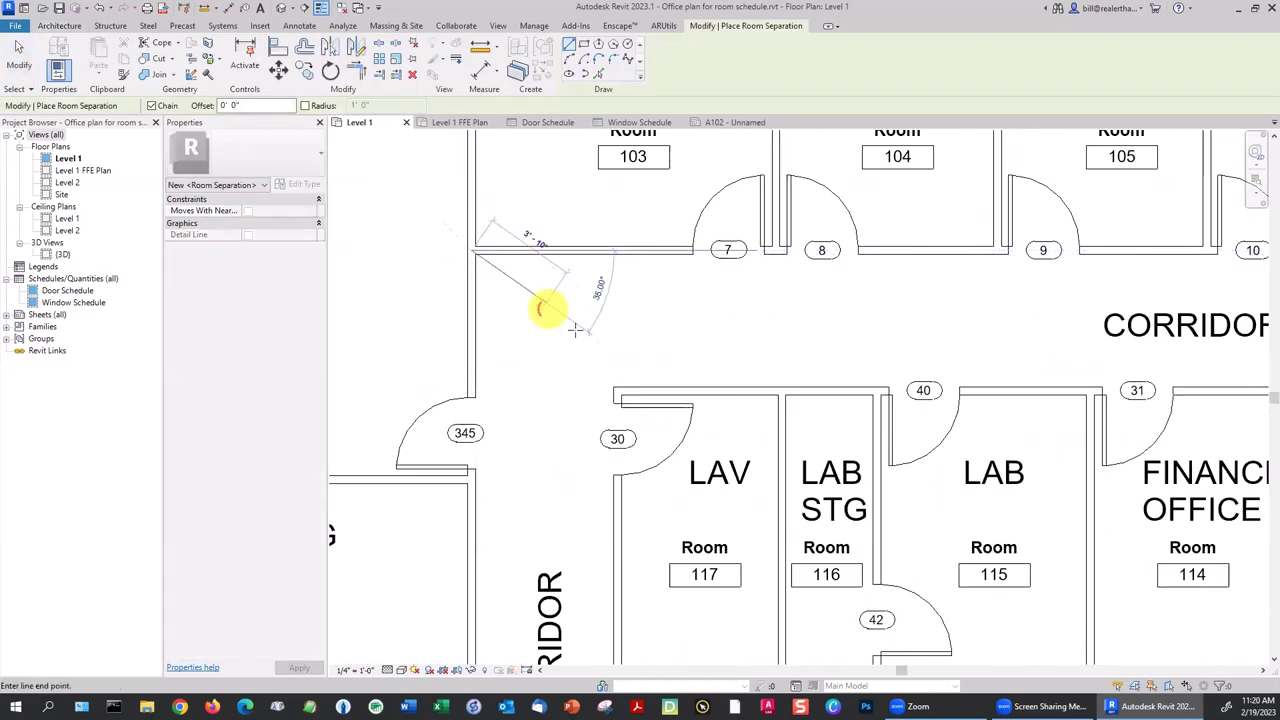
left_click(618, 392)
key("Escape")
key("Escape")
scroll(620, 363, "up", 3)
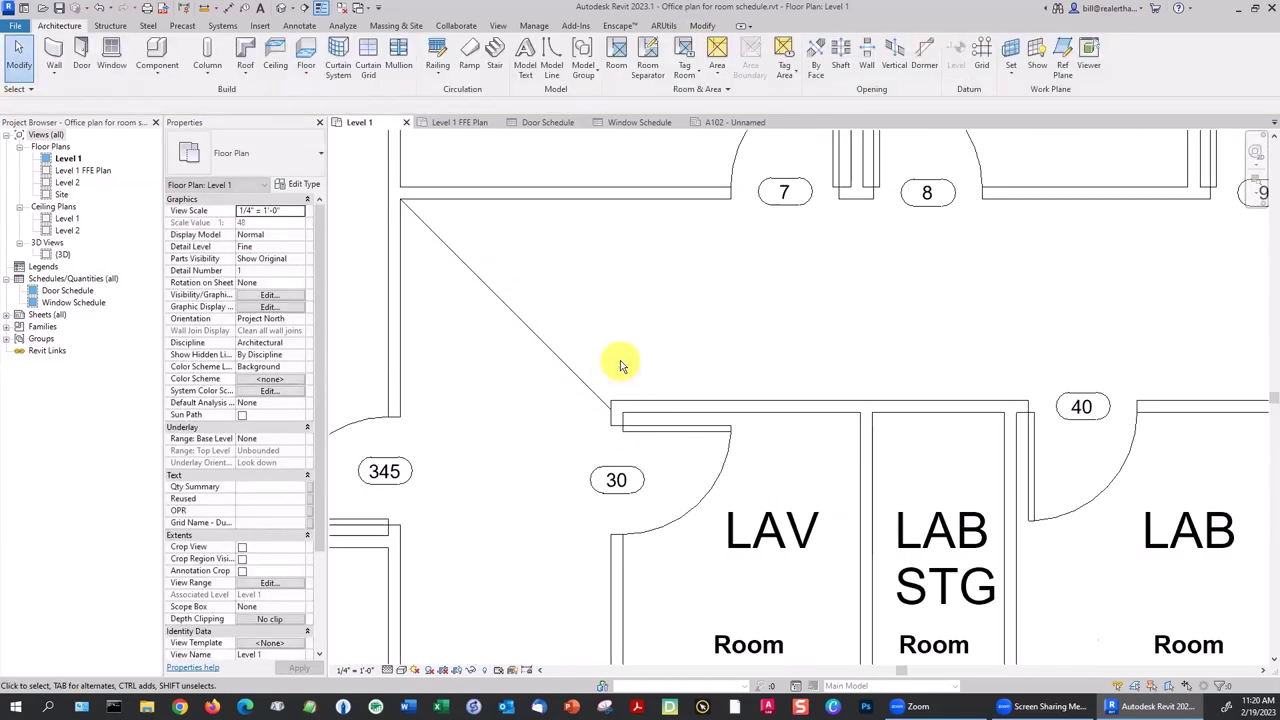
left_click(600, 410)
left_click_drag(610, 420, 618, 424)
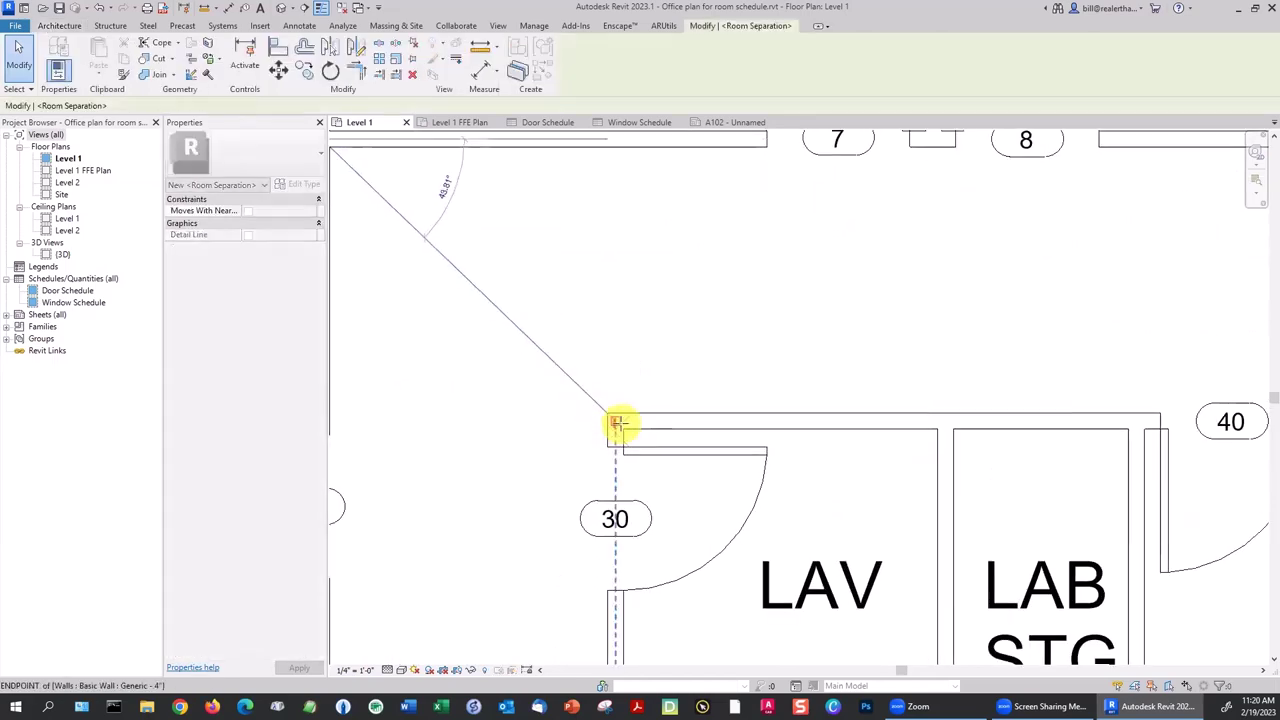
left_click(648, 342)
scroll(650, 340, "down", 6)
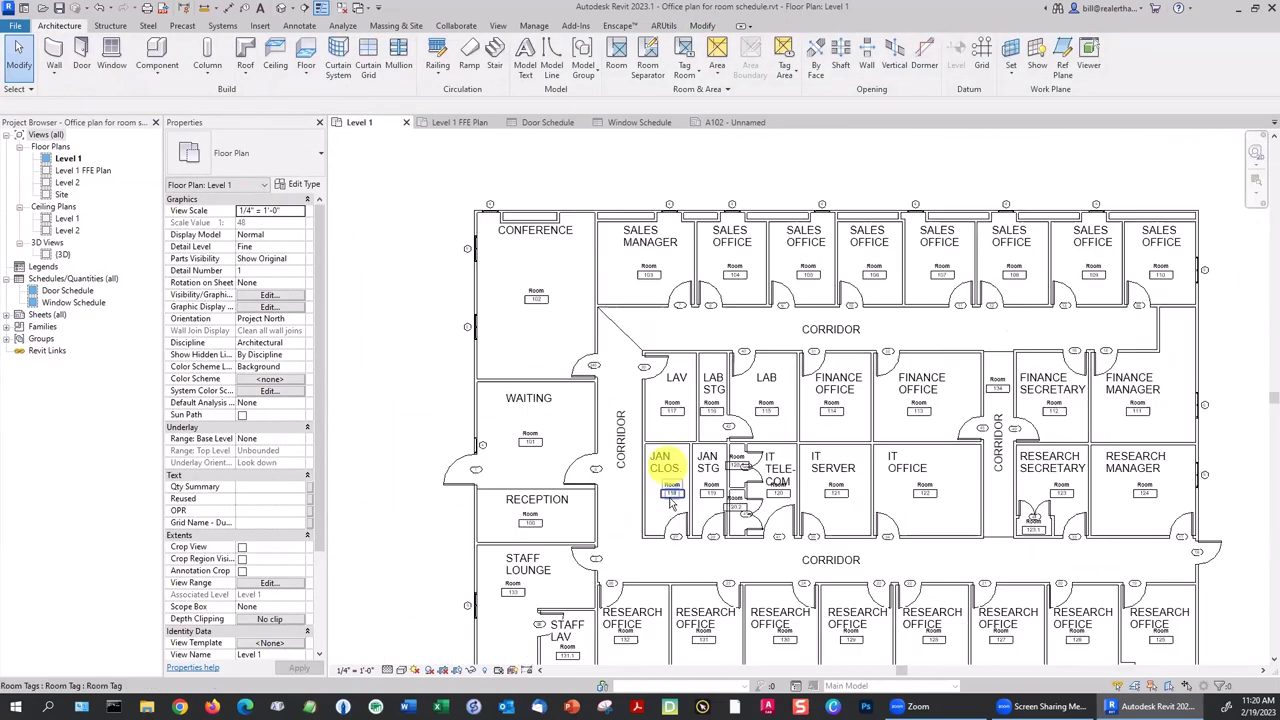
Draw another angled separation line from the wall by door 26 to the corner near door 27.
scroll(663, 457, "up", 3)
scroll(612, 410, "up", 5)
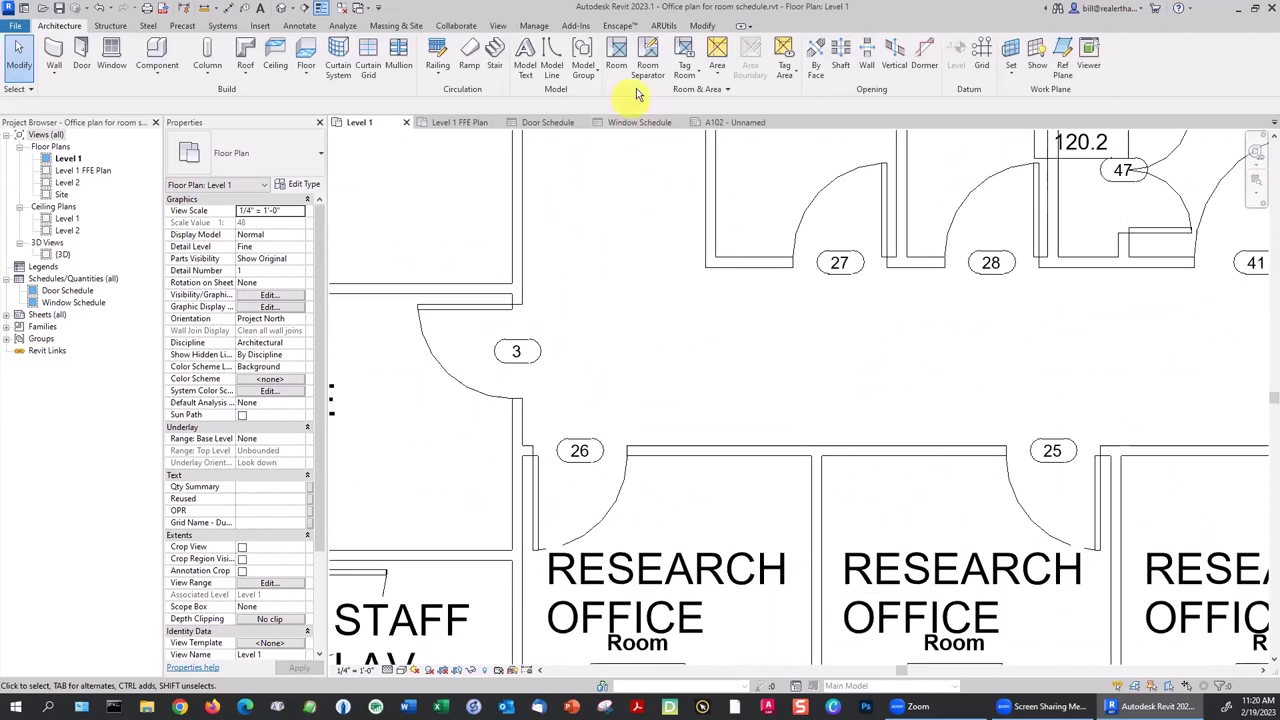
left_click(647, 55)
left_click(519, 449)
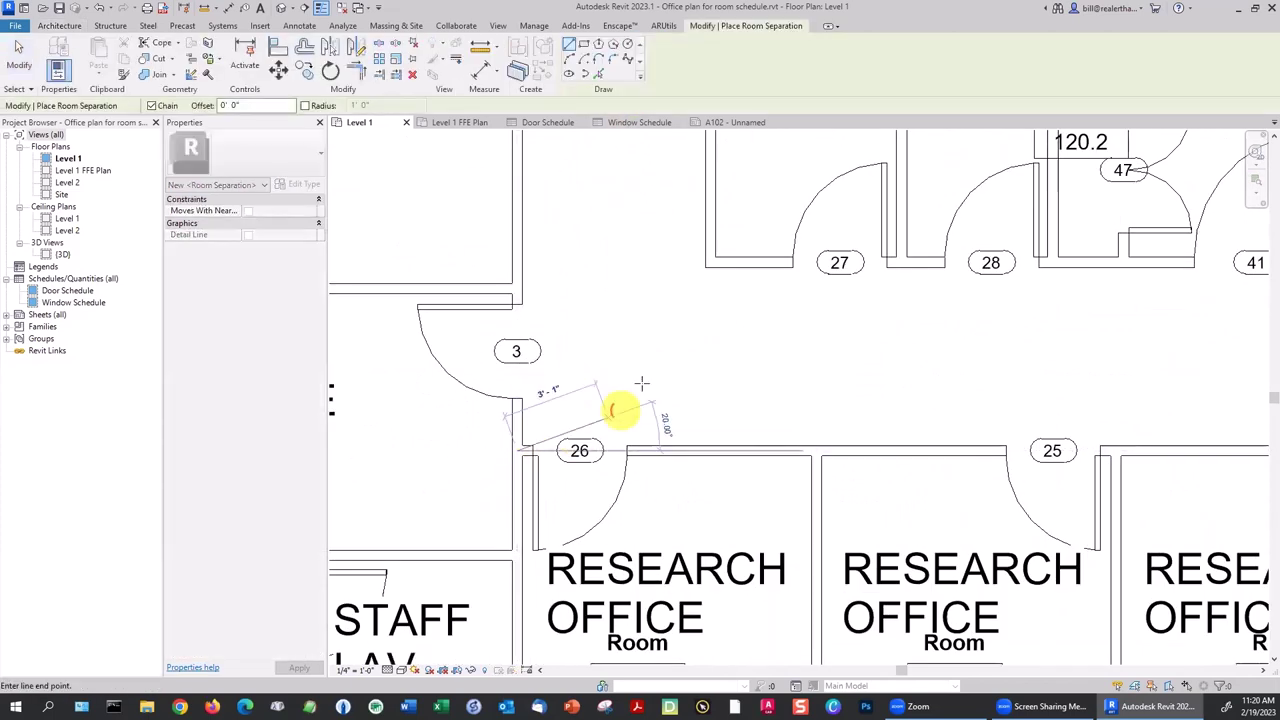
scroll(710, 262, "up", 3)
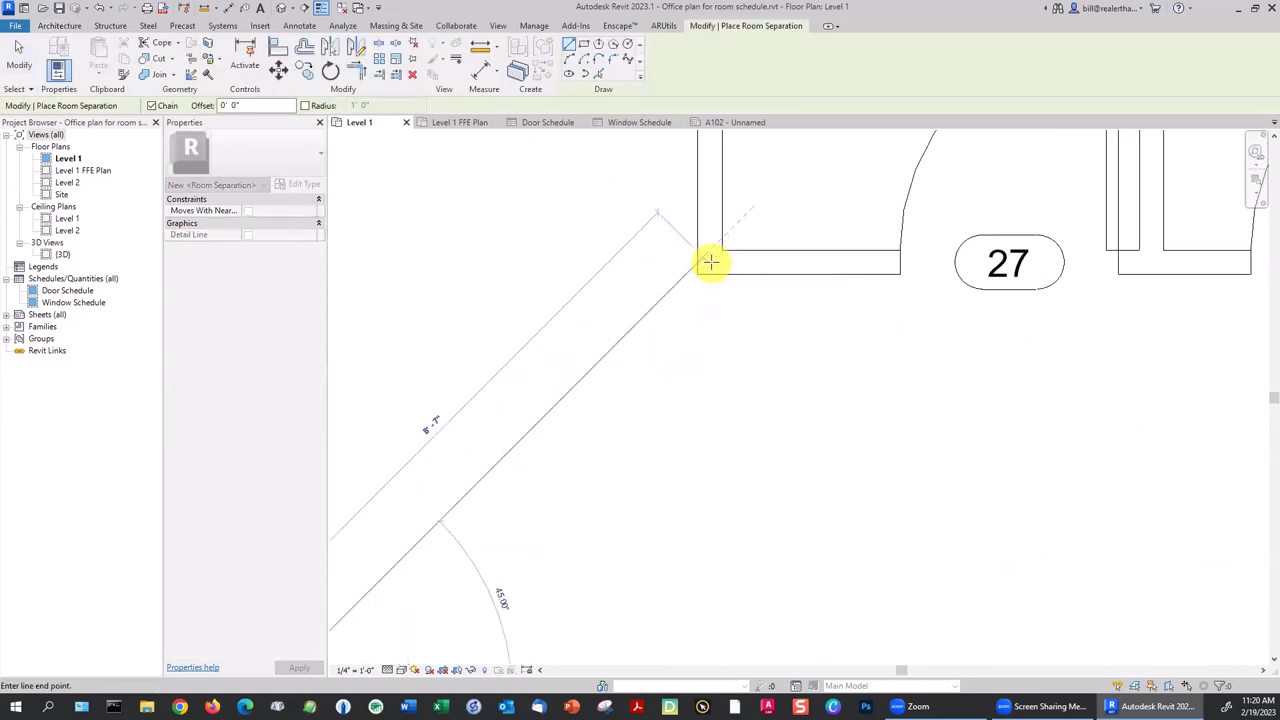
left_click(716, 262)
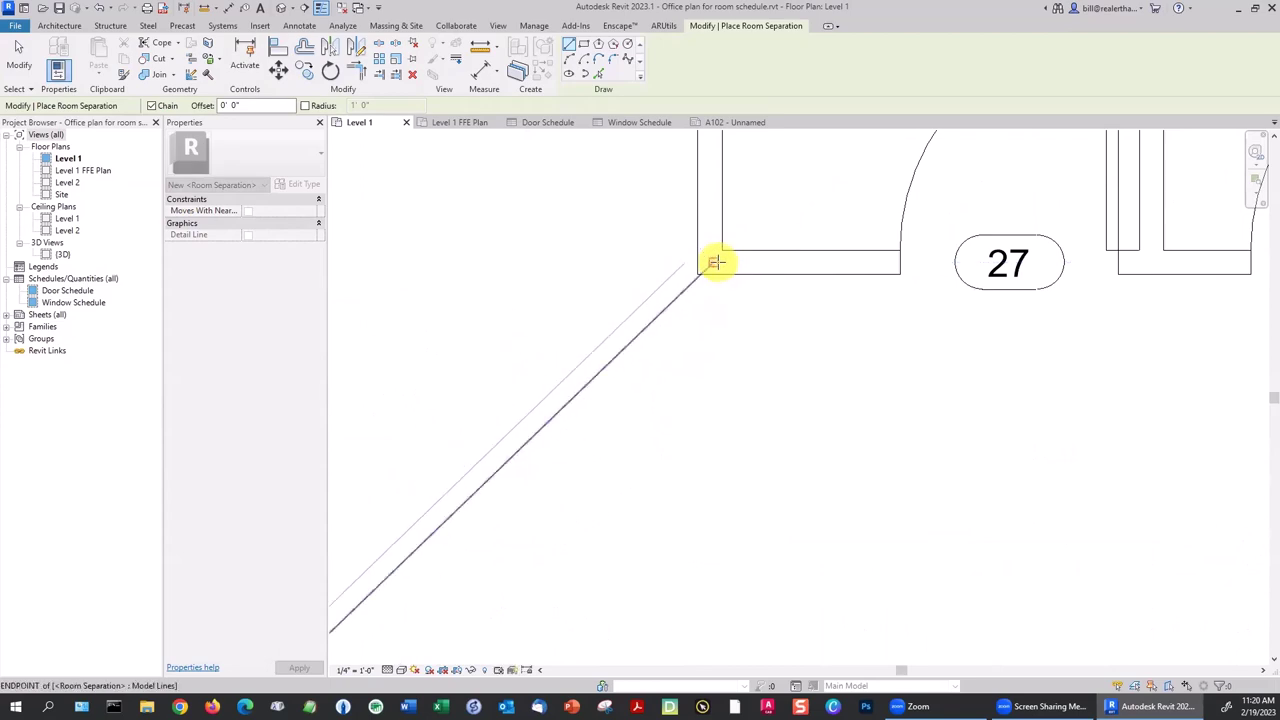
key("Escape")
key("Escape")
scroll(724, 348, "down", 6)
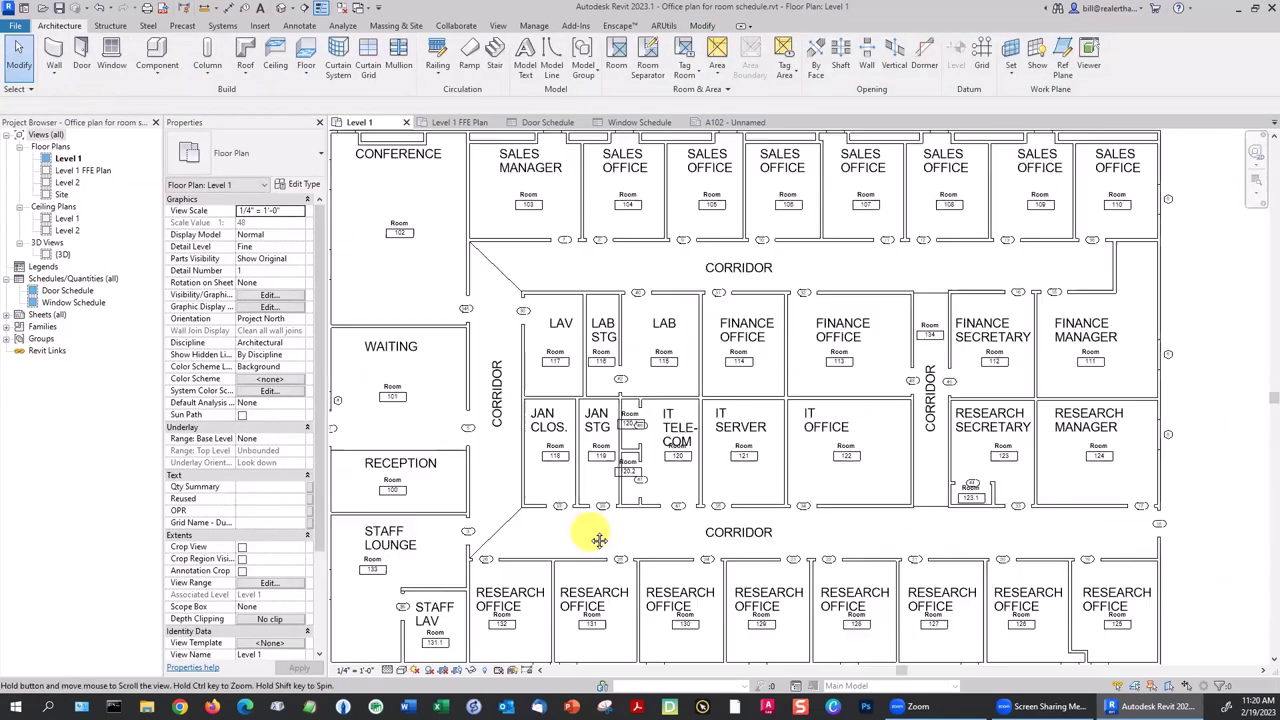
left_click(616, 50)
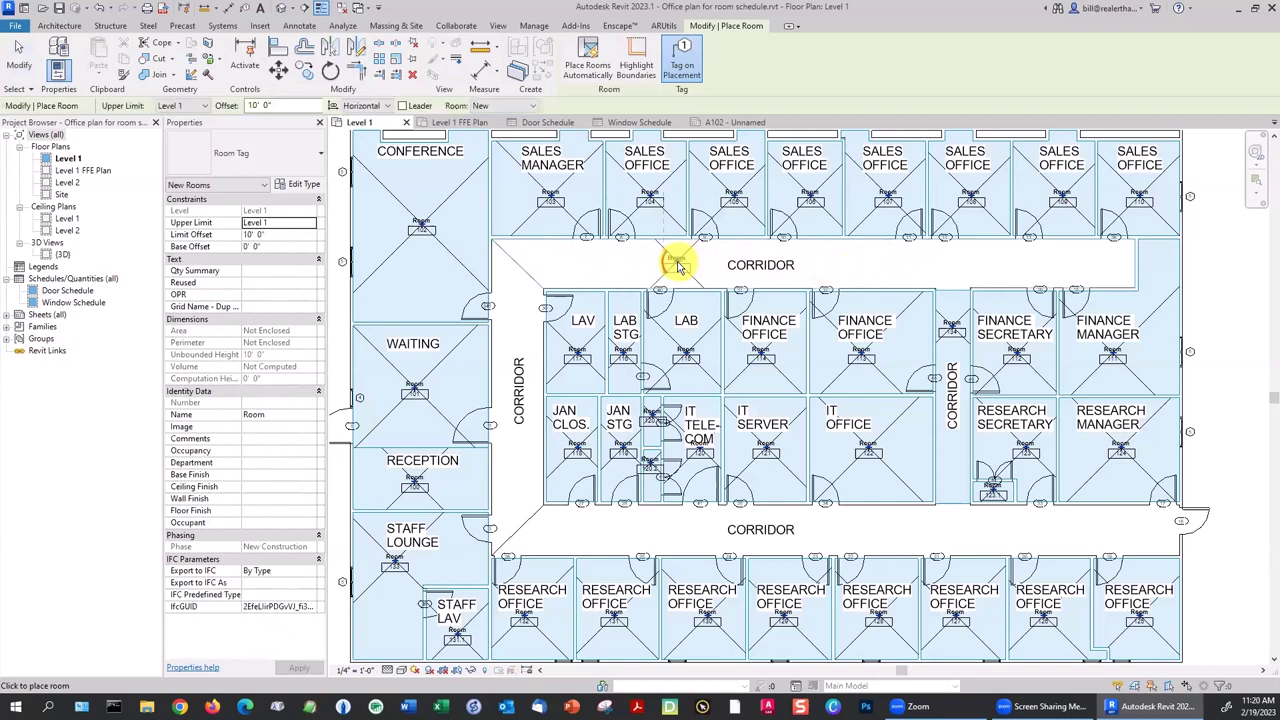
Place rooms in the top, left and bottom corridors, the bottom one tagged room 137.
left_click(677, 266)
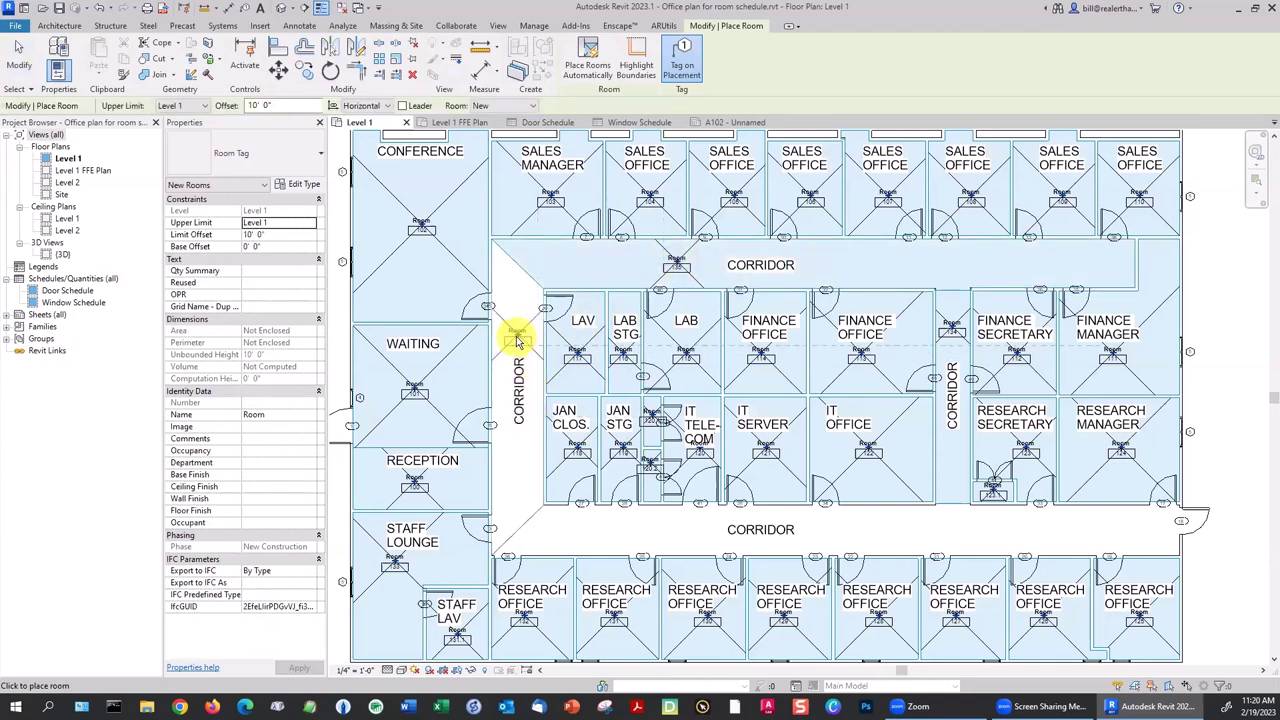
left_click(516, 341)
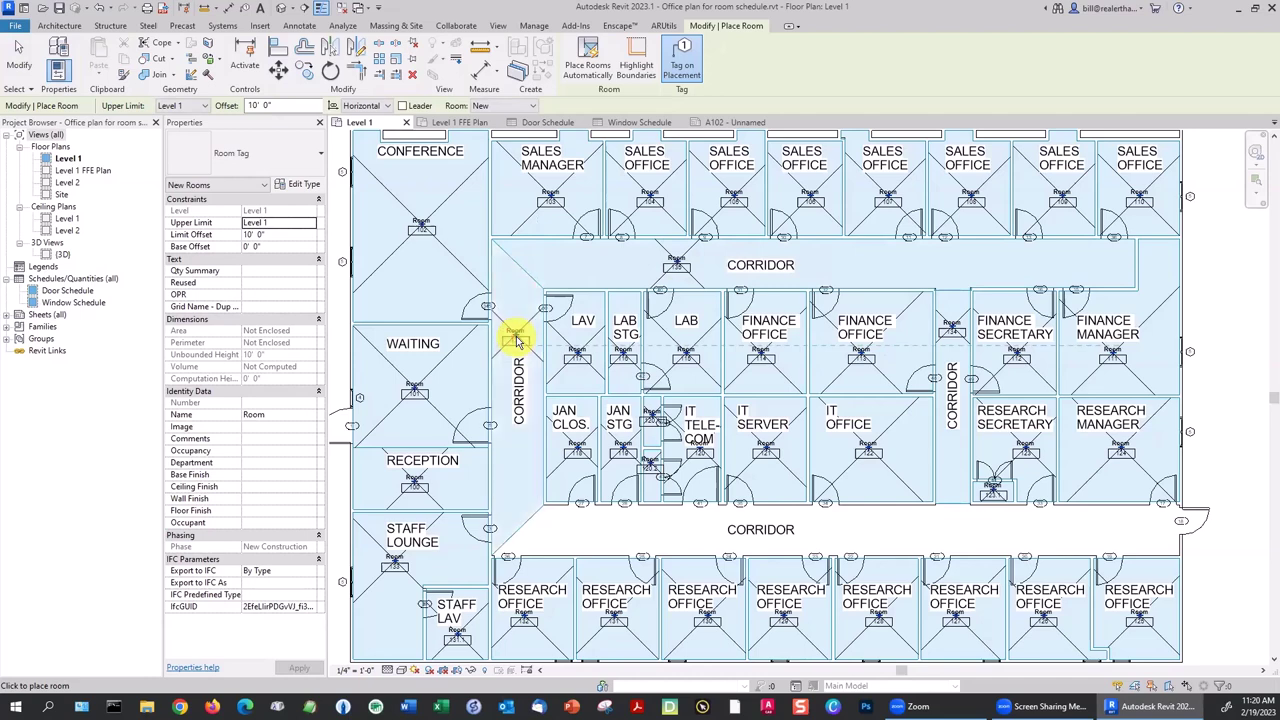
left_click(683, 530)
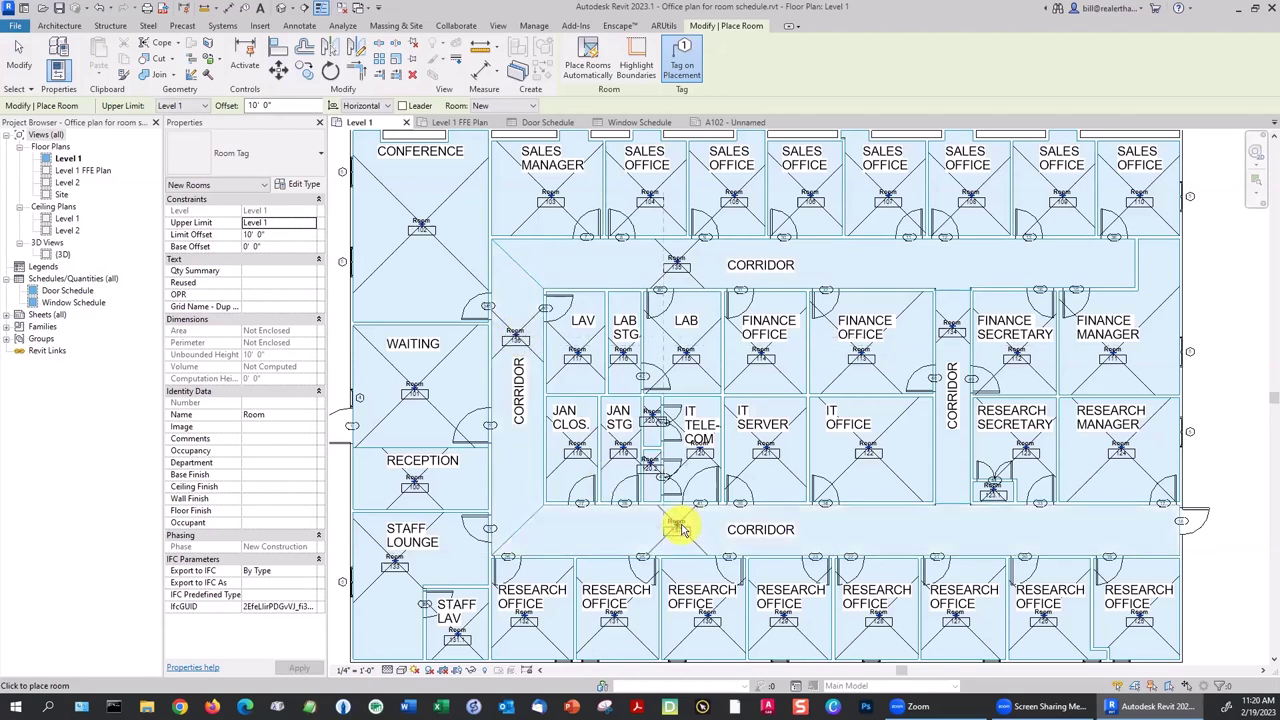
scroll(681, 530, "down", 2)
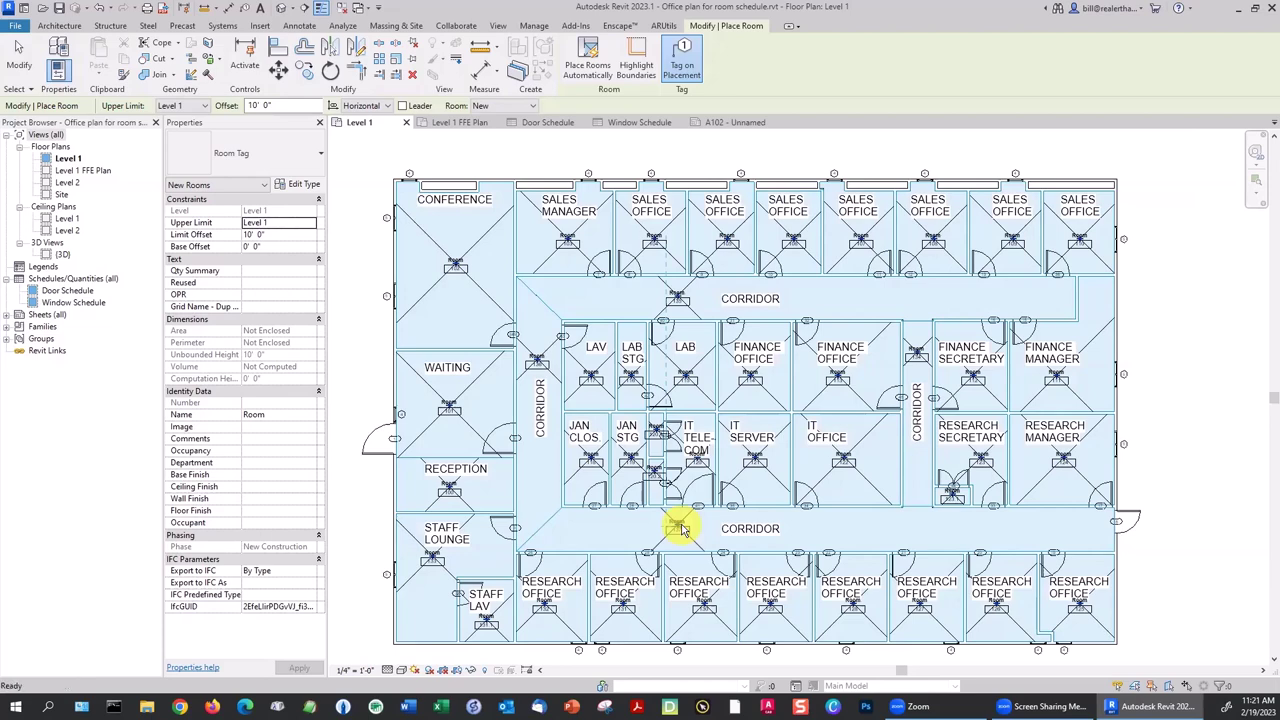
key("Escape")
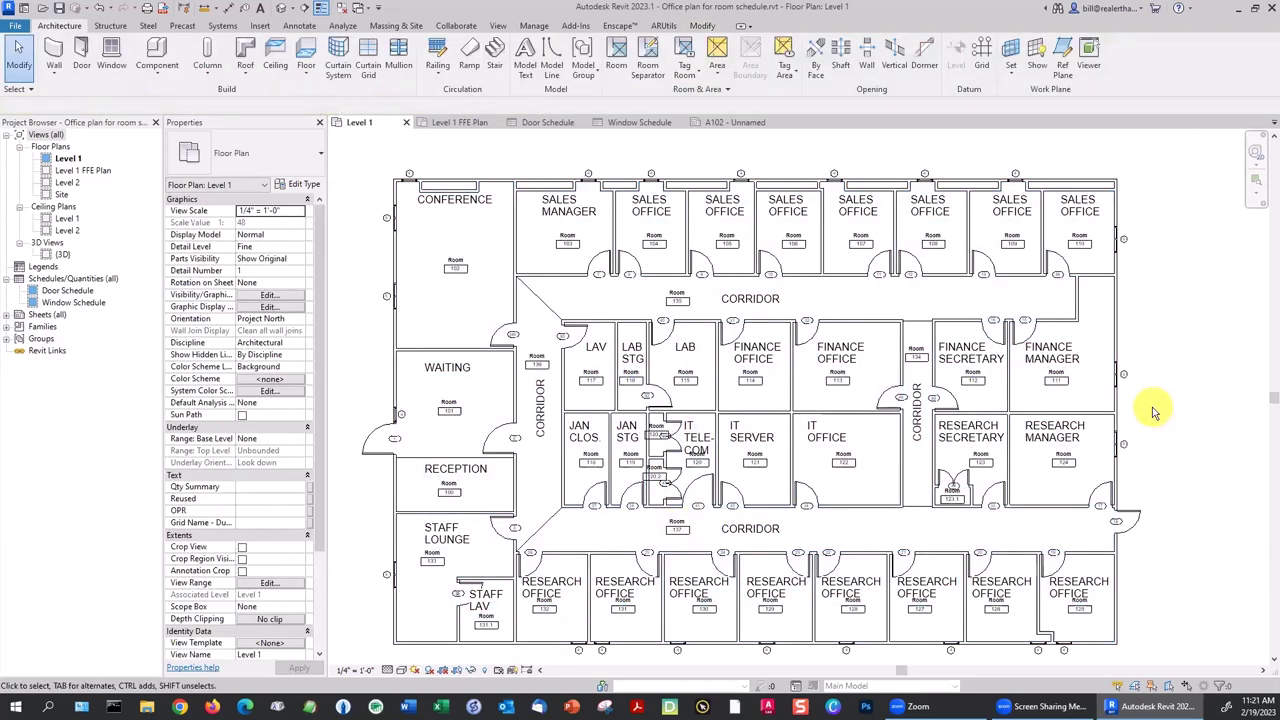
Start a new Schedule/Quantities view for the Rooms category, named Room Schedule.
left_click(497, 26)
left_click(788, 68)
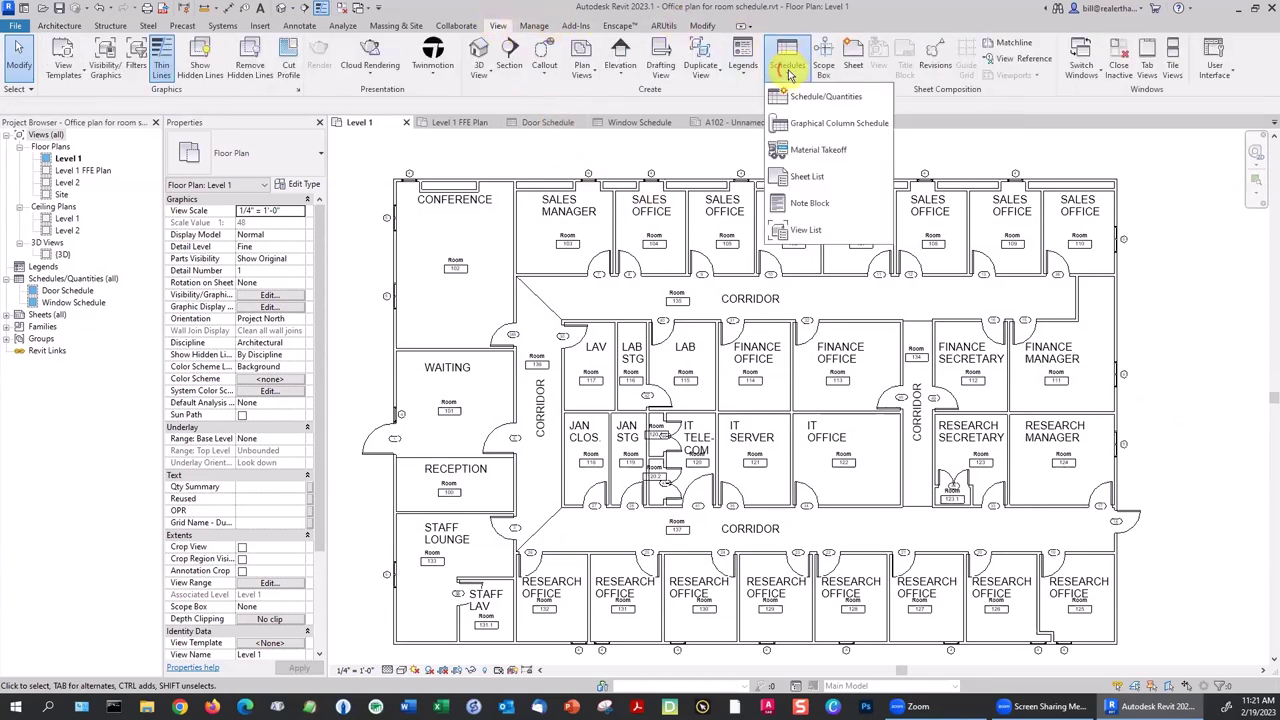
left_click(790, 96)
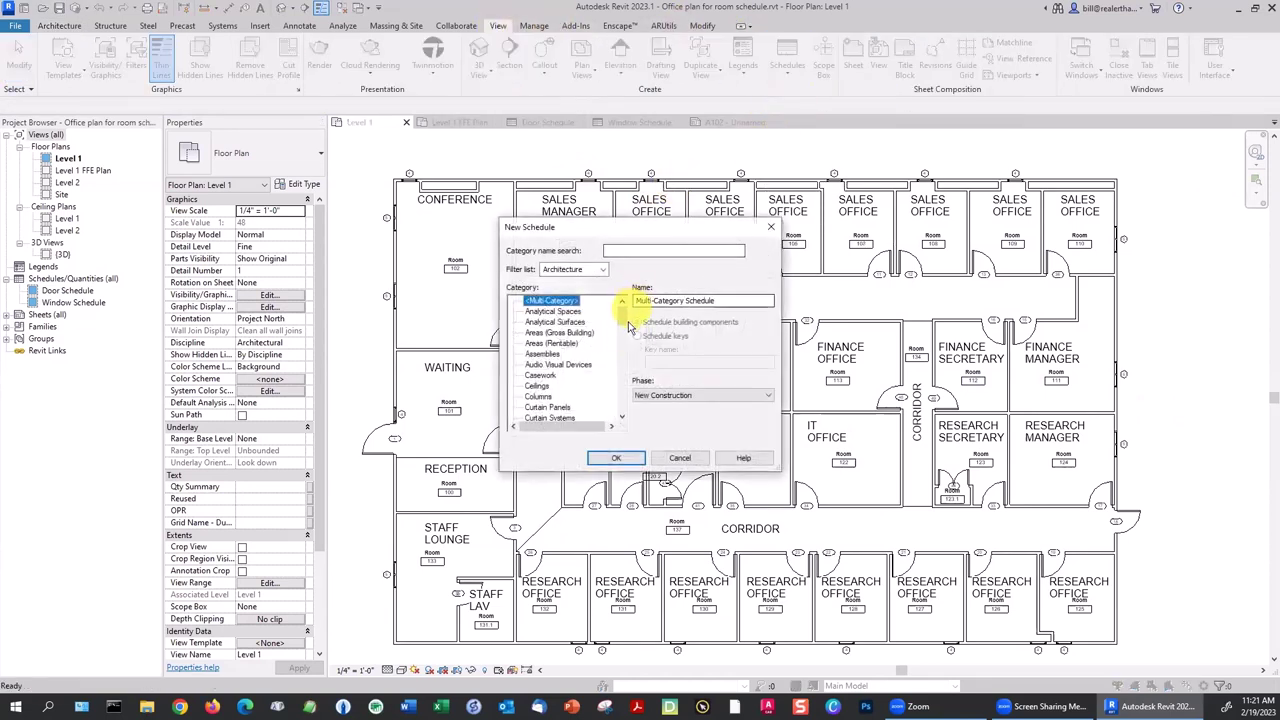
left_click(621, 398)
left_click(621, 398)
left_click(621, 398)
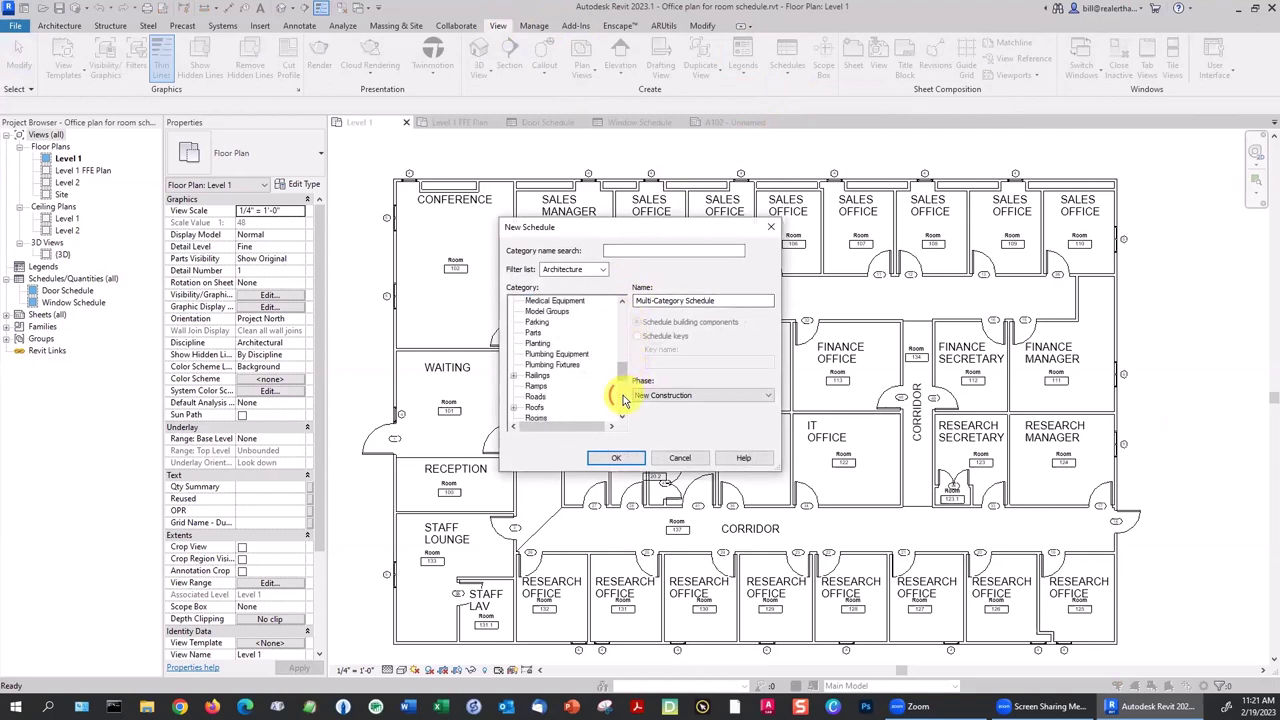
left_click(537, 417)
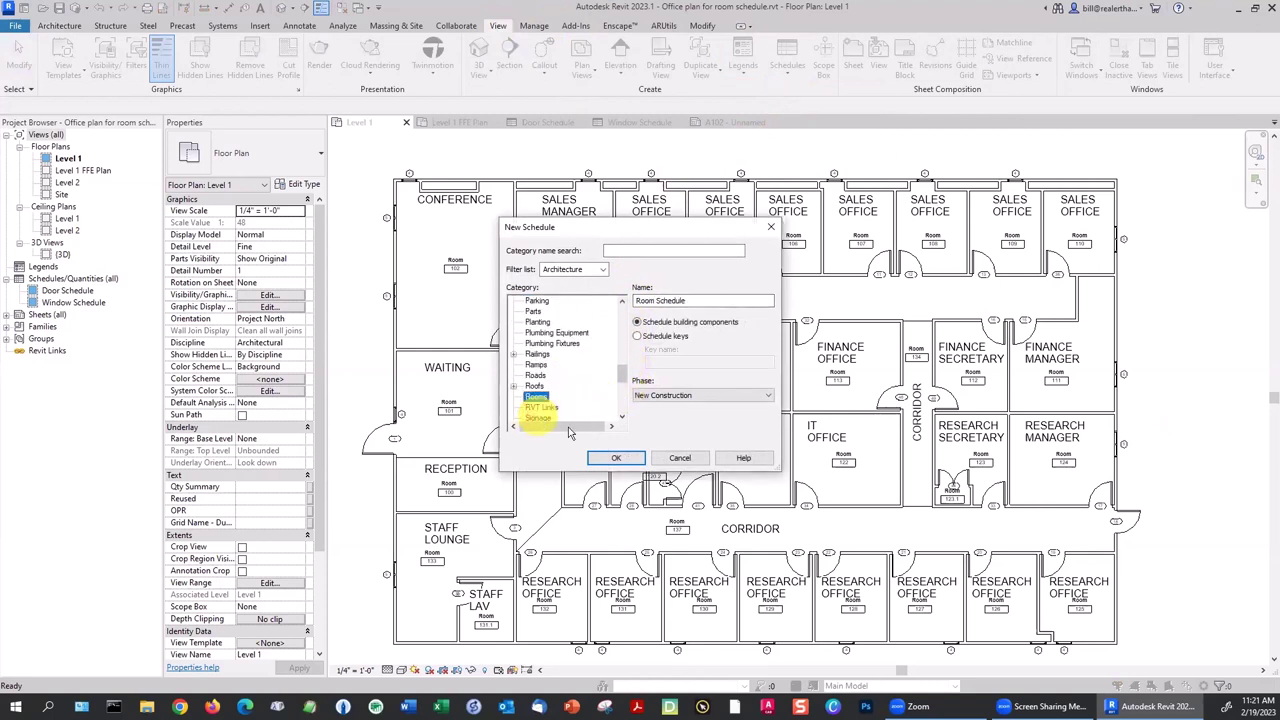
left_click(615, 459)
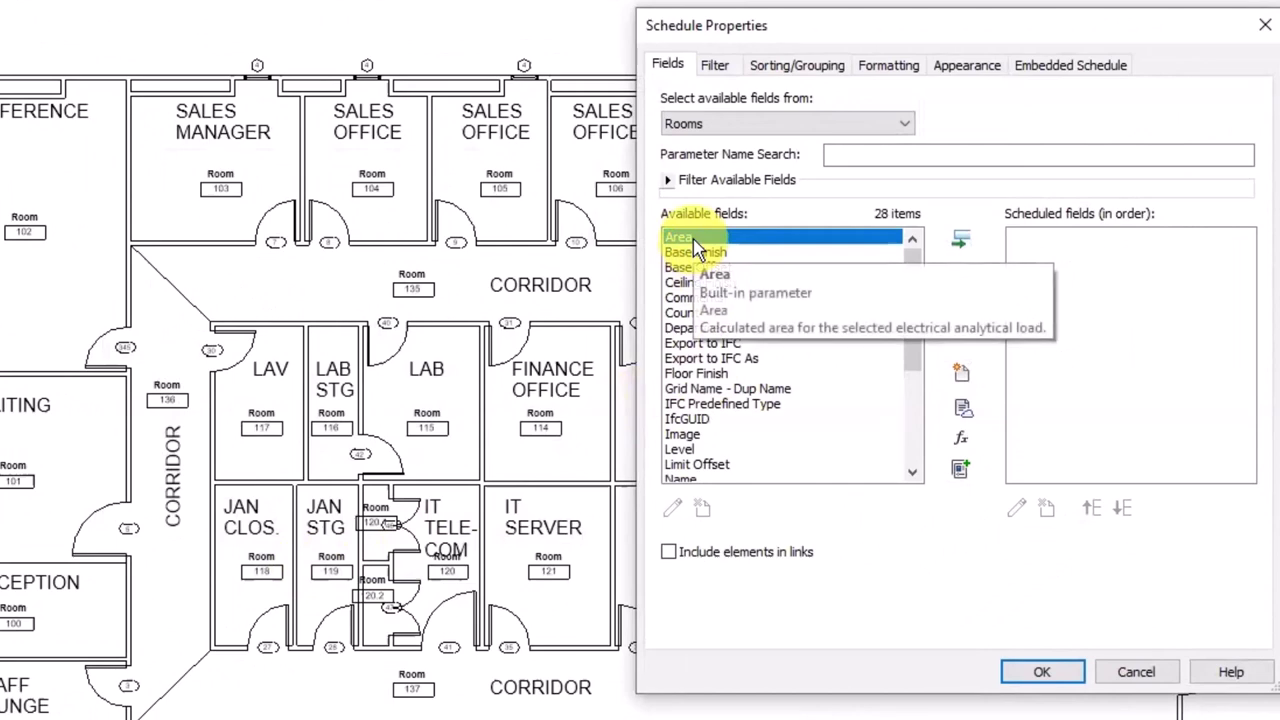
Add the Area, Name and Number fields to the Room Schedule.
left_click(961, 241)
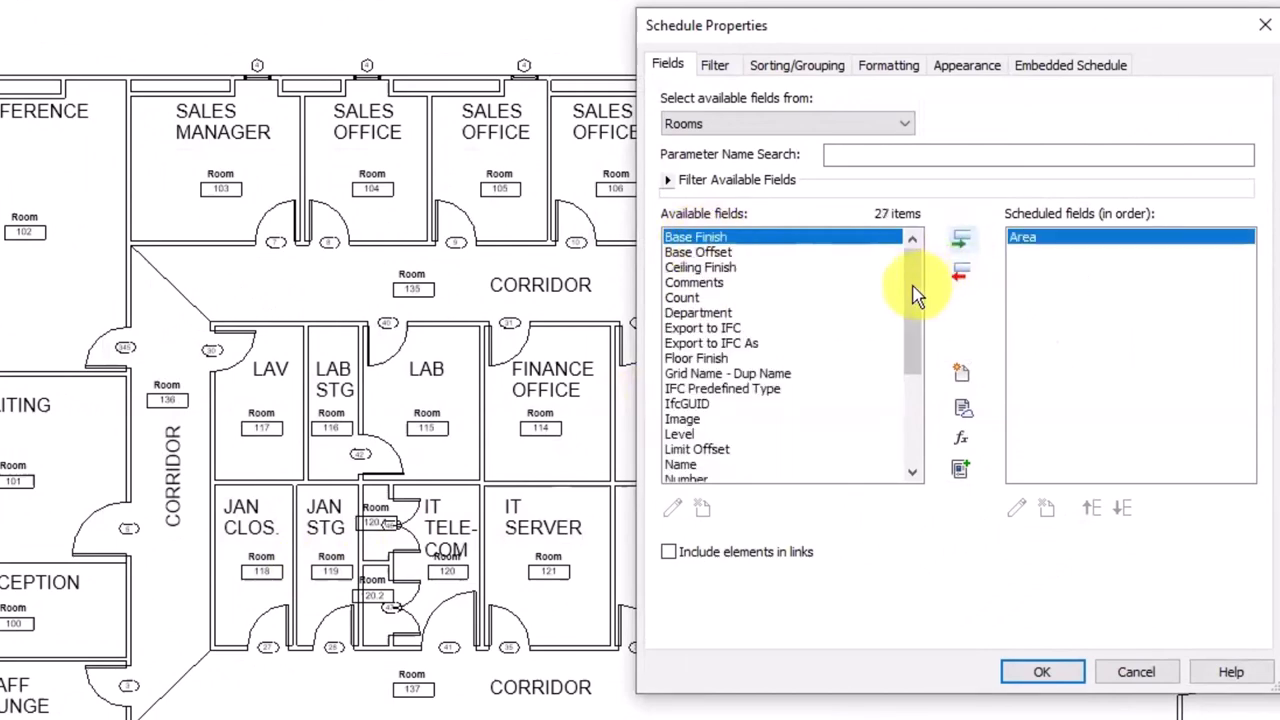
left_click_drag(918, 295, 918, 330)
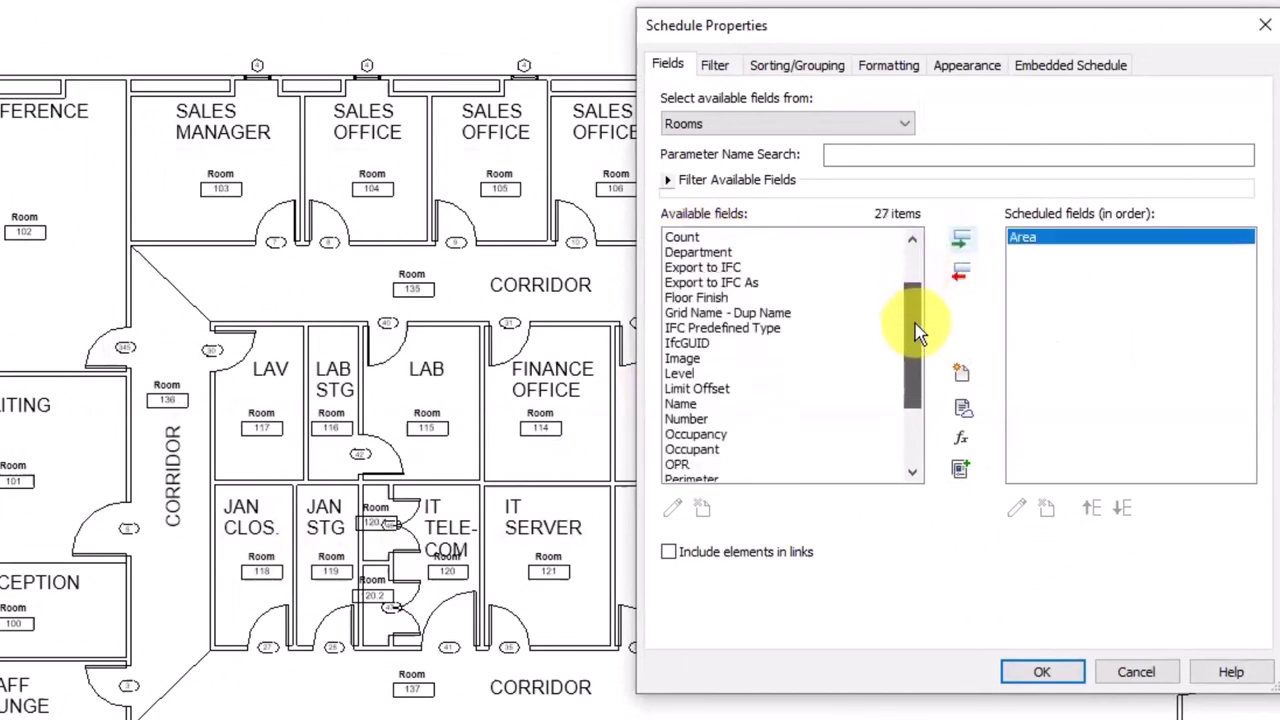
left_click(679, 404)
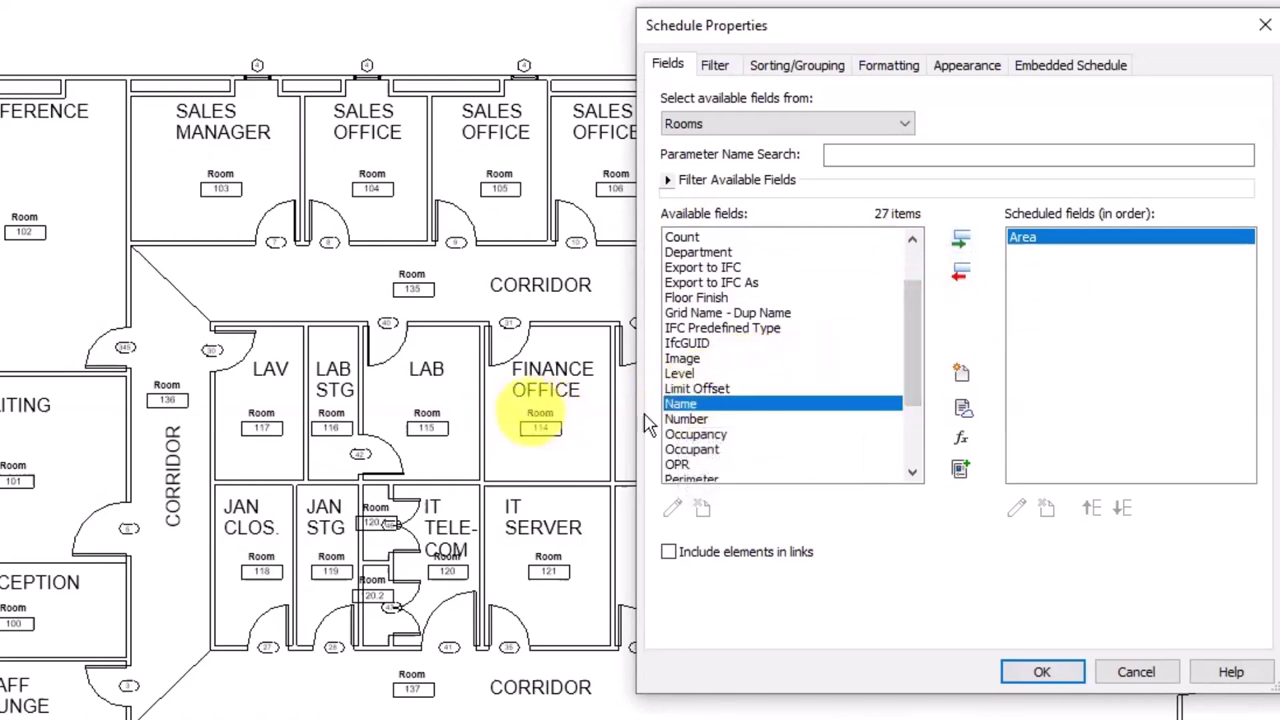
left_click(963, 240)
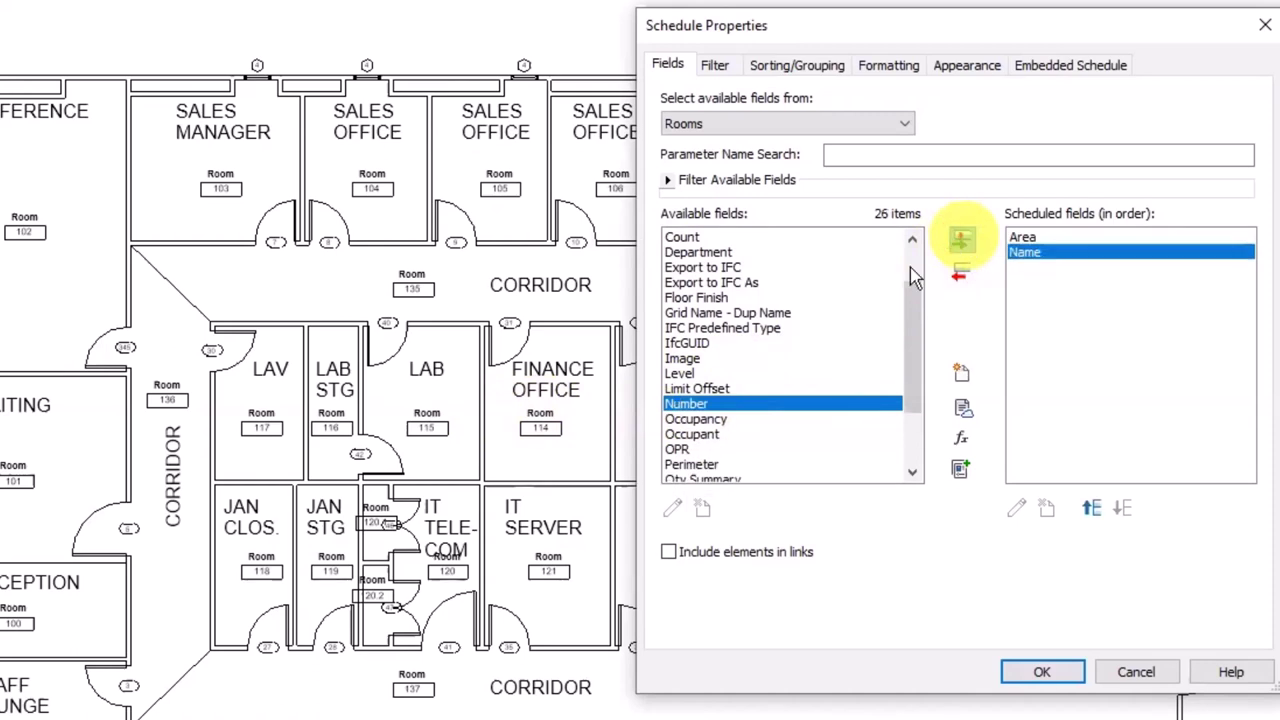
left_click(960, 245)
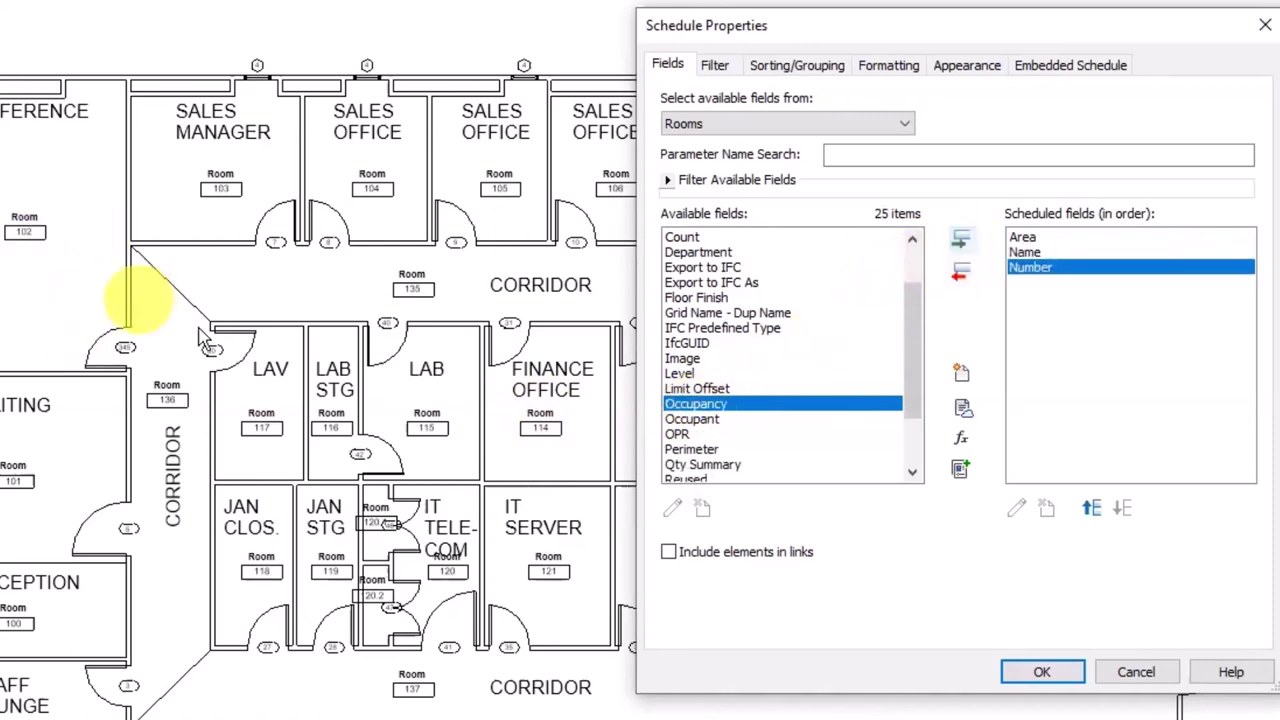
left_click_drag(918, 408, 933, 452)
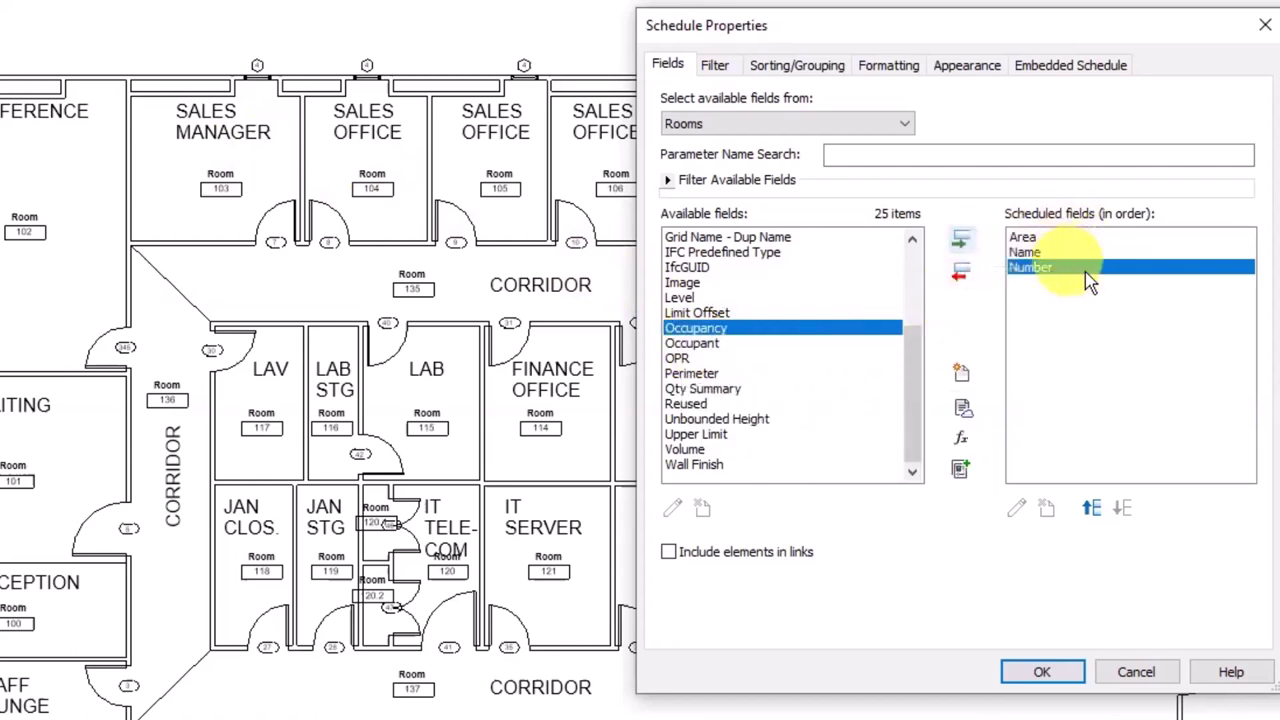
left_click(1044, 672)
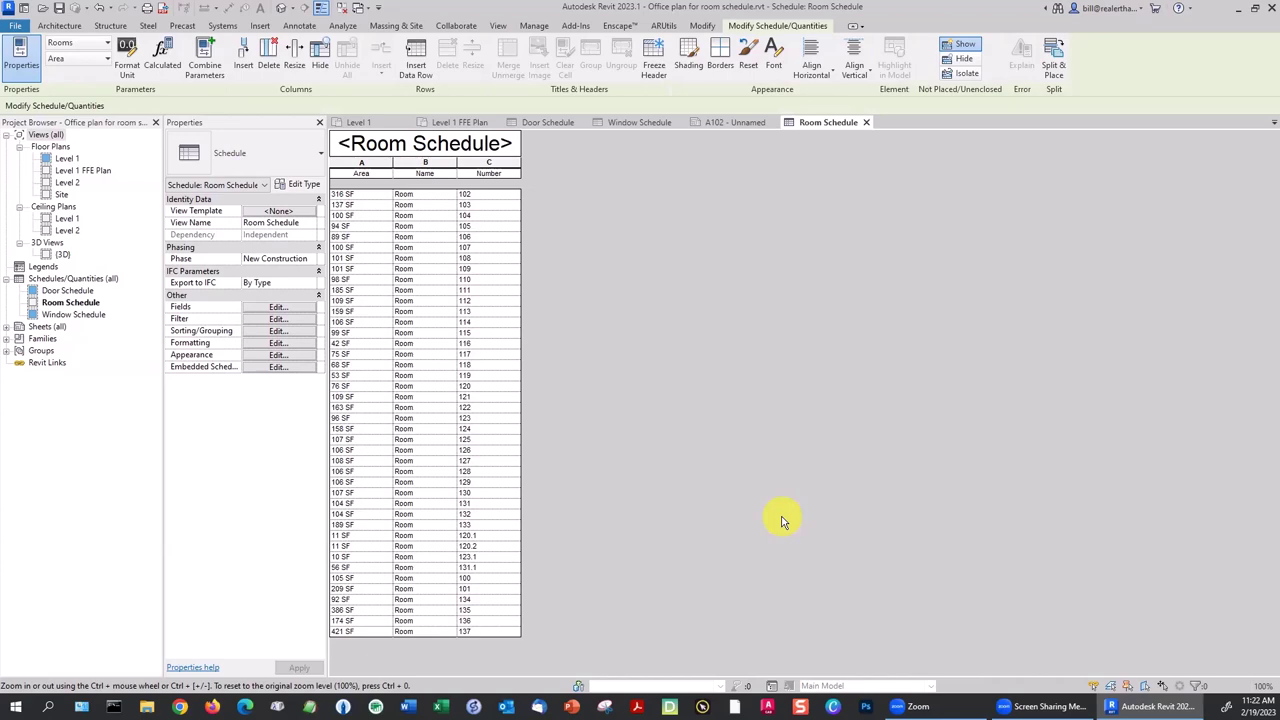
Back on Level 1, rename the conference room tag to CONFERENCE, then start editing the sales manager tag.
key("ctrl+Tab")
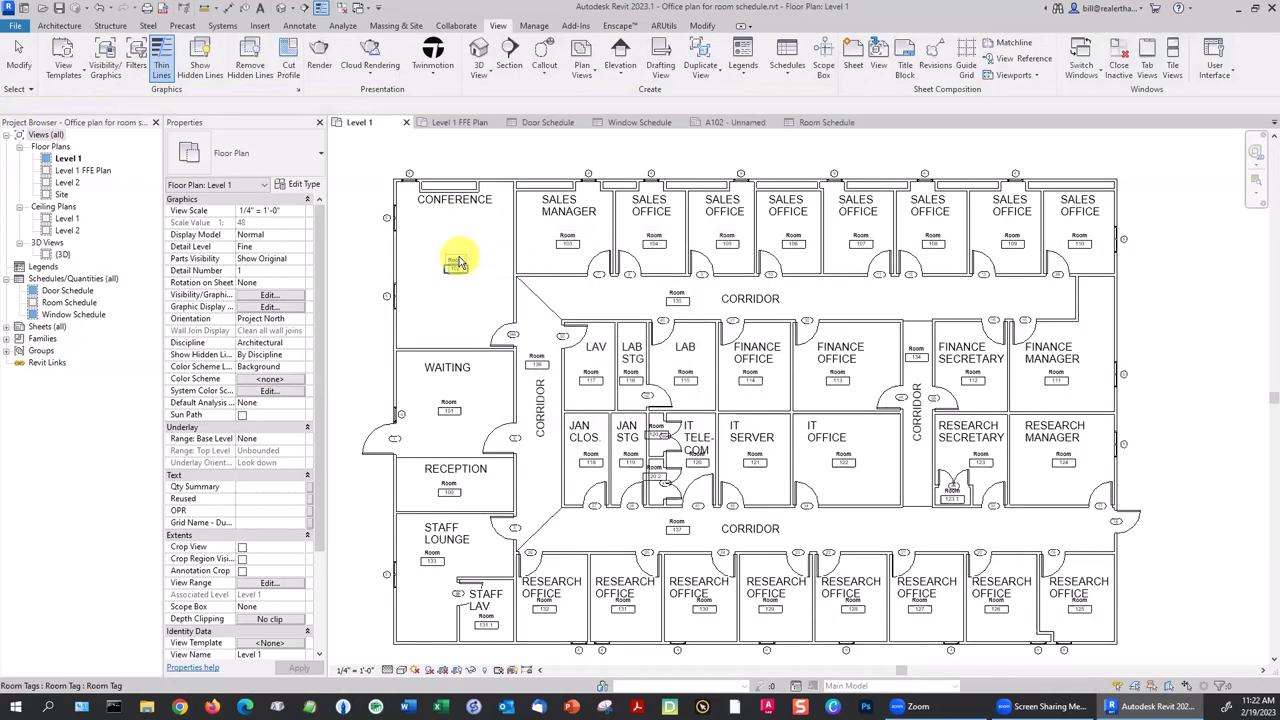
double_click(457, 256)
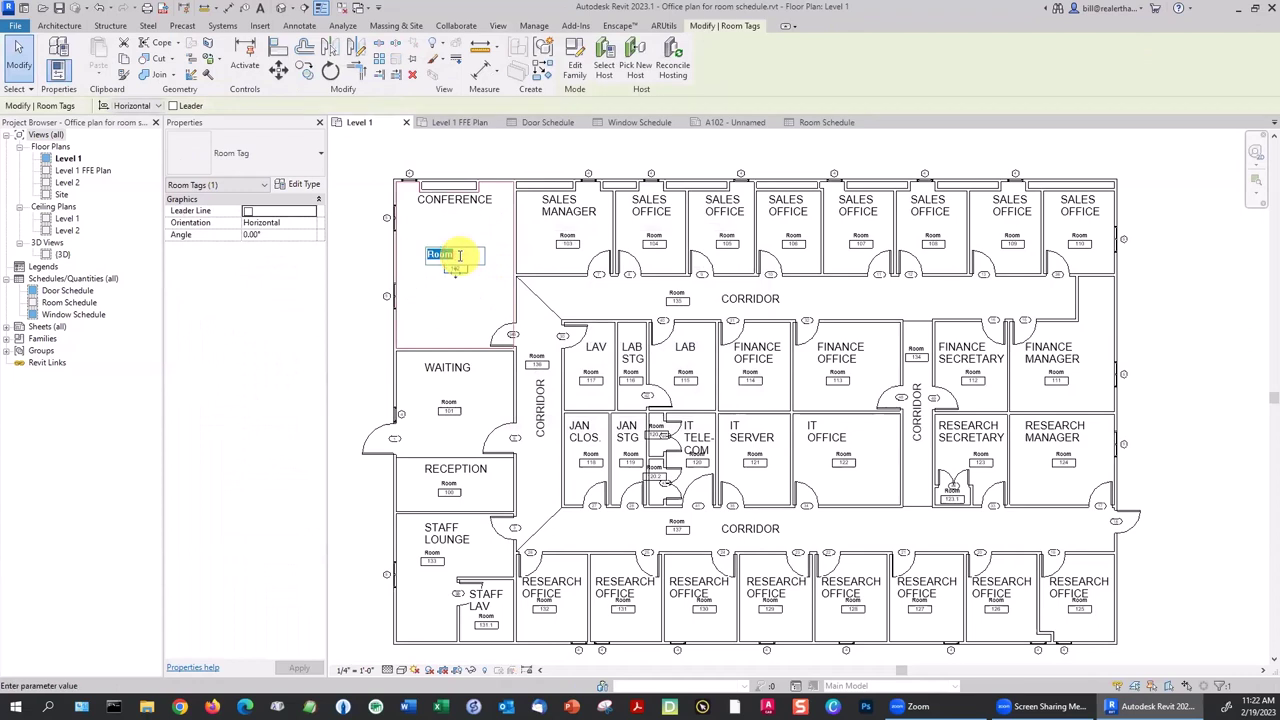
type("ONFERENCE")
key("Return")
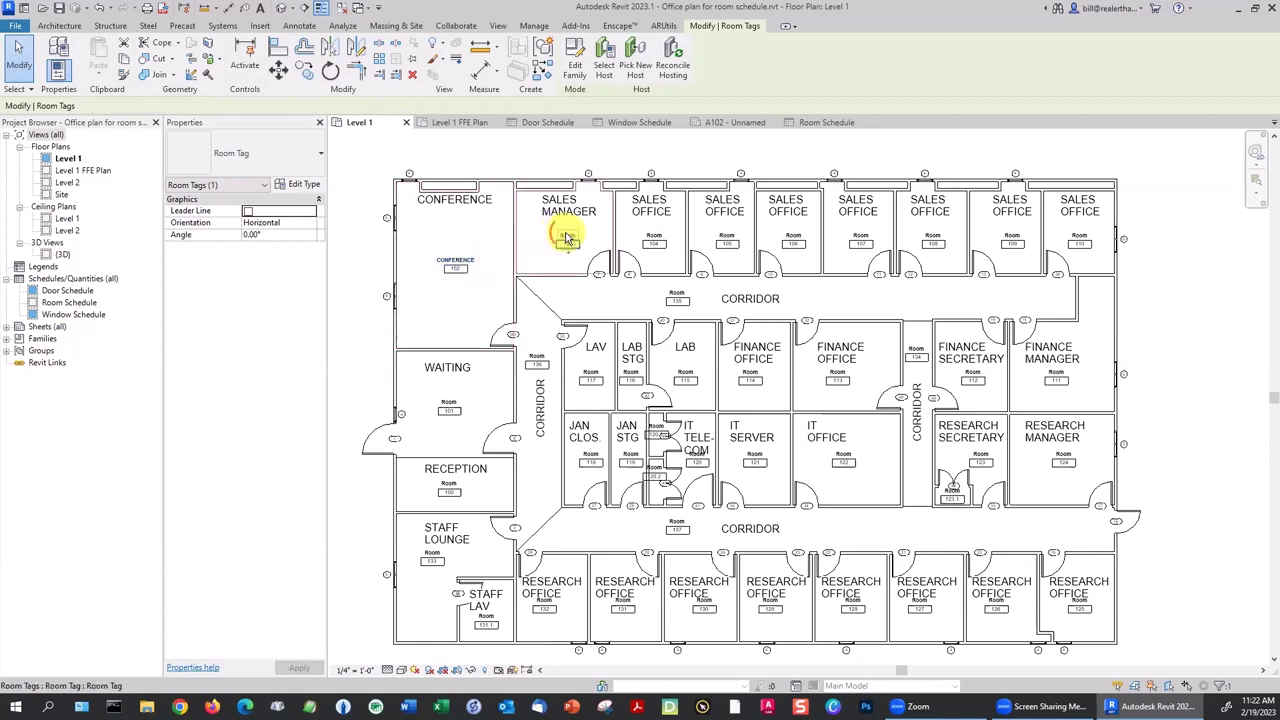
double_click(563, 233)
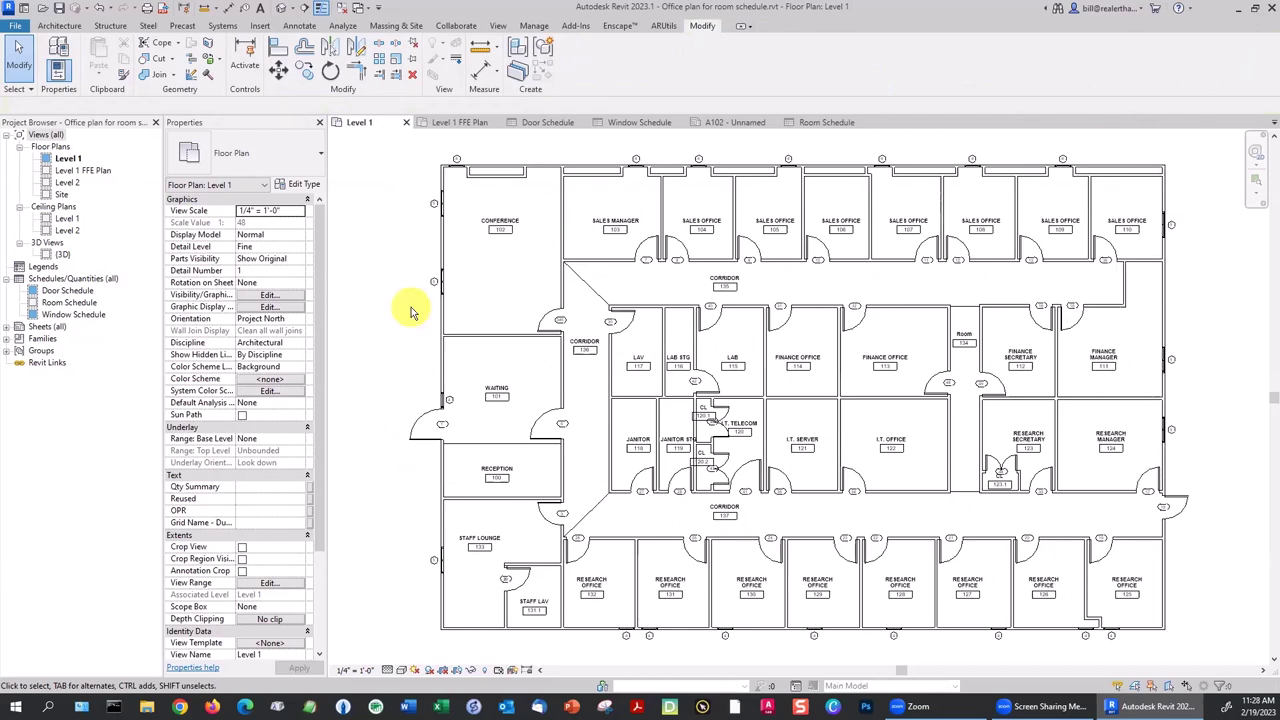
key("alt+w")
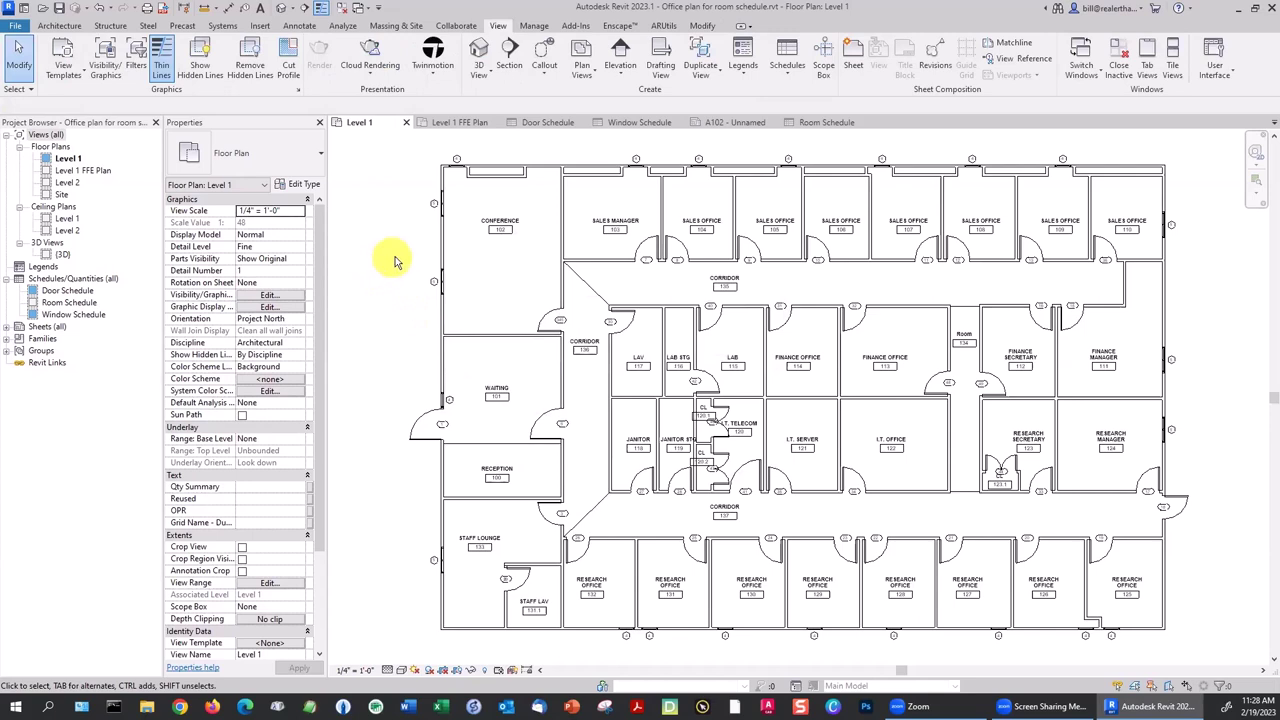
Reorder the Room Schedule columns to Number, Name, Area and widen the Name column.
double_click(70, 303)
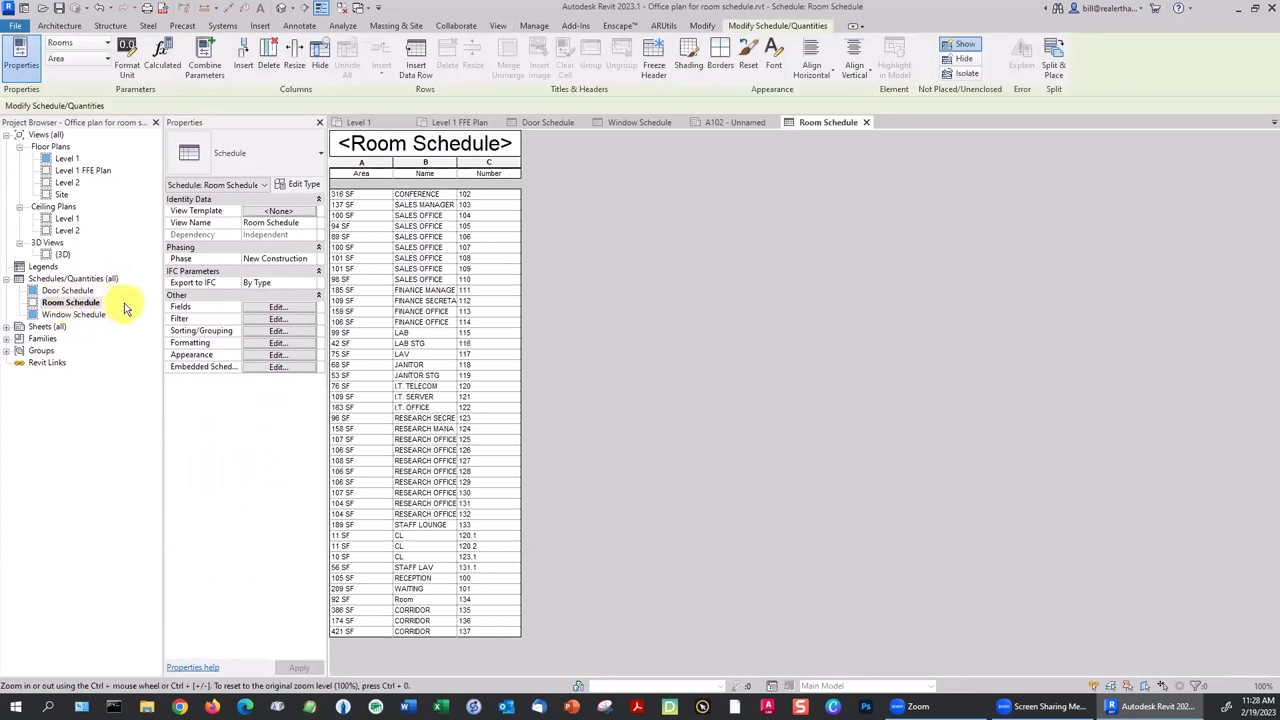
left_click(279, 307)
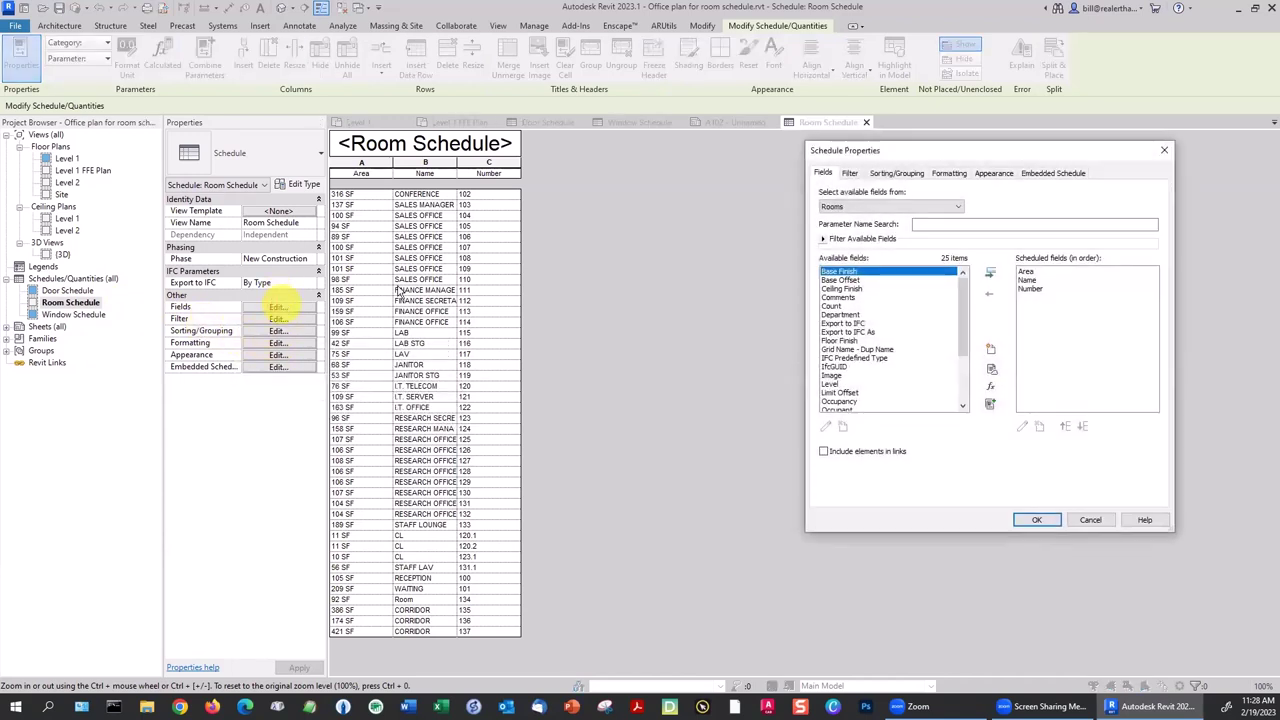
left_click(1030, 288)
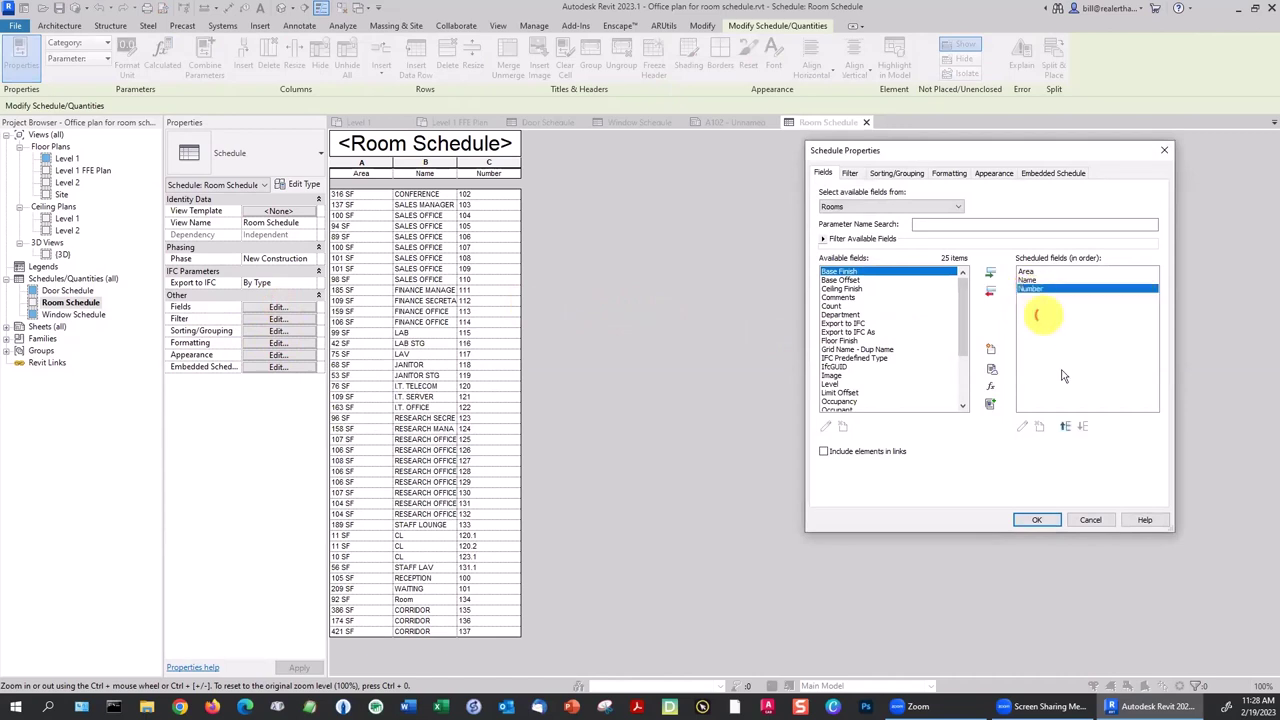
left_click(1066, 426)
left_click(1066, 426)
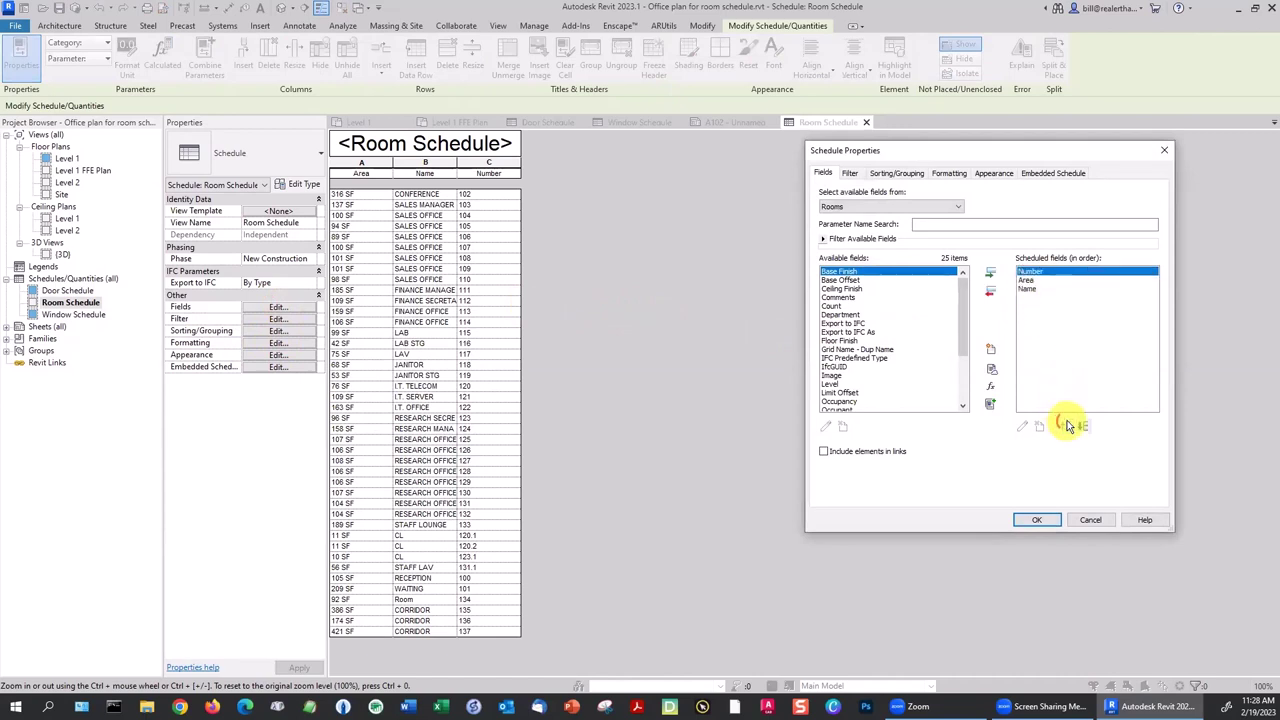
left_click(1025, 289)
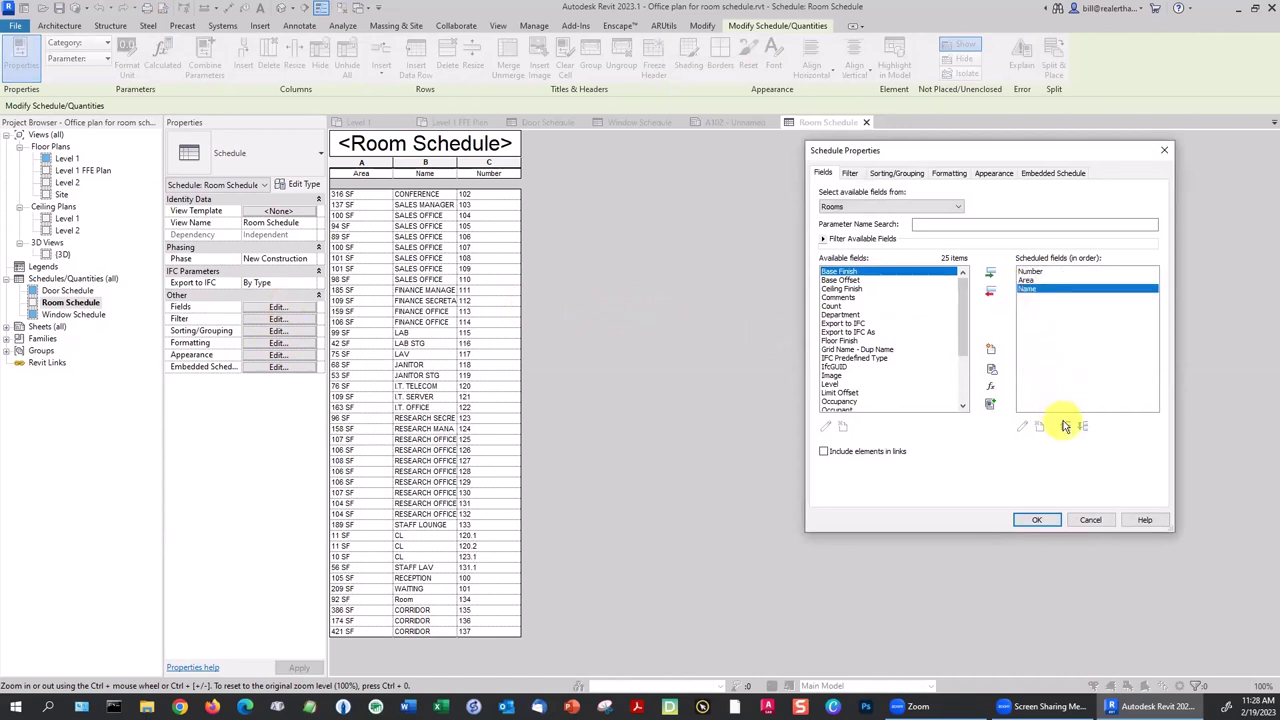
left_click(1066, 426)
left_click(1038, 520)
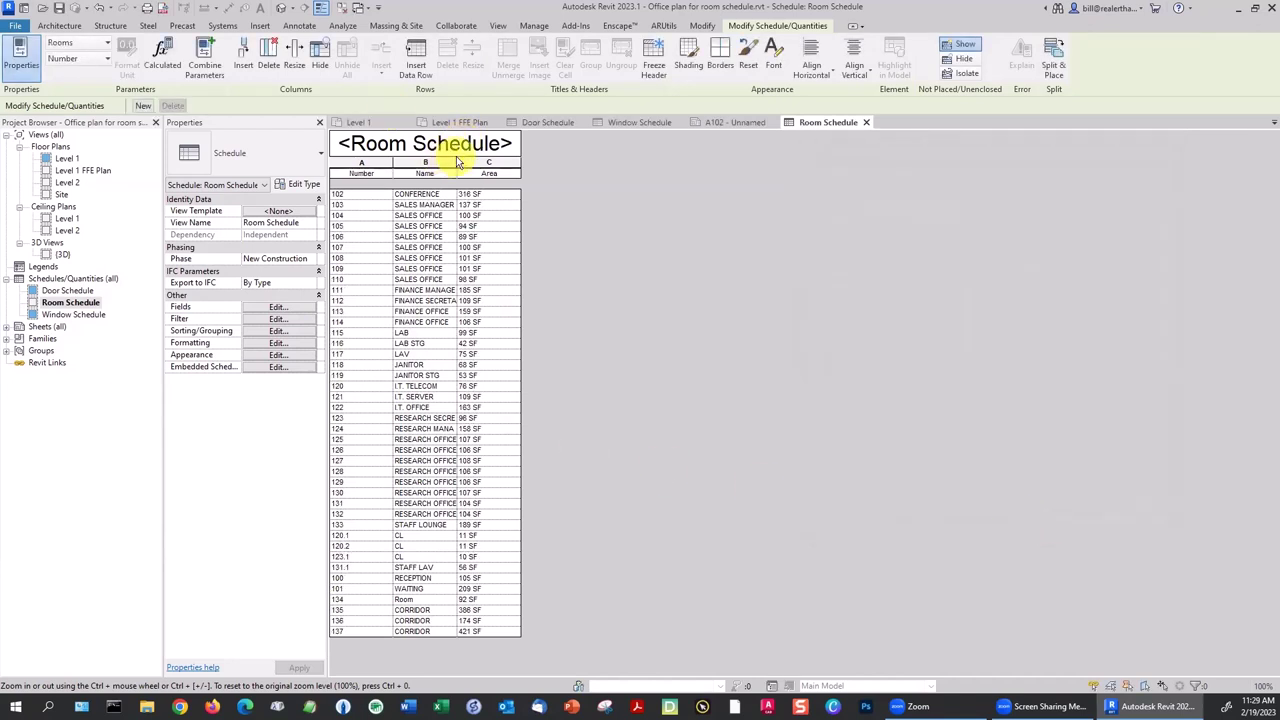
left_click_drag(457, 162, 485, 160)
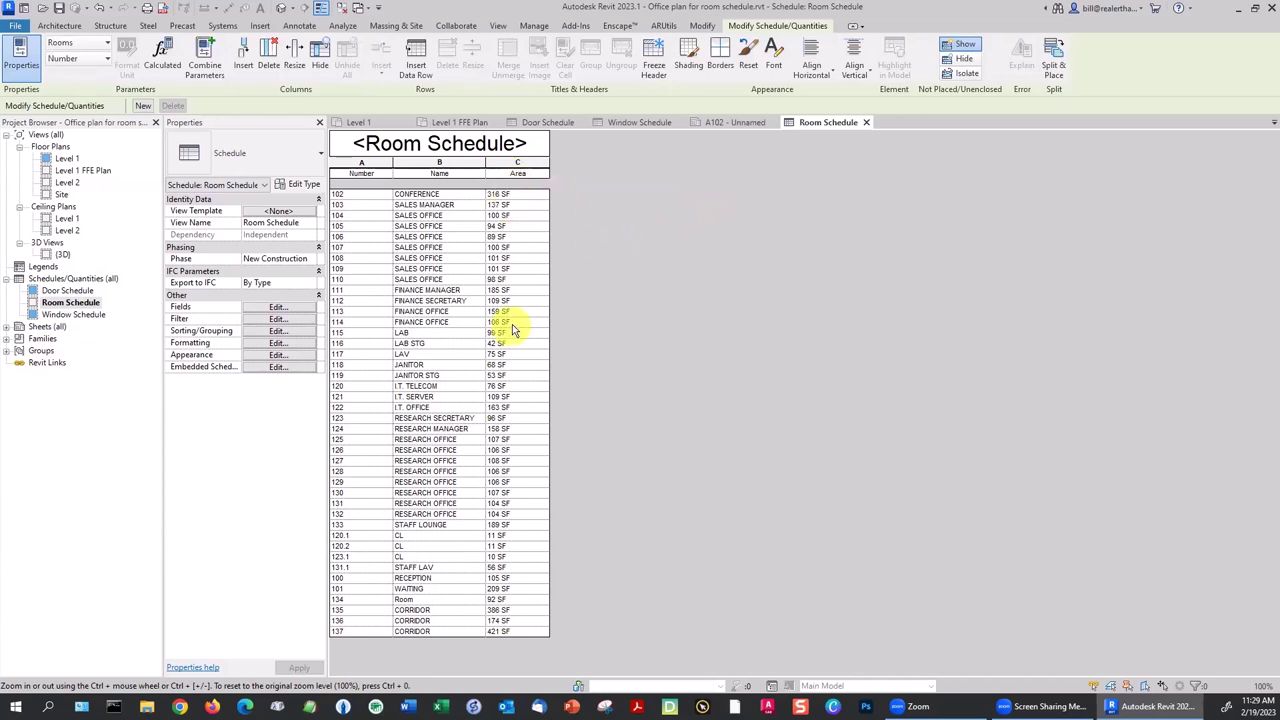
Right-align the Area column in the schedule's formatting settings.
left_click(279, 345)
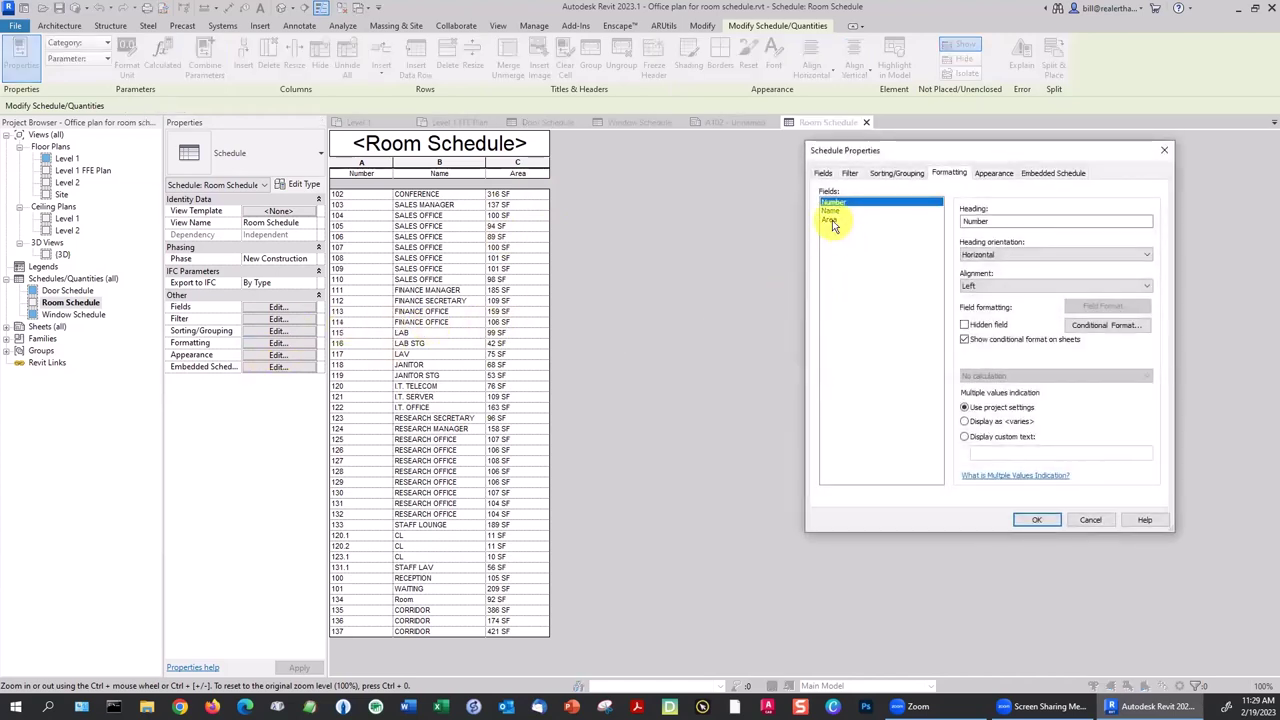
left_click(832, 220)
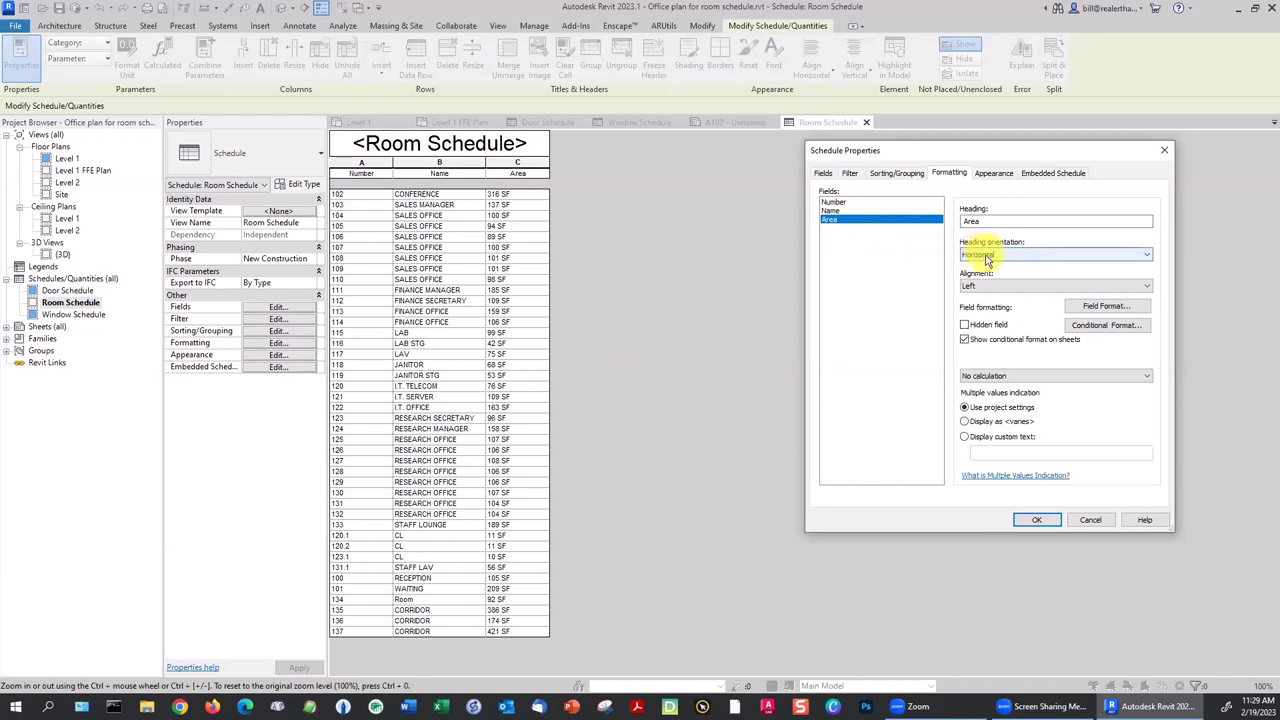
left_click(980, 287)
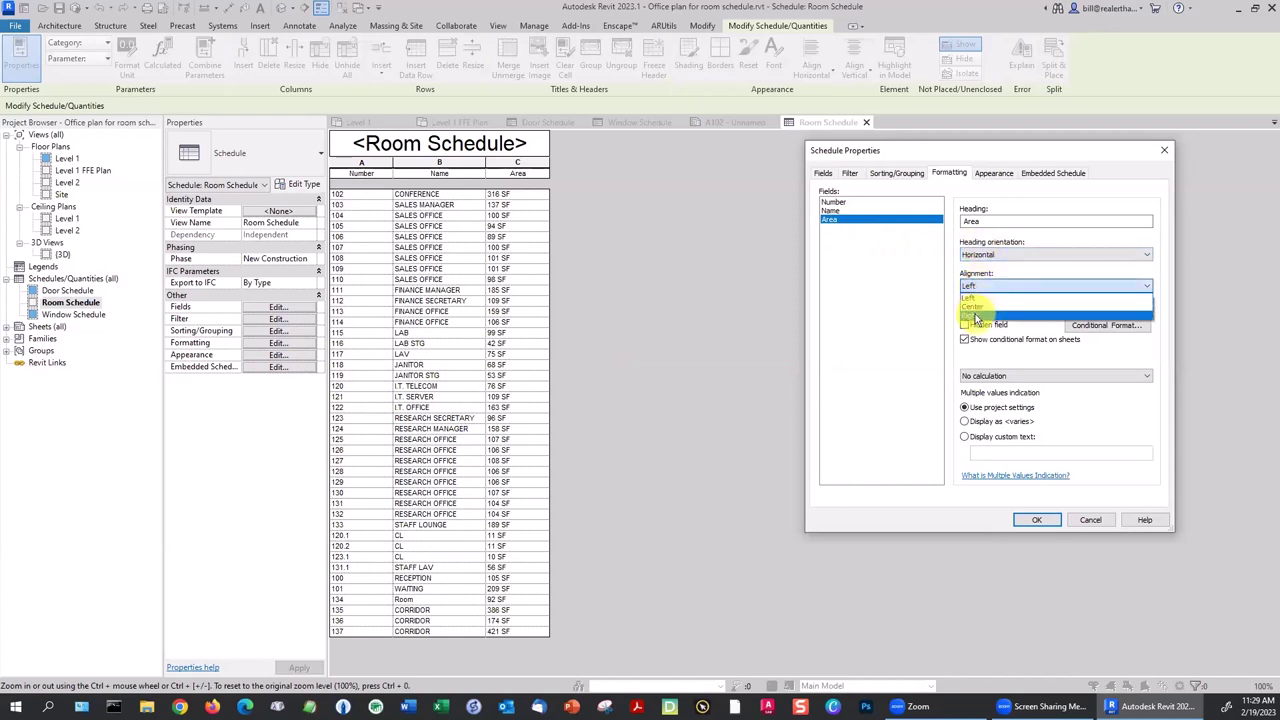
left_click(976, 318)
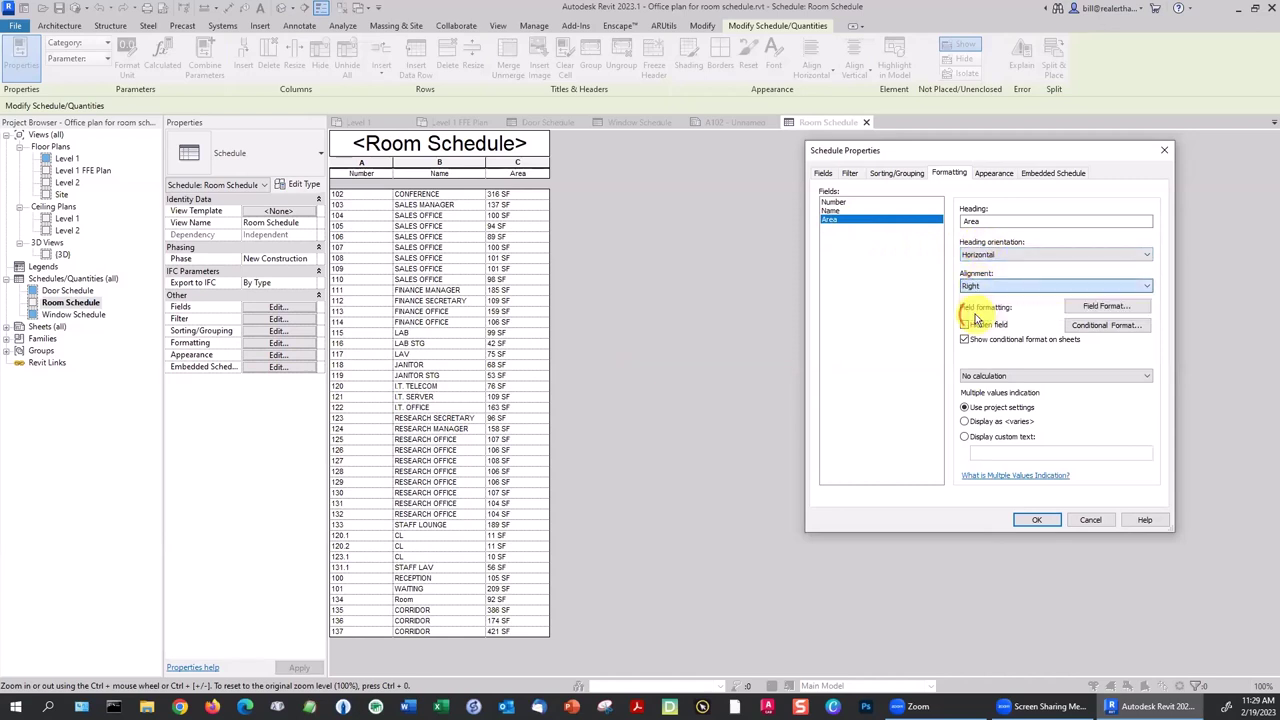
left_click(1045, 520)
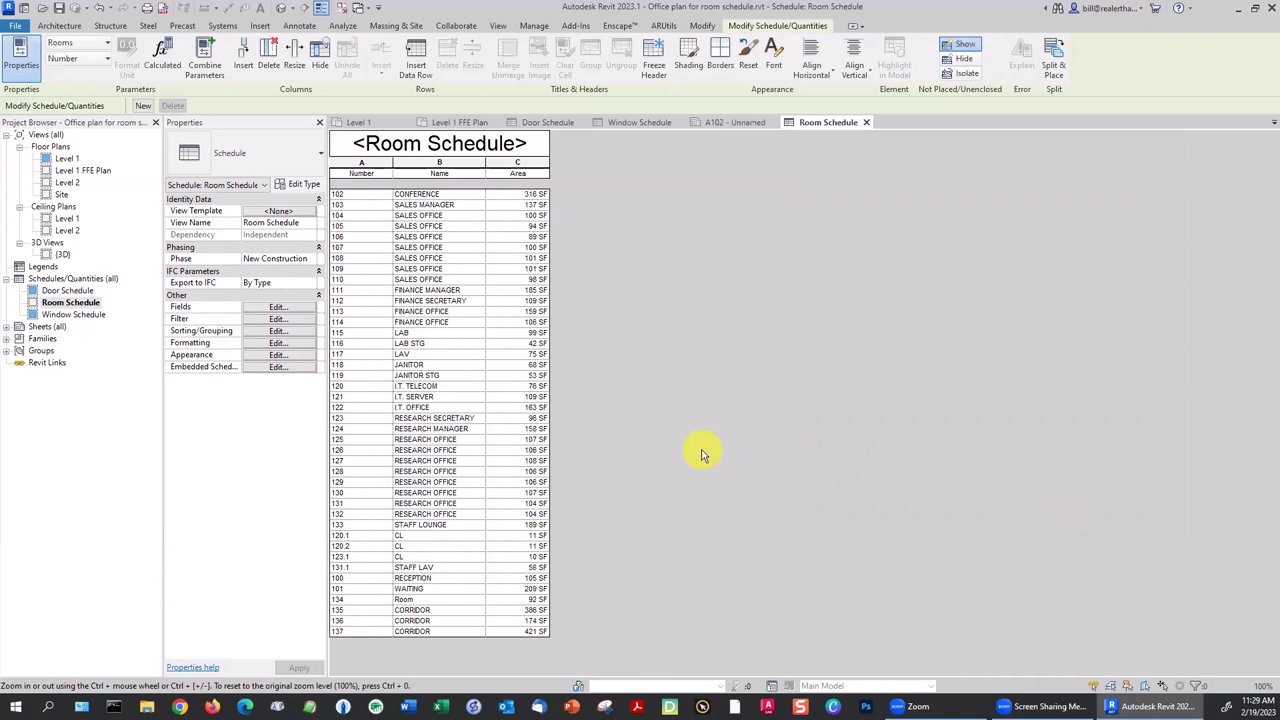
Sort the Room Schedule rows by Number.
left_click(280, 306)
left_click(886, 173)
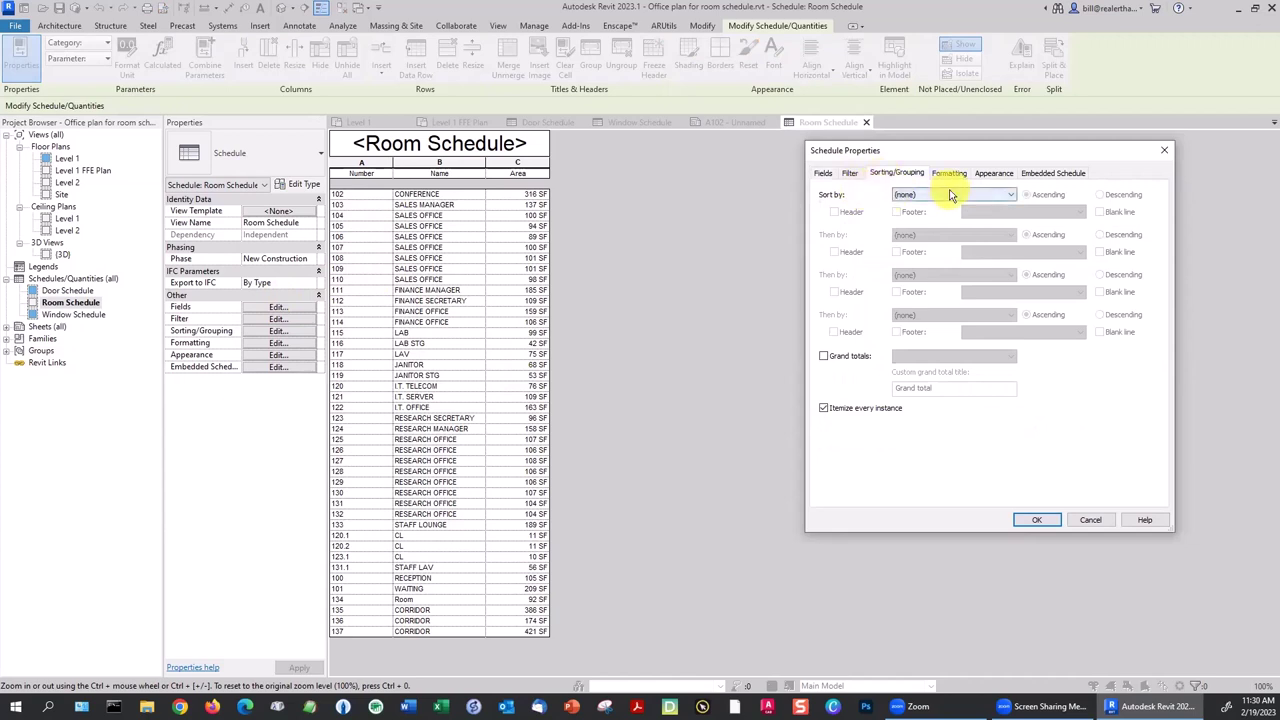
left_click(948, 195)
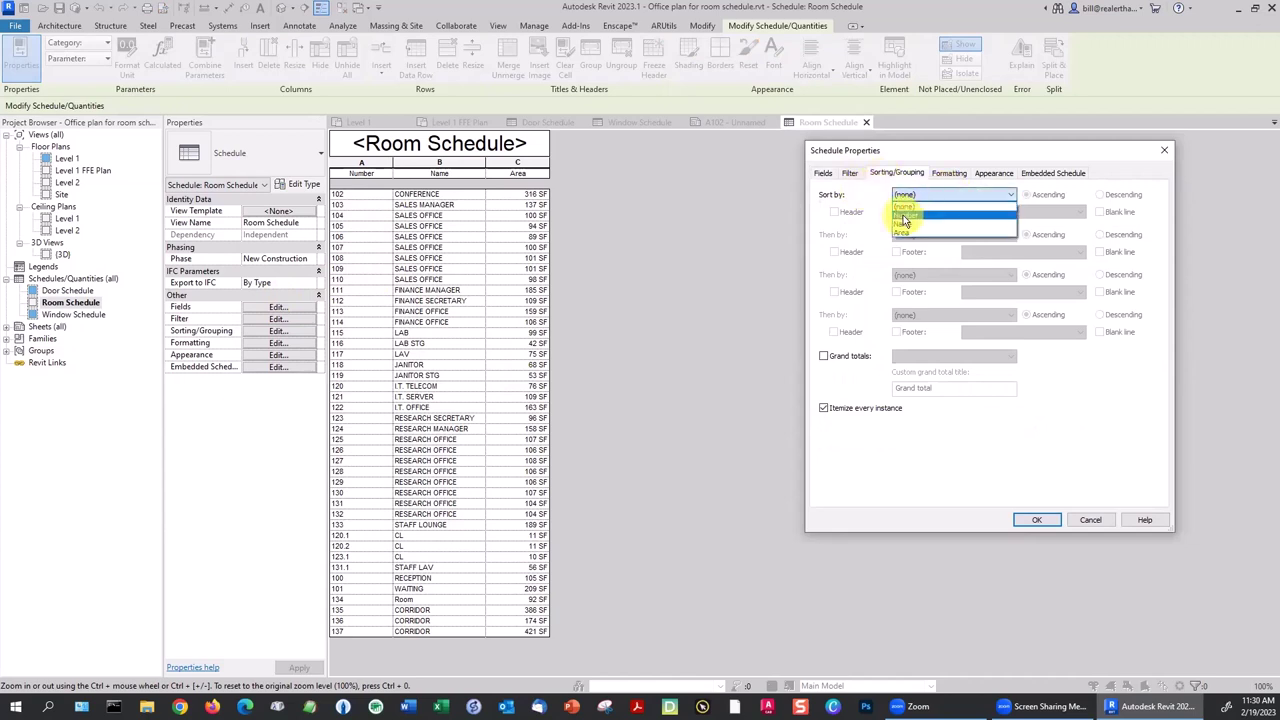
left_click(905, 216)
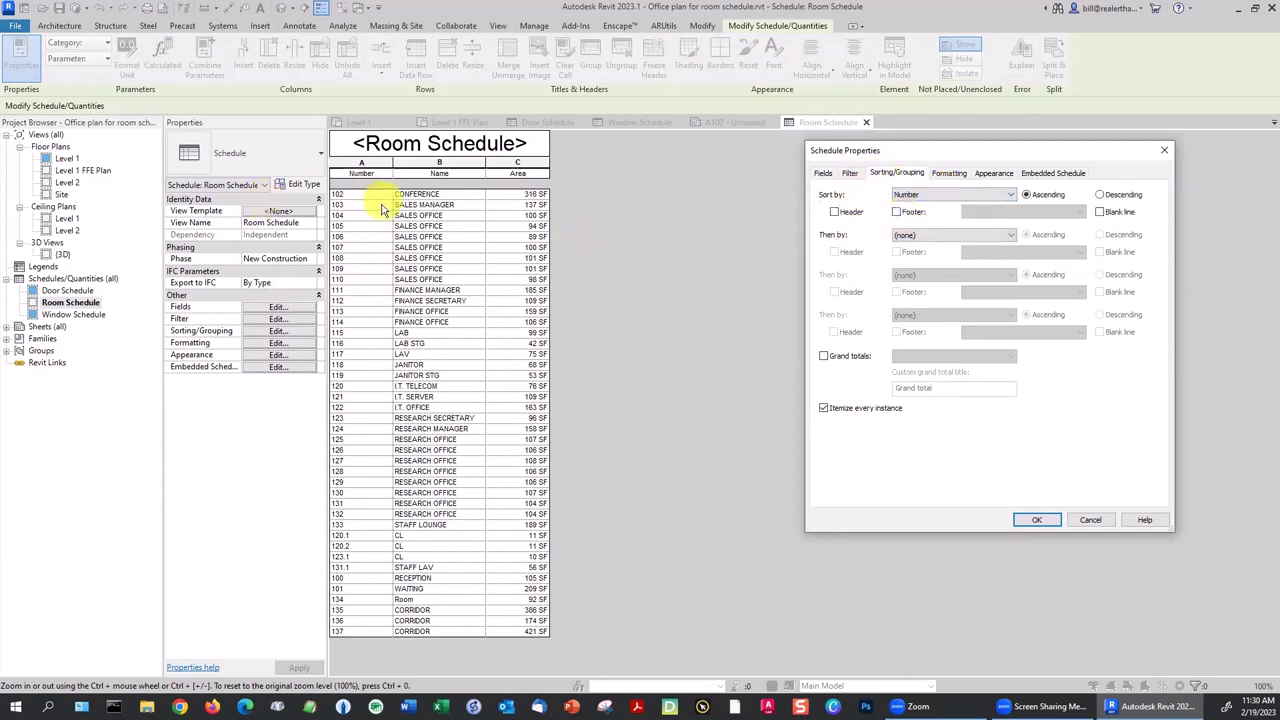
left_click(1037, 520)
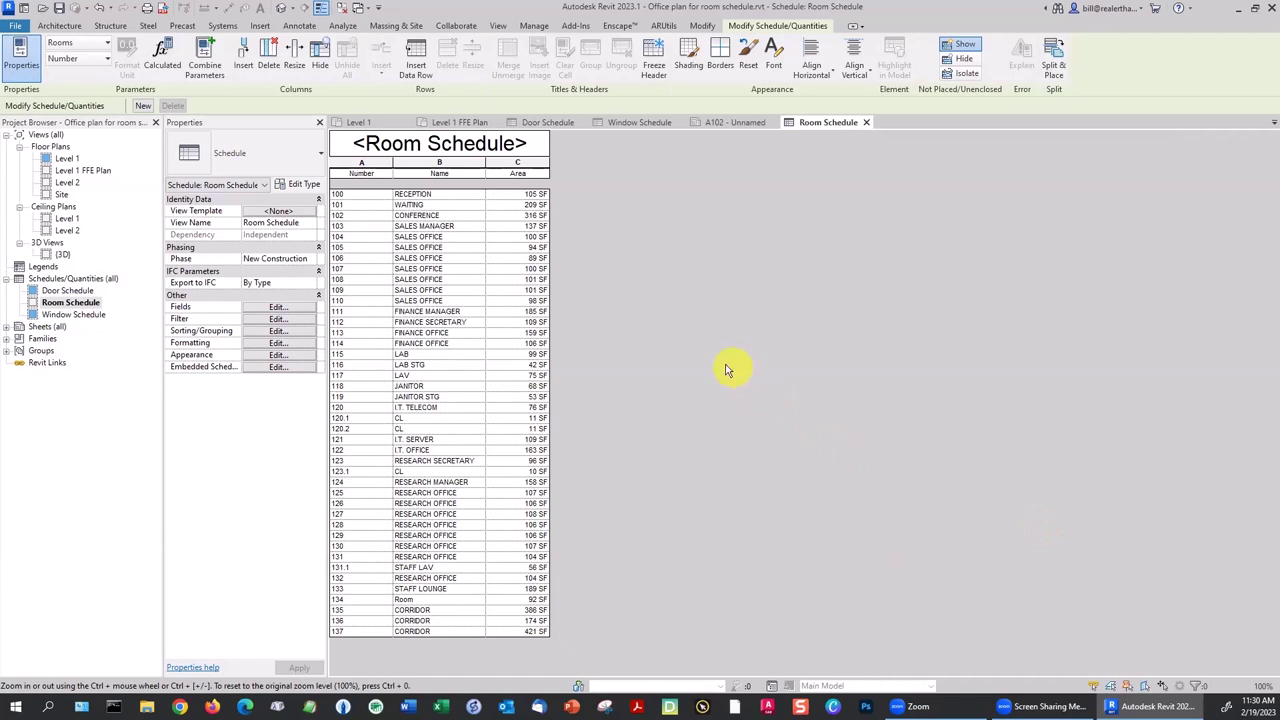
Change the Area field's calculation from No calculation to Calculate totals.
left_click(277, 343)
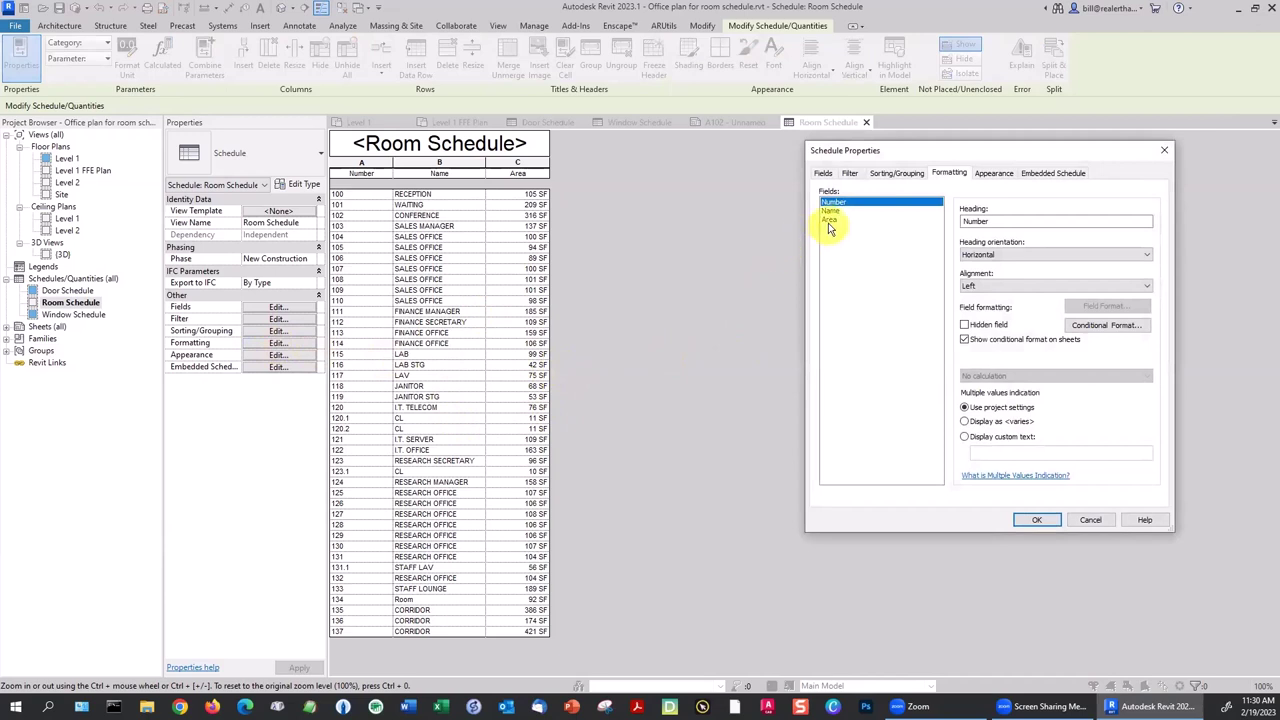
left_click(828, 220)
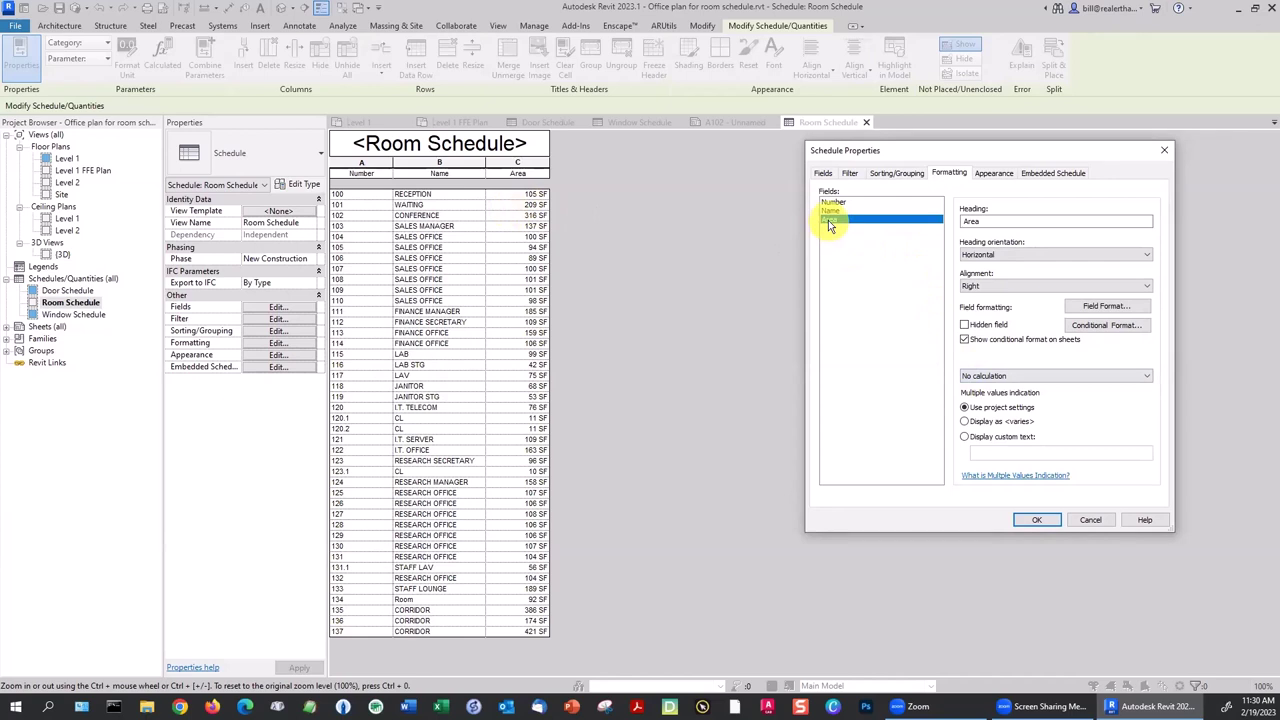
left_click(1015, 375)
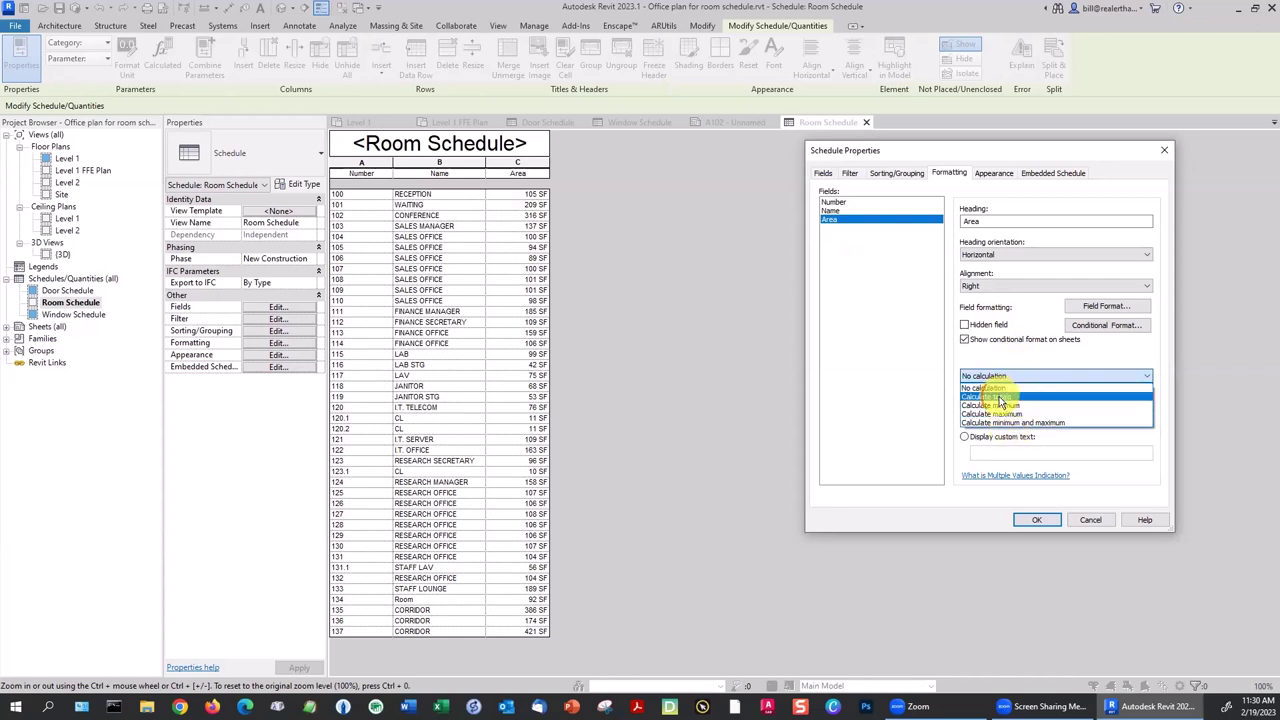
left_click(1000, 397)
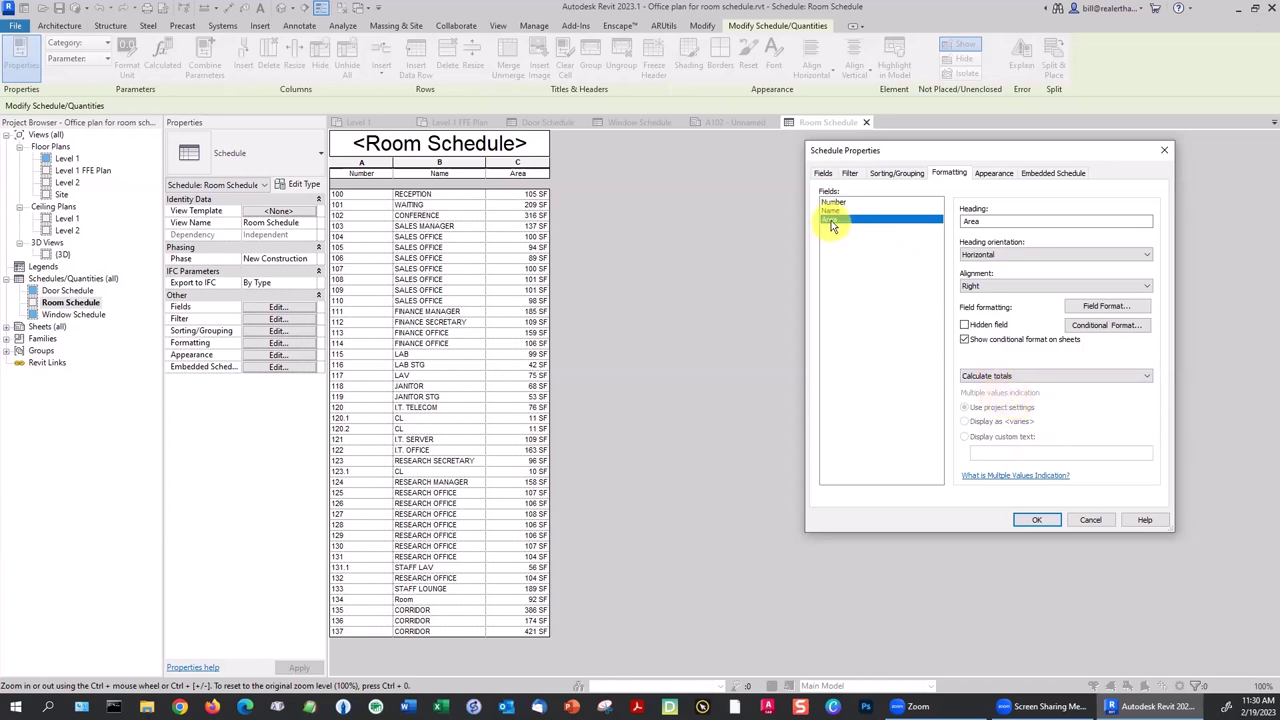
left_click(1036, 519)
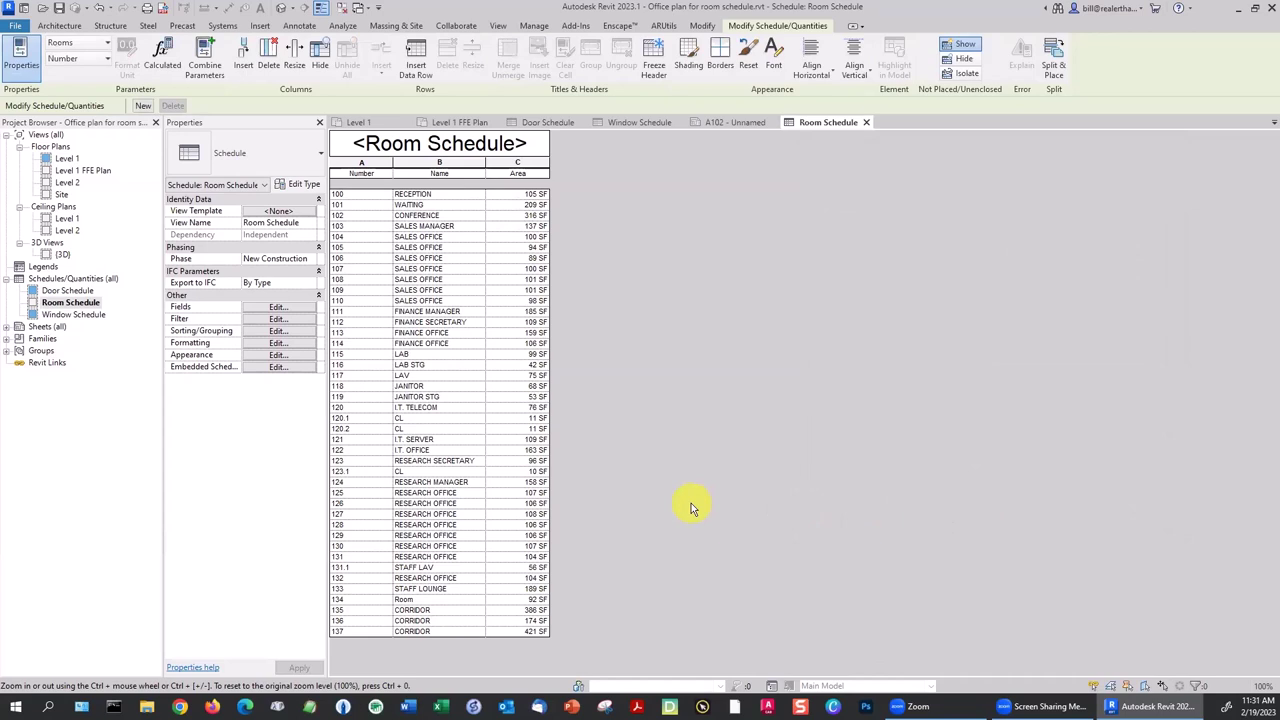
Turn on grand totals in the Room Schedule's sorting and grouping settings.
left_click(279, 333)
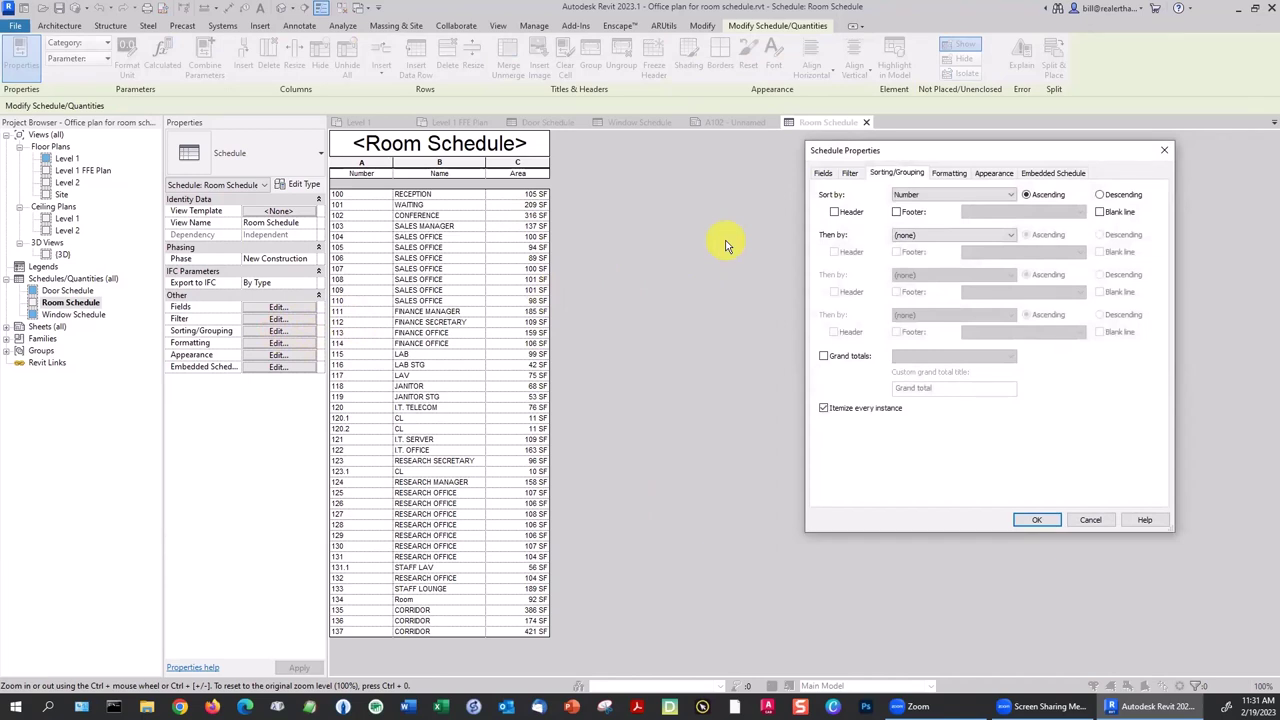
left_click(823, 356)
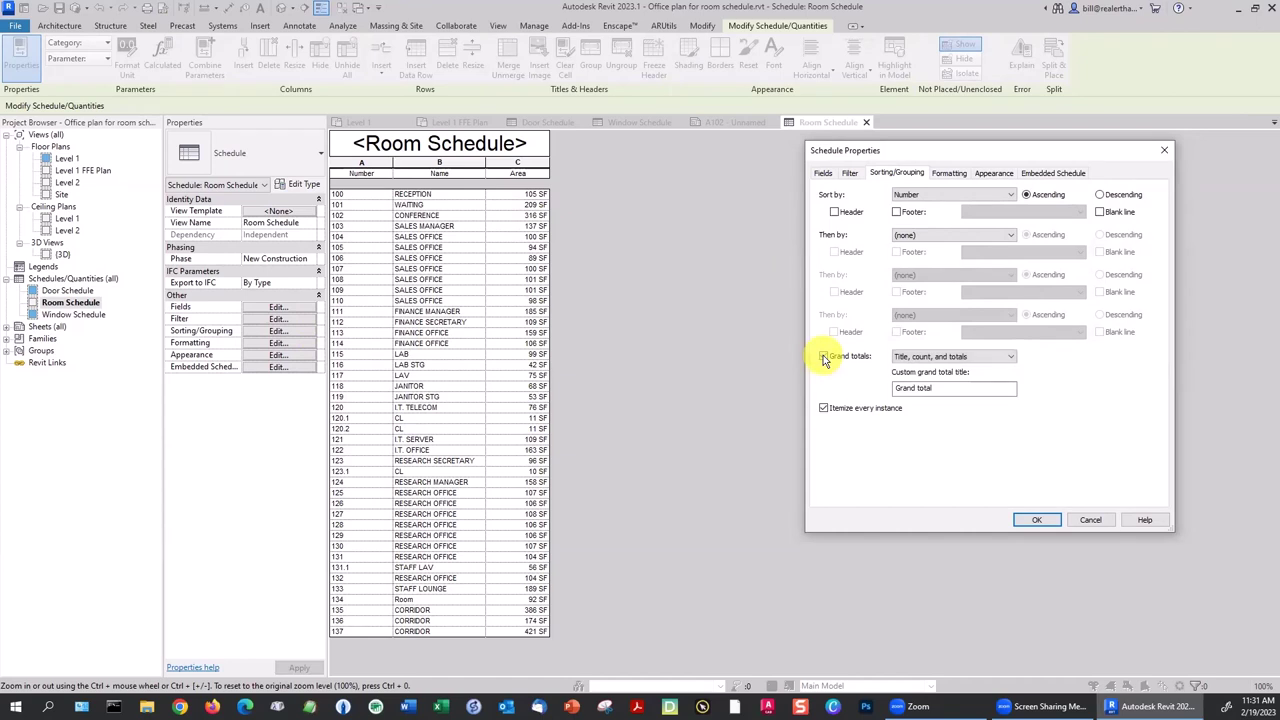
left_click(1038, 519)
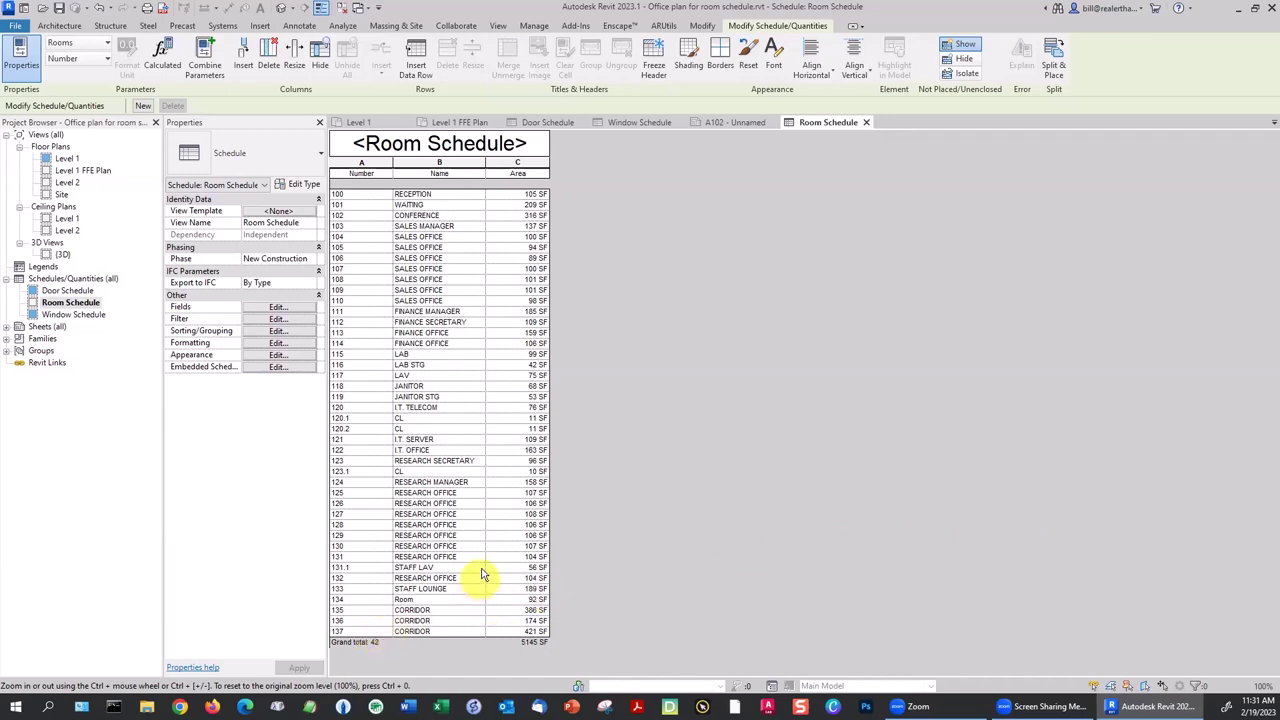
Change the grand total to show totals only, leaving just the 5145 SF area.
left_click(280, 330)
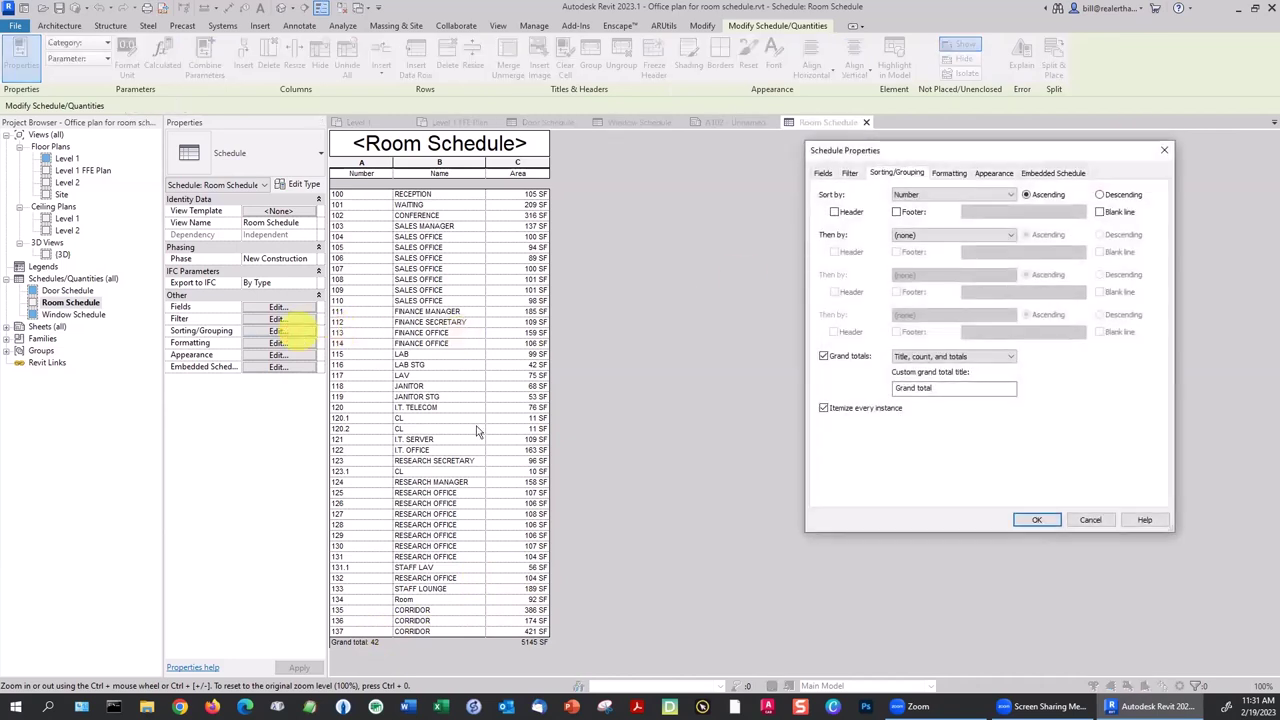
left_click(905, 356)
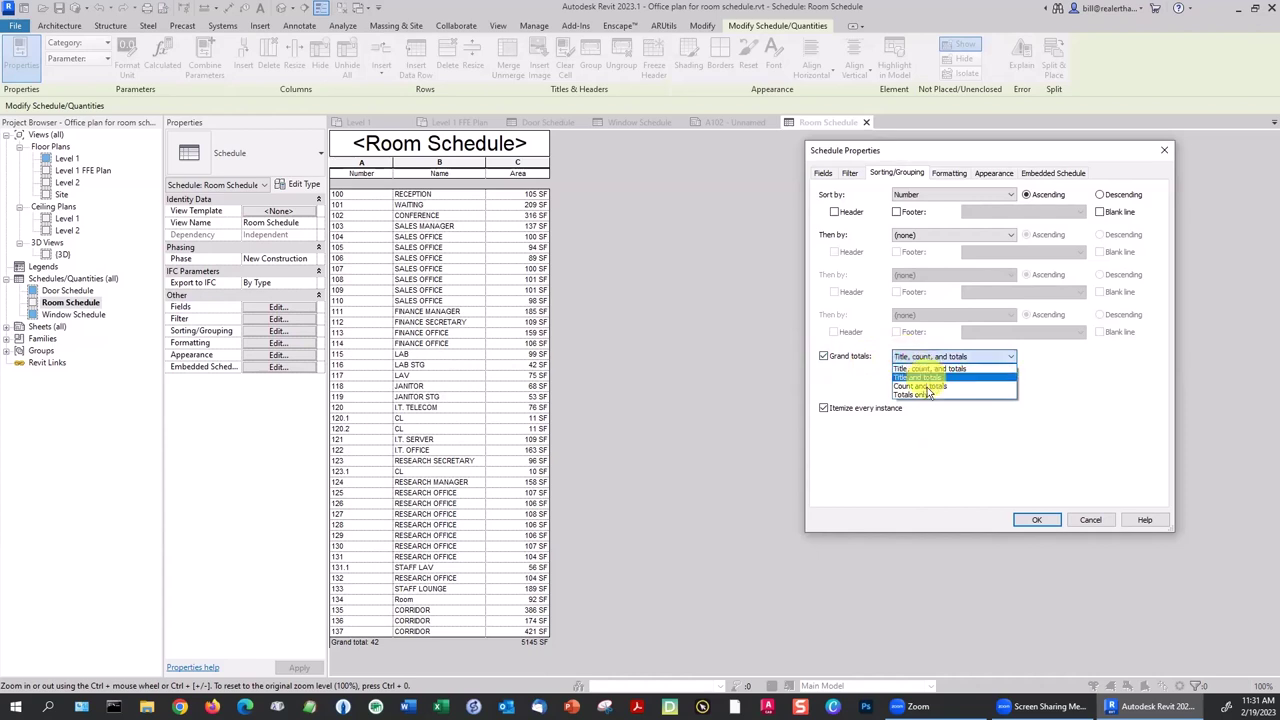
left_click(924, 395)
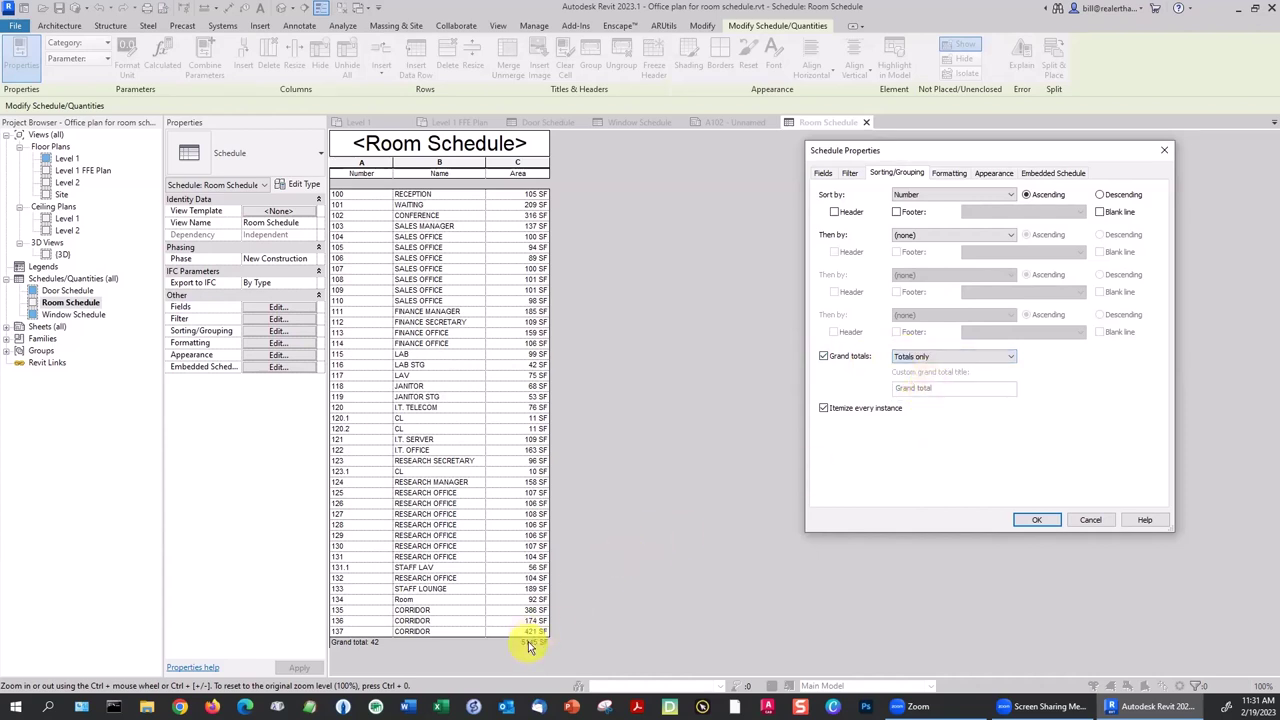
left_click(1036, 519)
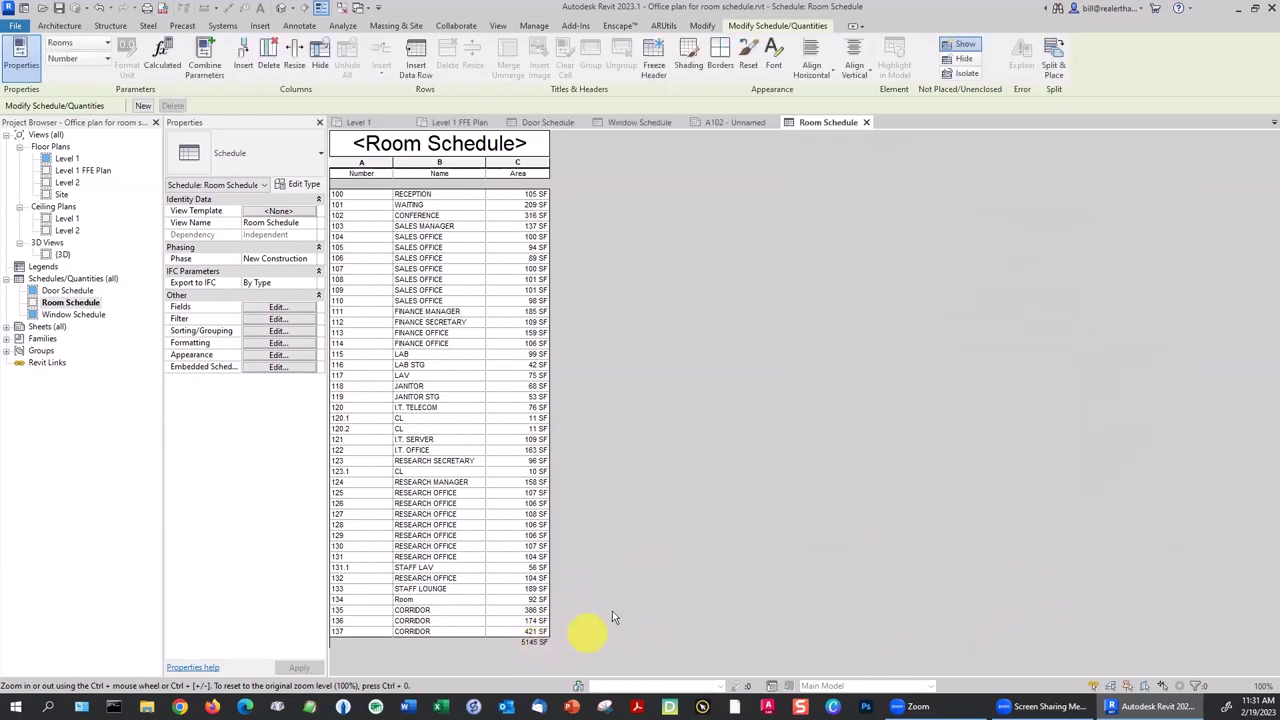
Give the Area field a custom number format with digit grouping, overriding project settings.
left_click(293, 345)
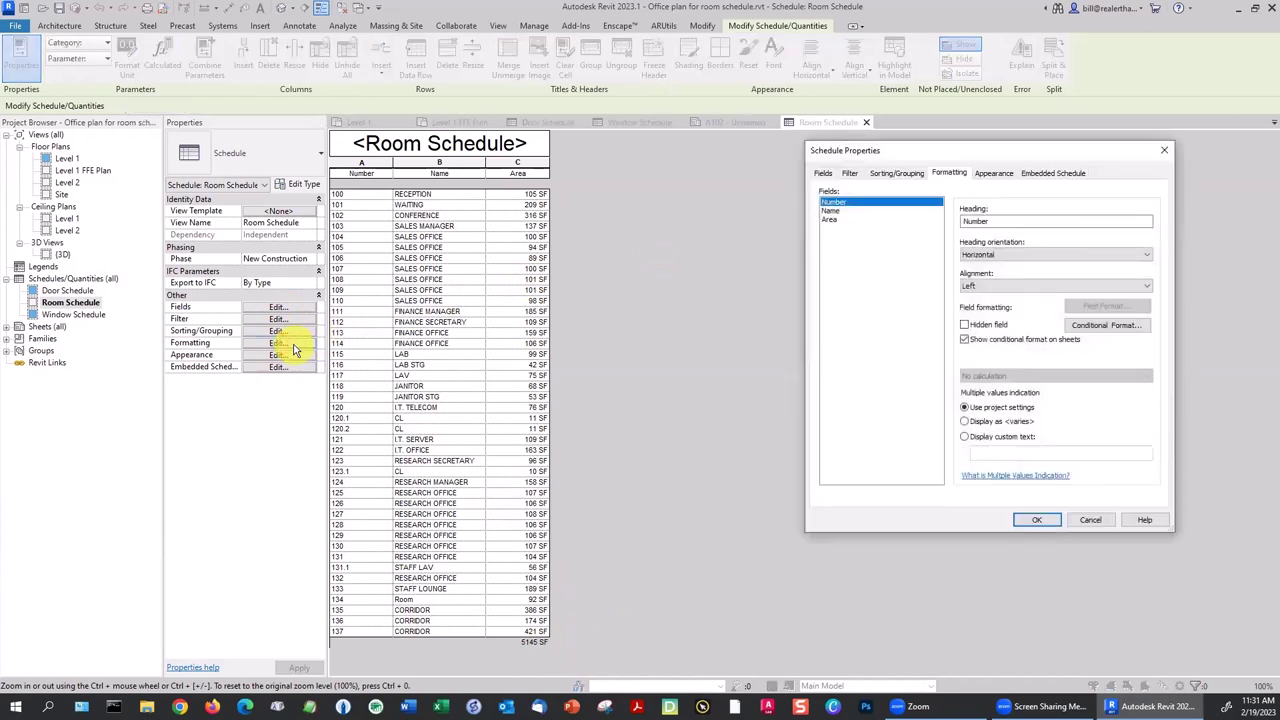
left_click(834, 221)
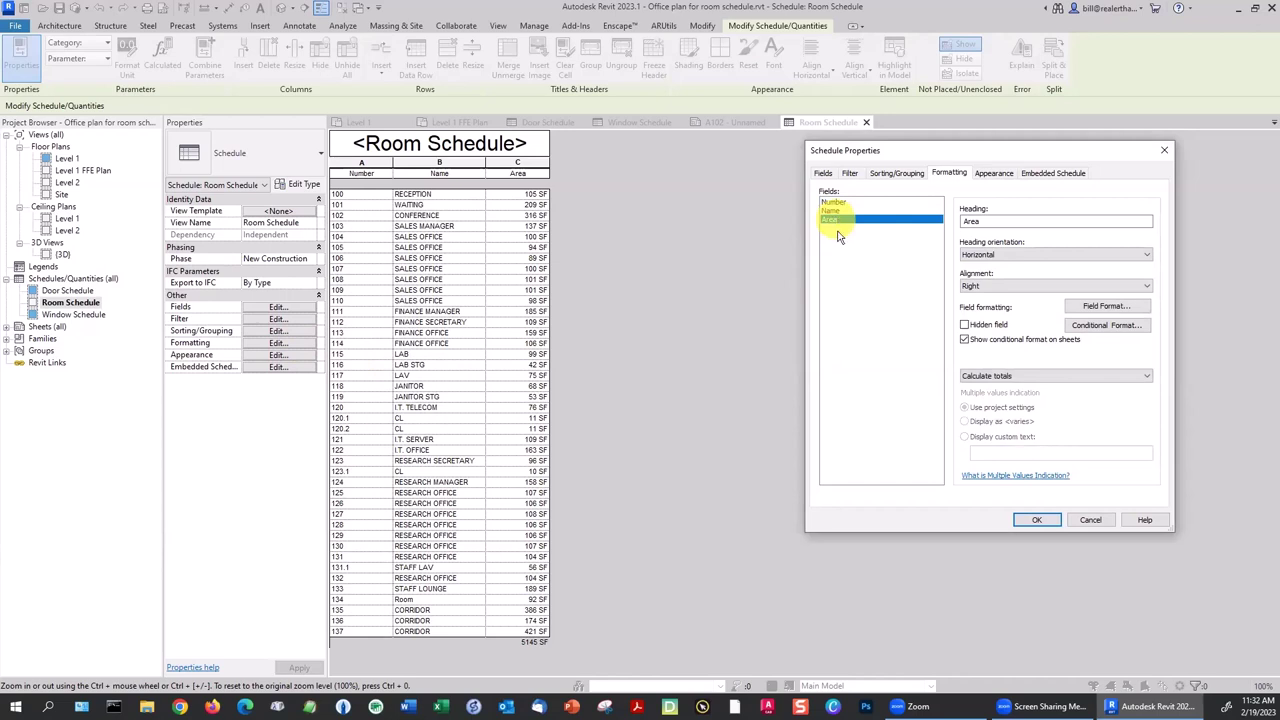
left_click(1104, 307)
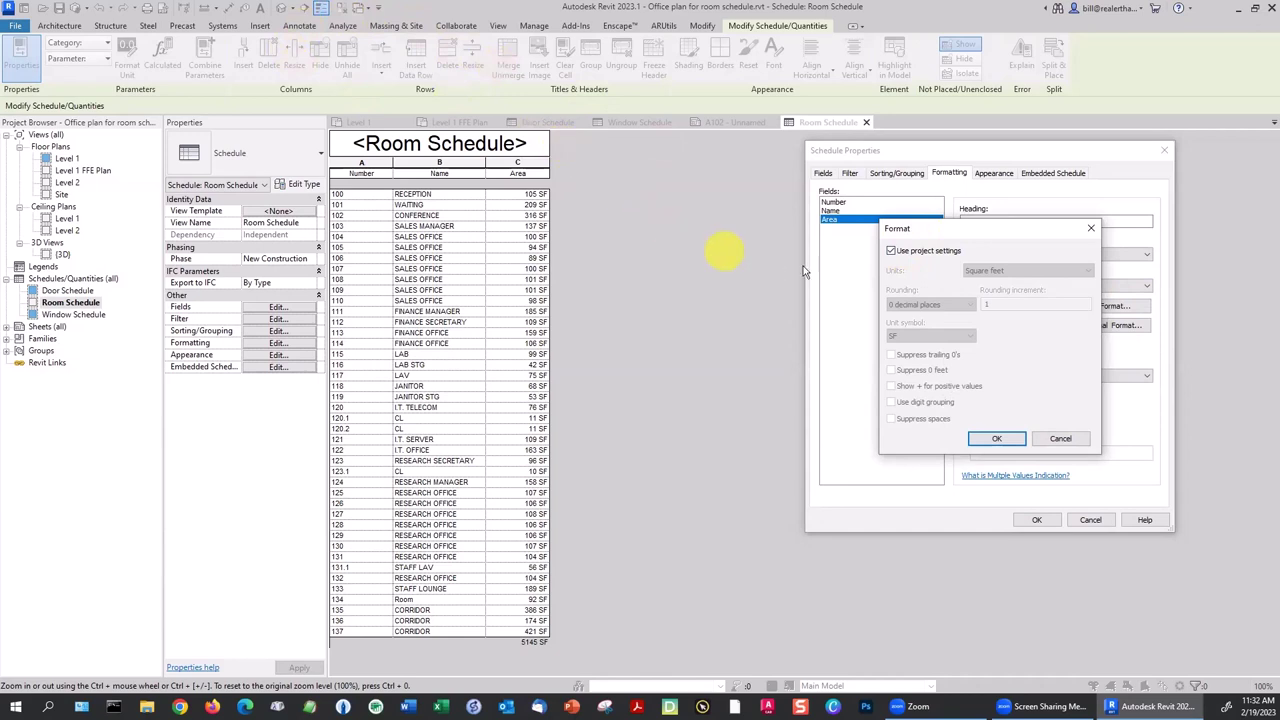
left_click(891, 251)
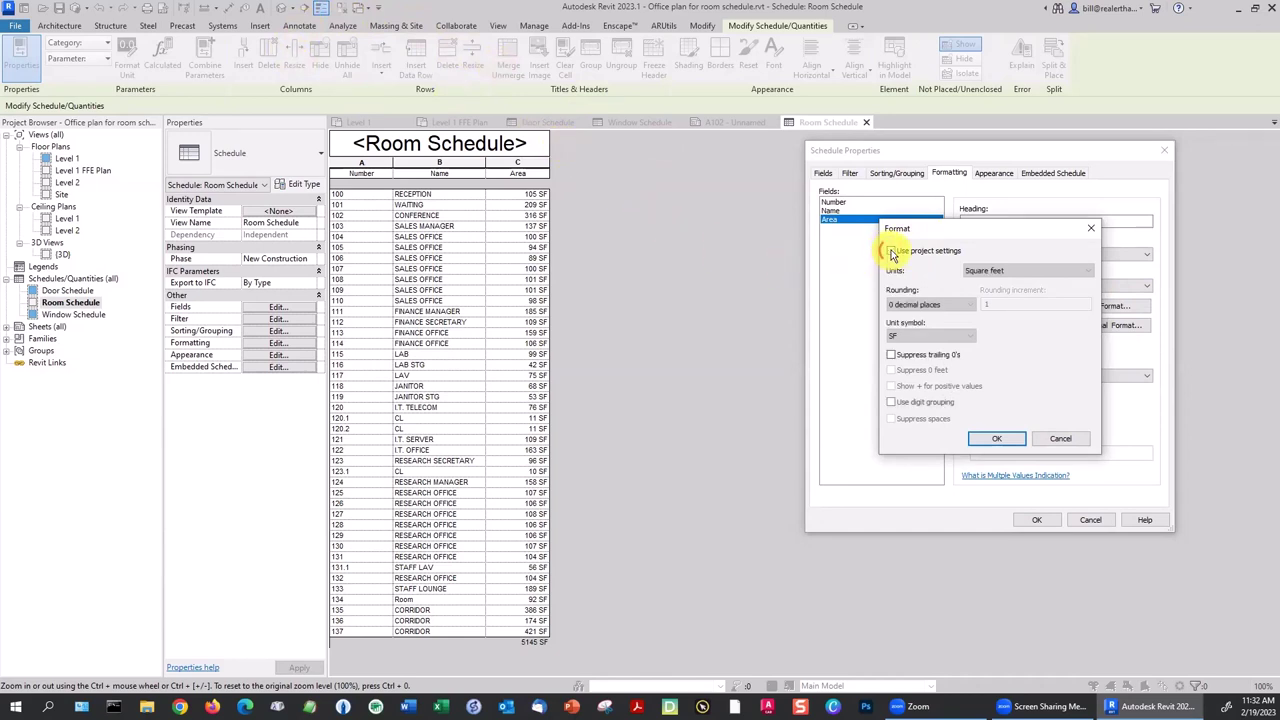
left_click(892, 403)
left_click(989, 441)
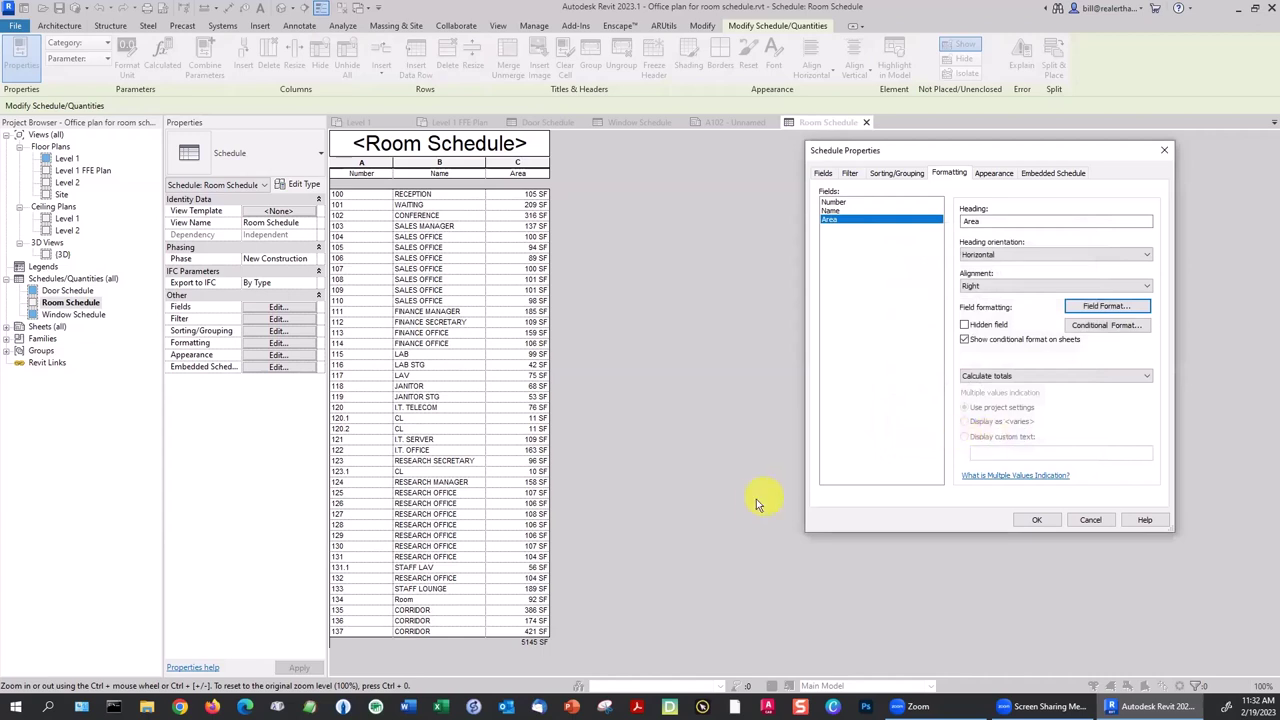
left_click(1048, 519)
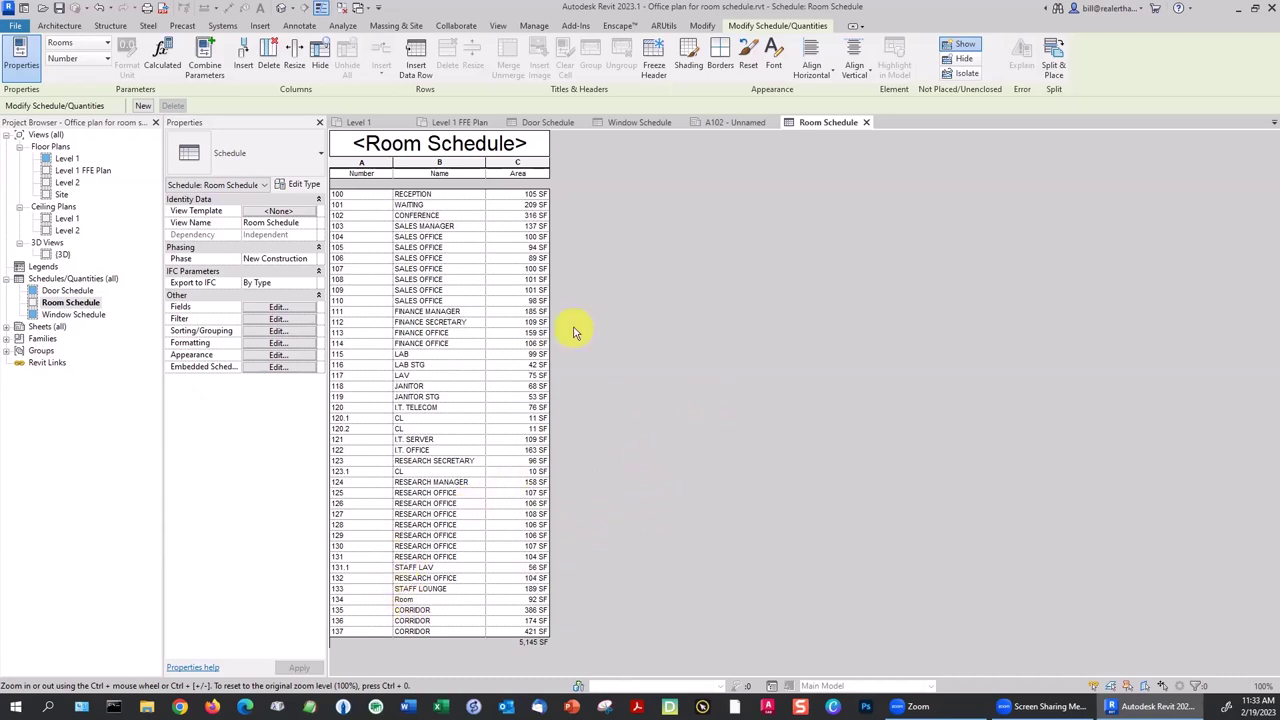
left_click(284, 309)
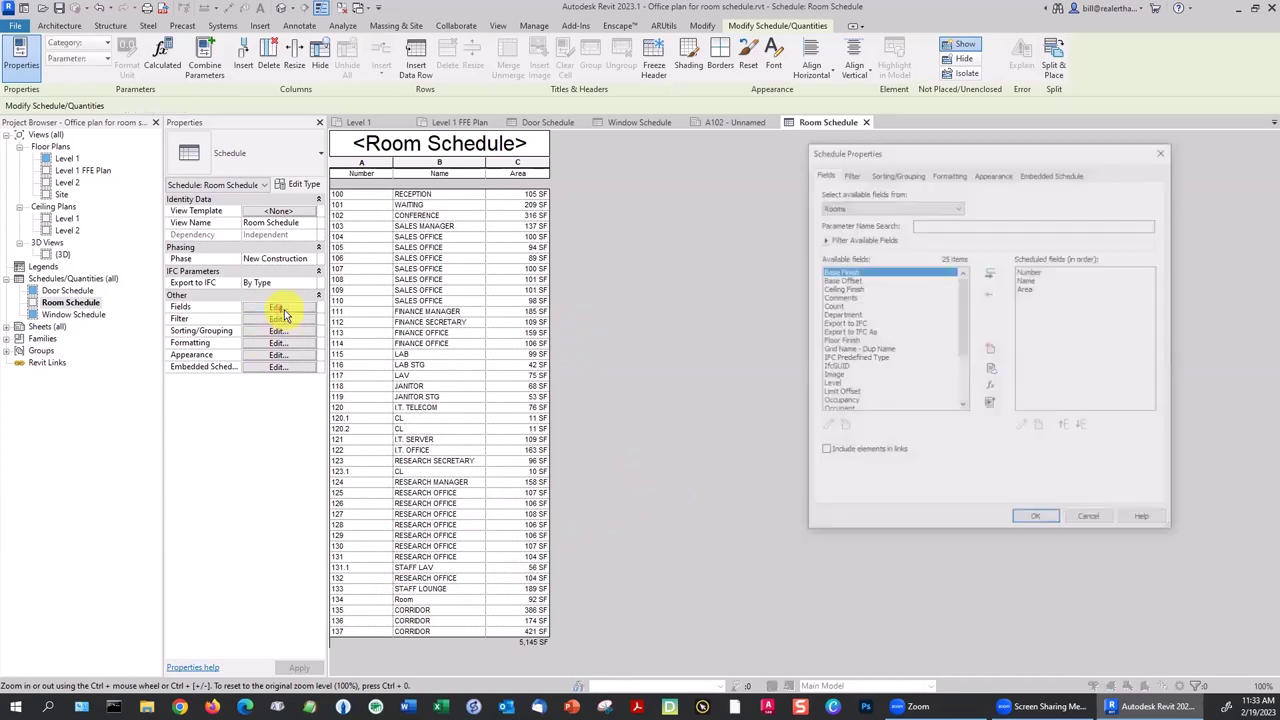
Add the Department field to the schedule, ordered between Name and Area.
left_click(887, 314)
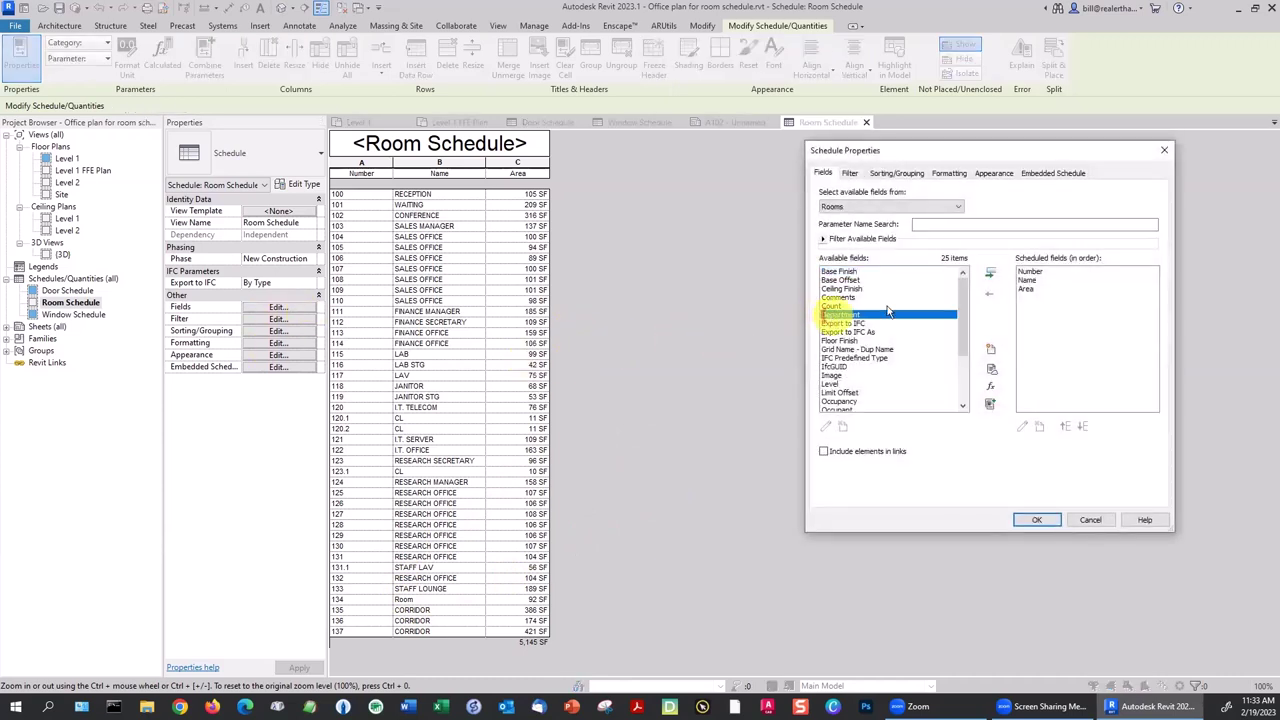
left_click(1066, 428)
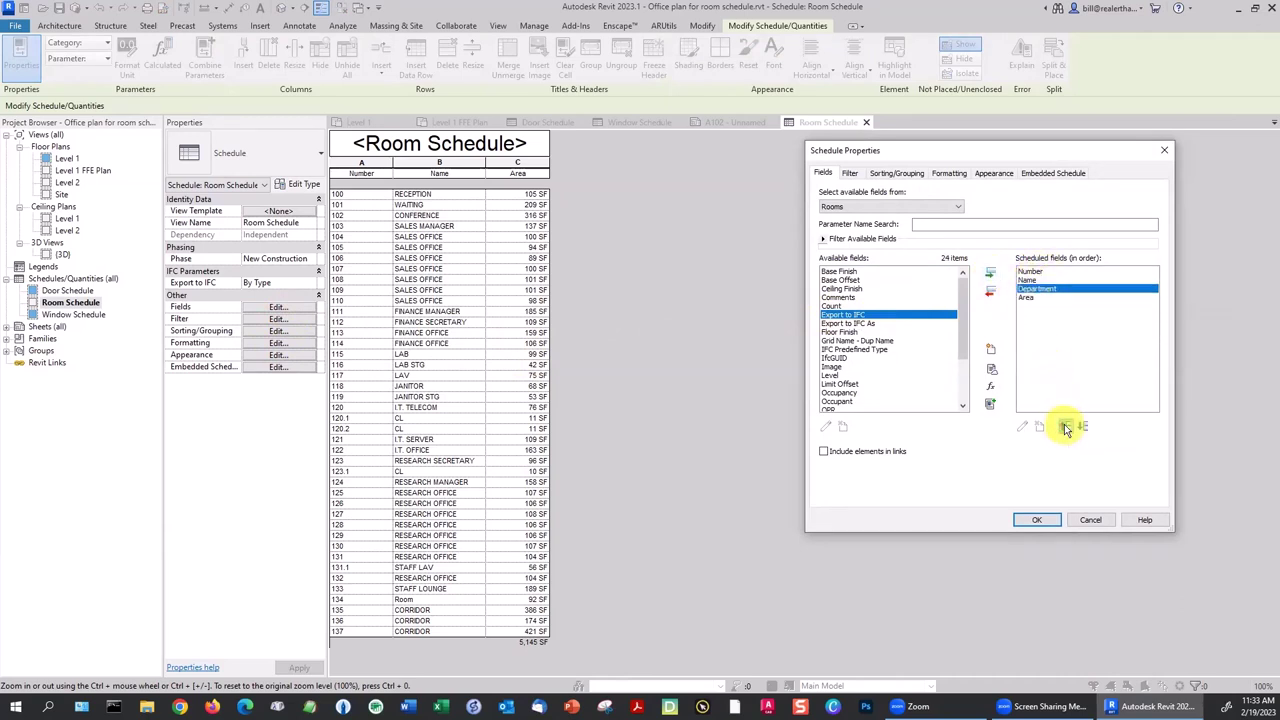
left_click(1037, 520)
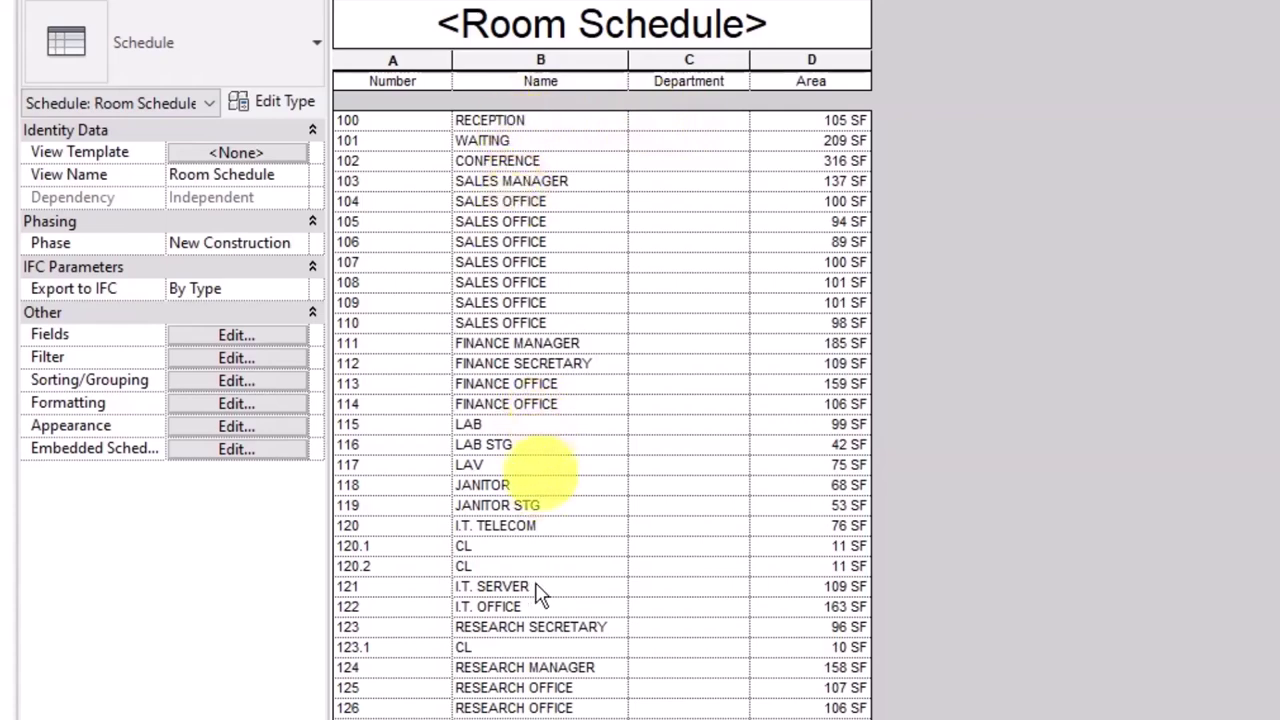
Set the Department of rooms 100, 101 and 102 to SHARED, fixing the SAHRED typo.
left_click(679, 122)
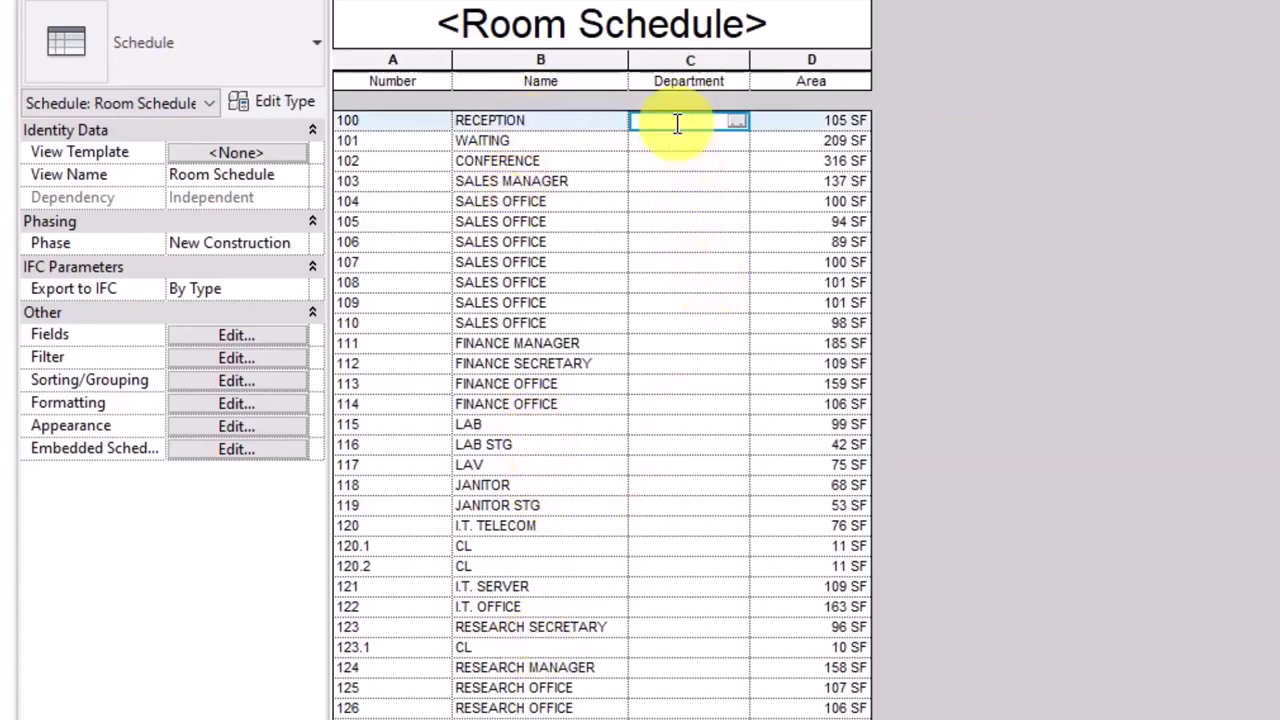
type("SAHRED")
left_click_drag(689, 121, 601, 121)
type("S")
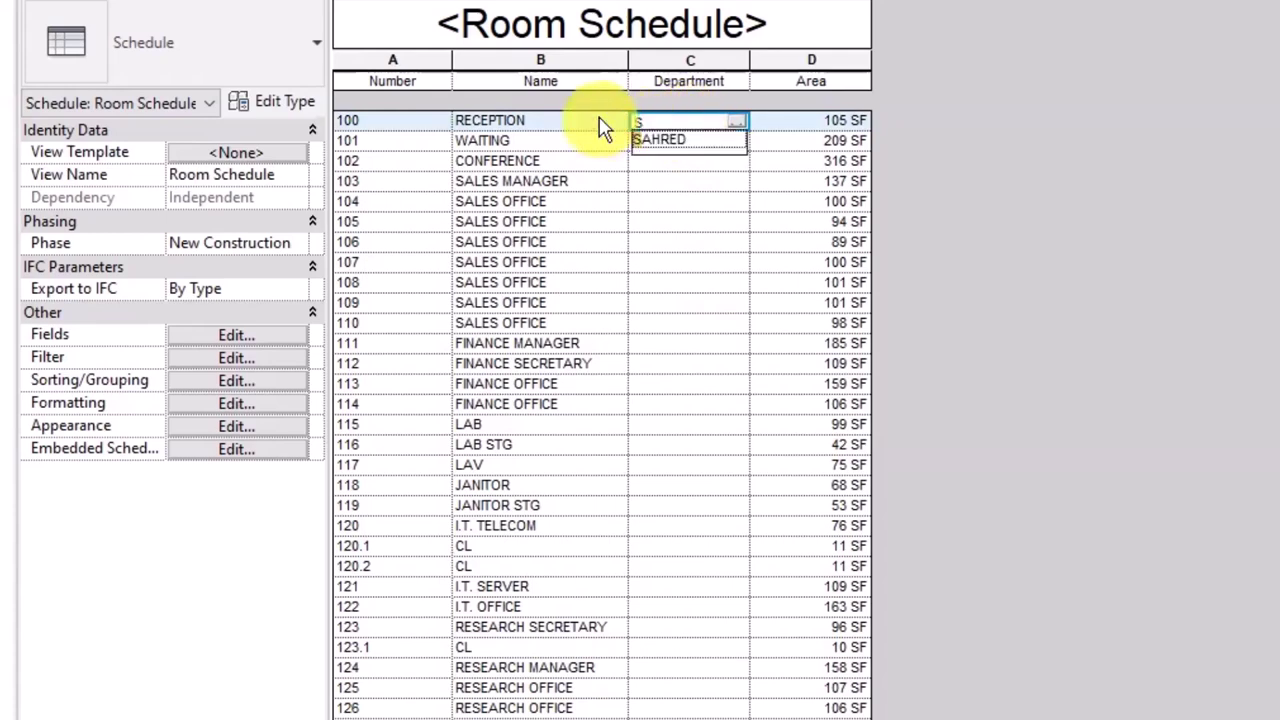
type("HARED")
left_click(726, 145)
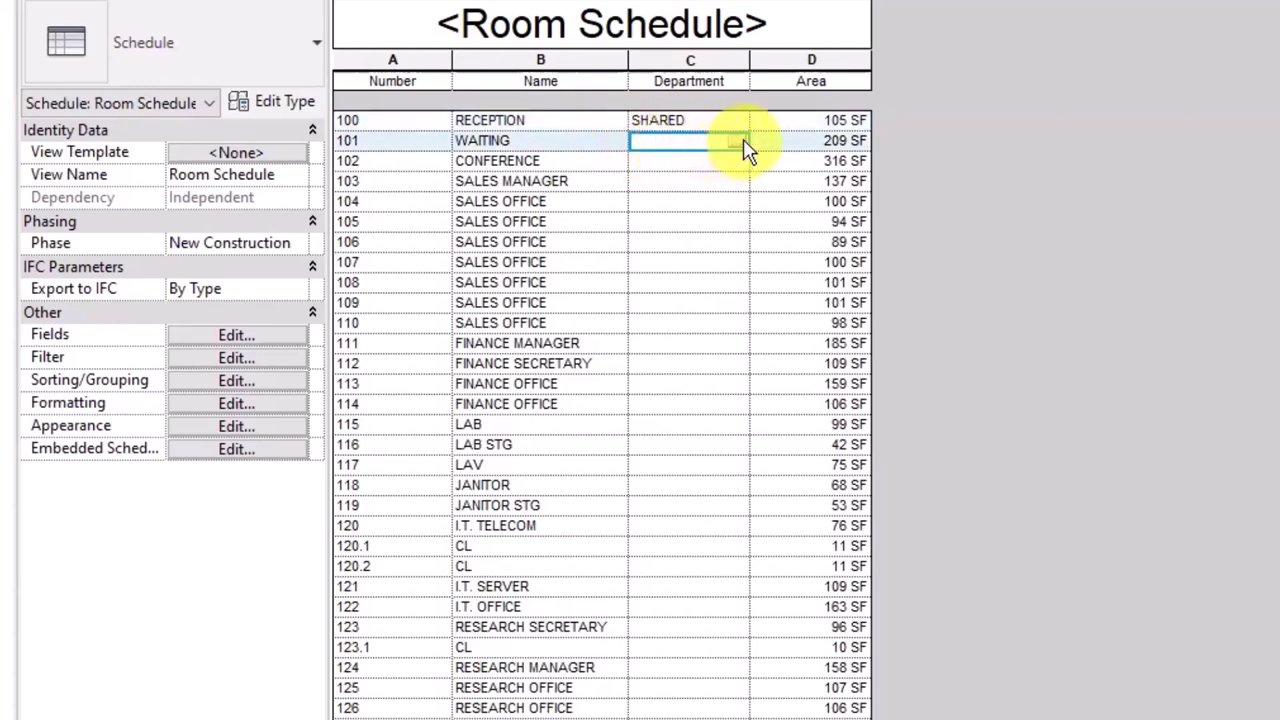
left_click(736, 143)
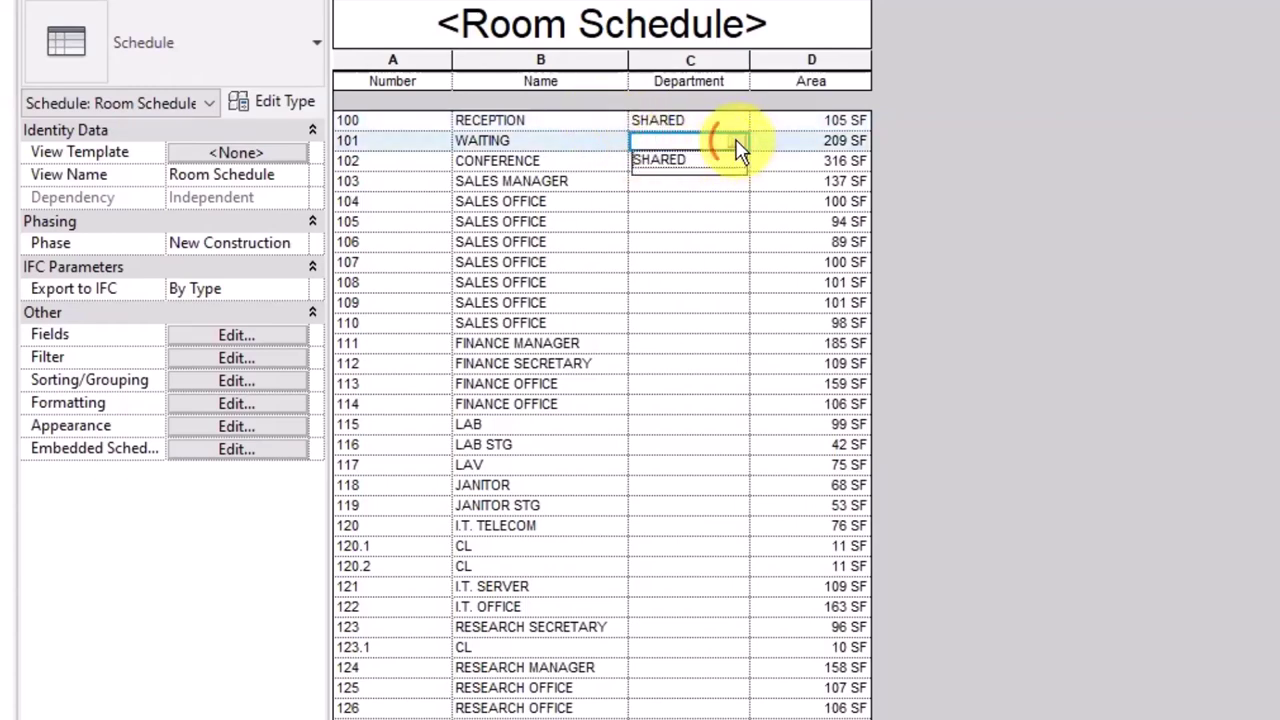
left_click(678, 162)
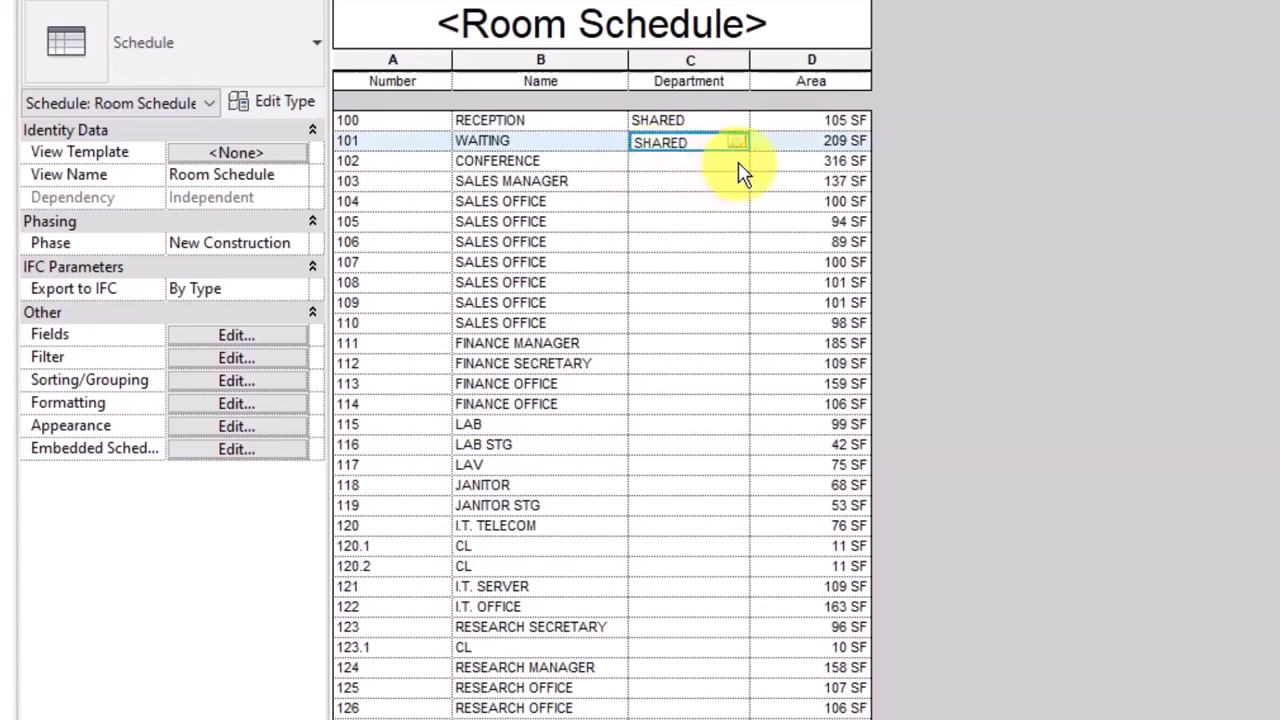
left_click(700, 162)
left_click(736, 162)
left_click(672, 179)
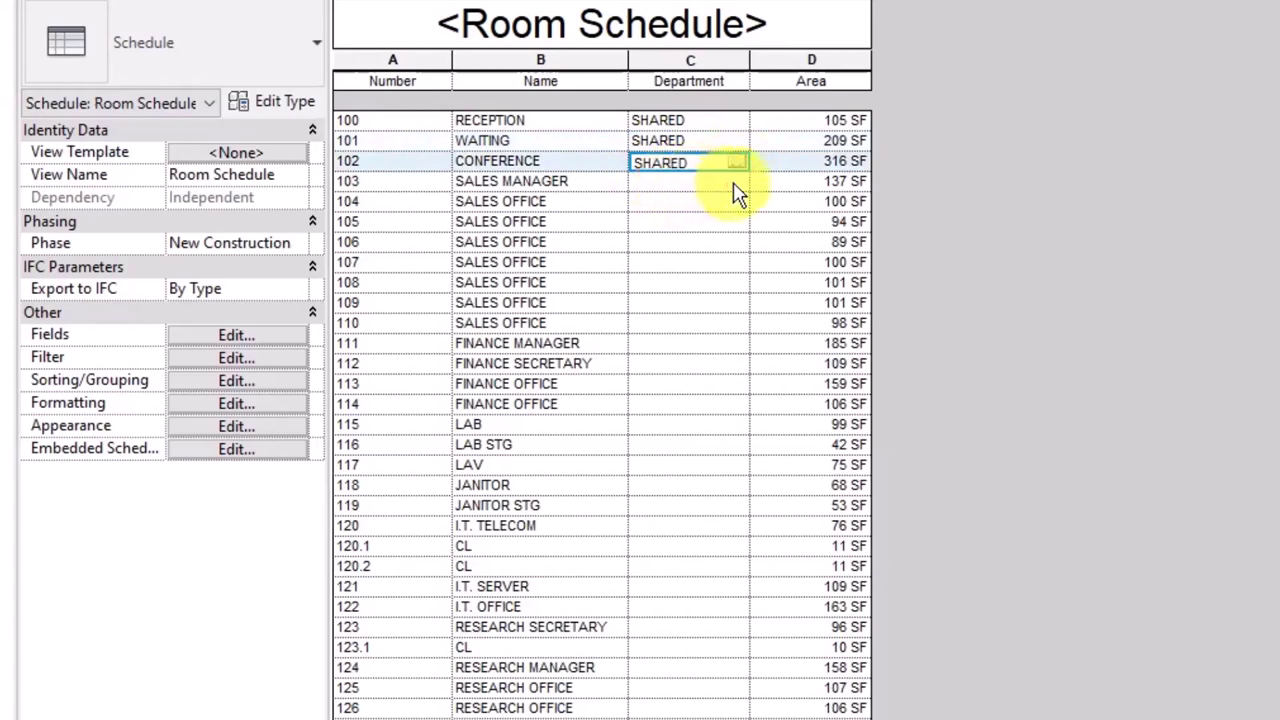
Enter SALES as the department for rooms 103 through 106.
left_click(730, 182)
left_click(736, 181)
left_click(655, 183)
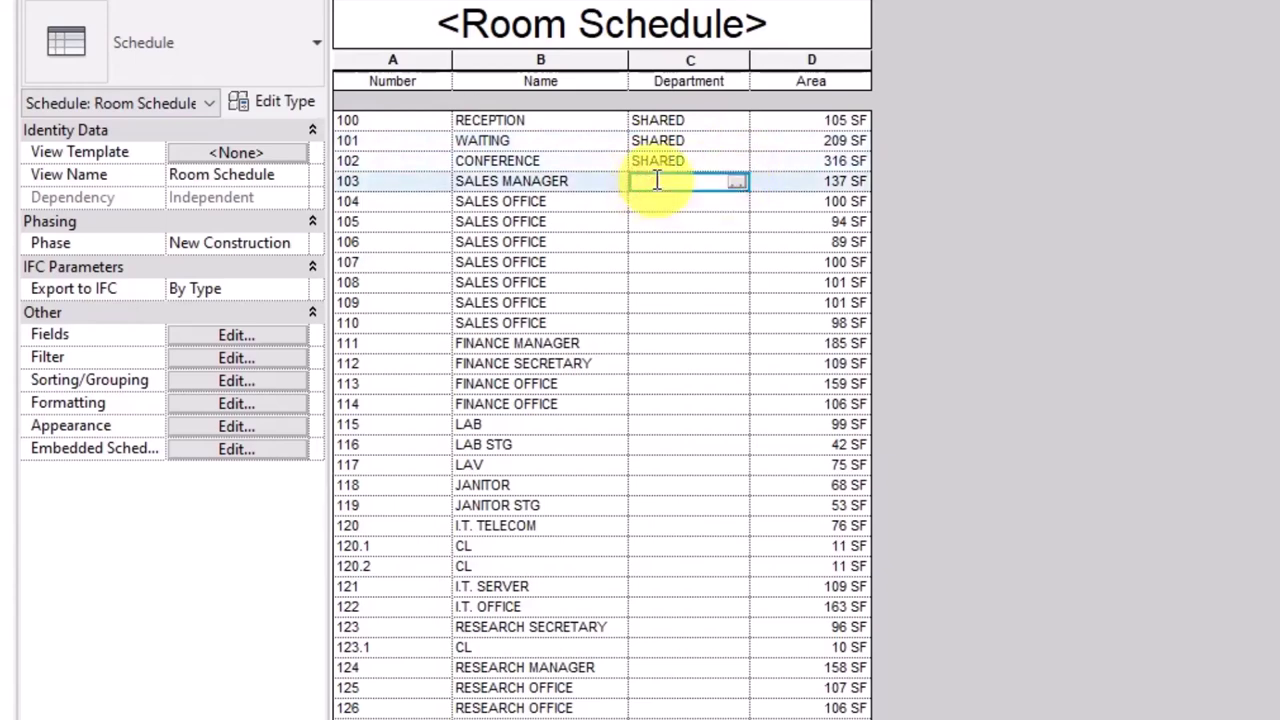
type("SALES")
left_click(740, 205)
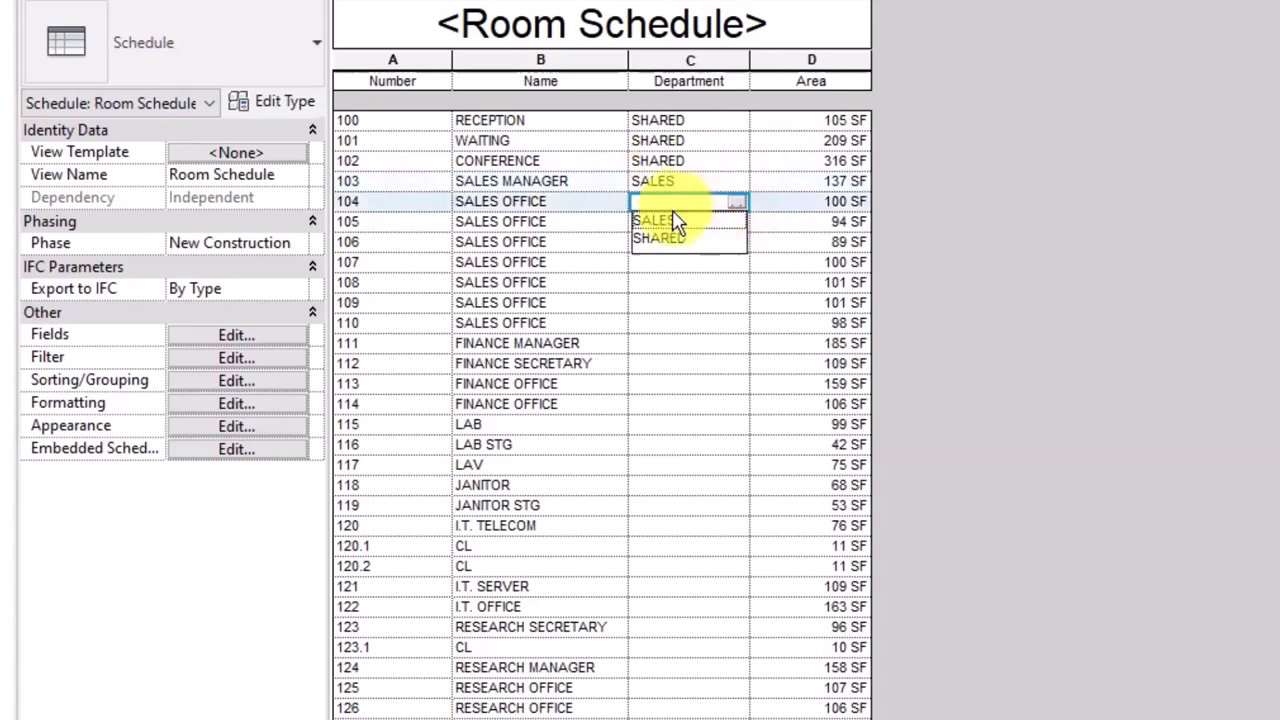
left_click(676, 222)
left_click(737, 222)
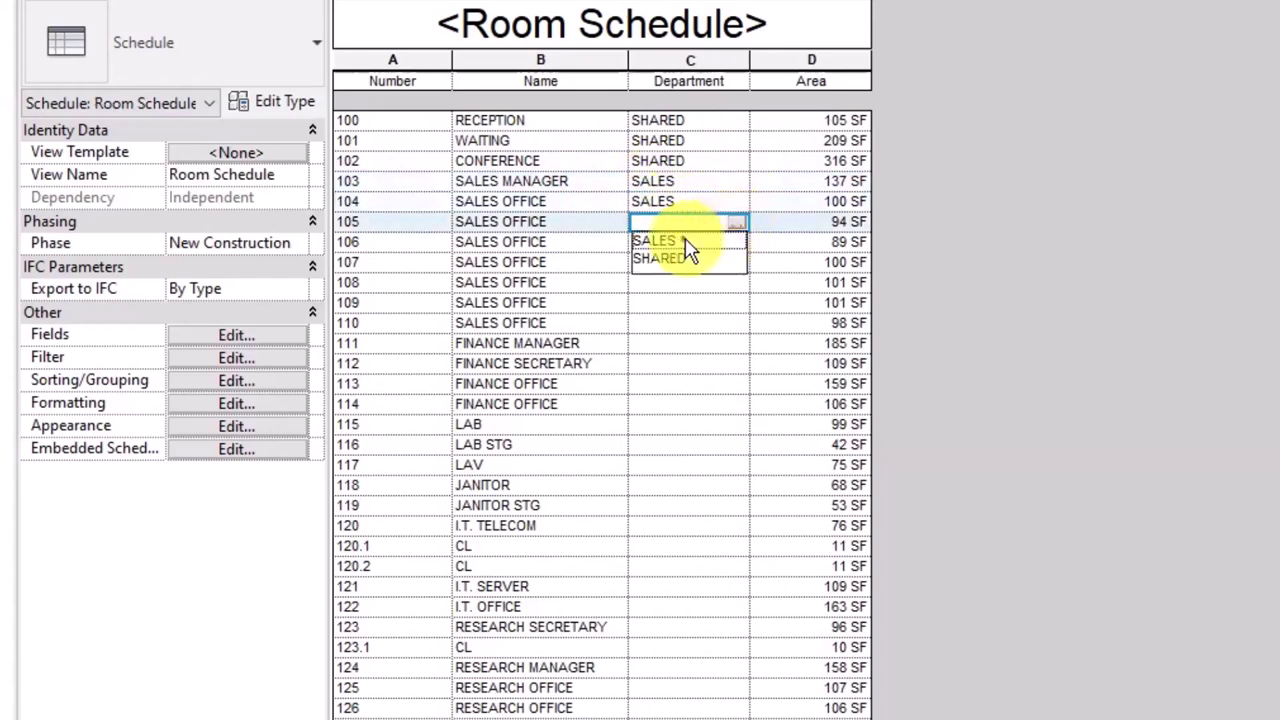
left_click(690, 242)
left_click(737, 246)
left_click(737, 243)
left_click(700, 261)
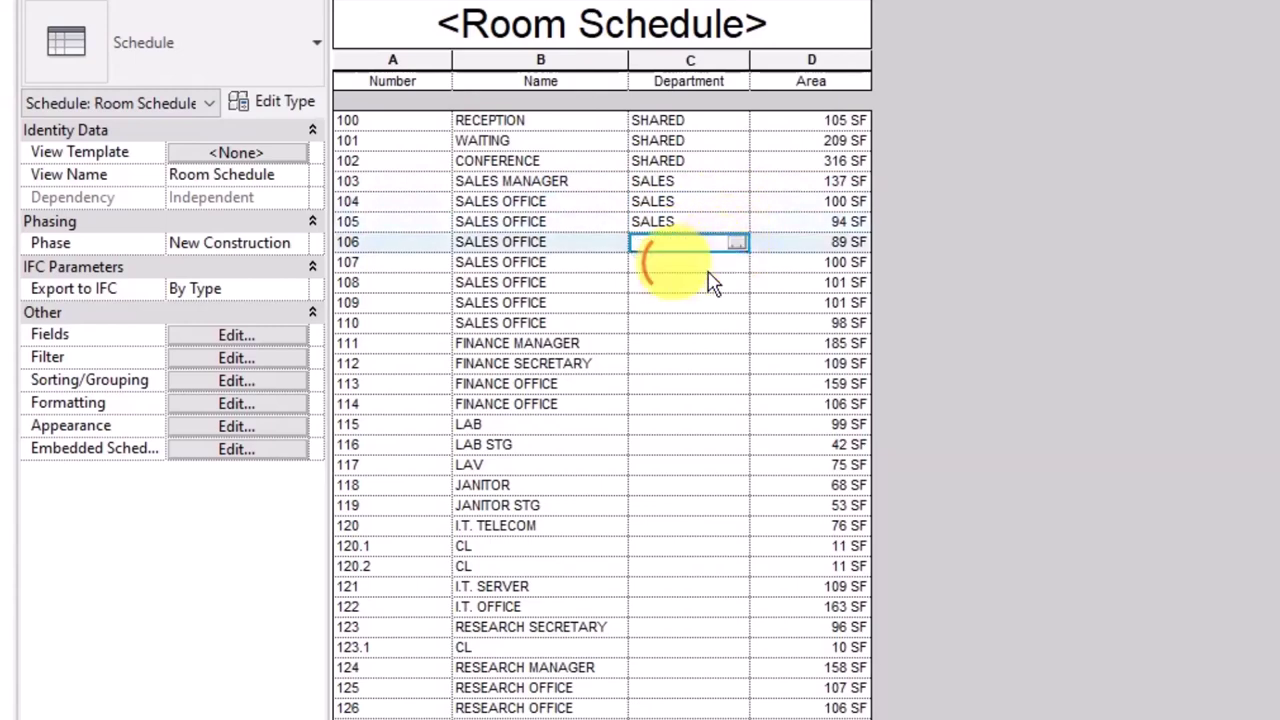
Set rooms 107 through 110 to SALES using the department dropdown.
left_click(737, 266)
left_click(737, 264)
left_click(690, 283)
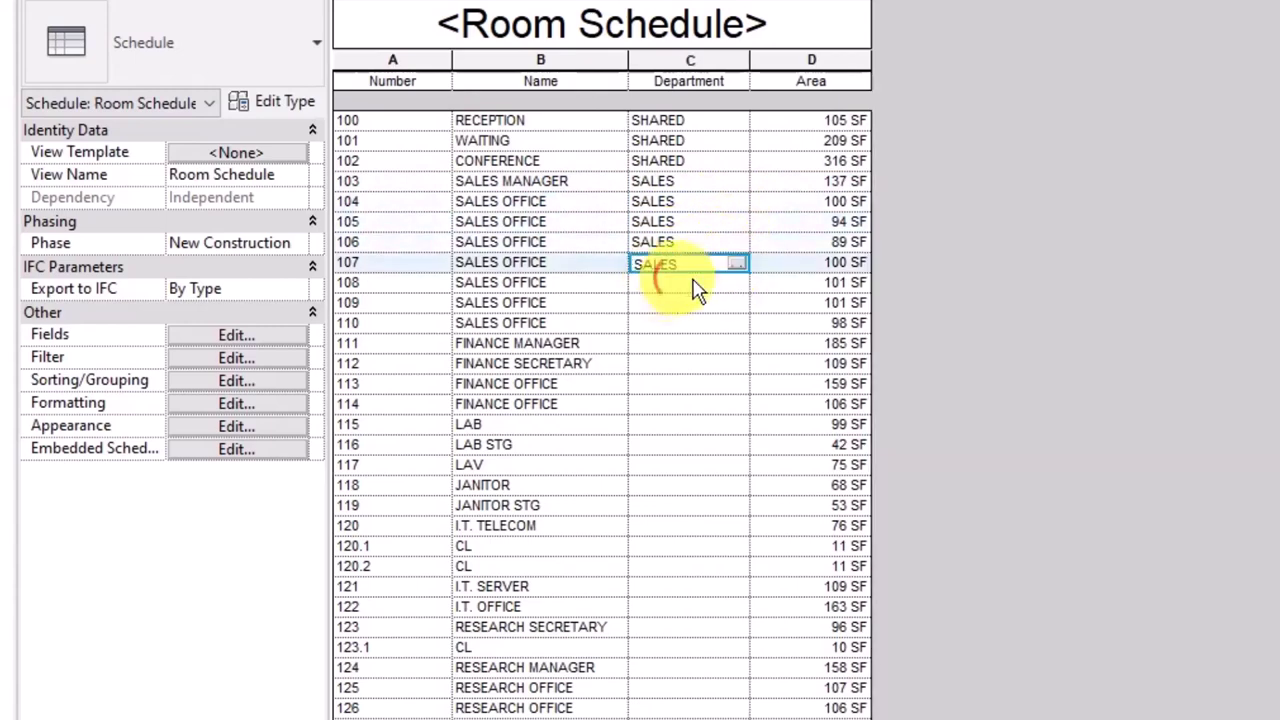
left_click(737, 286)
left_click(737, 284)
left_click(666, 308)
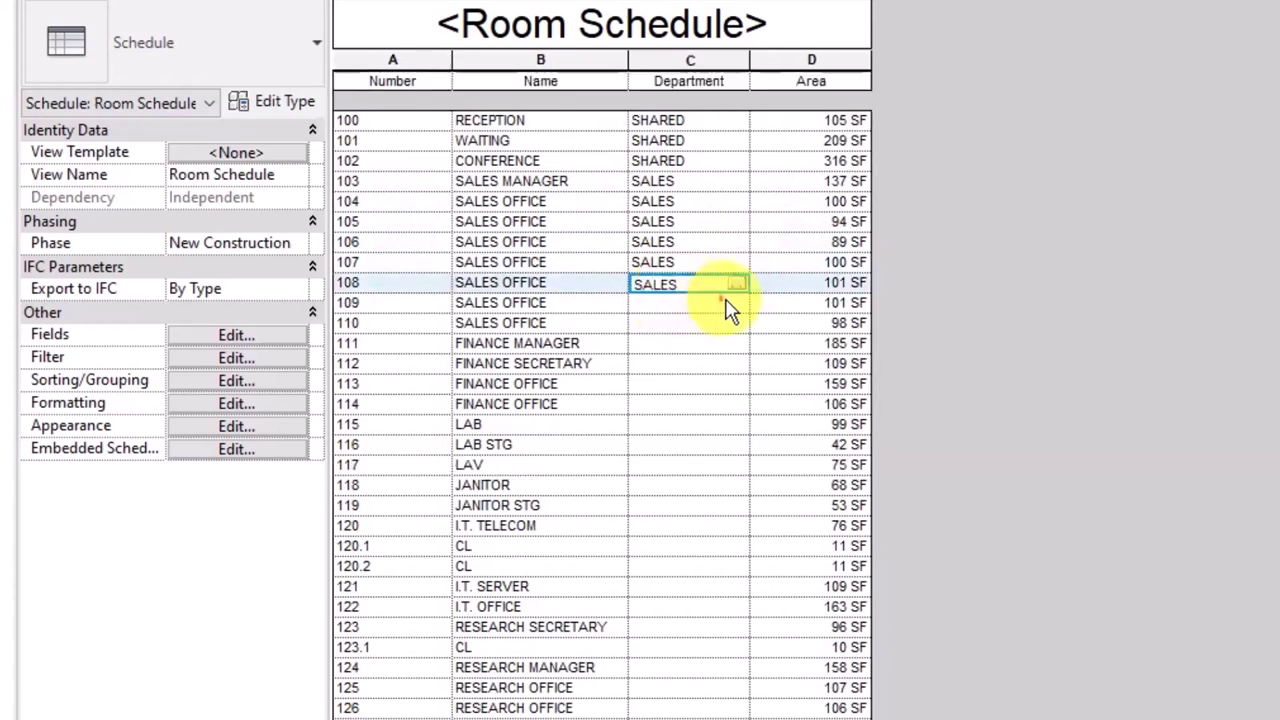
left_click(735, 305)
left_click(735, 303)
left_click(712, 322)
left_click(737, 326)
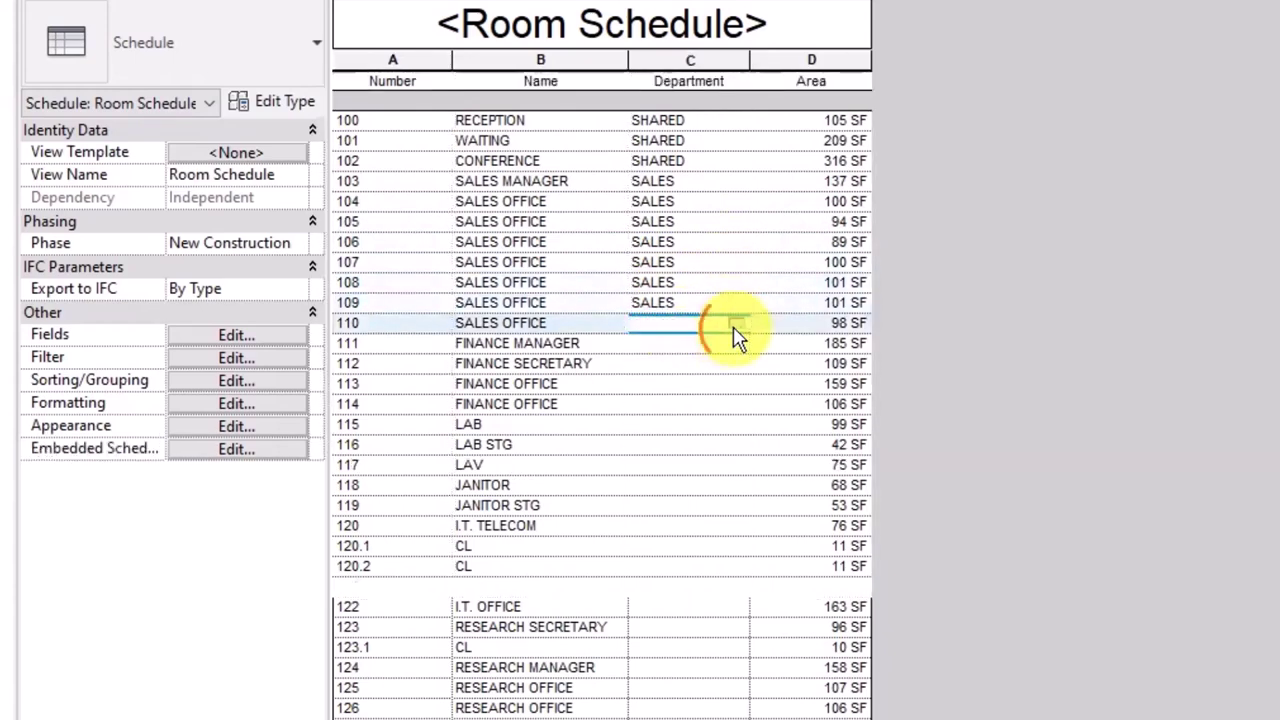
left_click(737, 324)
left_click(658, 343)
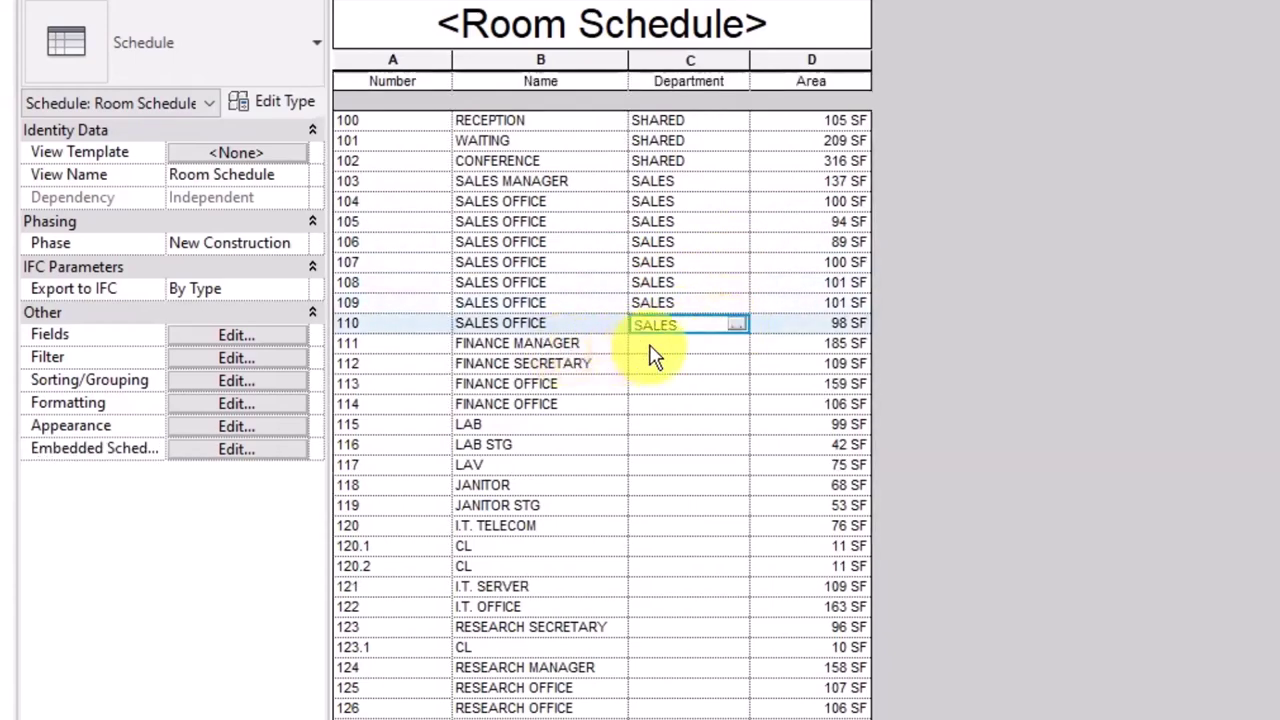
left_click(650, 345)
Enter FINANCE as the department for the rooms up to room 114.
type("FINANCE")
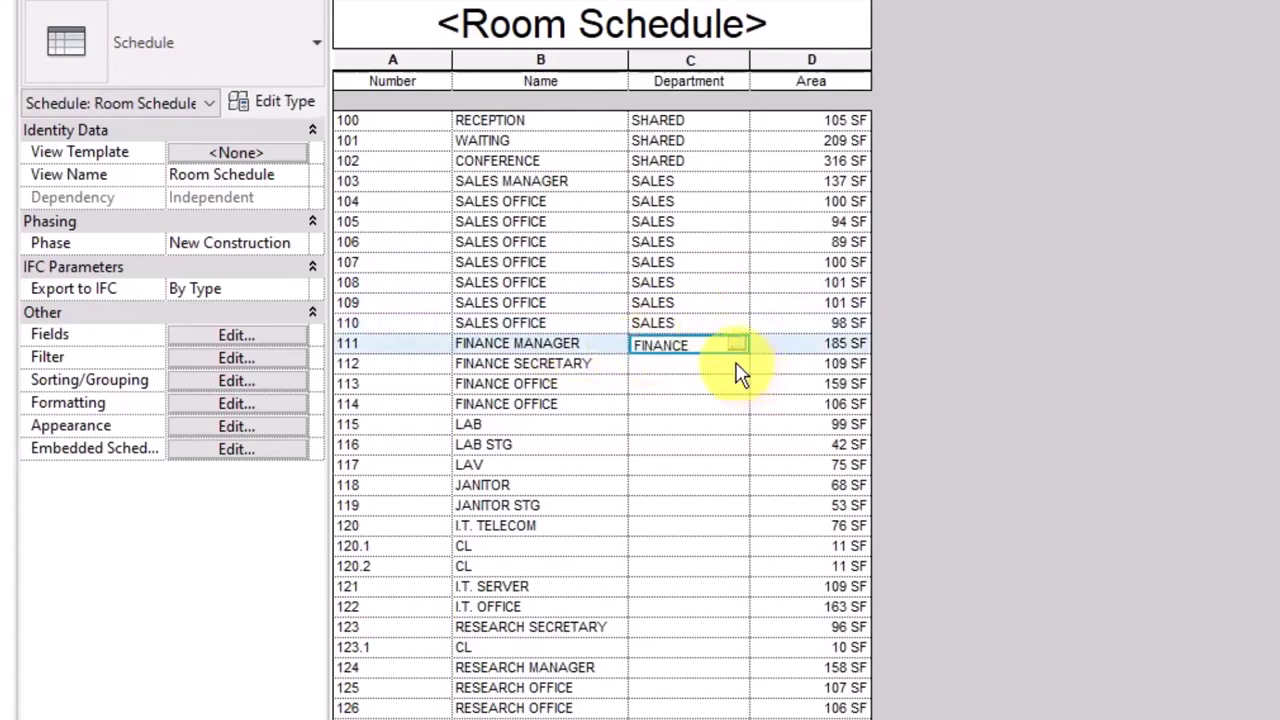
left_click(740, 366)
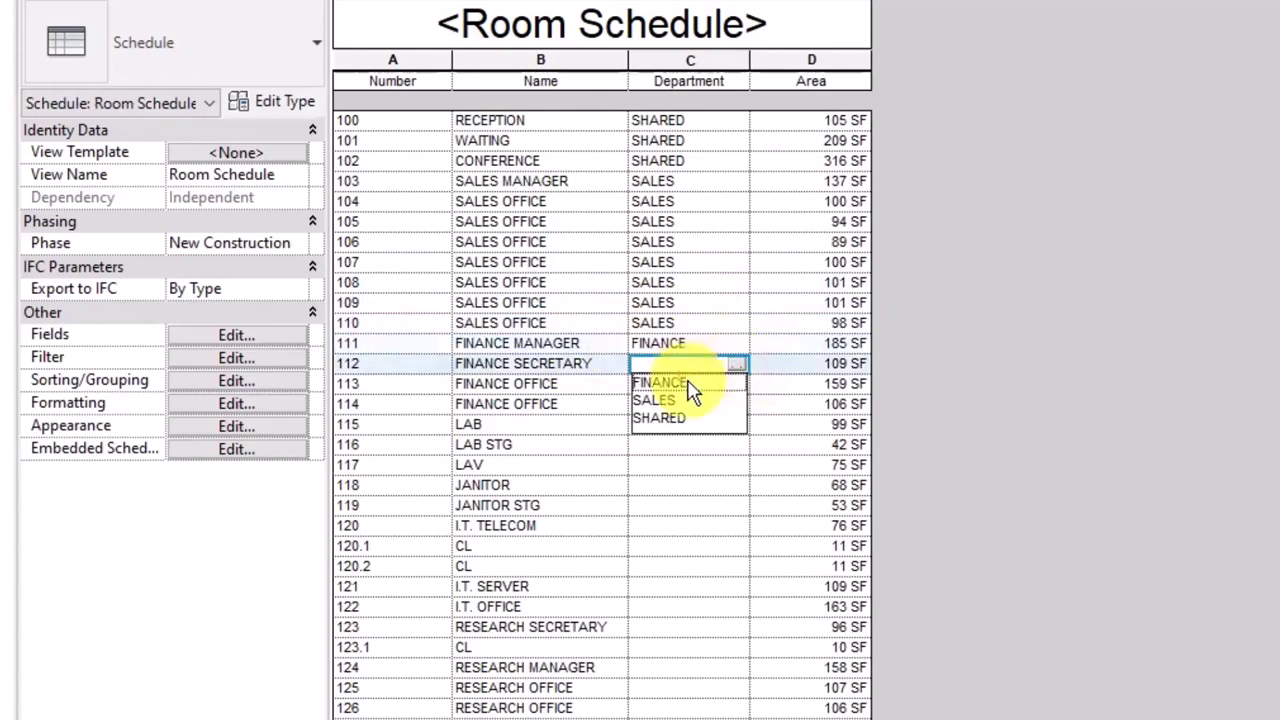
left_click(729, 386)
left_click(737, 388)
left_click(706, 403)
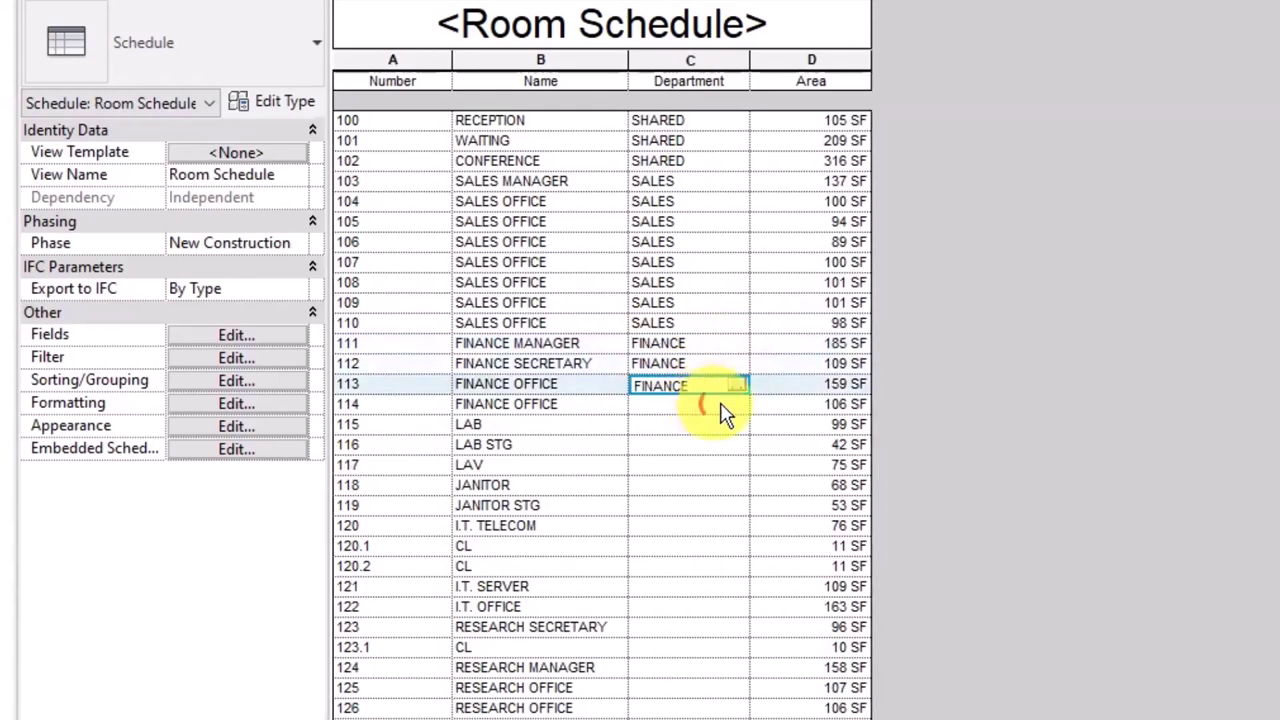
left_click(729, 404)
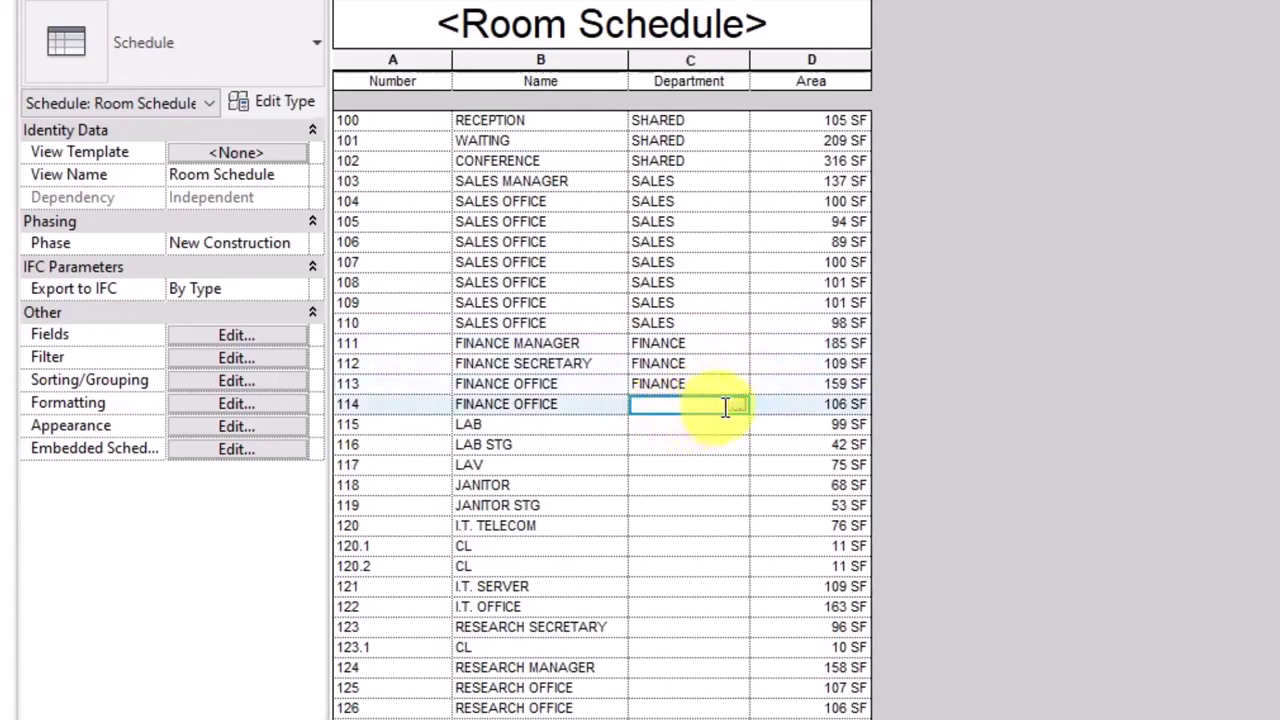
left_click(741, 408)
left_click(668, 423)
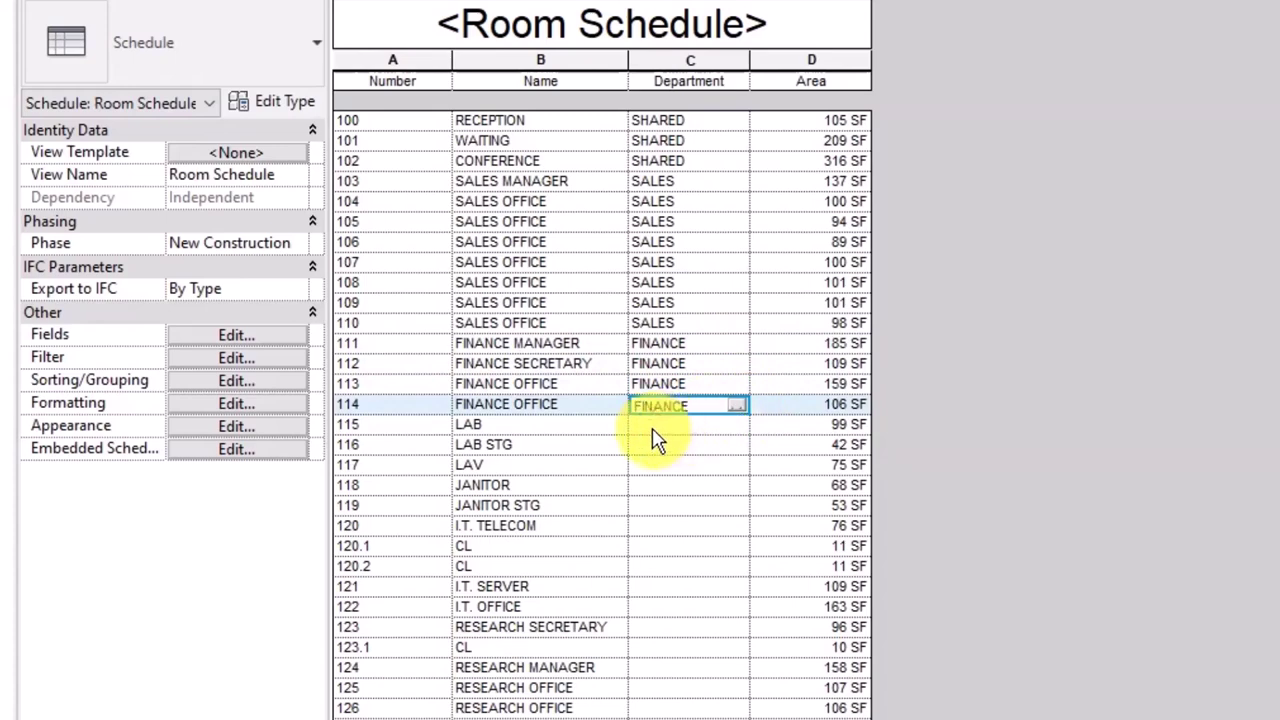
Set rooms 115 and 116 to the LAB department.
left_click(654, 428)
type("LAB")
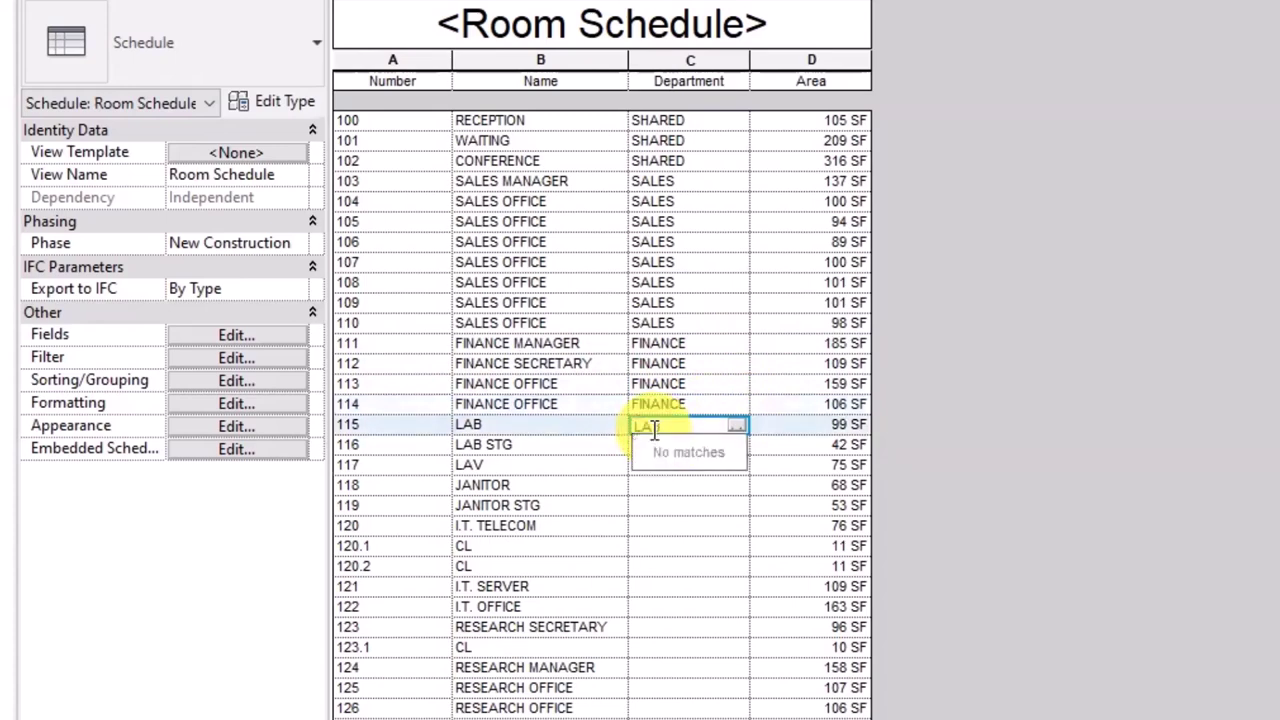
left_click(737, 446)
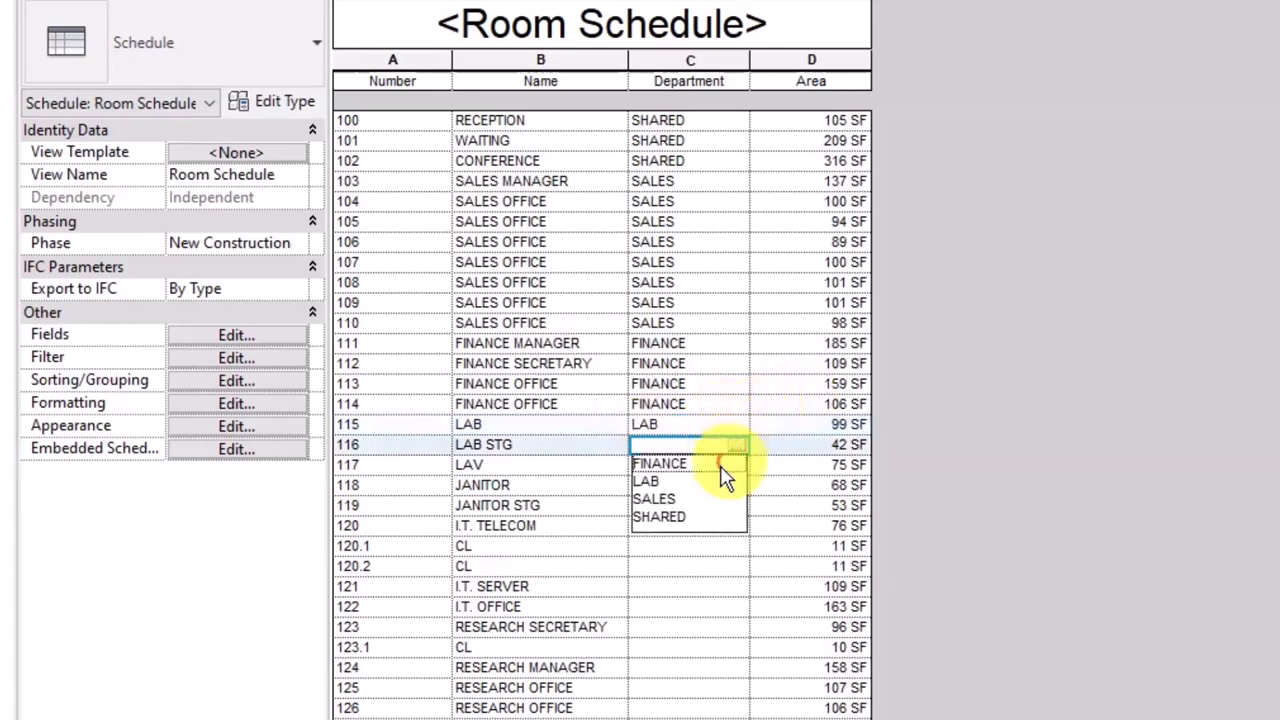
left_click(662, 488)
left_click(717, 466)
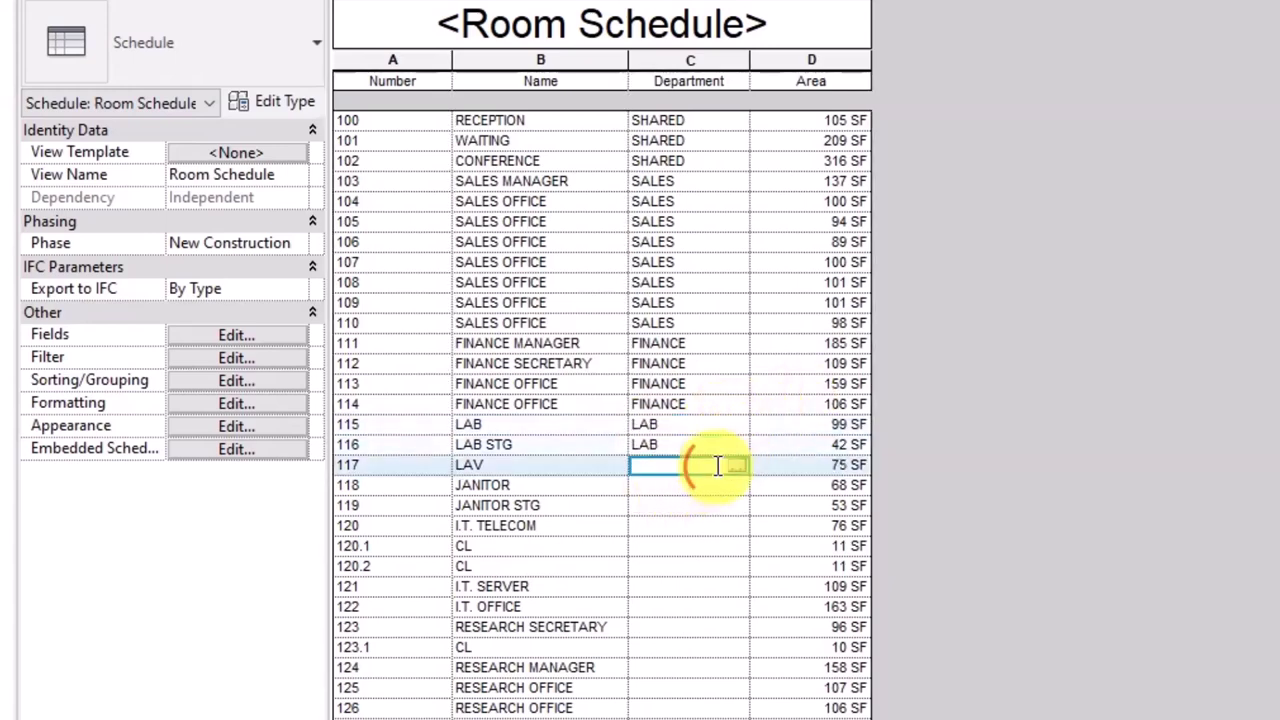
Set rooms 117, 118 and 119 to SHARED.
left_click(735, 467)
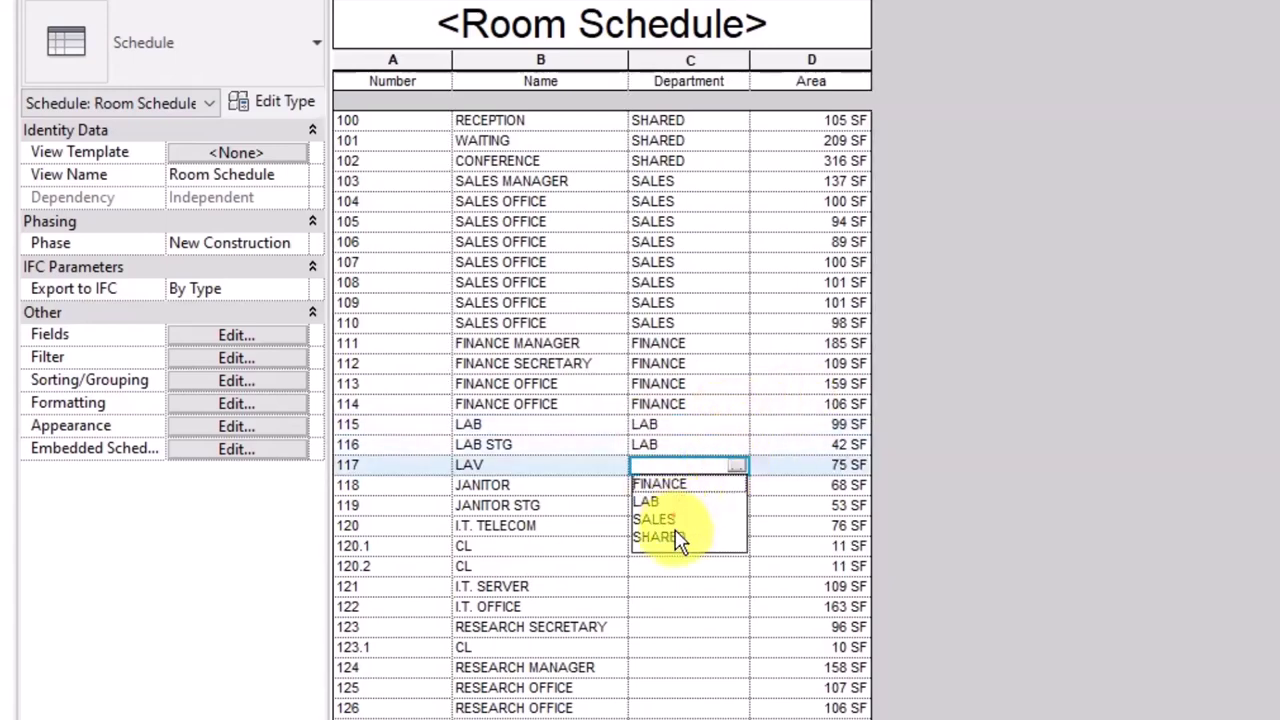
left_click(675, 534)
left_click(728, 490)
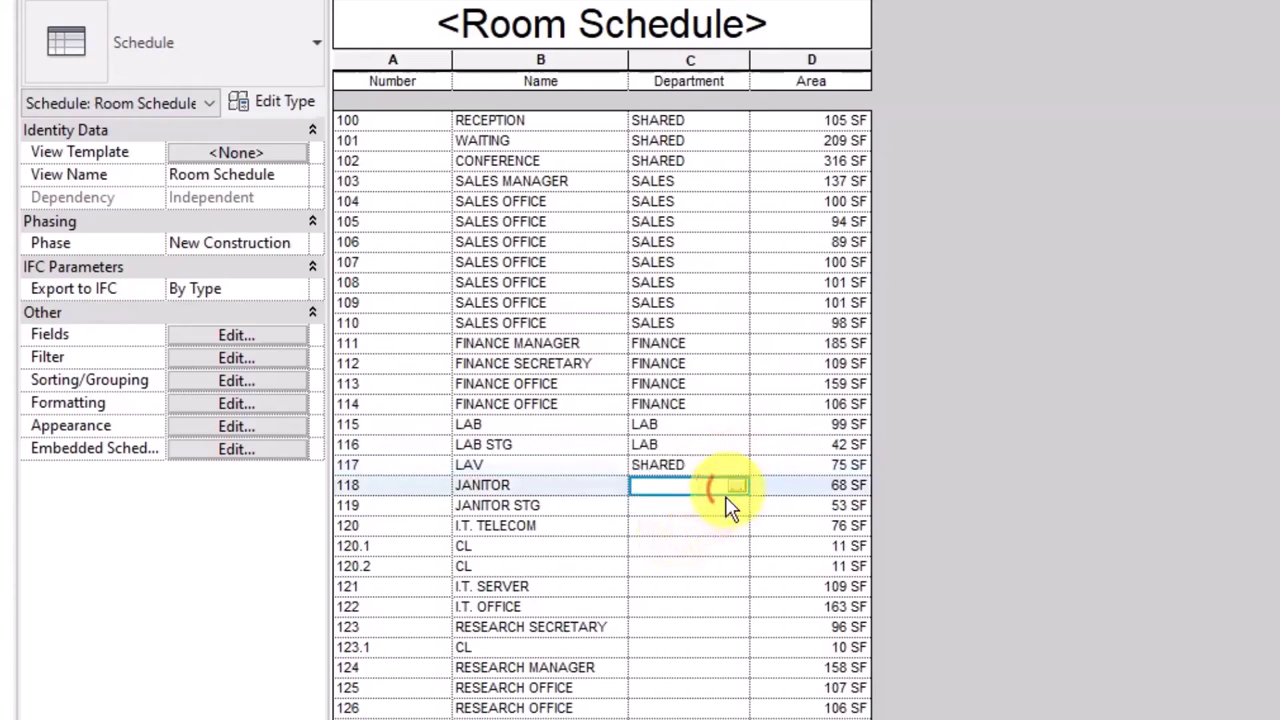
left_click(740, 489)
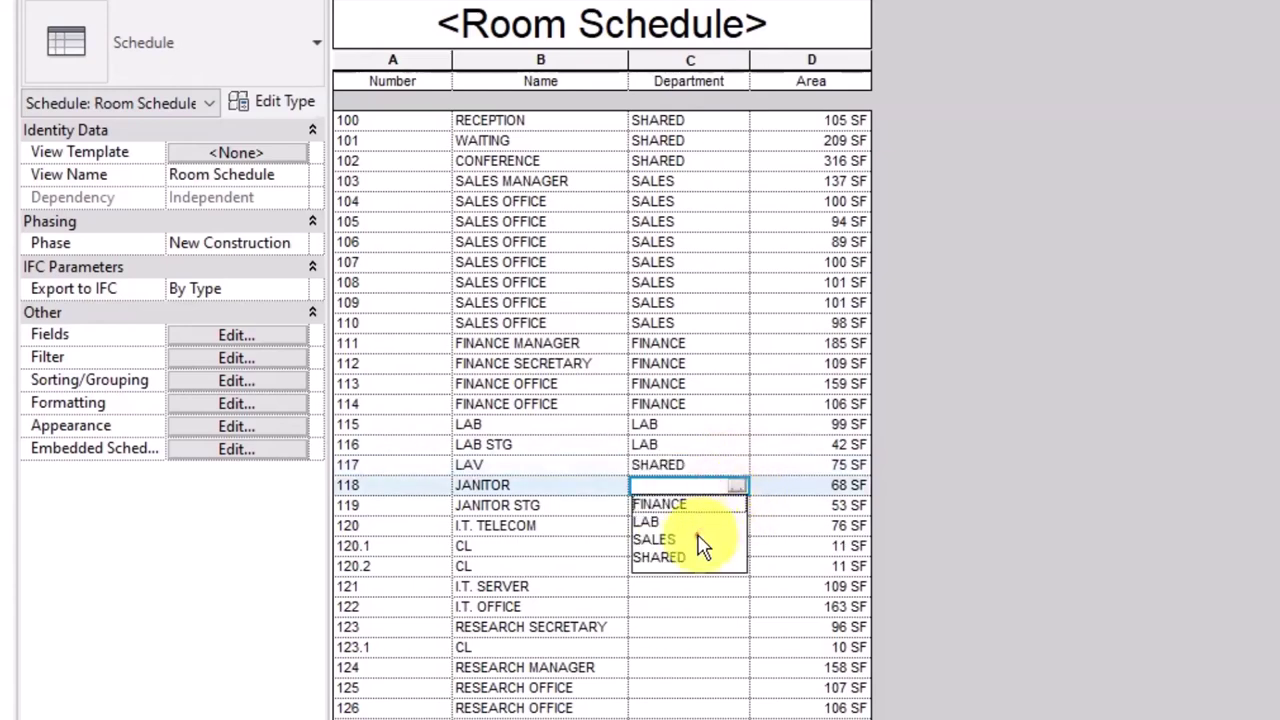
left_click(695, 560)
left_click(740, 508)
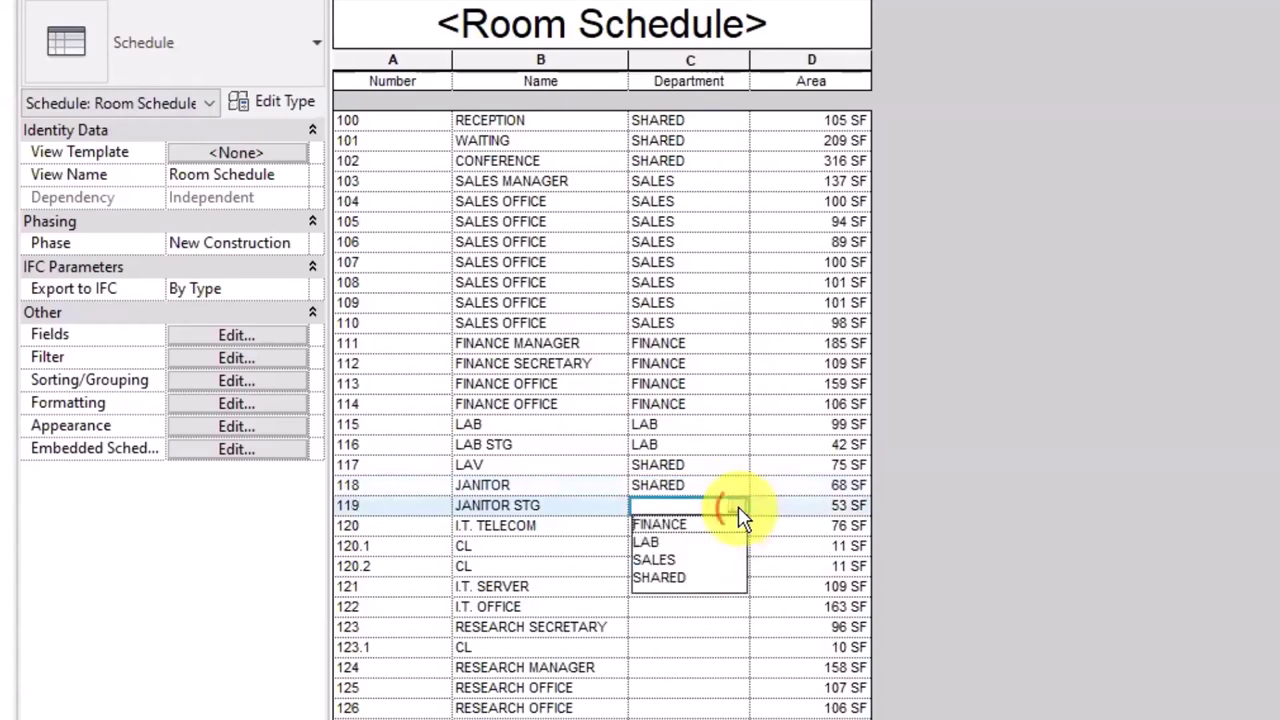
left_click(680, 578)
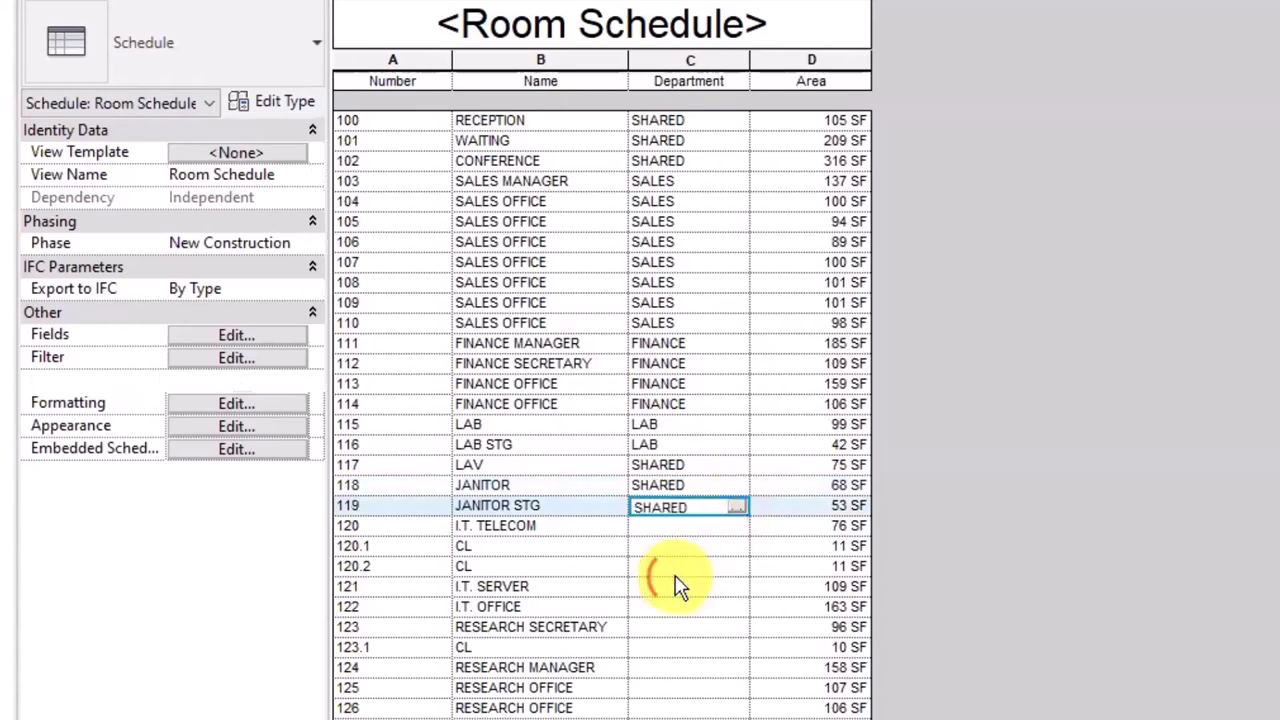
Assign I.T. to rooms 120, 120.1, 120.2, 121 and 122.
left_click(731, 527)
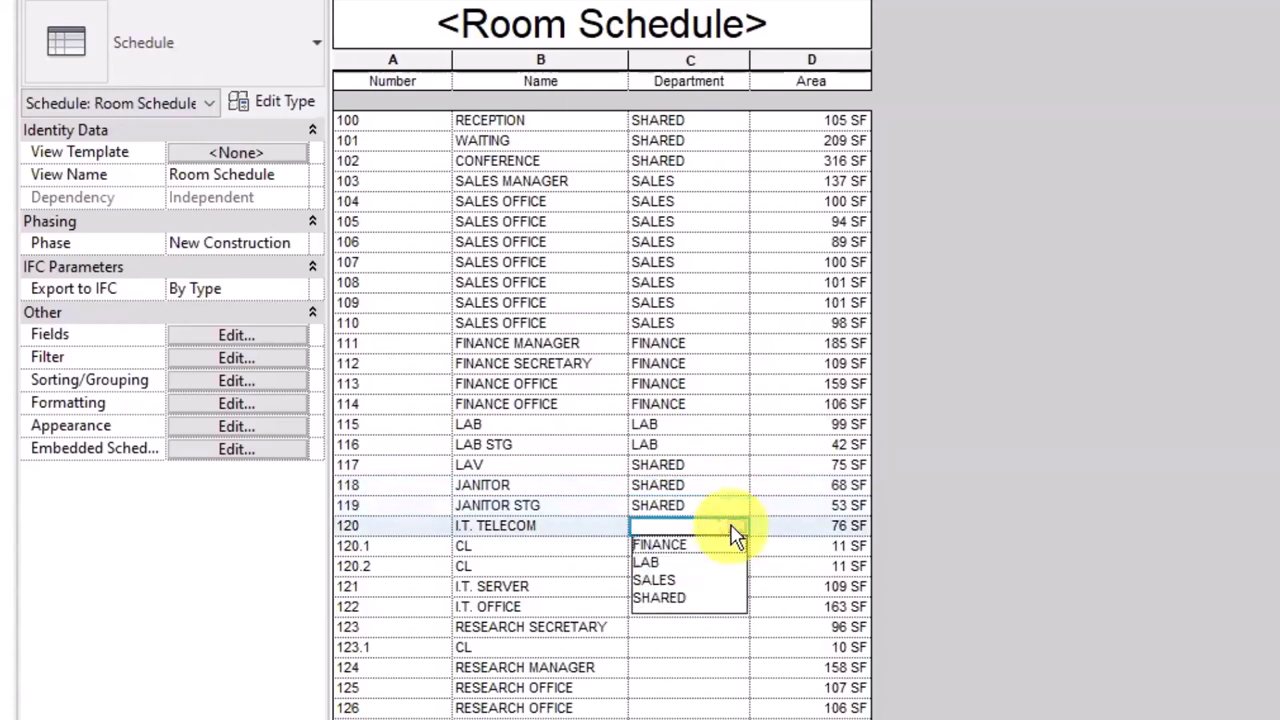
type("i")
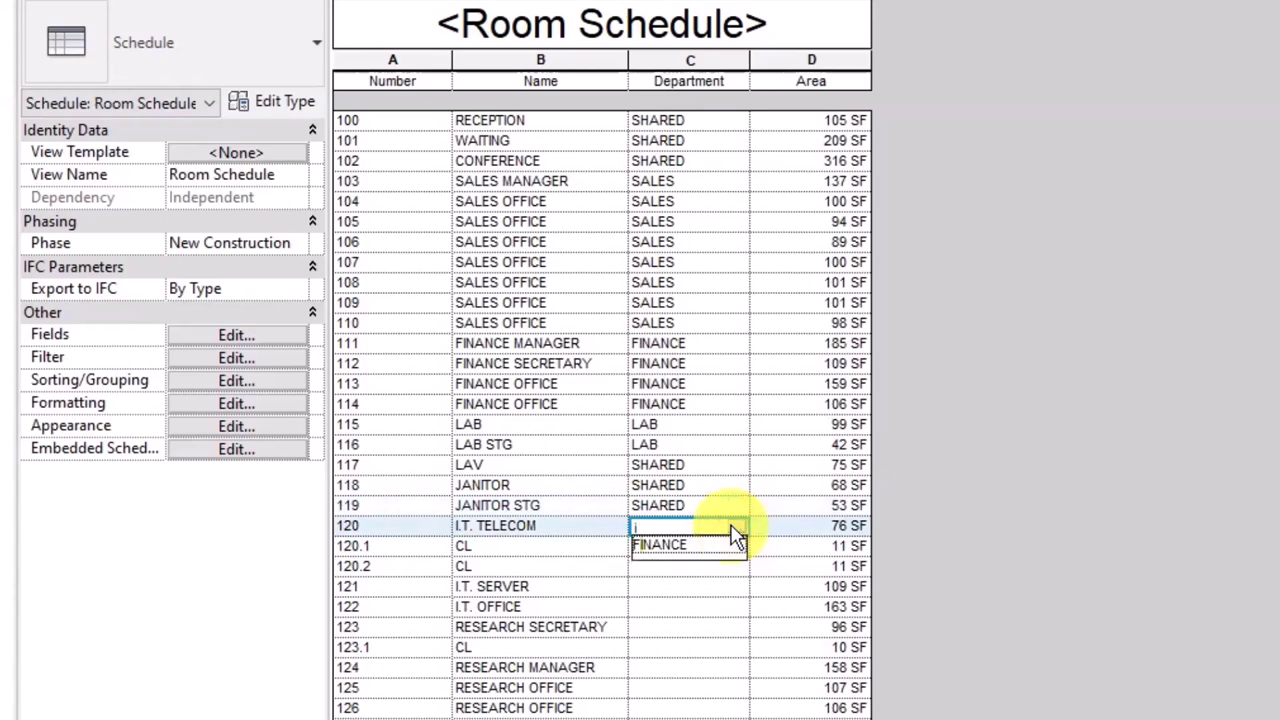
type(".t>")
key("BackSpace")
key("BackSpace")
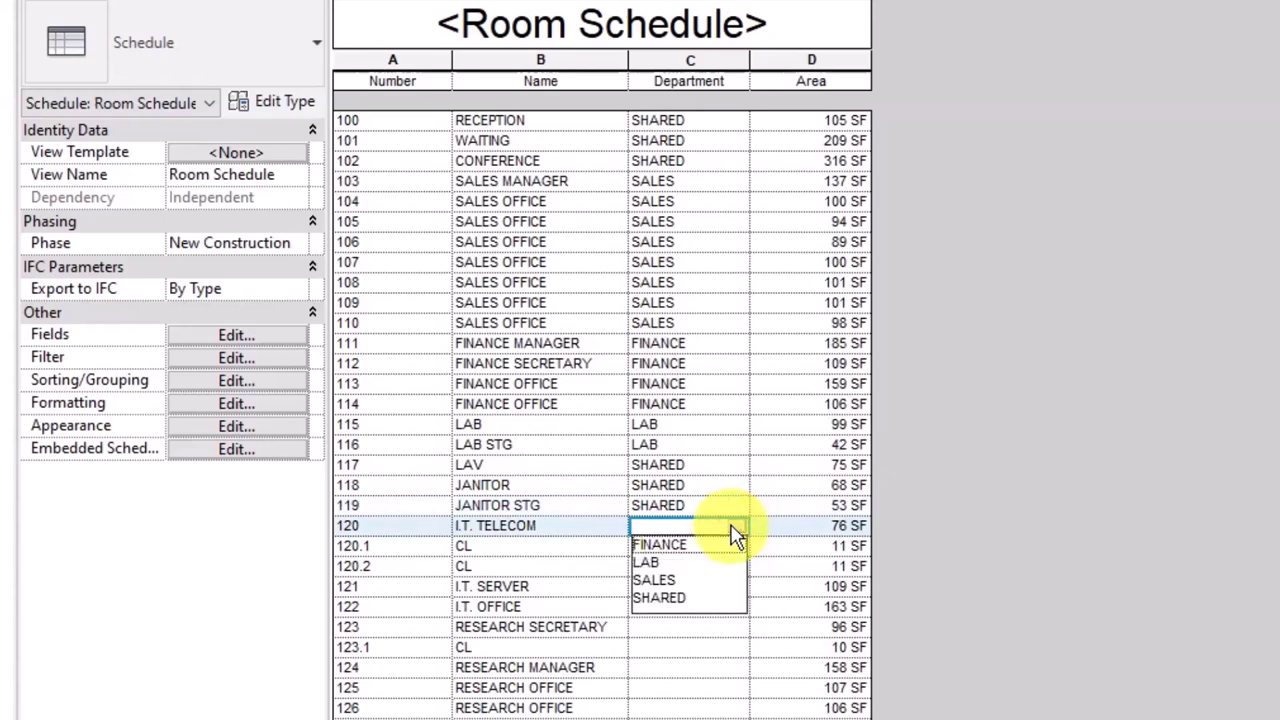
type("i.T.")
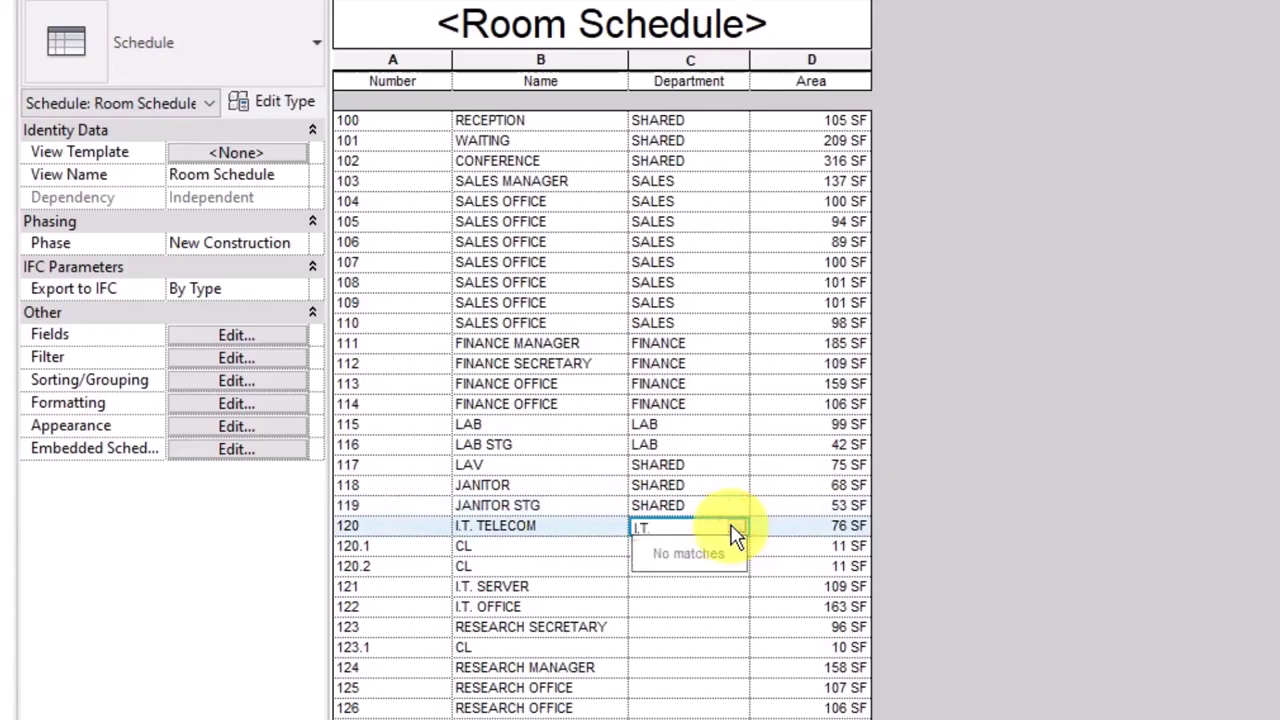
left_click(734, 548)
left_click(736, 546)
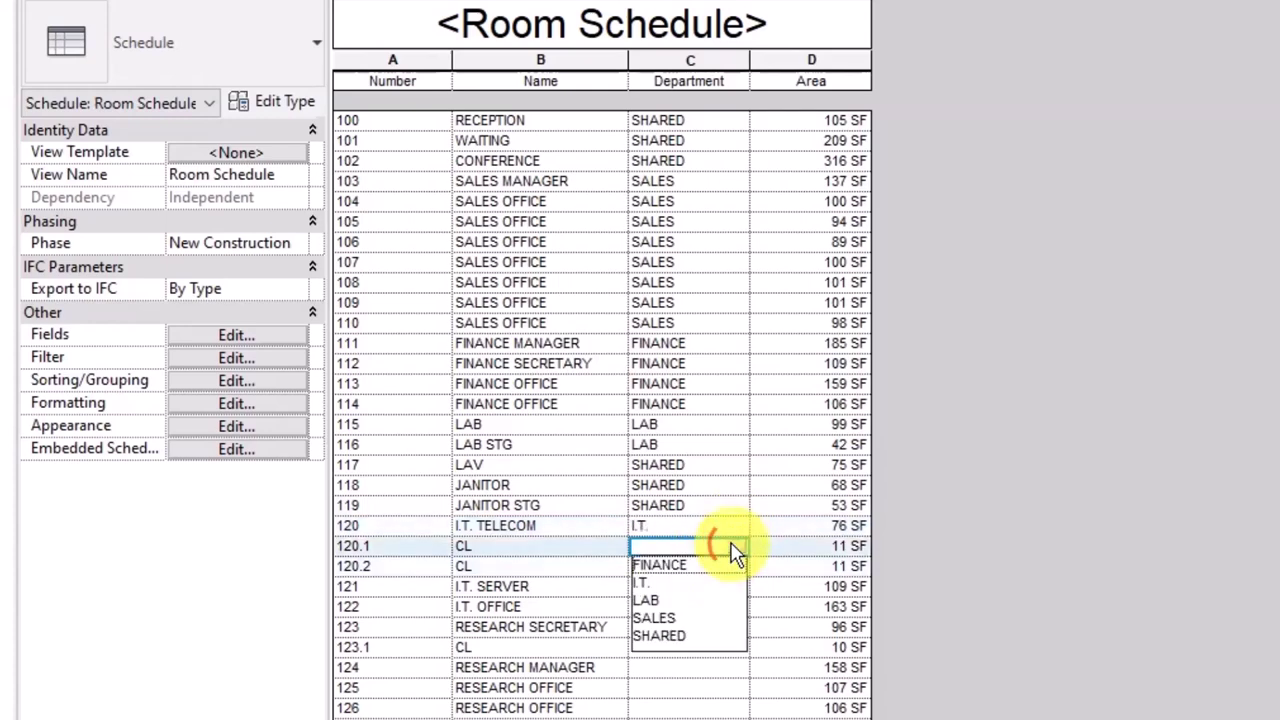
left_click(658, 583)
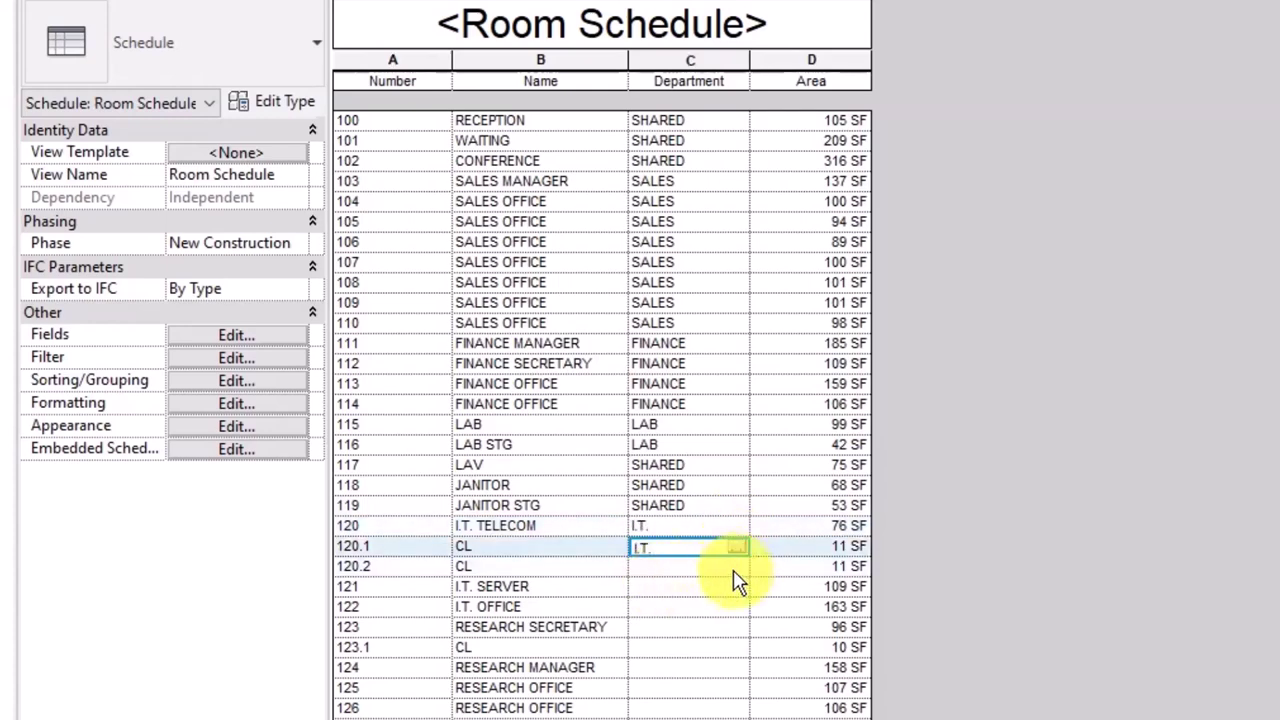
left_click(736, 566)
left_click(736, 566)
left_click(655, 602)
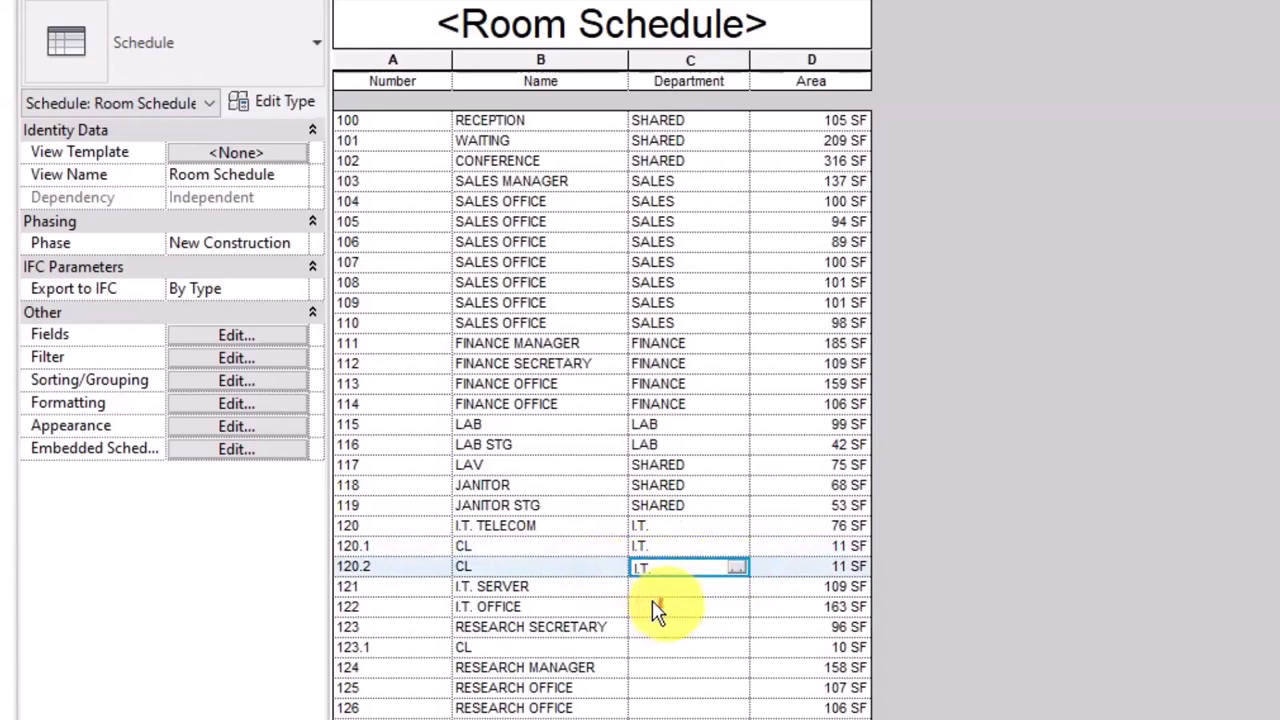
left_click(704, 591)
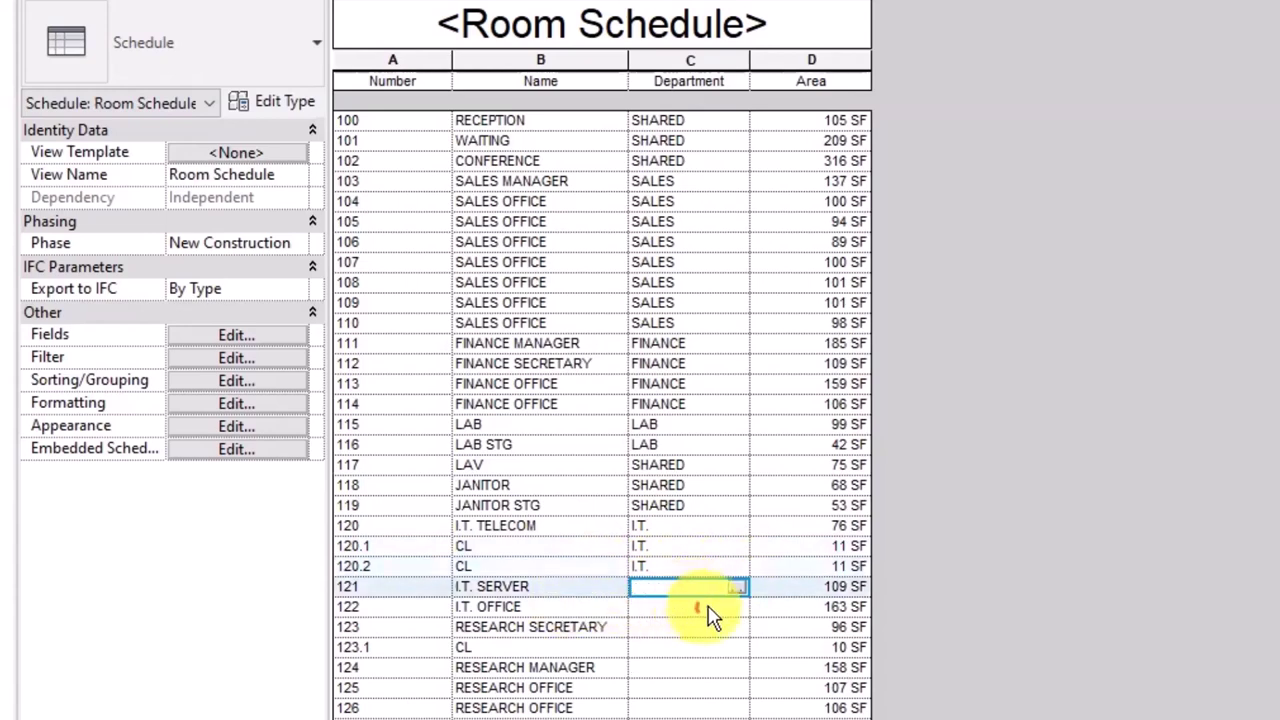
left_click(736, 587)
left_click(714, 624)
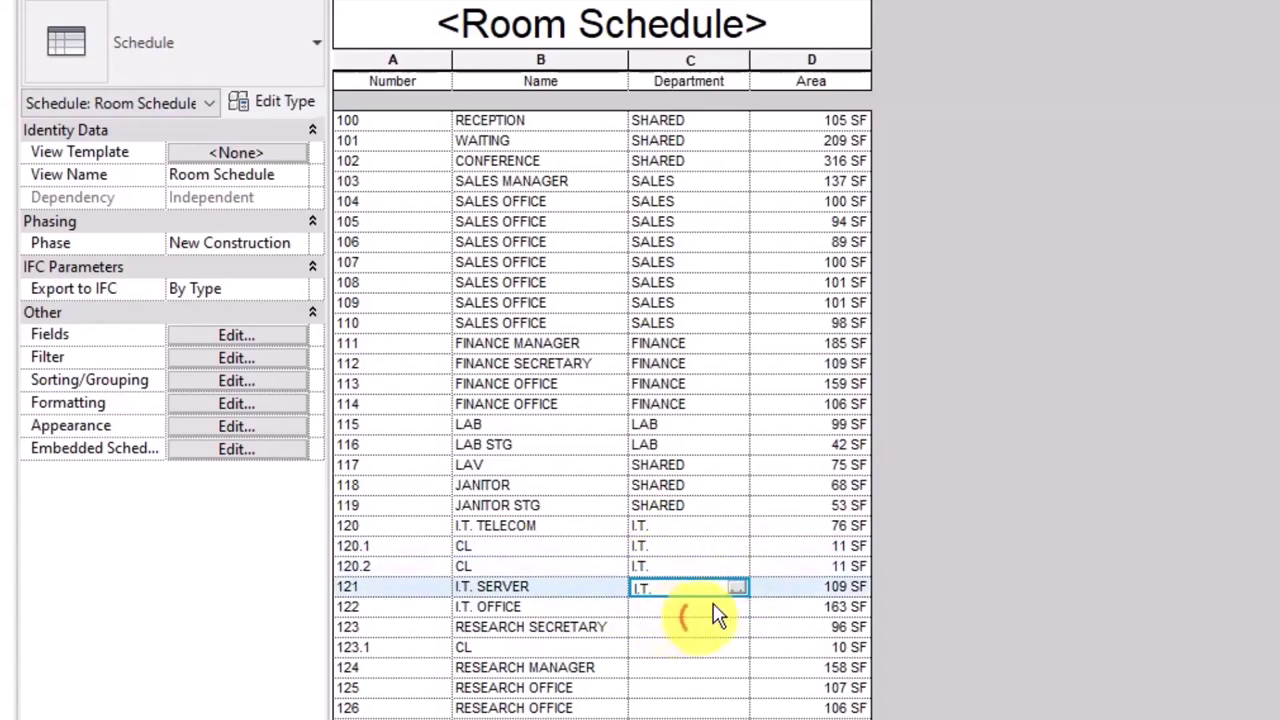
left_click(737, 606)
left_click(737, 606)
left_click(667, 645)
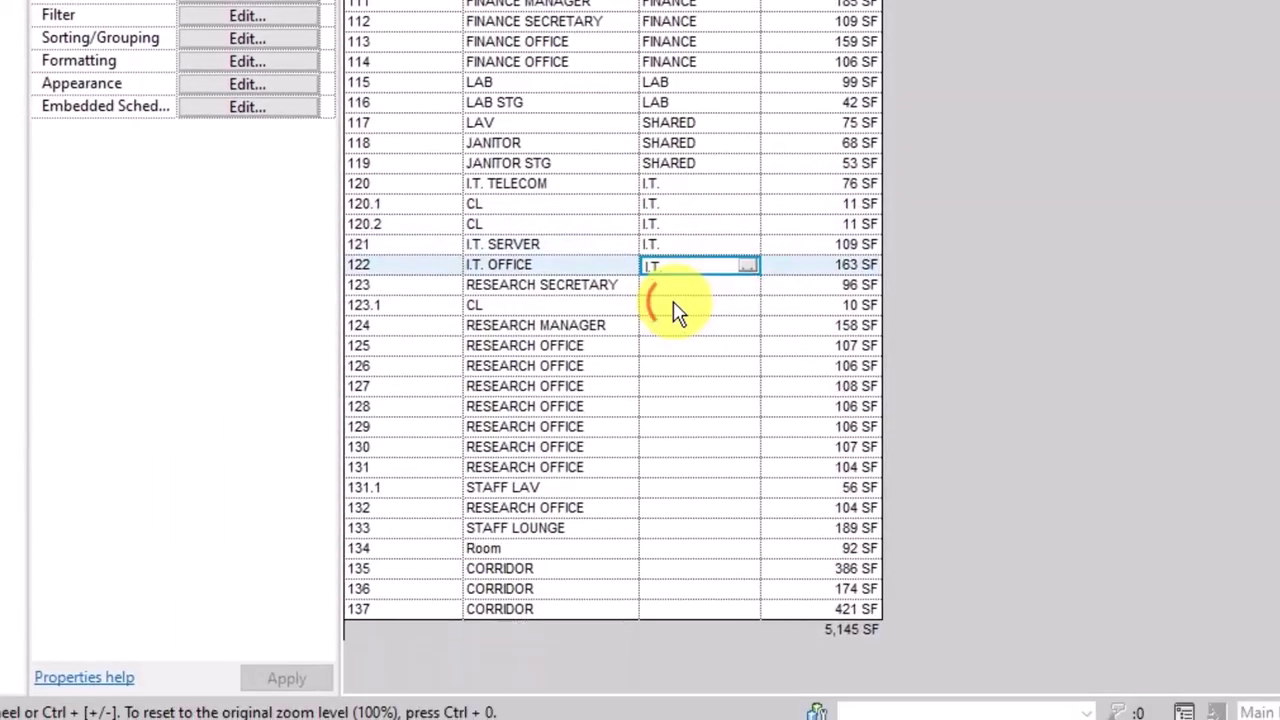
Set rooms 123, 123.1 and 124 to RESEARCH.
left_click(703, 288)
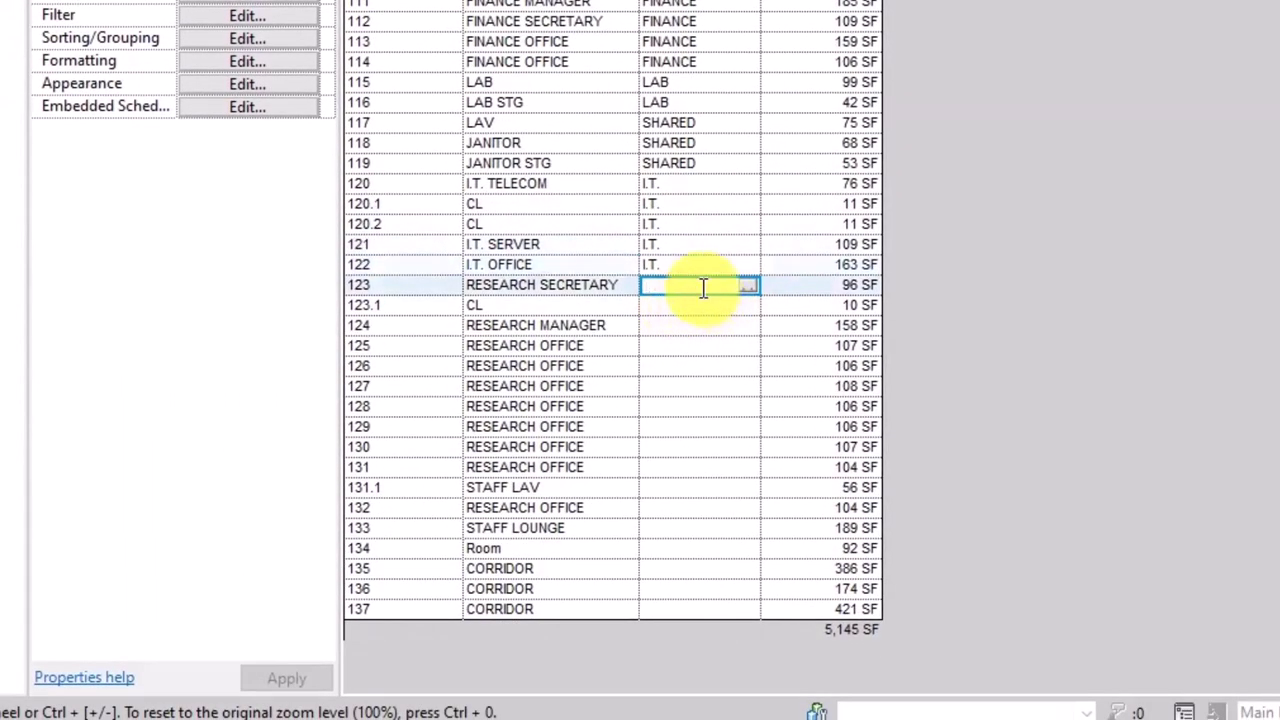
type("RESEARCH")
left_click(716, 326)
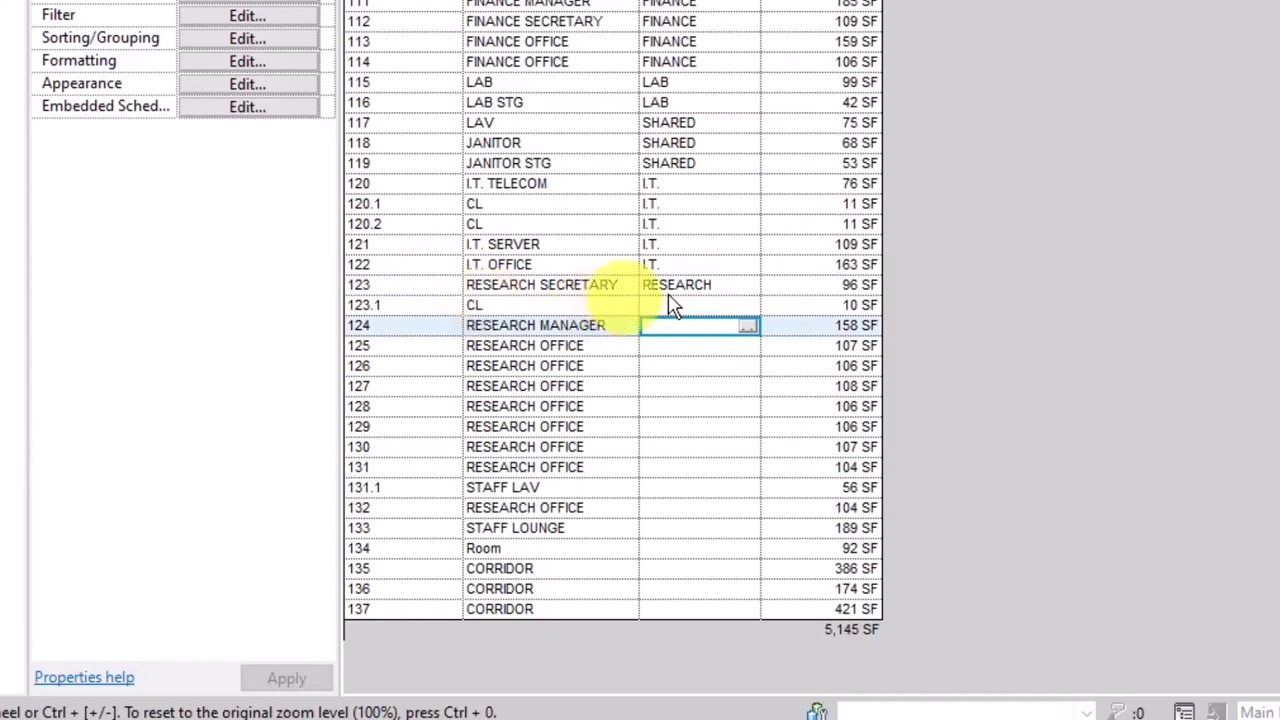
left_click(735, 305)
left_click(750, 308)
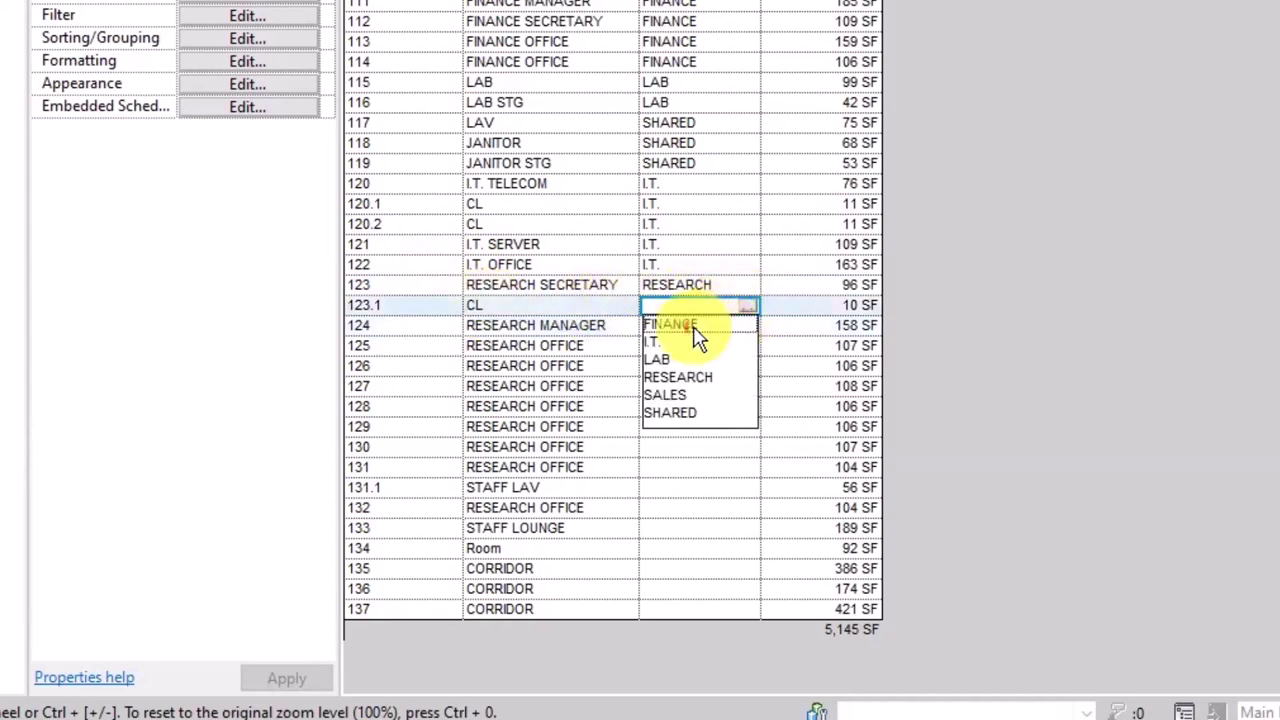
left_click(692, 375)
left_click(736, 325)
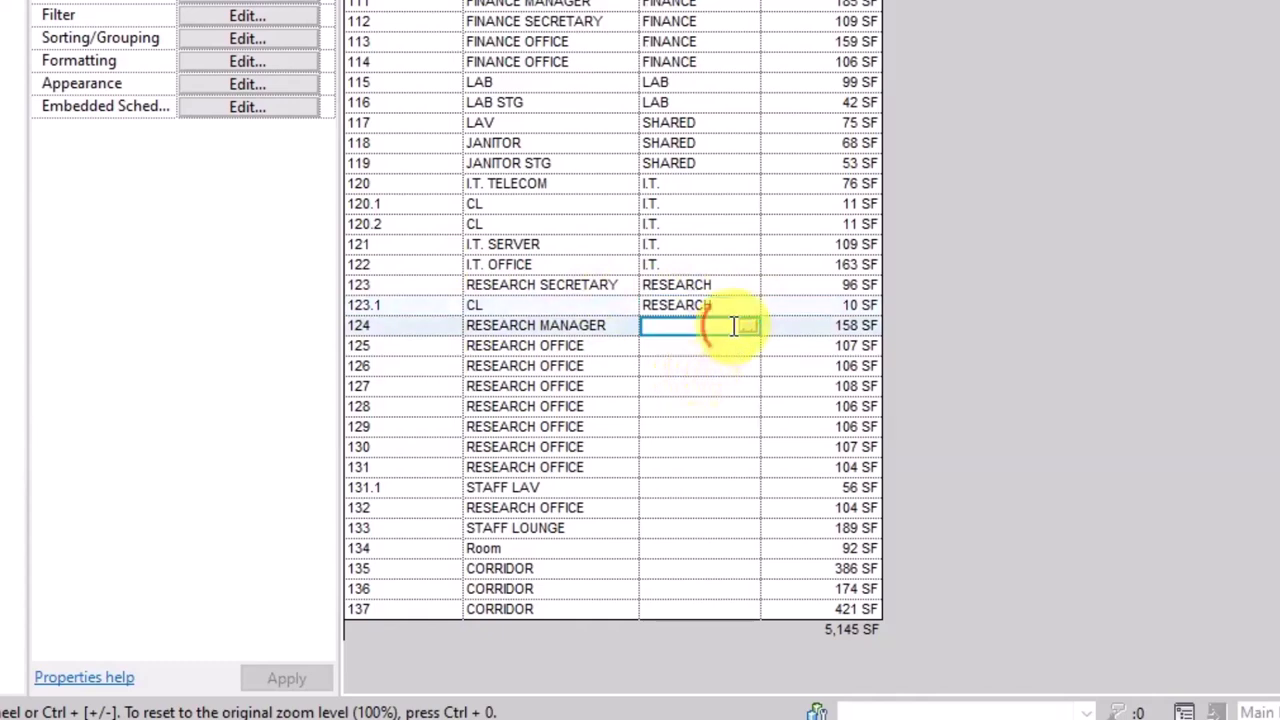
left_click(750, 330)
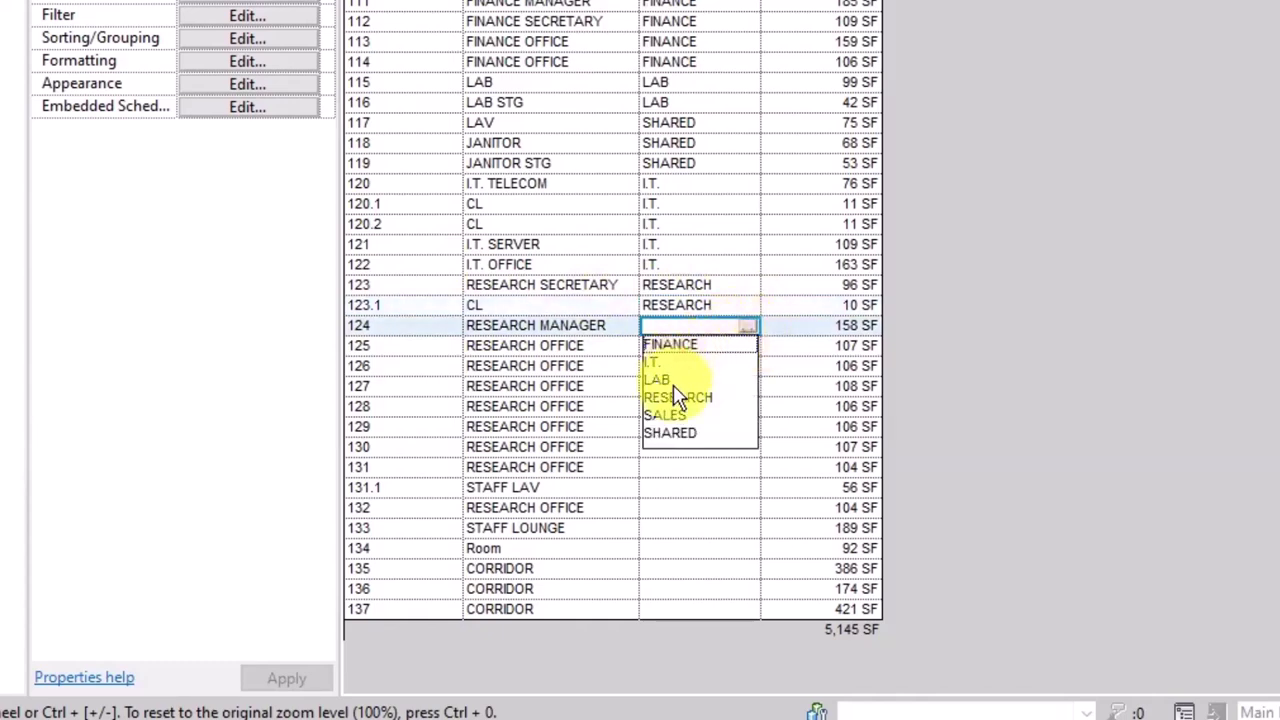
left_click(677, 400)
left_click(670, 352)
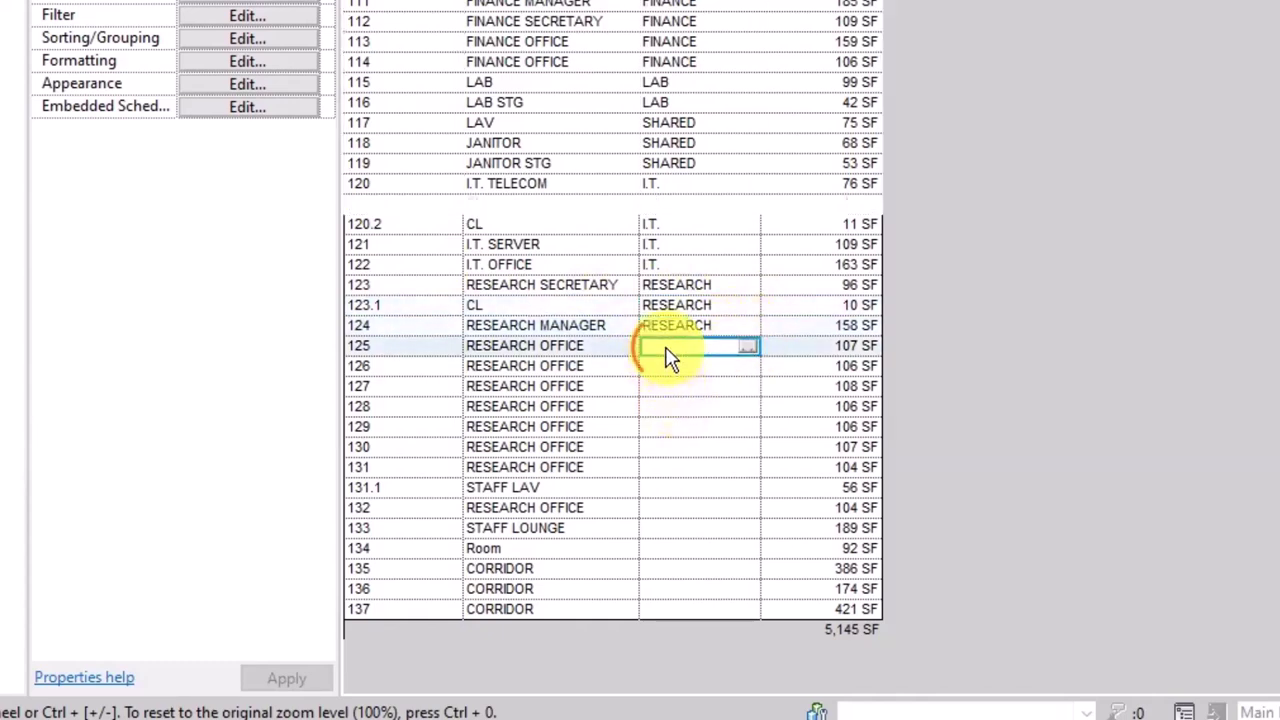
Set room 131 to RESEARCH and correct room 125 from LAB to RESEARCH.
left_click(667, 467)
left_click(748, 467)
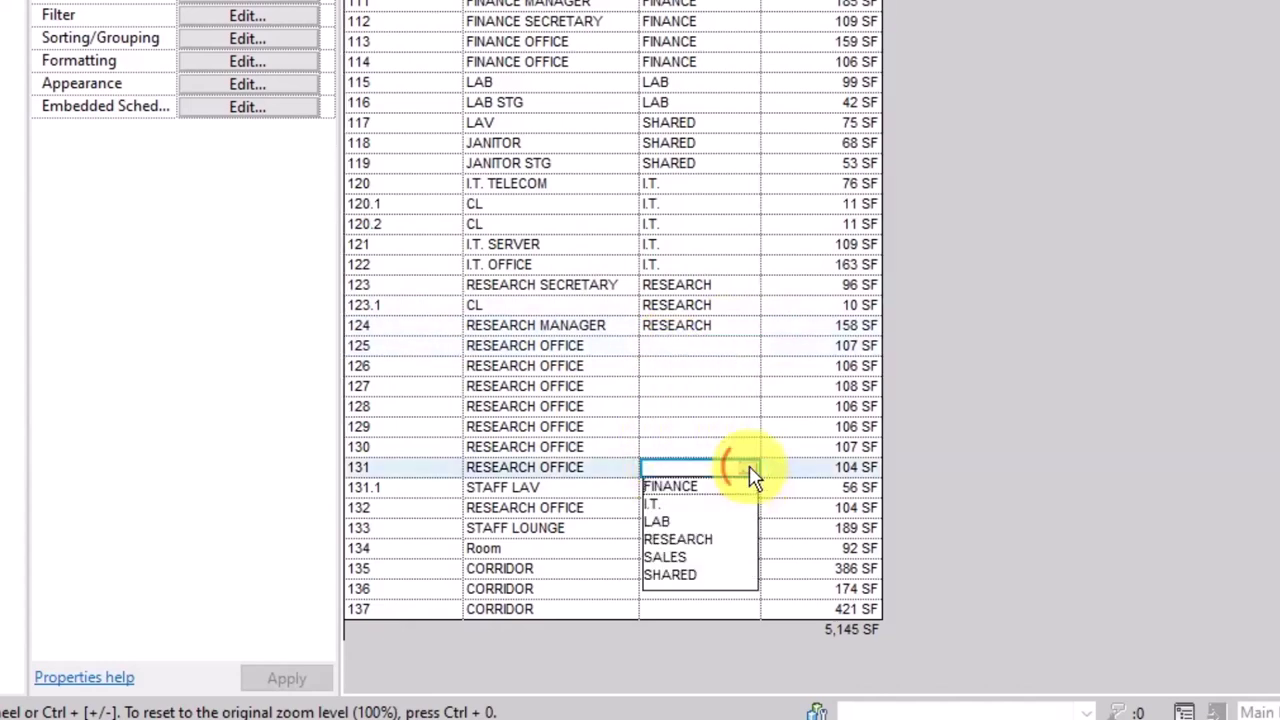
left_click(690, 539)
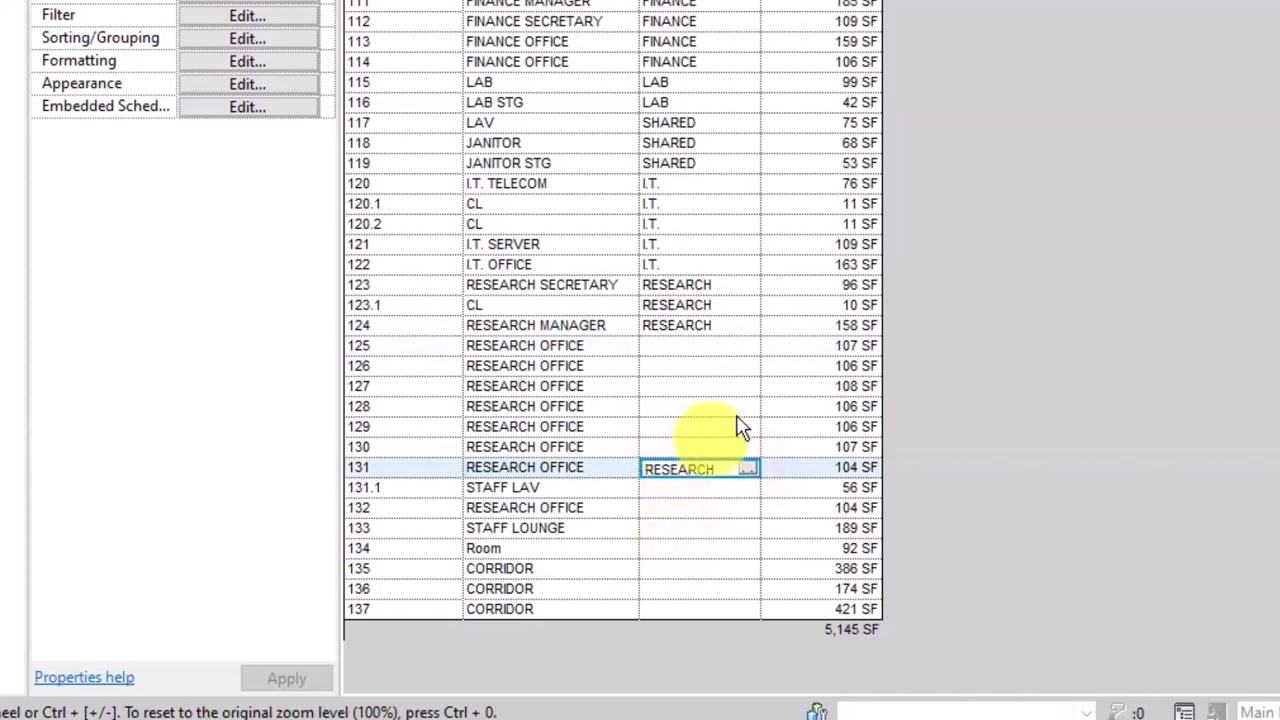
left_click(748, 345)
left_click(748, 345)
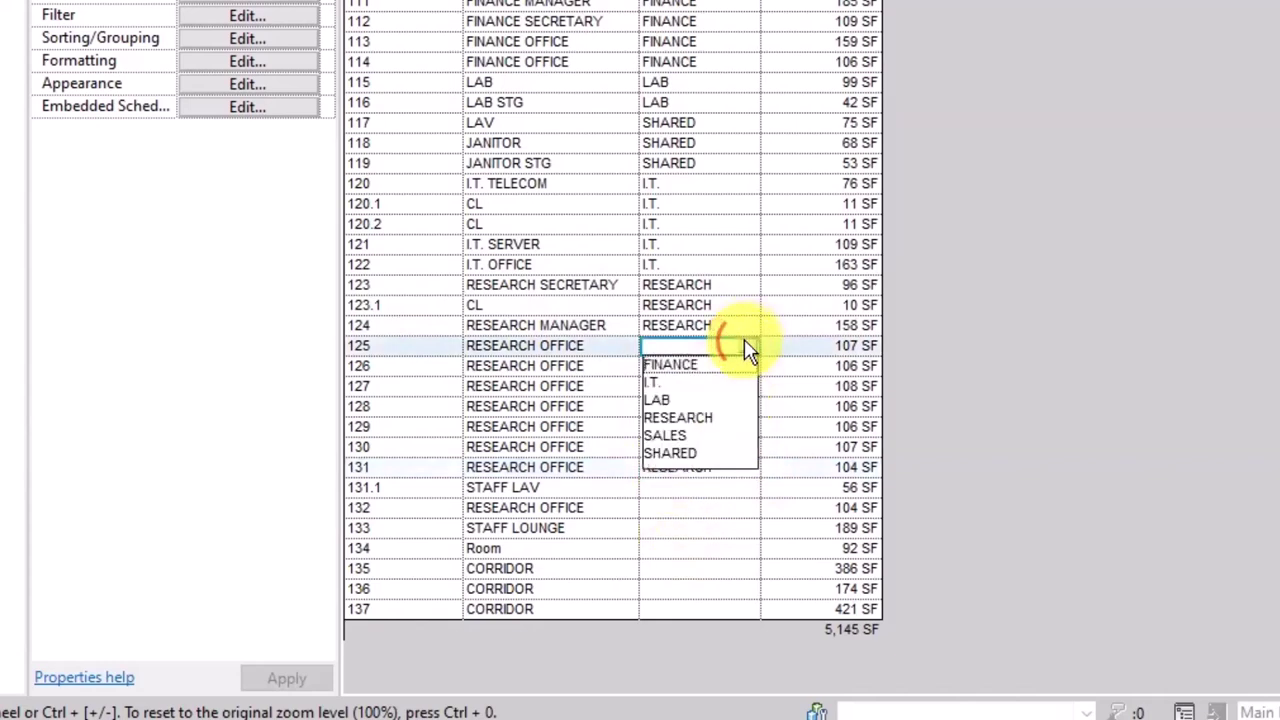
left_click(688, 400)
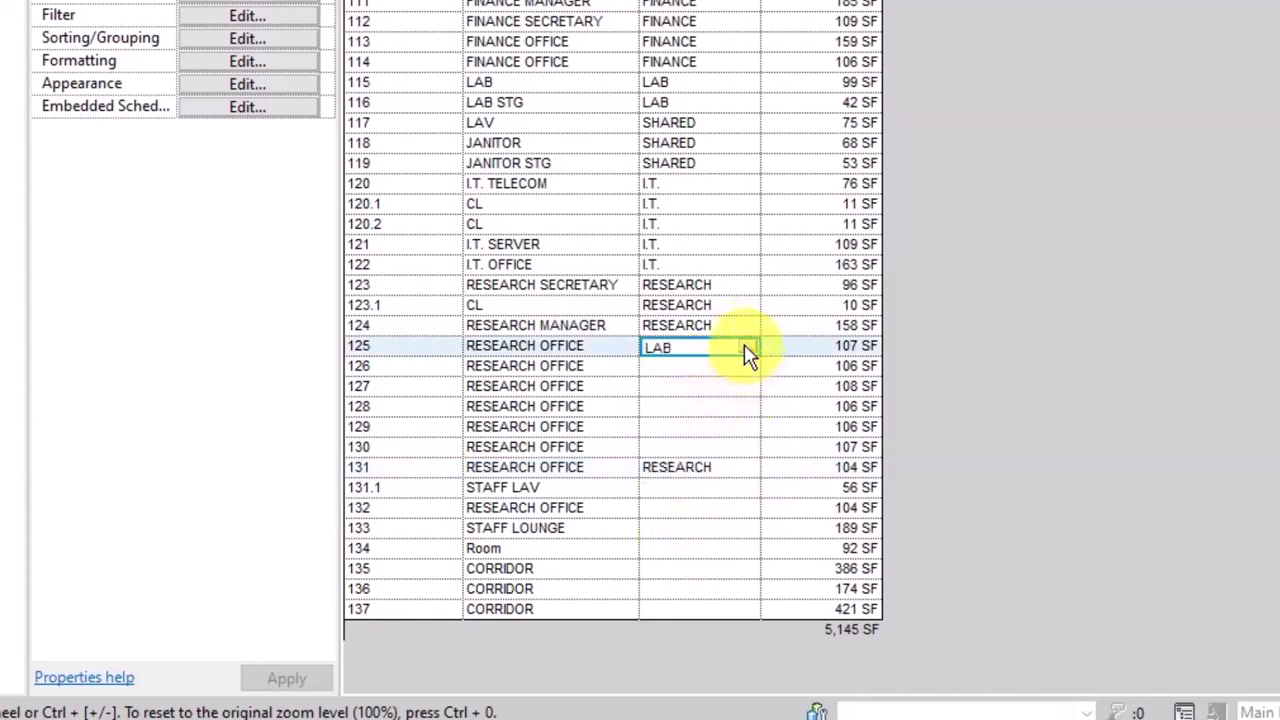
left_click(748, 347)
left_click(698, 416)
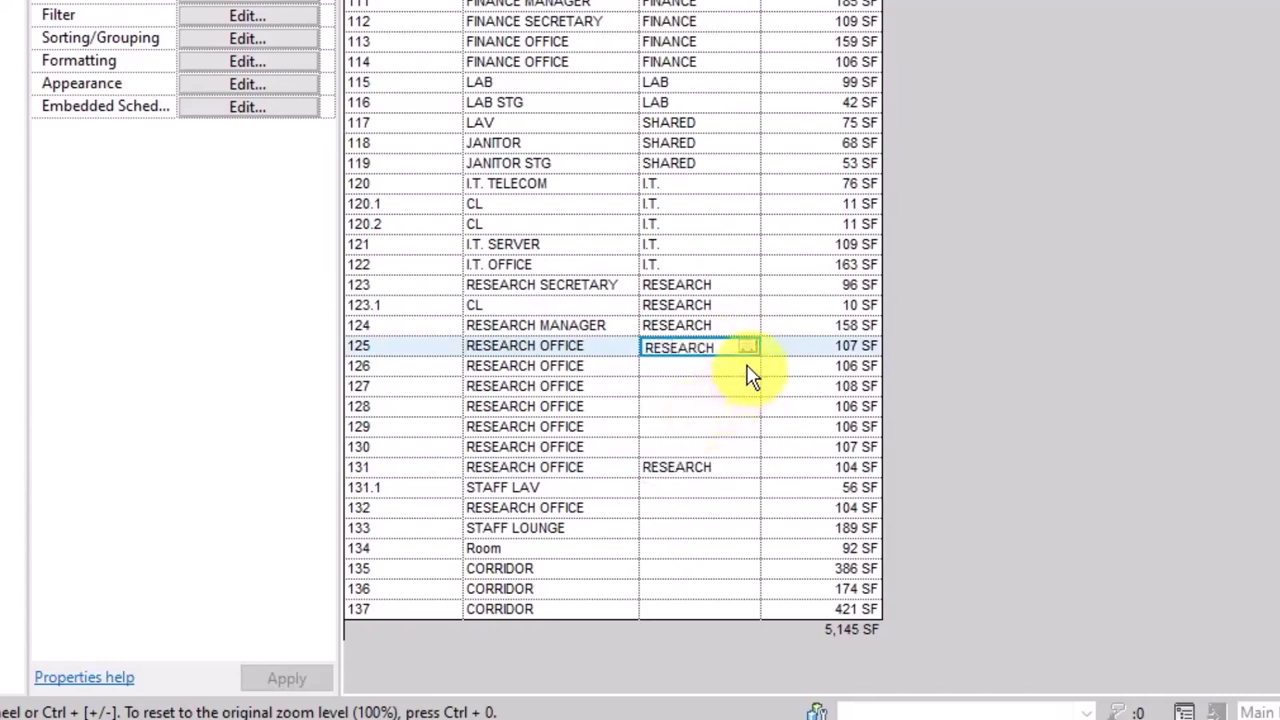
Set rooms 126 through 130 to RESEARCH.
left_click(748, 367)
left_click(748, 367)
left_click(694, 438)
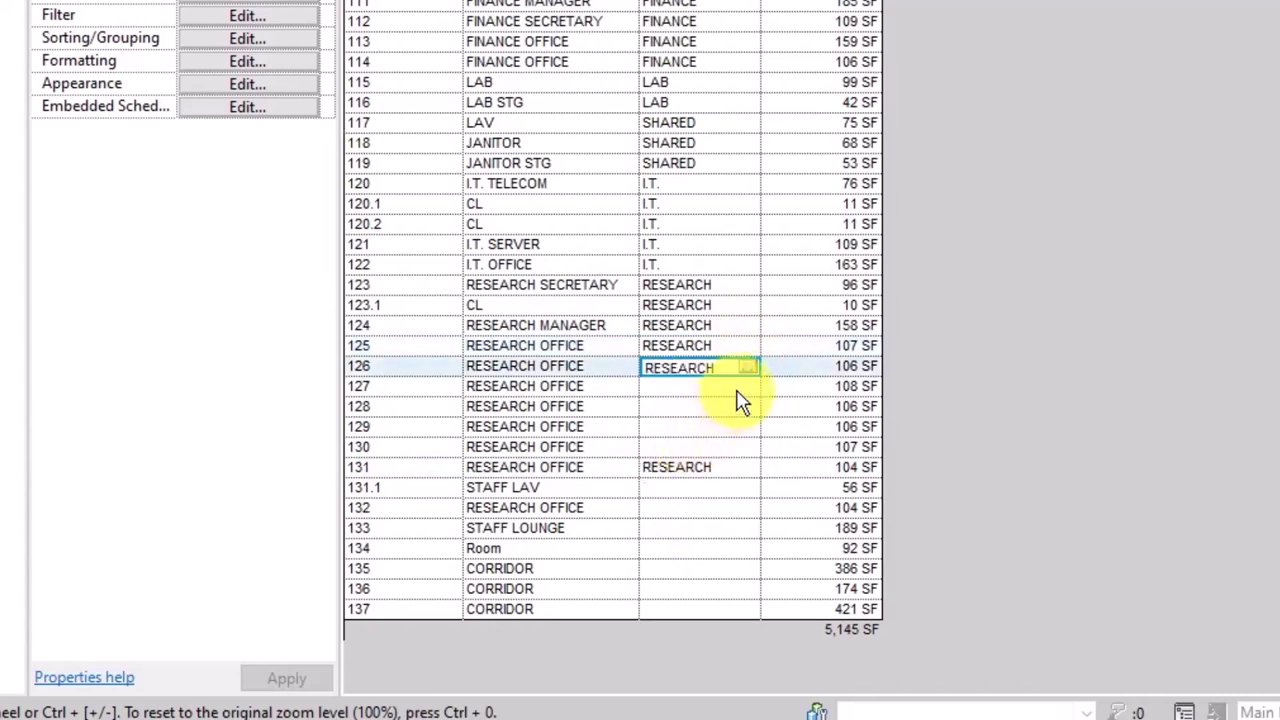
left_click(738, 390)
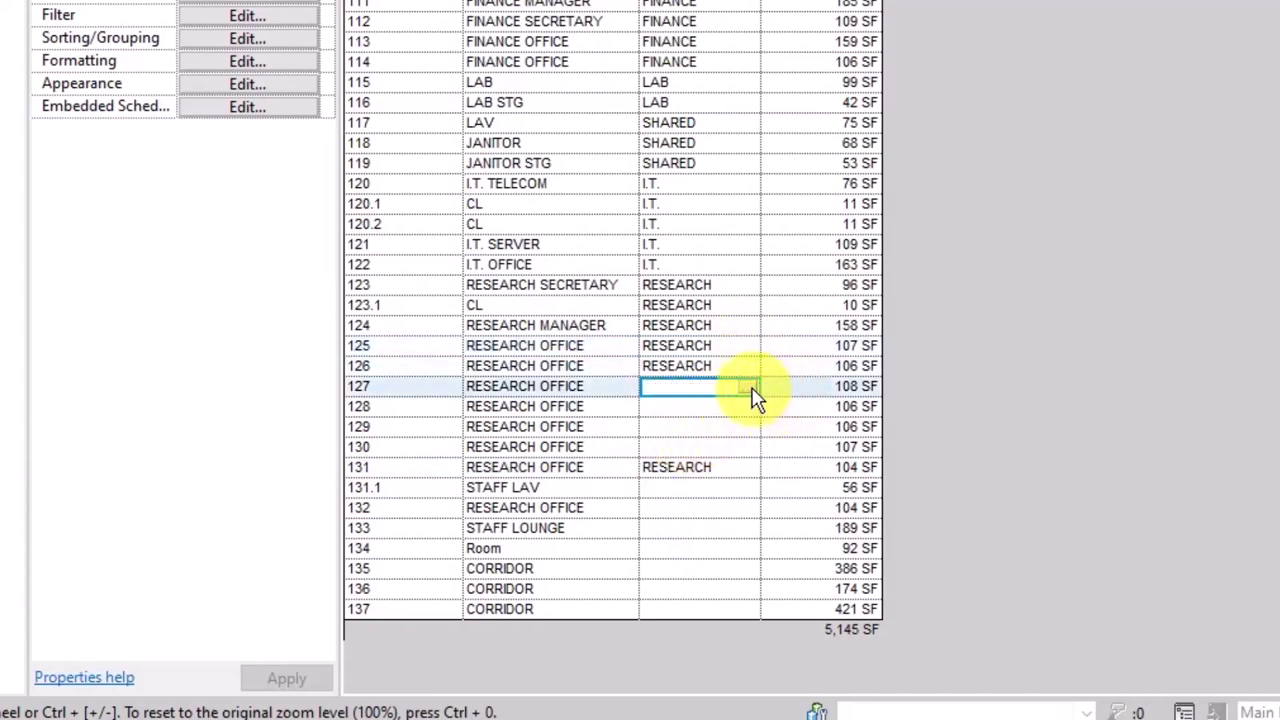
left_click(750, 387)
left_click(677, 458)
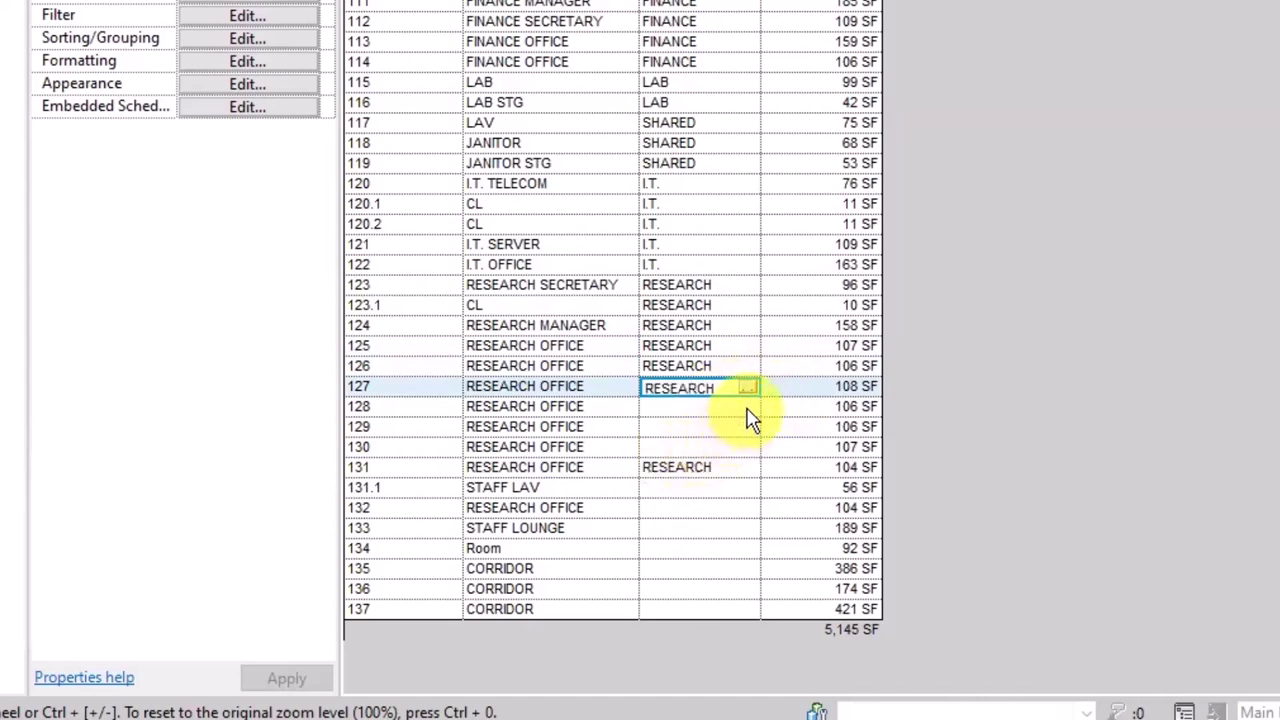
left_click(747, 407)
left_click(678, 478)
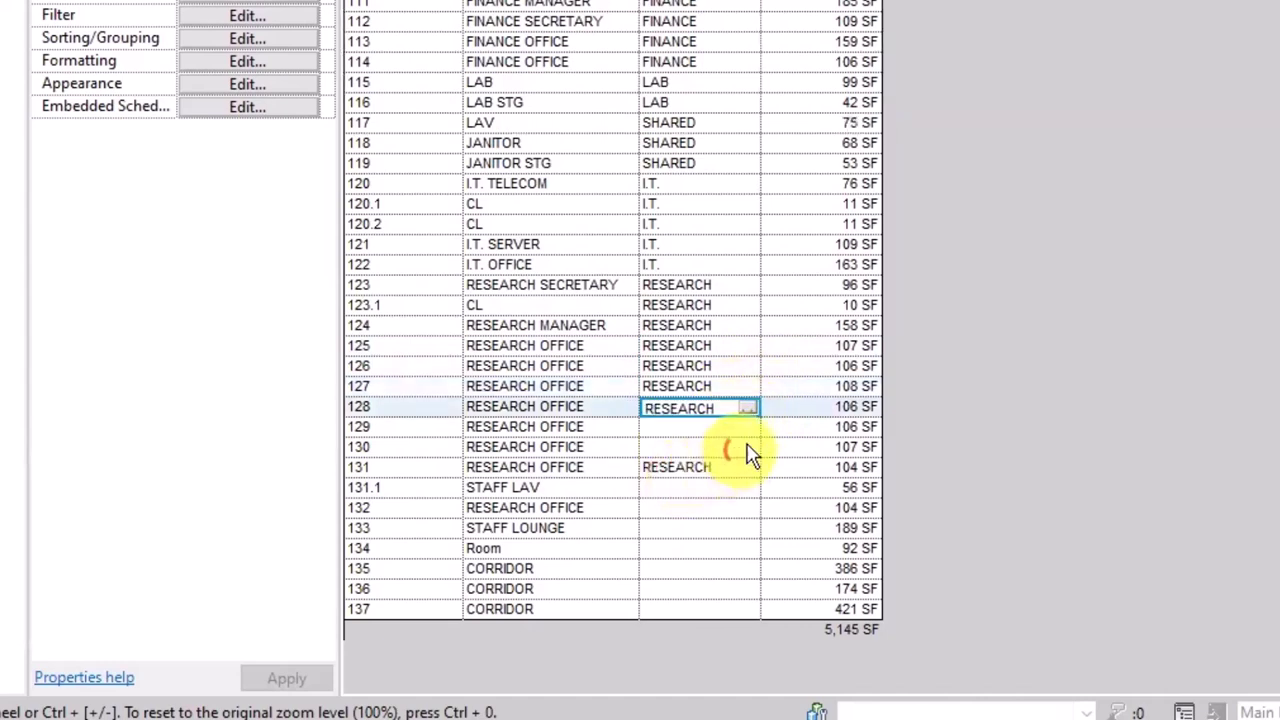
left_click(747, 427)
left_click(693, 497)
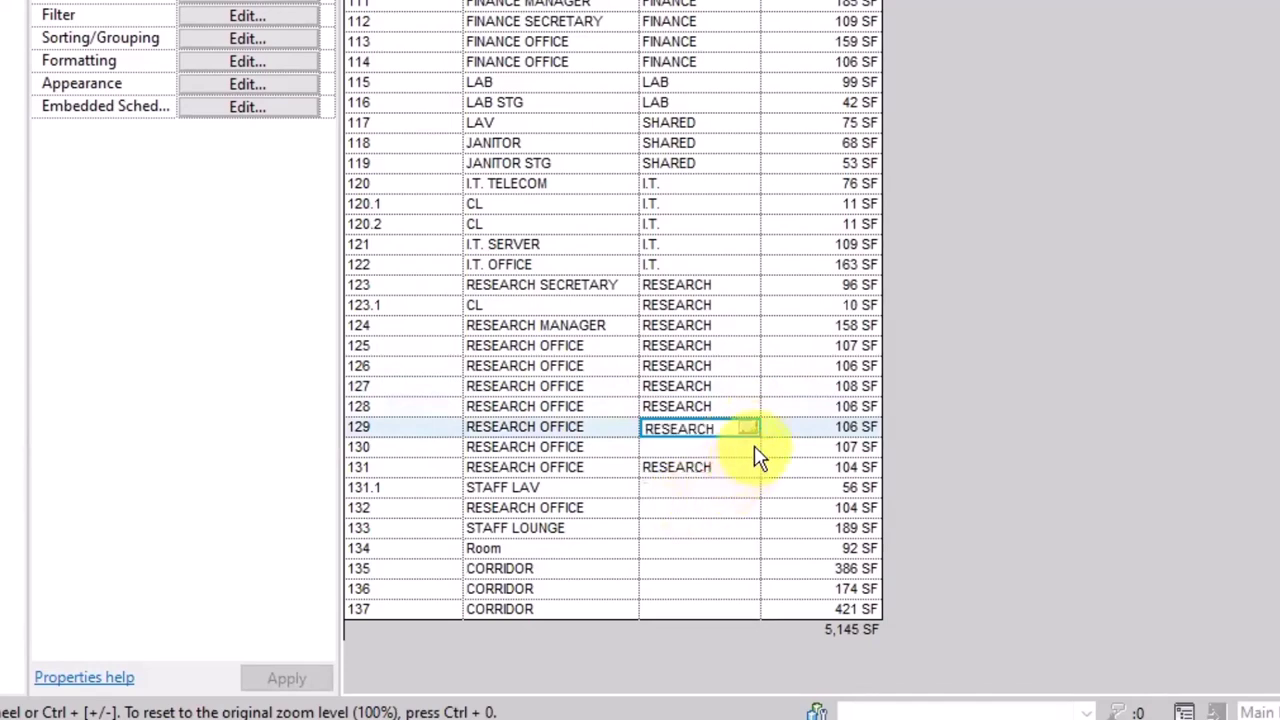
left_click(747, 447)
left_click(673, 520)
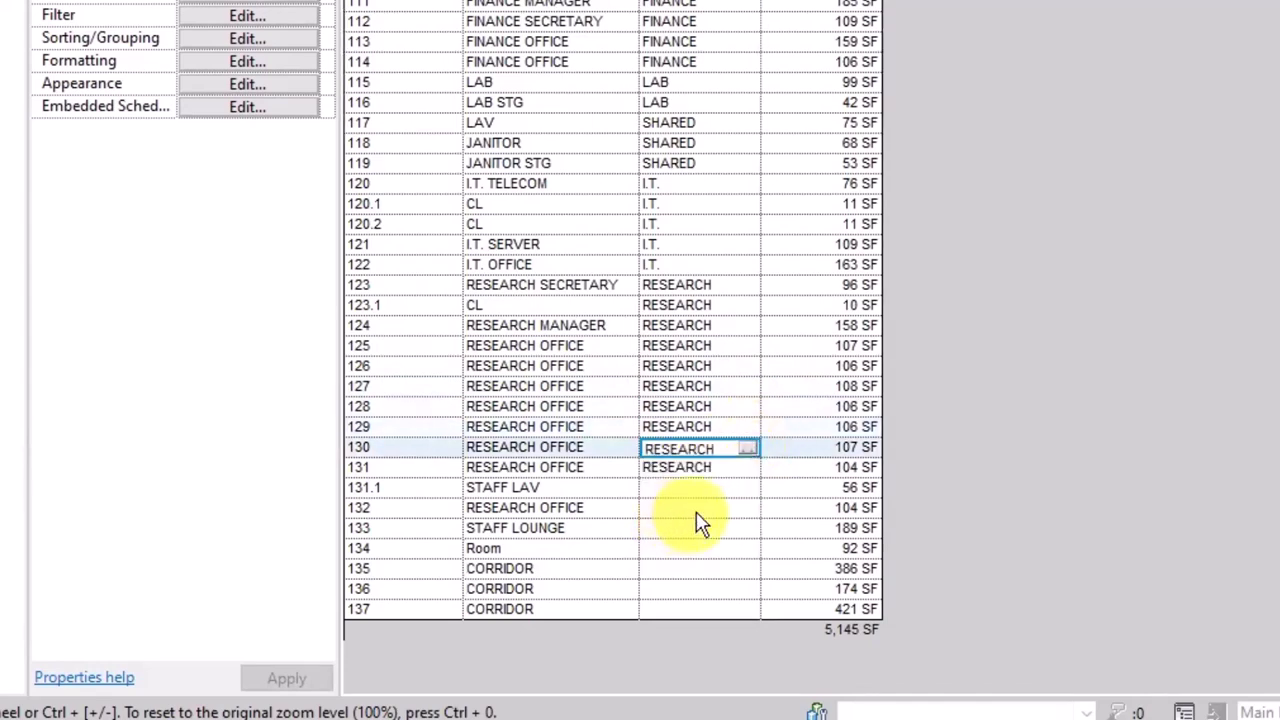
left_click(665, 488)
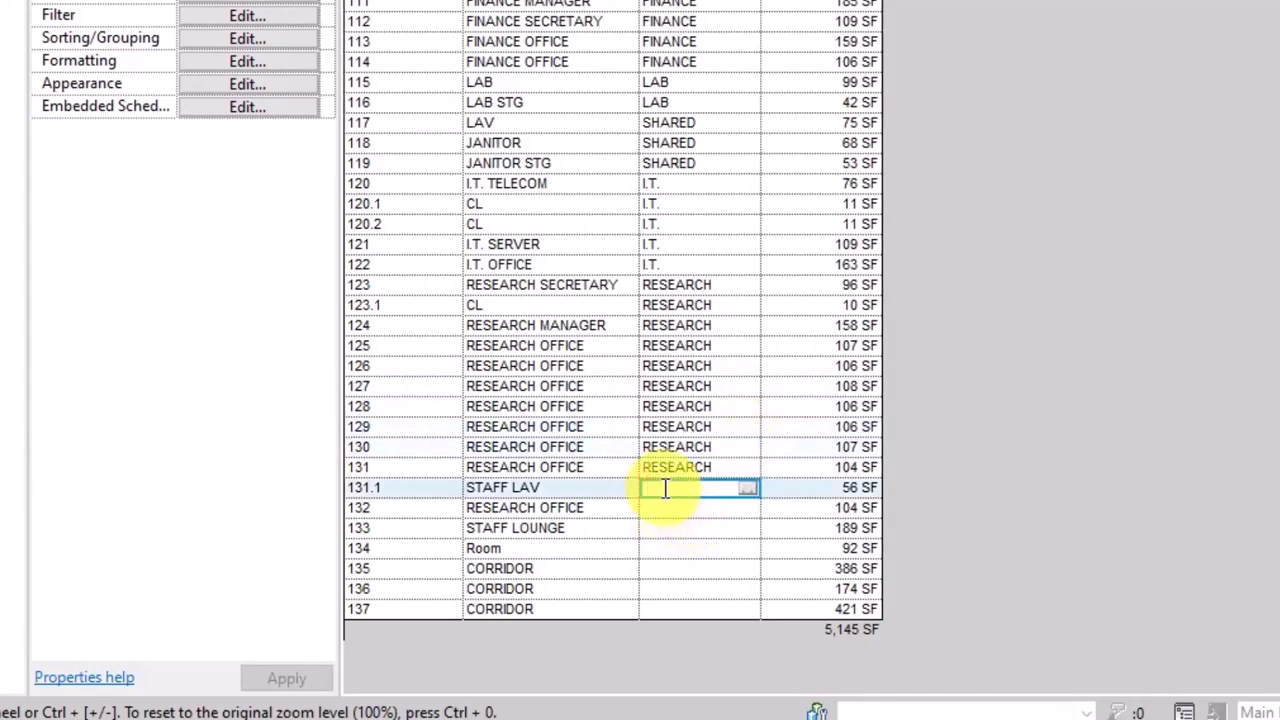
Set room 131.1 to SHARED, room 132 to RESEARCH and room 133 to SHARED.
left_click(747, 488)
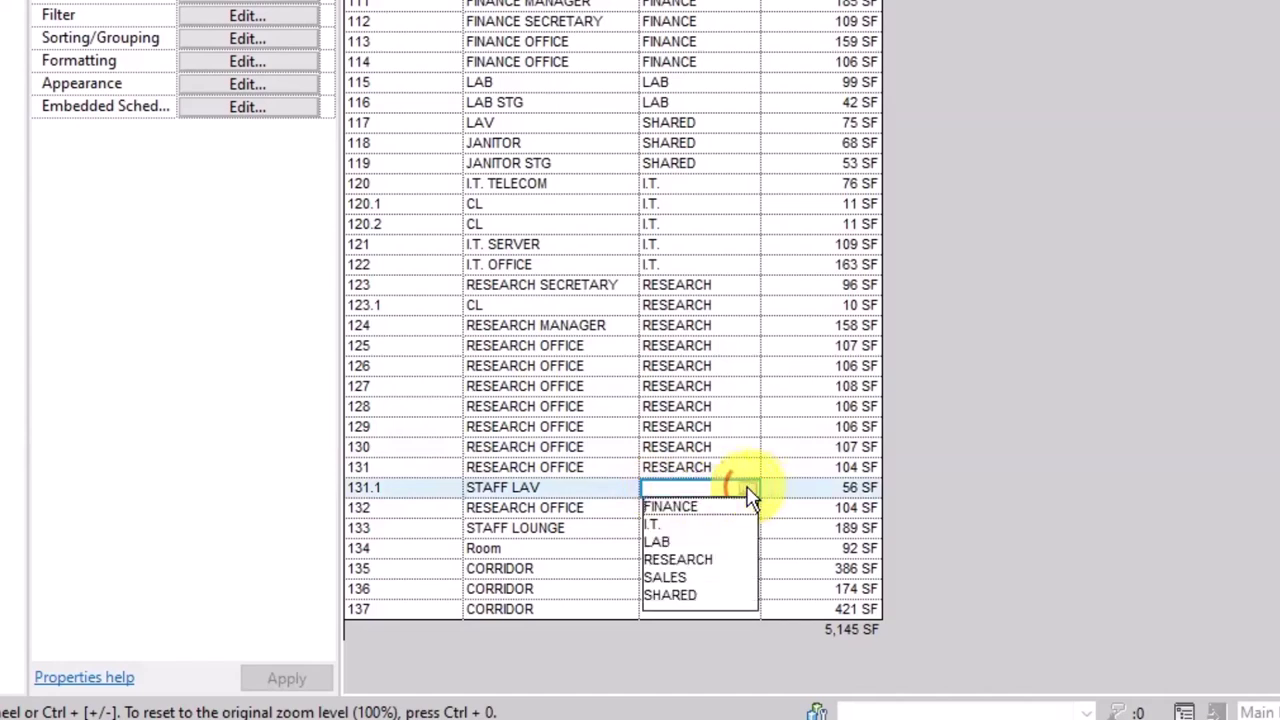
left_click(669, 594)
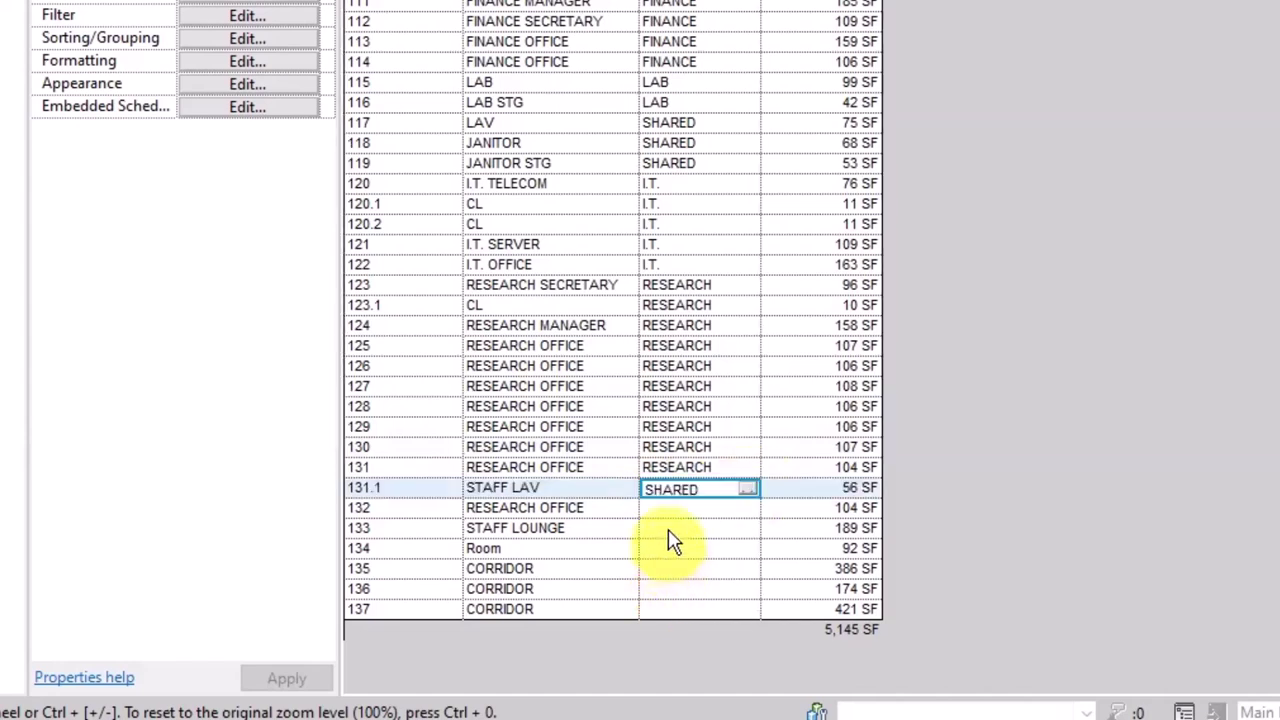
left_click(704, 510)
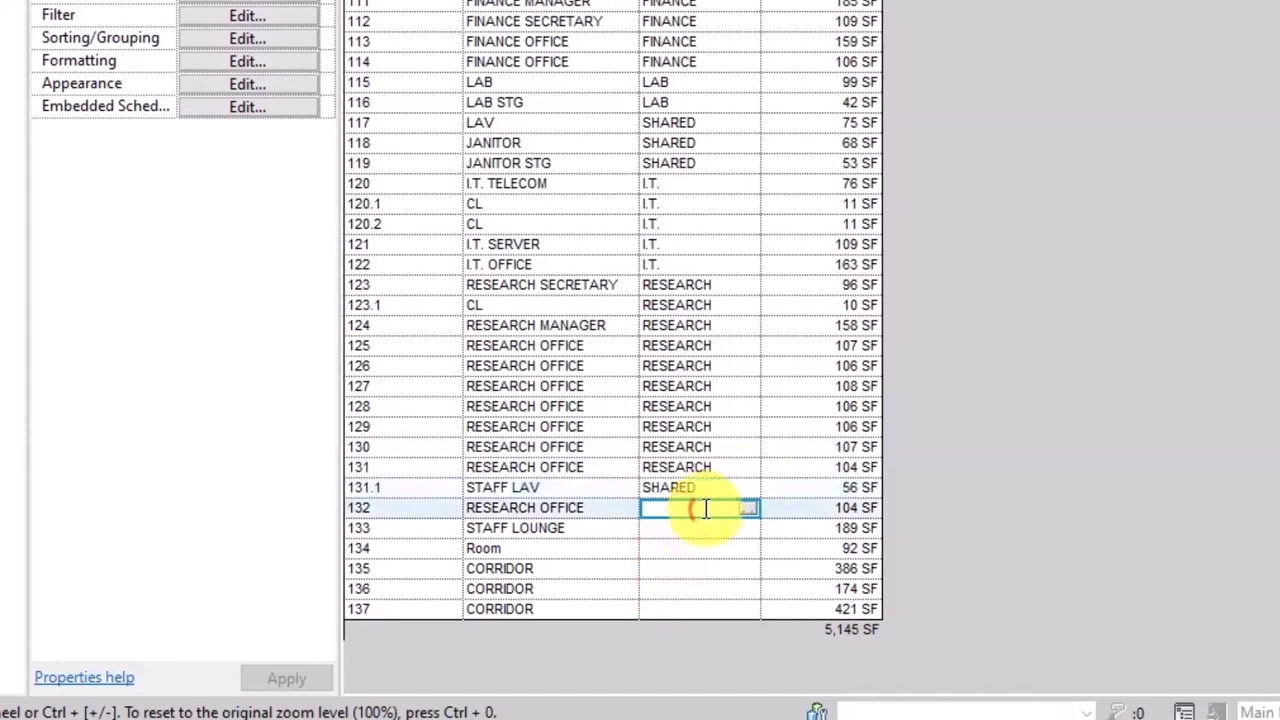
left_click(748, 509)
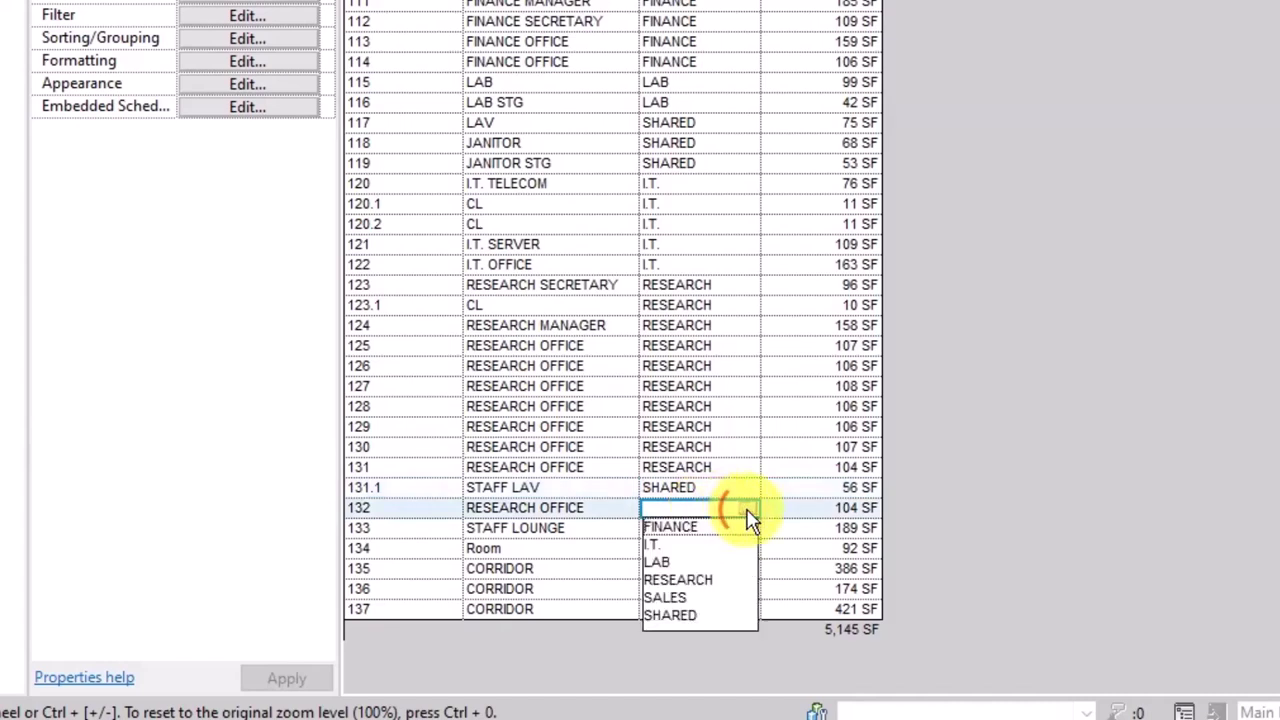
left_click(678, 580)
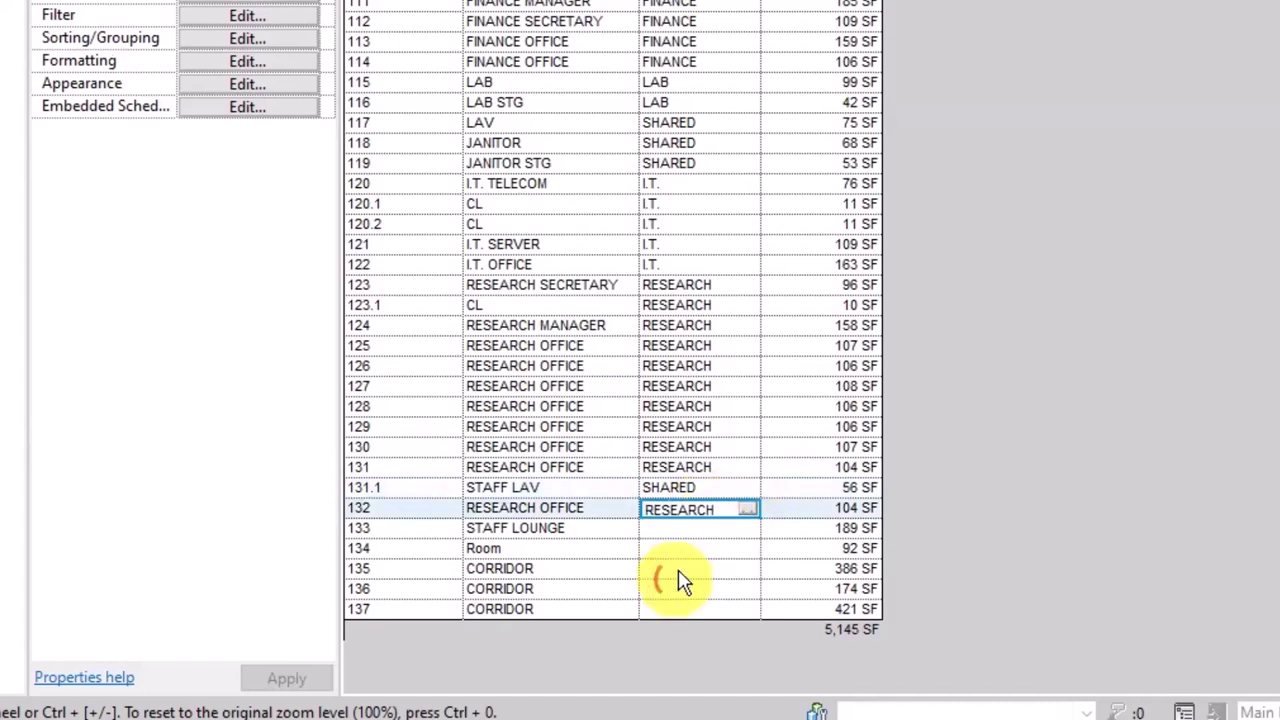
left_click(740, 530)
left_click(748, 529)
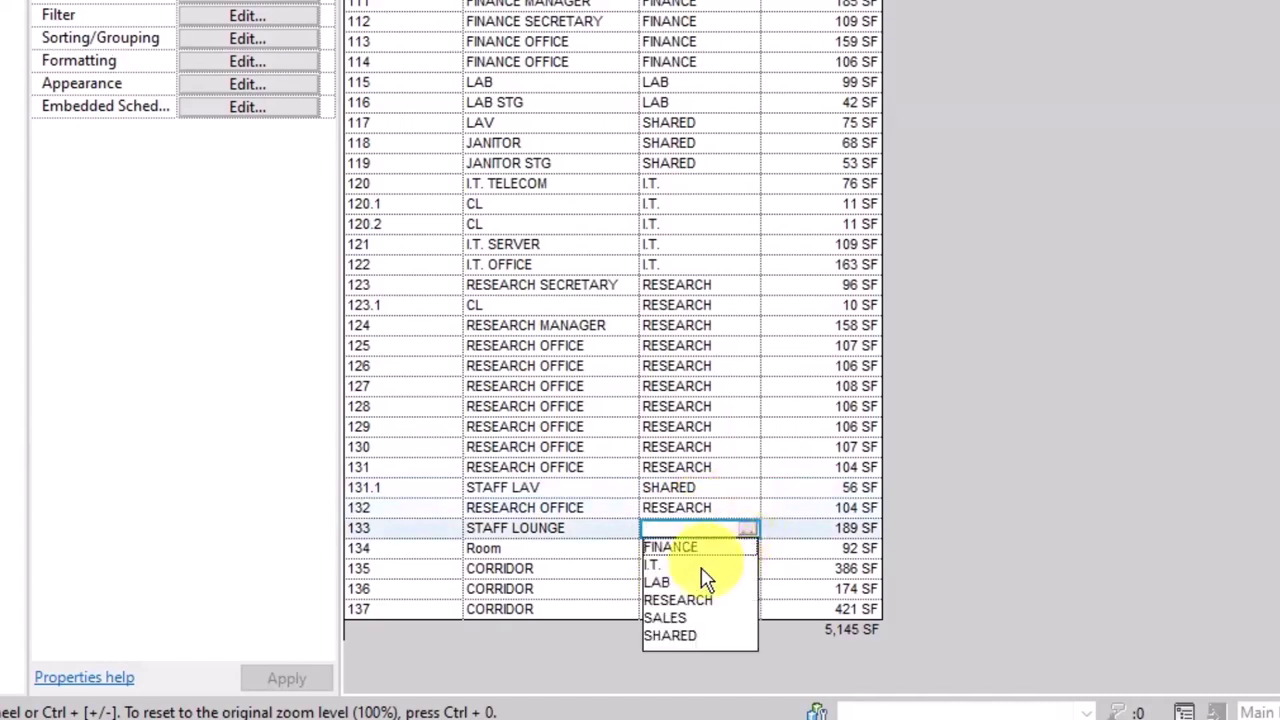
left_click(682, 636)
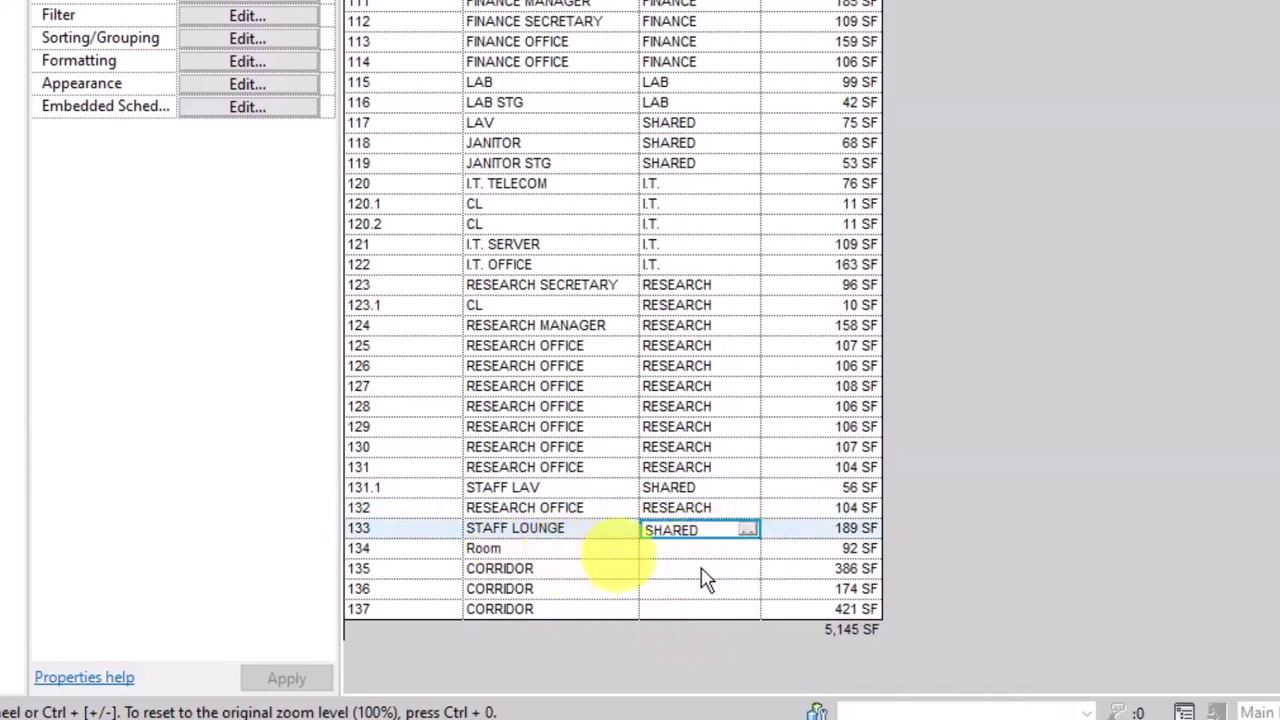
Set rooms 135, 136 and 137 to SHARED.
left_click(712, 571)
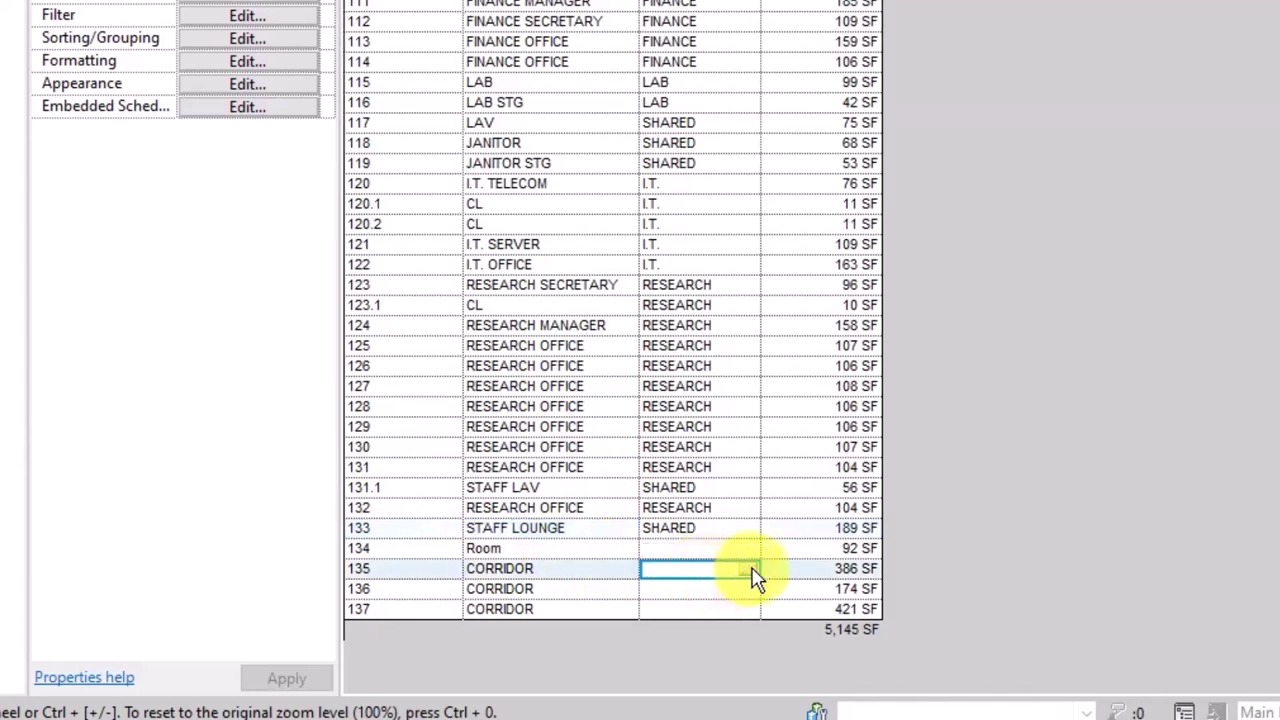
left_click(750, 570)
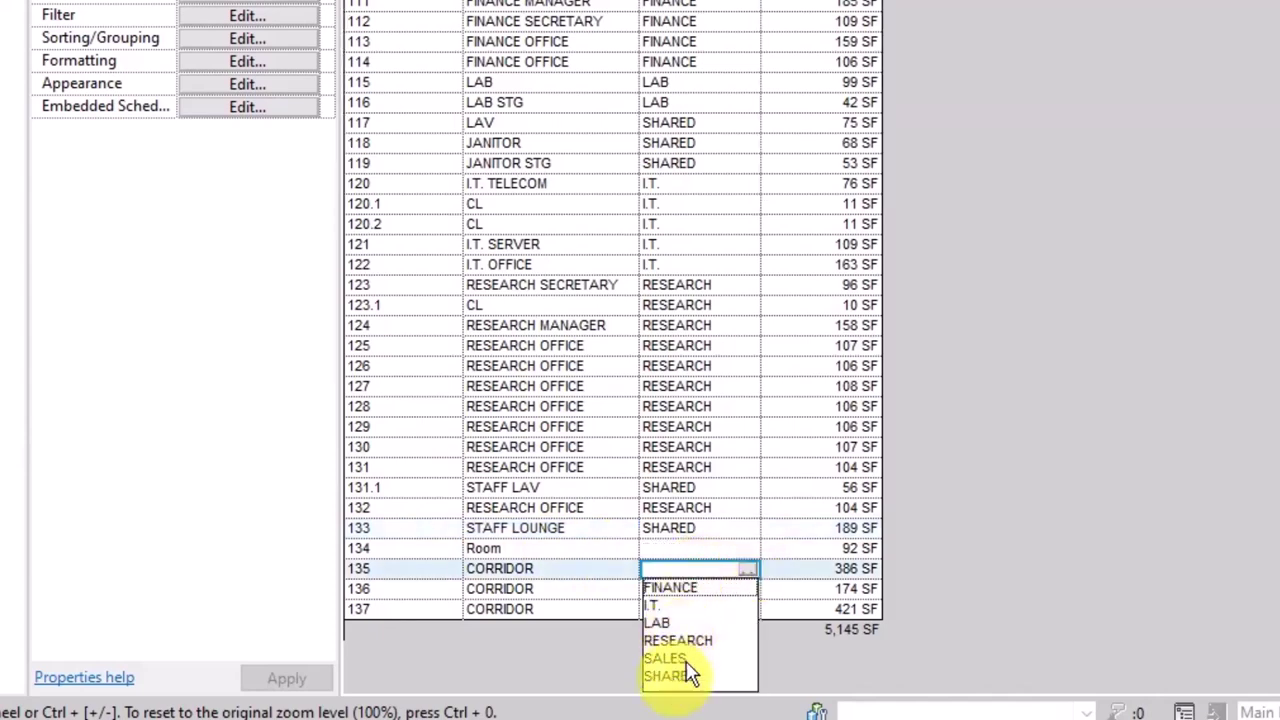
left_click(690, 672)
left_click(738, 590)
left_click(748, 590)
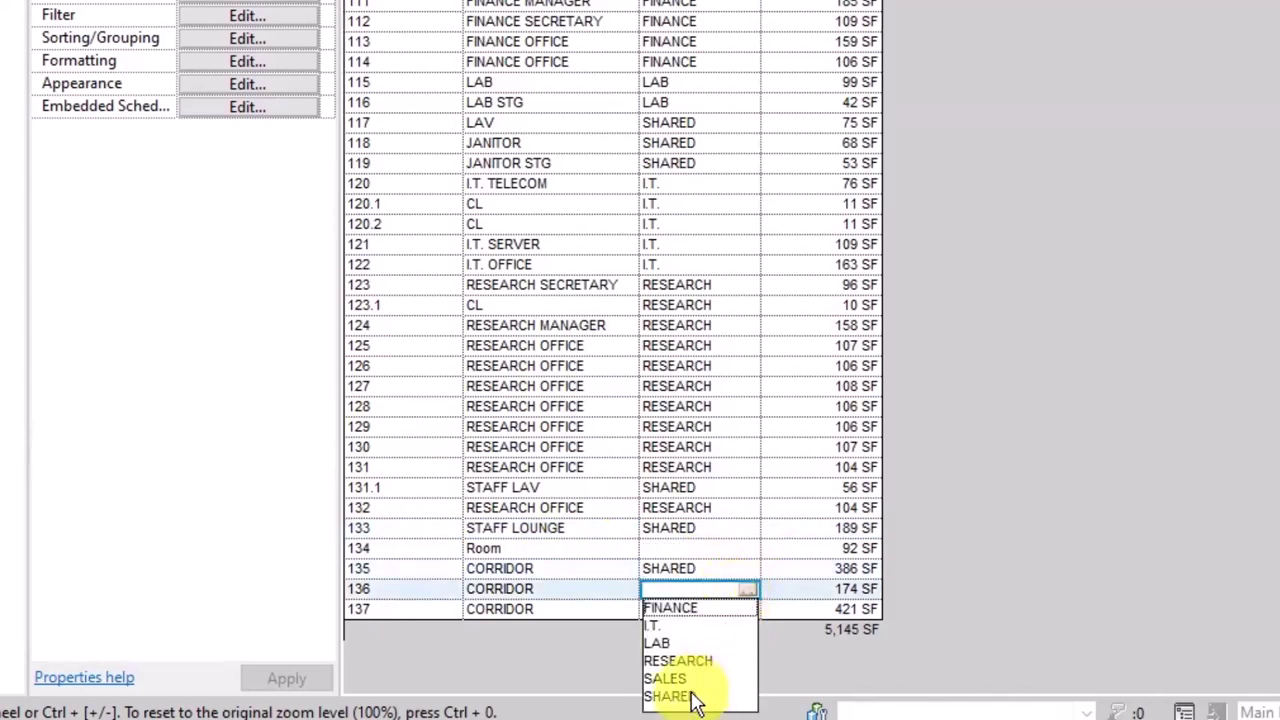
left_click(668, 696)
left_click(741, 610)
left_click(748, 610)
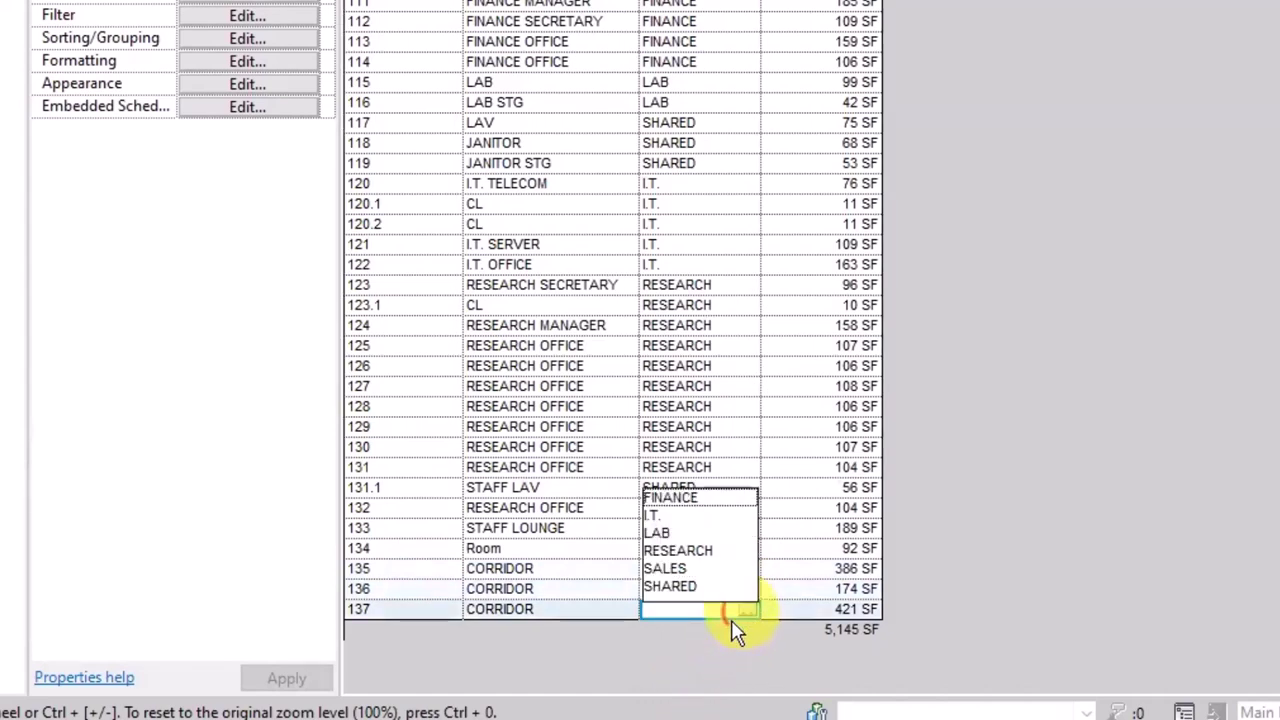
left_click(686, 588)
left_click(932, 569)
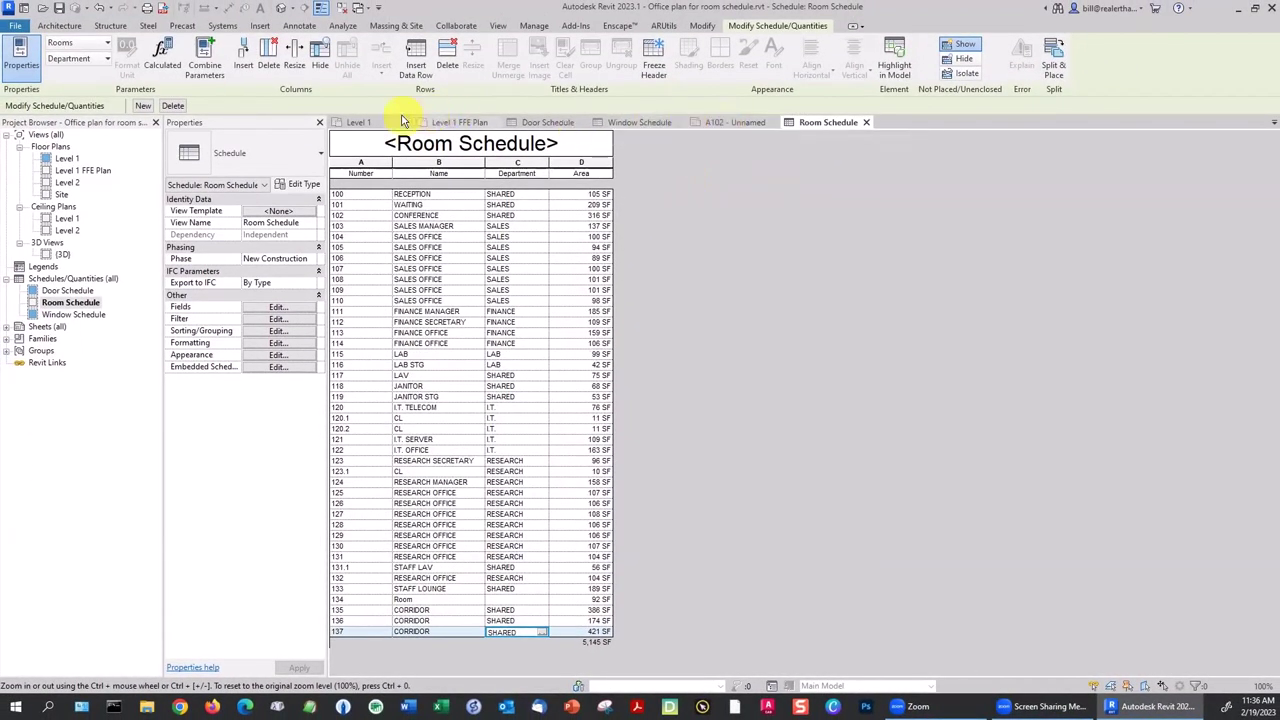
On the Level 1 plan, rename room 134's tag from Room to CORRIDOR.
left_click(360, 123)
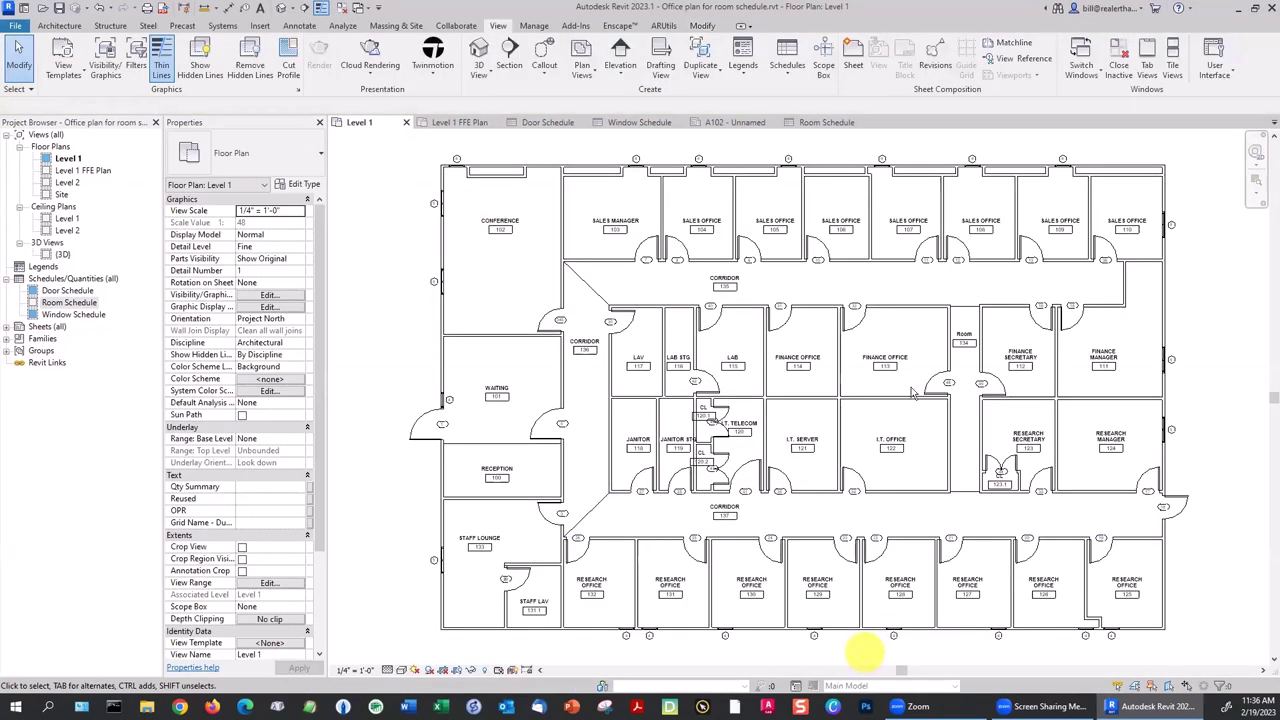
double_click(950, 330)
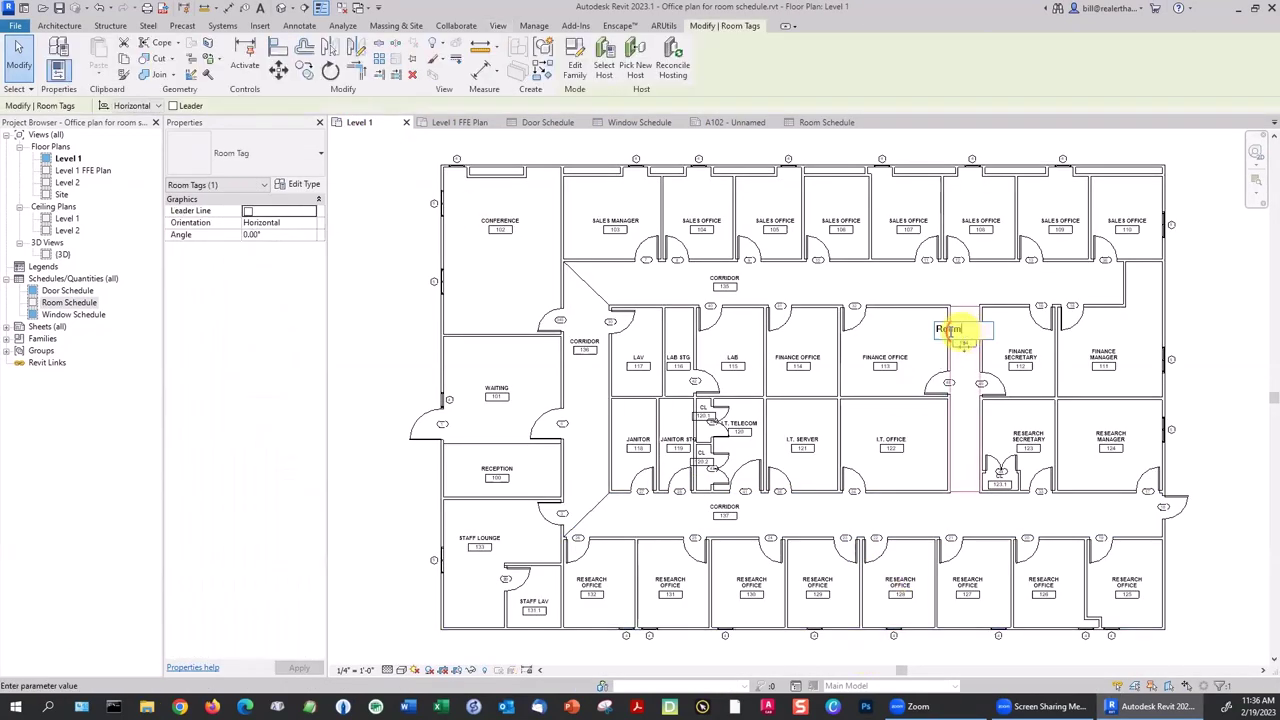
double_click(950, 330)
key("BackSpace")
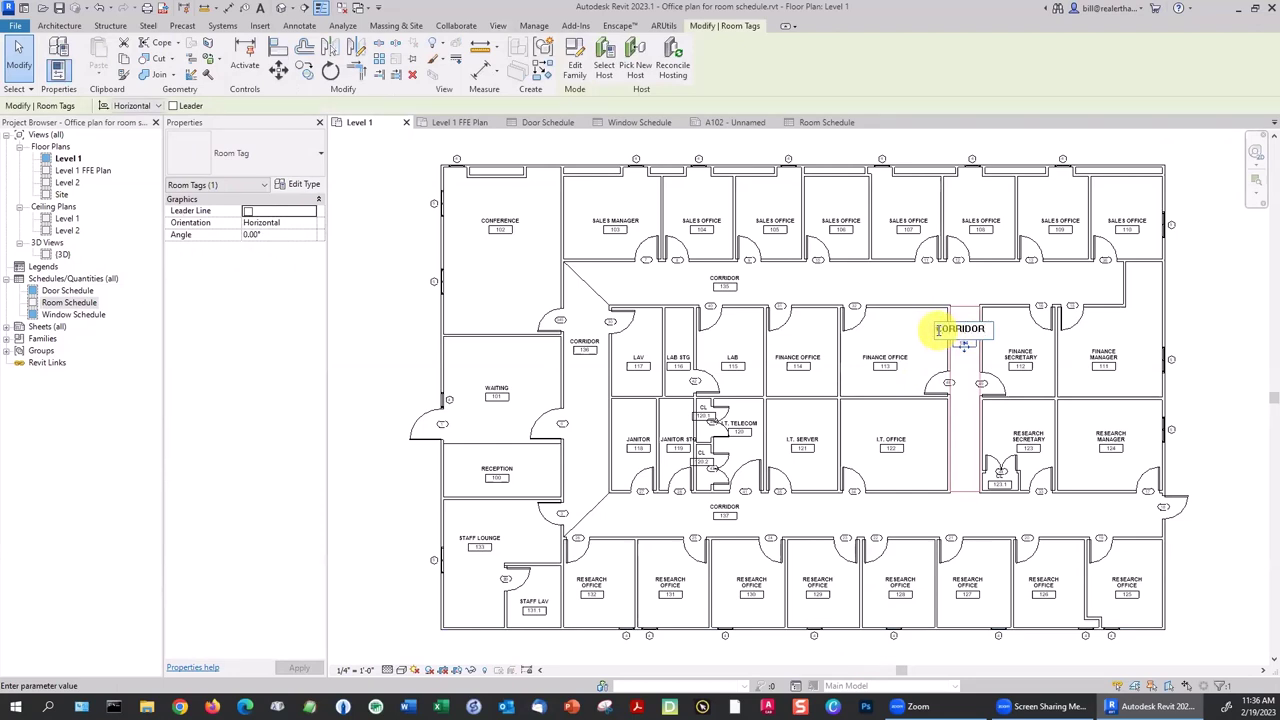
key("Return")
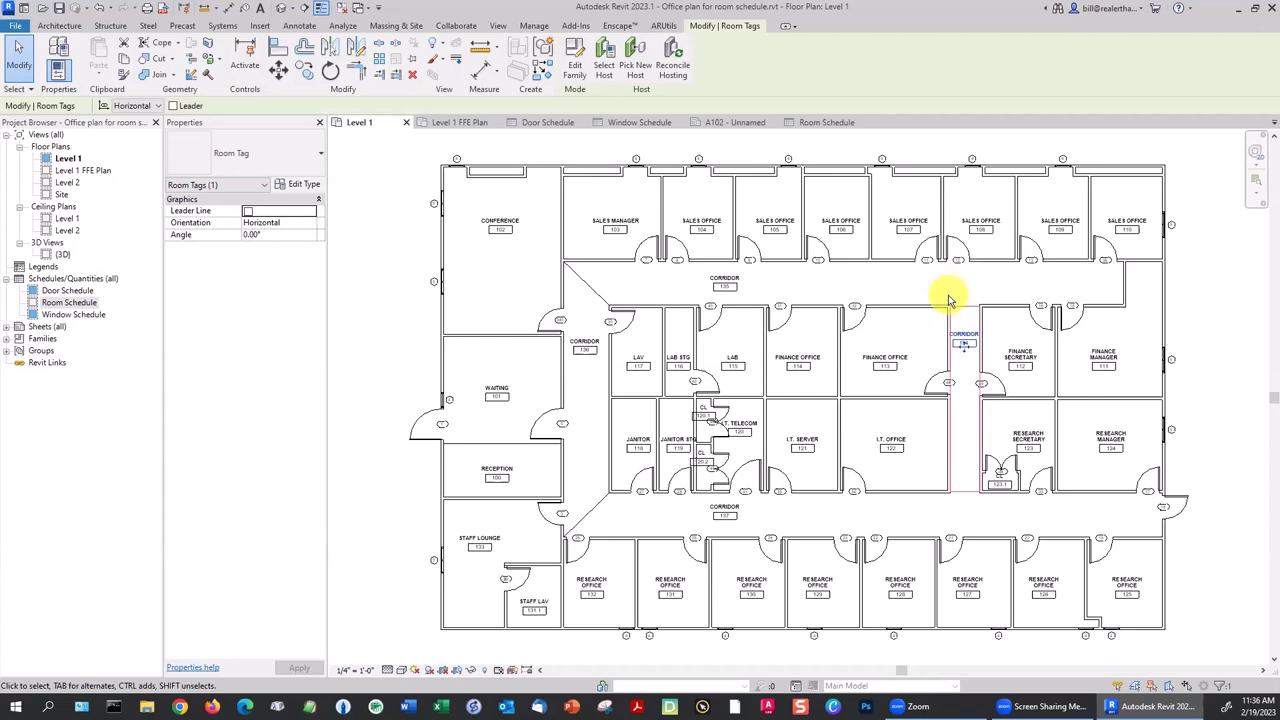
left_click(949, 300)
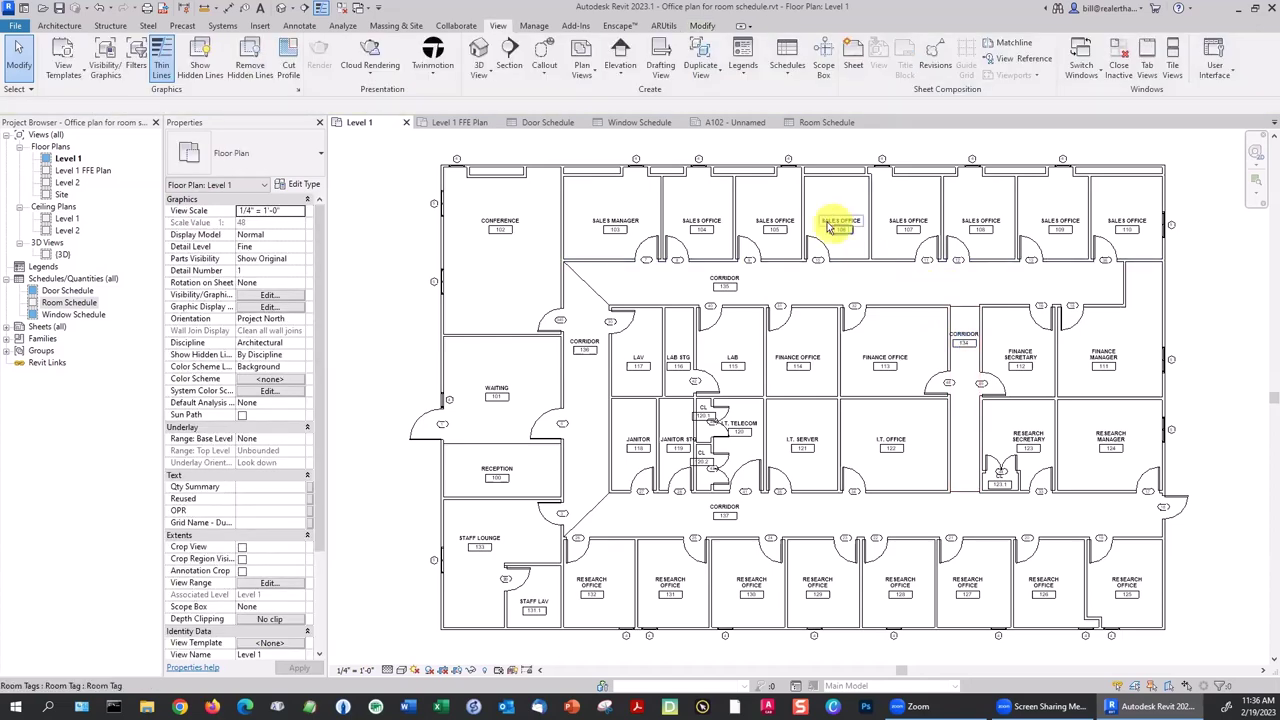
Back in the Room Schedule, set corridor room 134's Department to SHARED.
left_click(813, 124)
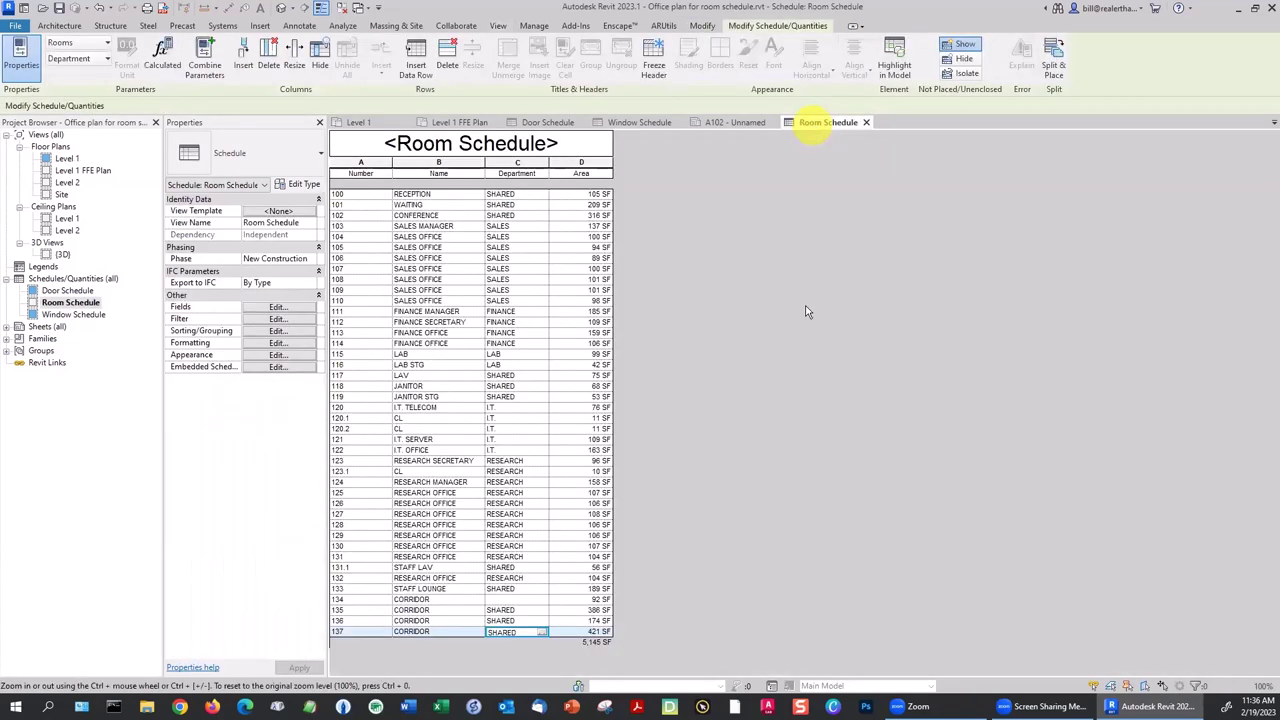
left_click(533, 600)
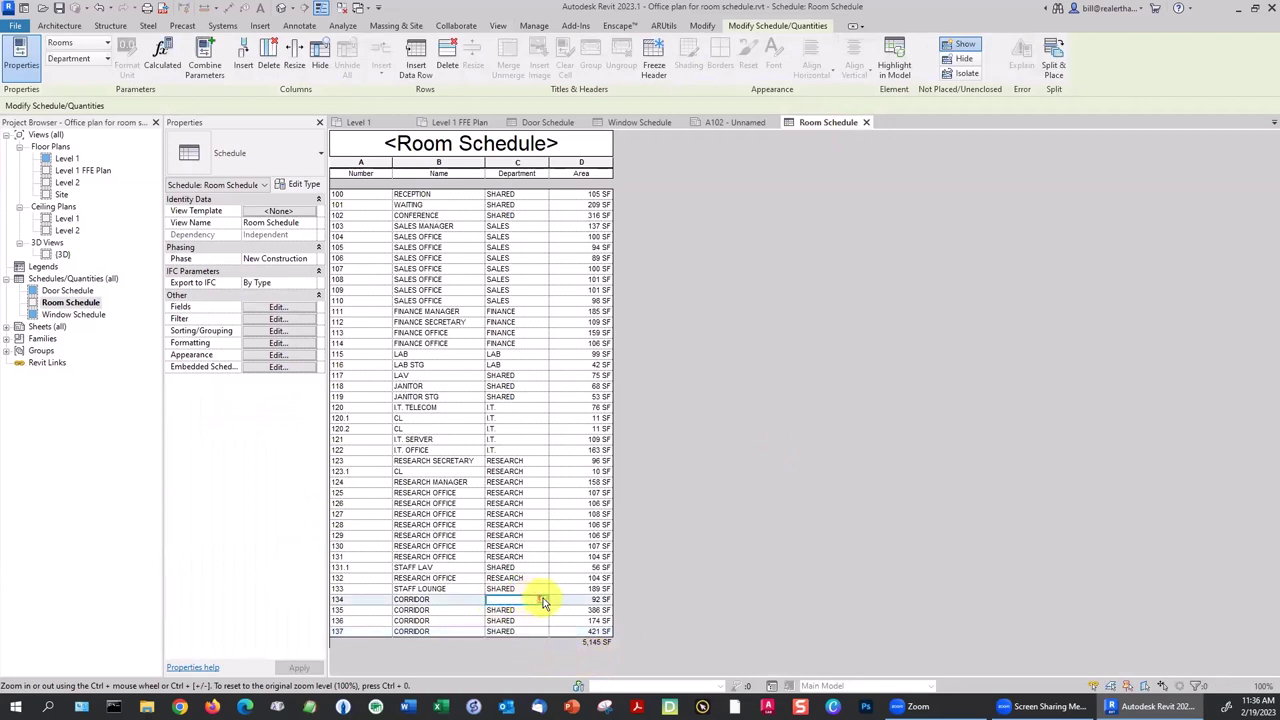
left_click(541, 599)
left_click(512, 656)
Sort the Room Schedule by Department first, then by Number.
left_click(277, 332)
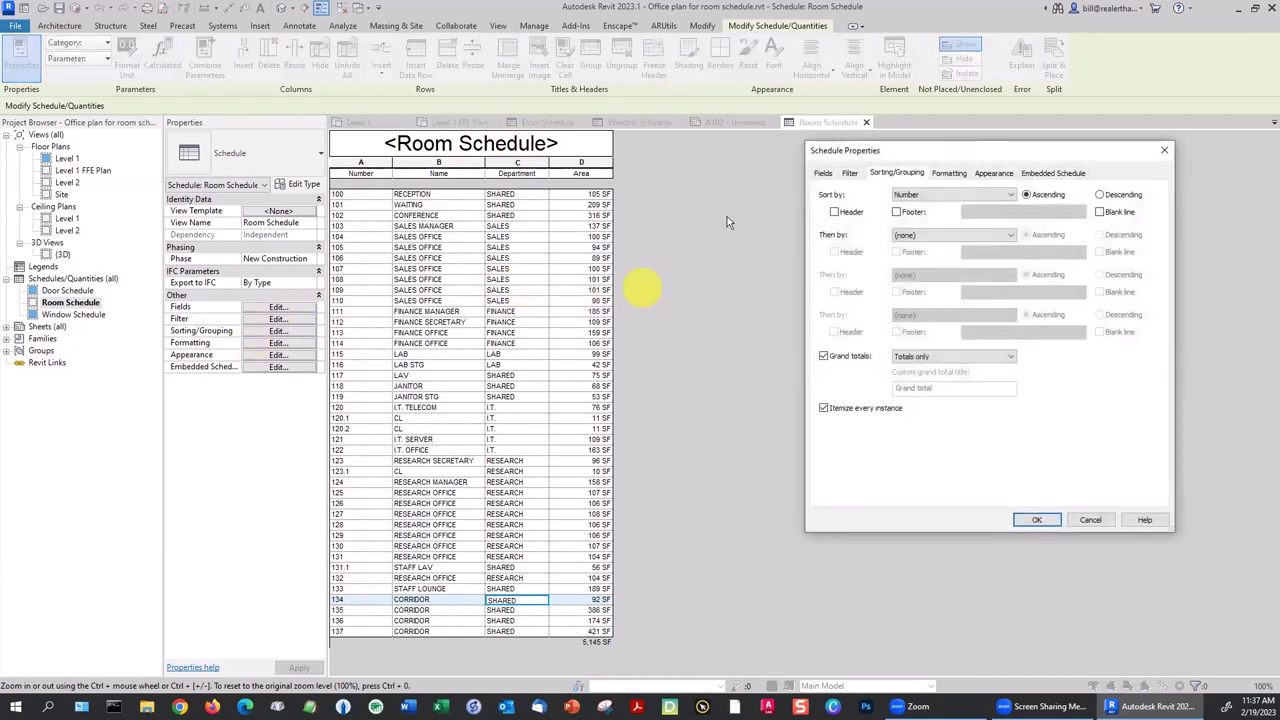
left_click(1010, 195)
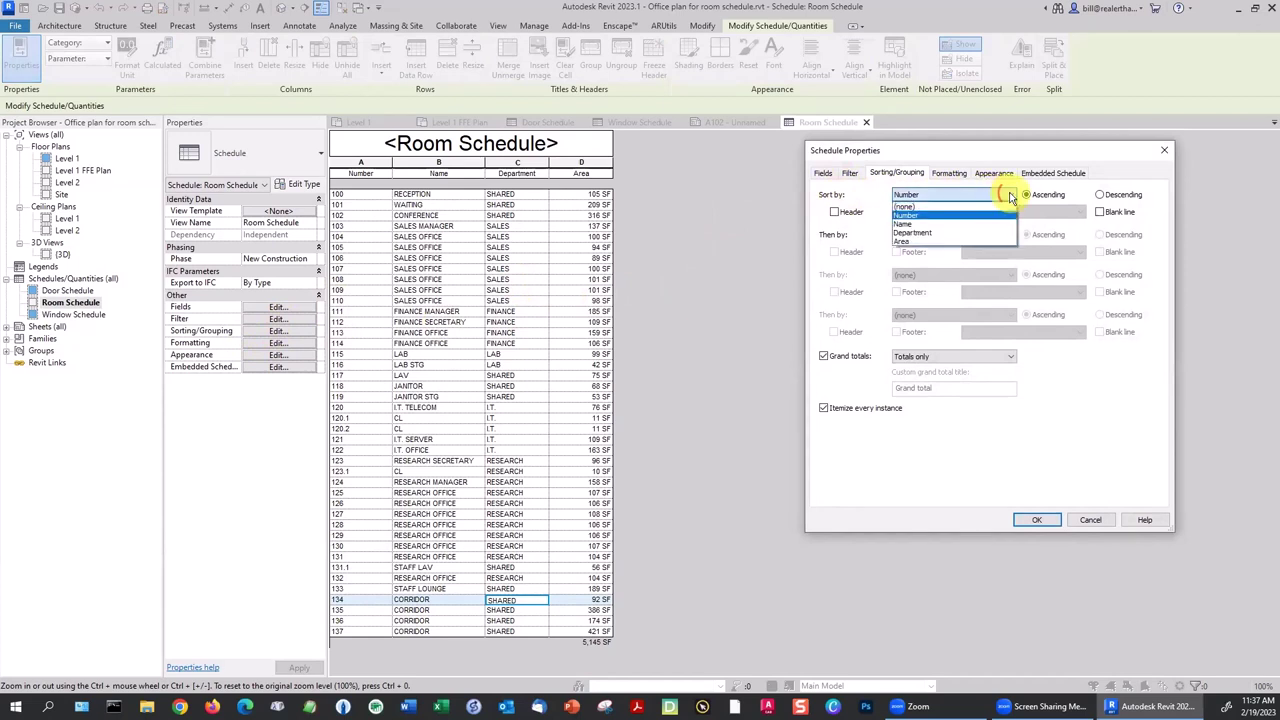
left_click(910, 233)
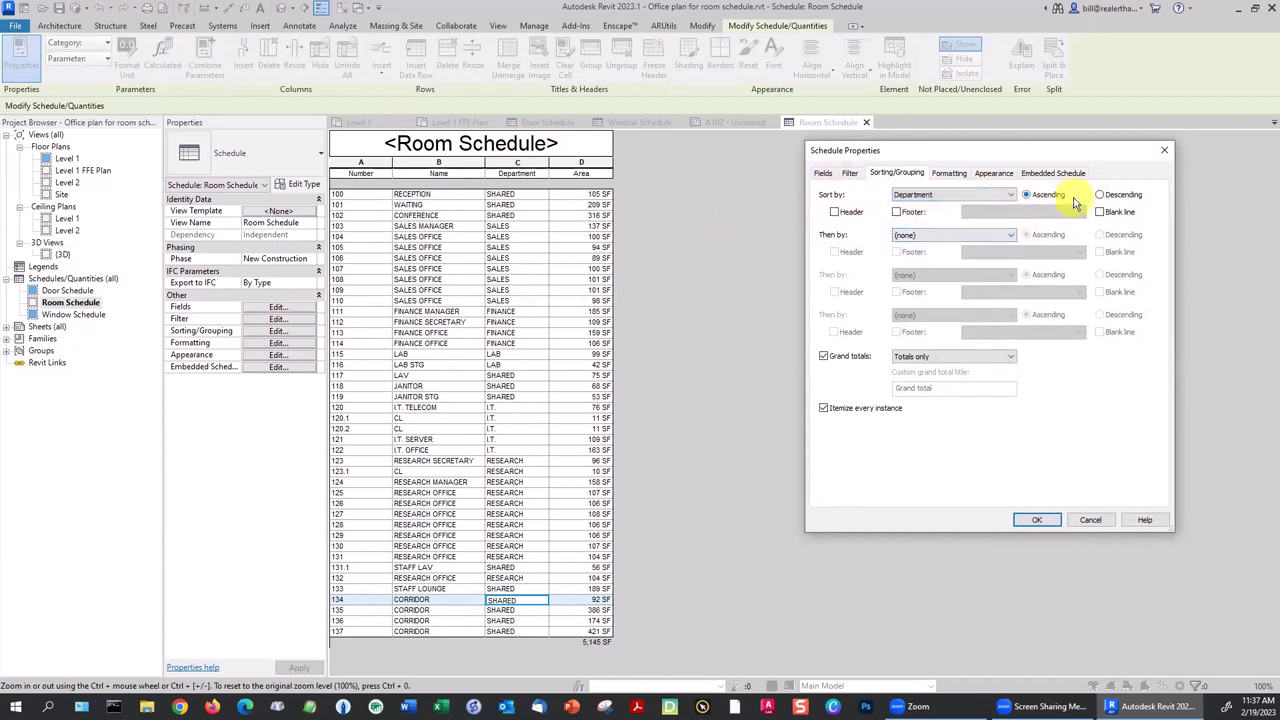
left_click(991, 236)
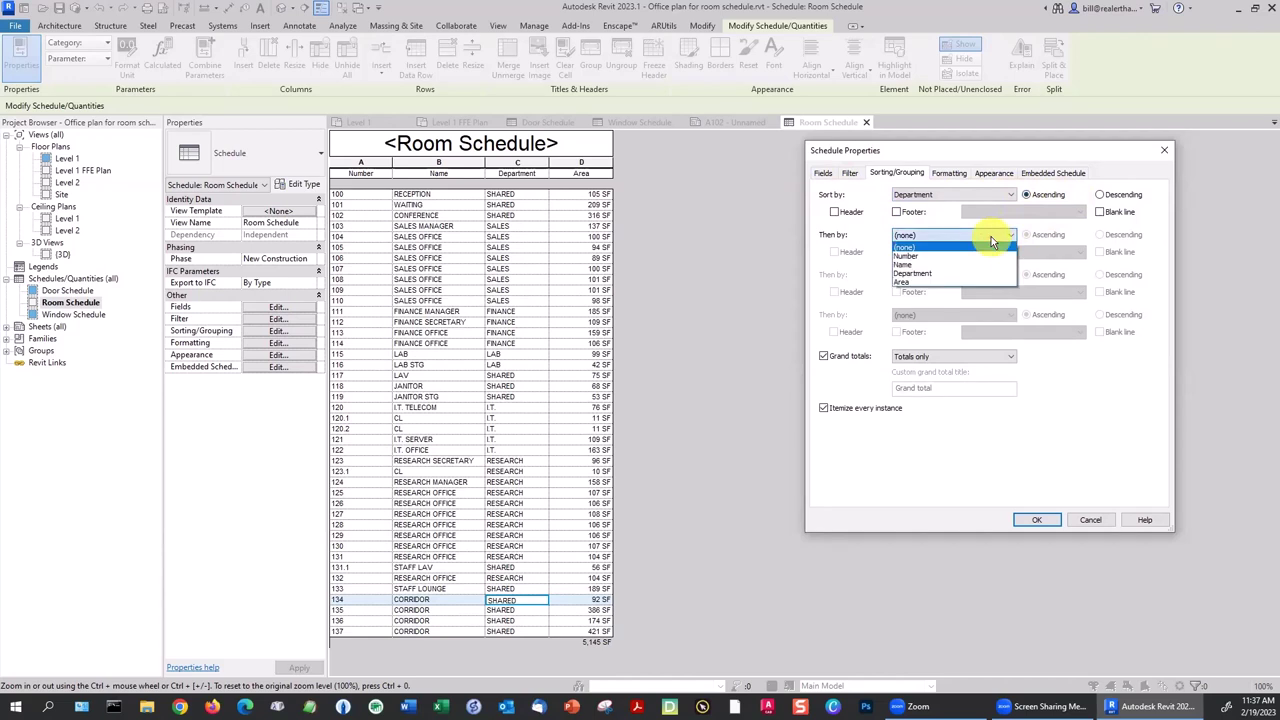
left_click(912, 256)
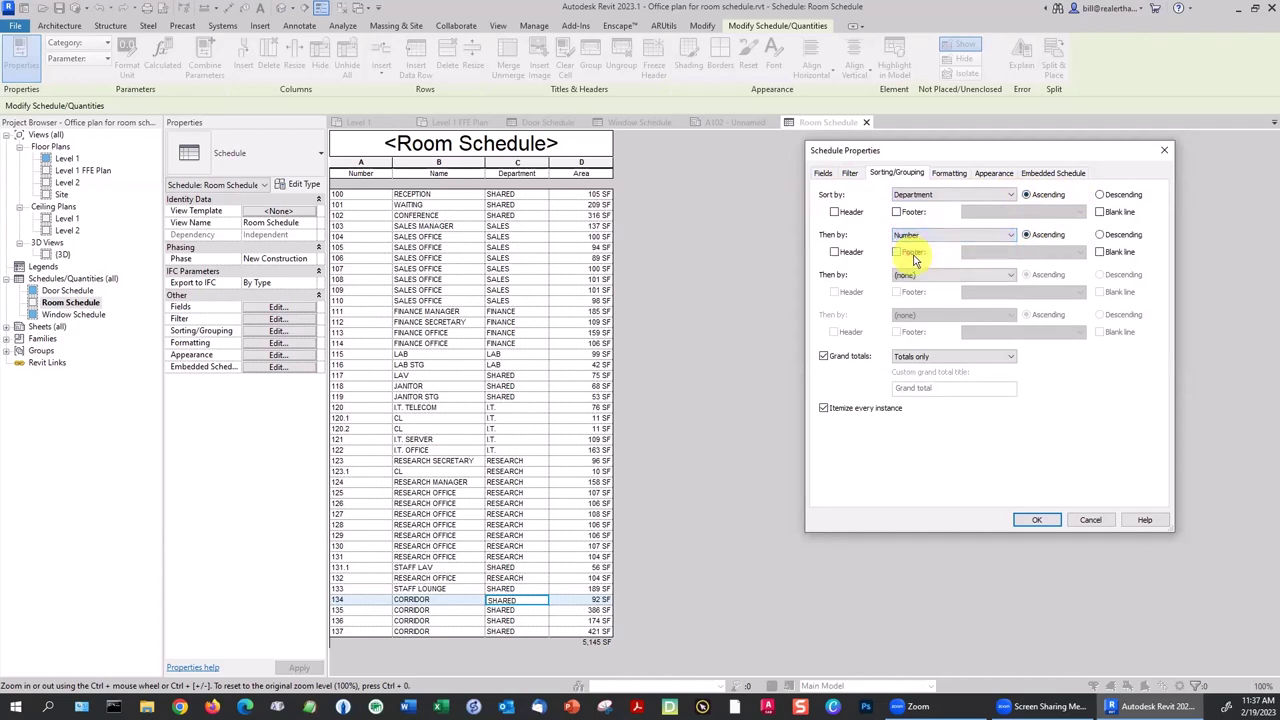
left_click(1035, 520)
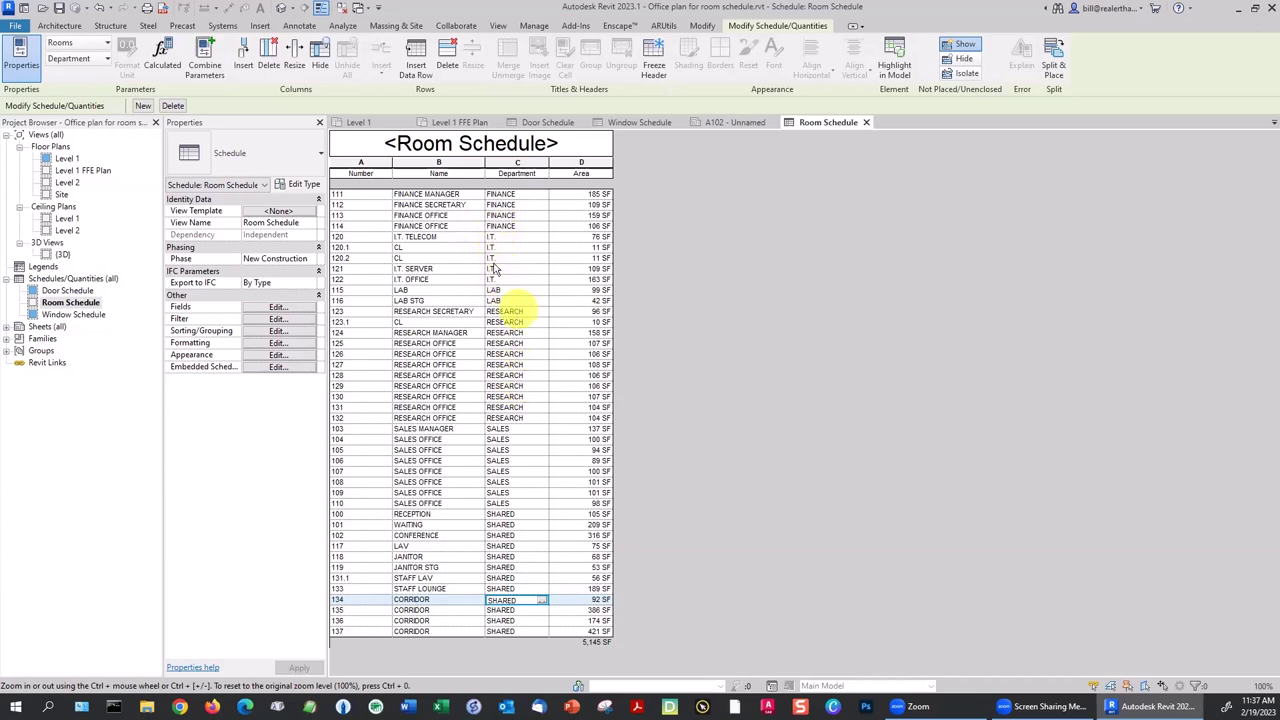
Add a blank line between the department groups (FINANCE, I.T., LAB, RESEARCH, SALES, SHARED).
left_click(277, 331)
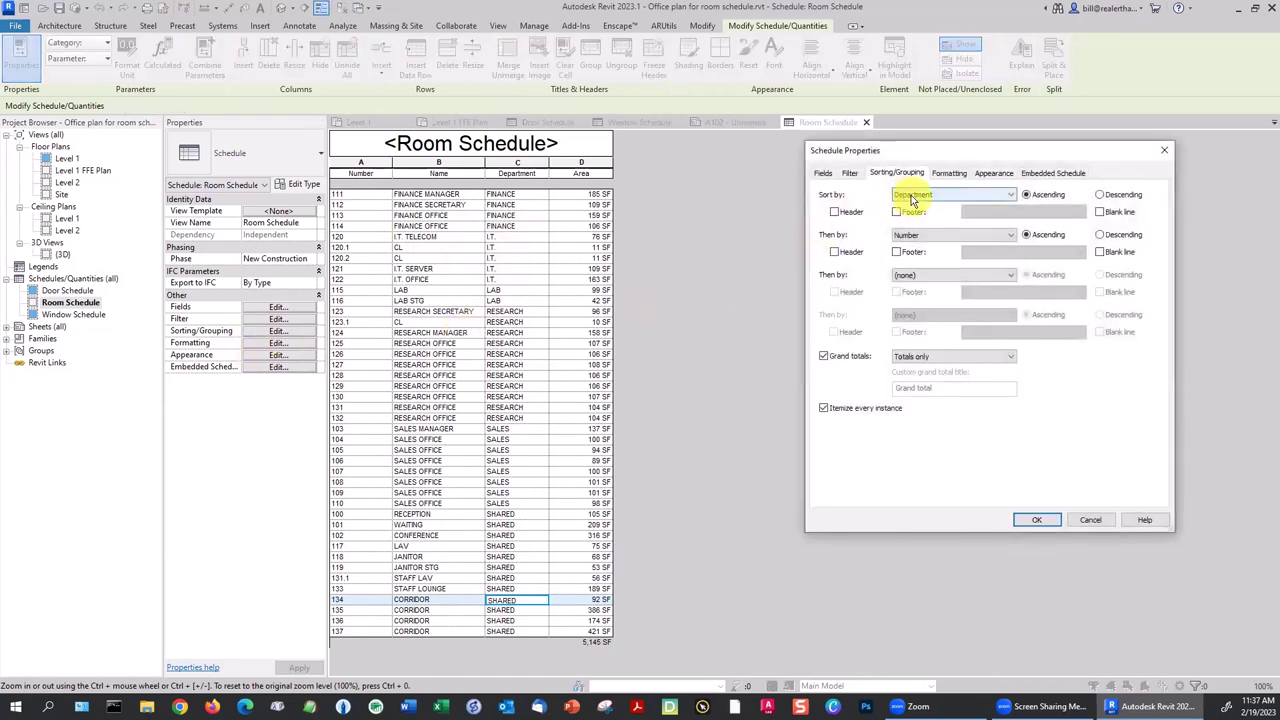
left_click(928, 196)
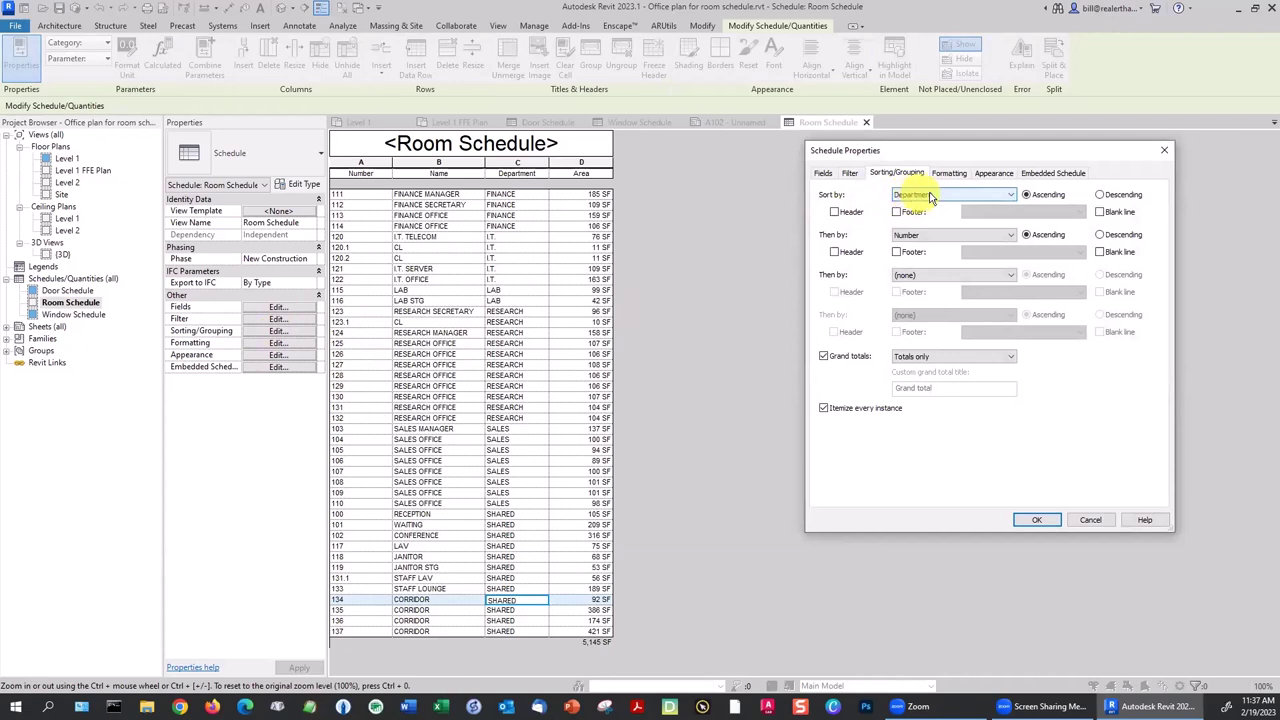
left_click(1100, 213)
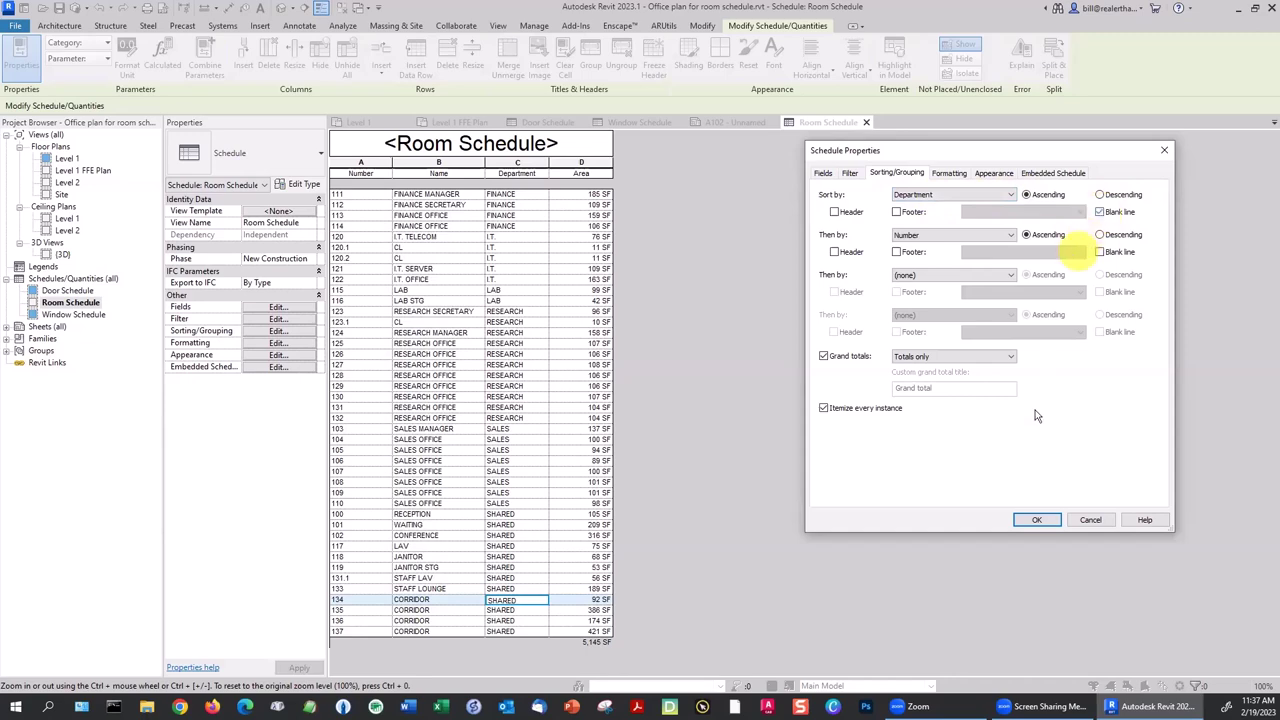
left_click(1032, 519)
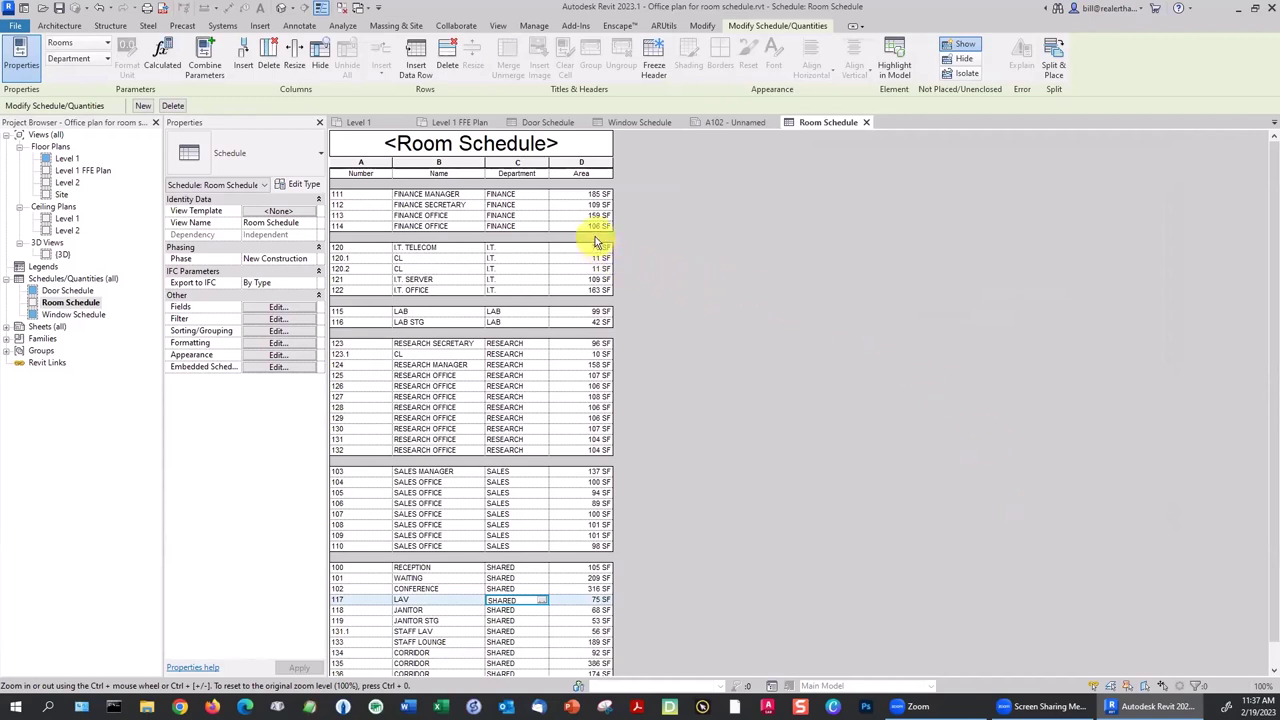
scroll(680, 272, "down", 1)
scroll(680, 272, "up", 1)
left_click(277, 331)
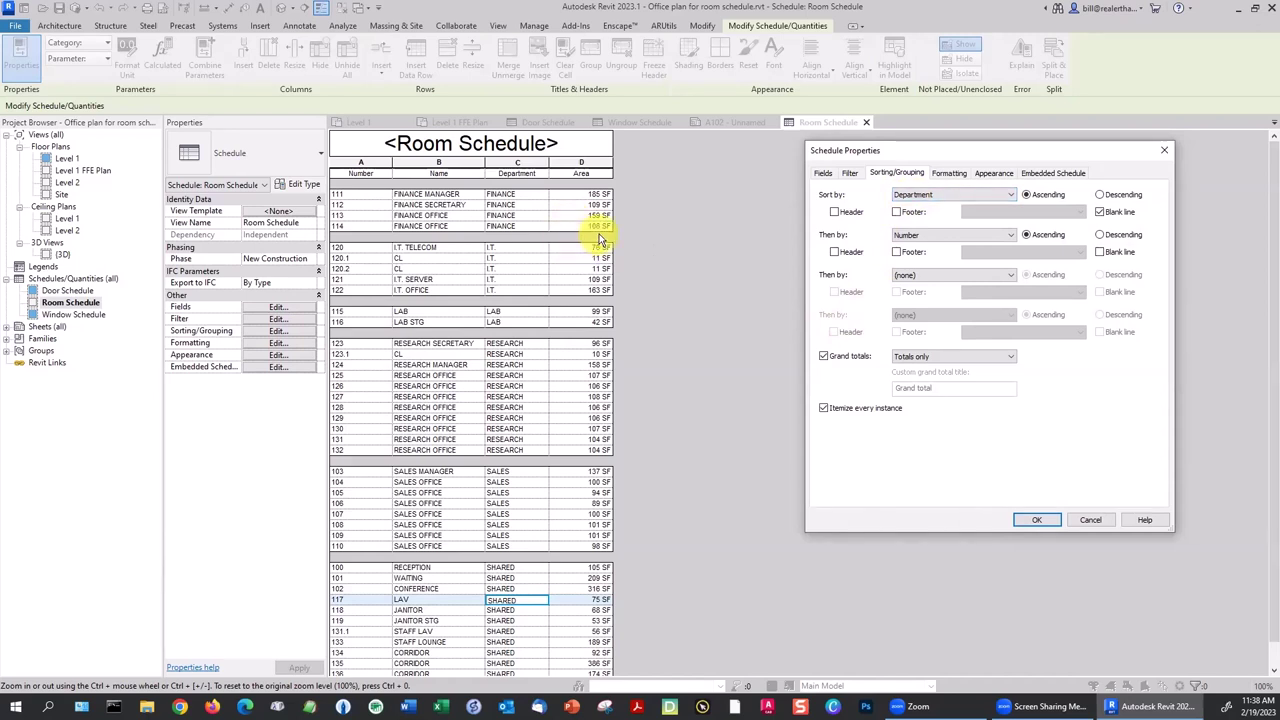
Add a totals-only Department footer, giving area subtotals like FINANCE 558 SF and RESEARCH 1,112 SF.
left_click(896, 212)
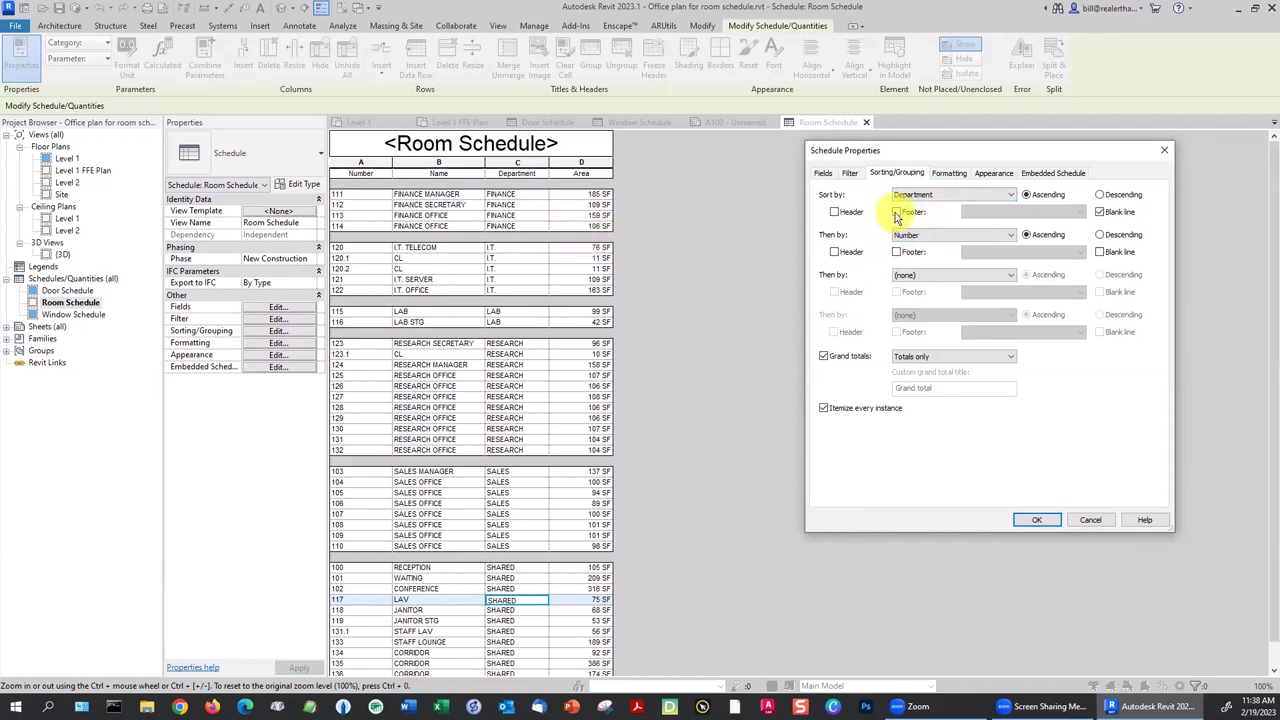
left_click(993, 215)
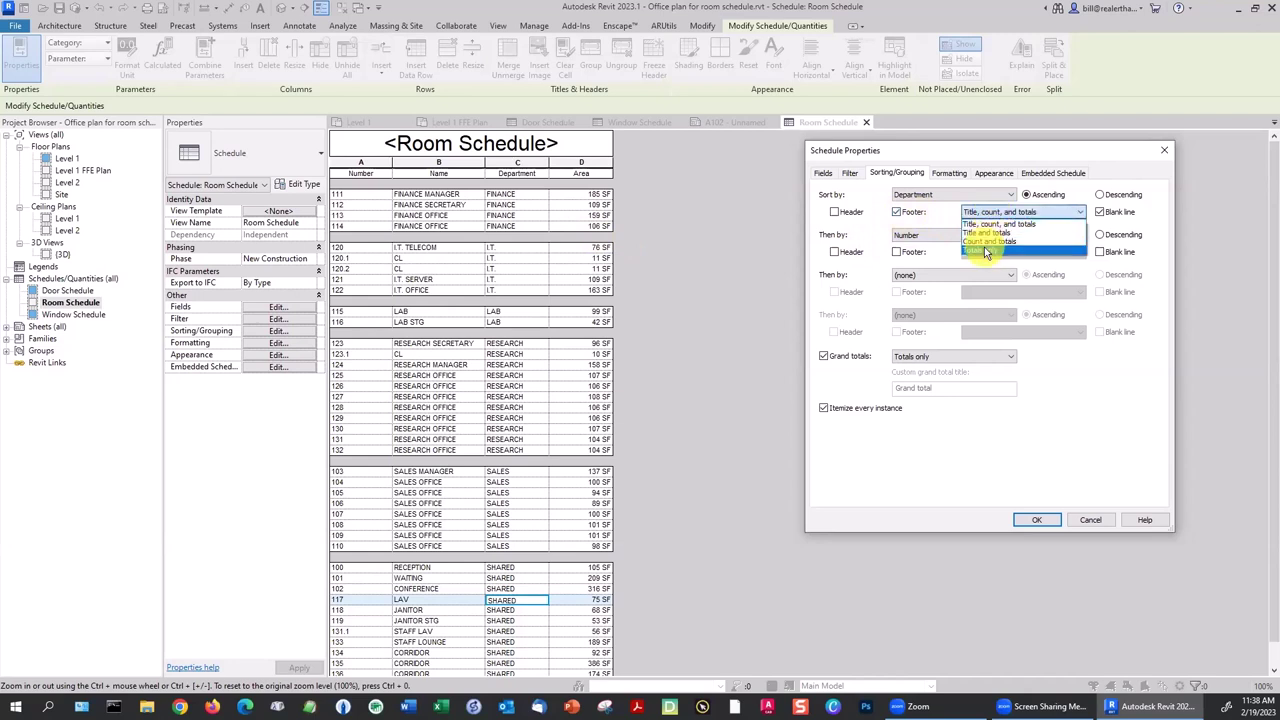
left_click(984, 250)
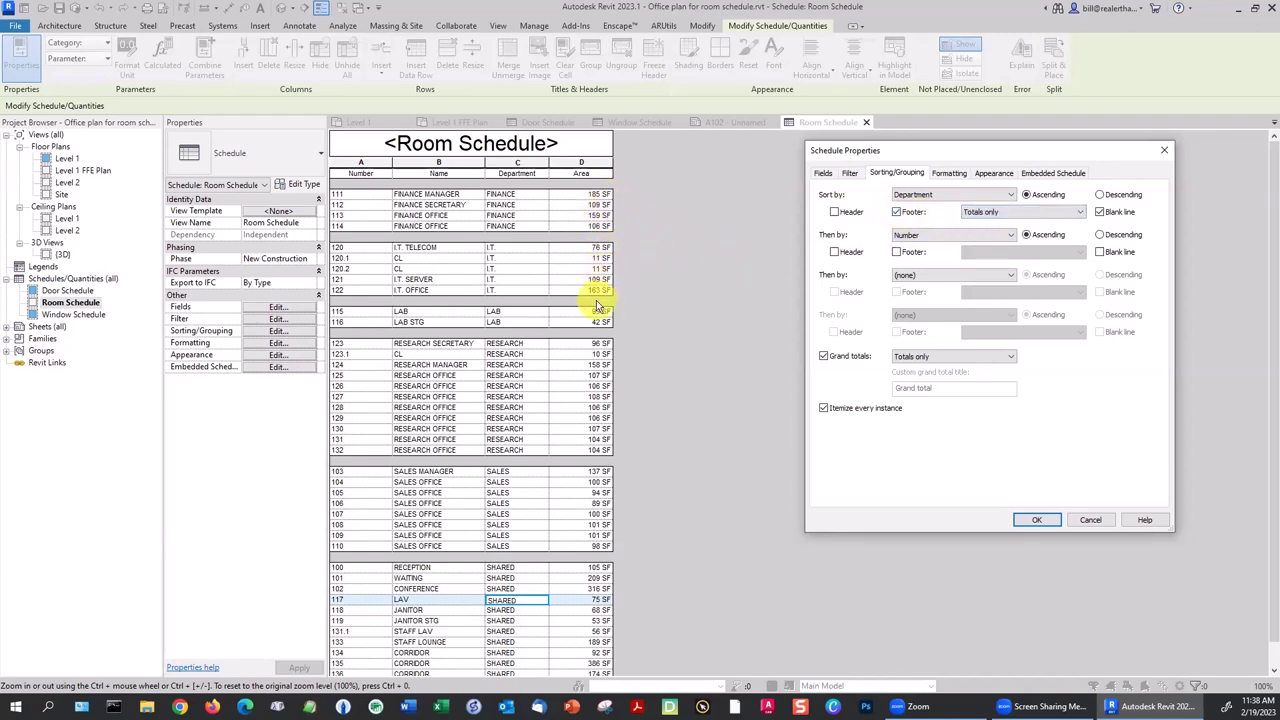
left_click(1023, 522)
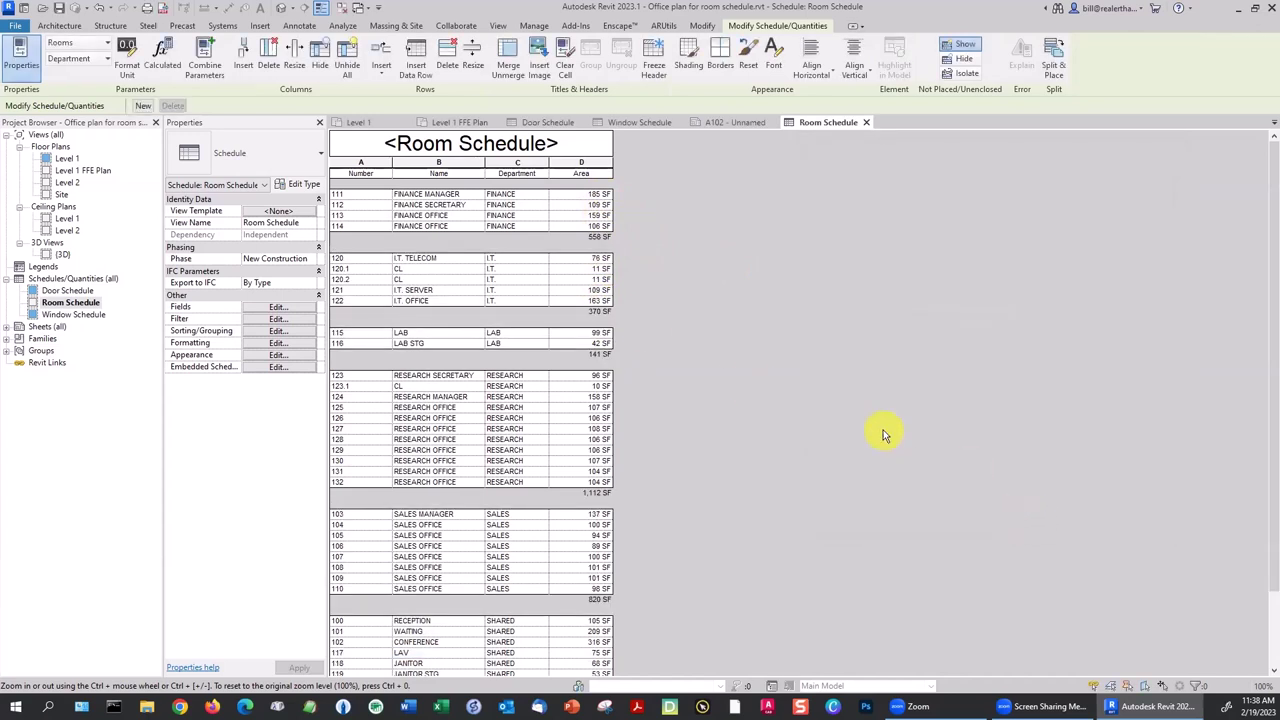
scroll(800, 405, "down", 3)
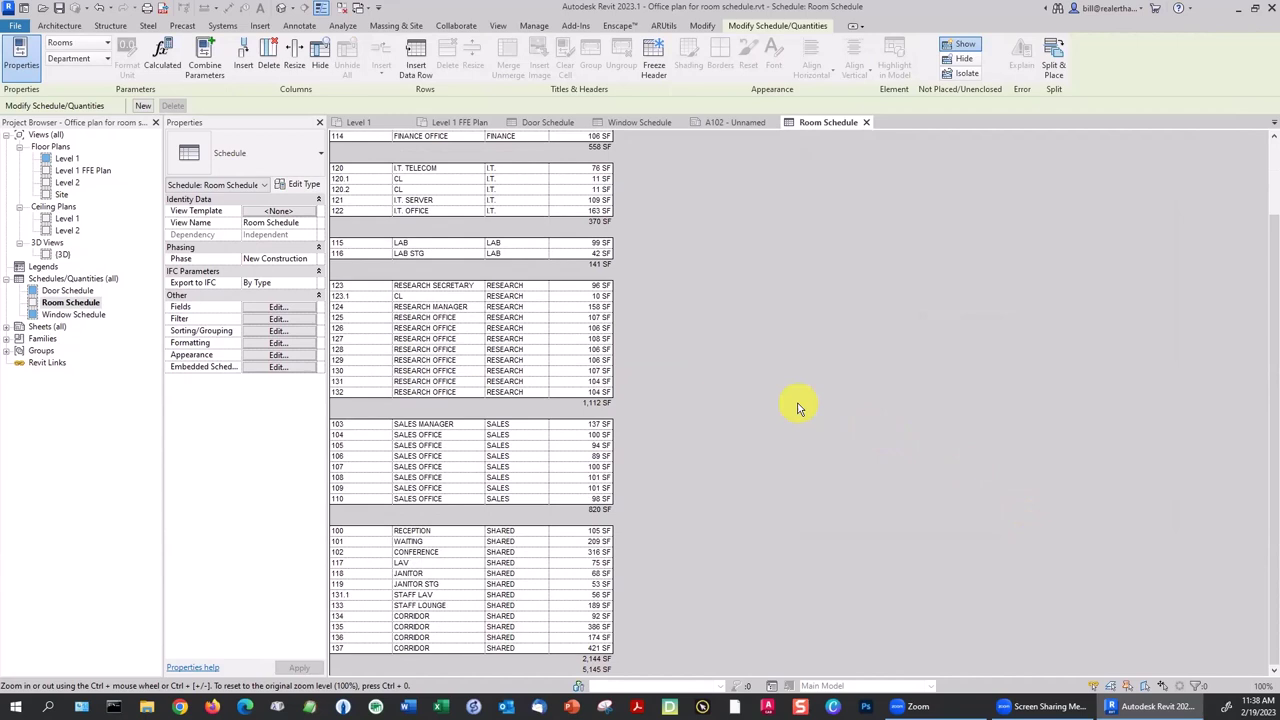
scroll(800, 408, "up", 3)
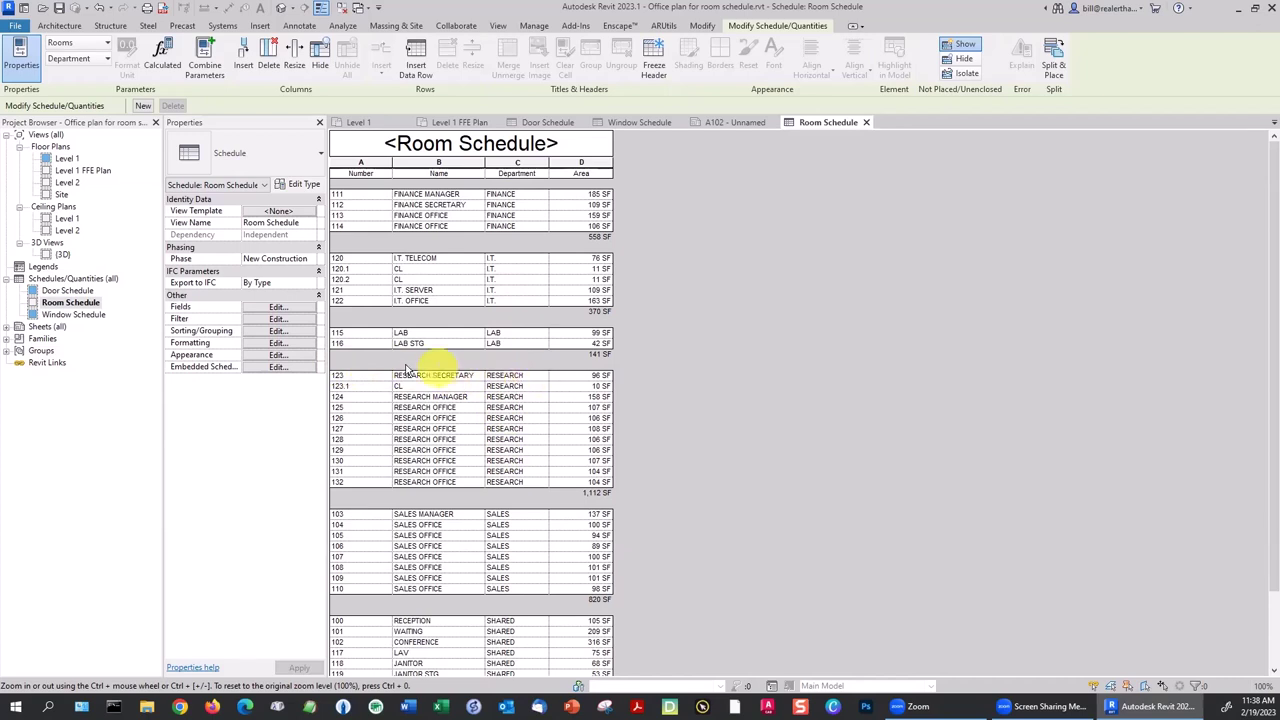
left_click(278, 331)
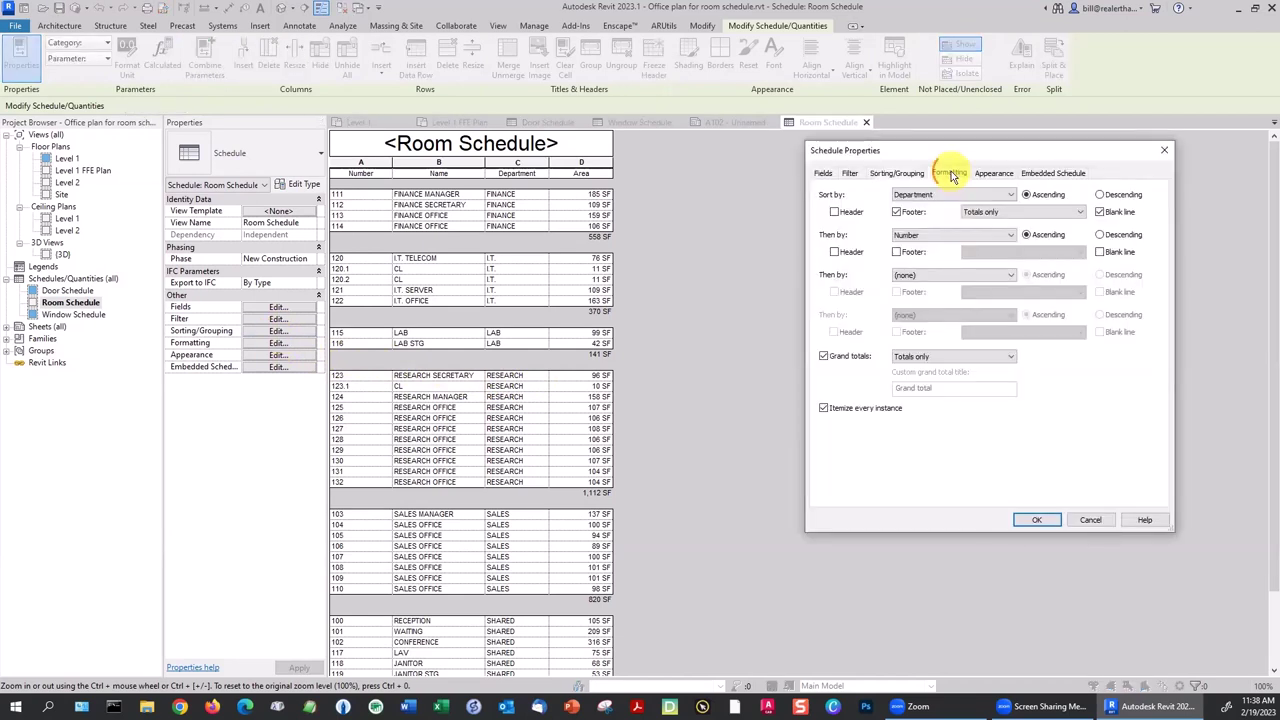
Mark the Department field as hidden so only Number, Name and Area columns remain.
left_click(950, 173)
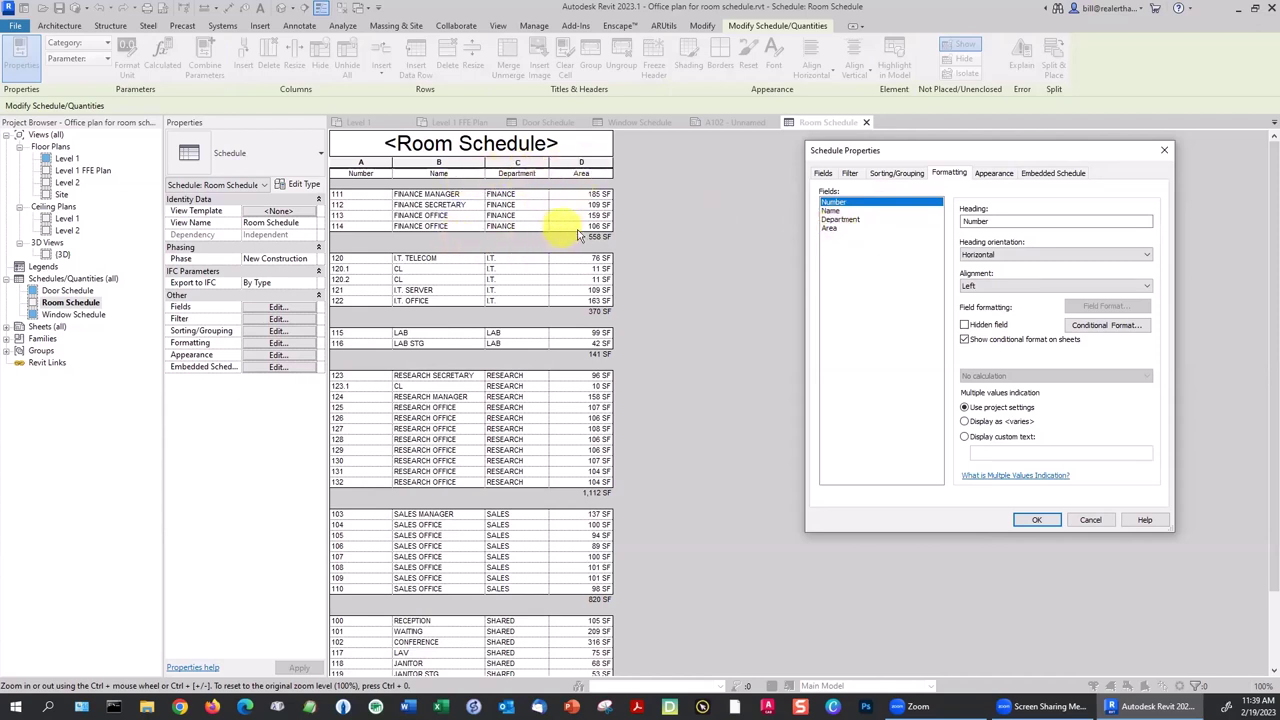
left_click(833, 219)
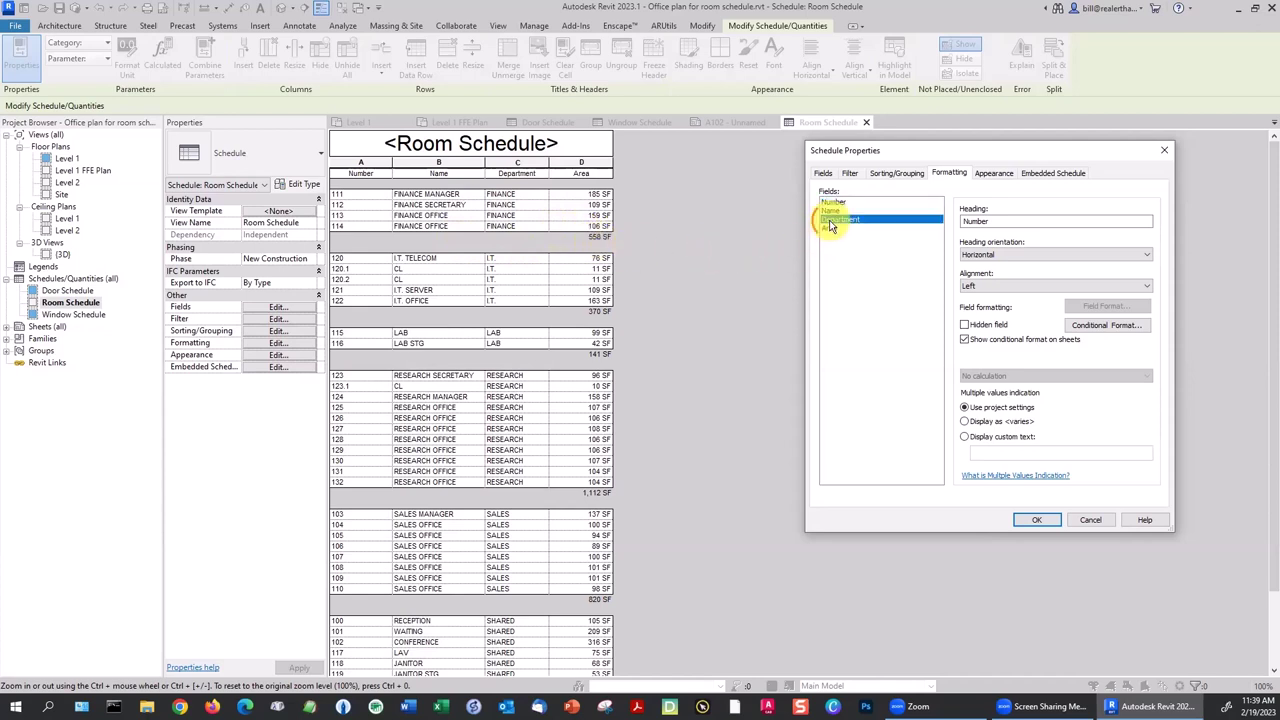
left_click(965, 326)
left_click(1030, 520)
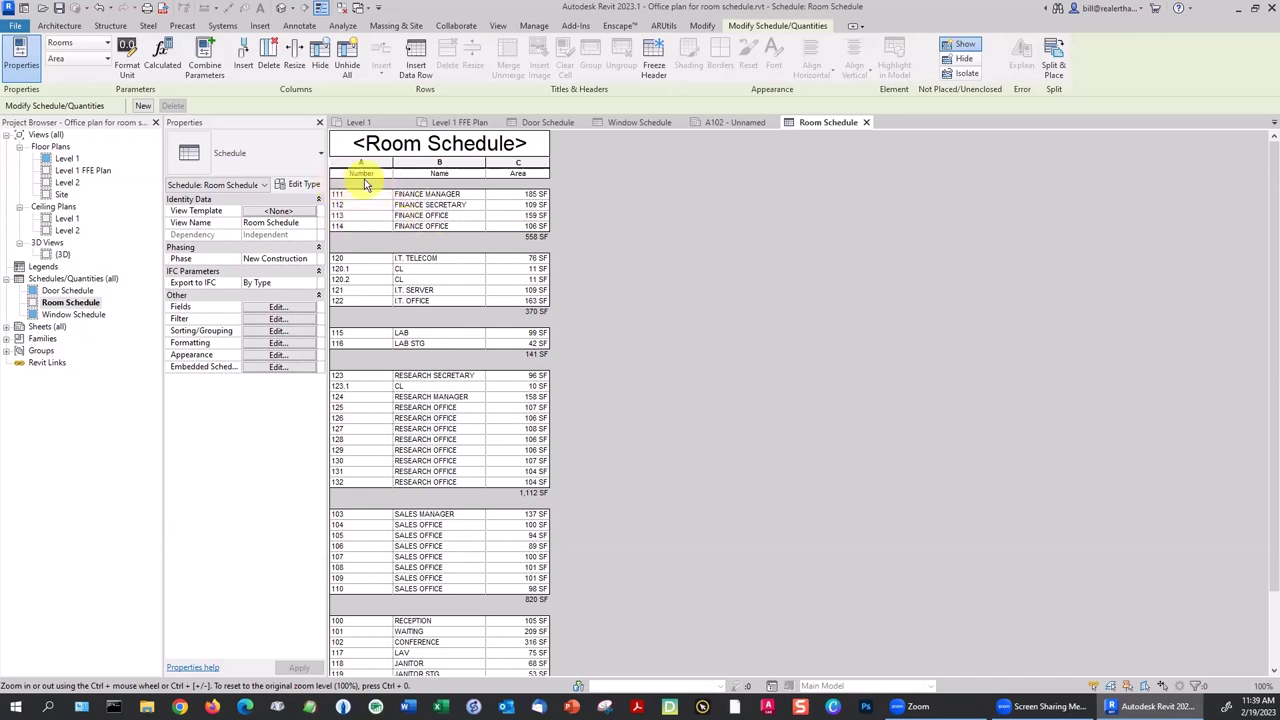
Turn on a Department header so each group's name appears above its rooms.
left_click(278, 343)
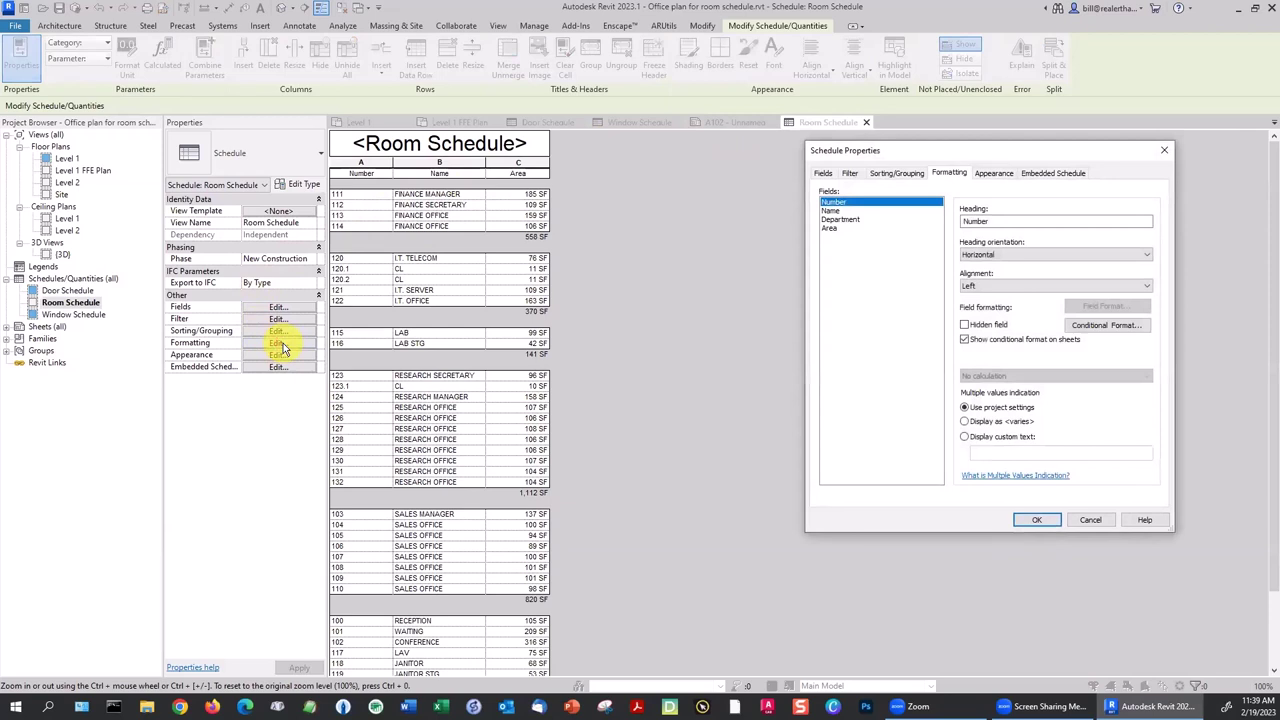
left_click(896, 172)
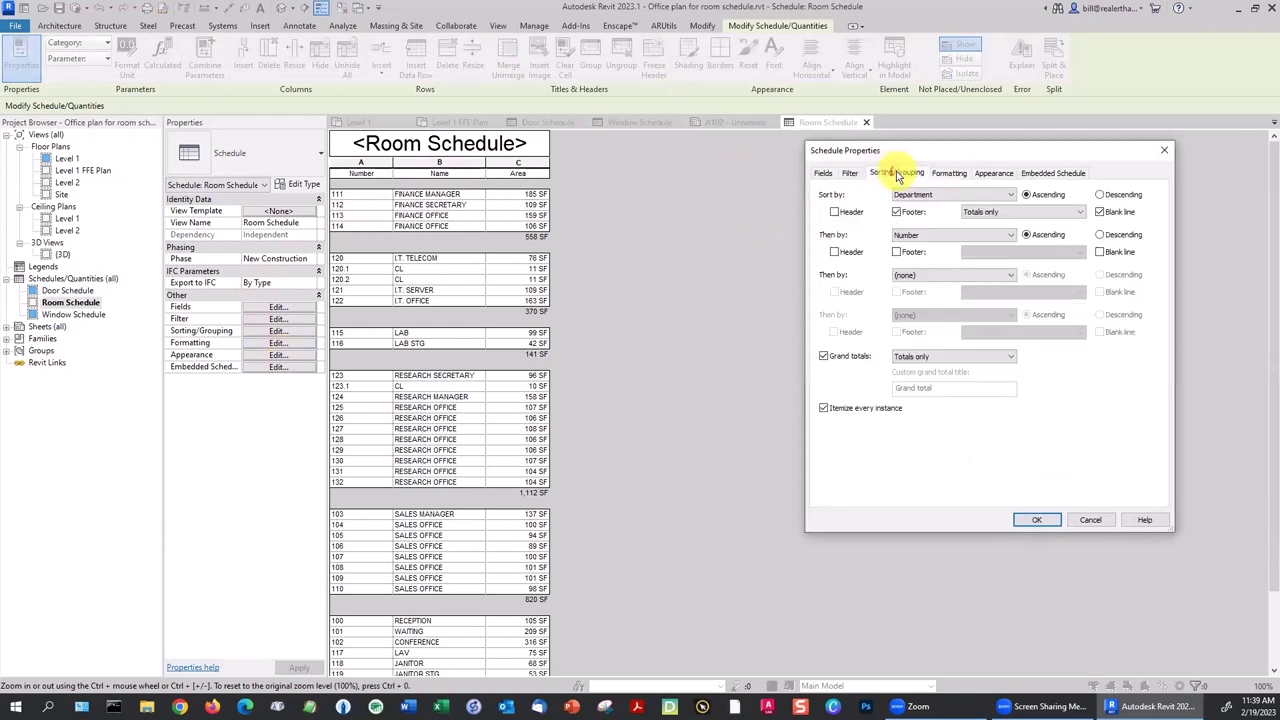
left_click(834, 212)
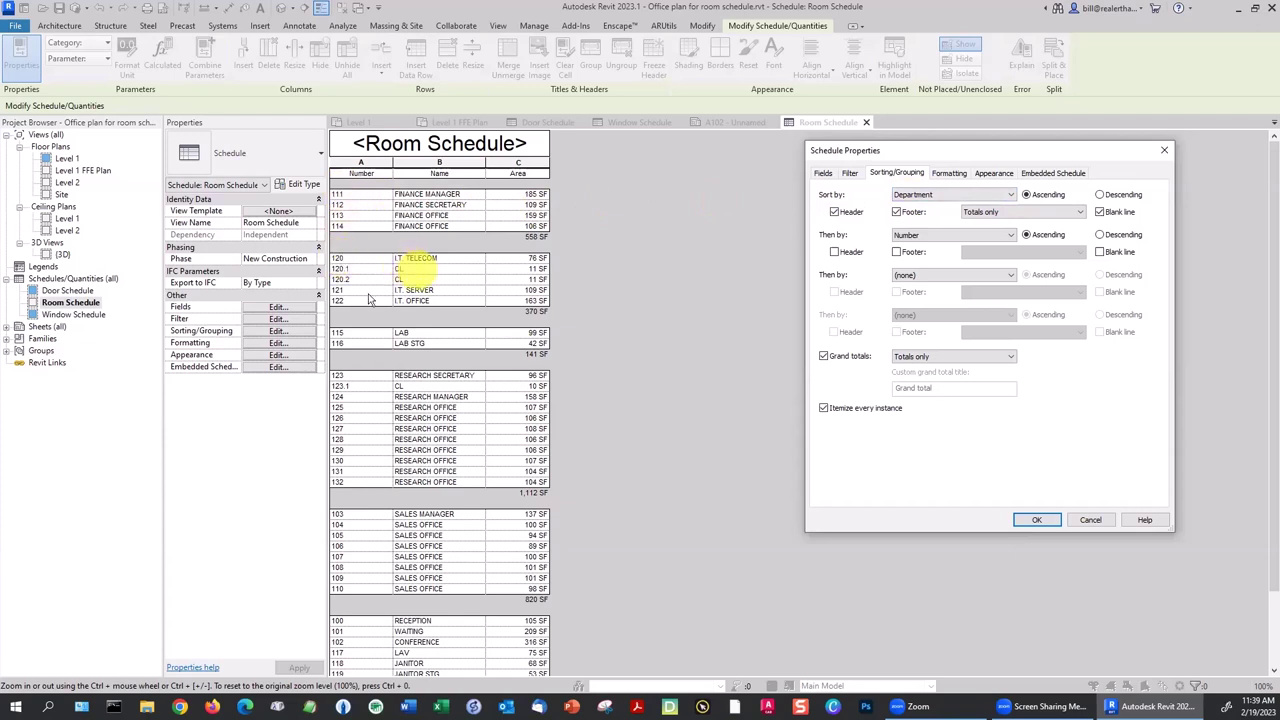
left_click(1033, 519)
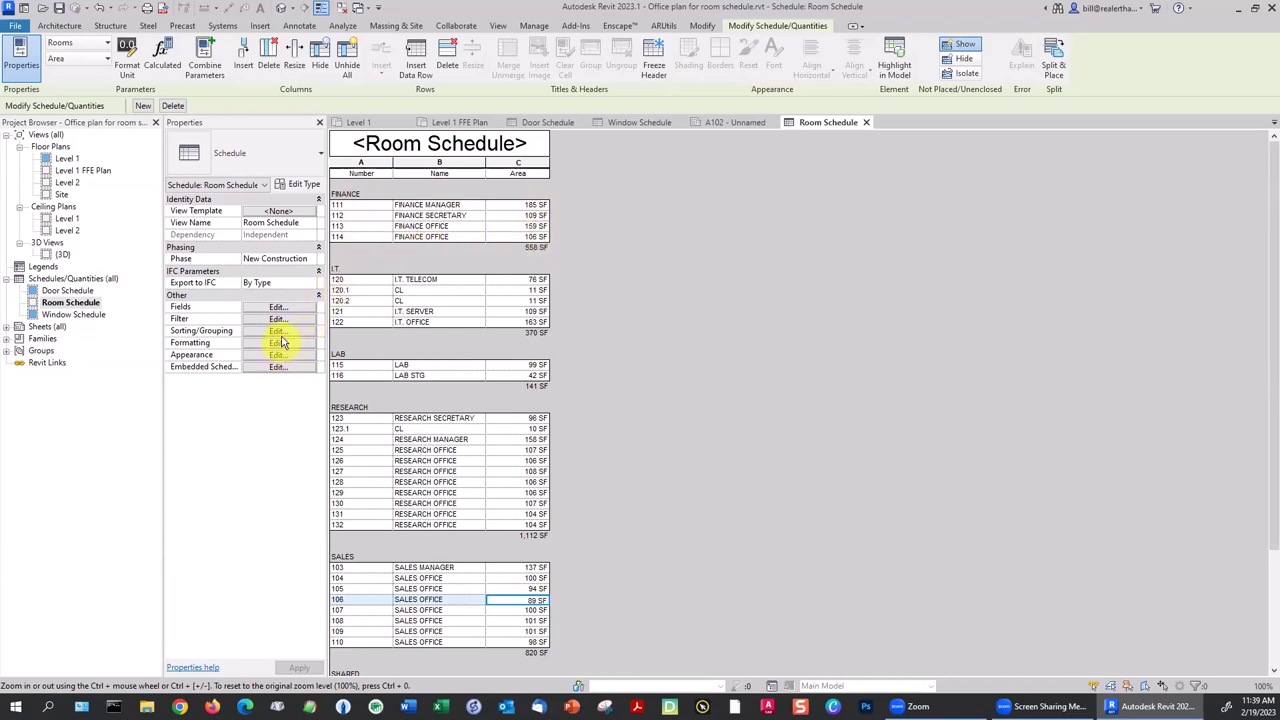
Remove the blank lines between department groups and check the 5,145 SF grand total.
left_click(278, 330)
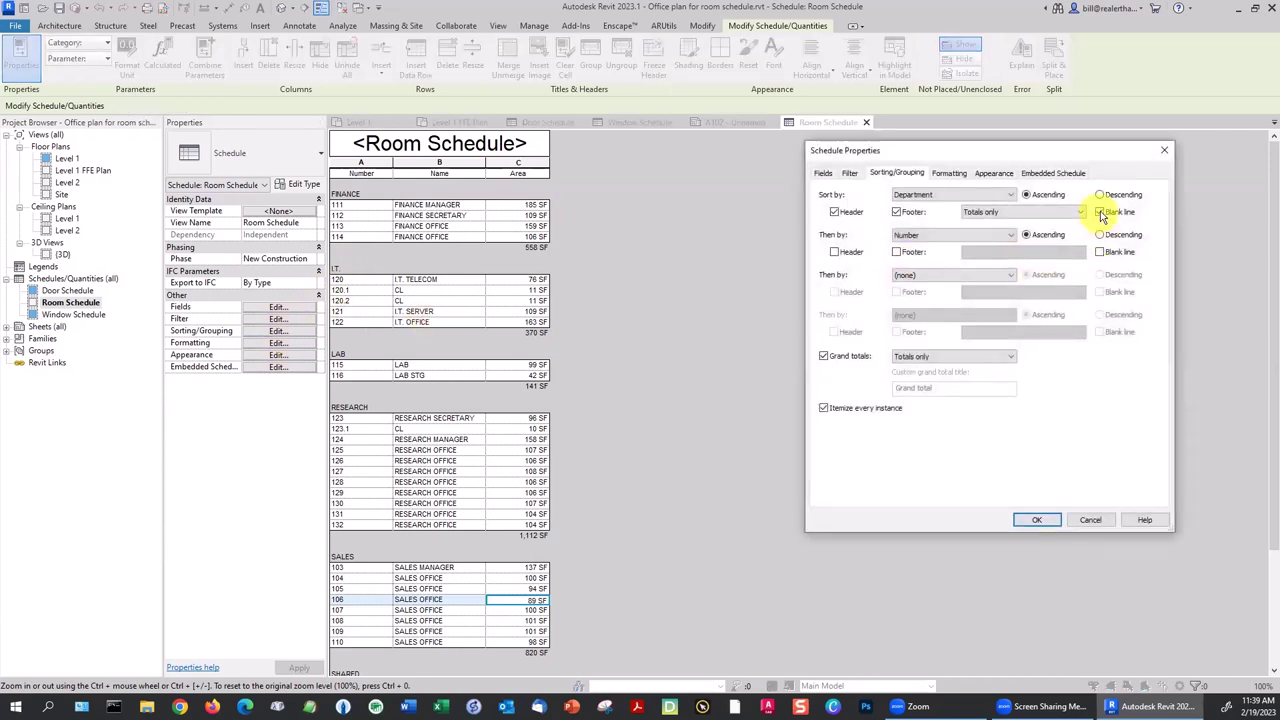
left_click(1045, 522)
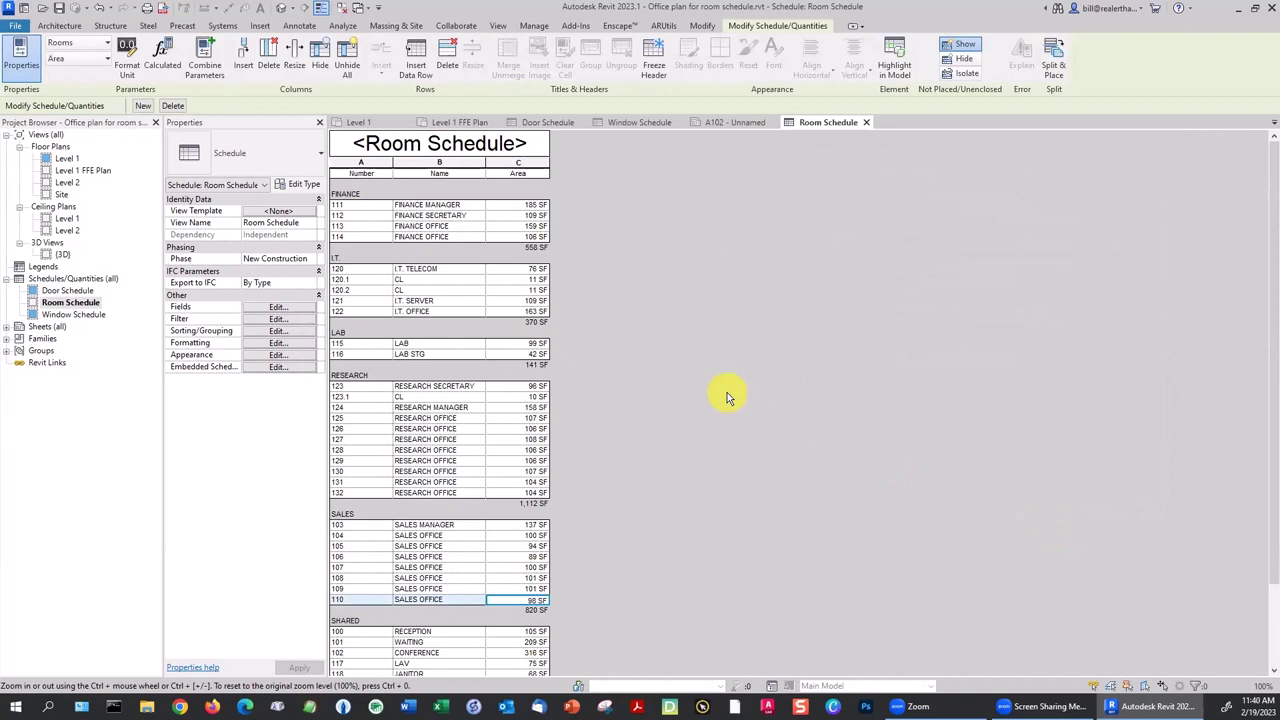
scroll(727, 397, "down", 3)
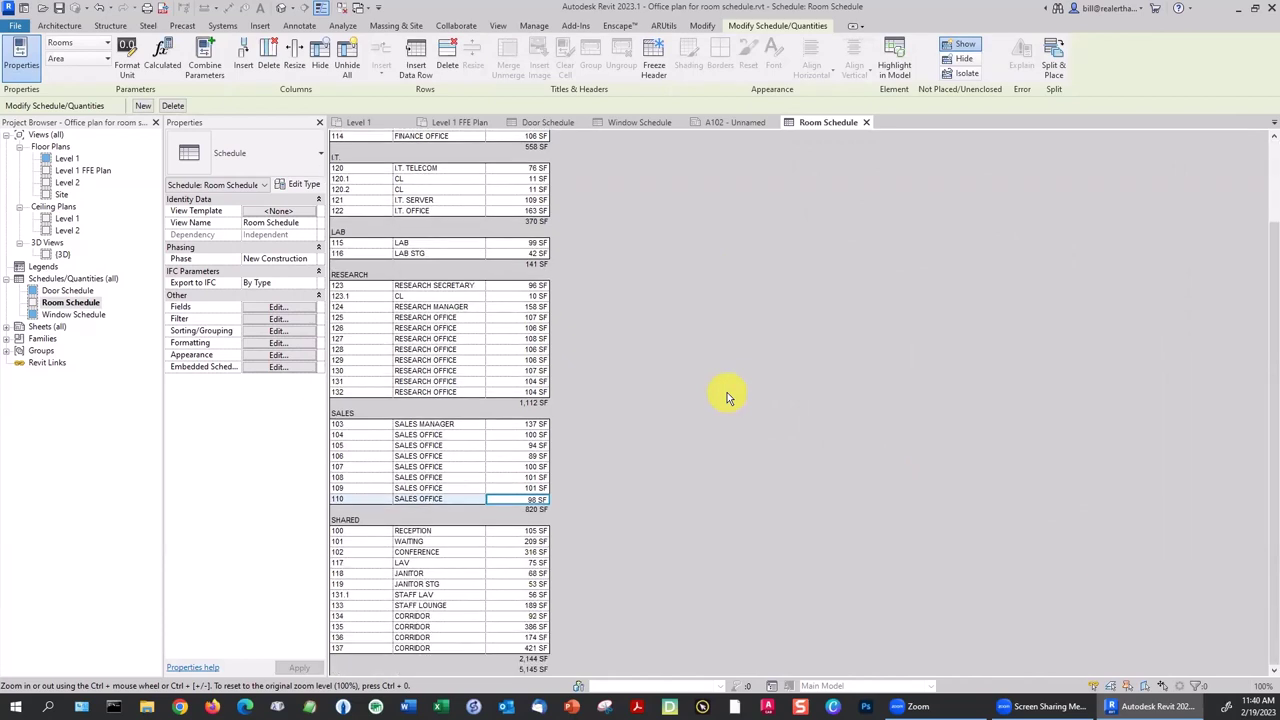
scroll(529, 243, "up", 3)
scroll(586, 466, "down", 3)
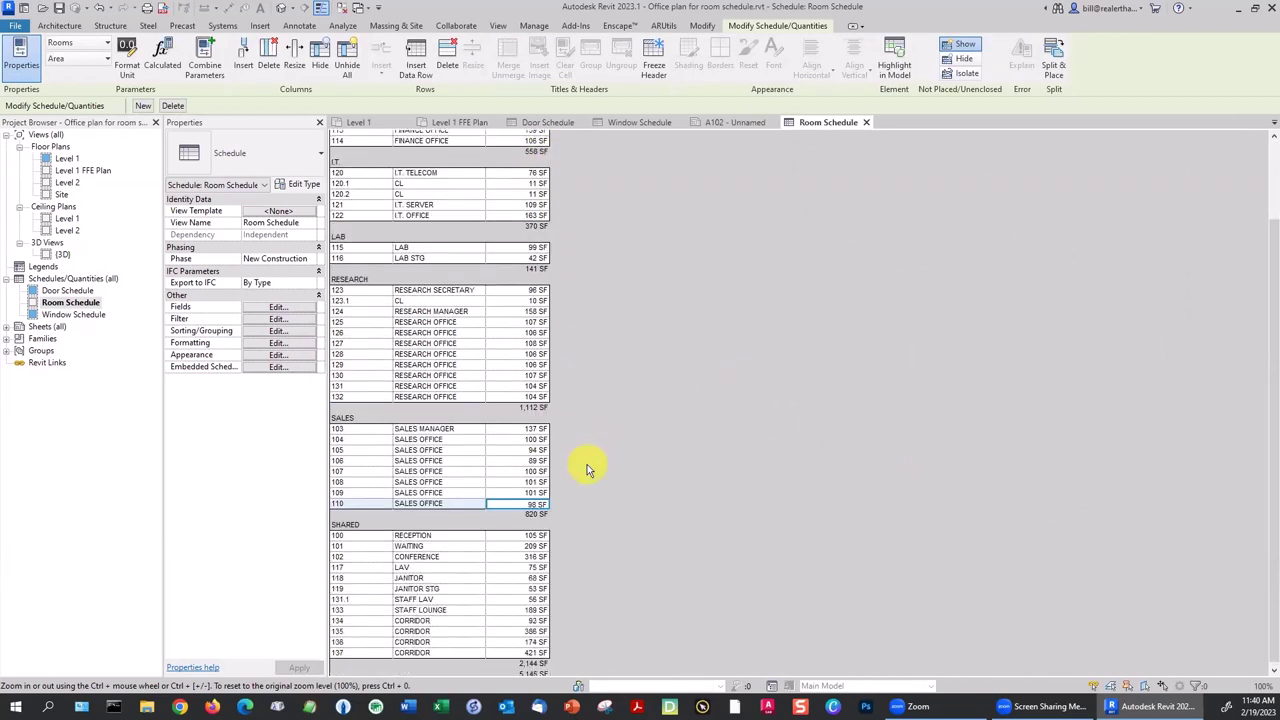
scroll(614, 500, "up", 2)
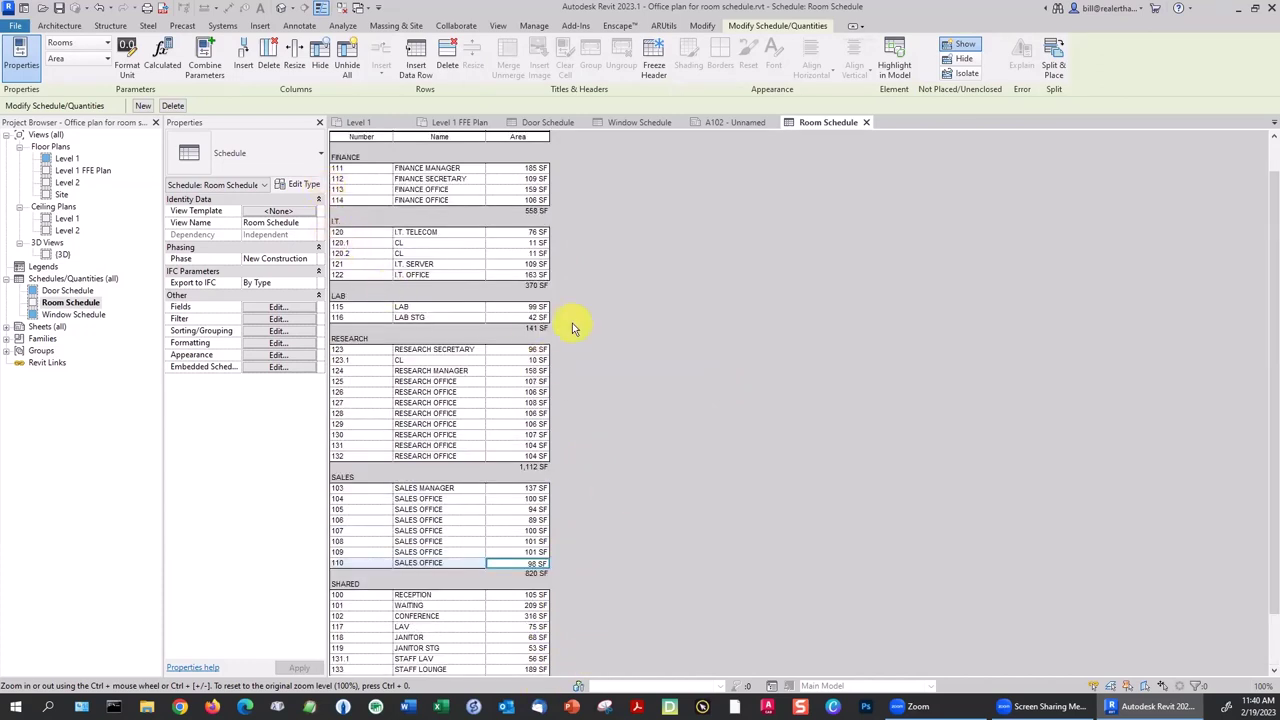
scroll(572, 323, "up", 1)
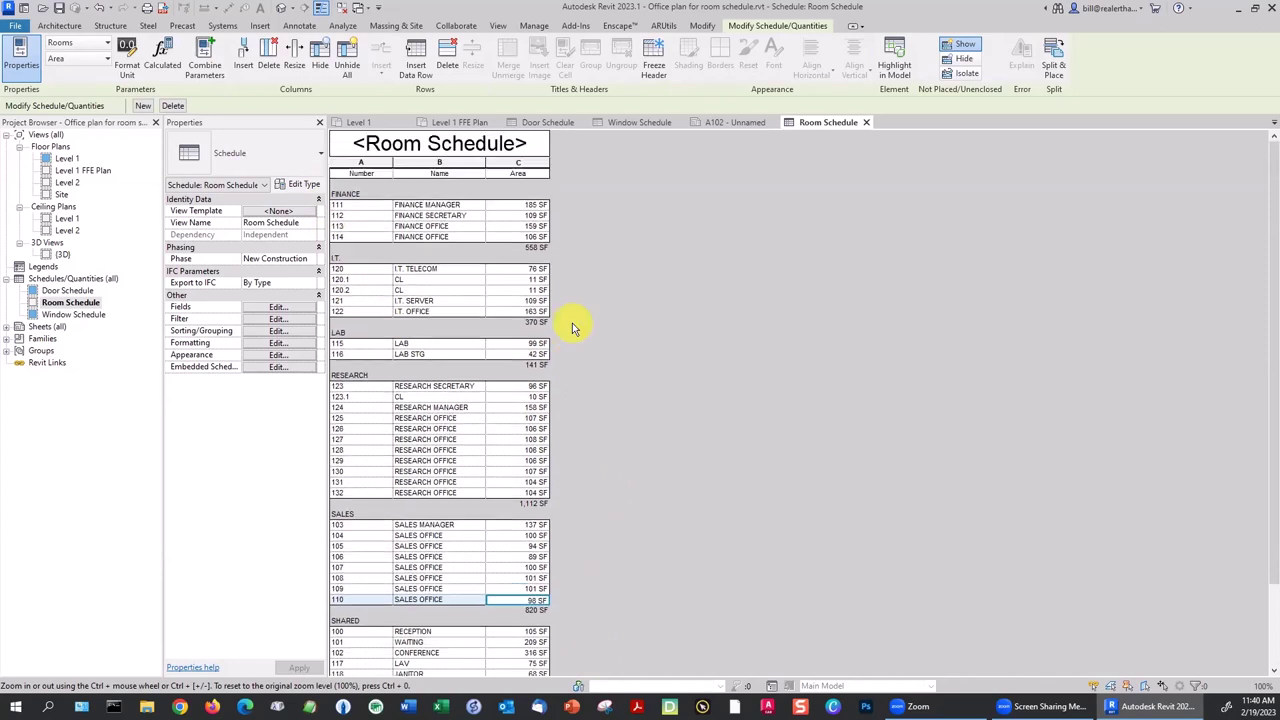
Drag the Room Schedule onto sheet A102, placing it left of the sheet border.
left_click(740, 123)
left_click(636, 432)
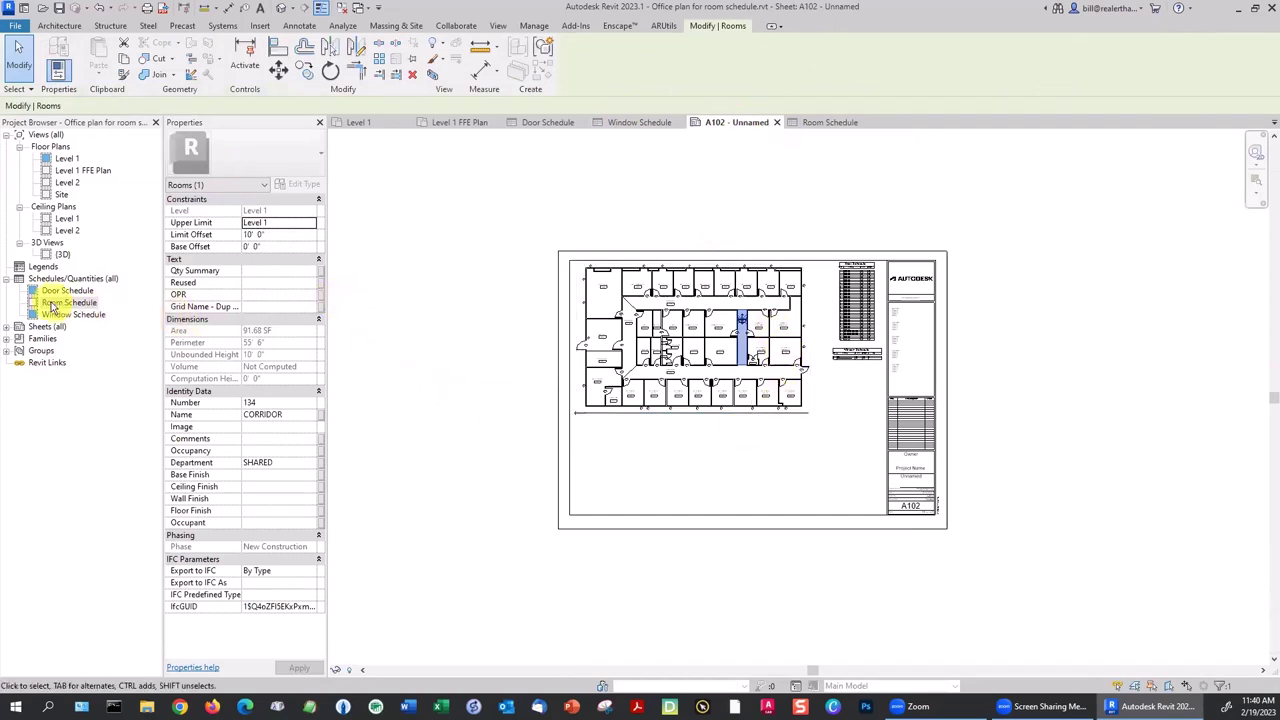
left_click_drag(52, 307, 427, 335)
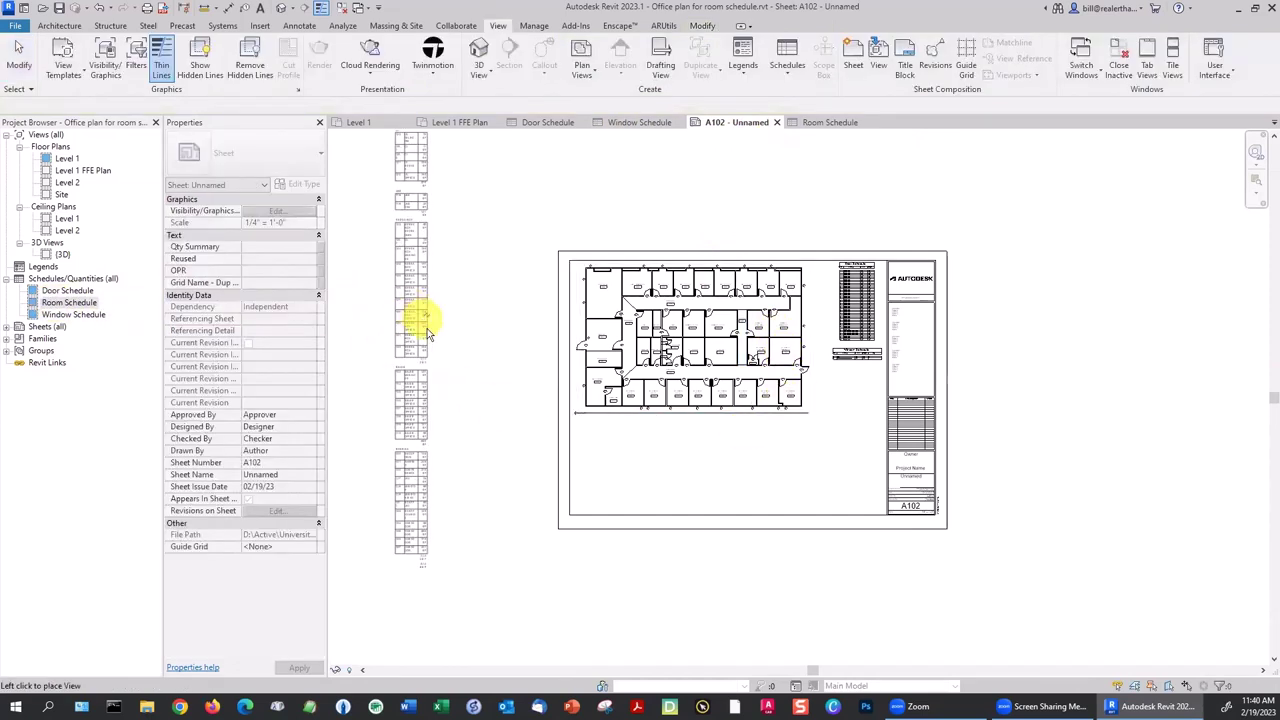
left_click(425, 300)
scroll(420, 300, "up", 5)
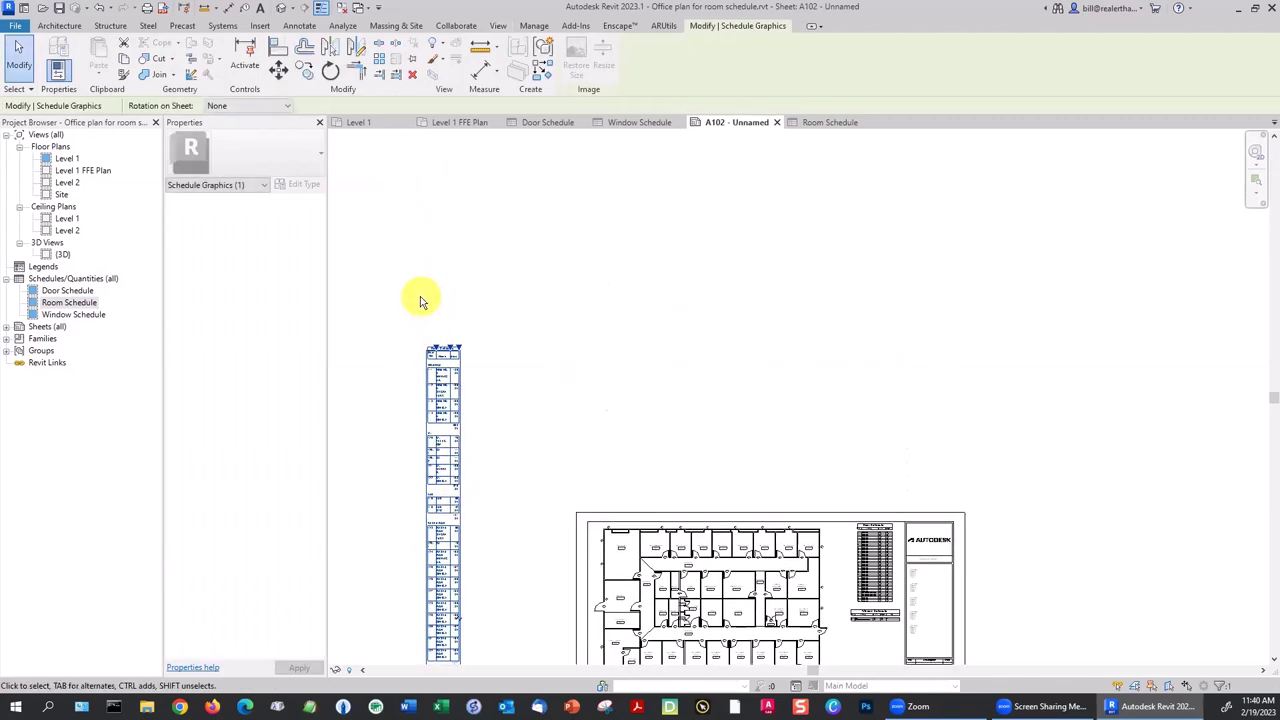
scroll(434, 360, "up", 5)
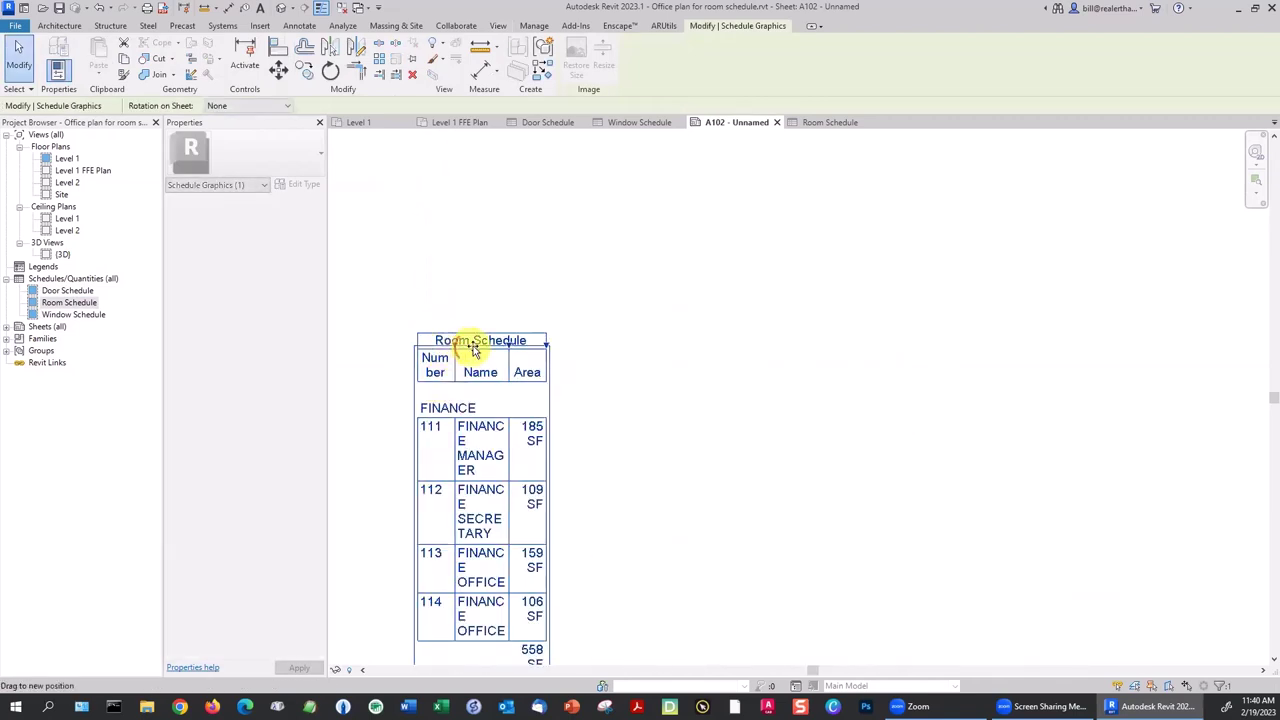
Widen the Number column to fit its heading and shift the schedule down and right.
left_click_drag(475, 349, 709, 346)
scroll(783, 379, "down", 5)
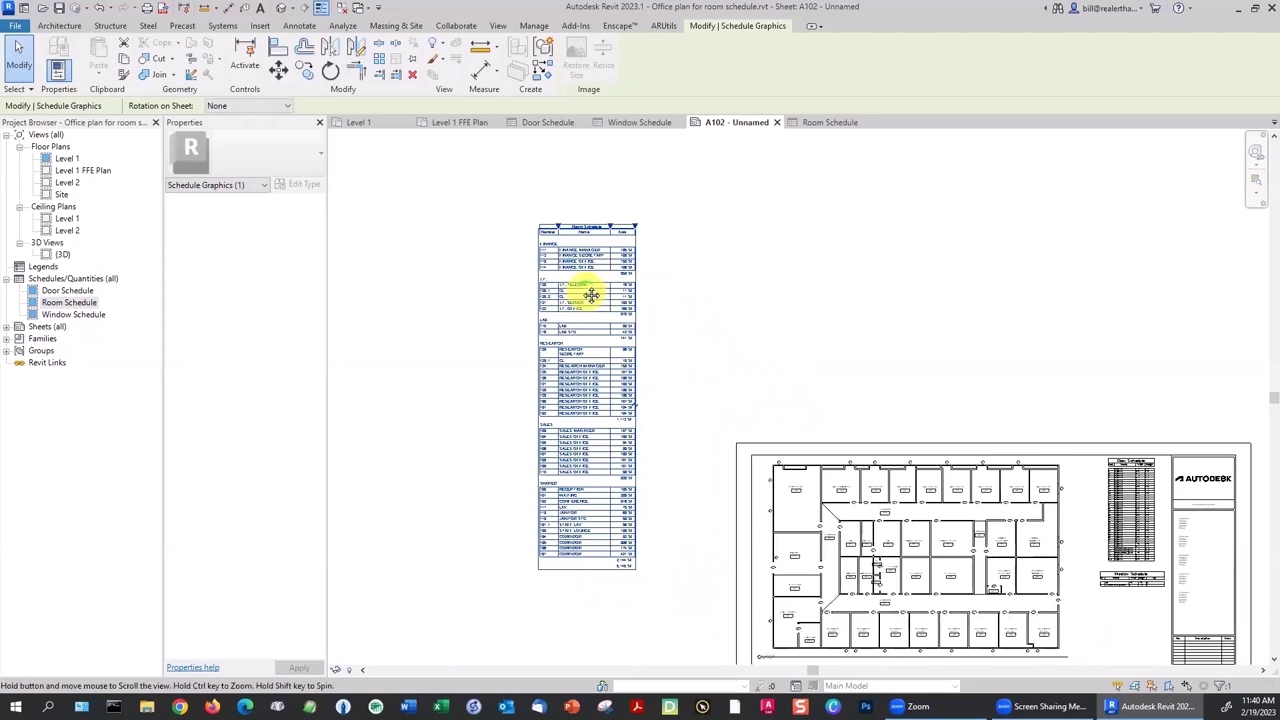
scroll(585, 288, "down", 3)
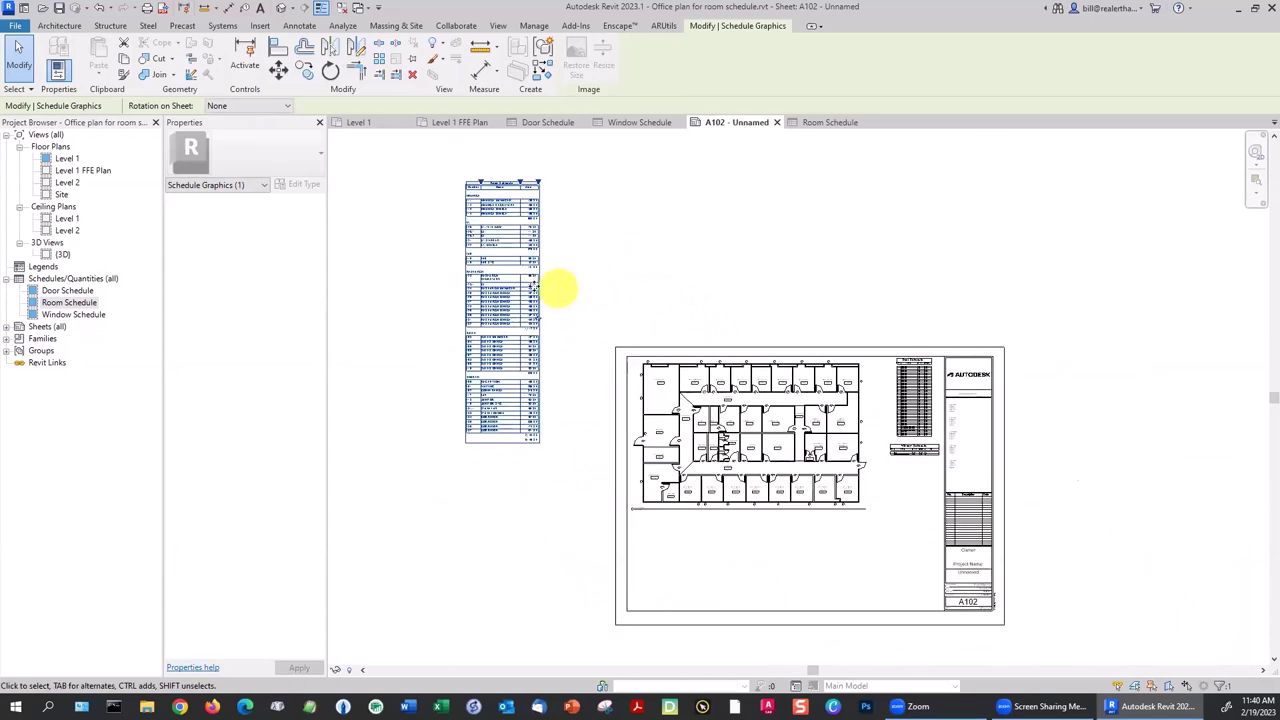
left_click_drag(537, 287, 580, 420)
scroll(579, 417, "up", 3)
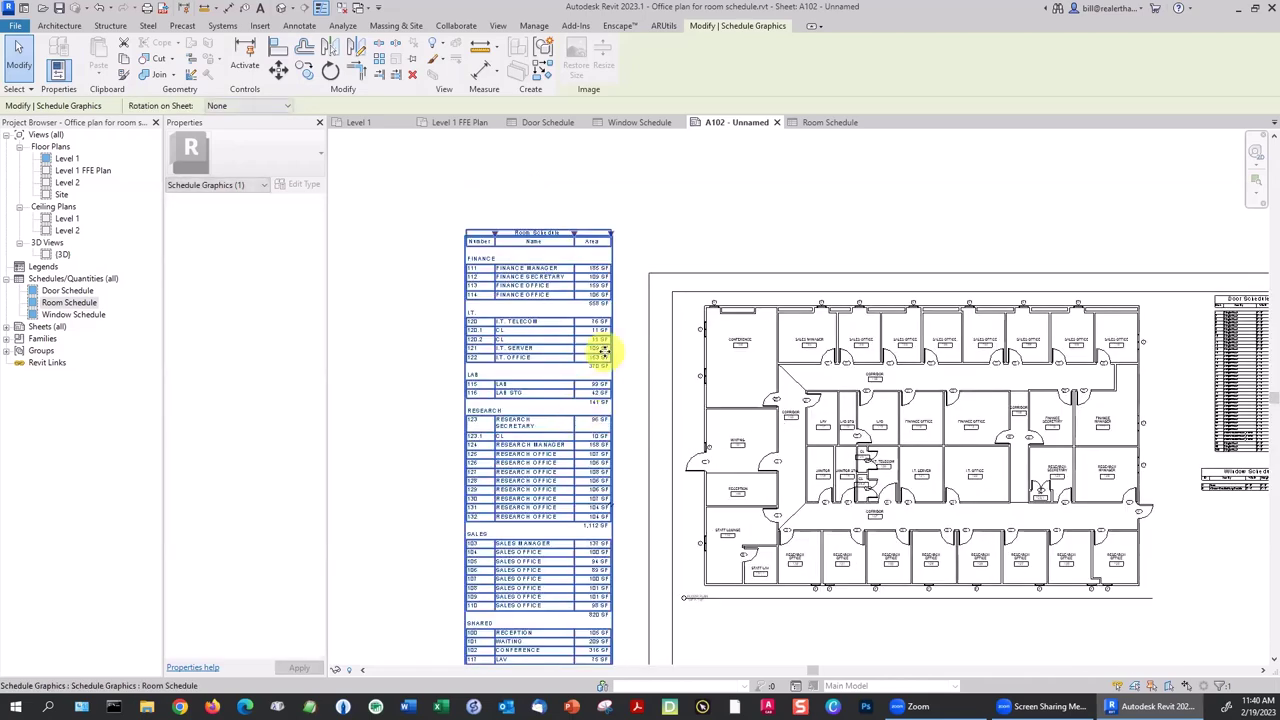
scroll(604, 352, "down", 3)
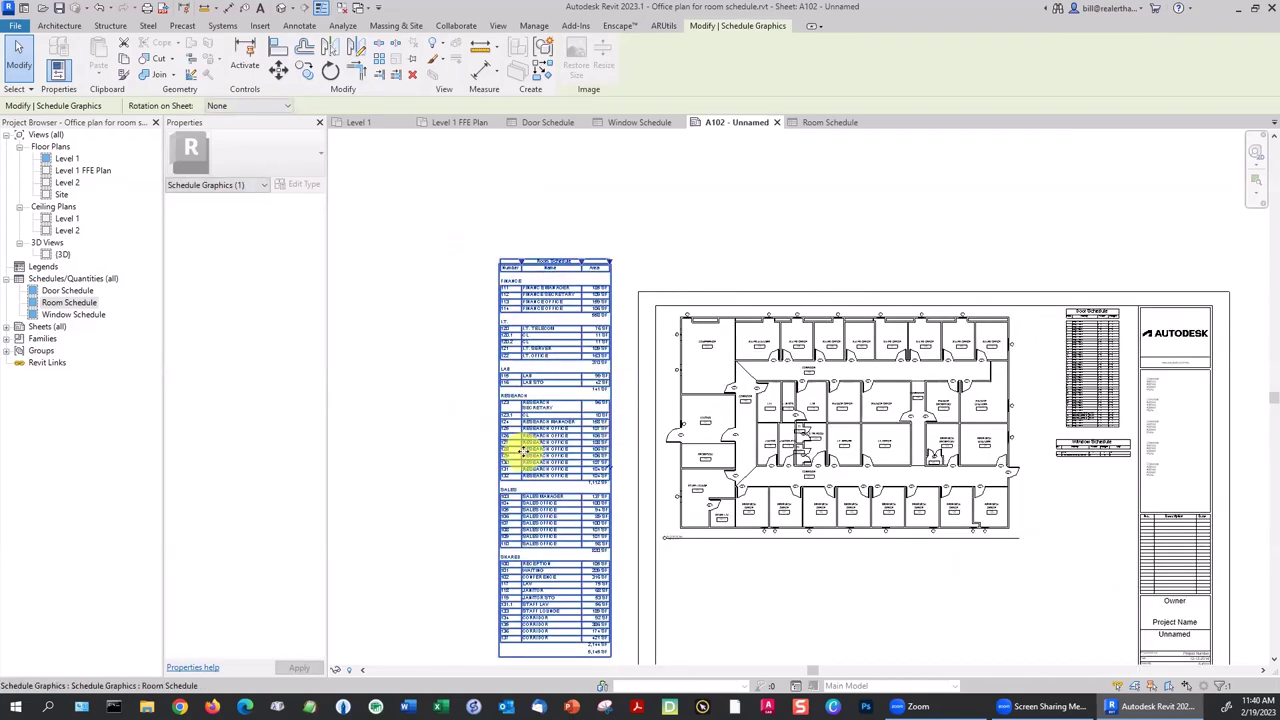
scroll(622, 474, "up", 2)
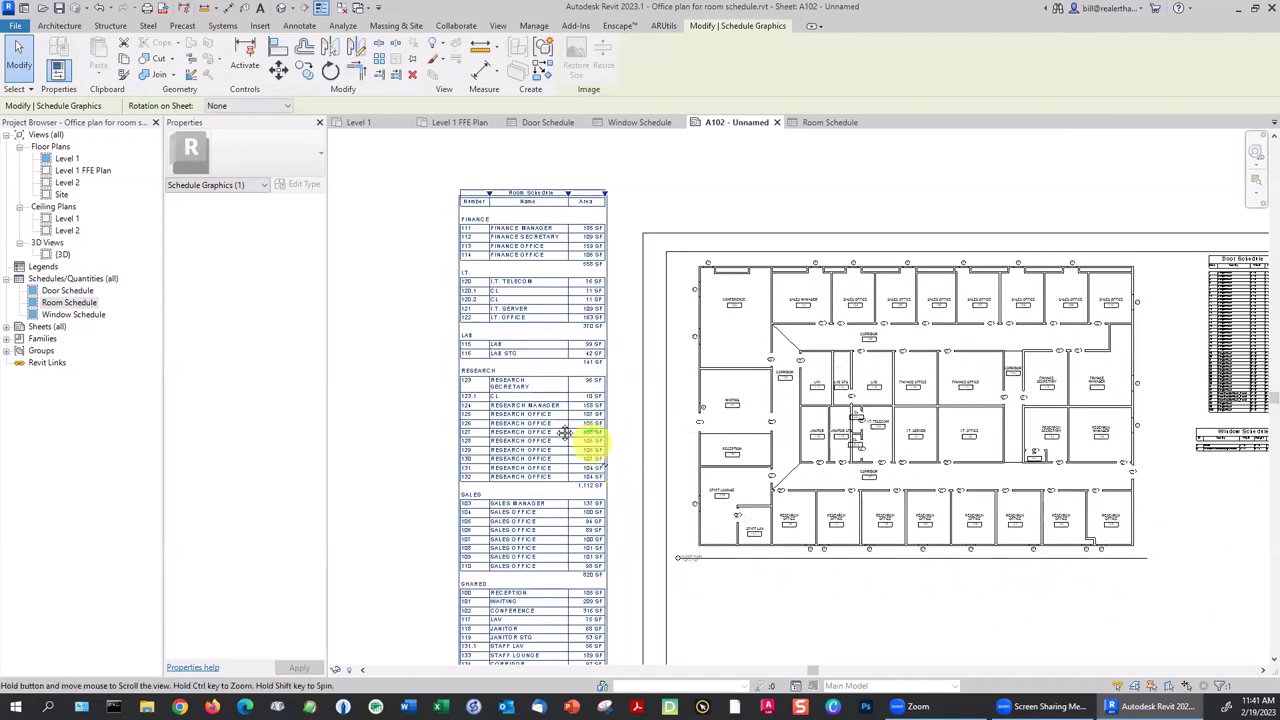
scroll(565, 432, "down", 2)
scroll(551, 420, "down", 2)
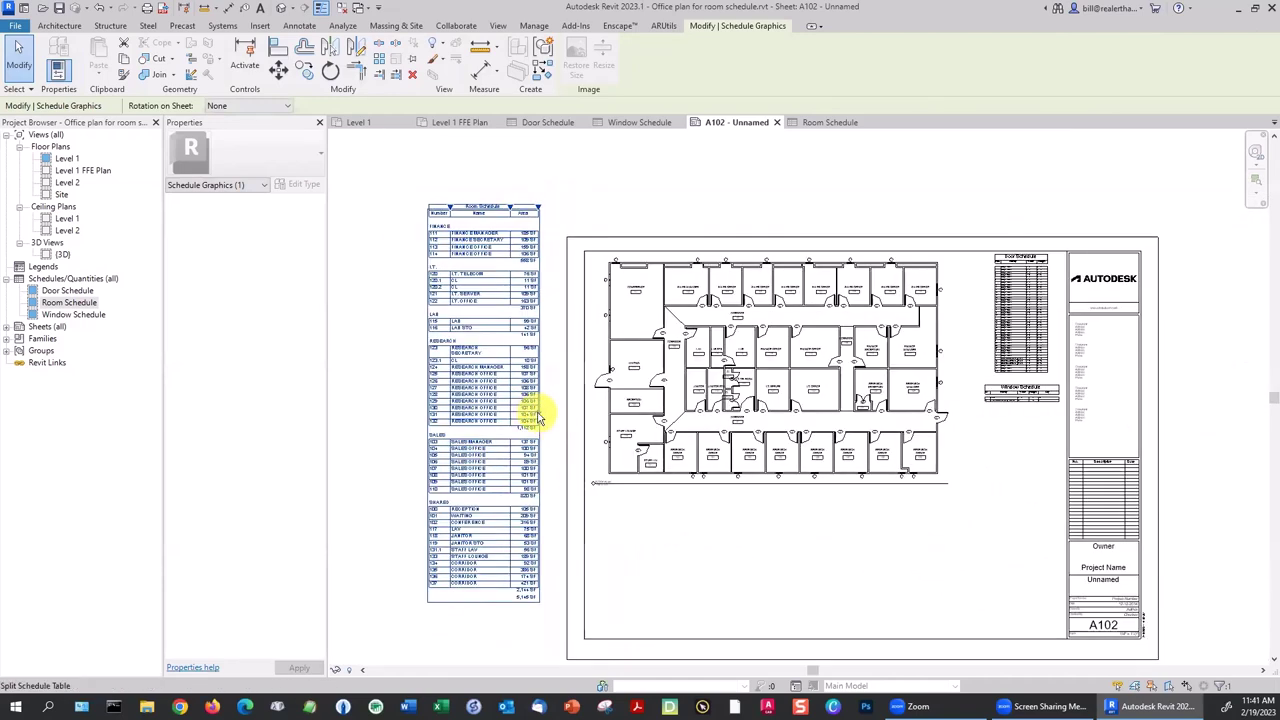
Split the Room Schedule into two columns and lengthen the first column.
left_click_drag(514, 380, 411, 374)
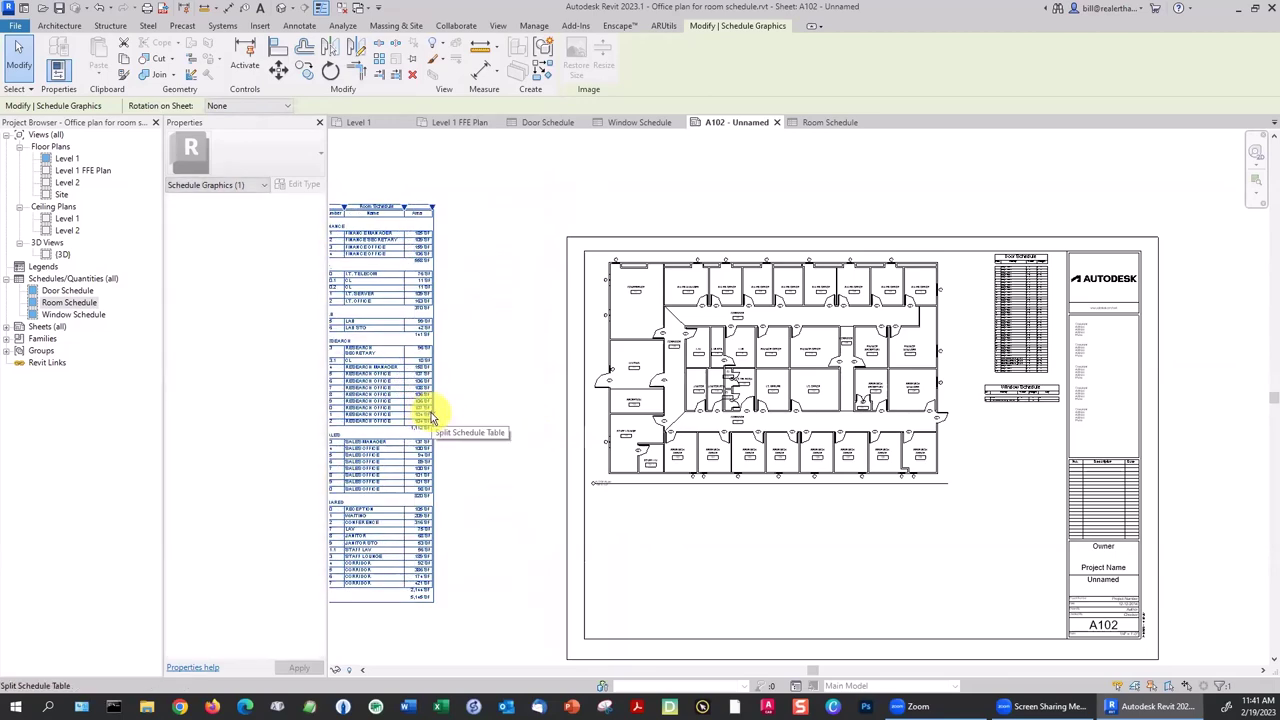
left_click(431, 416)
left_click(492, 455)
middle_click_drag(500, 457, 563, 486)
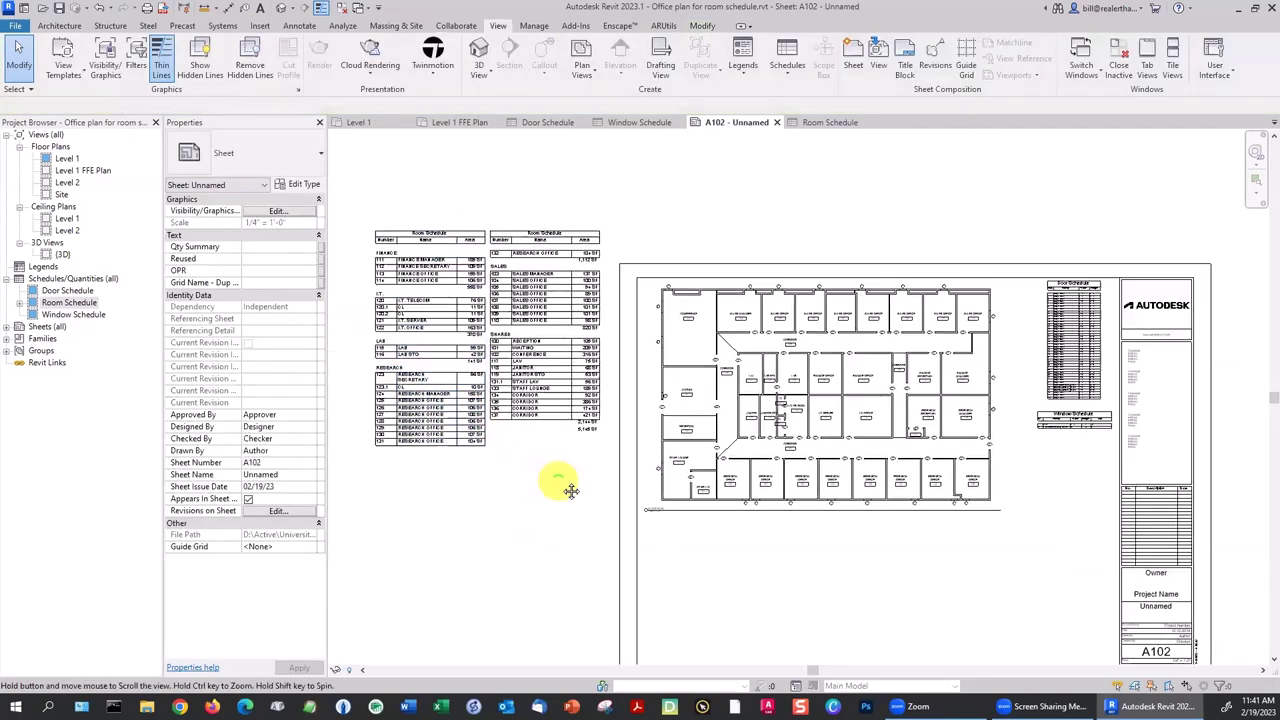
left_click(448, 452)
left_click_drag(447, 458, 452, 444)
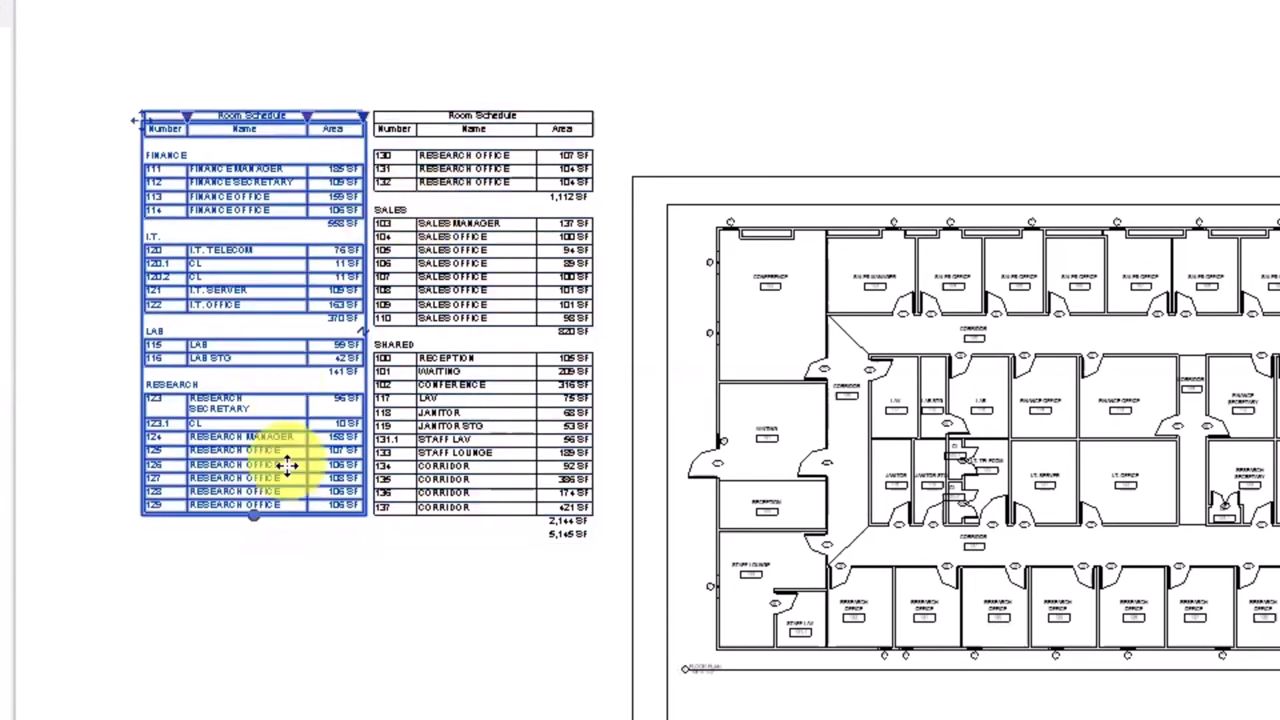
left_click_drag(258, 517, 247, 578)
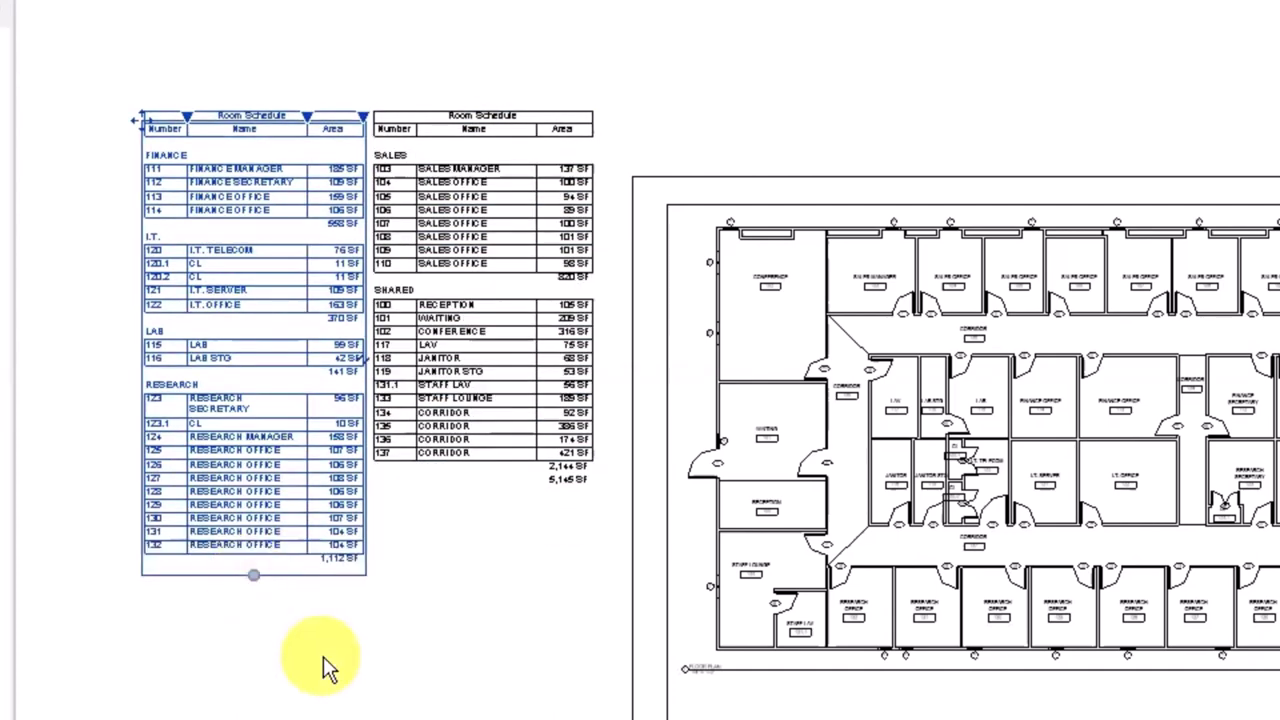
left_click(323, 656)
scroll(491, 572, "up", 4)
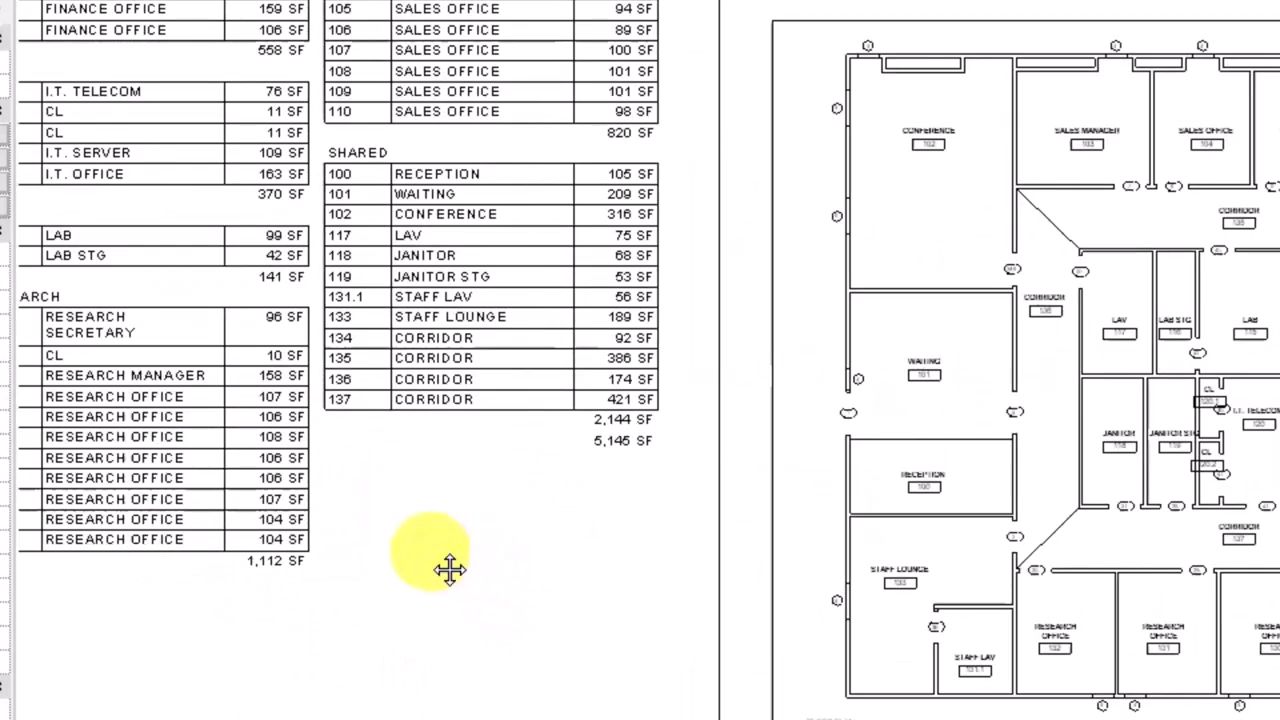
scroll(528, 578, "down", 4)
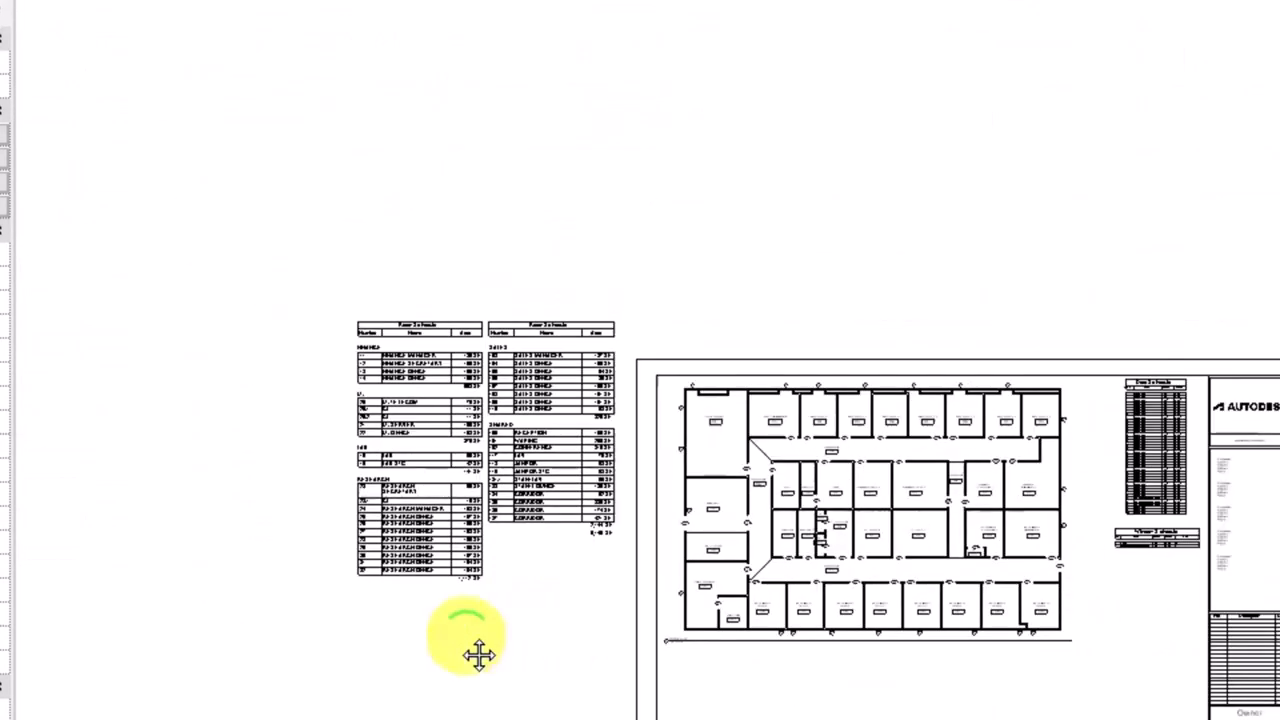
Line the columns up side by side and split again at the WAITING row.
left_click(384, 459)
left_click(690, 700)
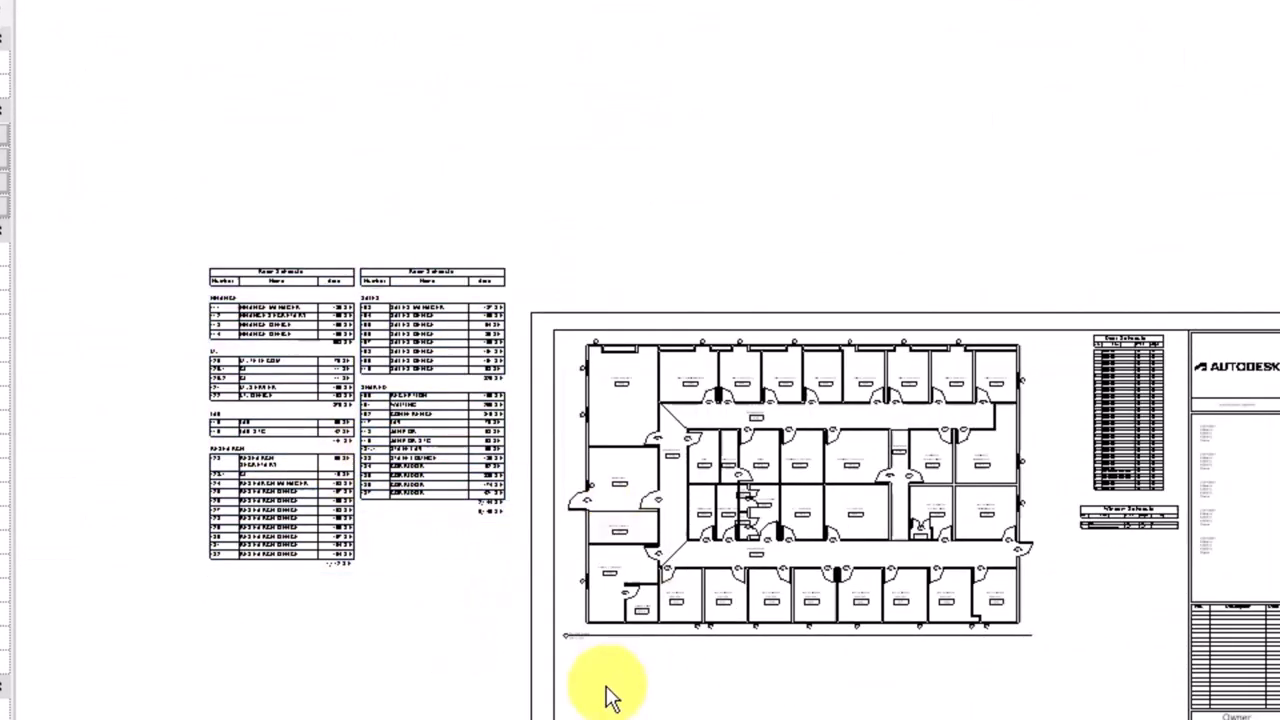
left_click(256, 388)
left_click_drag(256, 388, 136, 375)
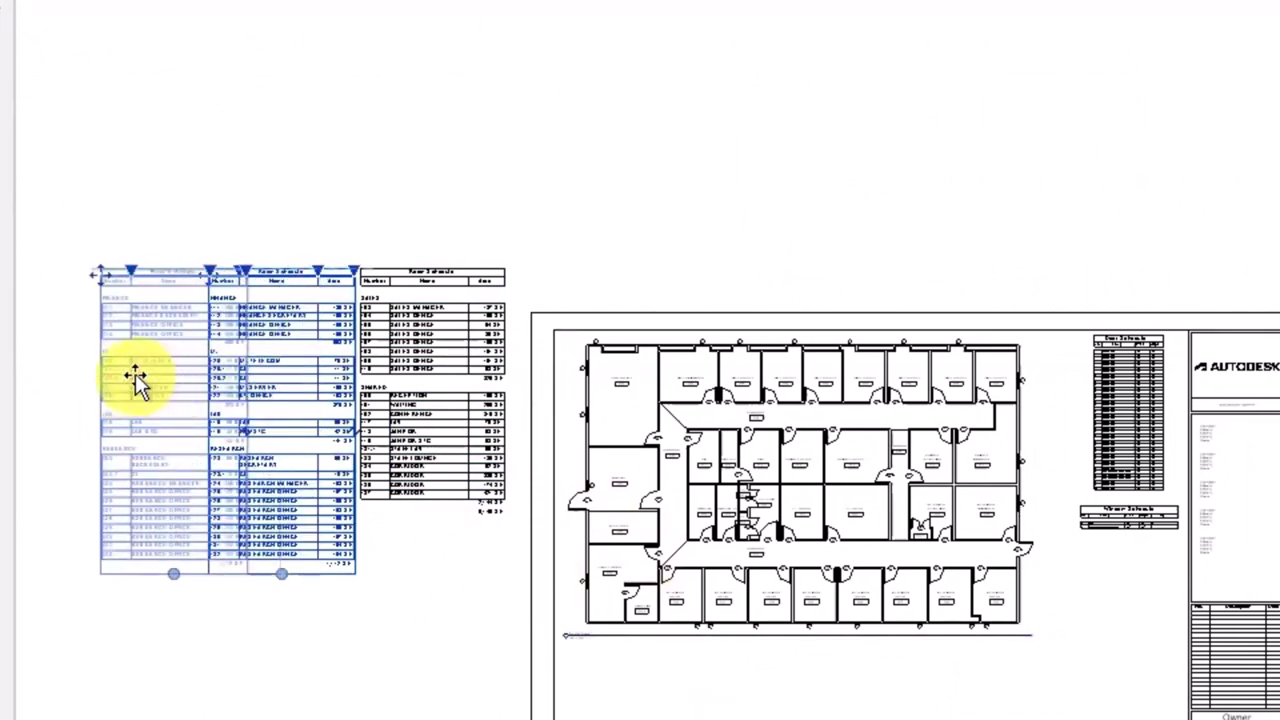
left_click(371, 386)
left_click_drag(371, 386, 291, 386)
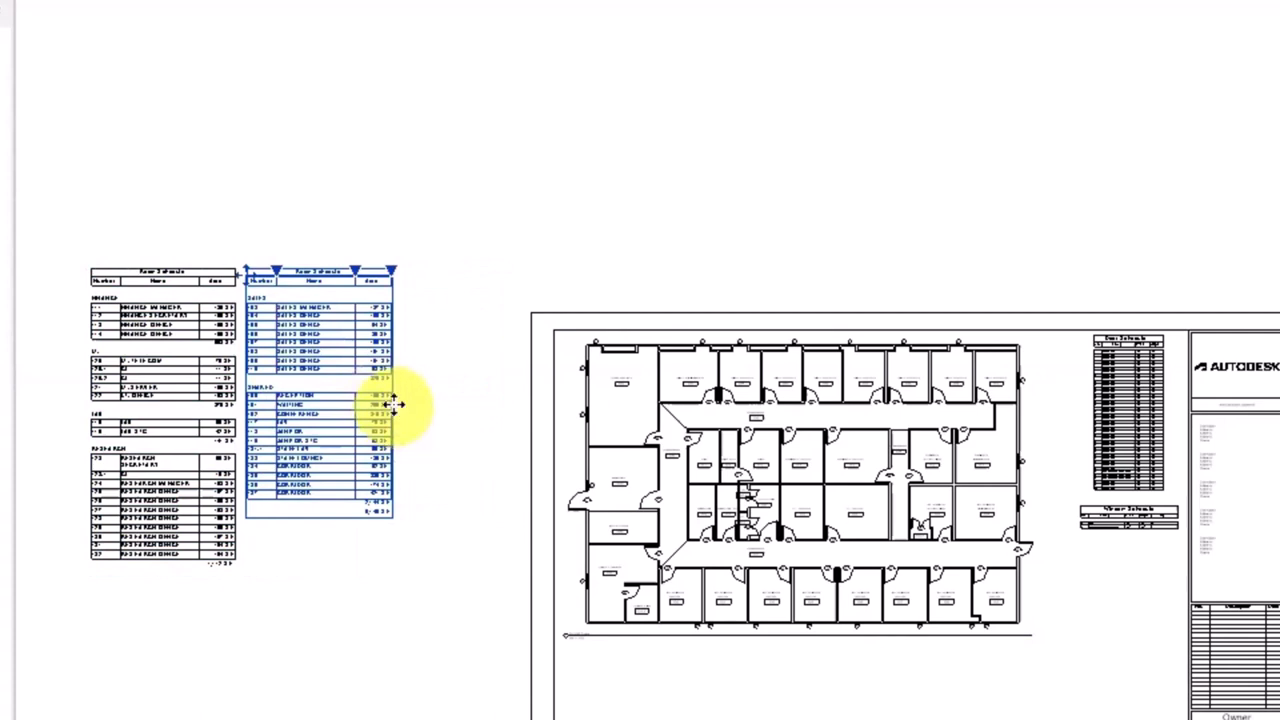
left_click(392, 408)
left_click(208, 563)
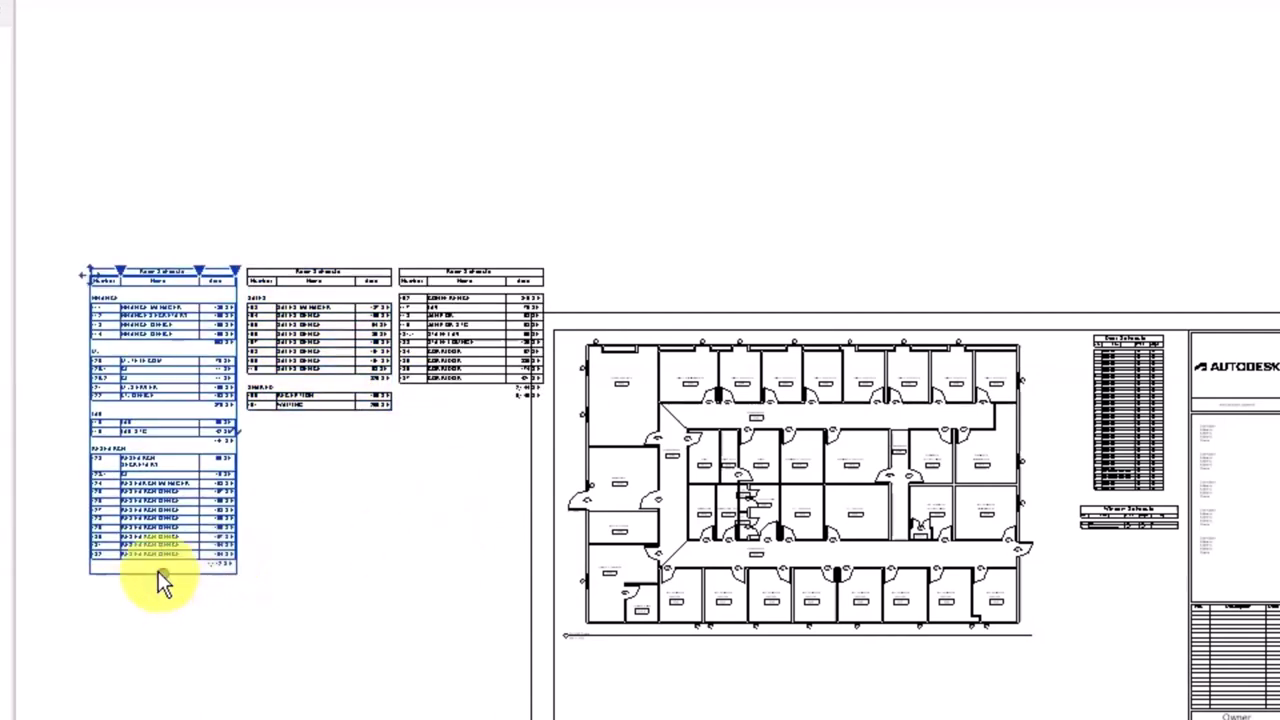
left_click_drag(160, 571, 160, 478)
left_click(318, 412)
left_click_drag(318, 412, 329, 514)
Adjust the middle column's length so the SHARED group starts the third column.
scroll(405, 505, "up", 2)
scroll(410, 488, "up", 1)
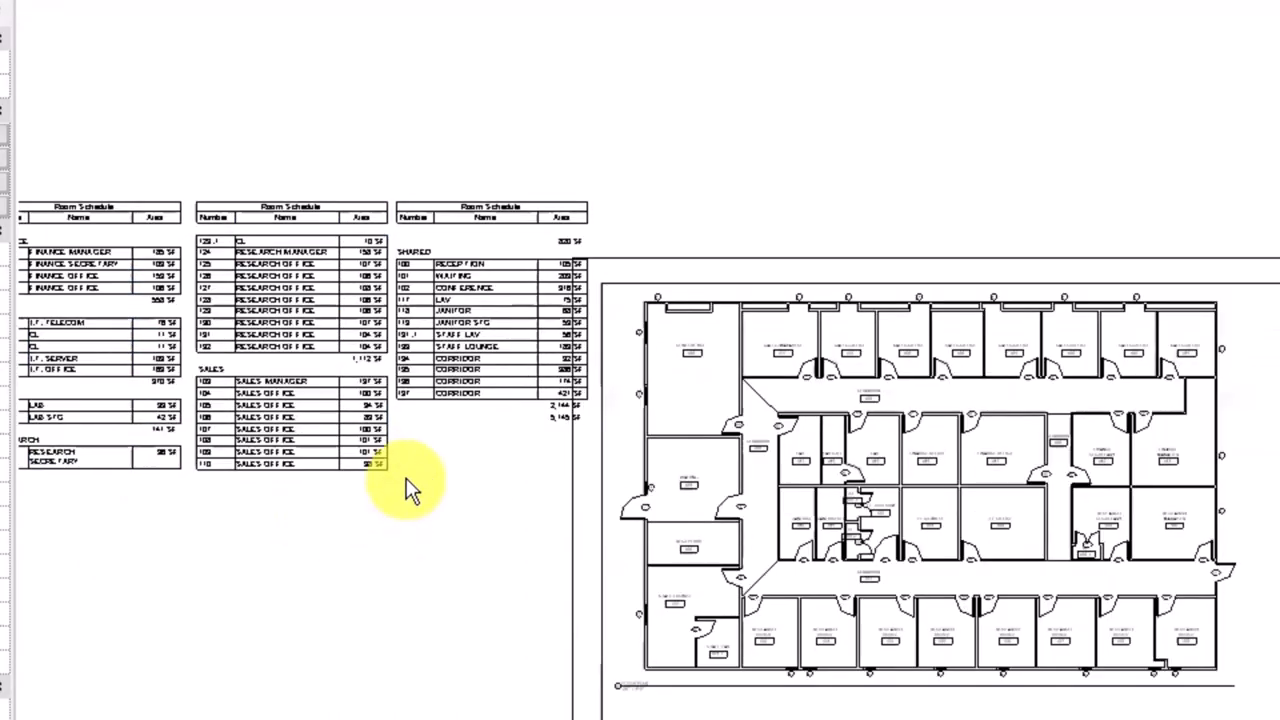
left_click(300, 483)
left_click_drag(290, 483, 293, 512)
scroll(280, 506, "up", 2)
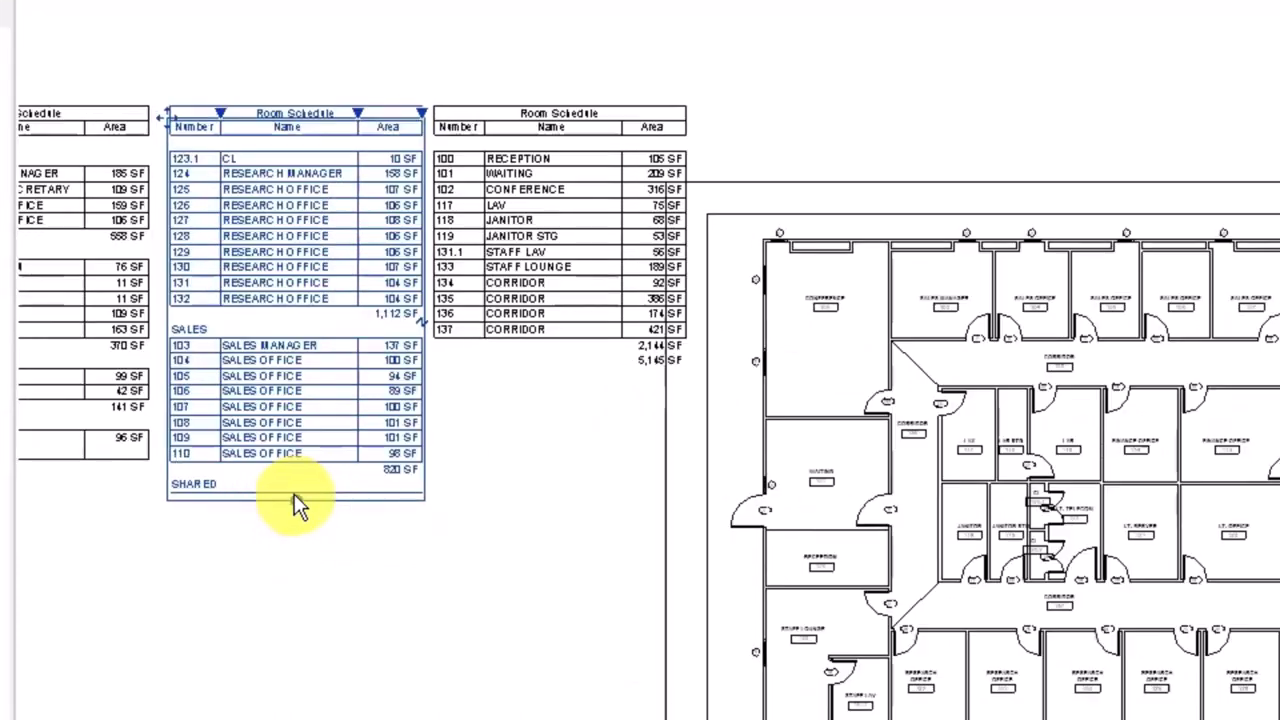
left_click_drag(290, 483, 294, 478)
left_click(342, 568)
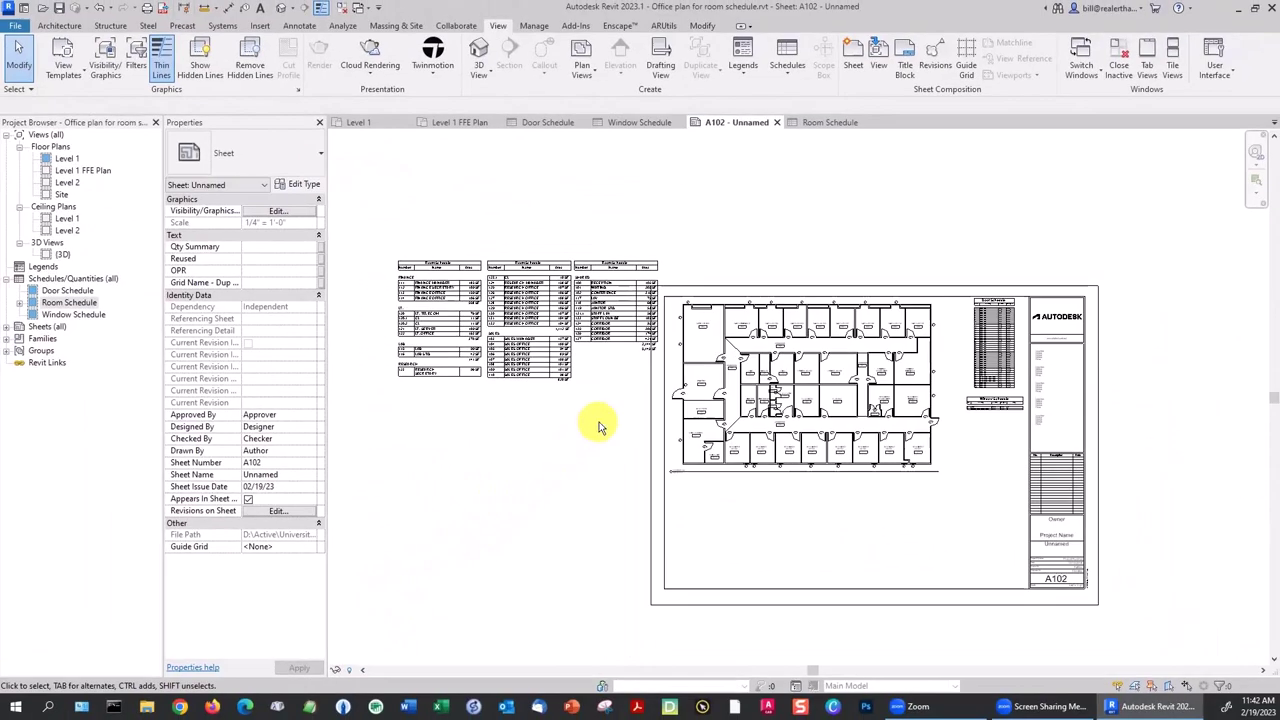
Move all three schedule columns together to sit below the floor plan.
left_click(514, 323)
left_click_drag(514, 323, 802, 546)
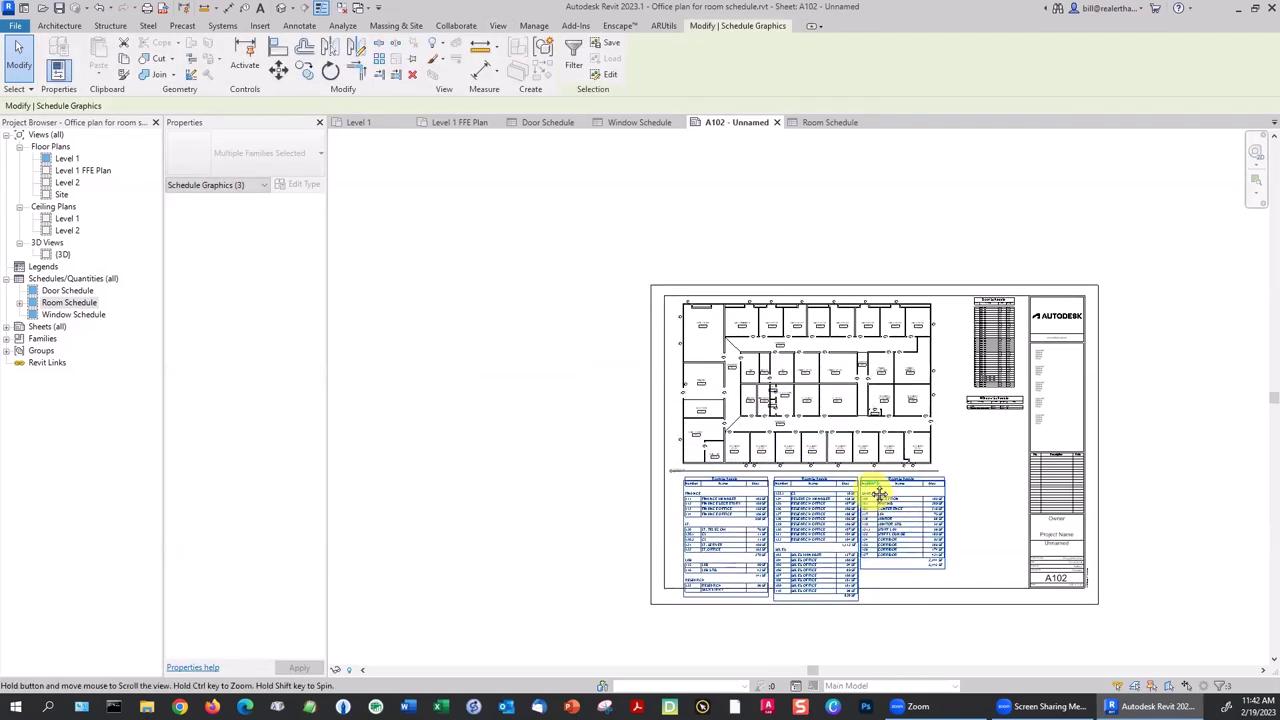
middle_click_drag(880, 559, 855, 475)
scroll(714, 523, "up", 5)
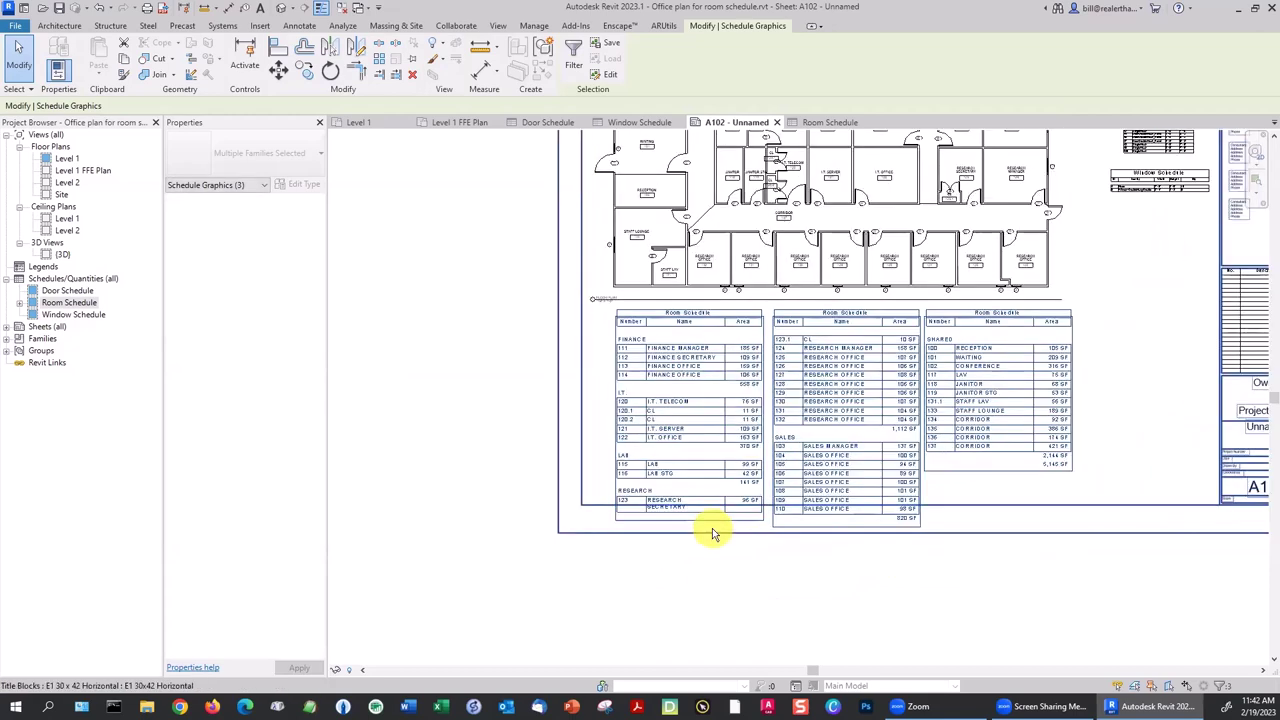
Shorten the first column to end after LAB and the middle after RESEARCH.
left_click(687, 460)
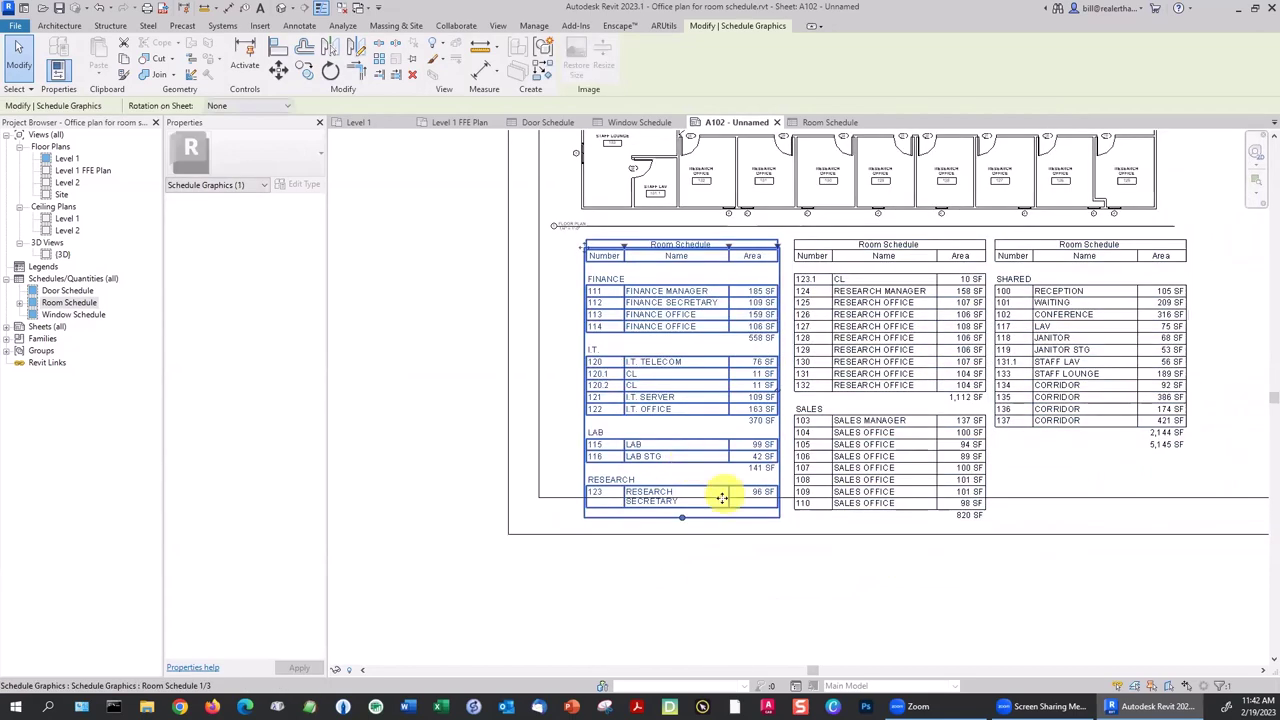
left_click_drag(679, 510, 681, 481)
left_click(752, 555)
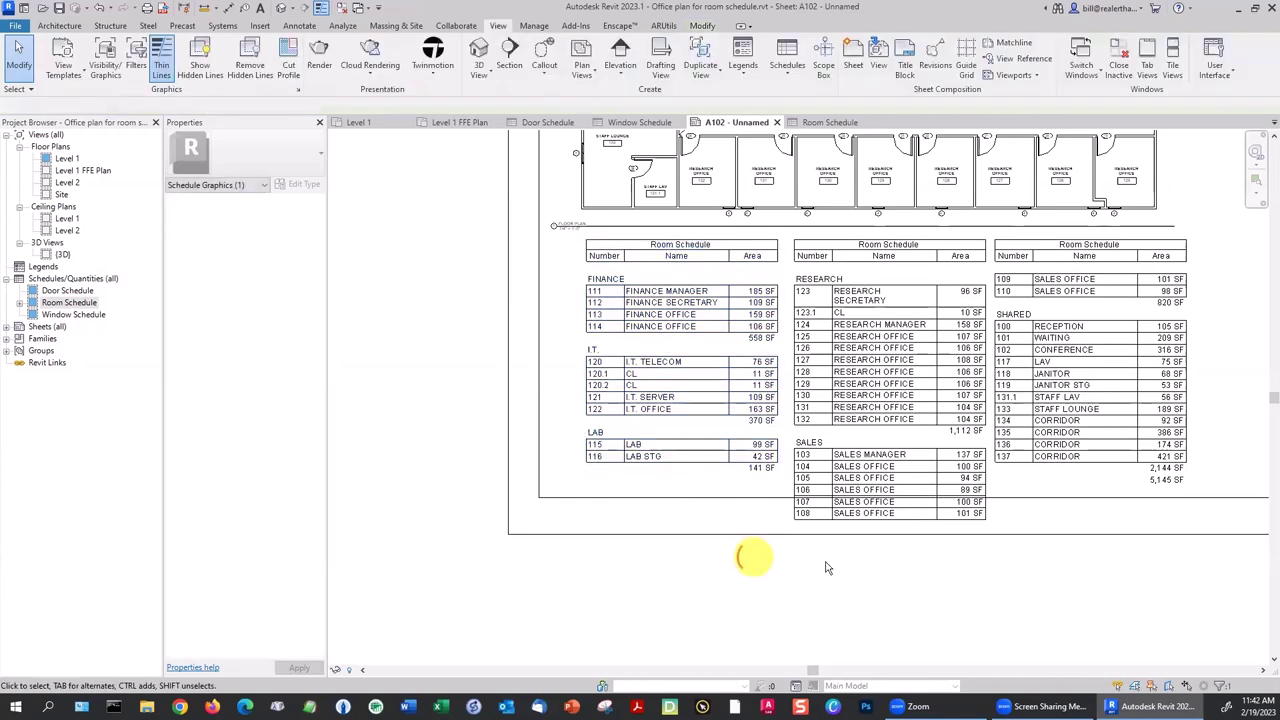
middle_click_drag(851, 571, 794, 551)
left_click(812, 478)
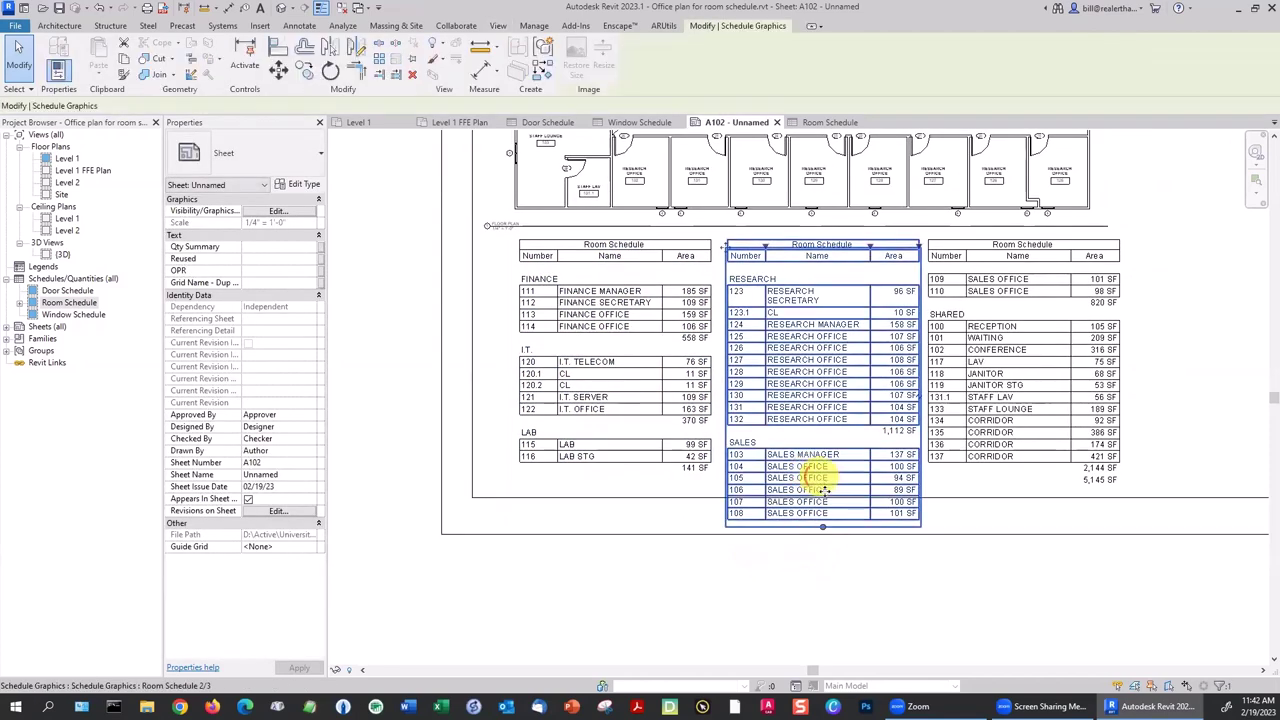
left_click_drag(822, 525, 822, 447)
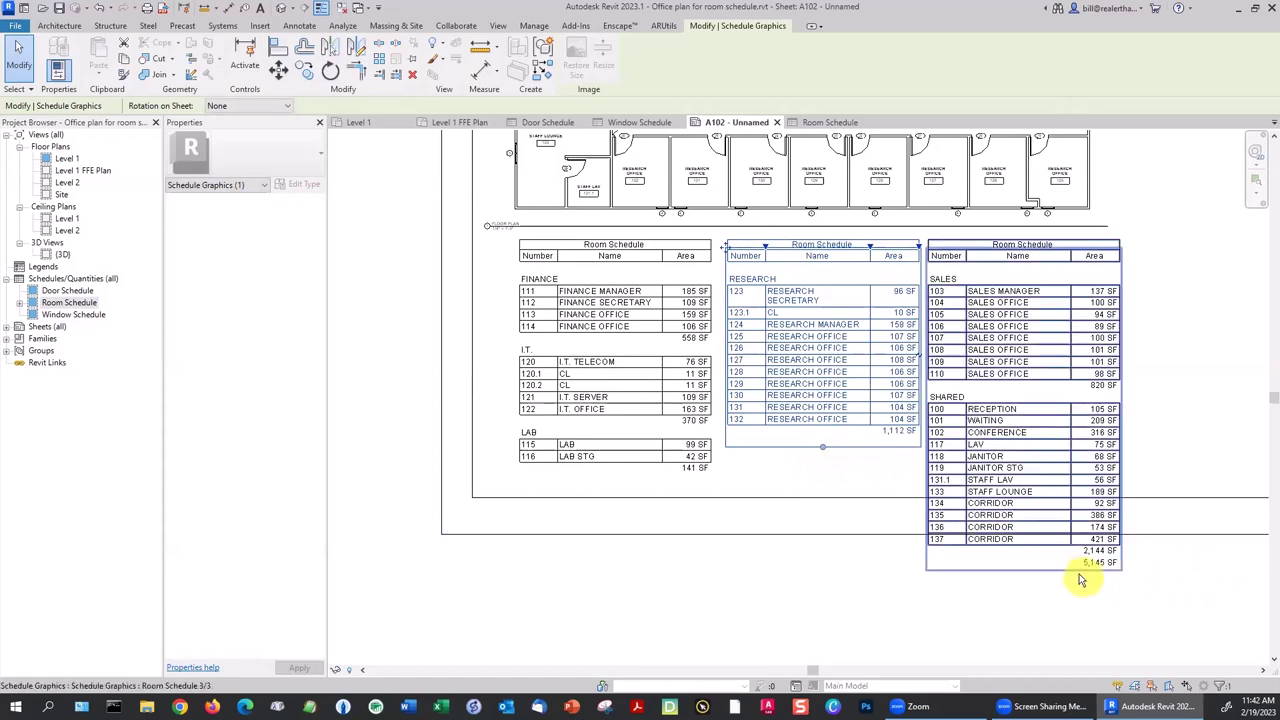
left_click(1123, 405)
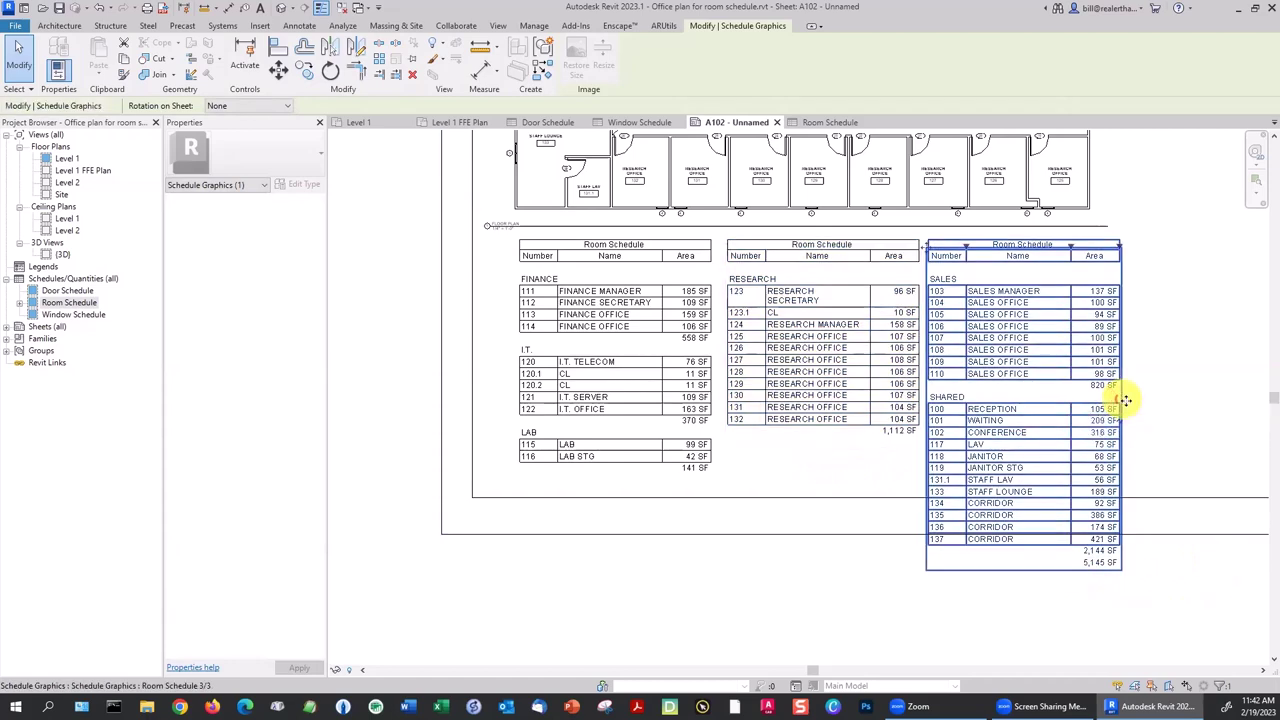
left_click(1123, 424)
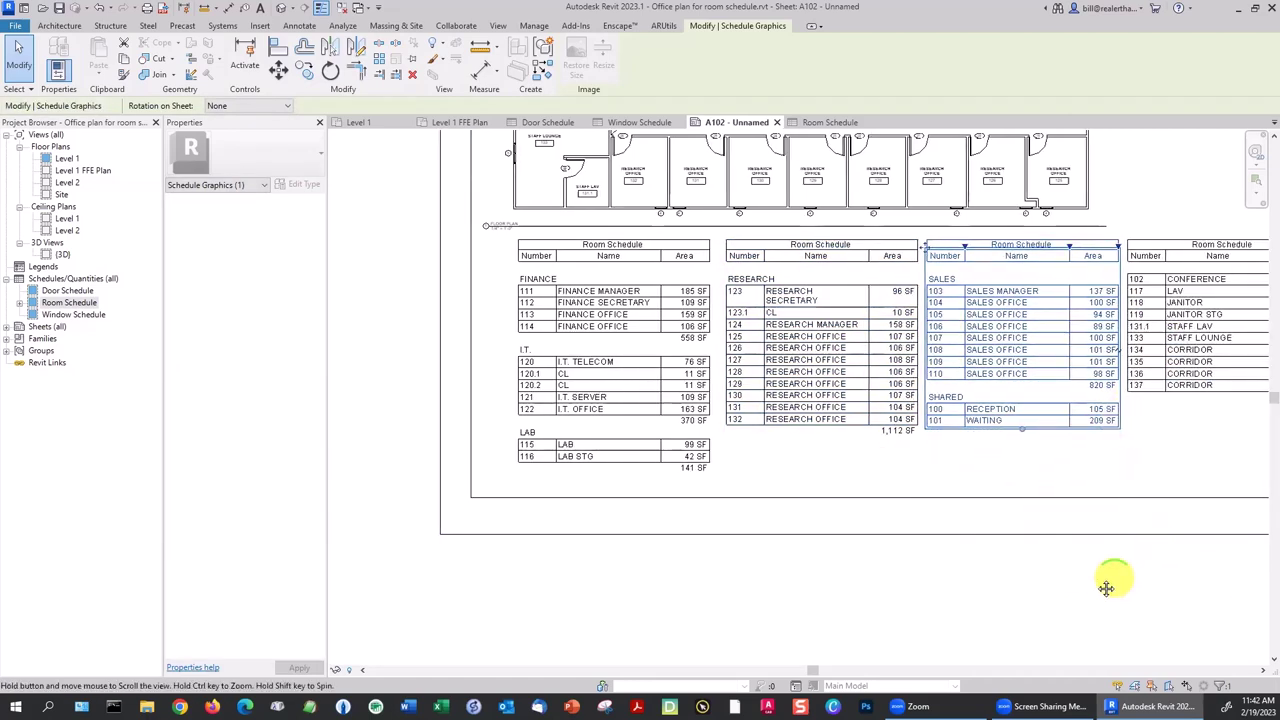
middle_click_drag(1106, 586, 797, 599)
left_click_drag(703, 442, 699, 413)
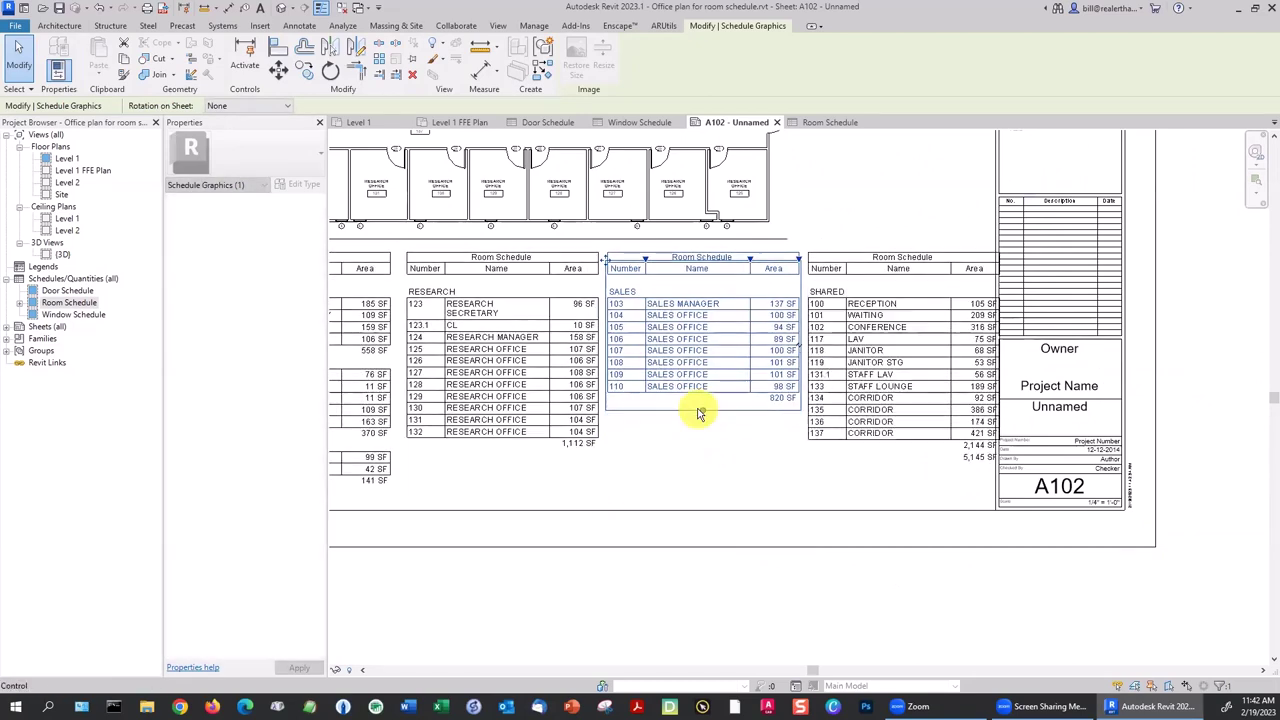
scroll(866, 503, "down", 4)
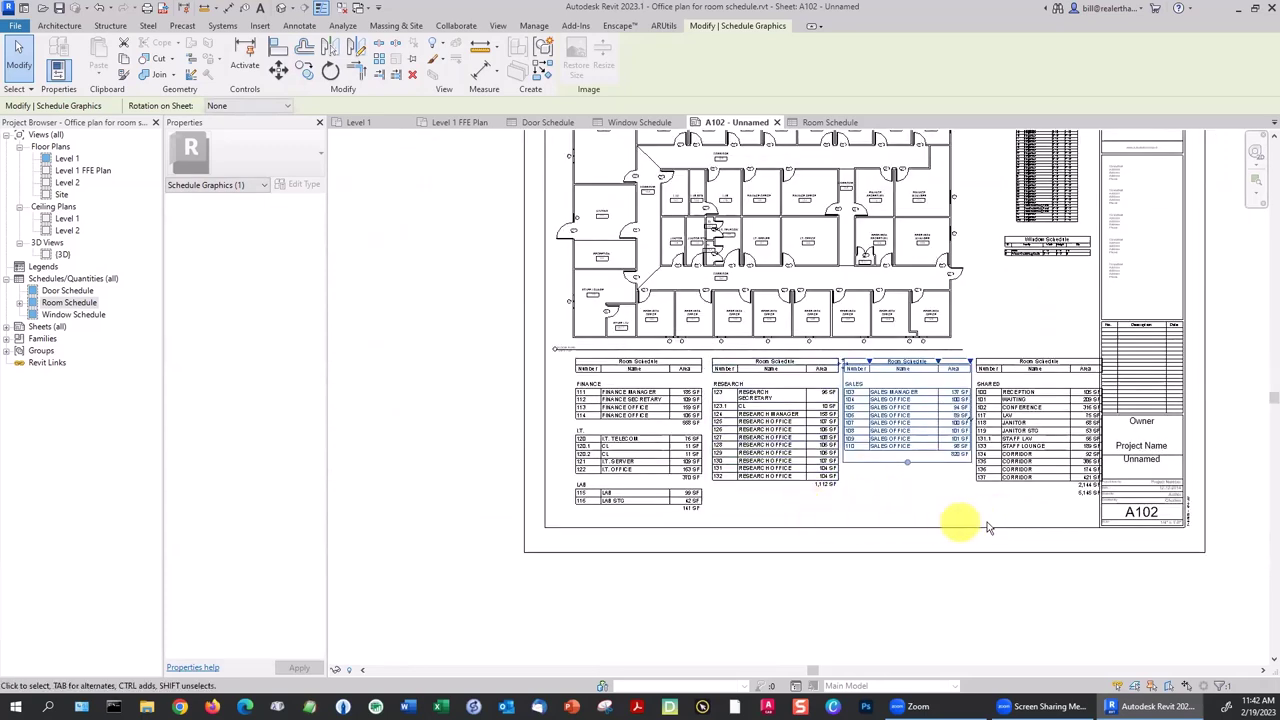
left_click(1000, 512)
left_click_drag(655, 441, 651, 443)
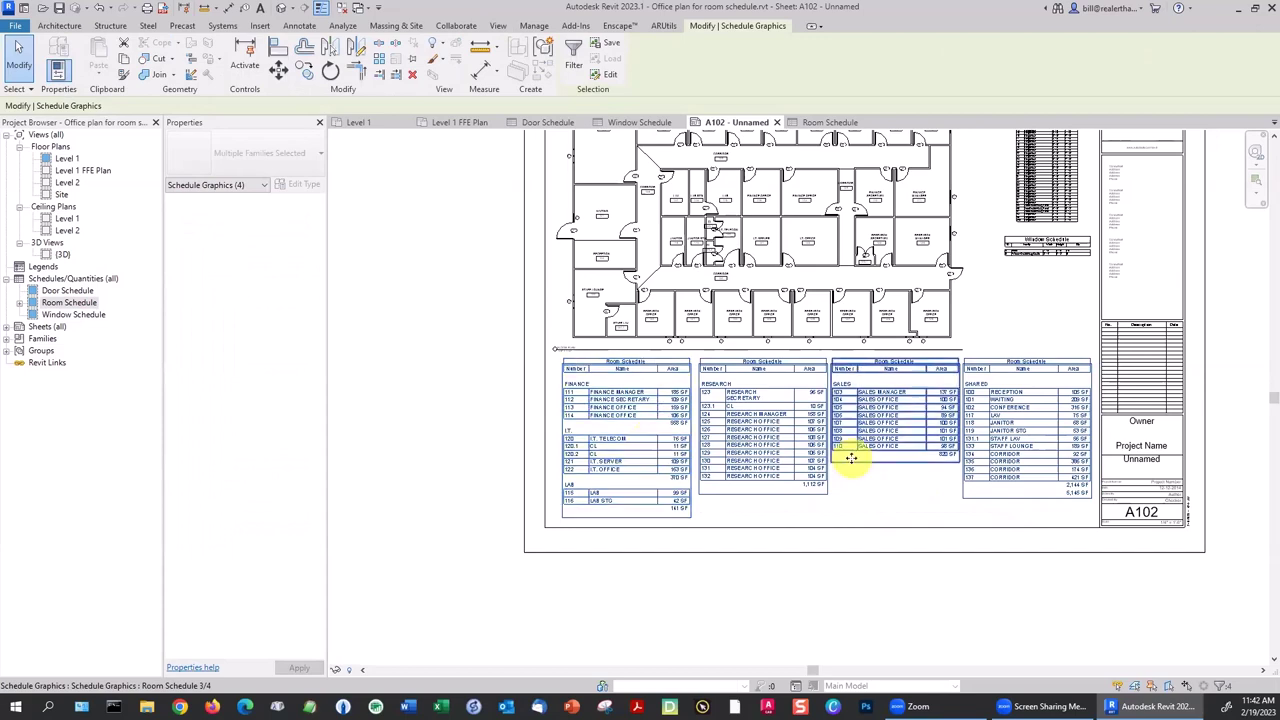
left_click(866, 503)
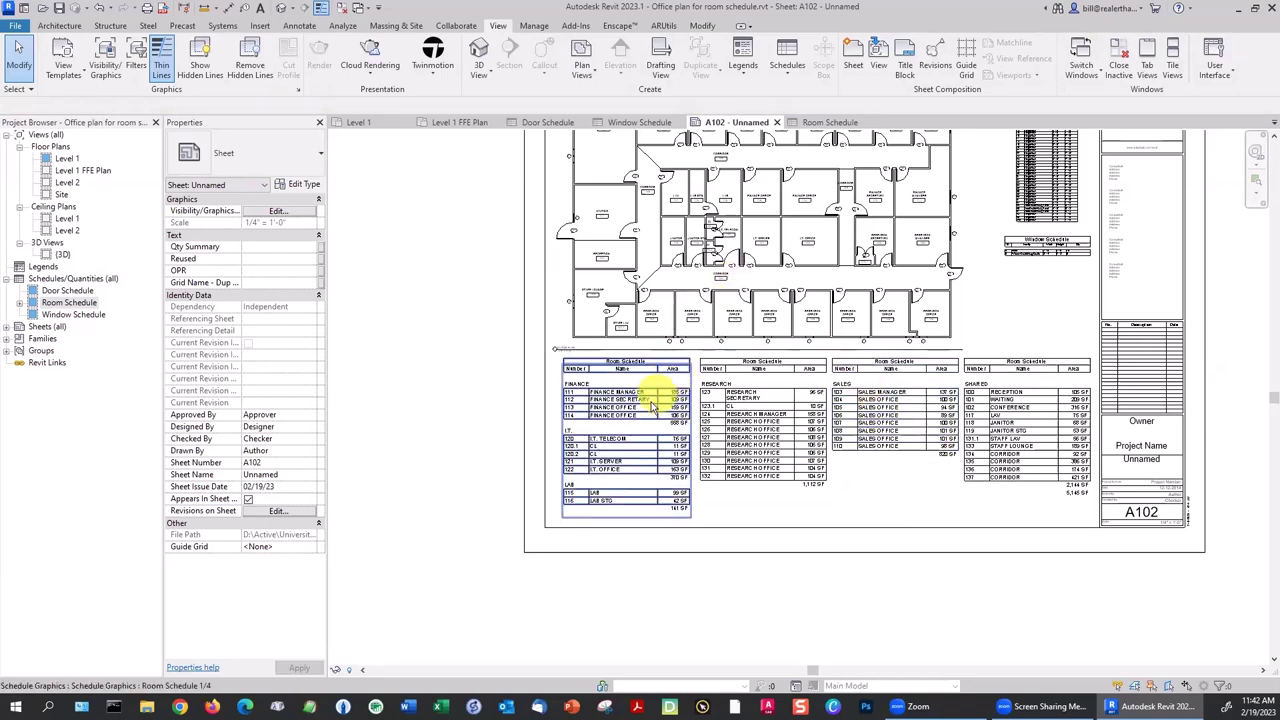
scroll(651, 405, "up", 3)
scroll(651, 405, "up", 2)
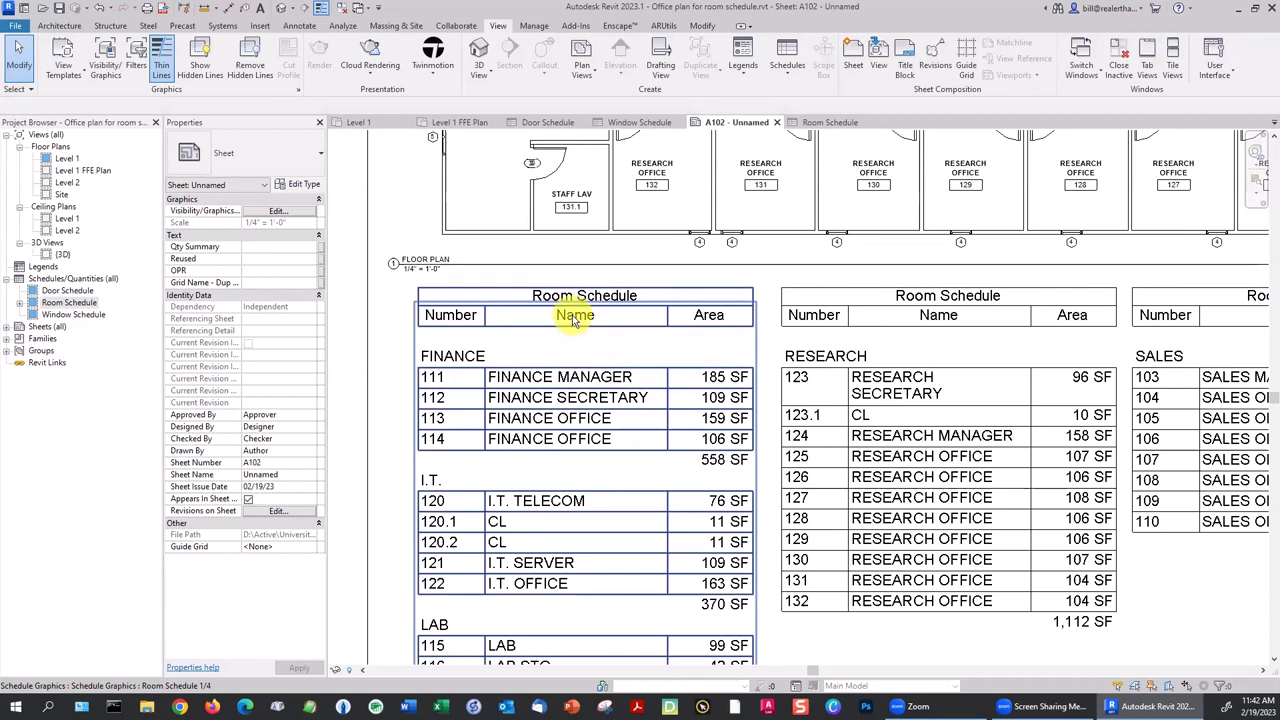
Set the schedule's header text to 1/8" Arial and body text to 3/32" Arial.
left_click(567, 320)
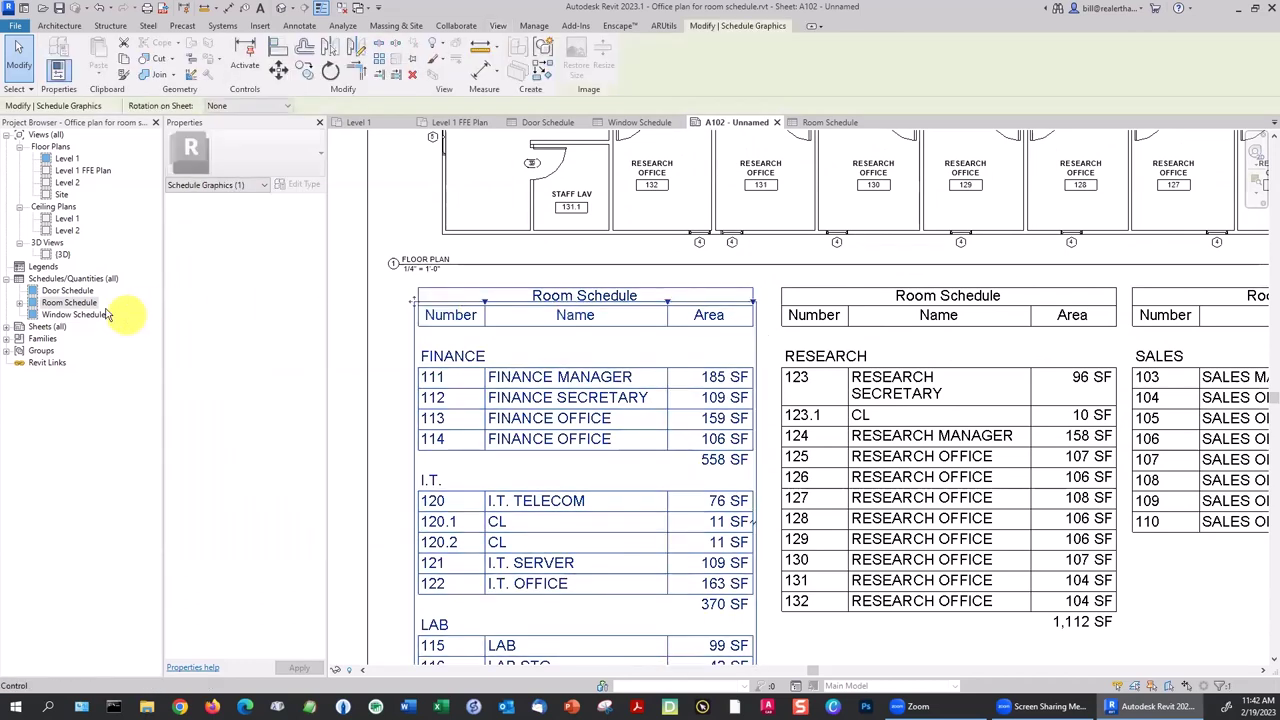
double_click(86, 303)
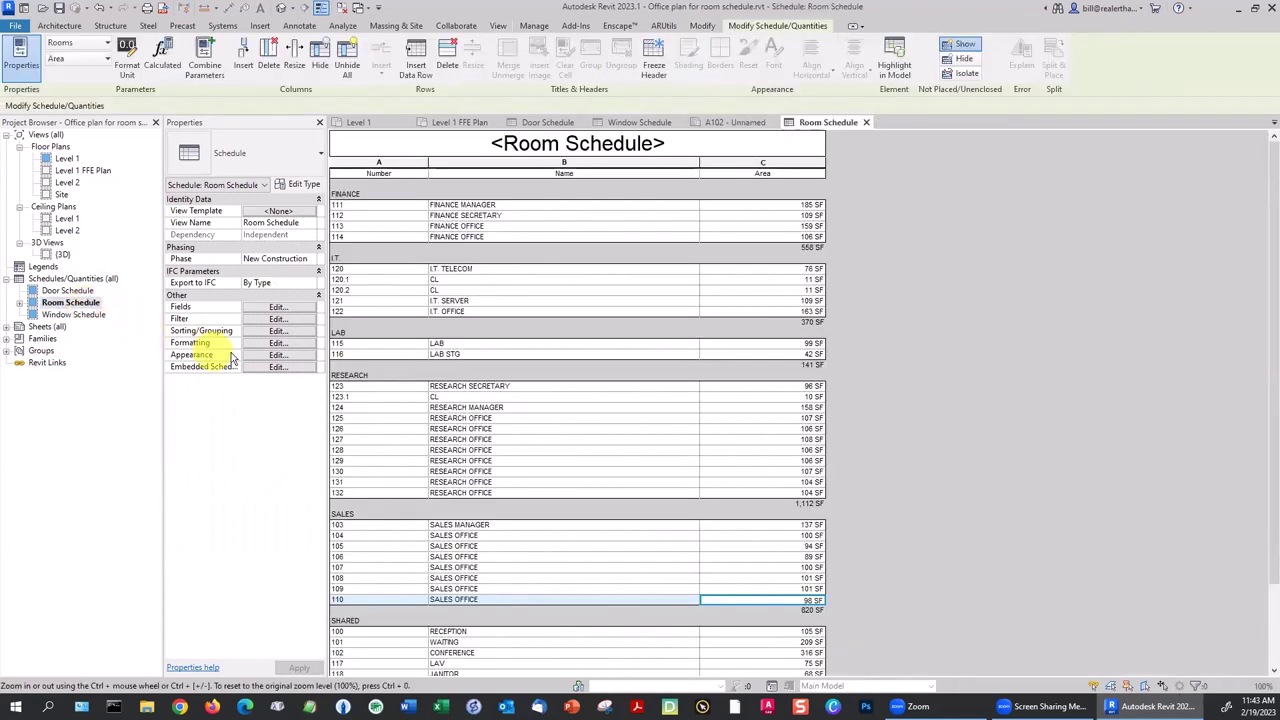
left_click(268, 355)
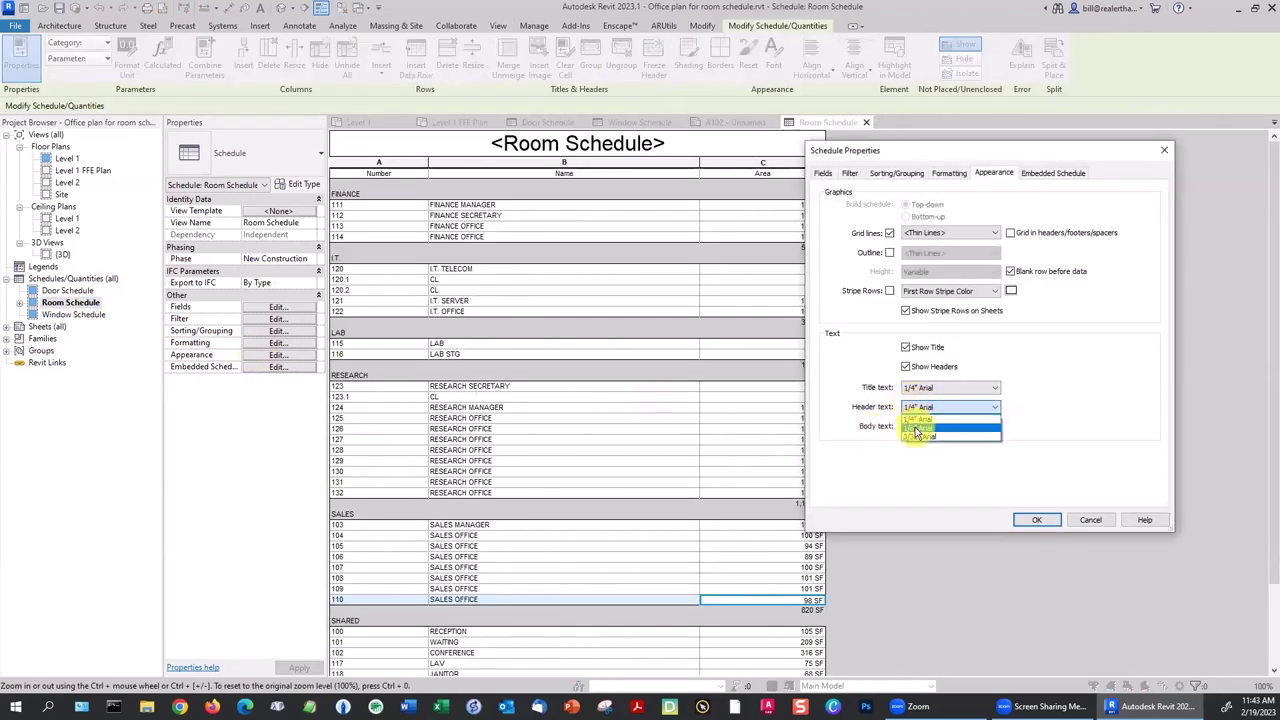
left_click(922, 428)
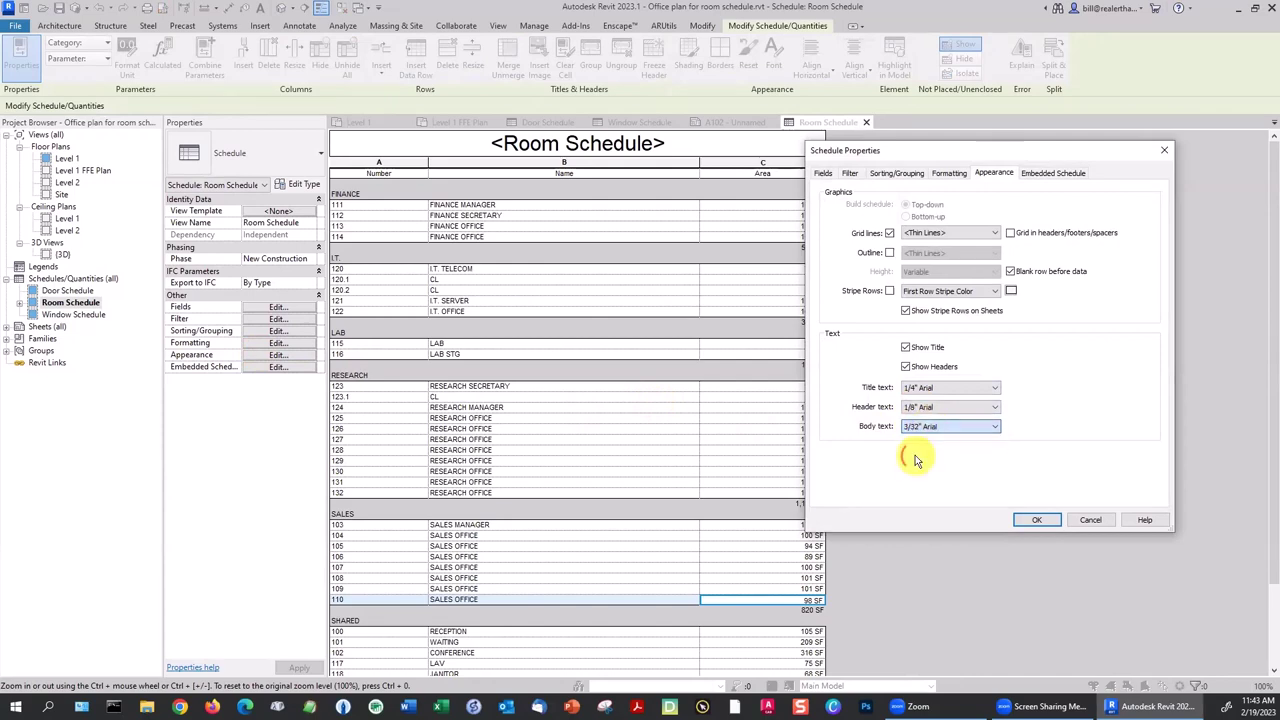
left_click(1030, 521)
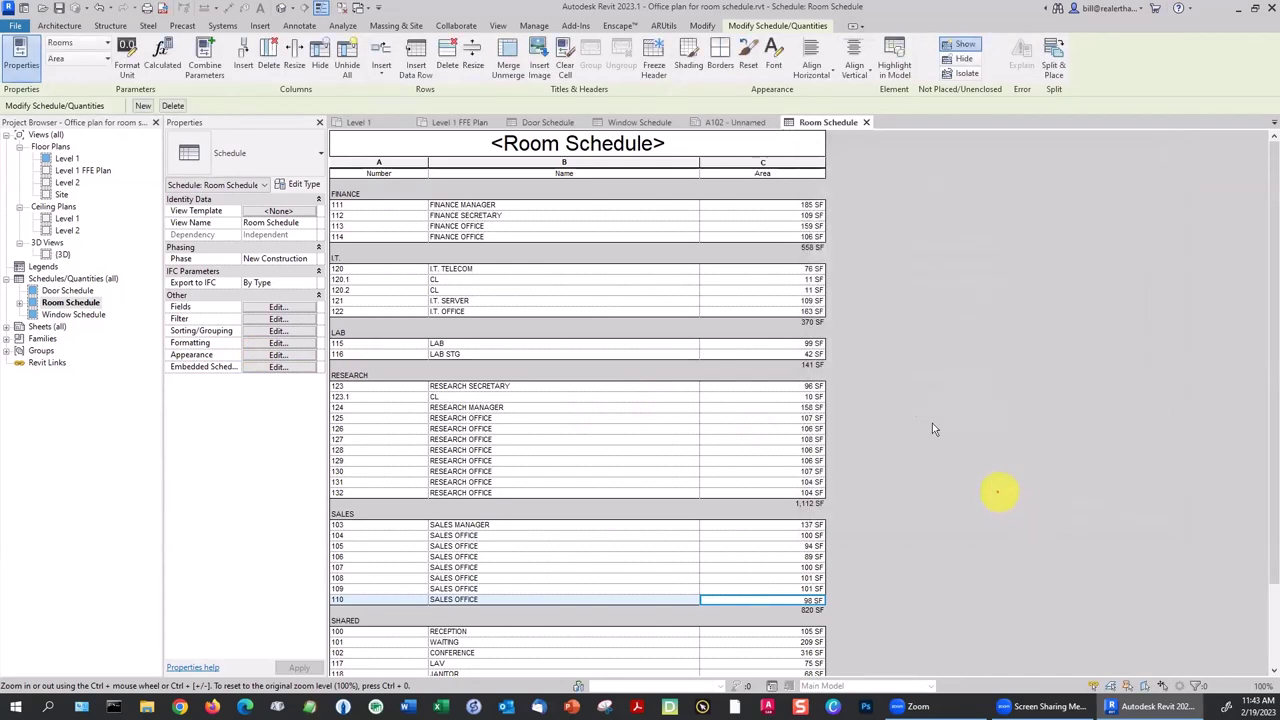
left_click(708, 123)
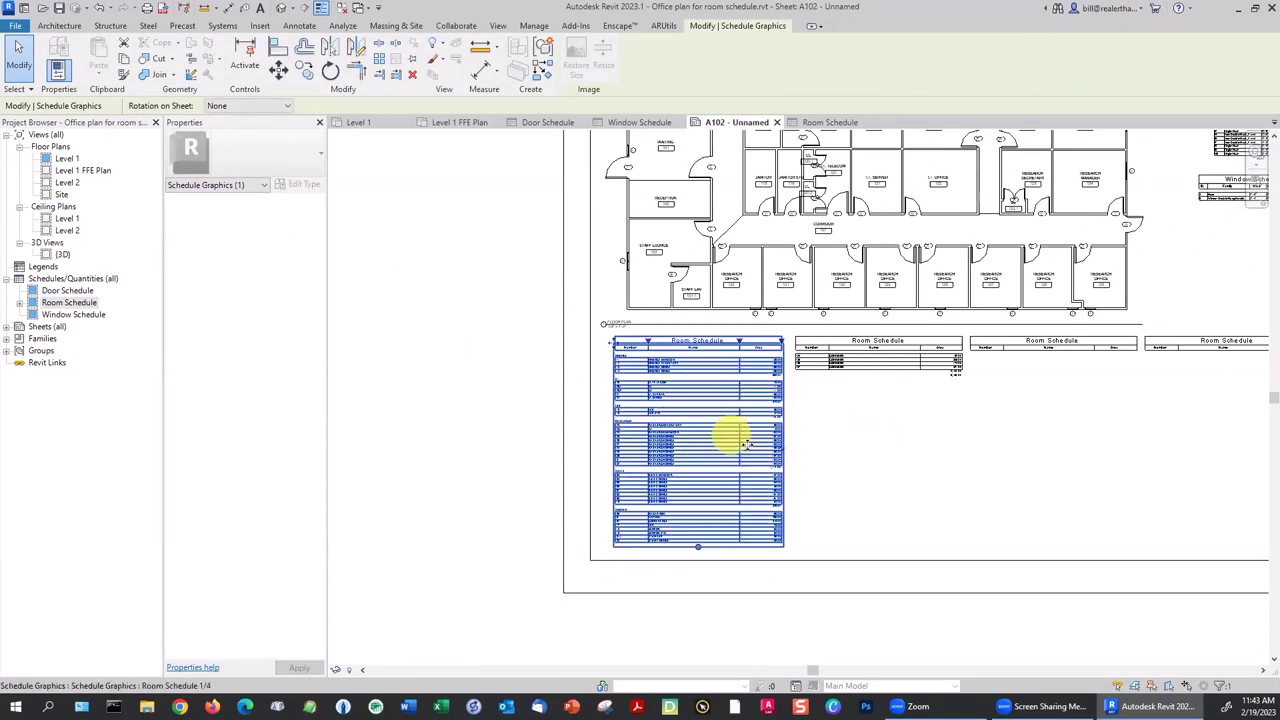
Drag the second, third and far-right schedule segments back onto the first segment.
left_click(814, 352)
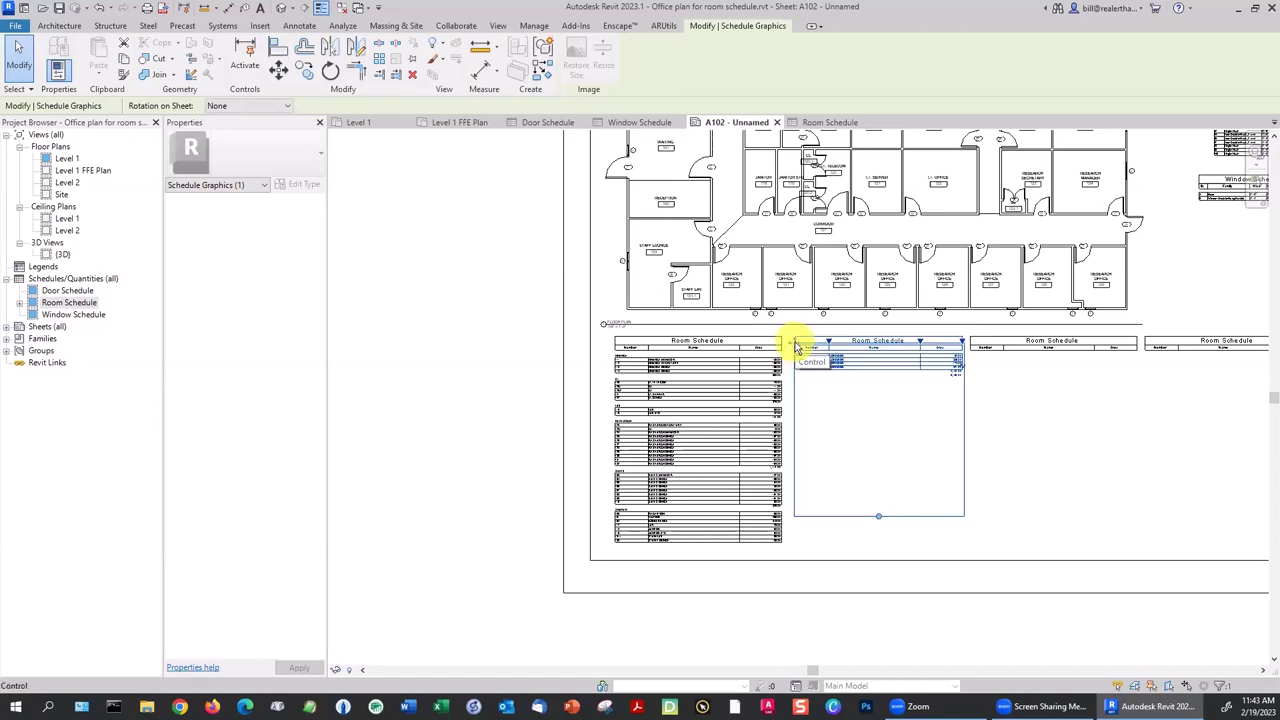
left_click_drag(796, 347, 771, 346)
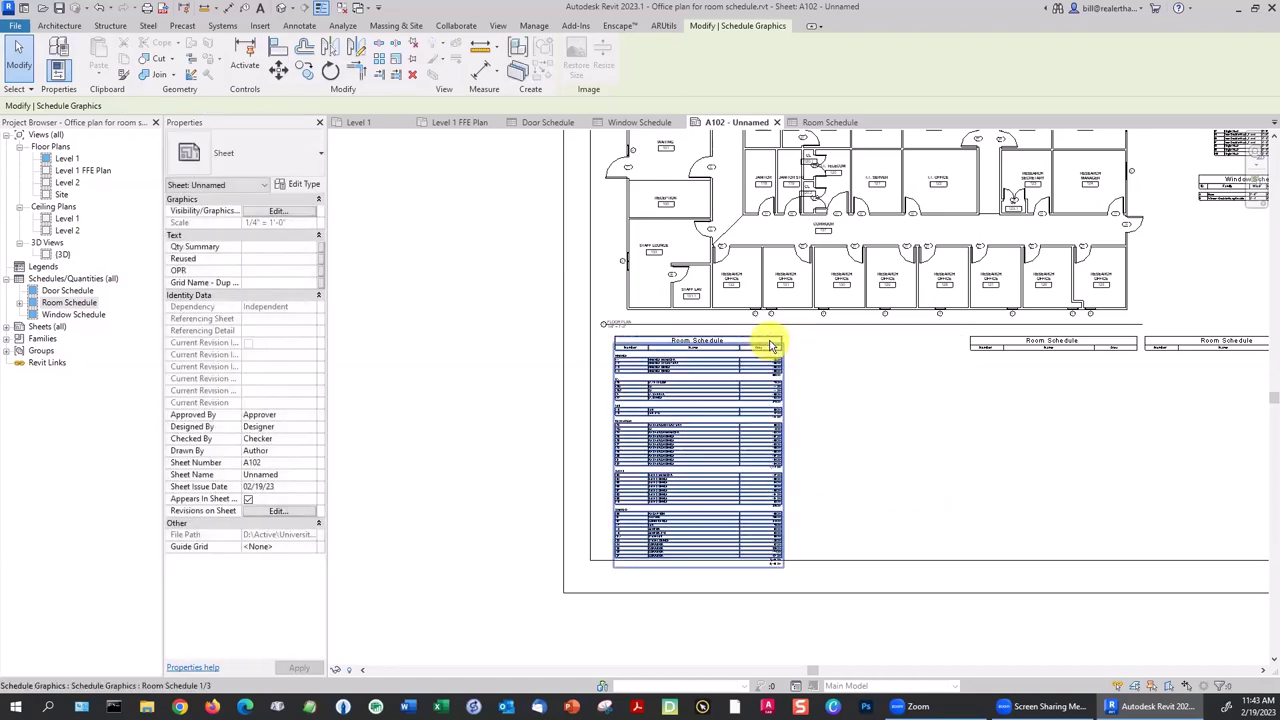
left_click(985, 345)
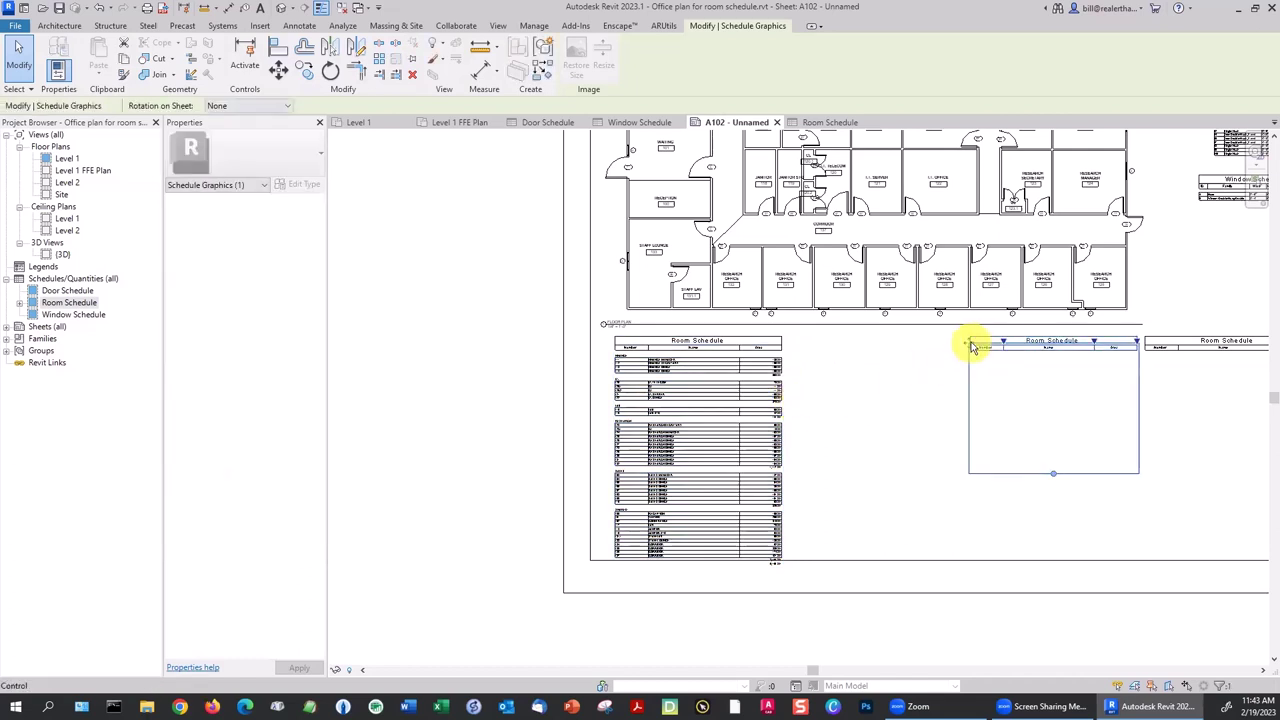
left_click_drag(972, 345, 740, 349)
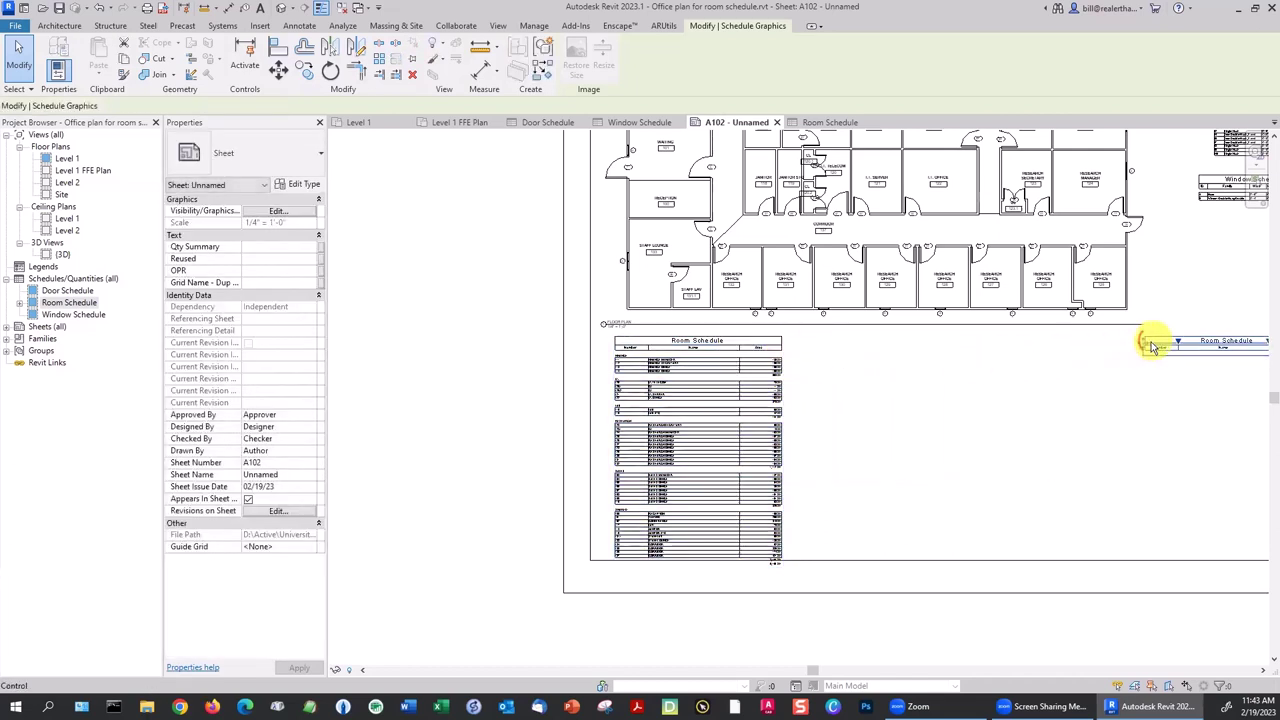
left_click(1152, 345)
left_click_drag(1137, 343, 714, 394)
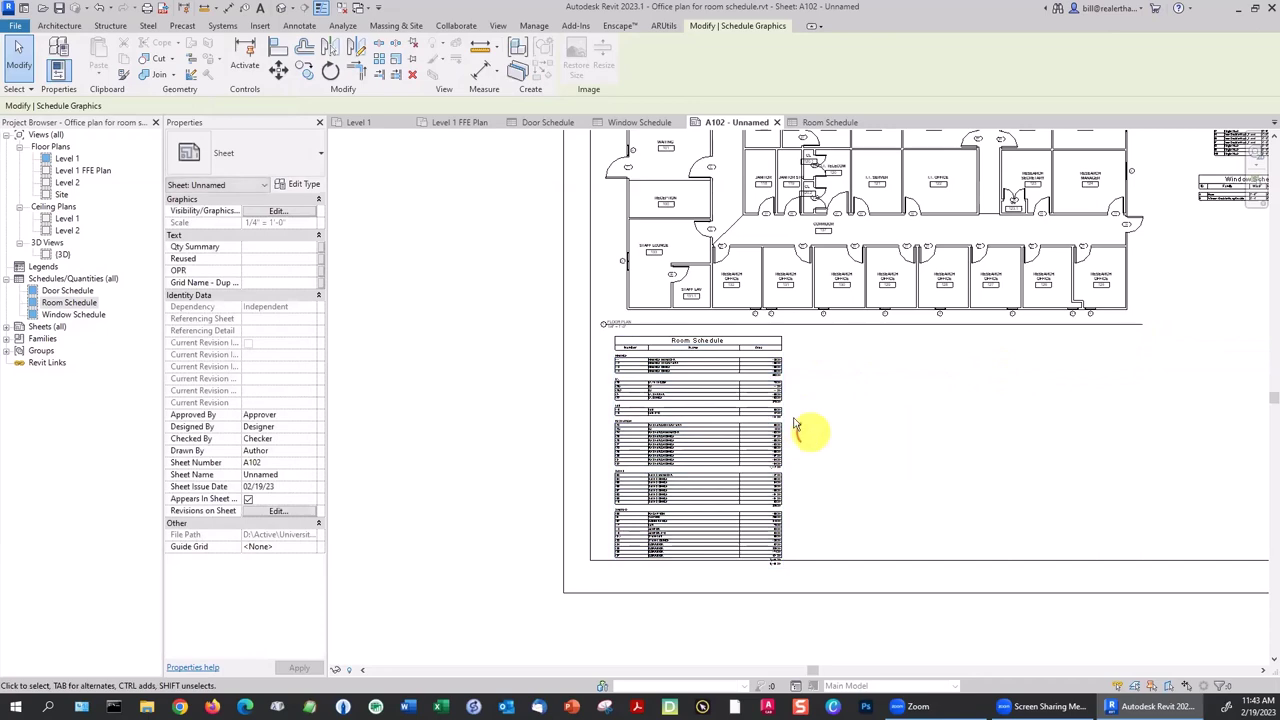
scroll(755, 440, "up", 3)
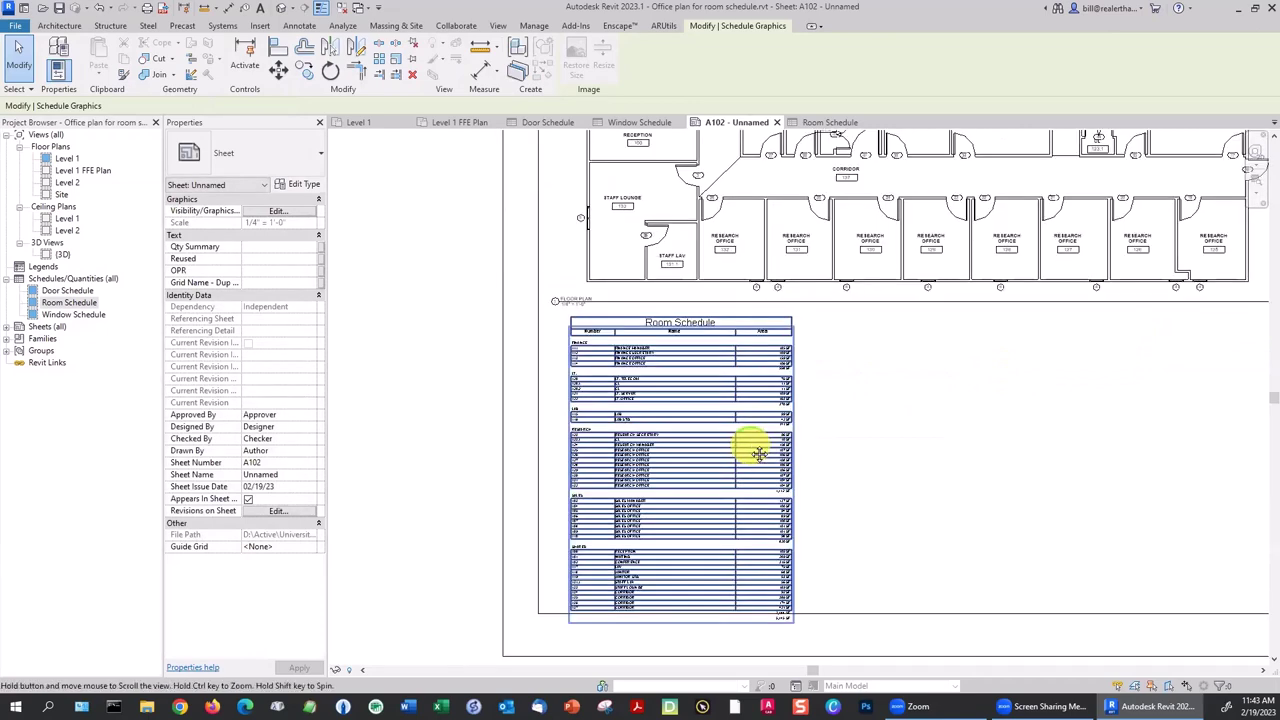
scroll(760, 453, "down", 4)
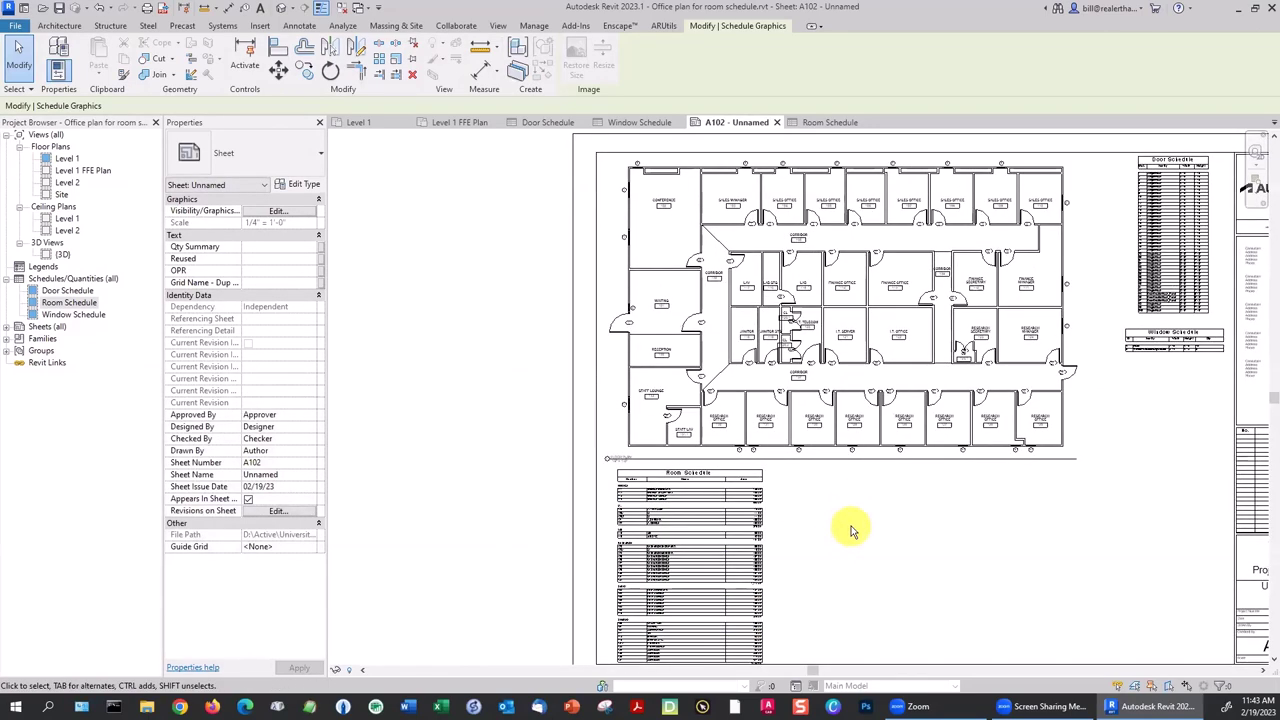
Nudge the floor plan viewport and the Room Schedule into alignment on sheet A102.
left_click(830, 360)
key("Up")
key("Up")
key("Up")
key("Up")
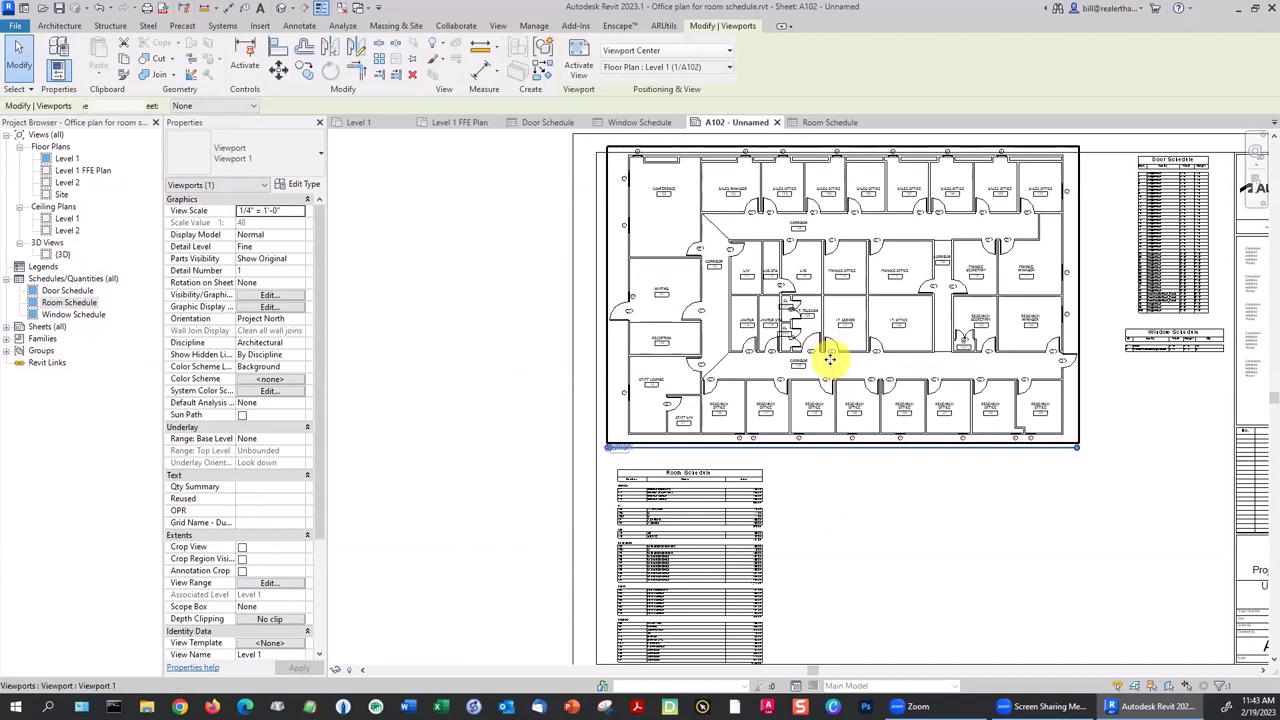
key("Down")
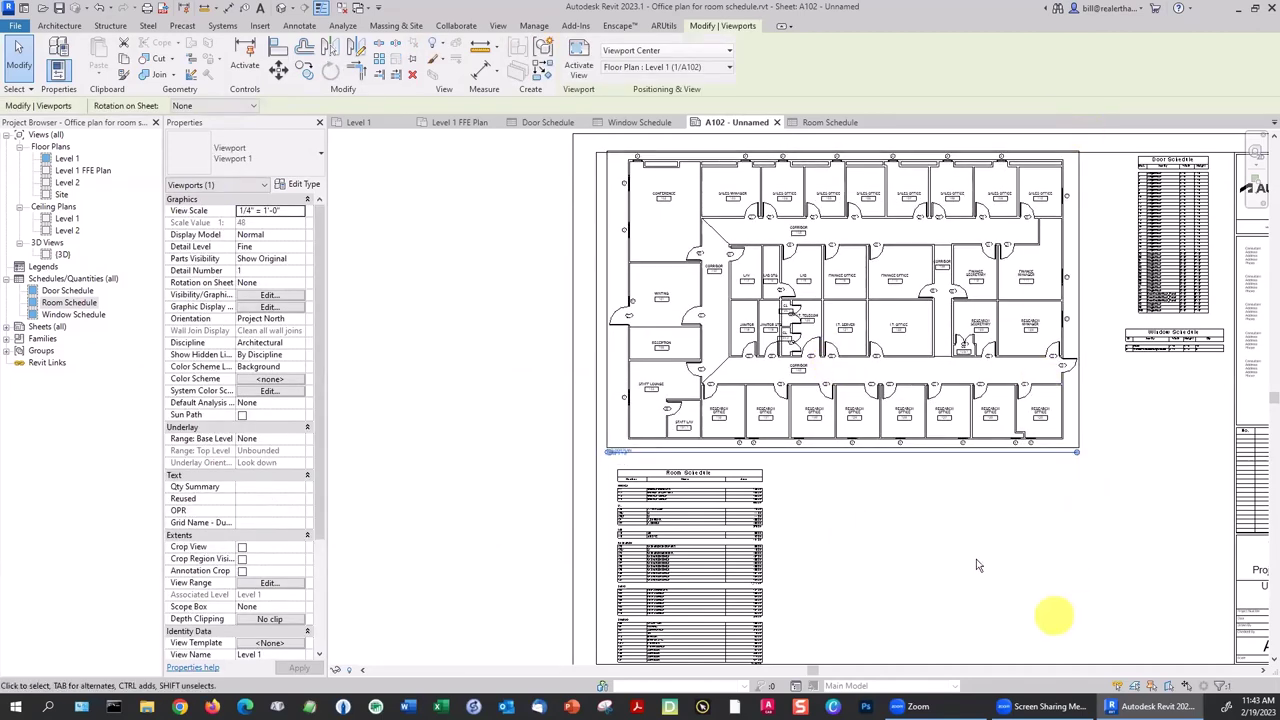
left_click(745, 549)
key("Up")
key("Up")
key("Up")
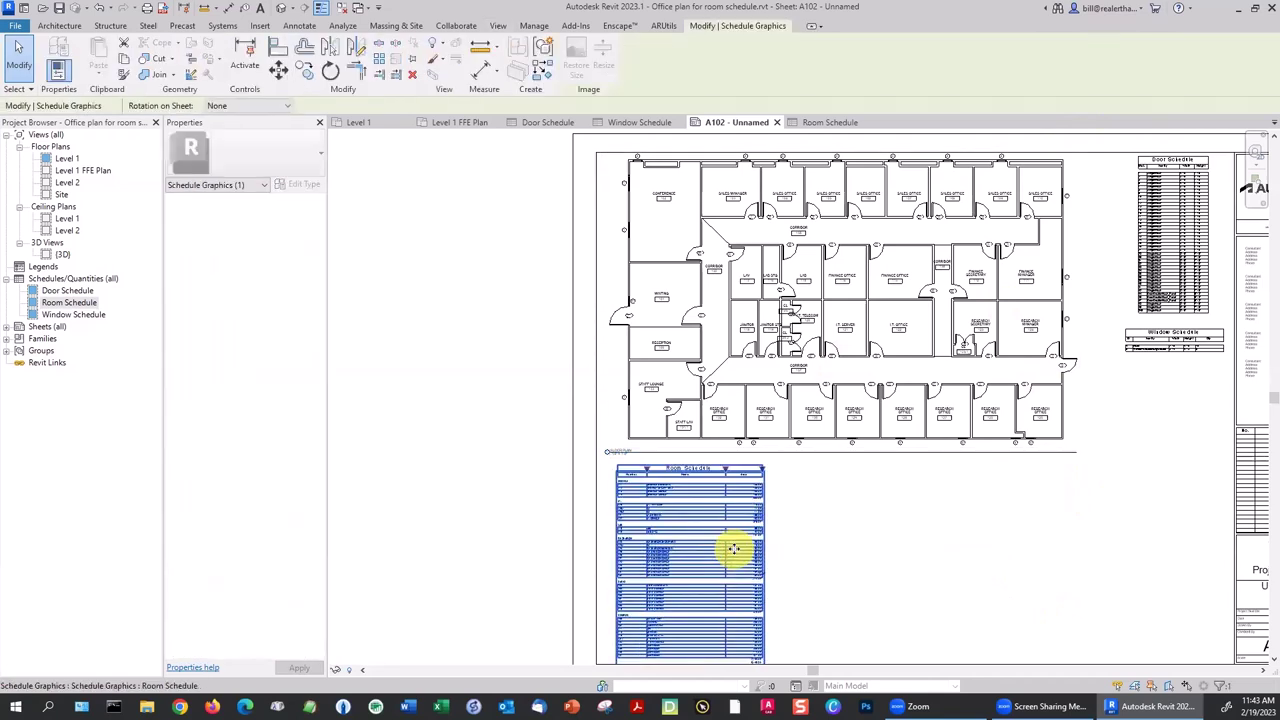
left_click(803, 549)
scroll(700, 580, "up", 4)
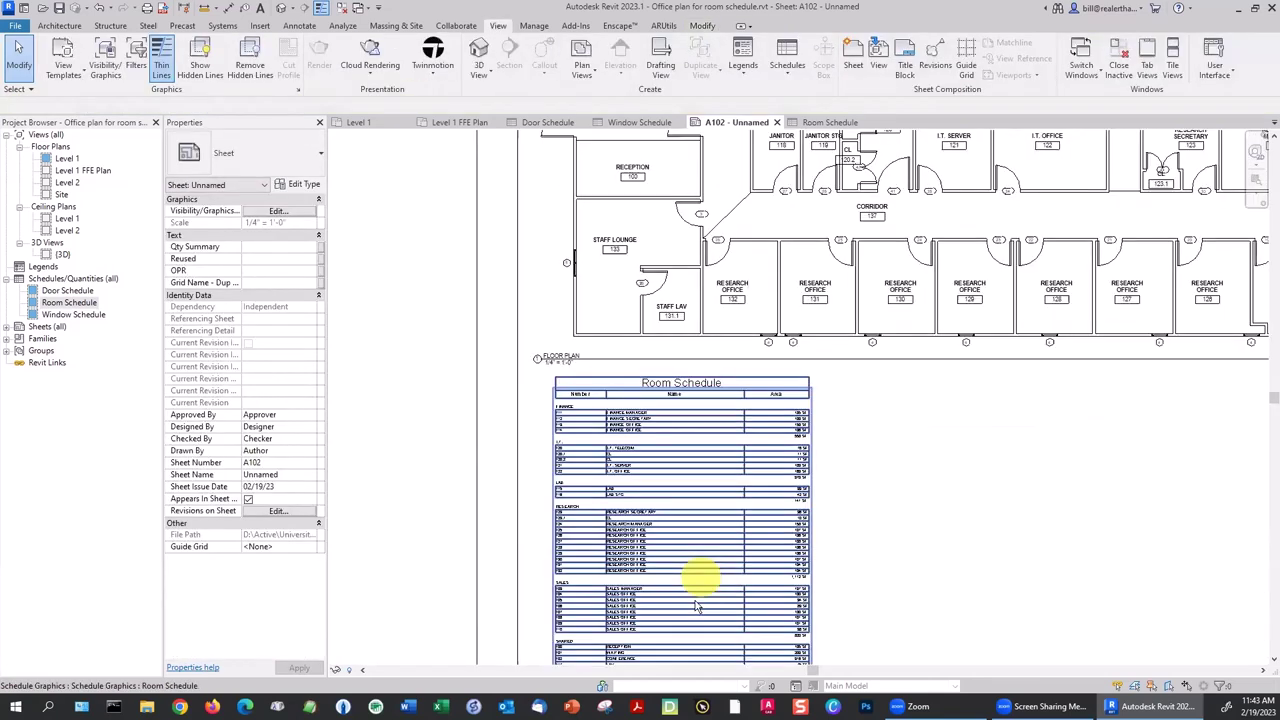
scroll(694, 437, "down", 2)
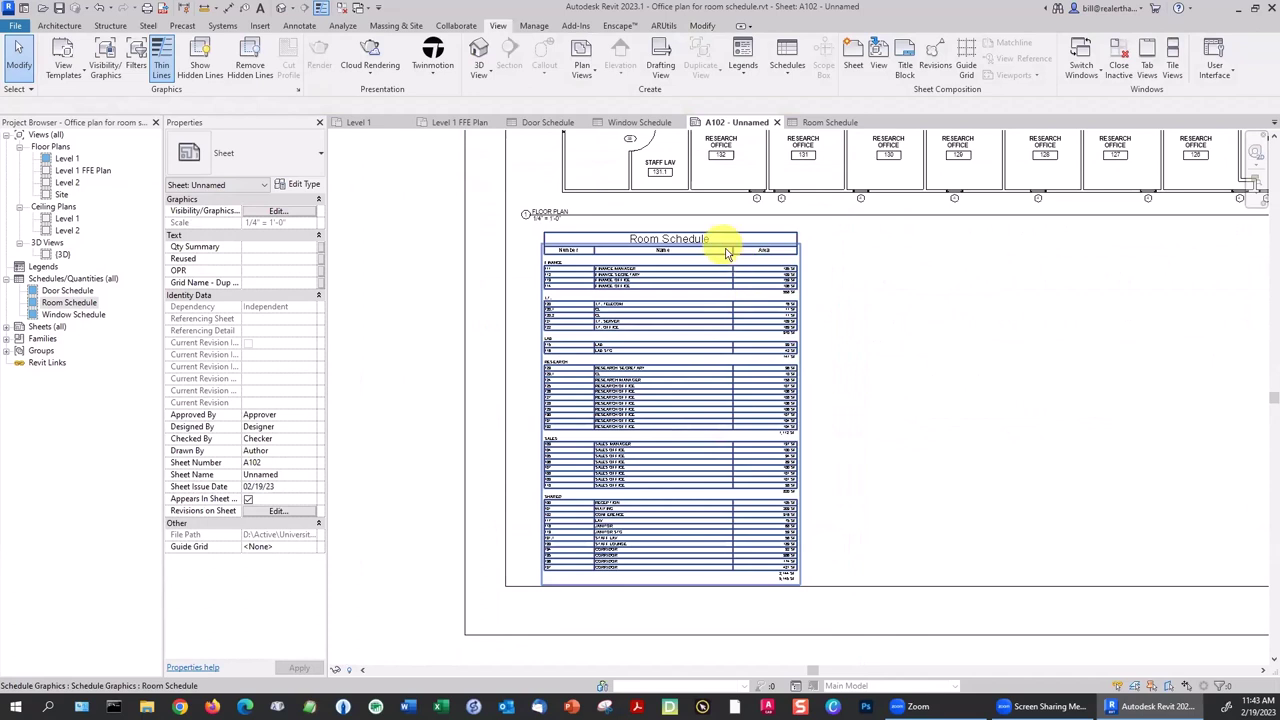
Narrow the Room Schedule's Name and Area columns so the table is slimmer.
left_click(734, 244)
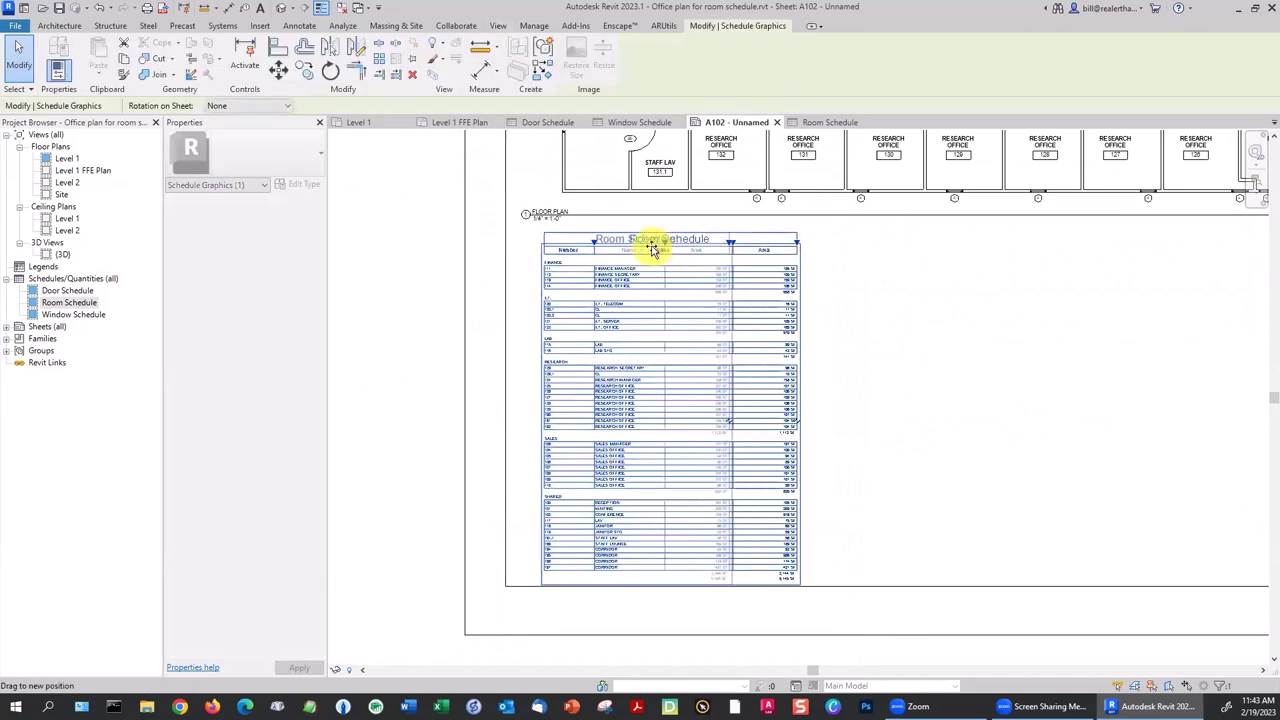
left_click_drag(651, 248, 653, 247)
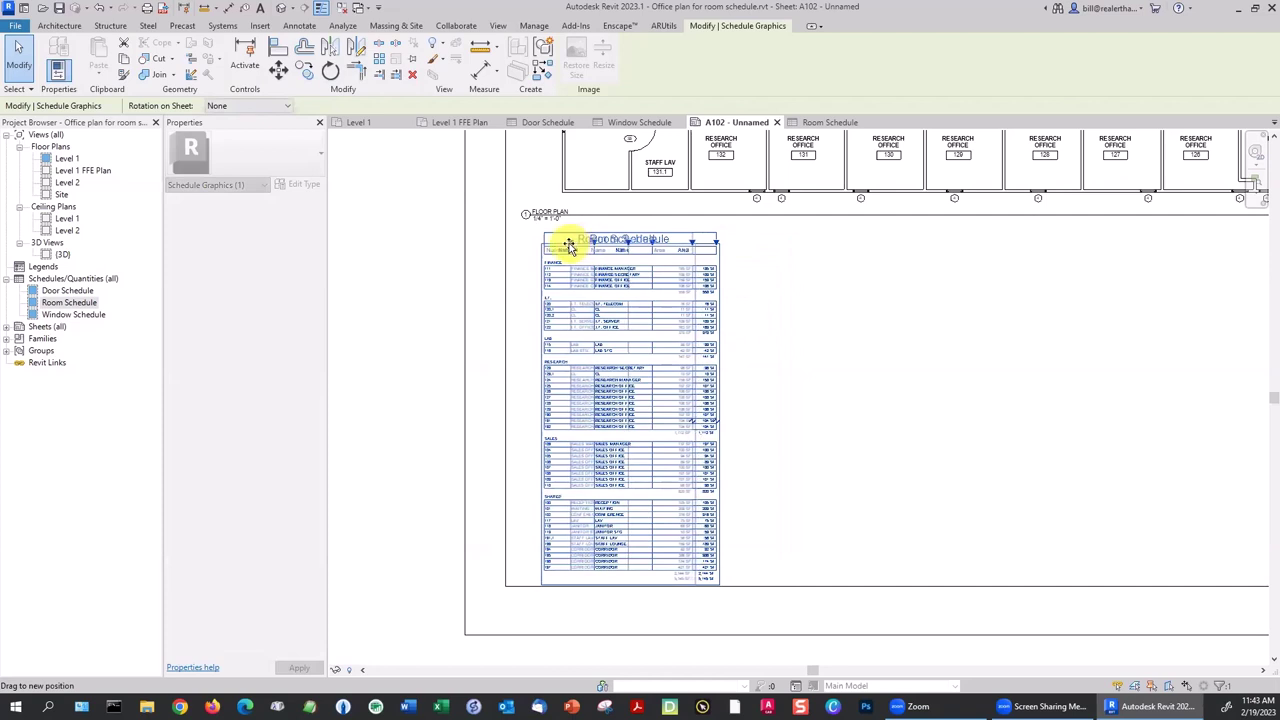
left_click_drag(688, 246, 650, 246)
left_click(729, 491)
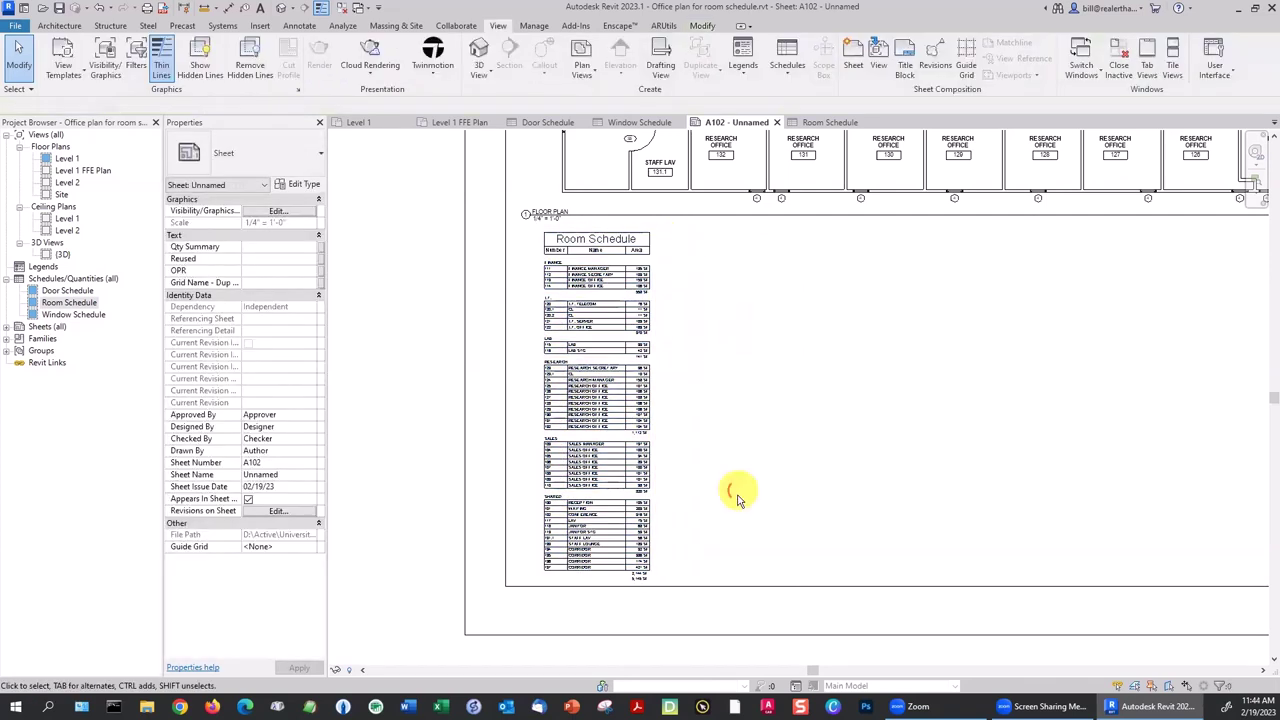
scroll(694, 463, "up", 3)
middle_click_drag(688, 468, 700, 488)
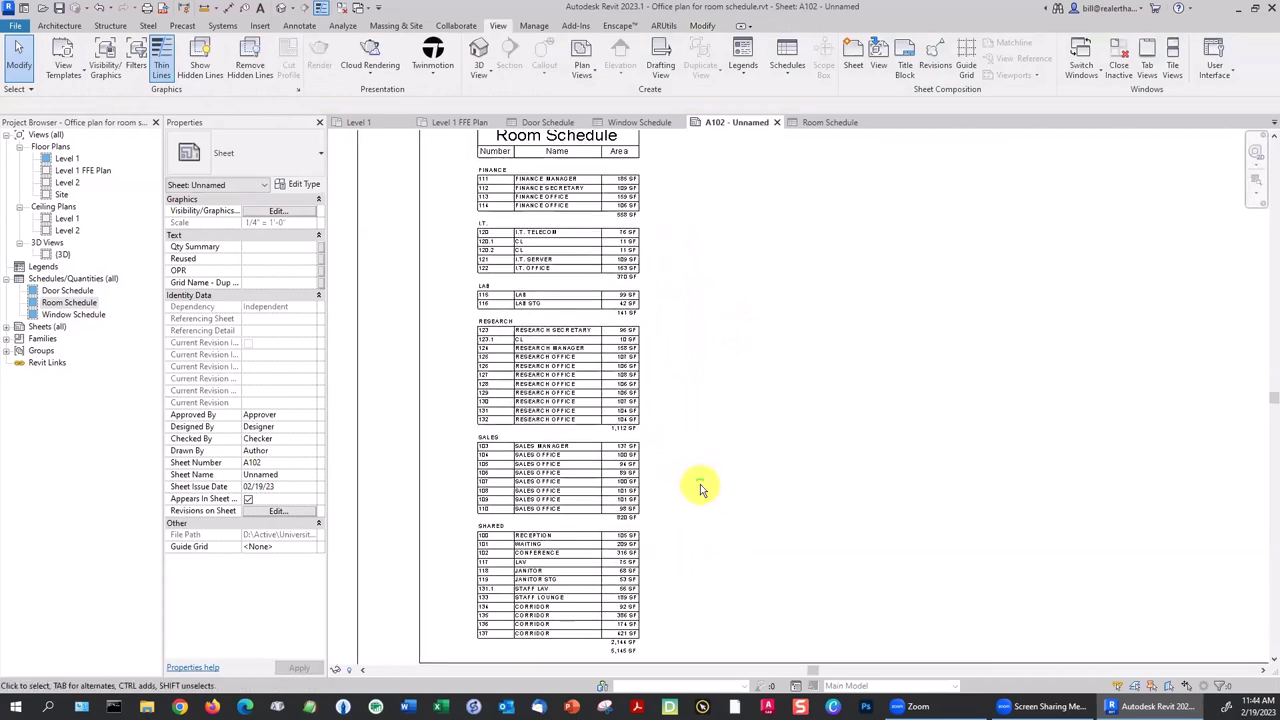
scroll(700, 489, "down", 1)
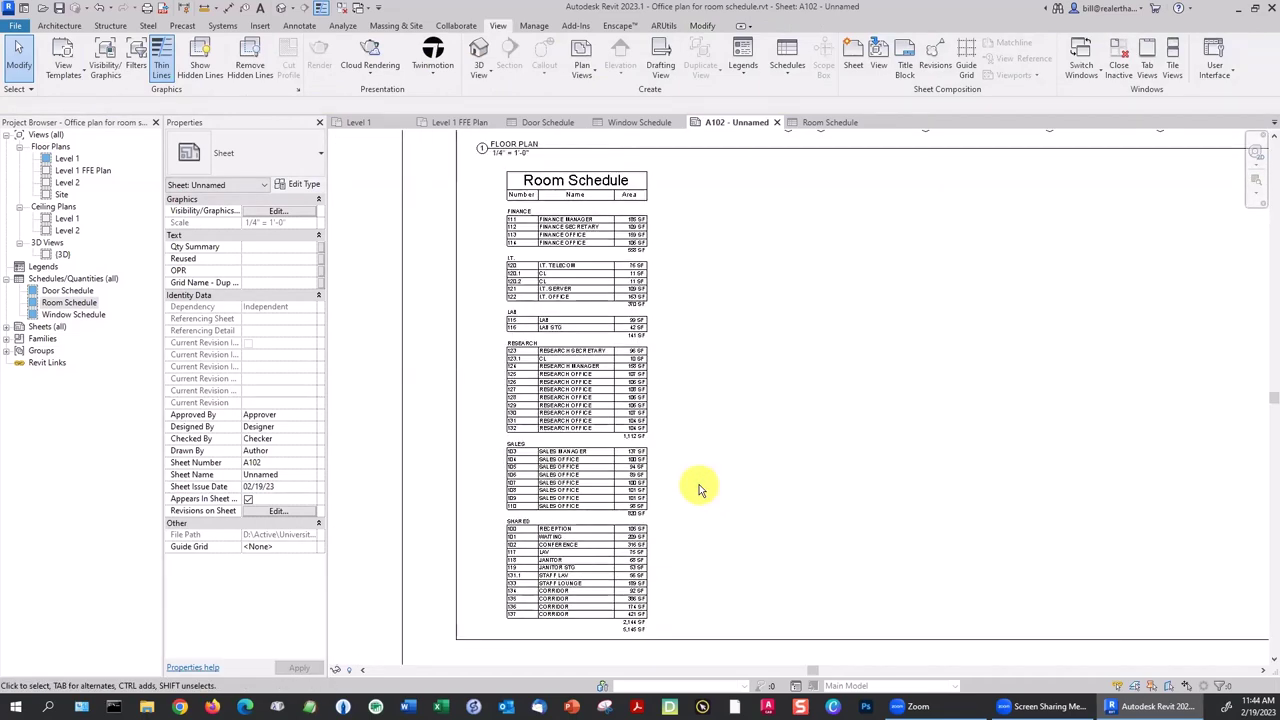
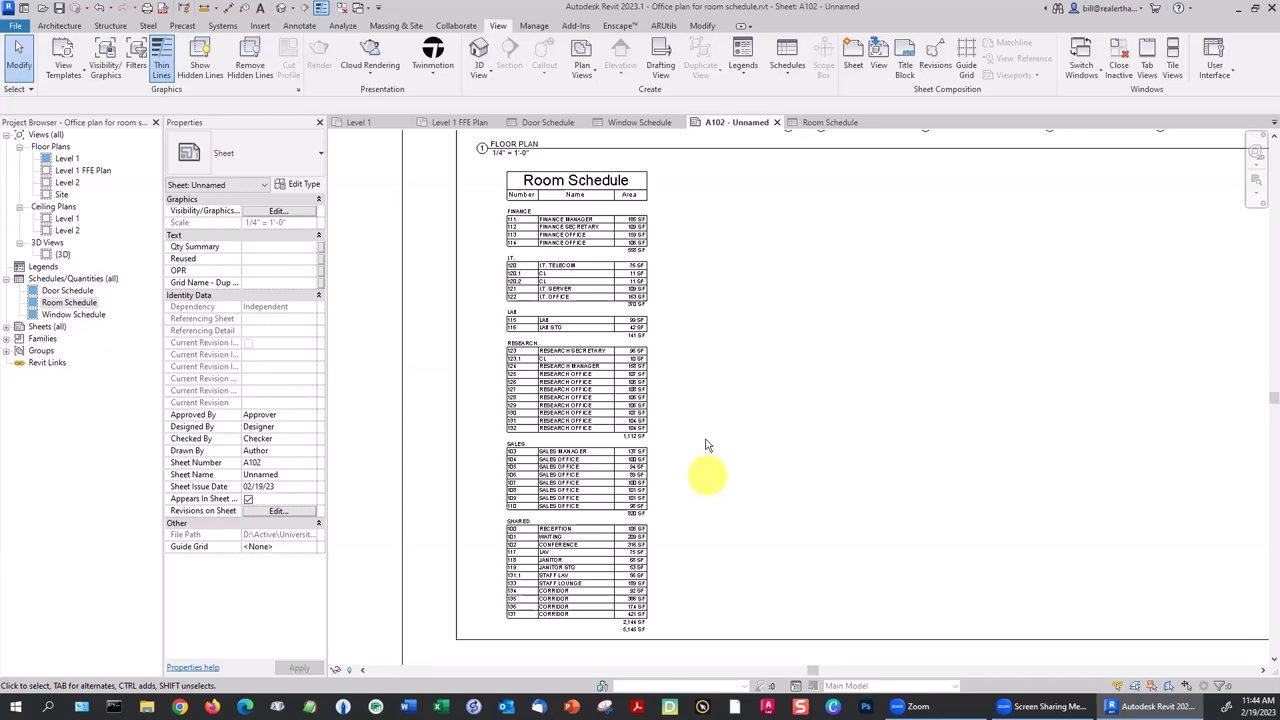
Pan across sheet A102 to review its plan and schedules, then switch to the Level 1 plan view.
scroll(706, 450, "down", 4)
middle_click_drag(814, 420, 636, 618)
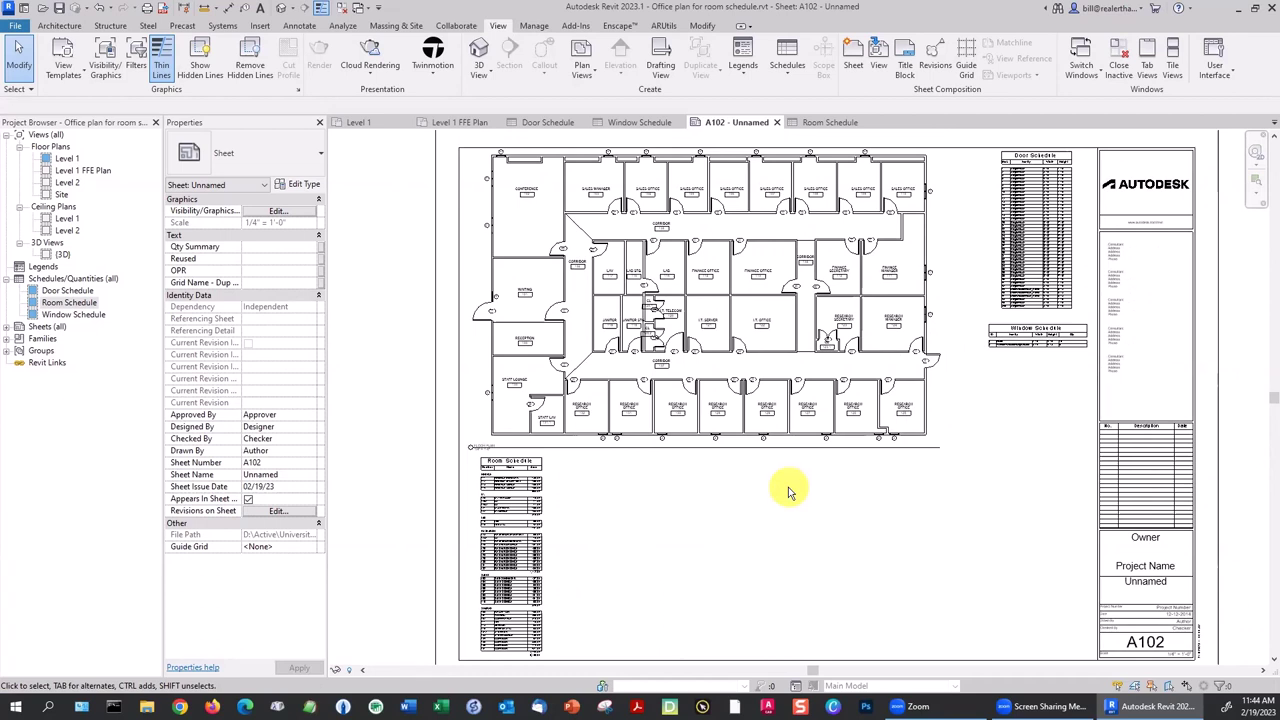
left_click(359, 122)
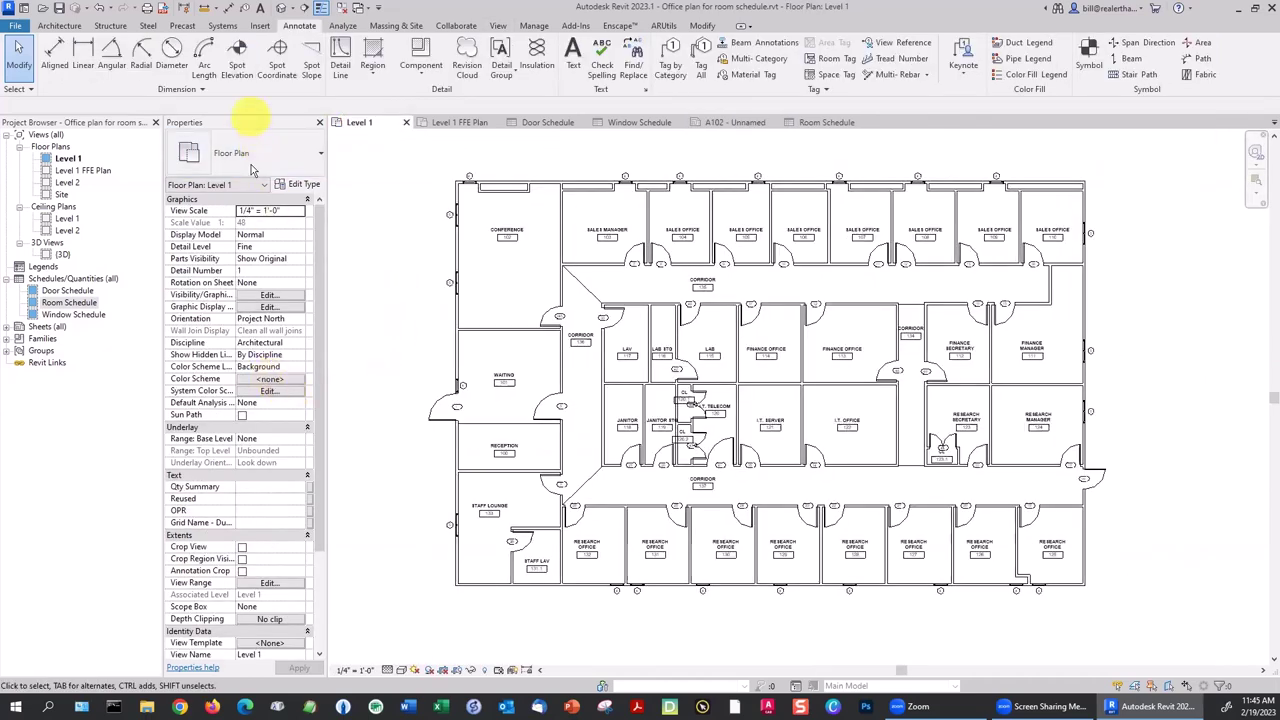
Apply the Department colour scheme, Rooms category, to the Level 1 floor plan.
left_click(262, 386)
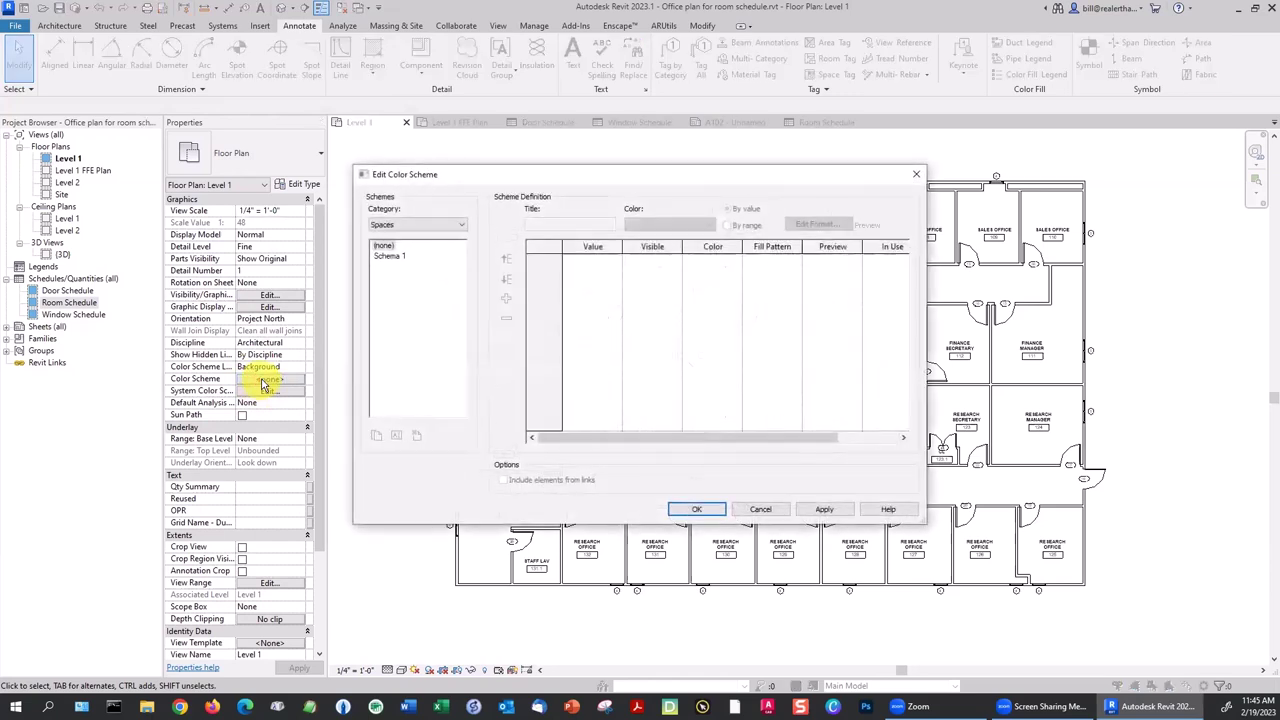
left_click(401, 226)
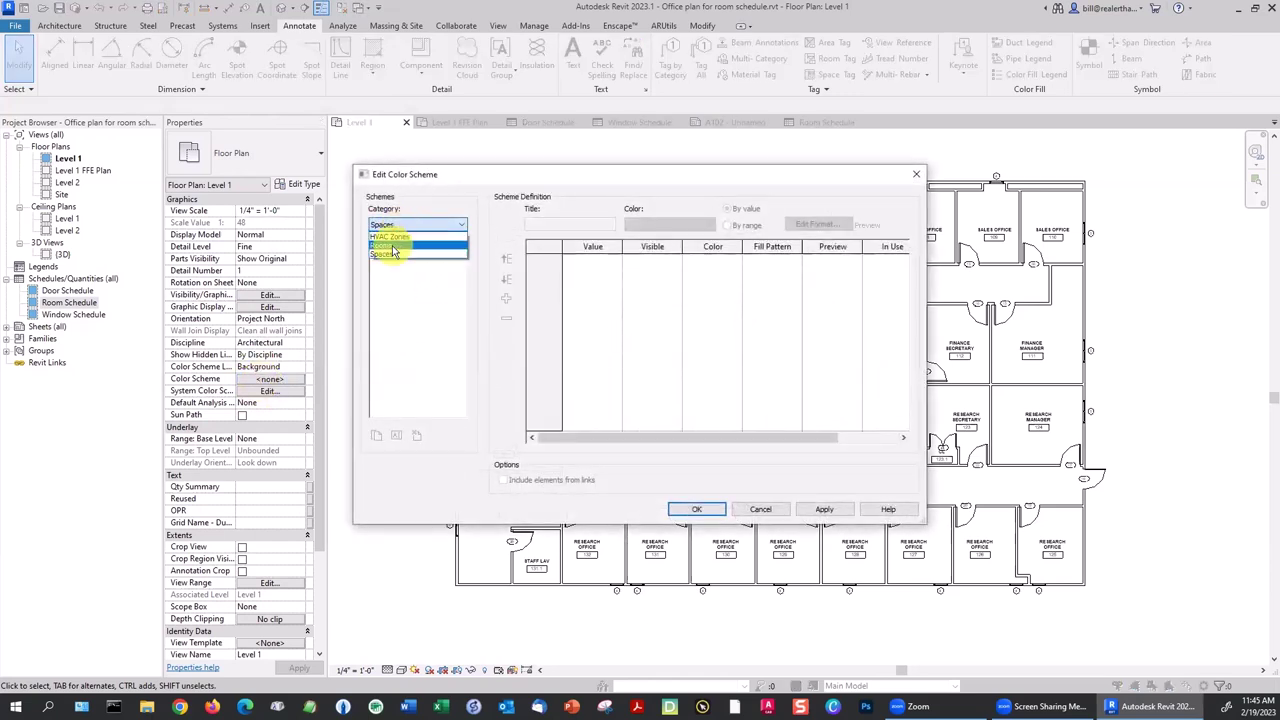
left_click(384, 245)
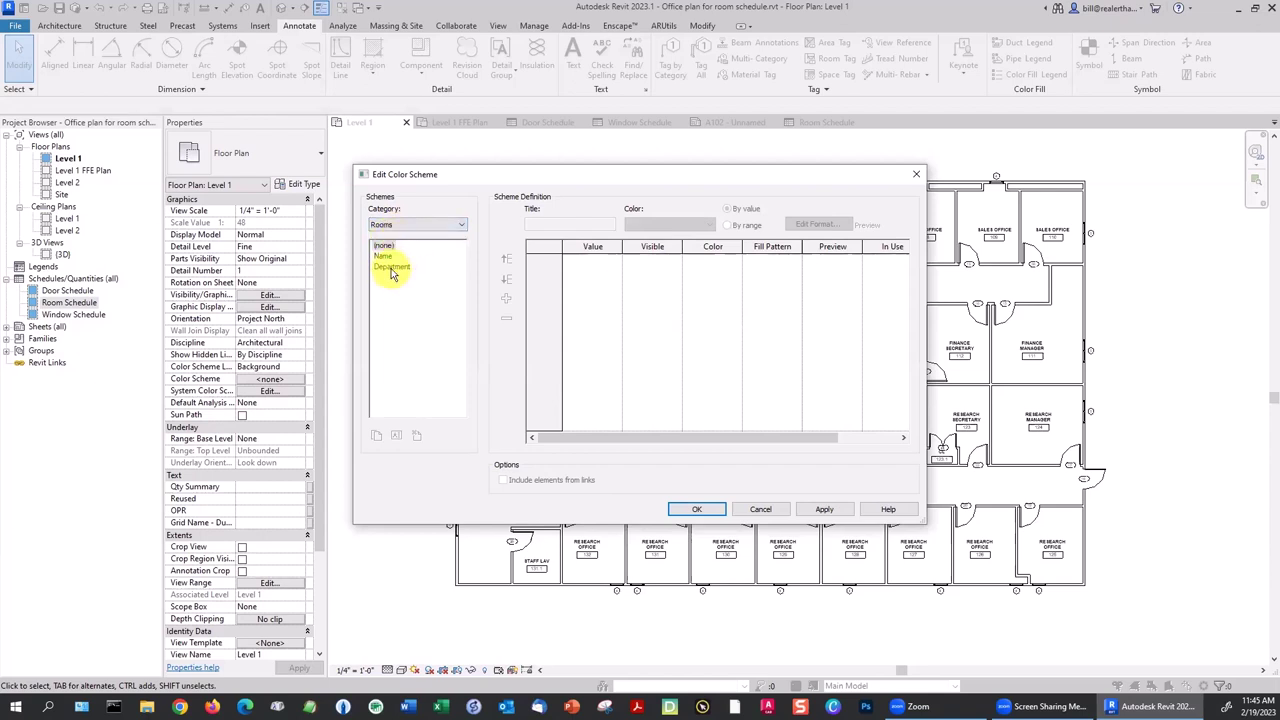
left_click(391, 270)
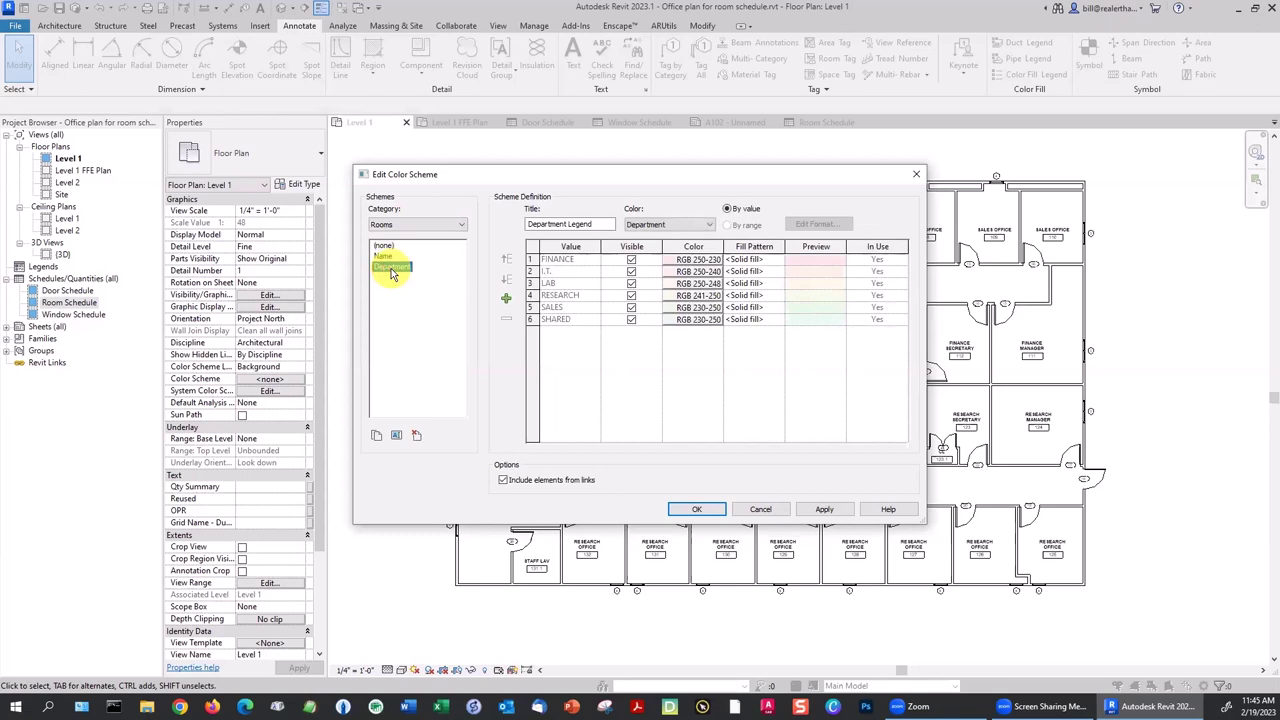
left_click(392, 224)
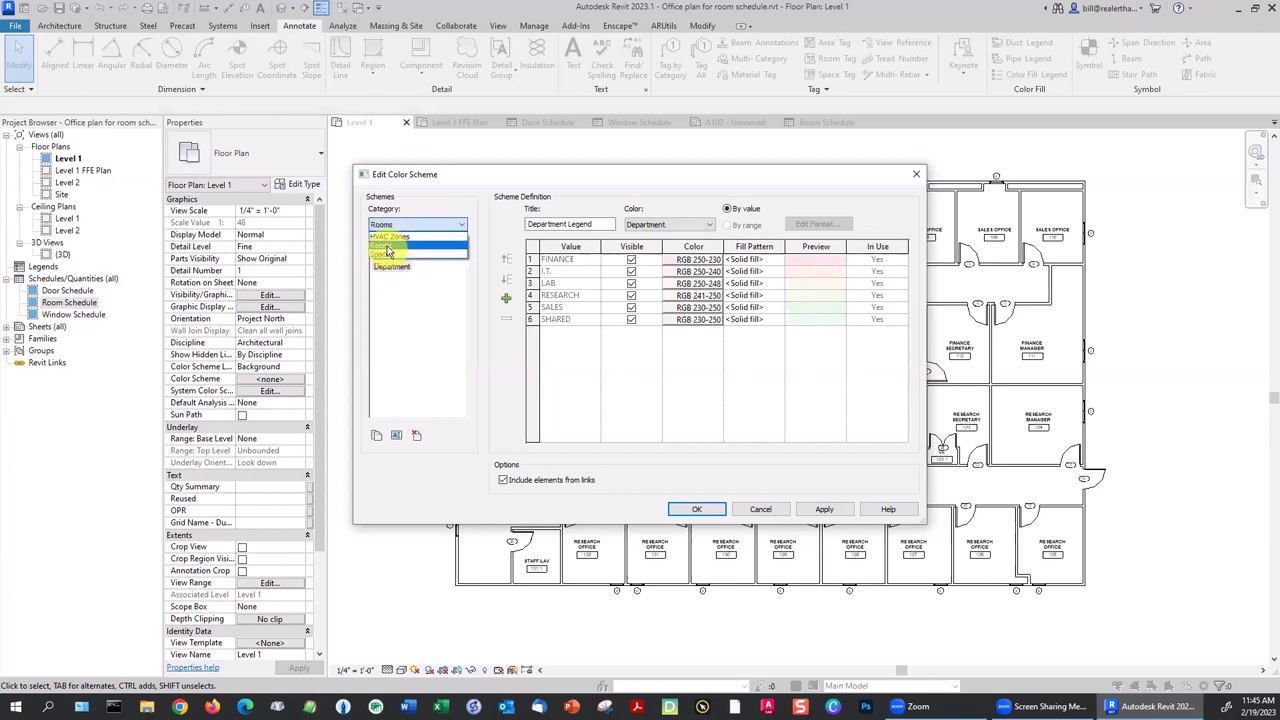
left_click(388, 247)
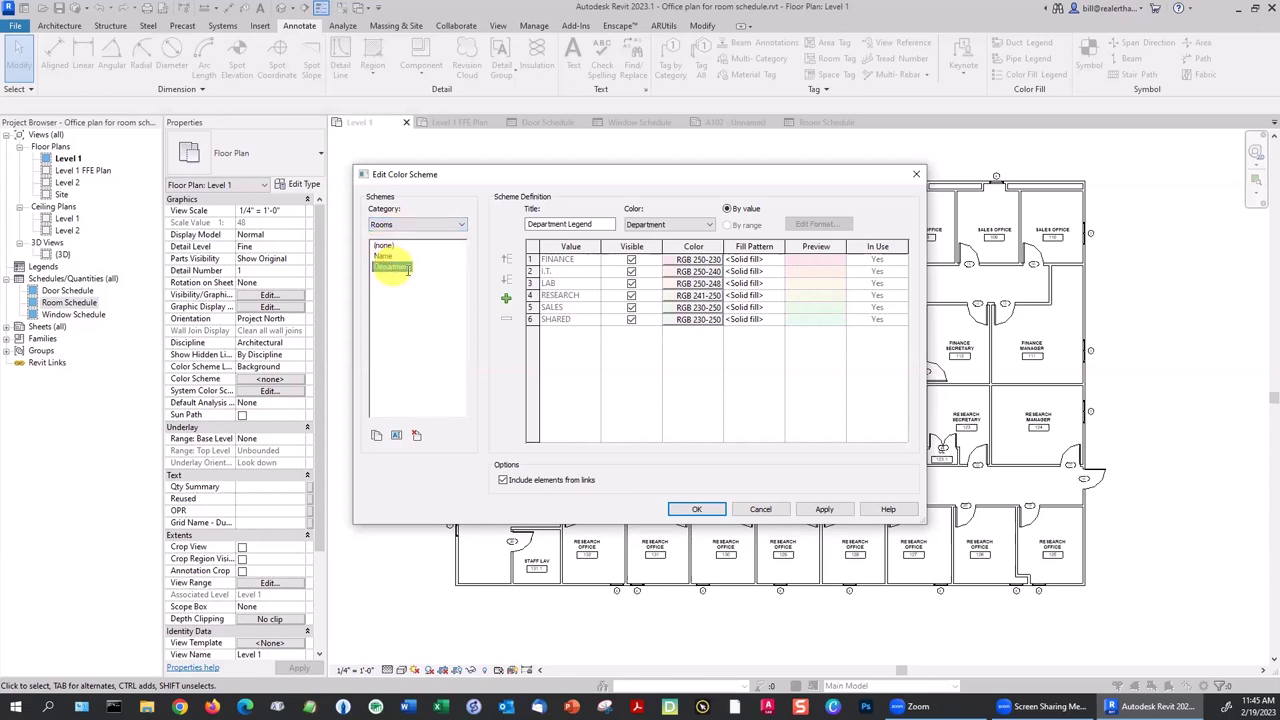
left_click(824, 510)
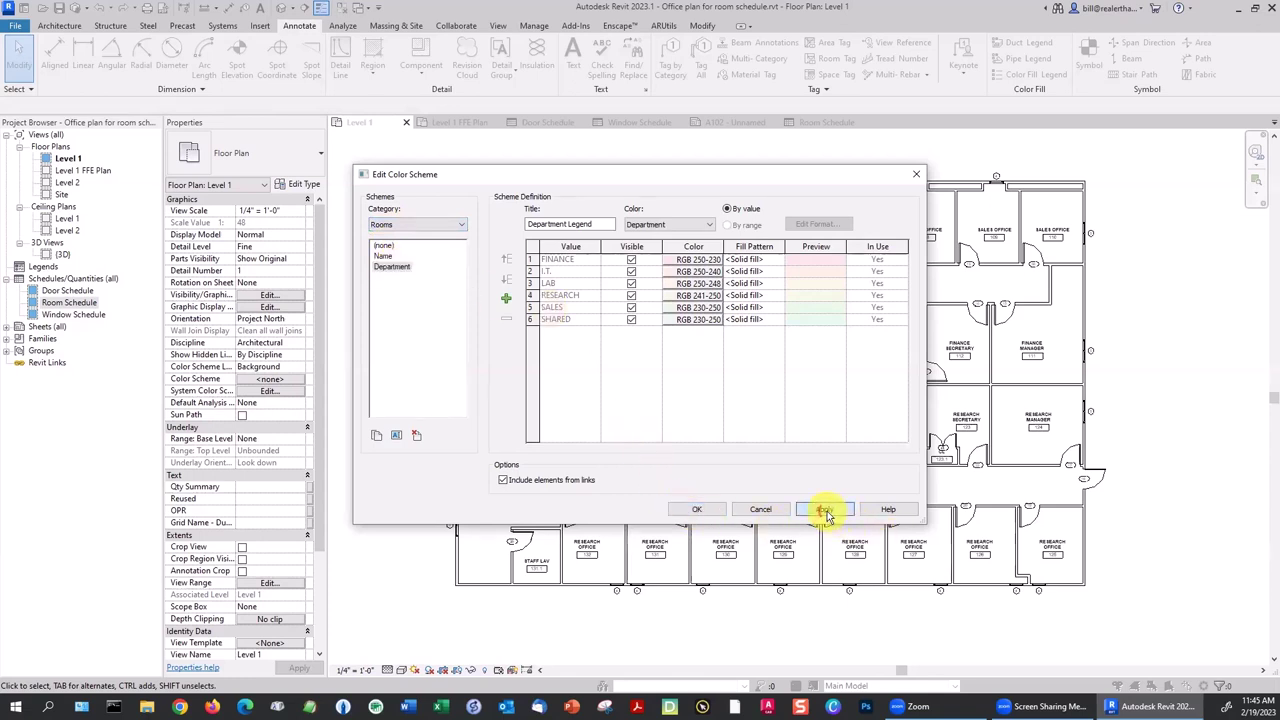
left_click(694, 510)
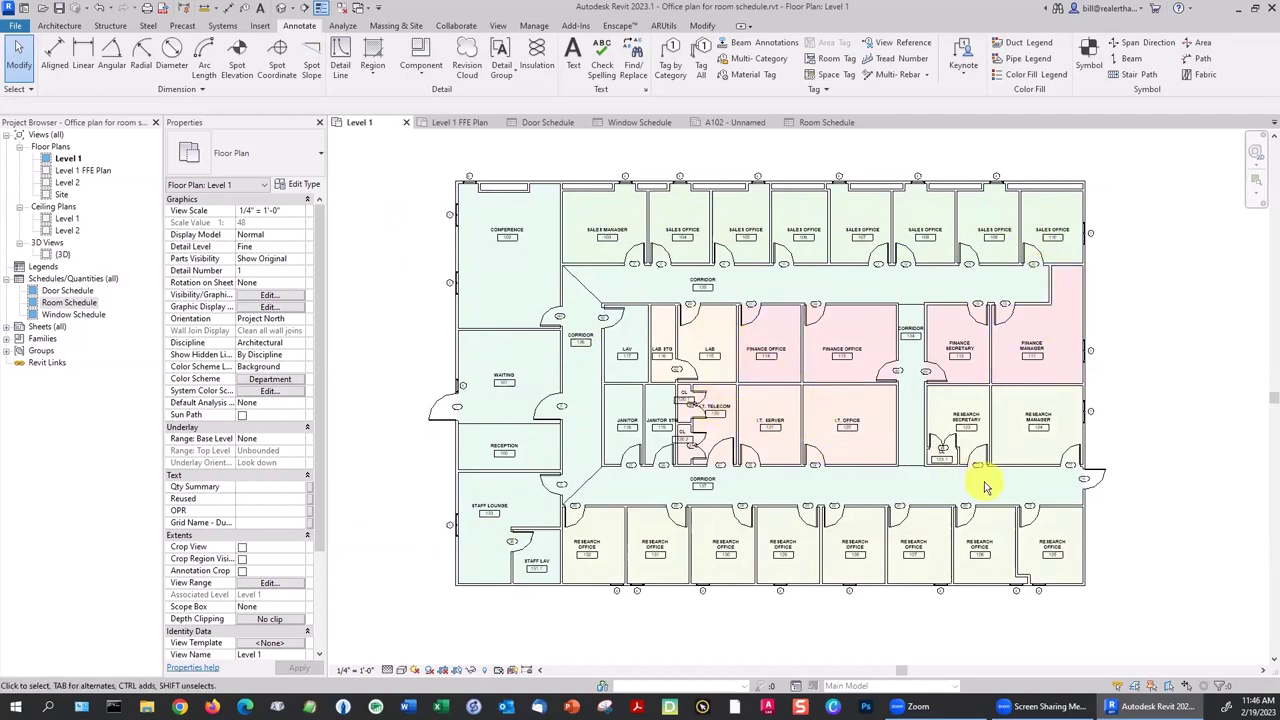
Change Research Office 132's Department property to SALES.
left_click(606, 535)
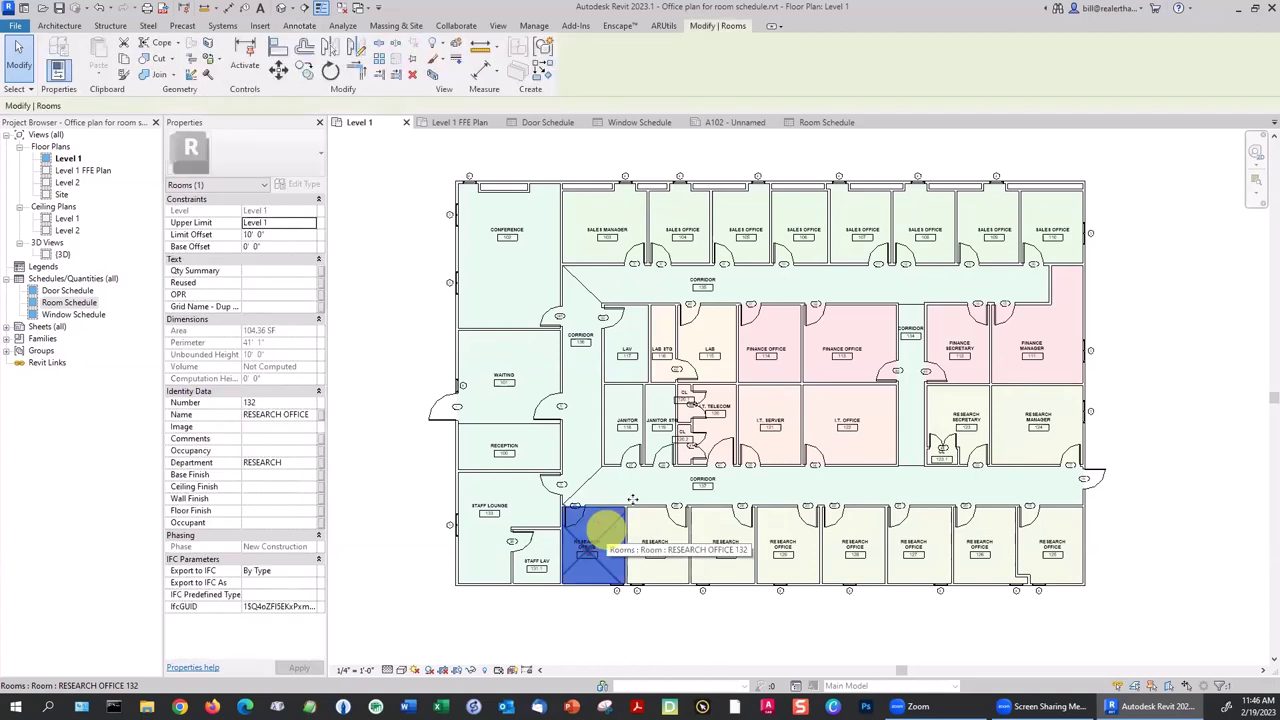
left_click(254, 462)
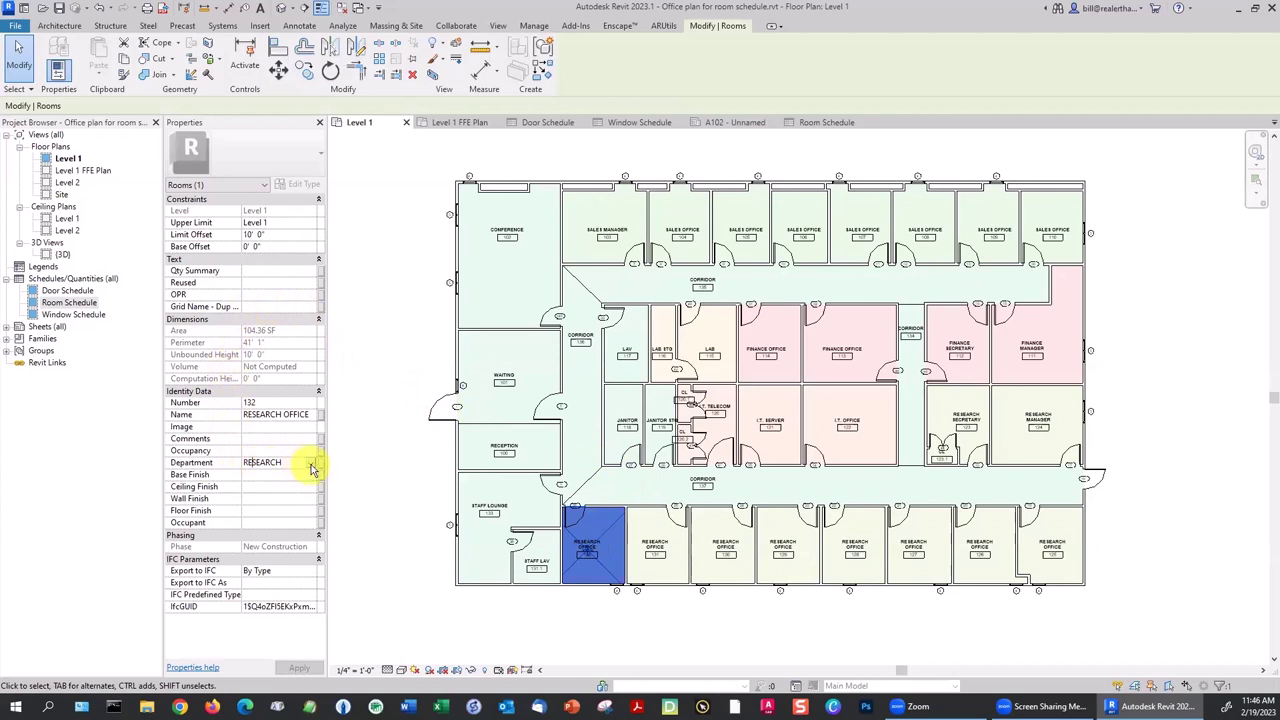
left_click(311, 463)
left_click(265, 518)
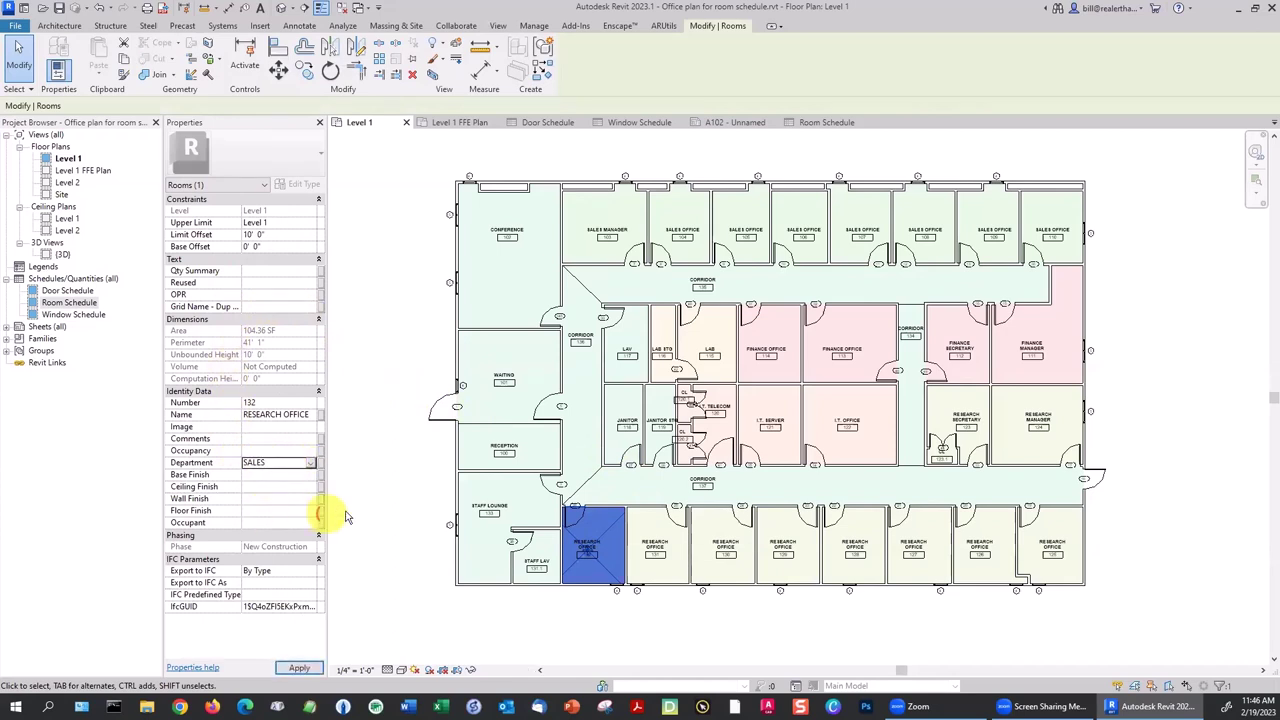
left_click(366, 514)
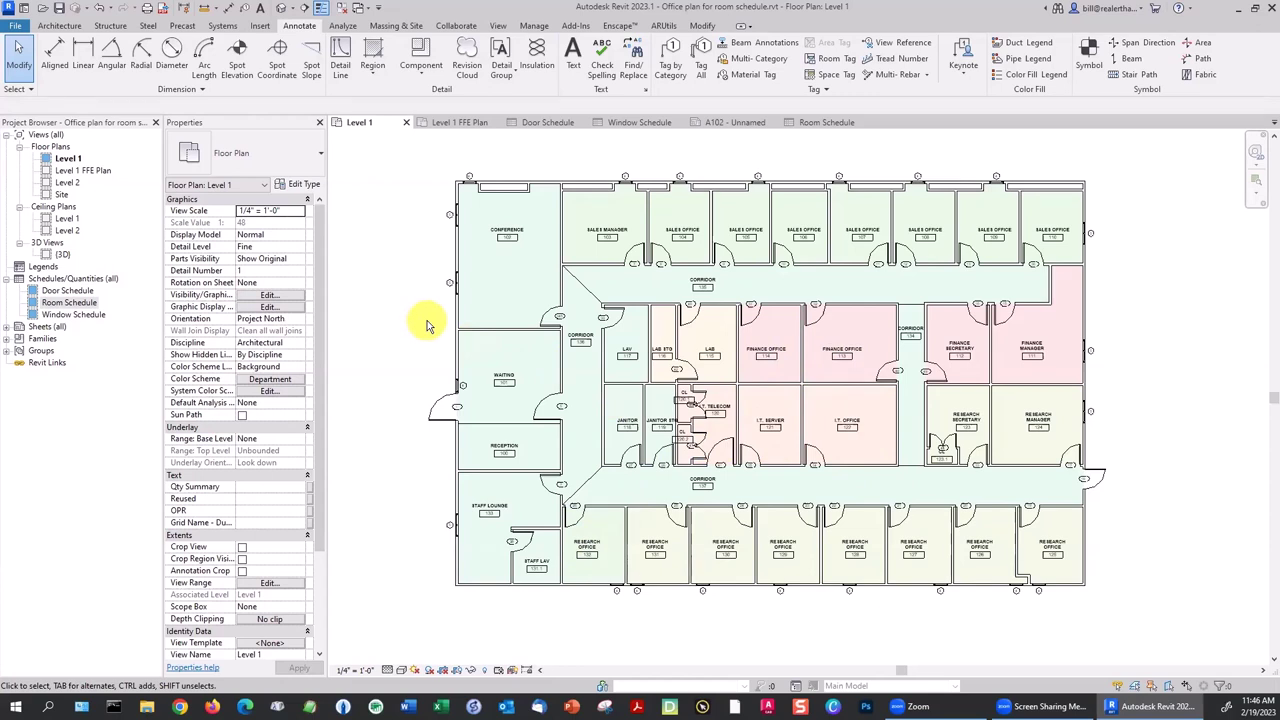
Change the FINANCE colour in the Department colour scheme to cyan.
left_click(282, 380)
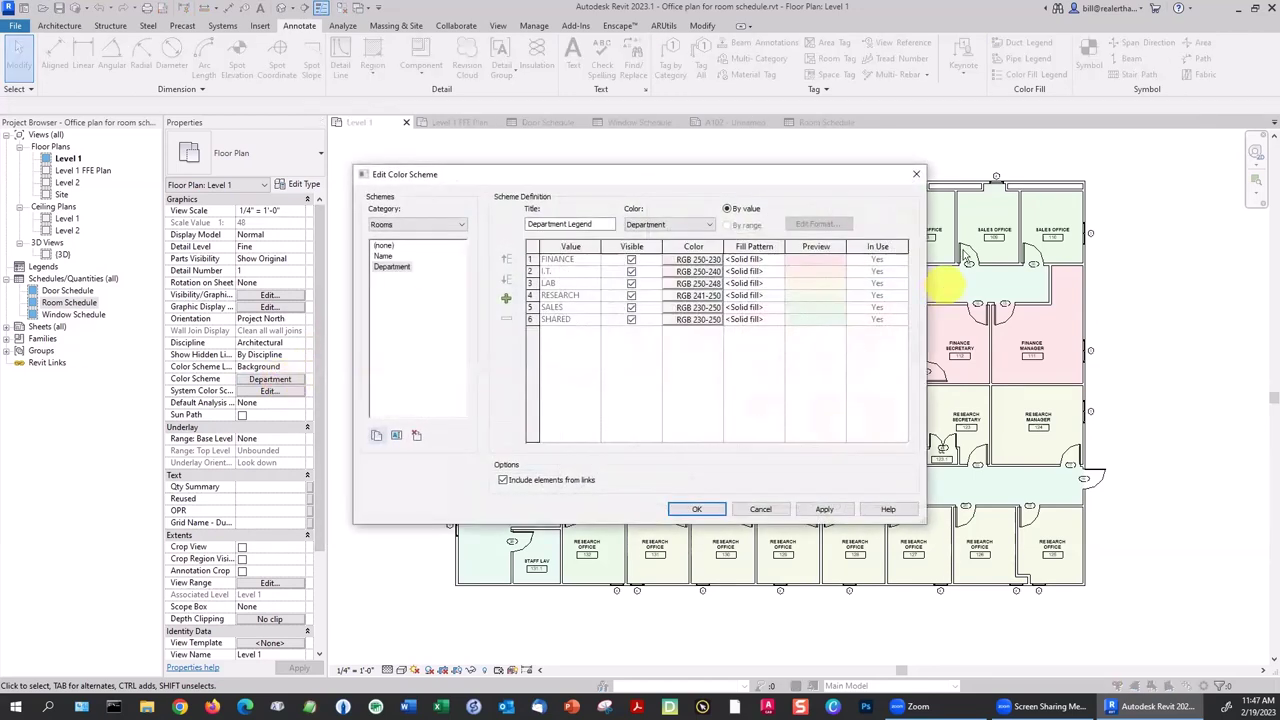
left_click(697, 260)
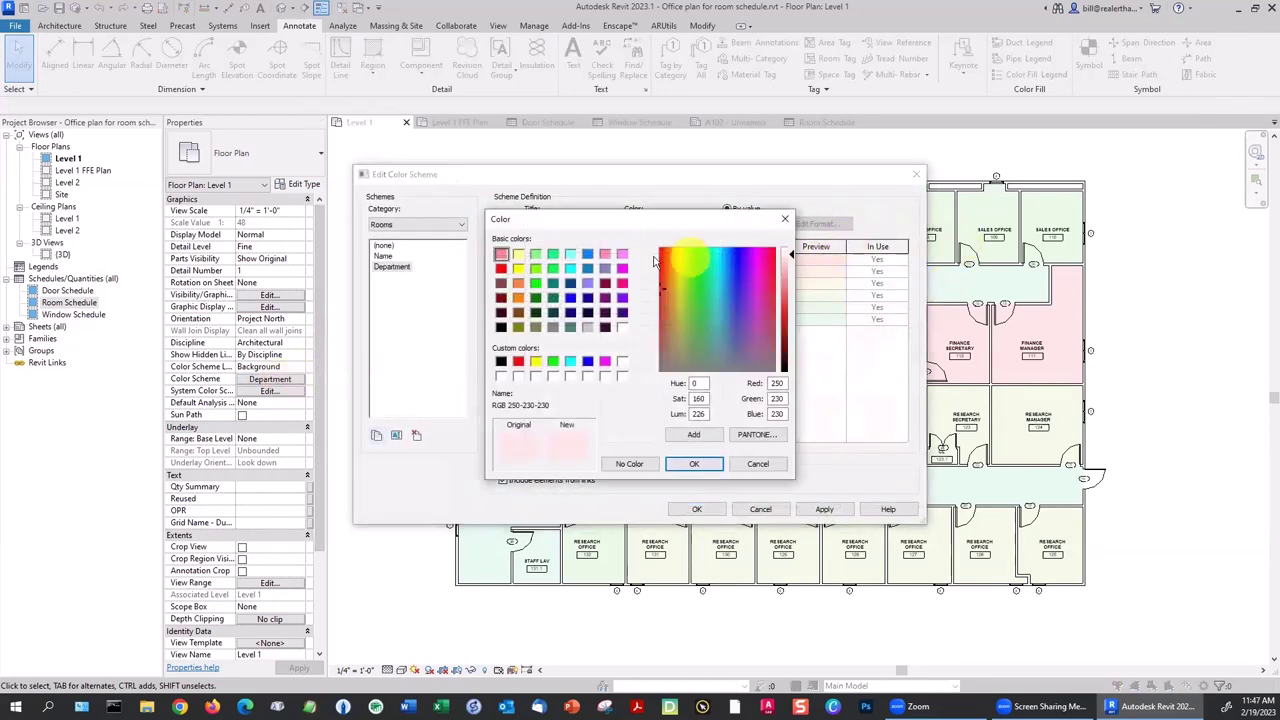
left_click(570, 268)
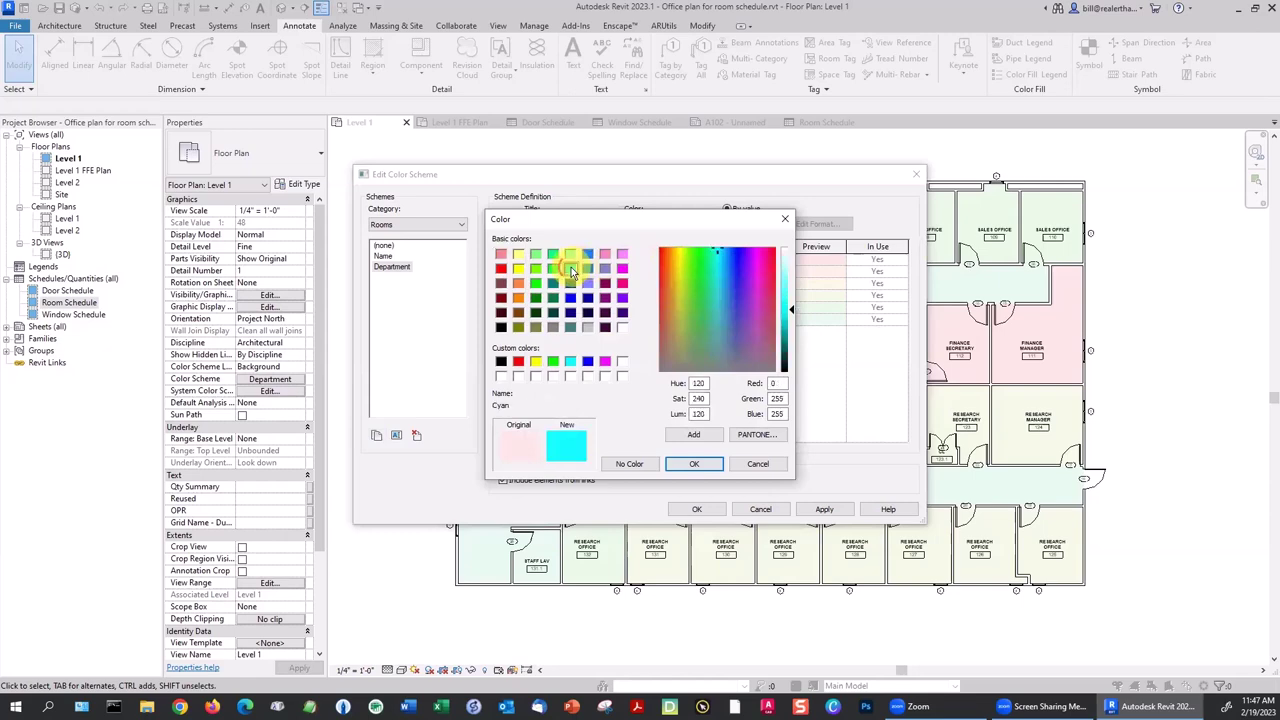
left_click(698, 466)
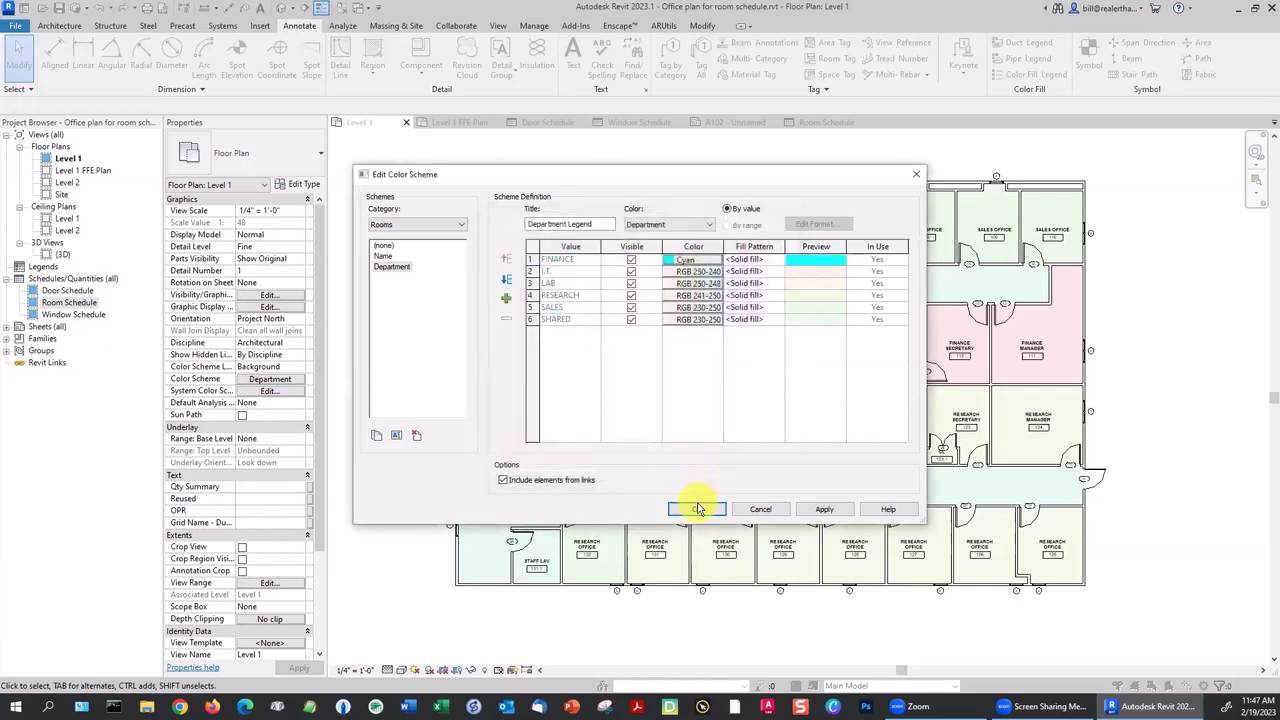
left_click(690, 509)
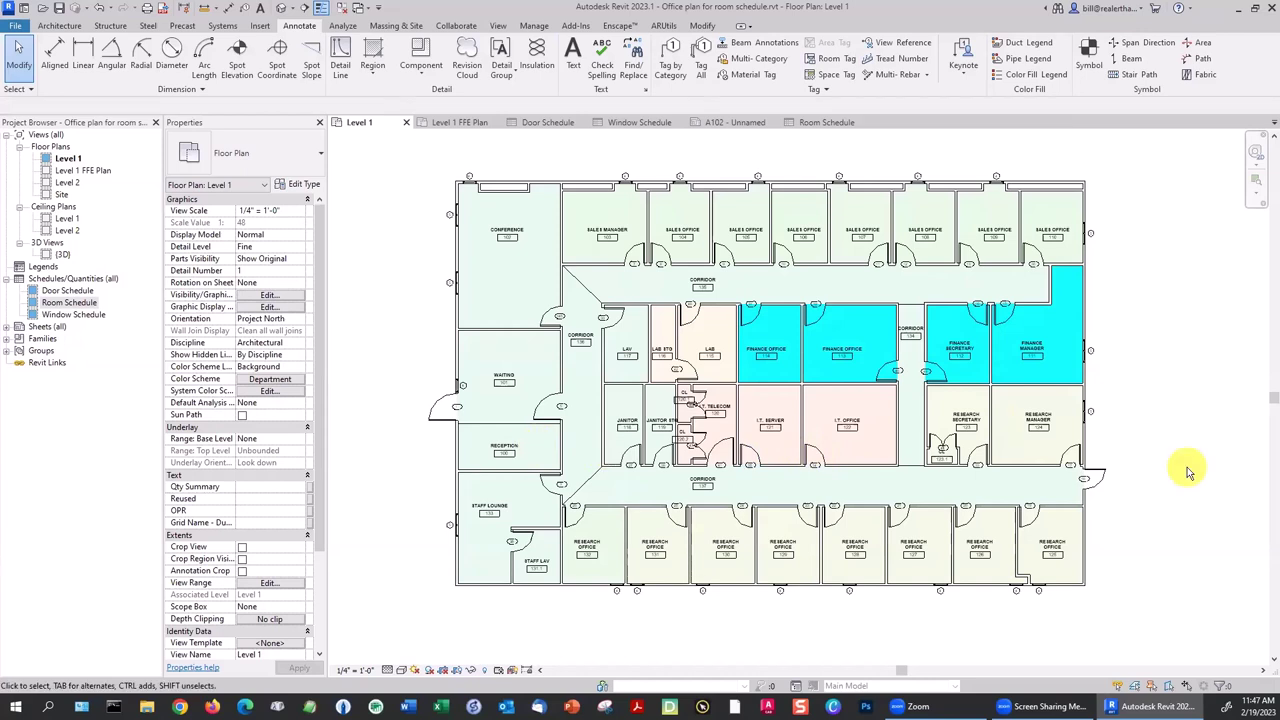
scroll(1056, 401, "down", 1)
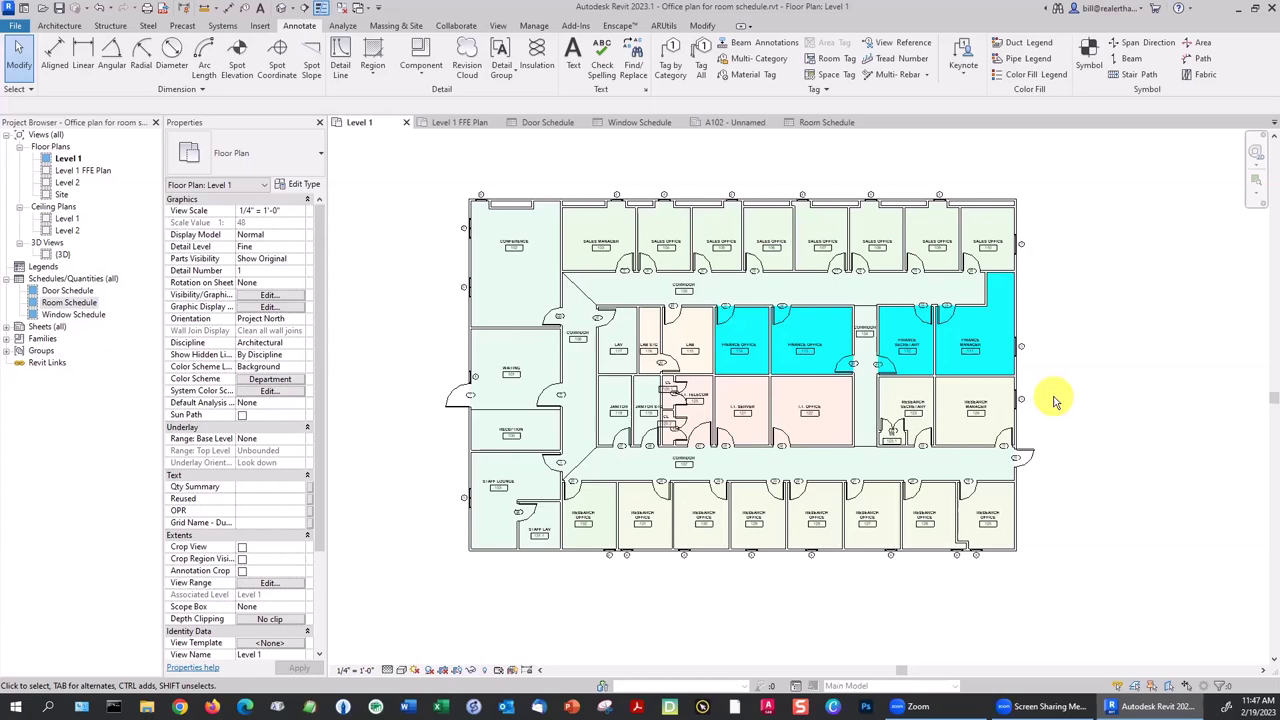
Place the Department Legend right of the plan and turn on a visible crop region.
left_click(1022, 78)
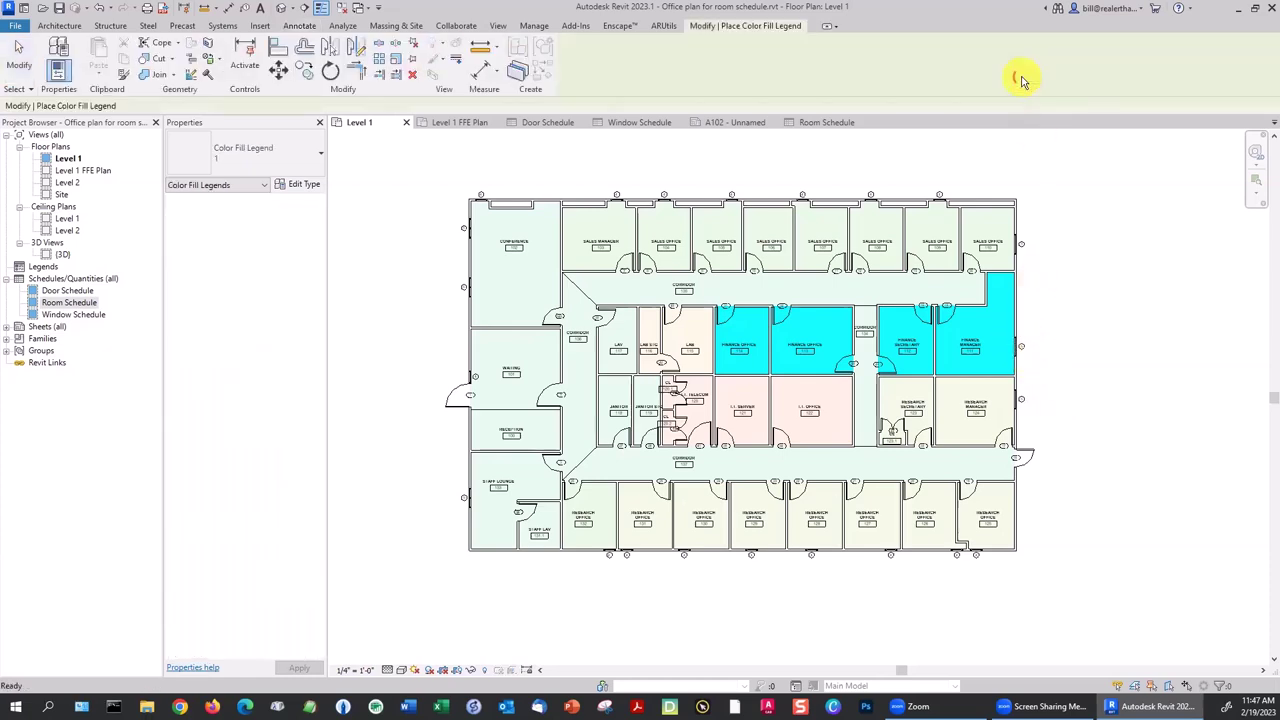
left_click(1036, 220)
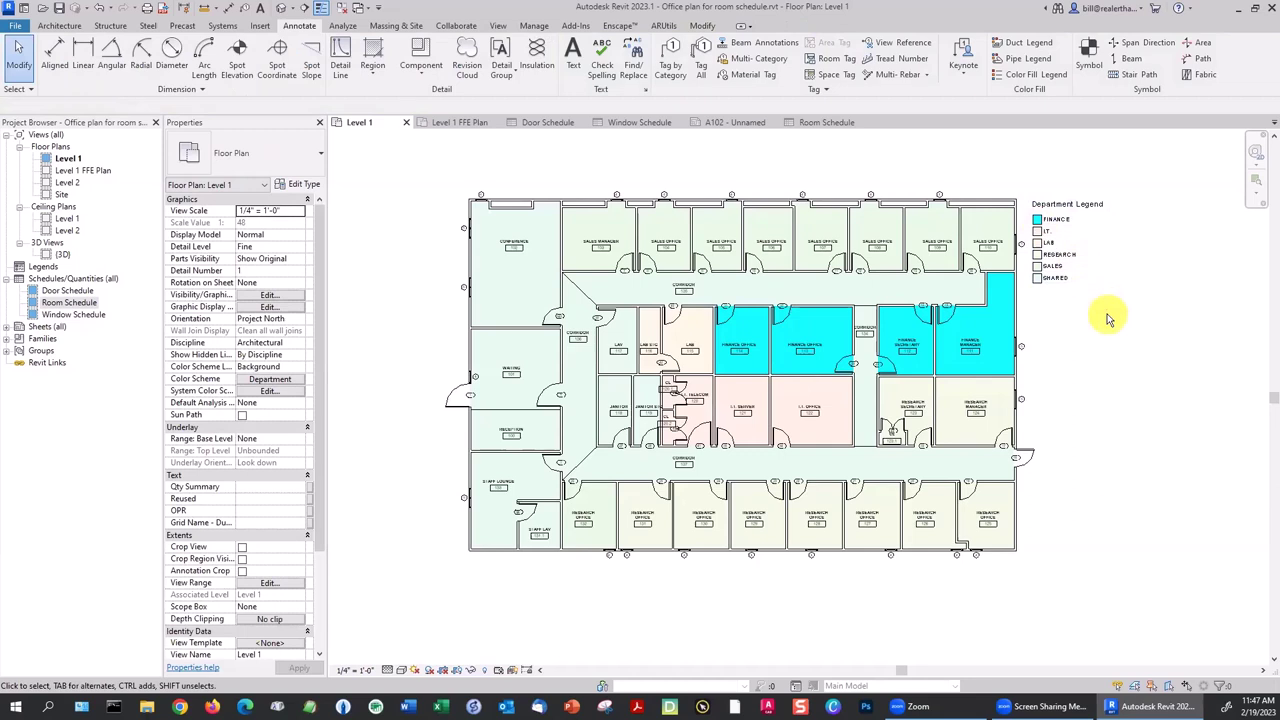
left_click(241, 548)
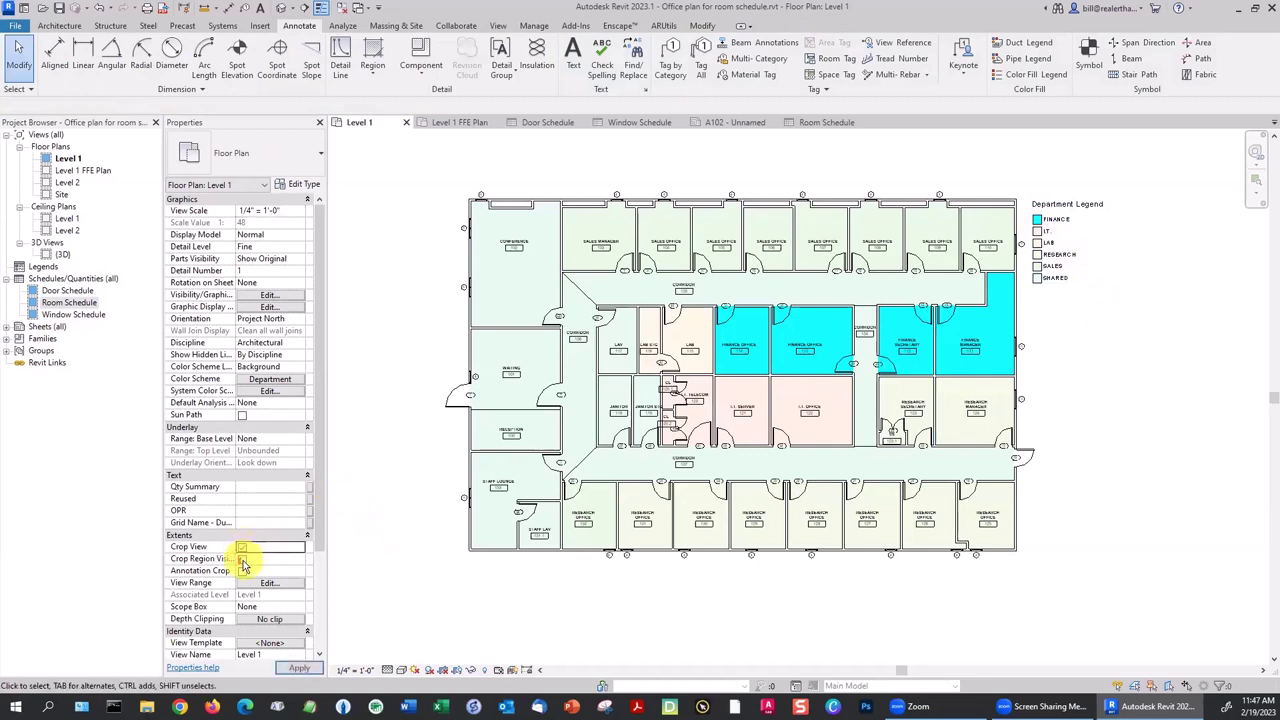
left_click(241, 559)
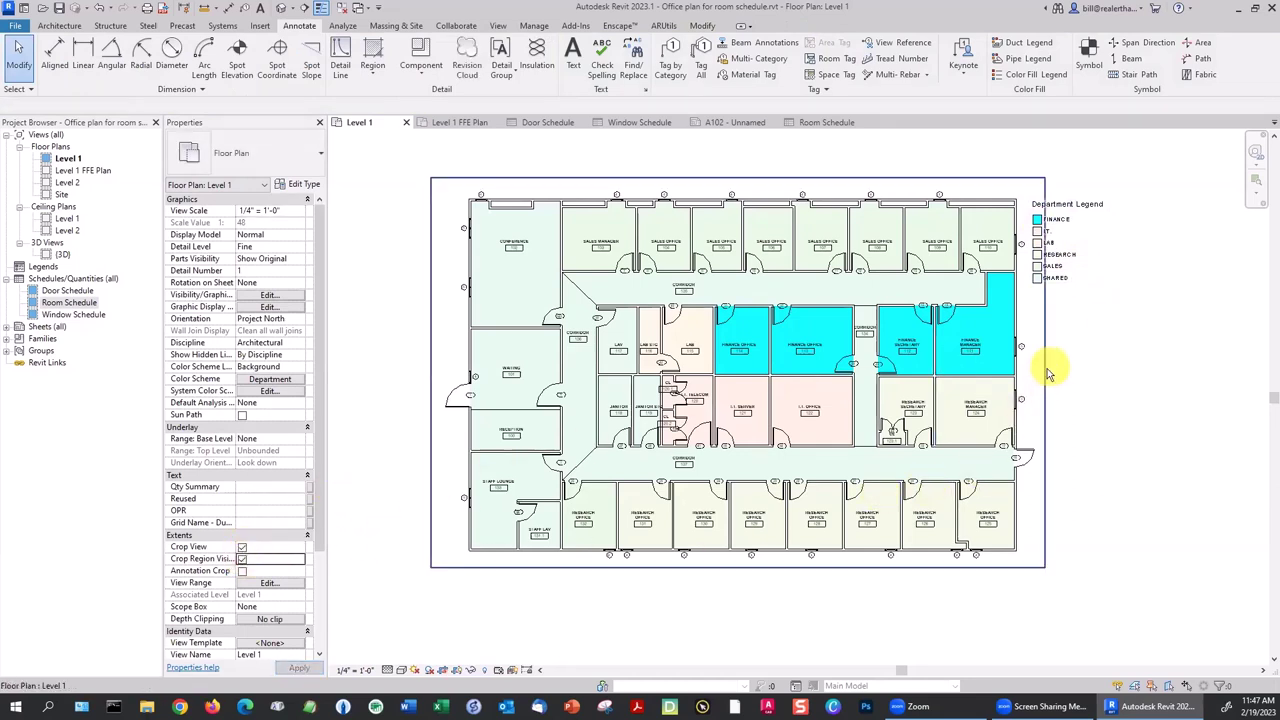
Widen the crop region to include the legend, hide its boundary, and open sheet A102.
left_click(1046, 373)
left_click_drag(1046, 371, 1108, 370)
left_click(1157, 386)
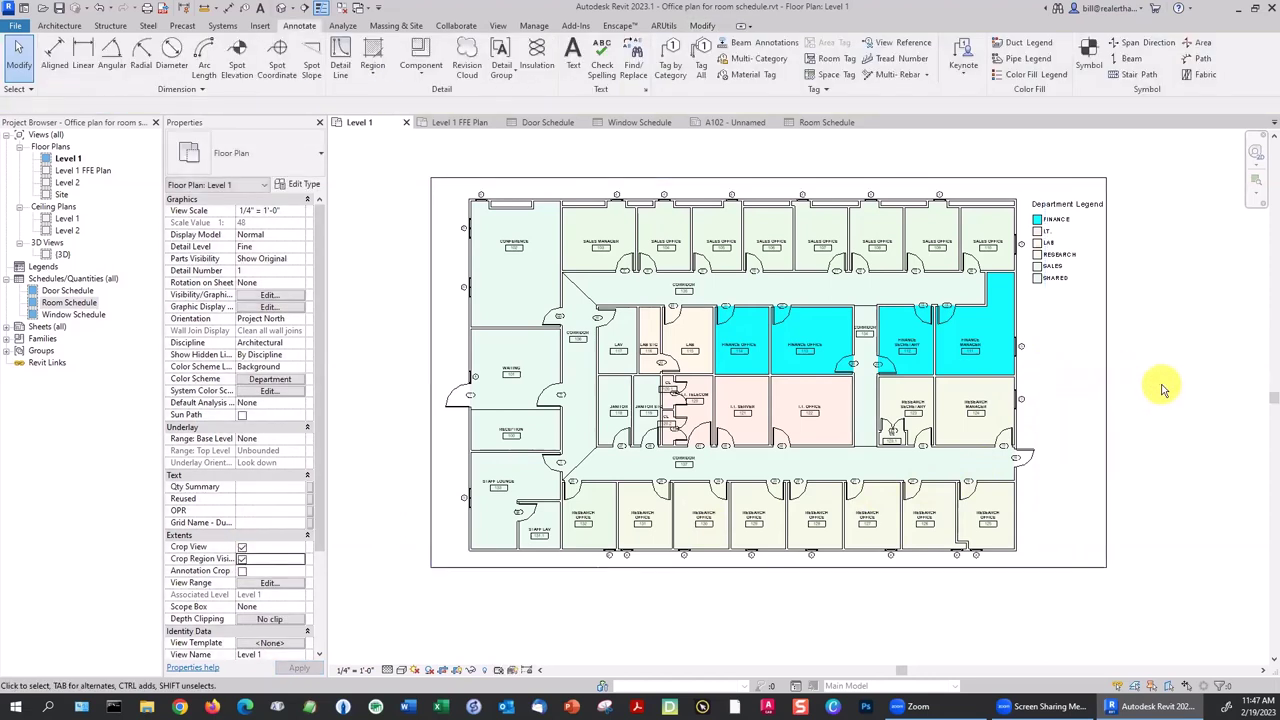
left_click(241, 559)
left_click(710, 124)
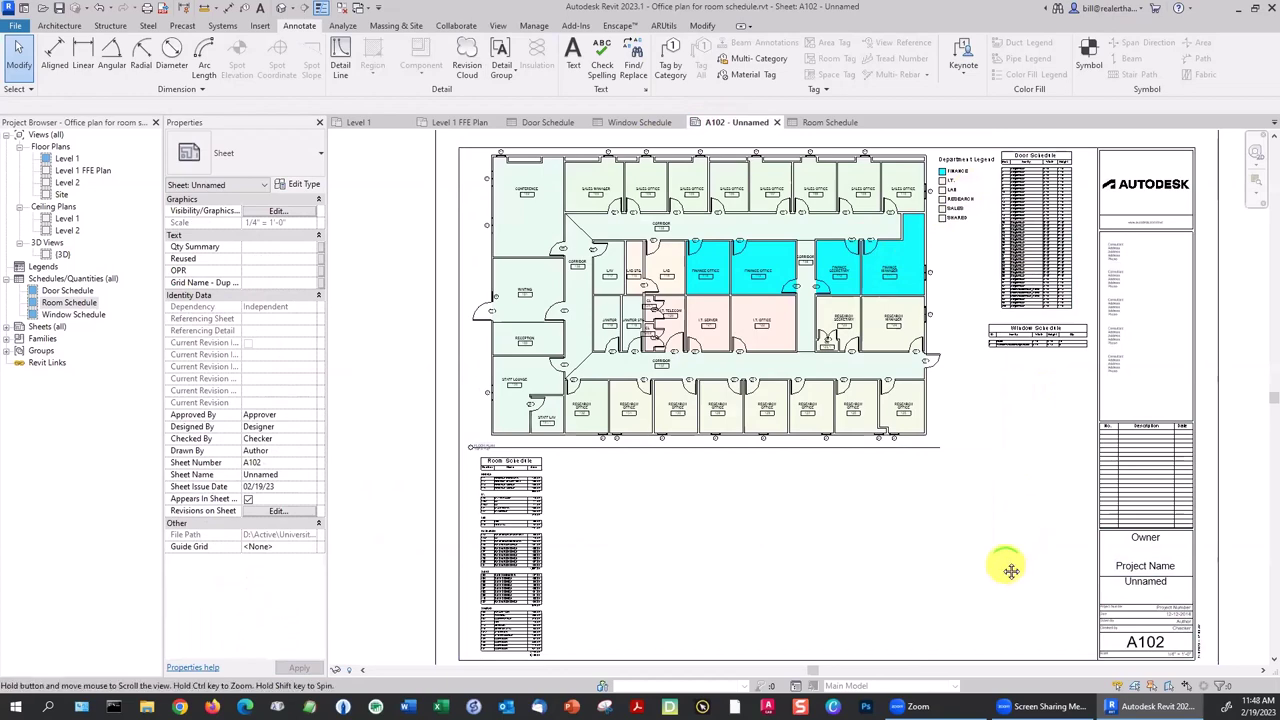
Move the Door Schedule beside the Room Schedule on sheet A102.
scroll(1005, 565, "up", 1)
scroll(986, 400, "down", 2)
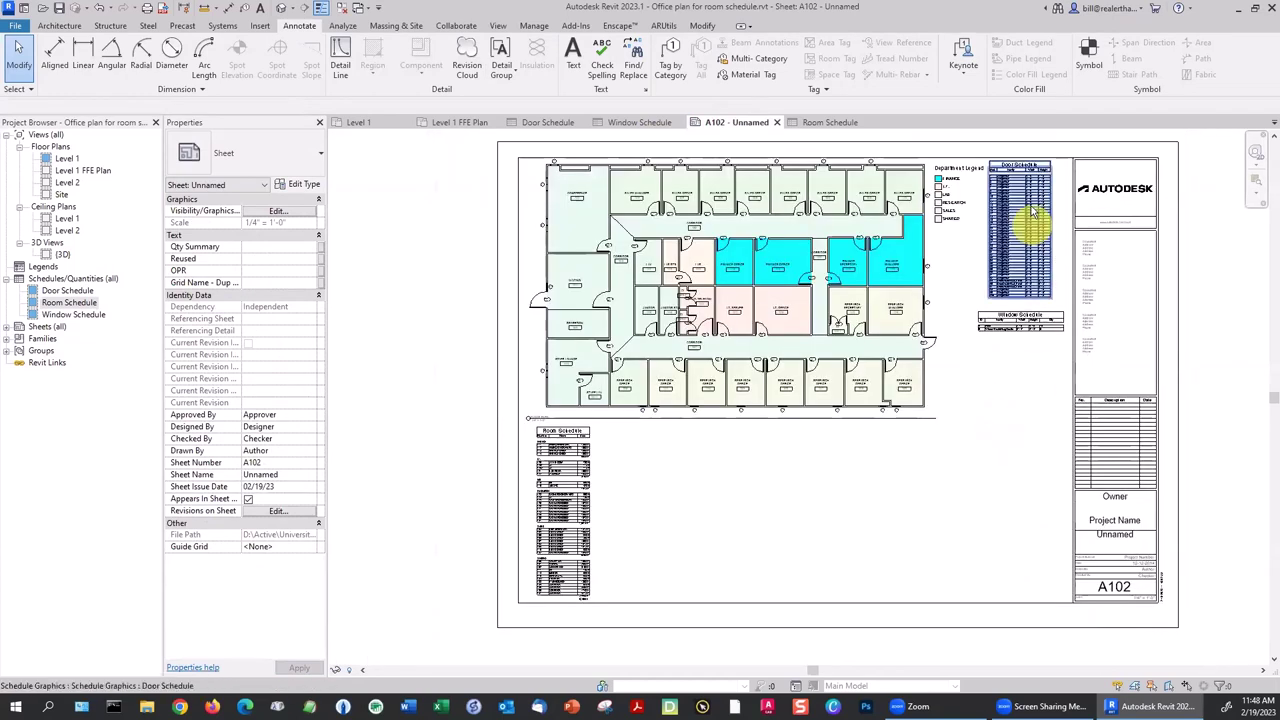
left_click_drag(1035, 213, 650, 460)
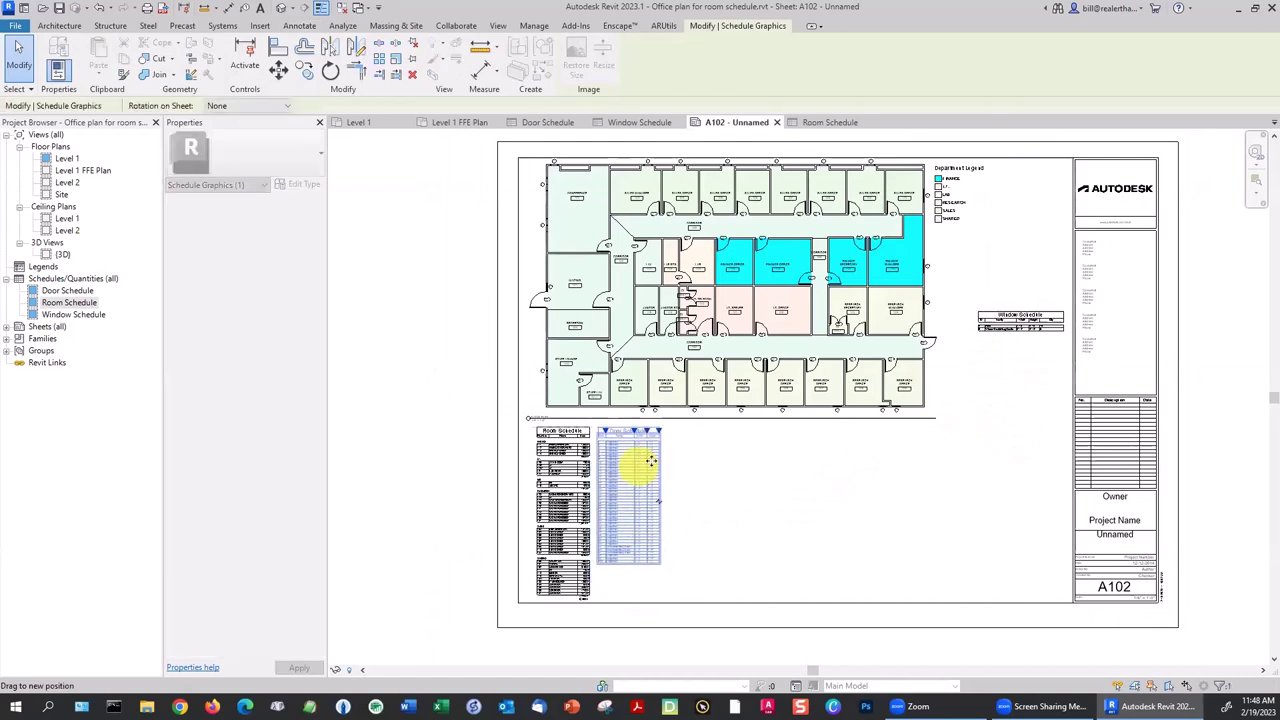
Position the Window Schedule next to the Door Schedule, then view the sales rooms.
mouse_move(1045, 325)
left_mouse_down()
mouse_move(923, 409)
mouse_move(745, 445)
left_mouse_up()
left_click(768, 489)
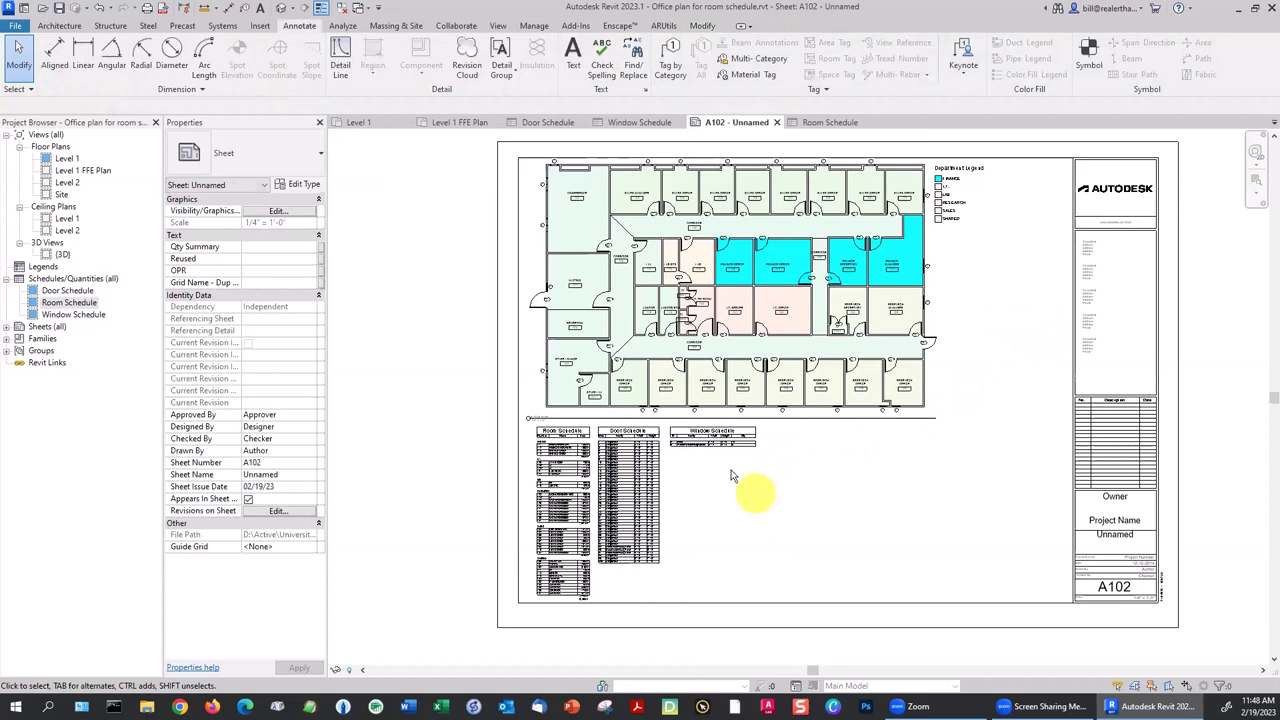
scroll(731, 476, "up", 5)
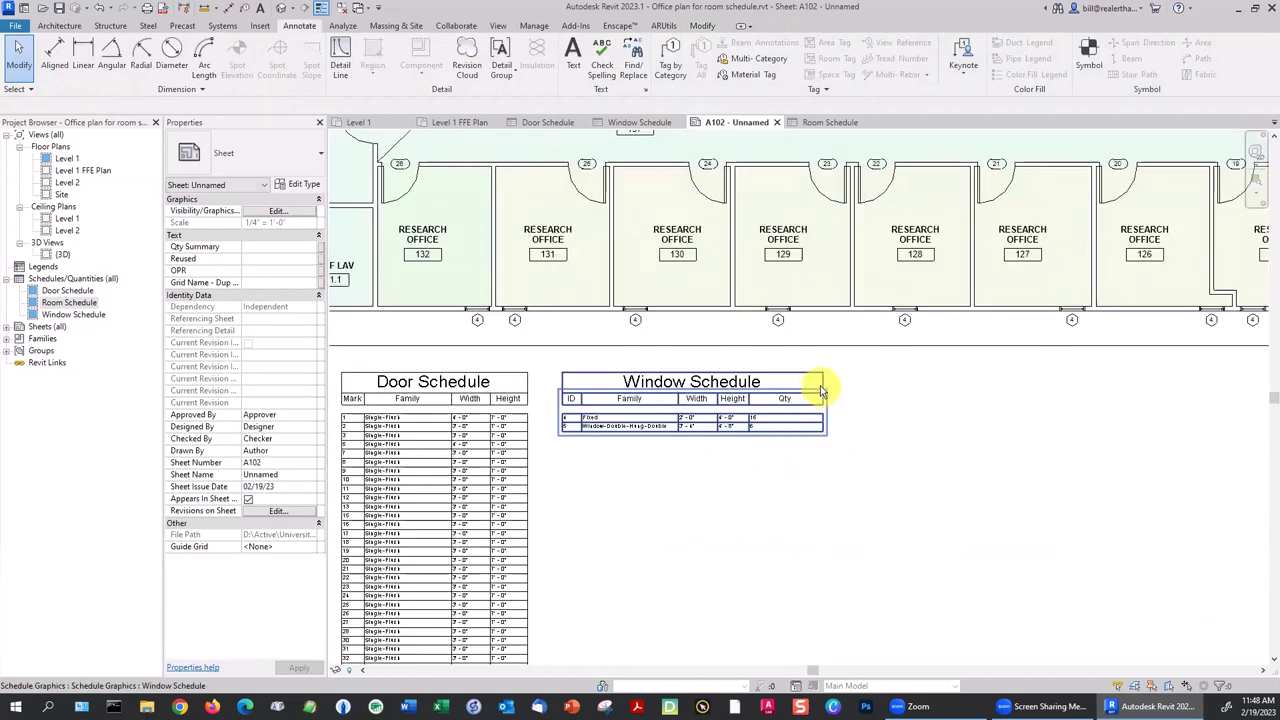
left_click_drag(822, 390, 766, 394)
left_click(758, 485)
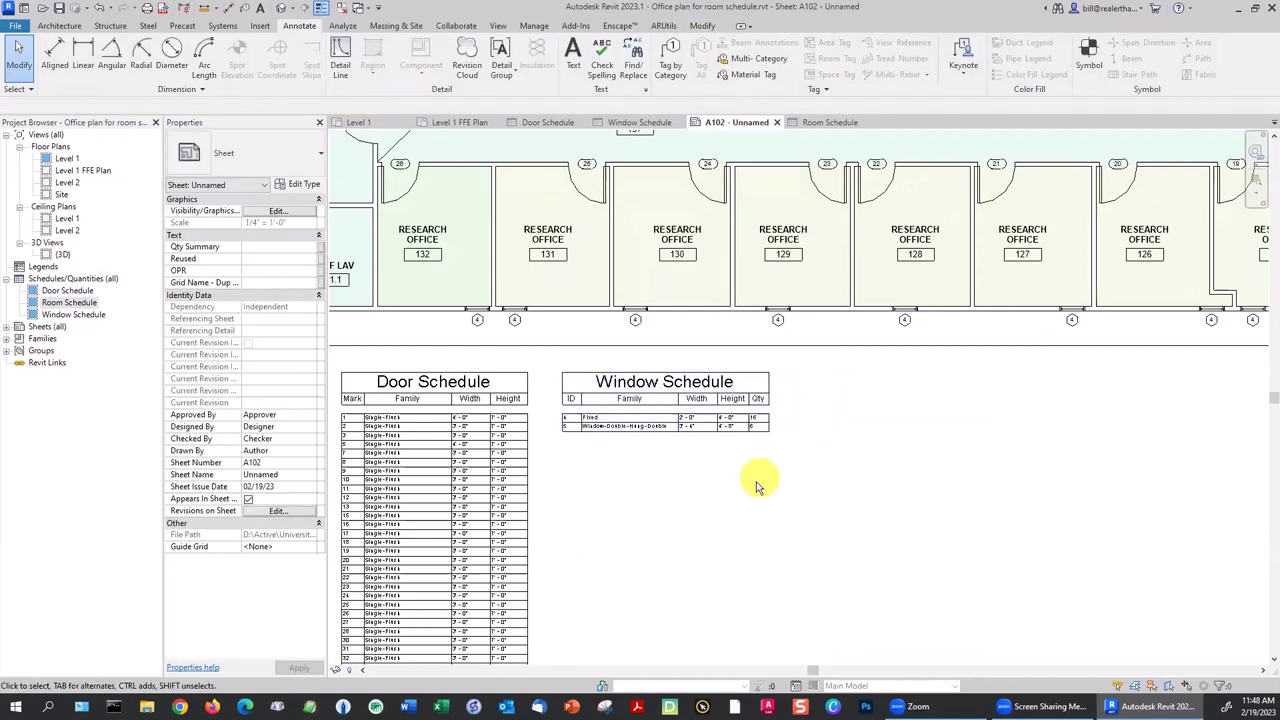
scroll(900, 489, "down", 2)
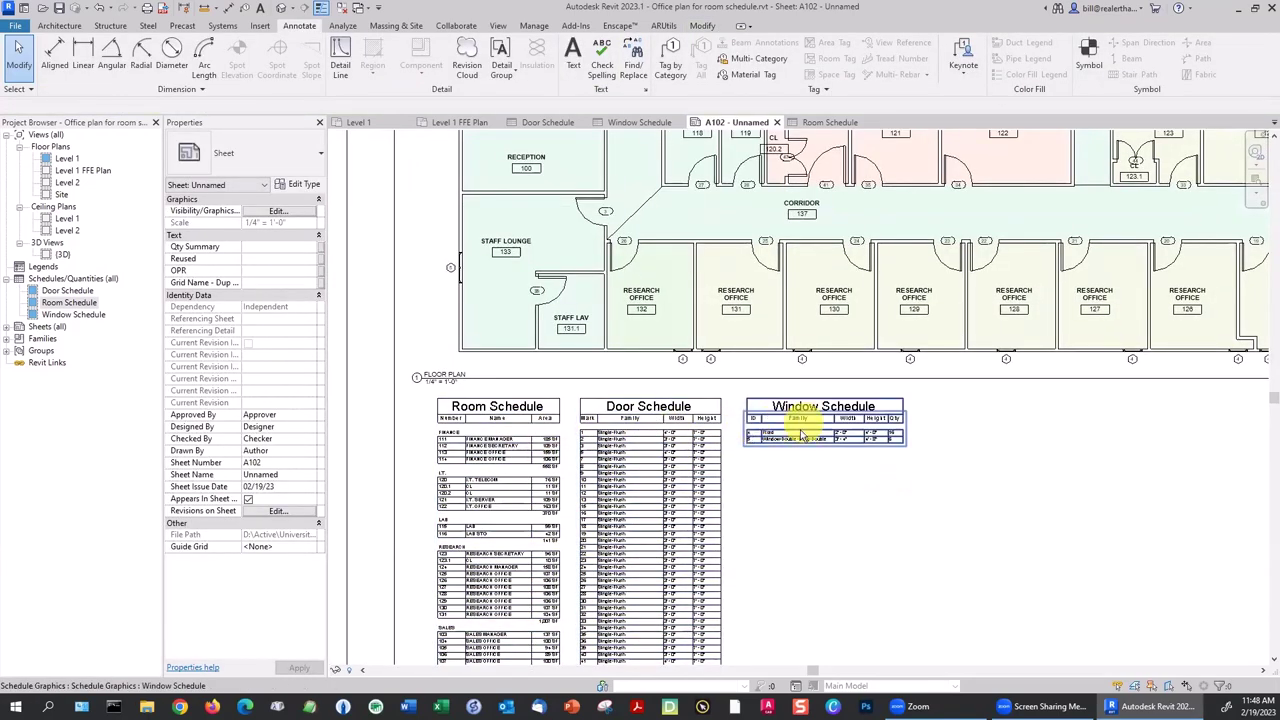
scroll(808, 466, "up", 2)
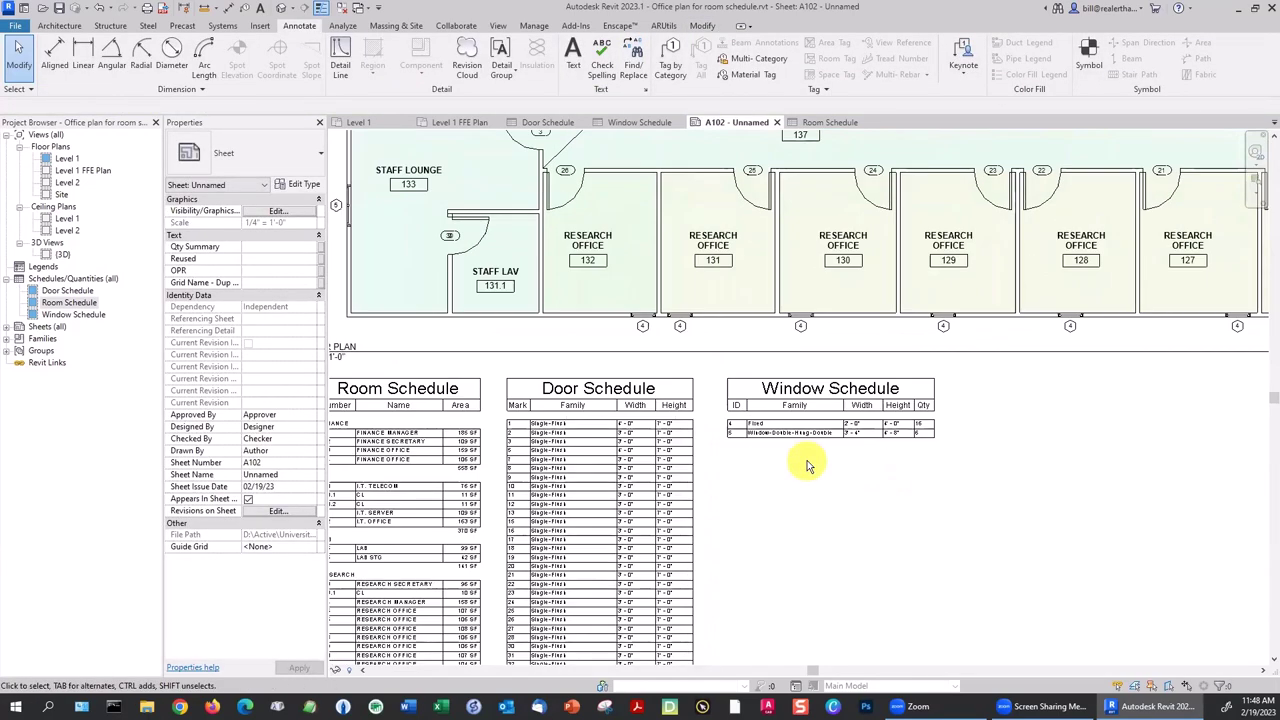
scroll(657, 277, "down", 2)
scroll(594, 214, "up", 3)
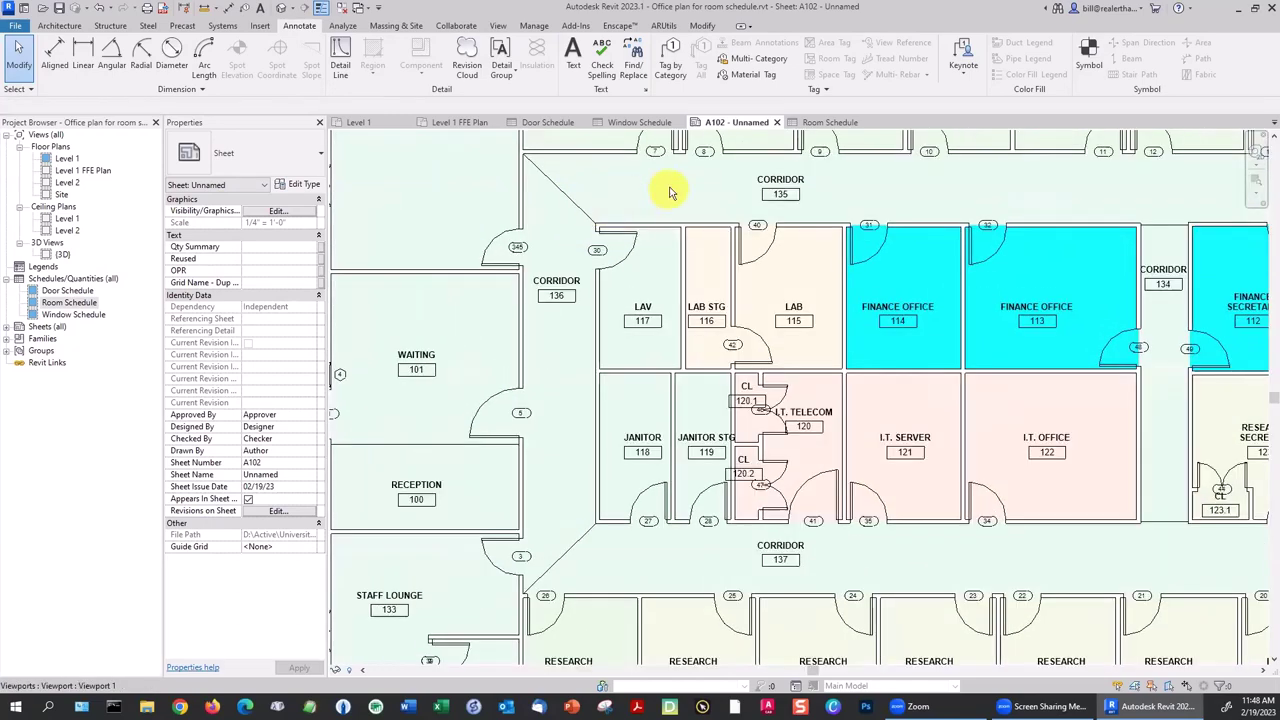
middle_click_drag(670, 192, 663, 334)
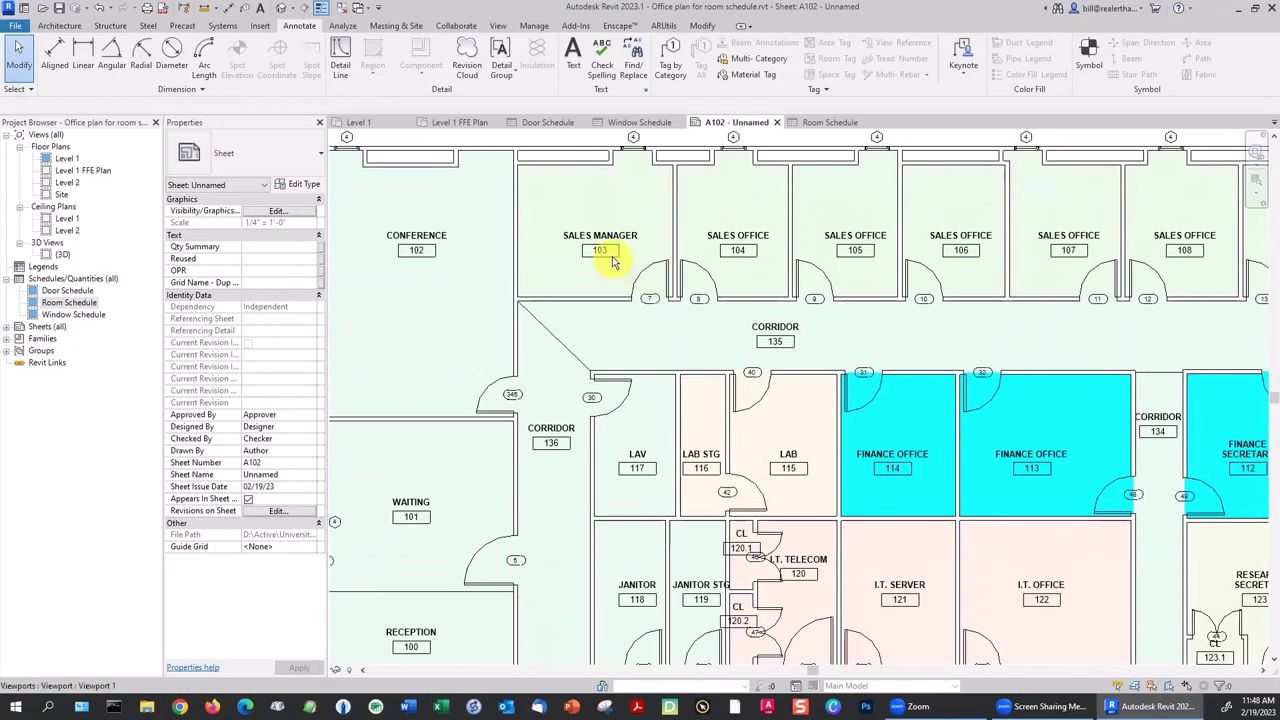
On Level 1, set the Waiting room's exterior door Mark to 100.
left_click(352, 124)
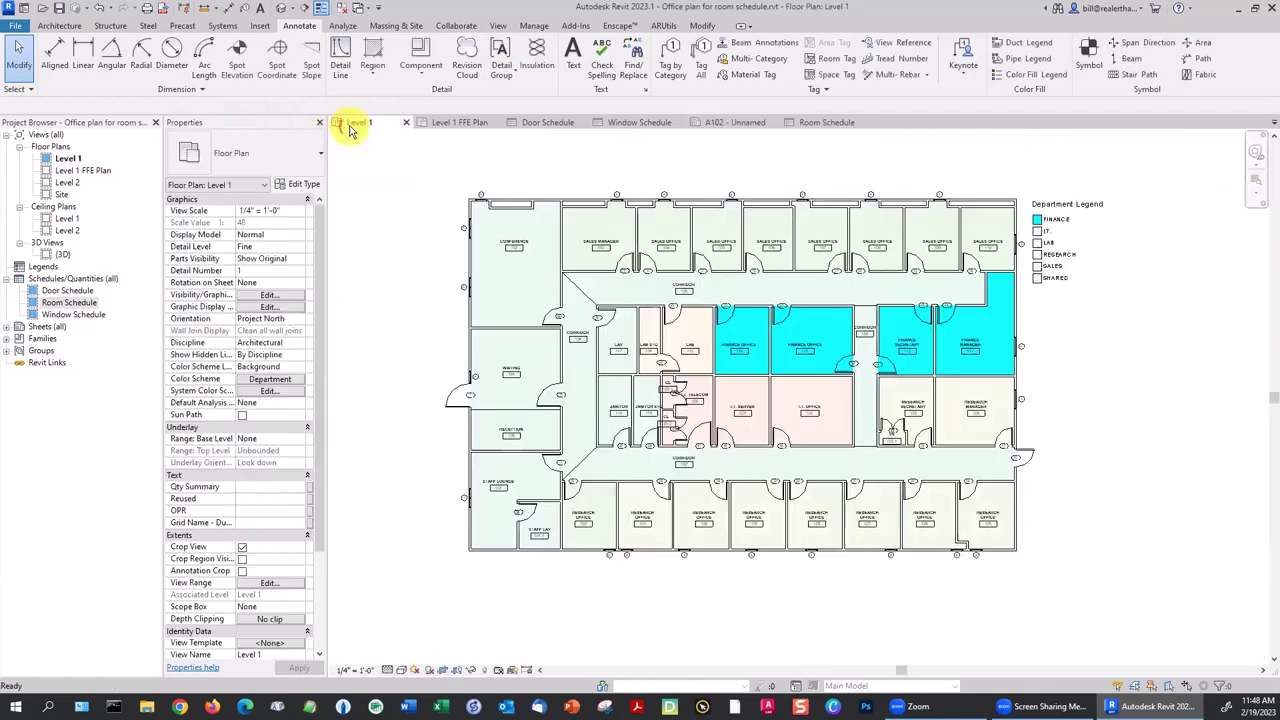
scroll(610, 255, "up", 2)
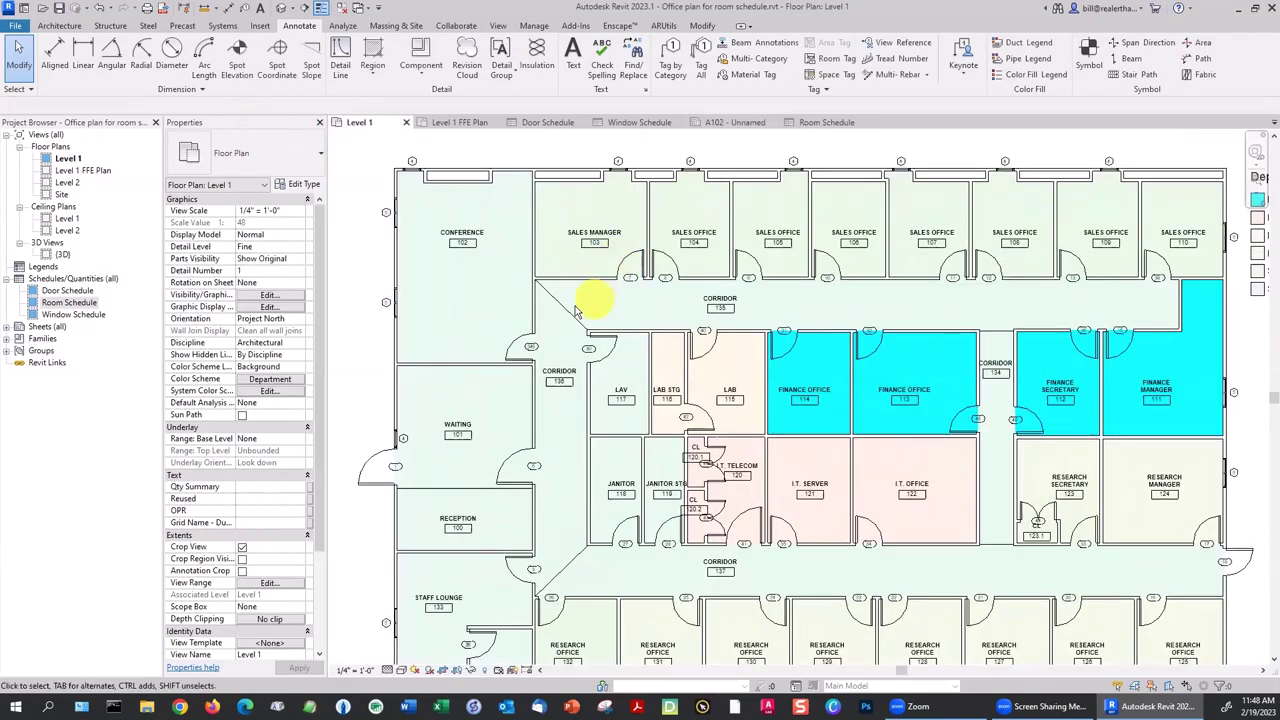
scroll(568, 318, "up", 2)
scroll(585, 455, "up", 2)
scroll(345, 425, "up", 1)
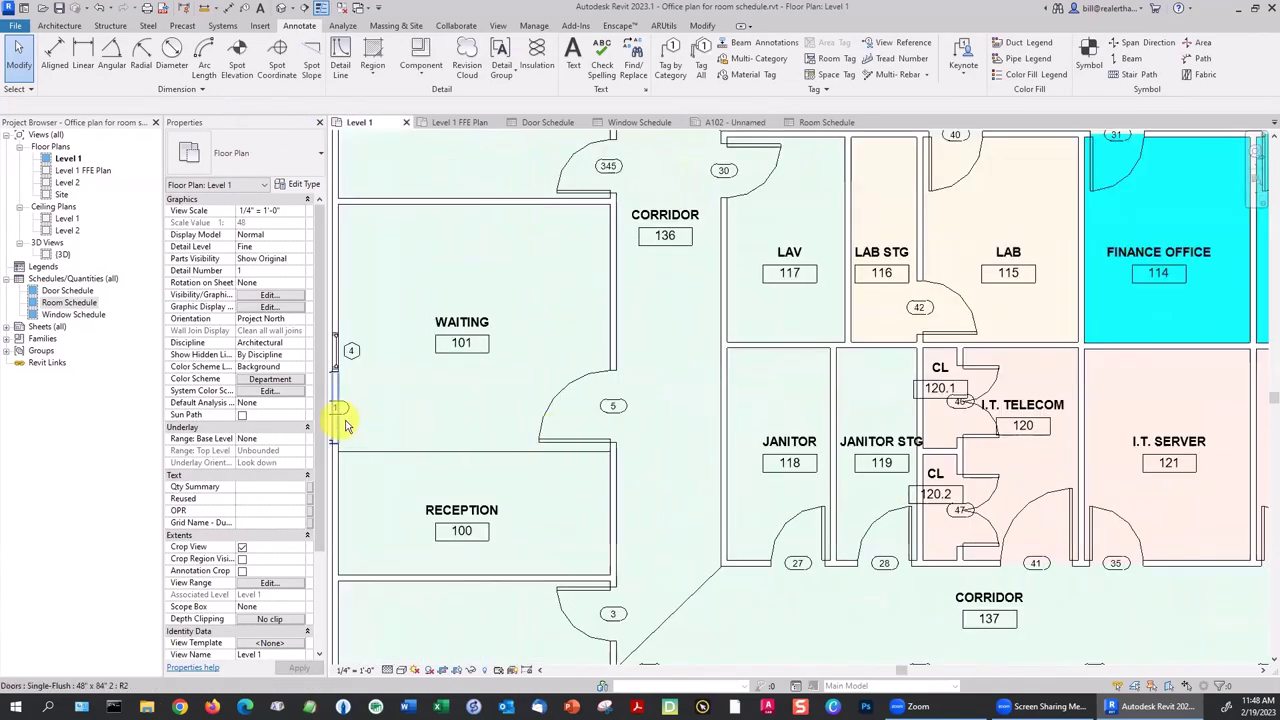
middle_click_drag(345, 425, 580, 434)
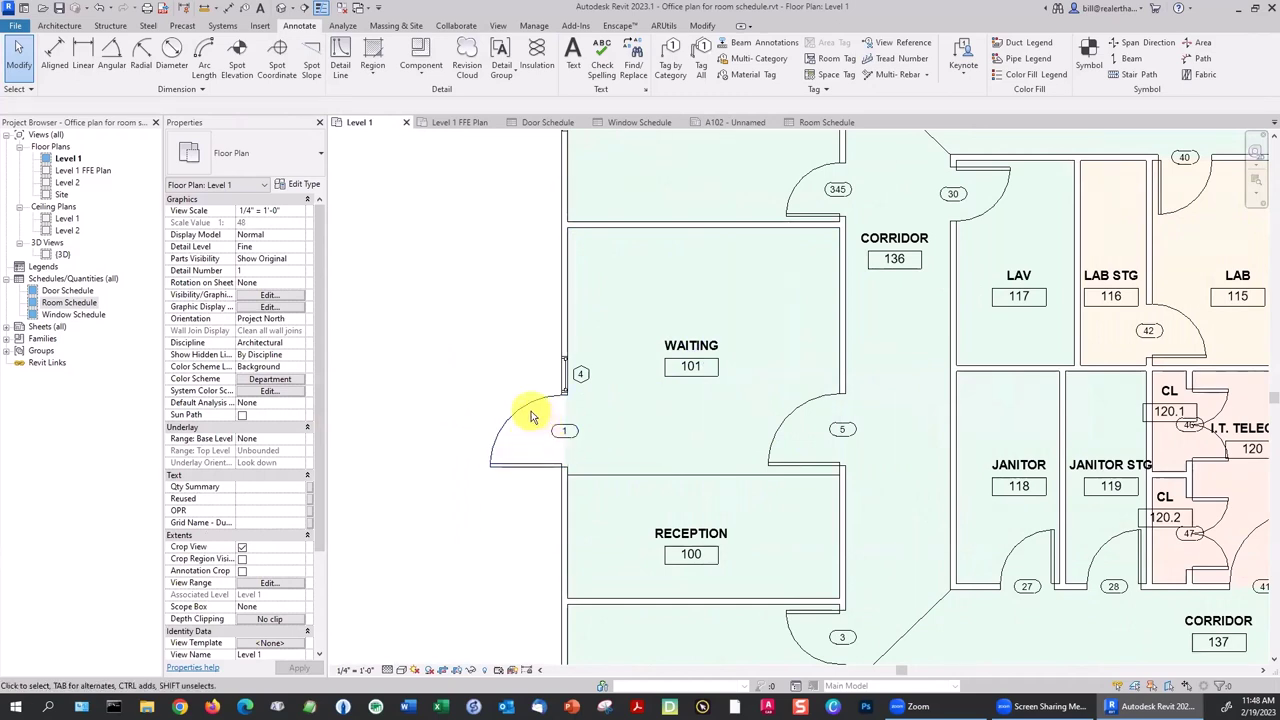
left_click(512, 418)
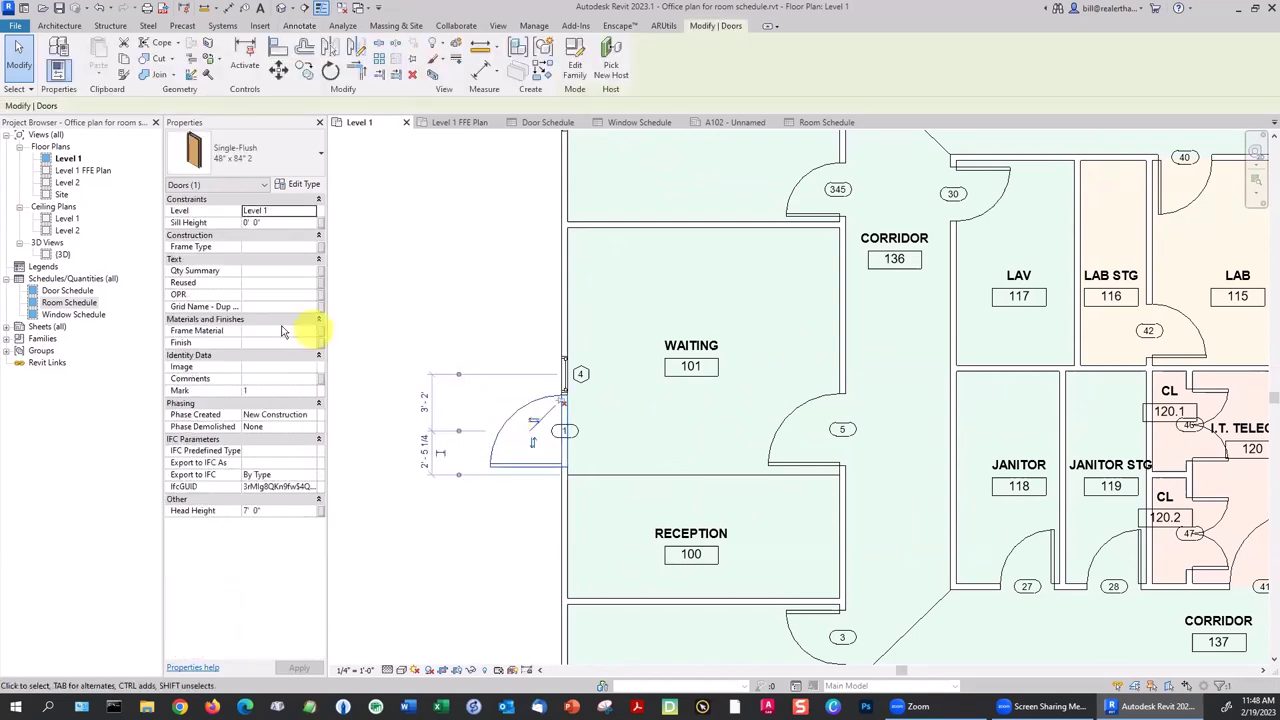
left_click(258, 389)
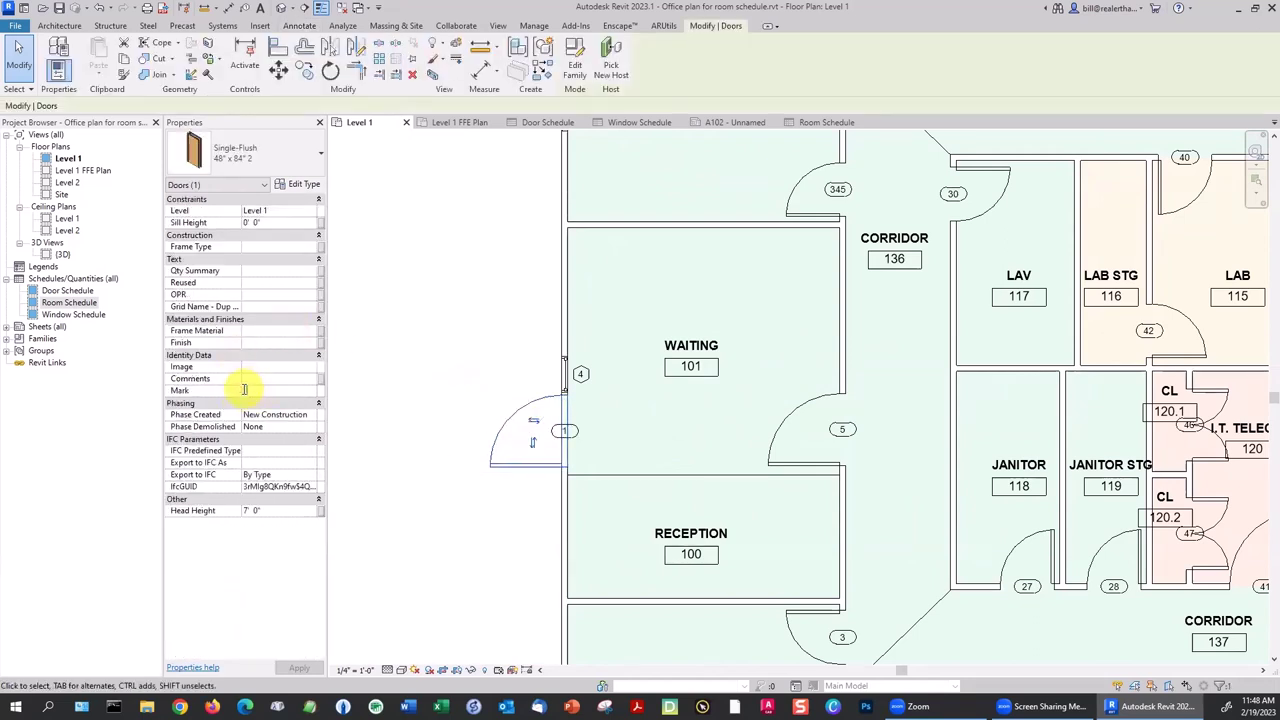
type("1")
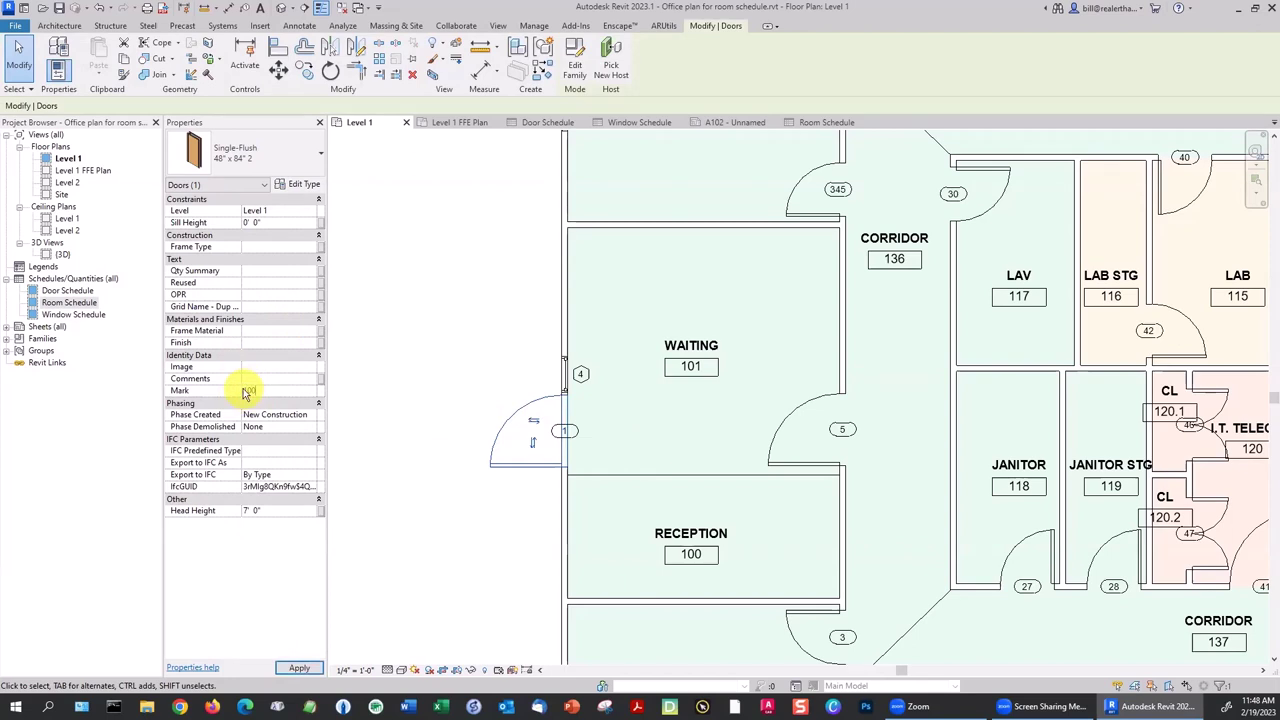
left_click(385, 365)
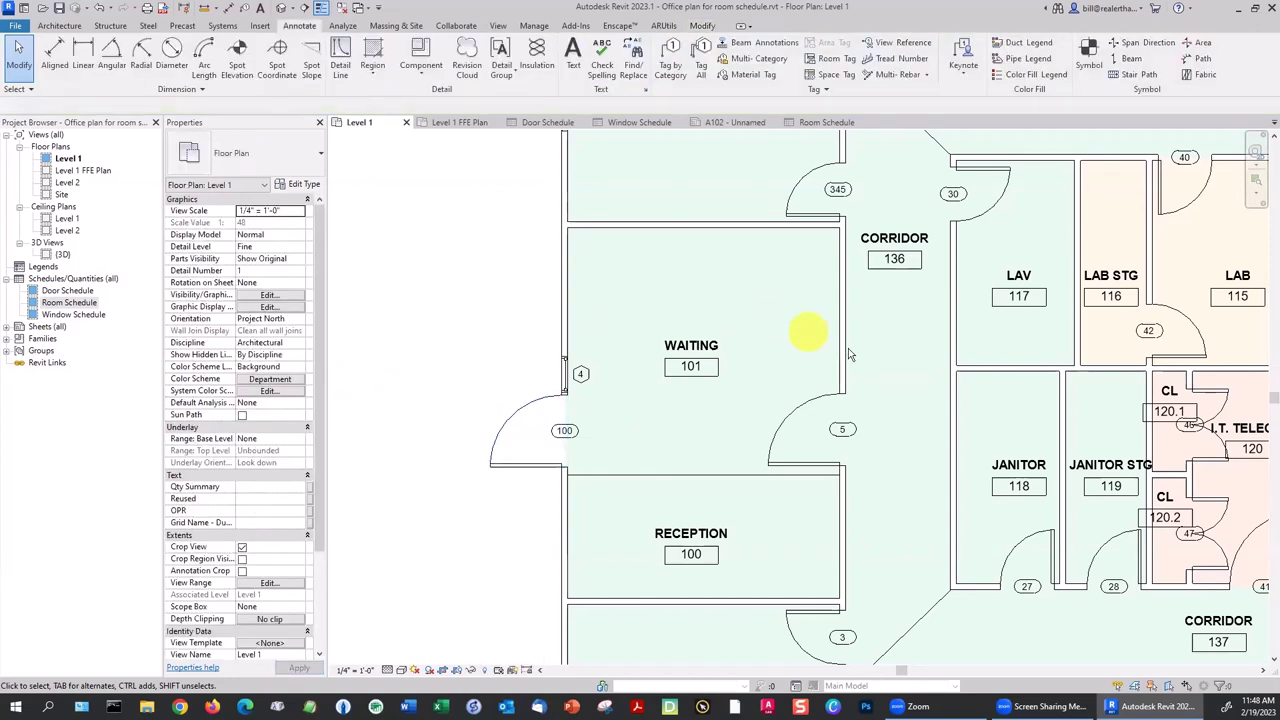
Renumber door tag 5 beside the Waiting room to 101.
left_click(853, 431)
left_click(843, 431)
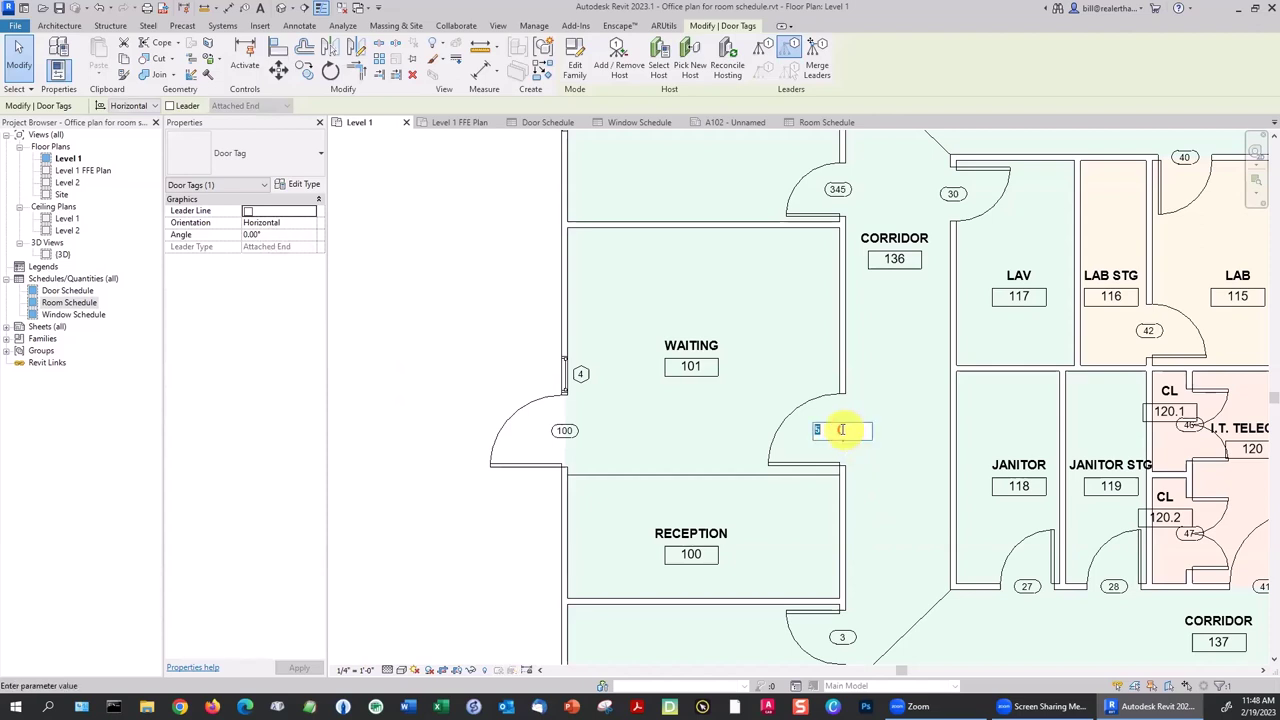
type("1")
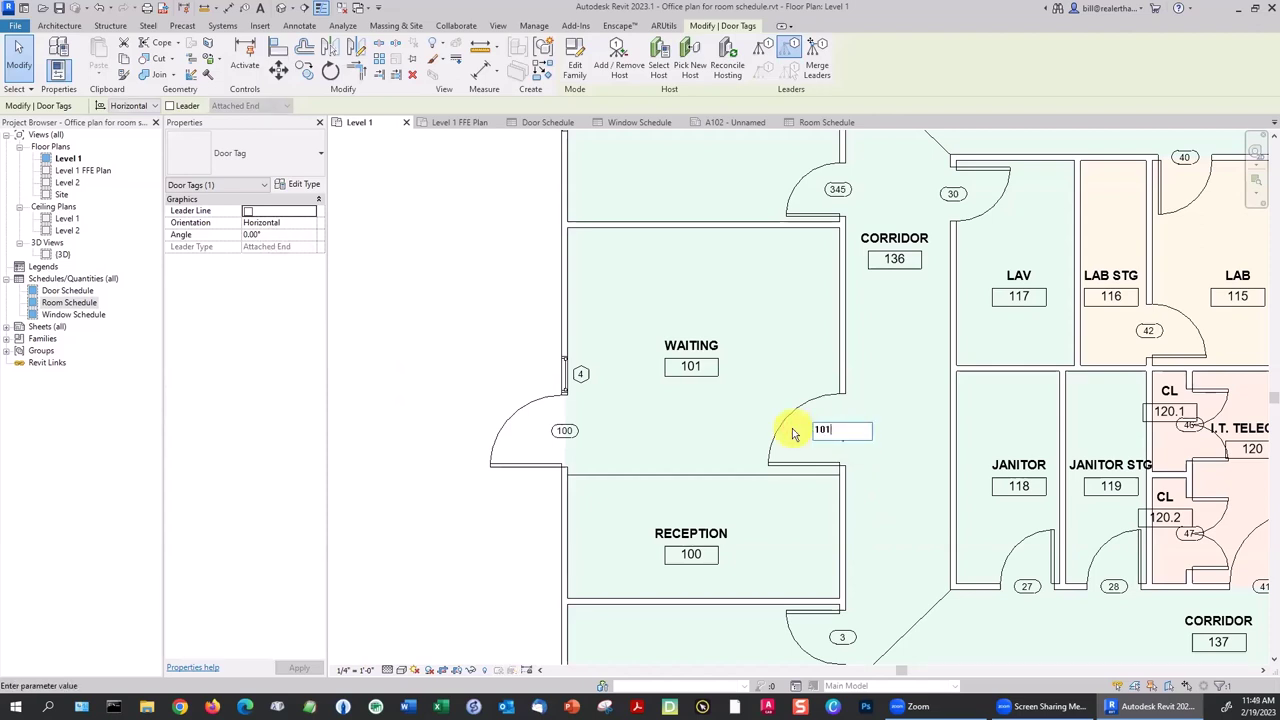
type("01")
key("Return")
left_click(497, 322)
Renumber door tag 345 at Corridor 136 to 102.
scroll(509, 330, "down", 1)
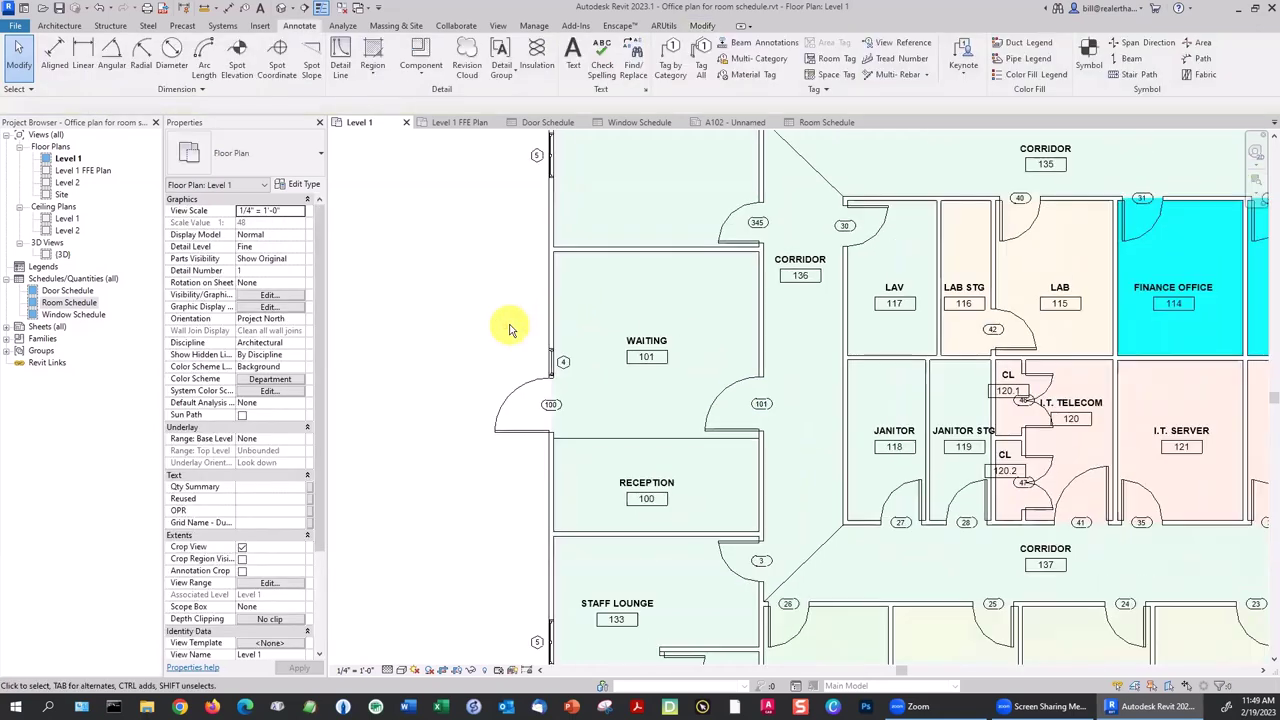
middle_click_drag(509, 330, 420, 428)
scroll(690, 300, "up", 3)
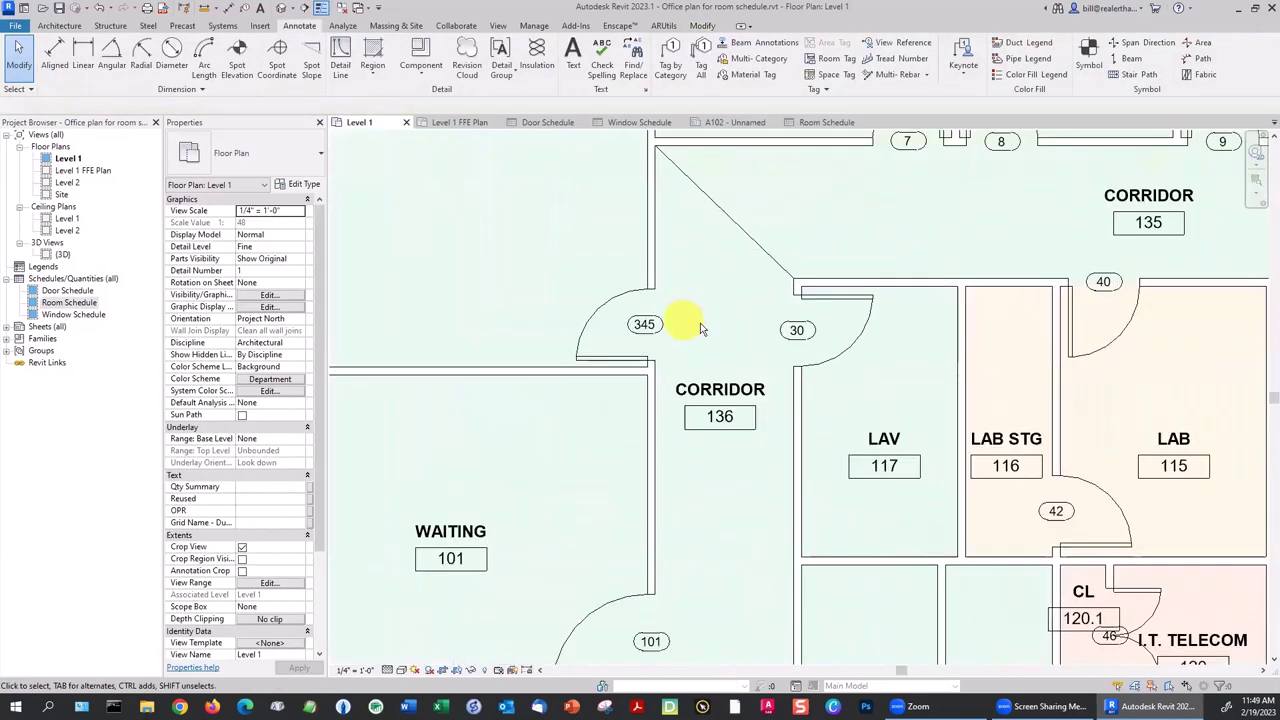
middle_click_drag(700, 329, 745, 462)
left_click(703, 456)
left_click(690, 458)
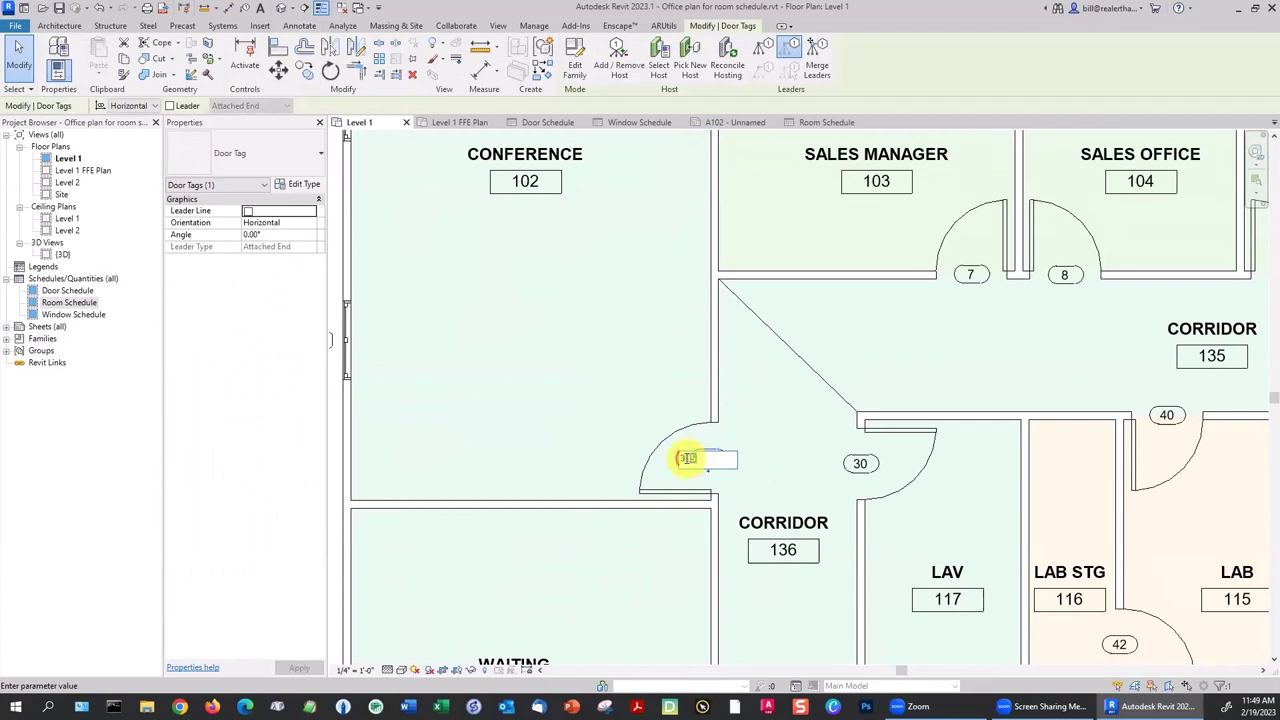
double_click(682, 459)
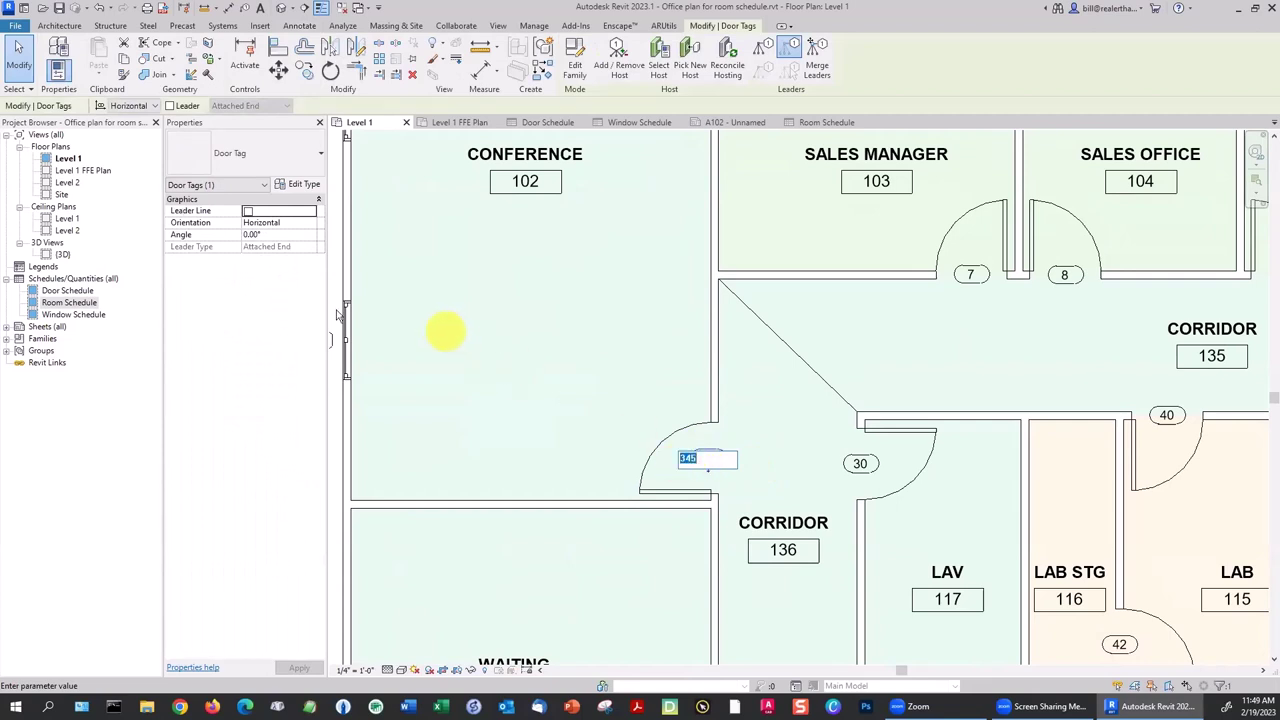
type("102")
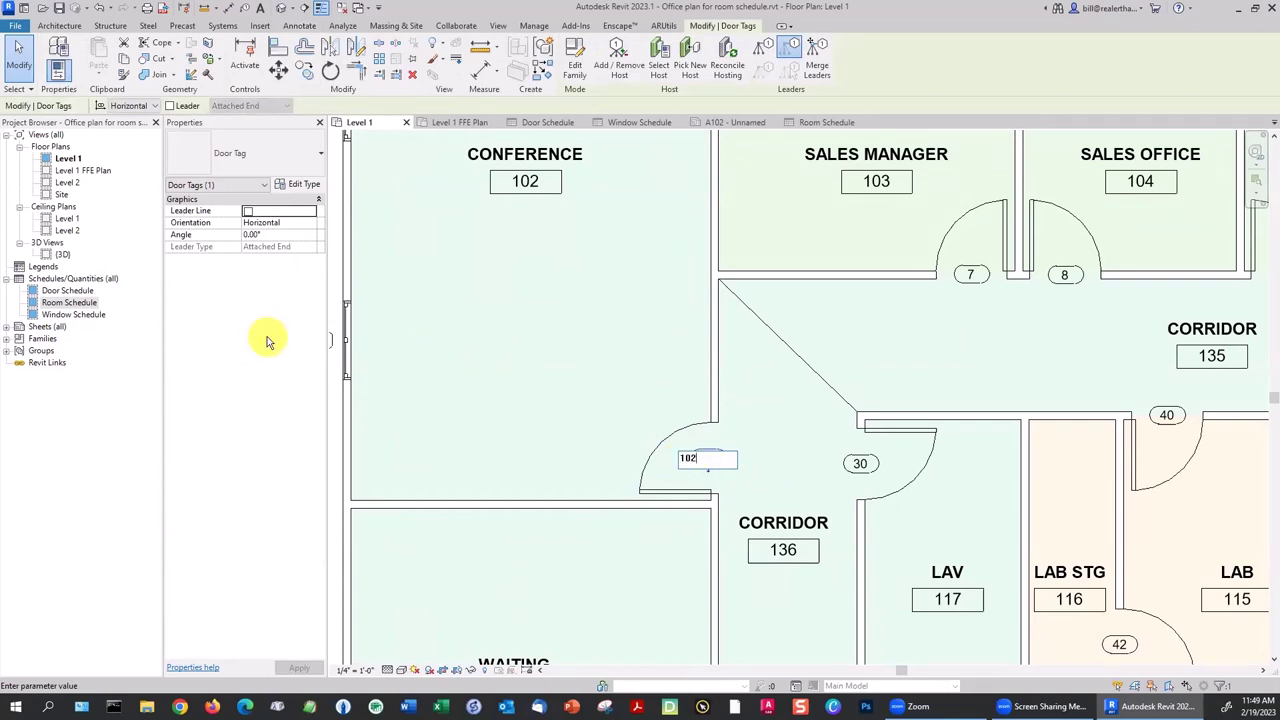
key("Return")
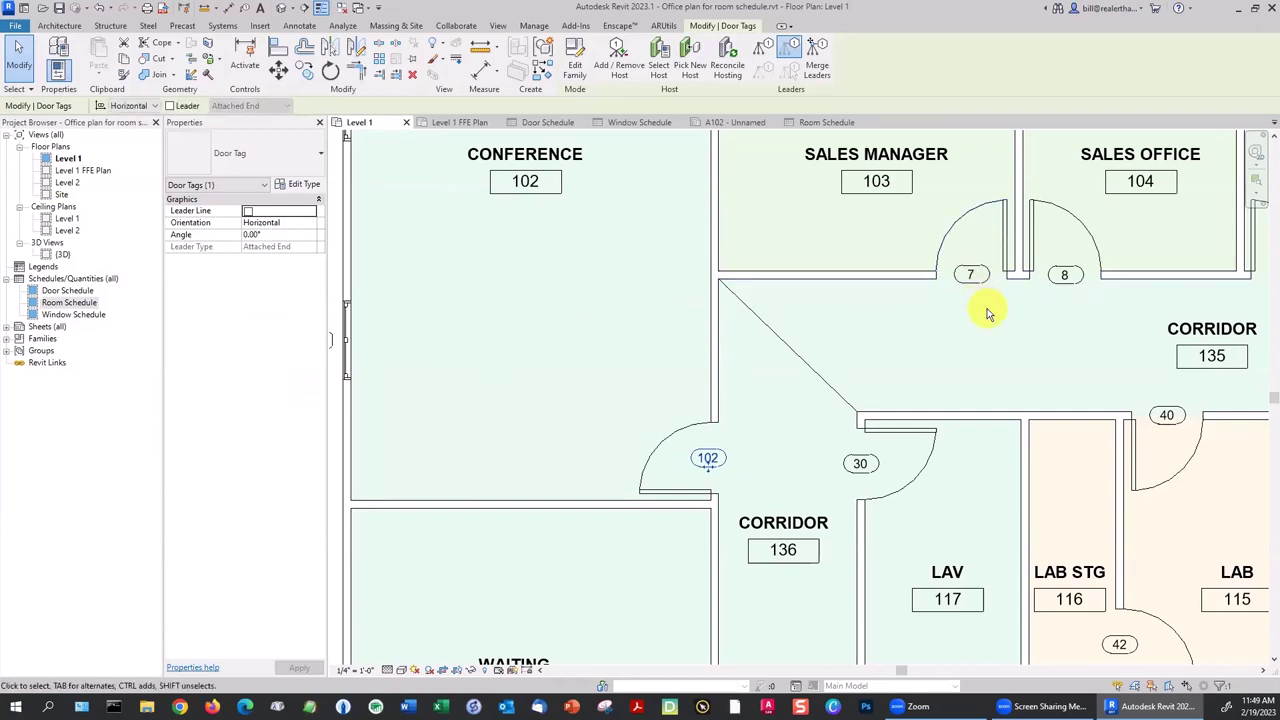
Set the Sales Manager room door's Mark to 103.
middle_click_drag(988, 318, 700, 394)
scroll(700, 394, "up", 1)
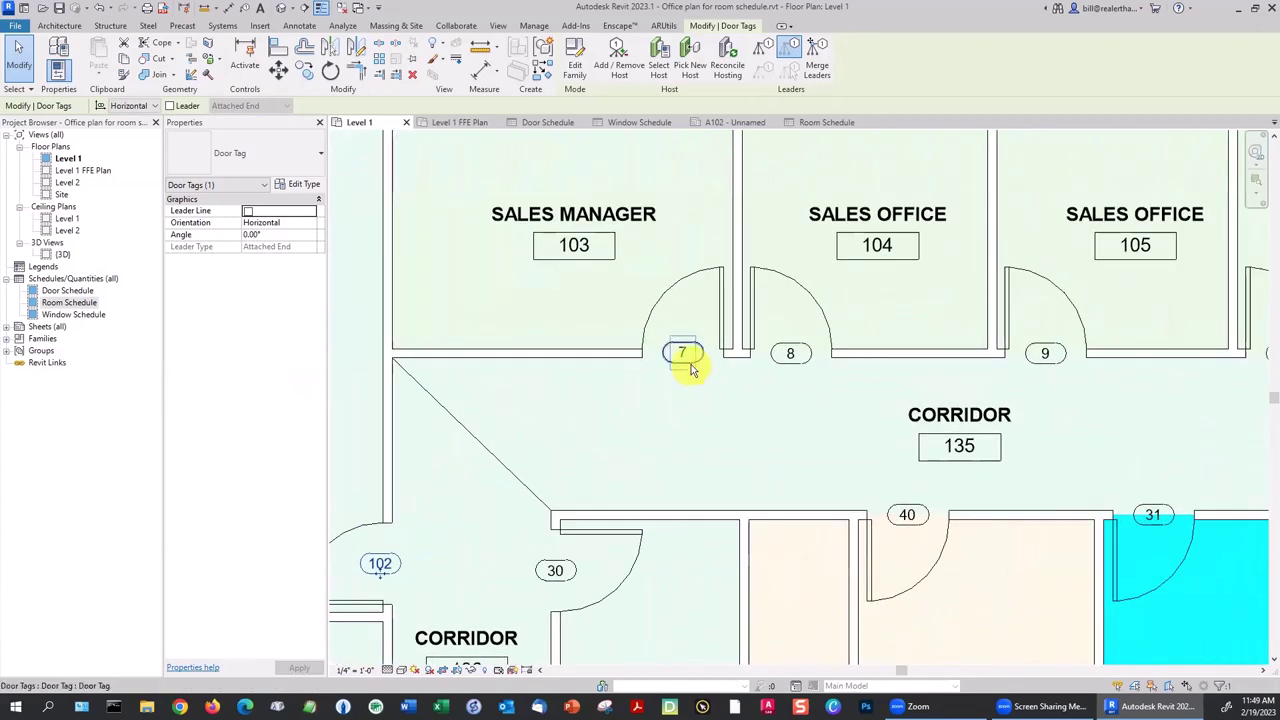
left_click(687, 280)
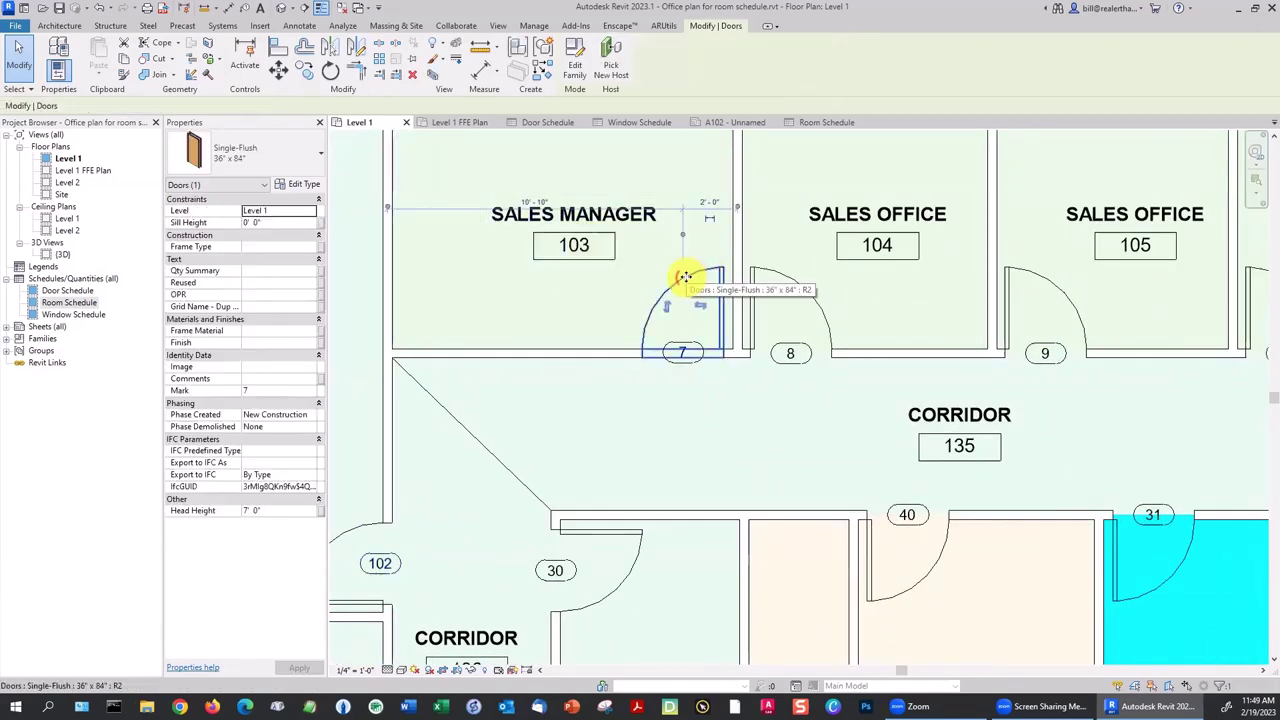
left_click(256, 391)
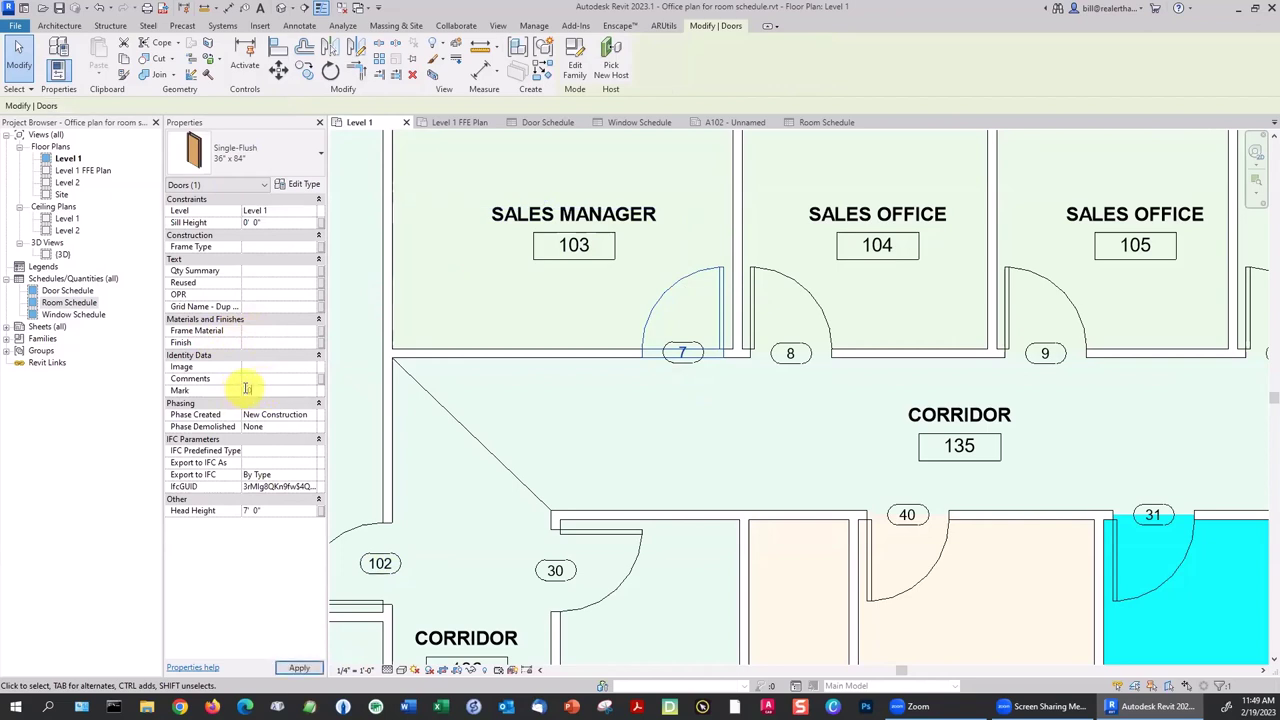
left_click(247, 391)
type("103")
left_click(708, 475)
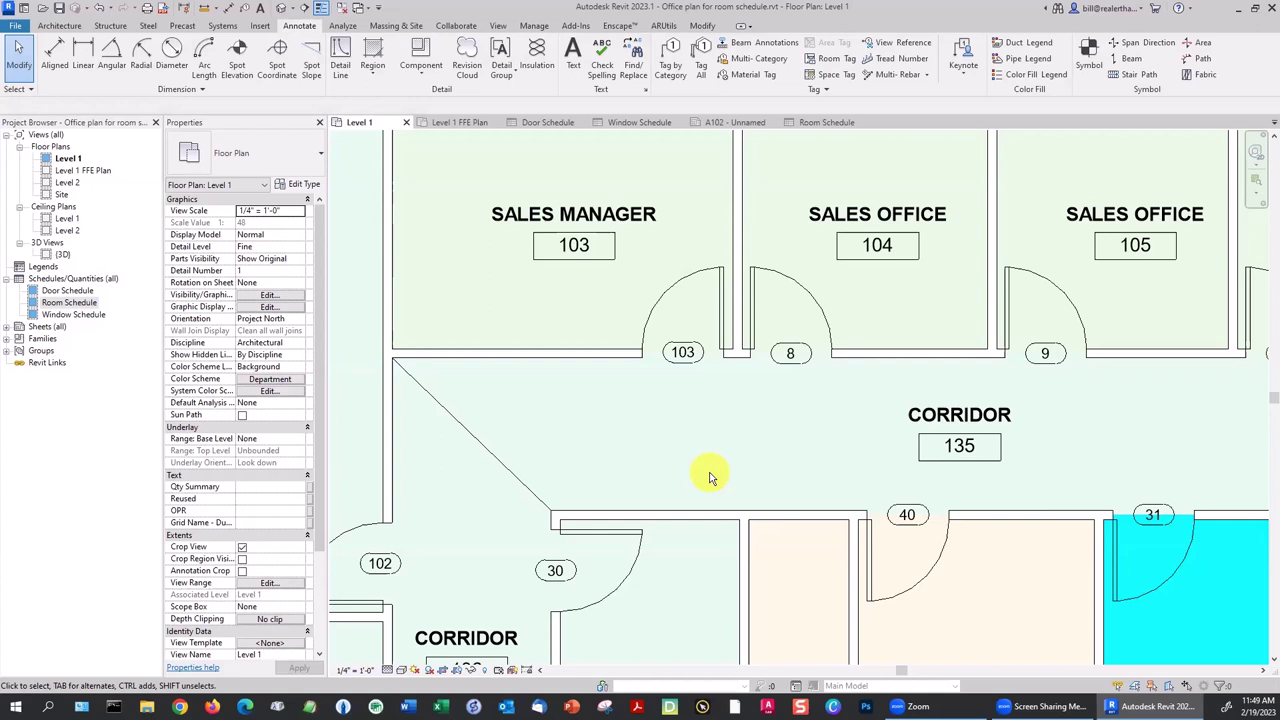
Clear the selection and zoom to fit the whole Level 1 floor plan.
left_click(791, 357)
key("Escape")
key("z")
key("f")
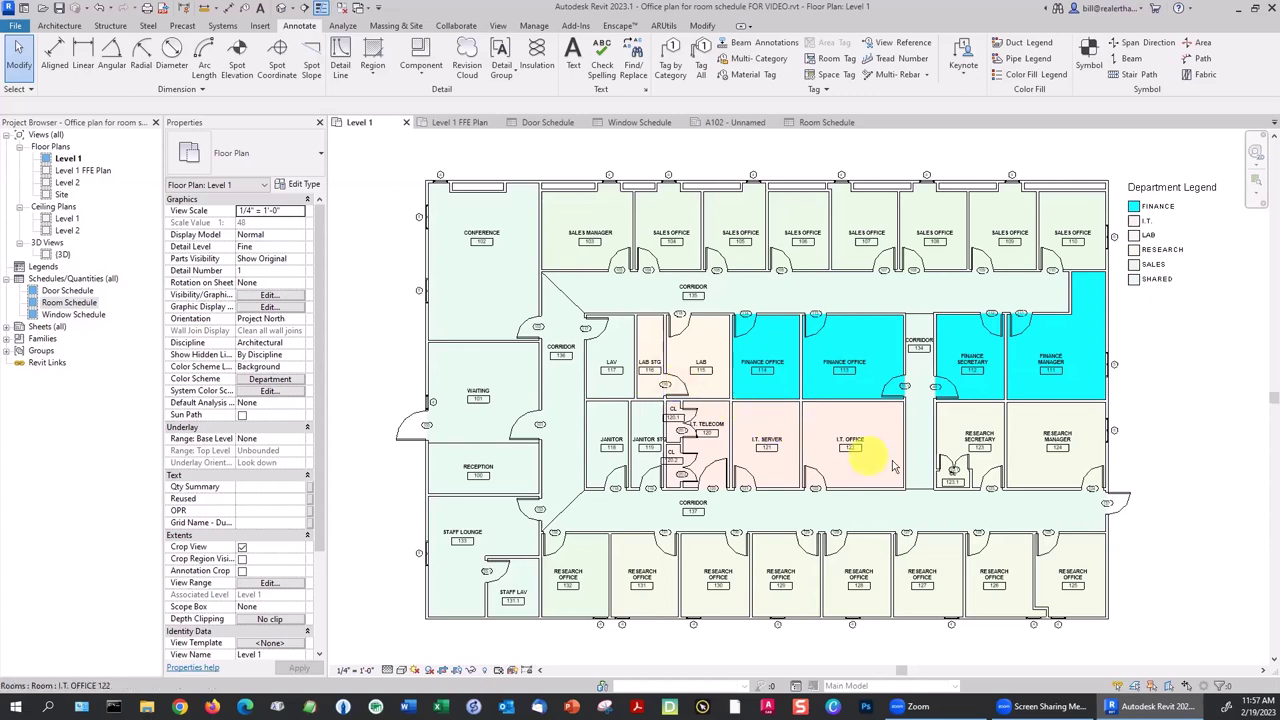
scroll(980, 478, "up", 6)
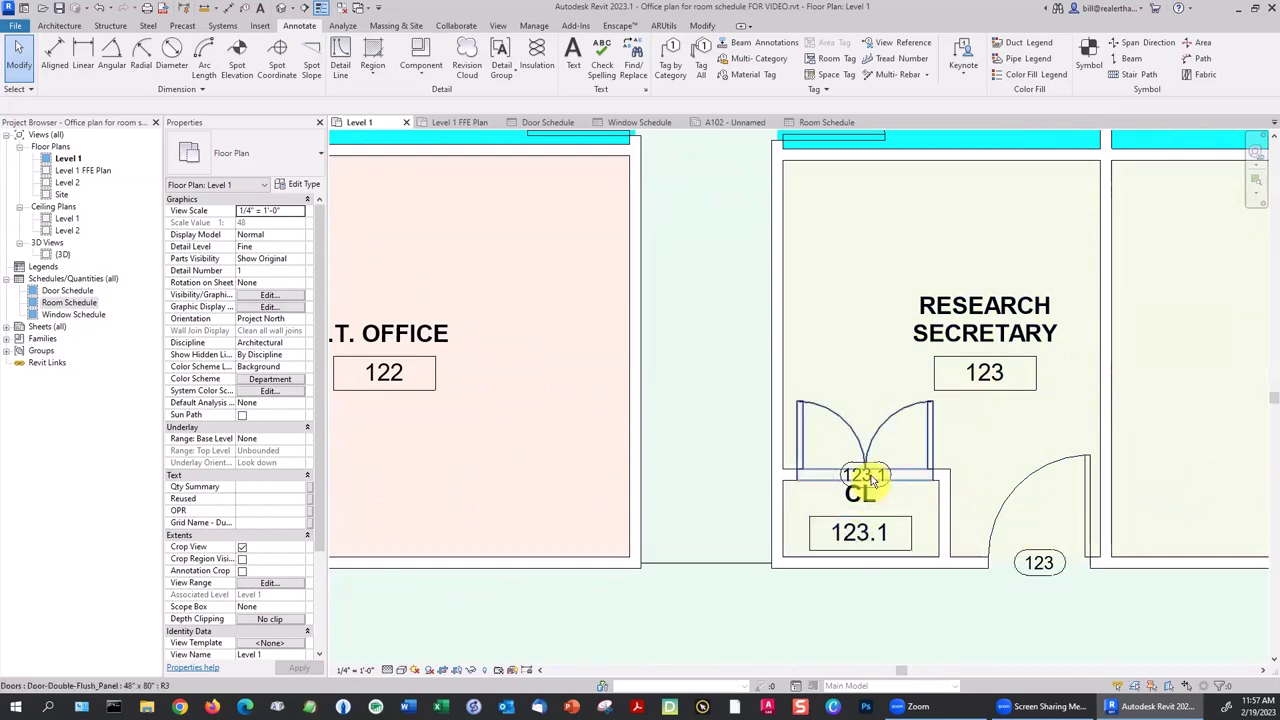
scroll(880, 434, "down", 3)
middle_click_drag(808, 428, 800, 571)
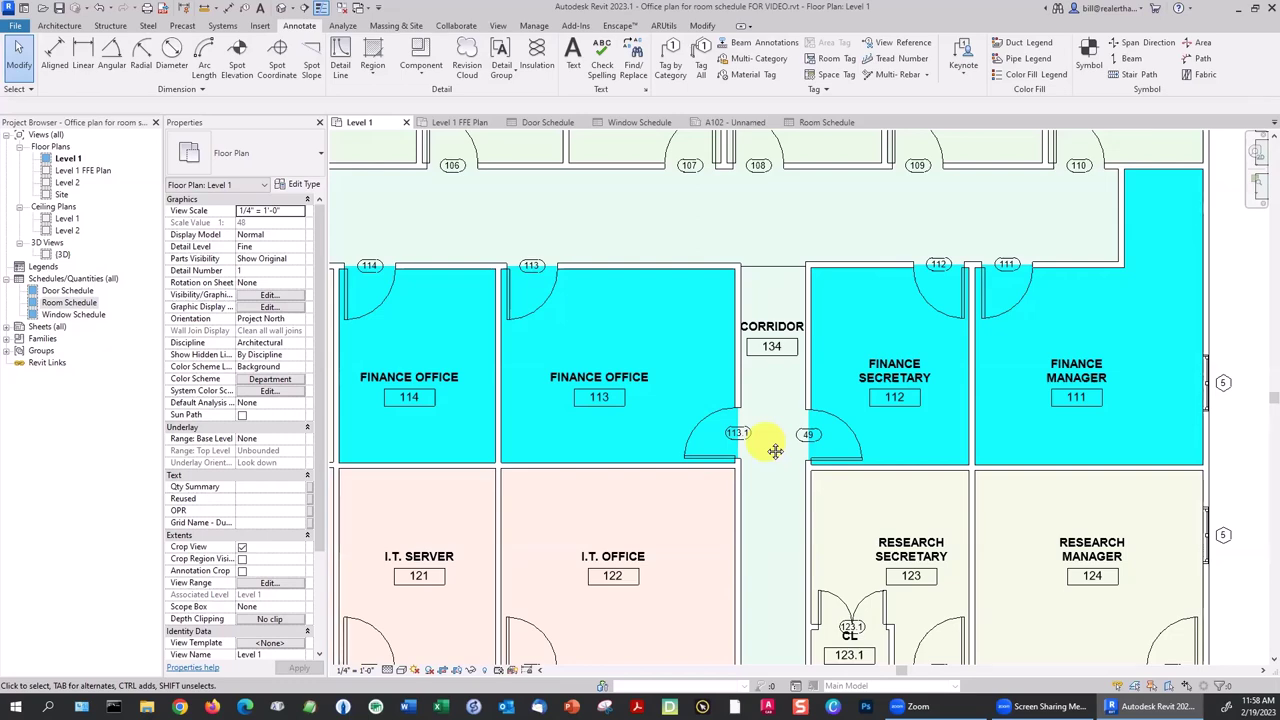
key("z")
key("f")
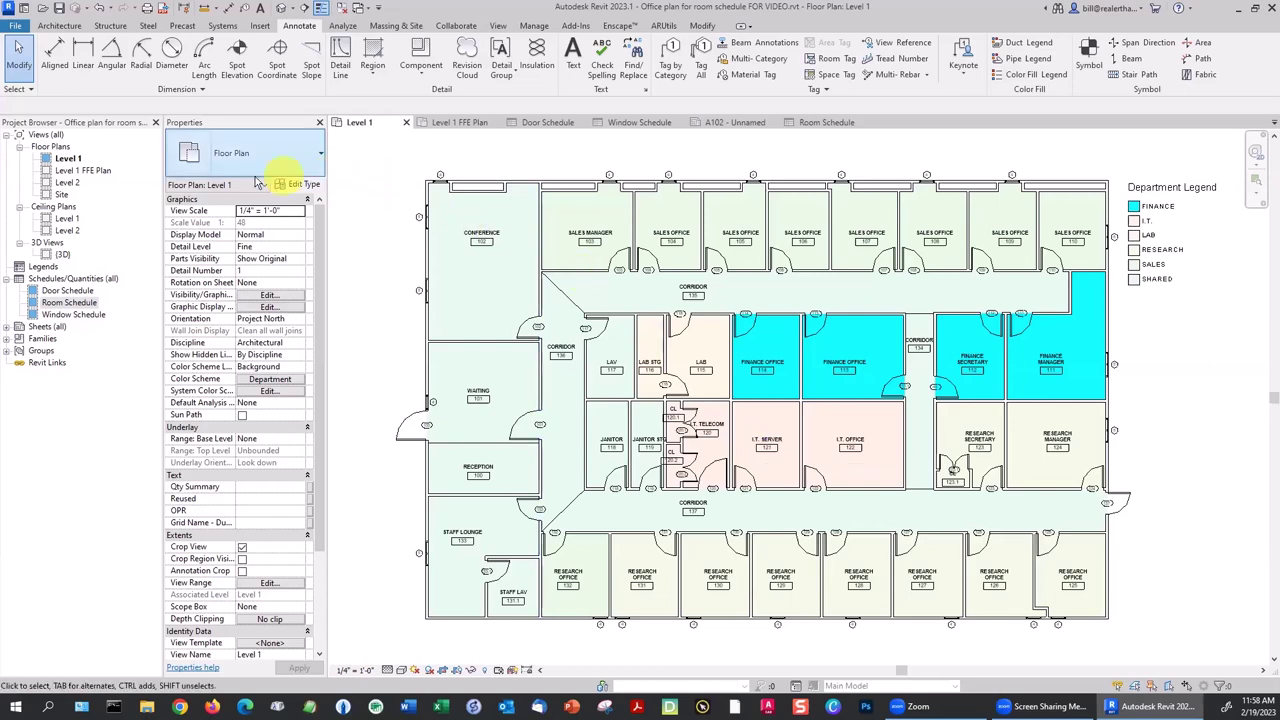
double_click(90, 171)
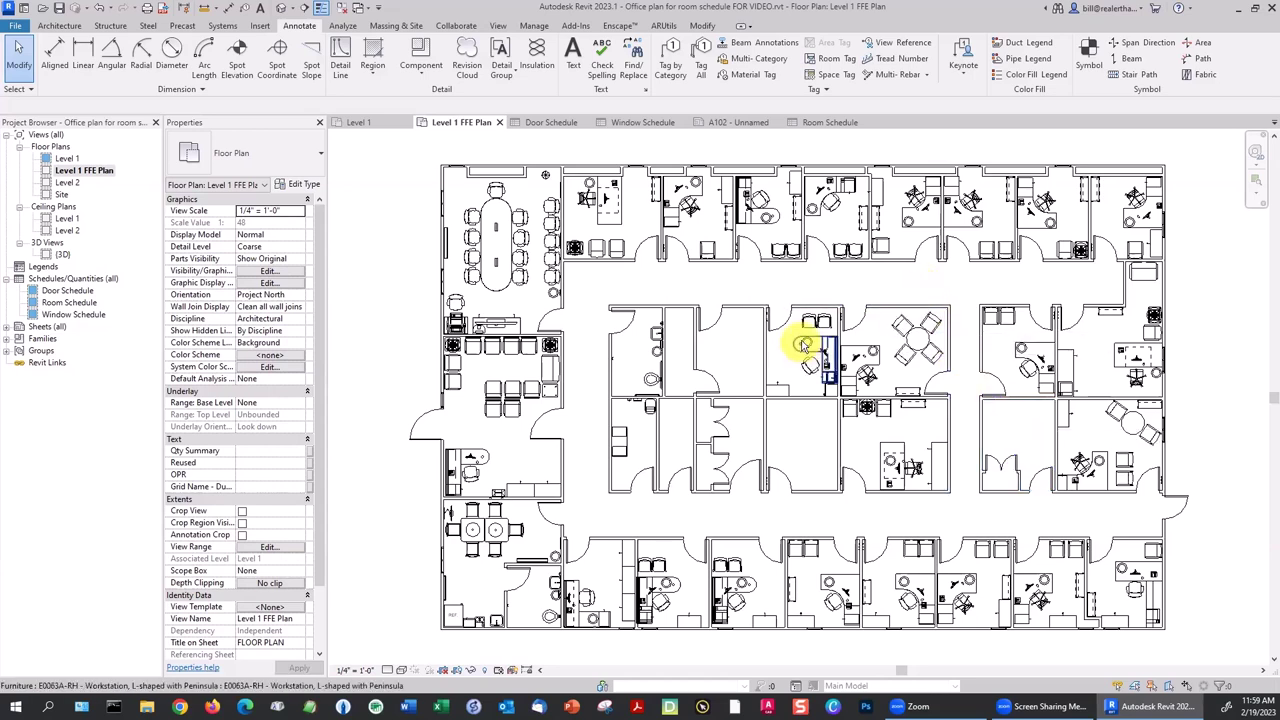
scroll(645, 341, "up", 1)
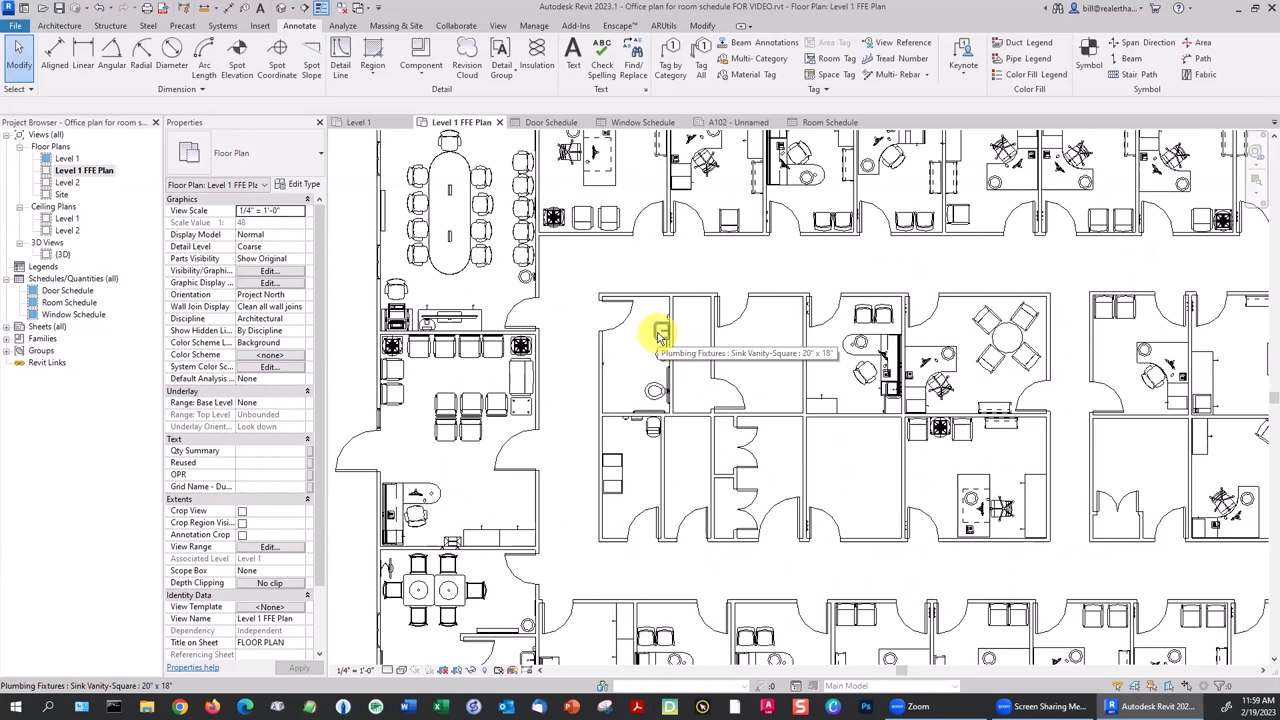
scroll(660, 337, "down", 4)
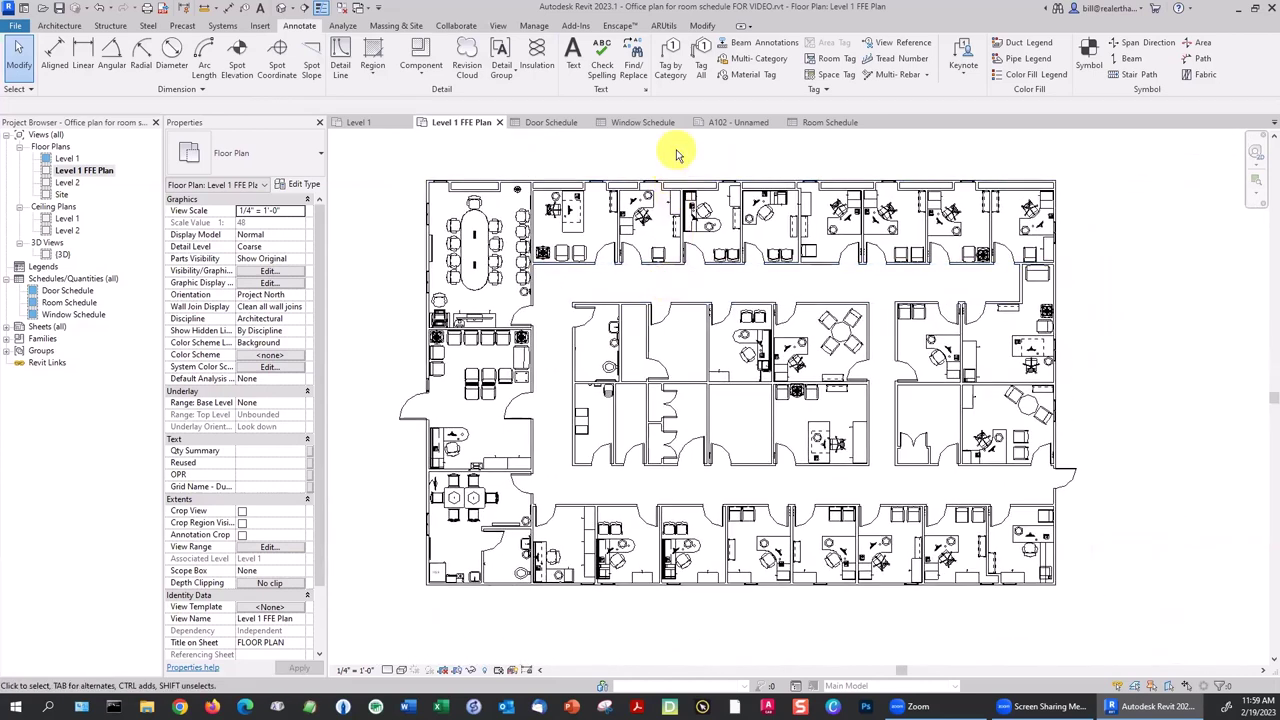
Start a new Schedule/Quantities view for the Furniture category.
left_click(498, 27)
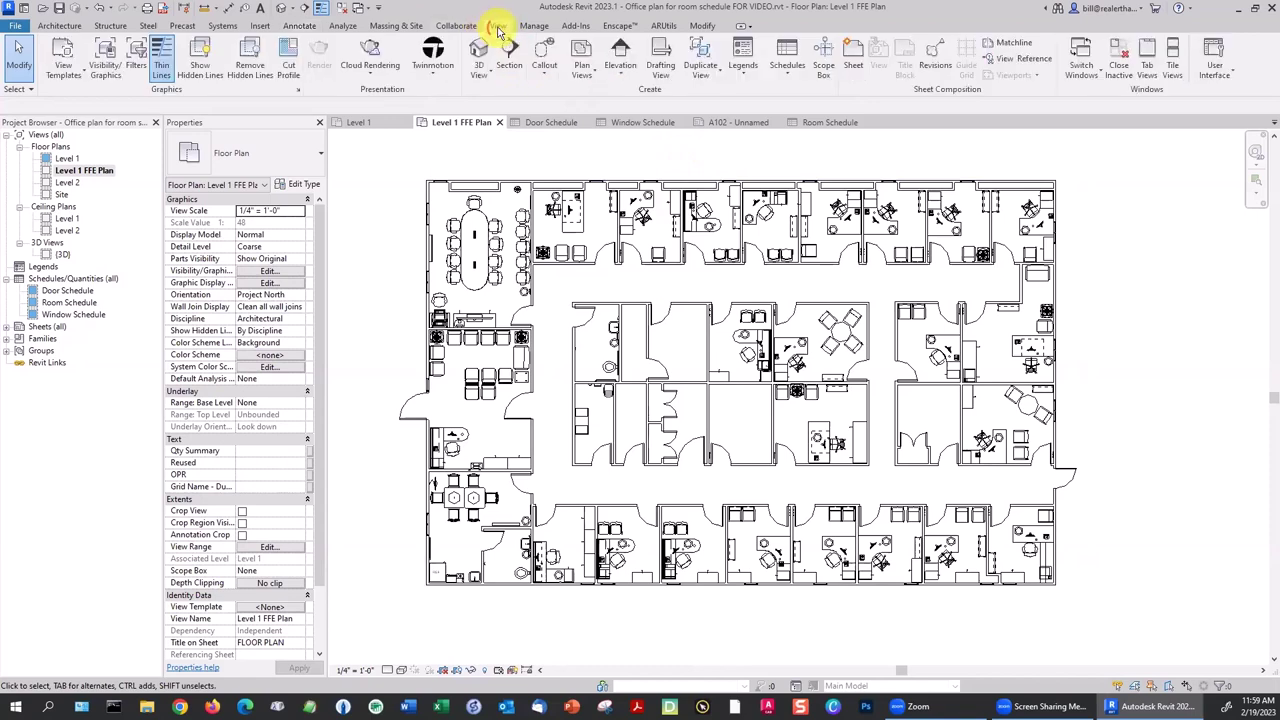
left_click(786, 72)
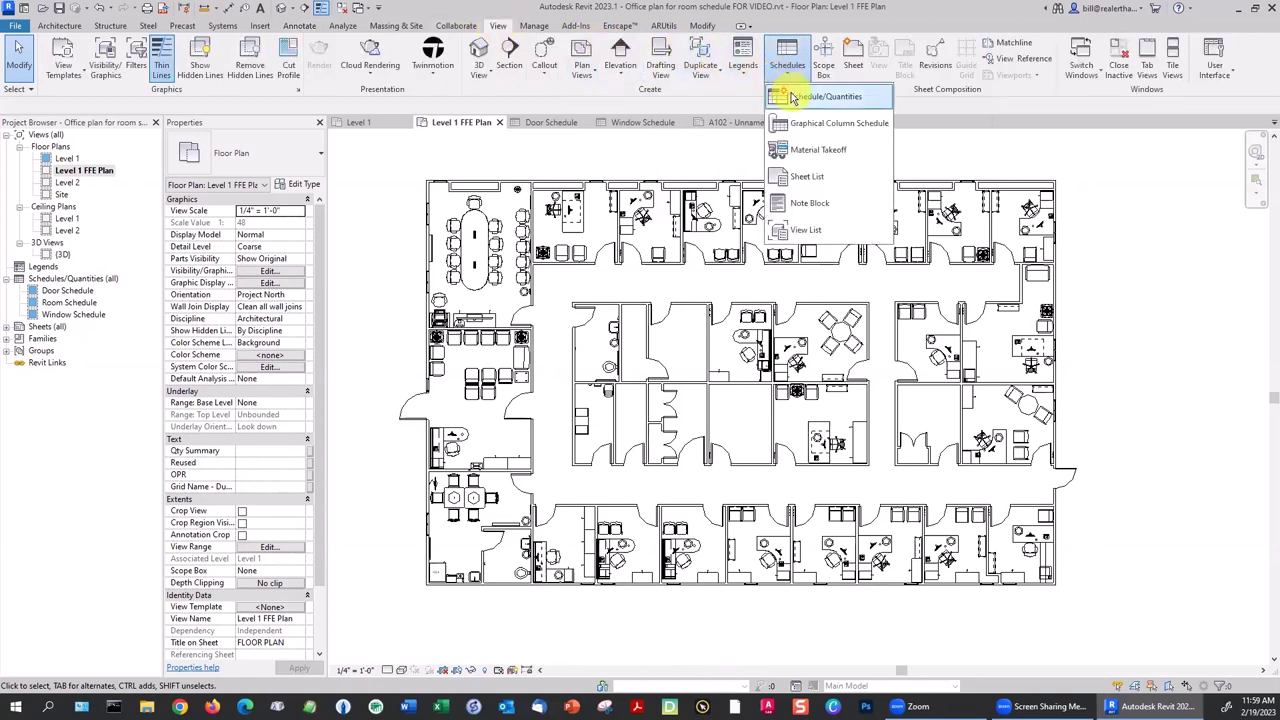
left_click(795, 95)
left_click_drag(618, 314, 617, 348)
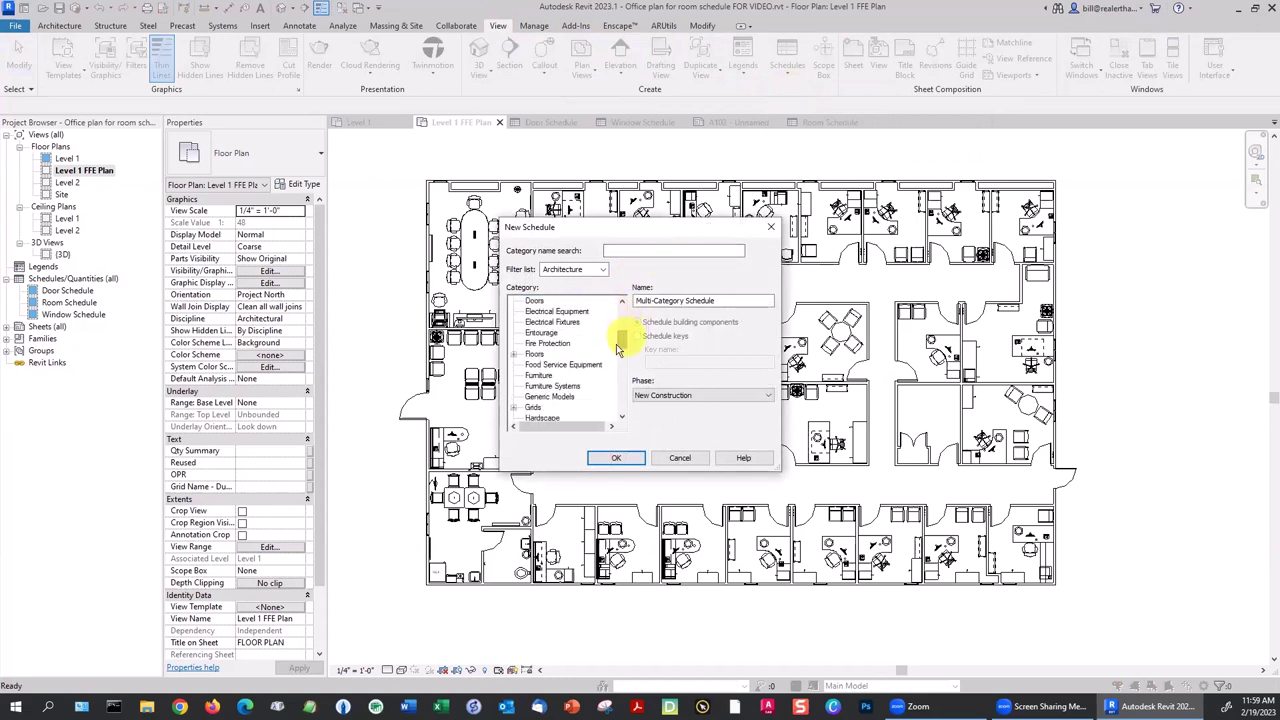
left_click(545, 375)
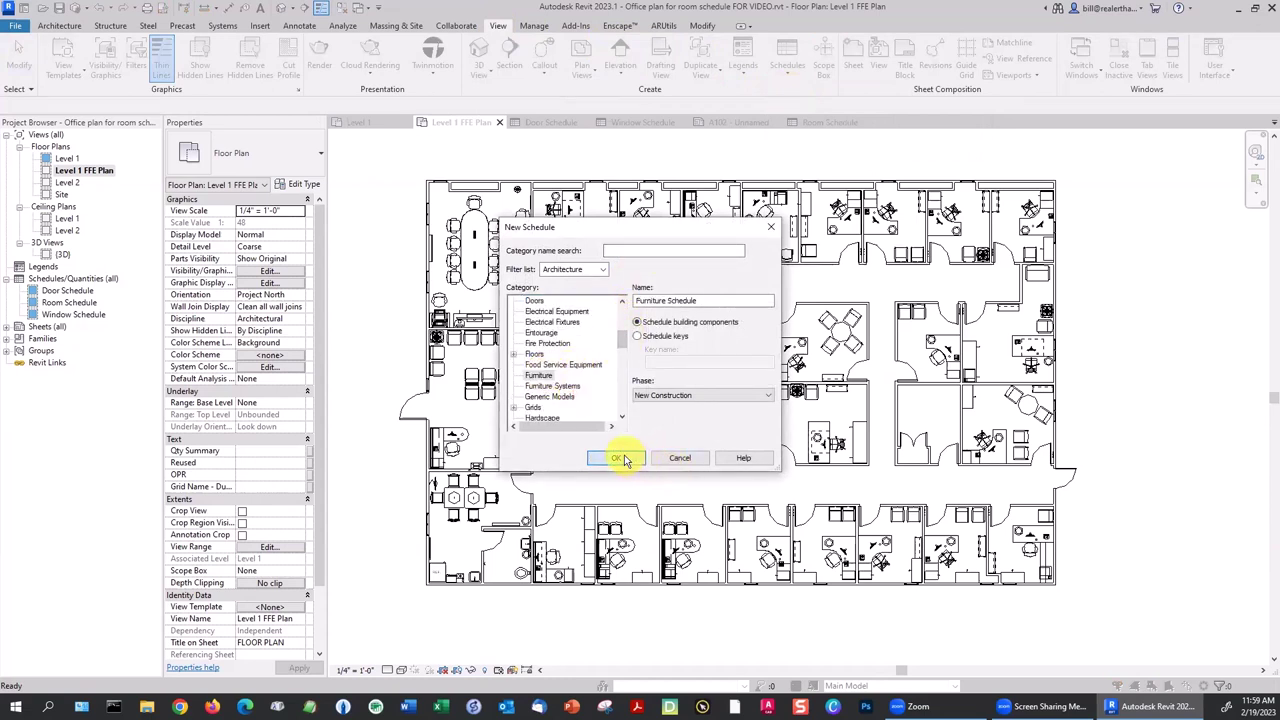
left_click(622, 458)
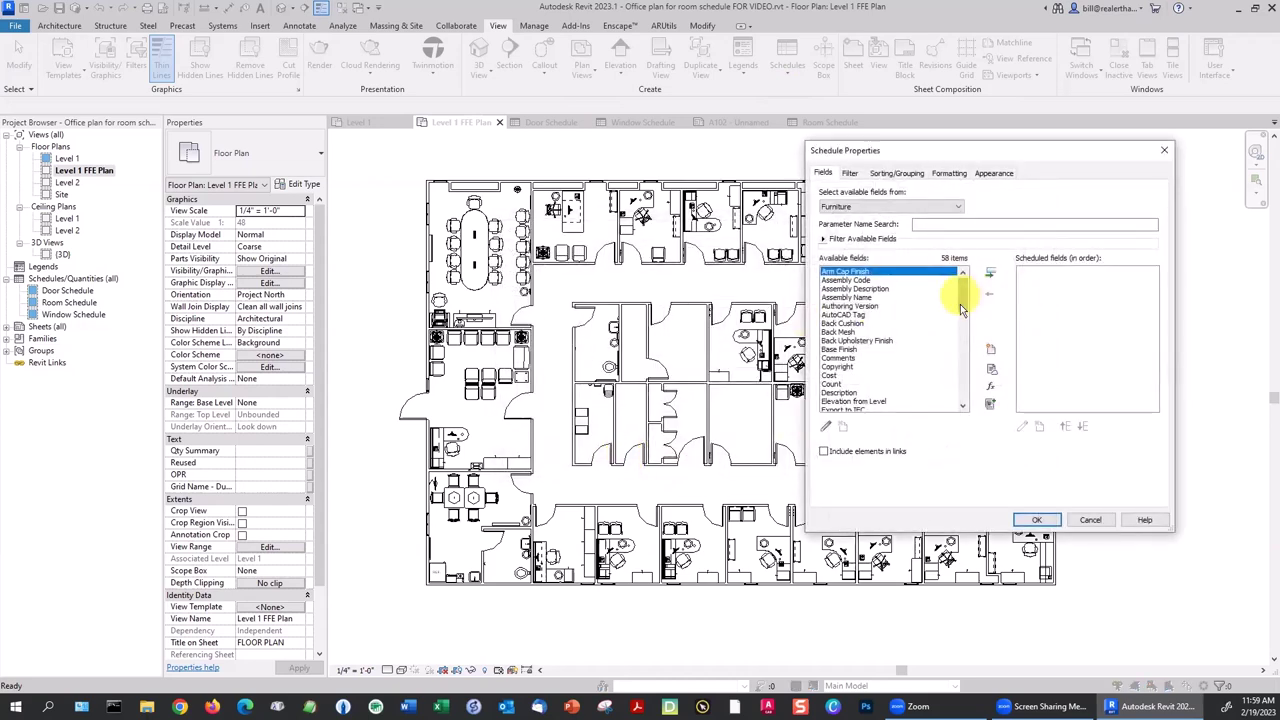
Add Type Mark and Family as the first schedule fields.
left_click_drag(961, 310, 980, 387)
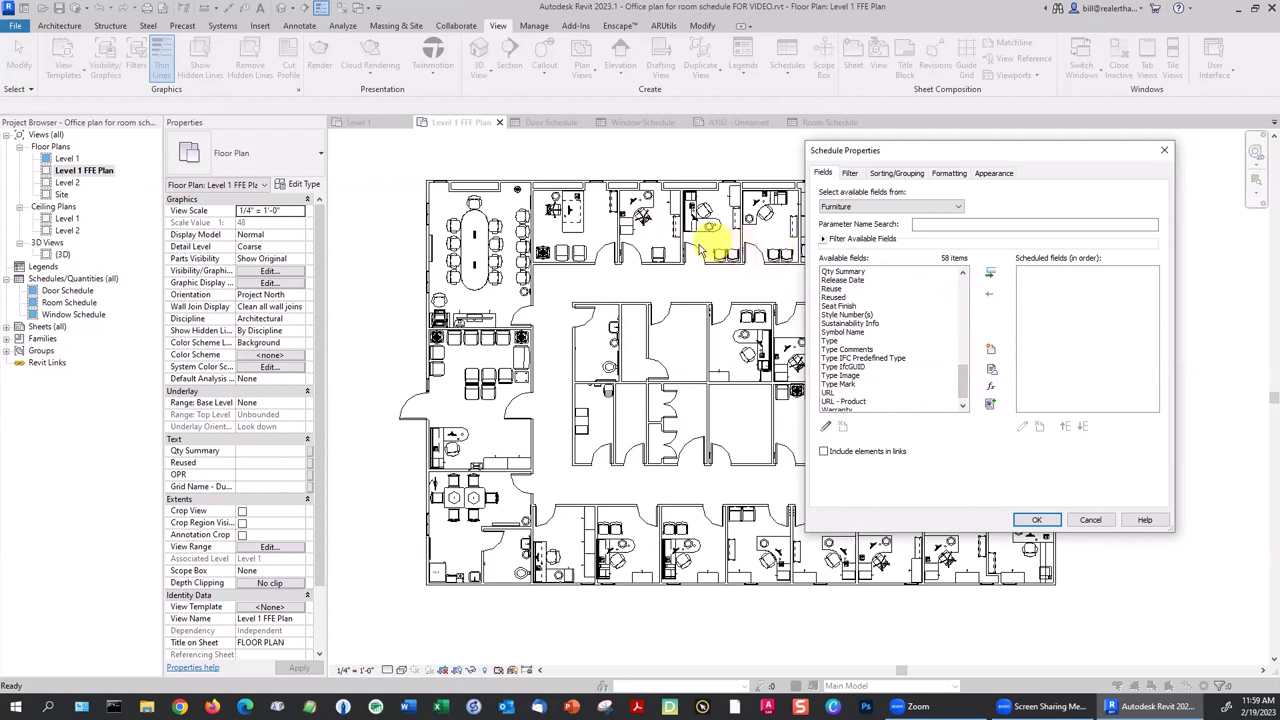
left_click(842, 384)
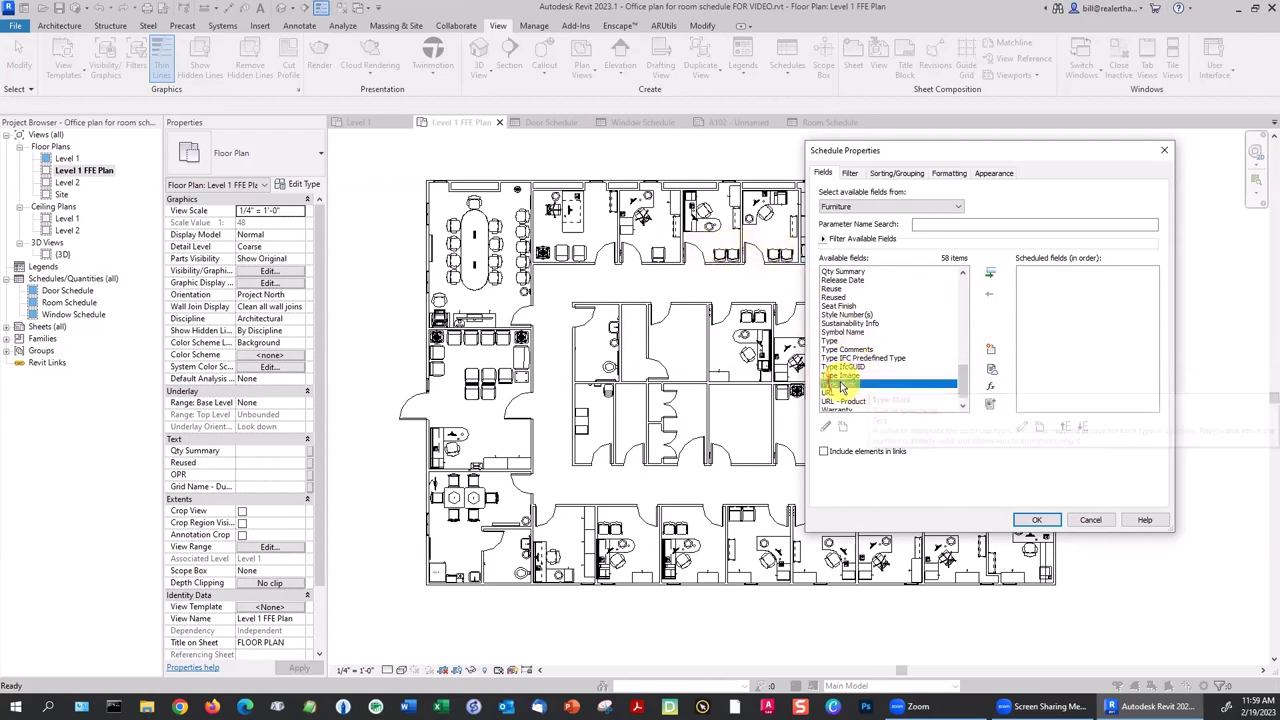
left_click(990, 272)
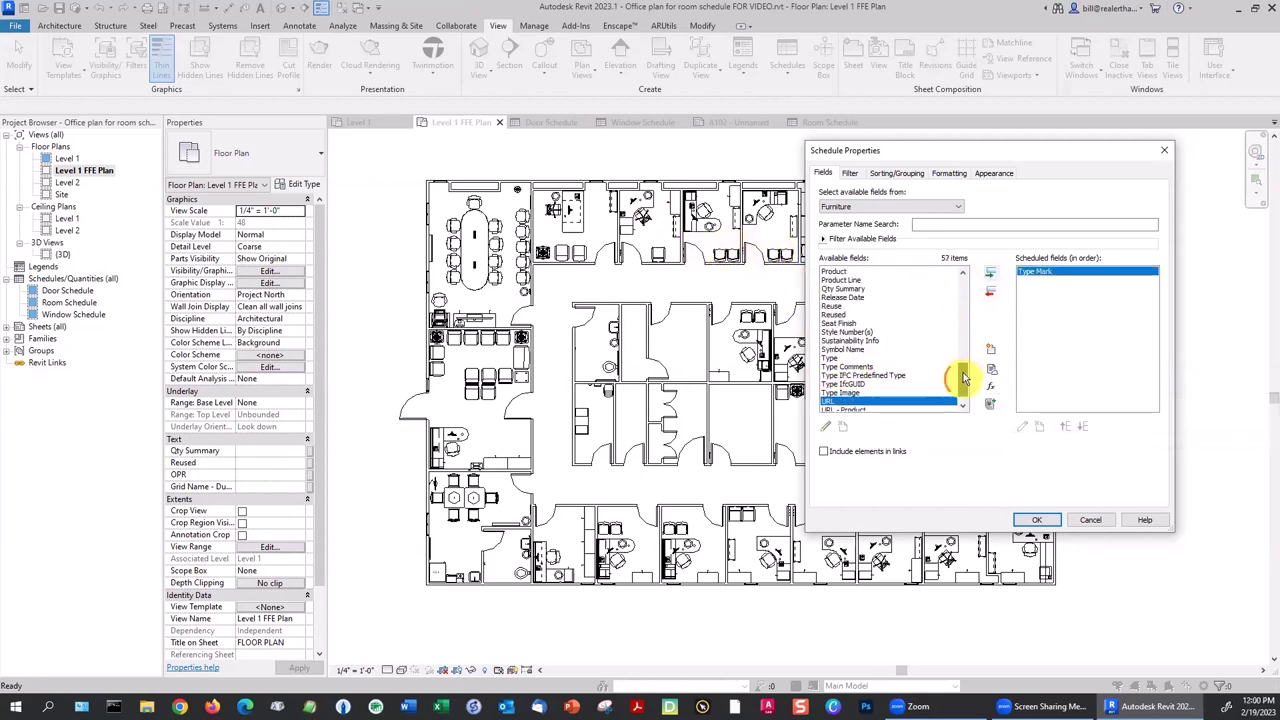
left_click_drag(963, 377, 967, 338)
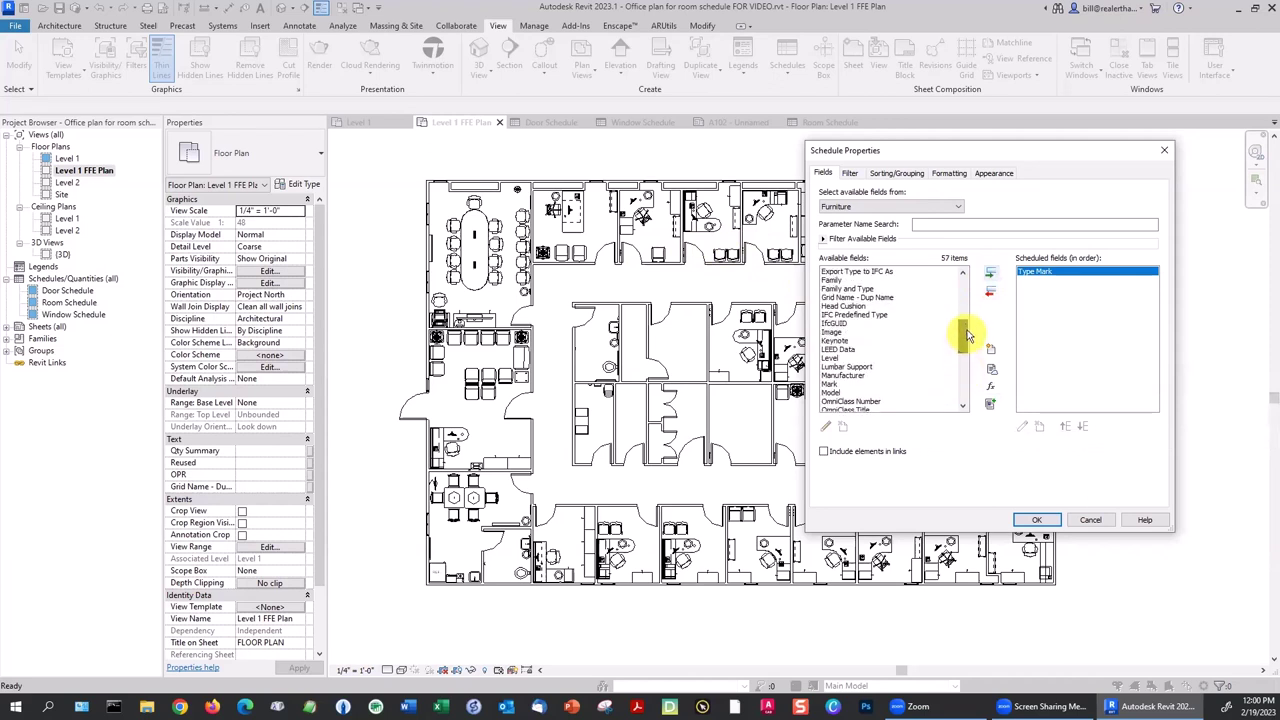
left_click(835, 281)
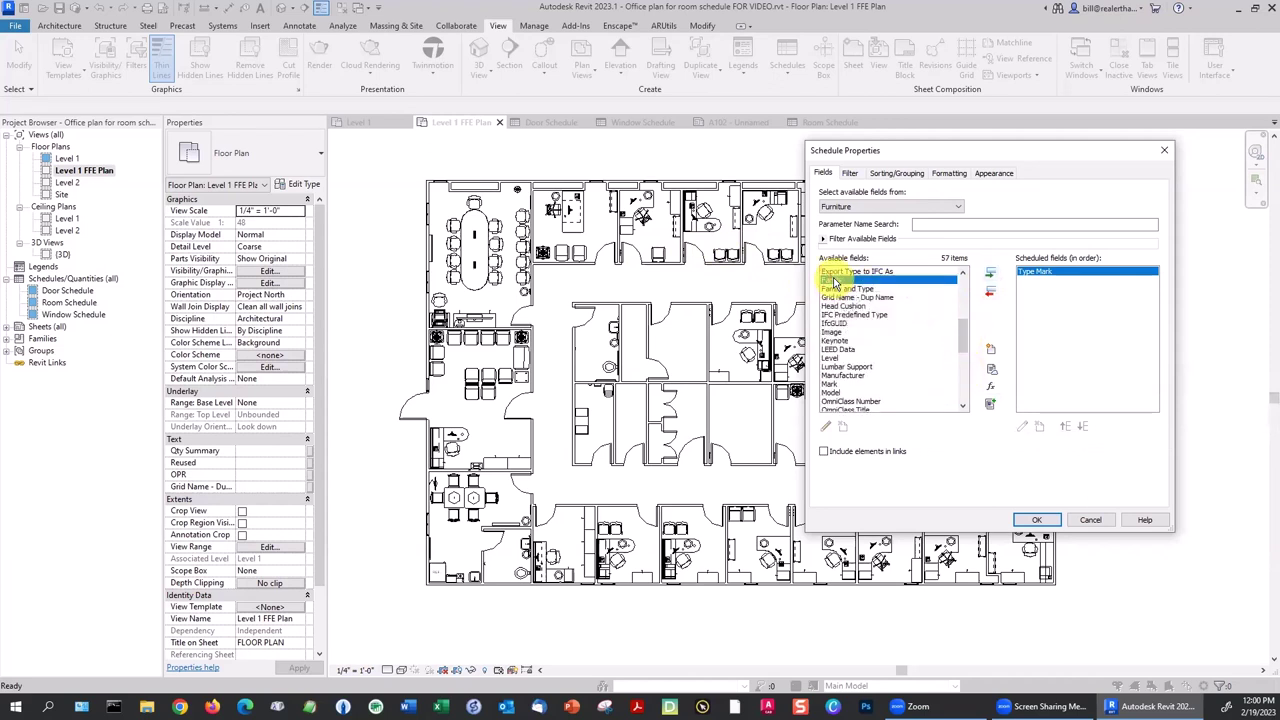
left_click_drag(963, 340, 970, 381)
left_click(990, 272)
Add the Type and Count fields and create the schedule.
left_click(833, 349)
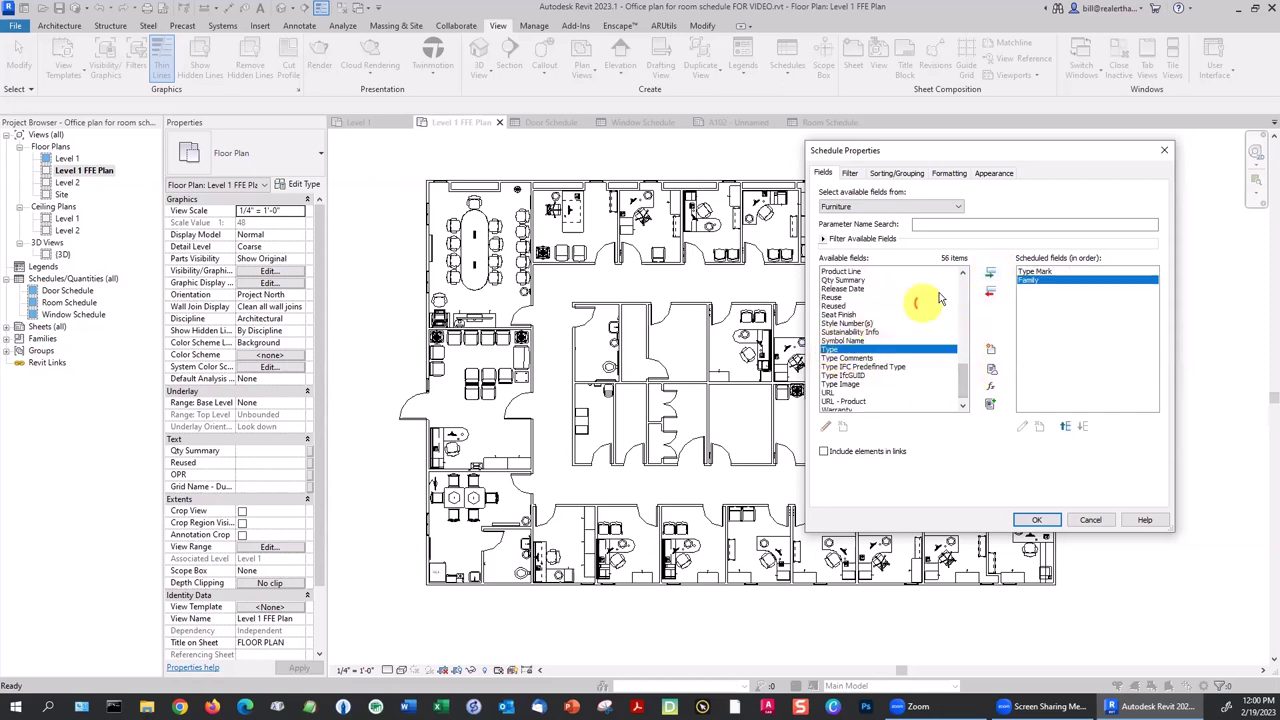
left_click(990, 274)
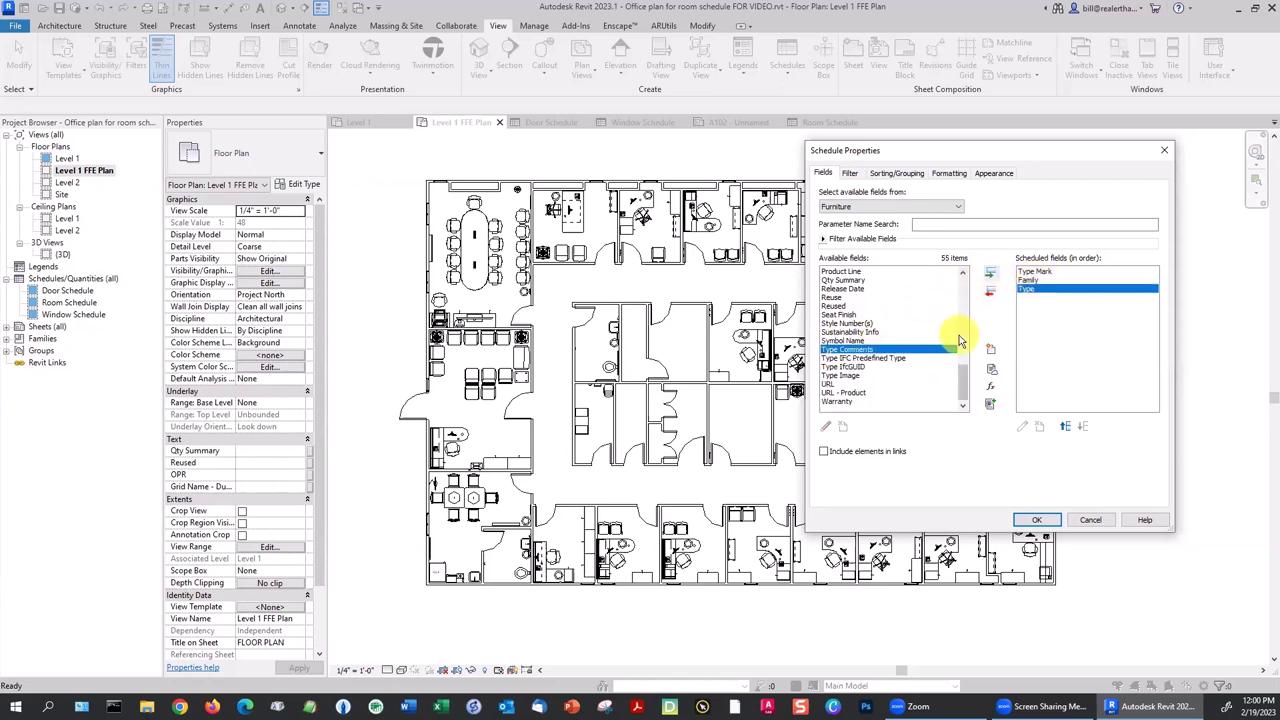
scroll(965, 370, "up", 2)
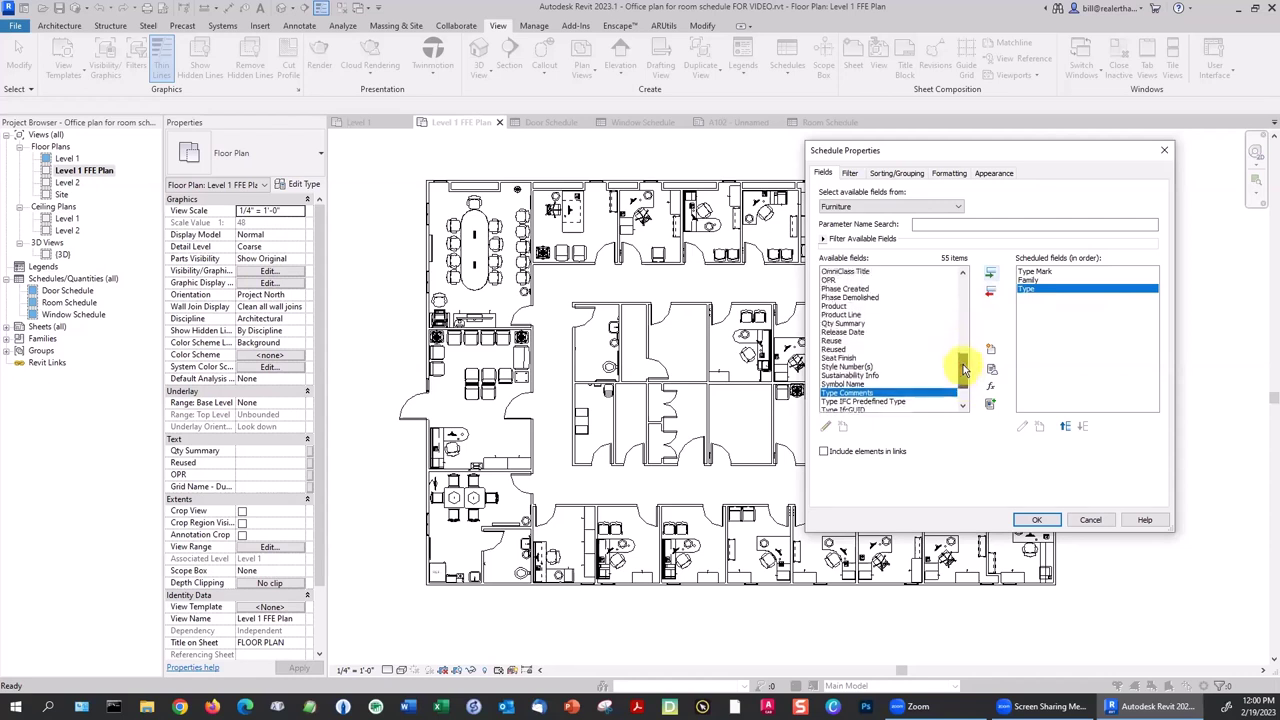
left_click_drag(965, 370, 965, 347)
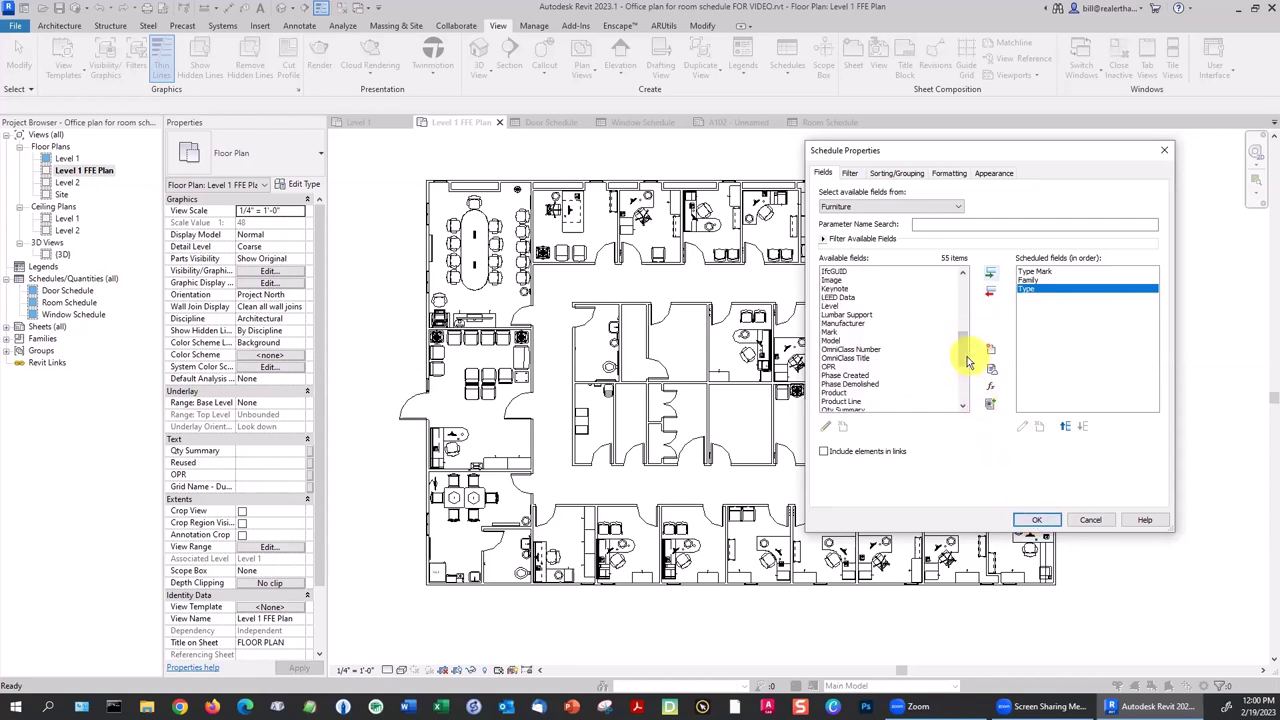
left_click_drag(960, 355, 964, 298)
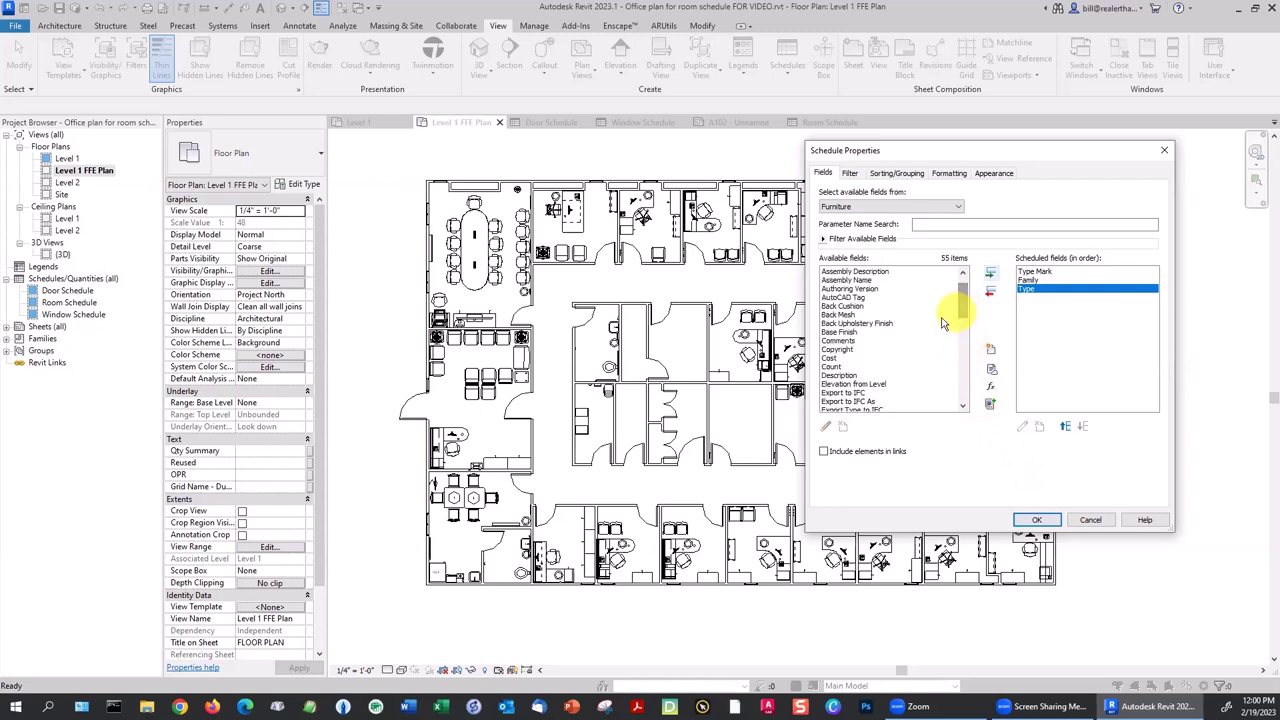
left_click(832, 366)
left_click(990, 272)
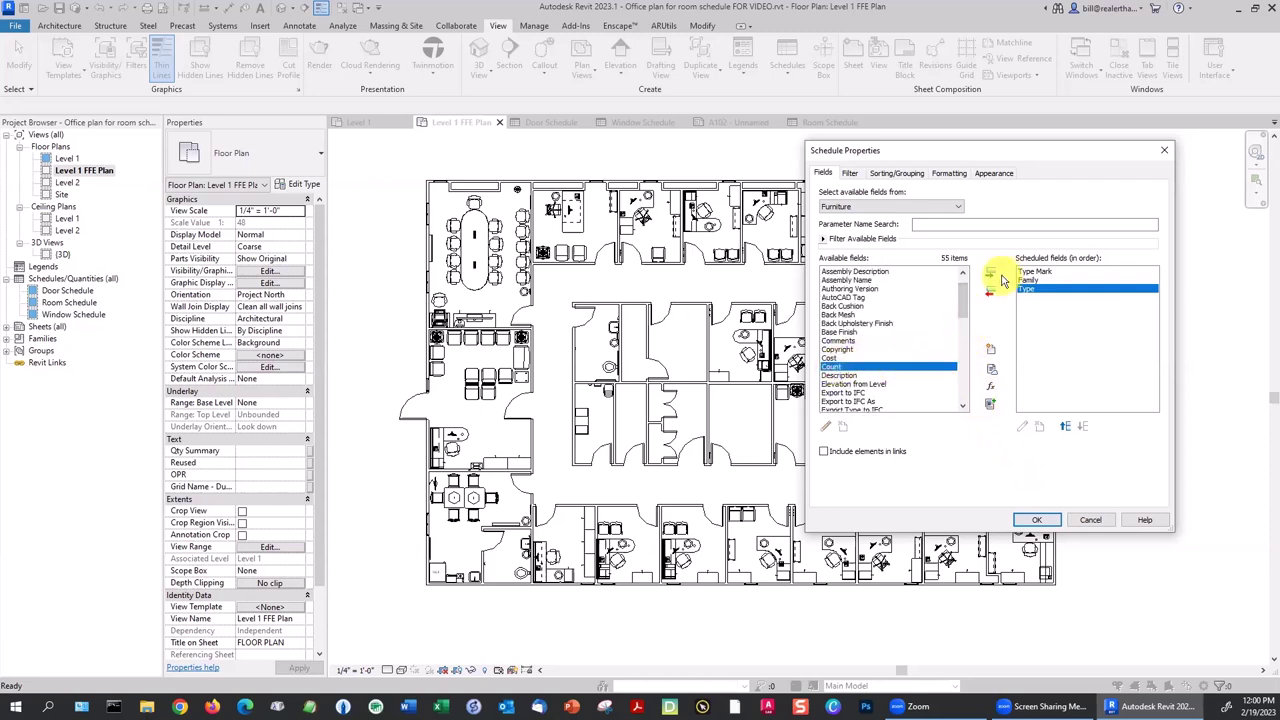
left_click(1038, 520)
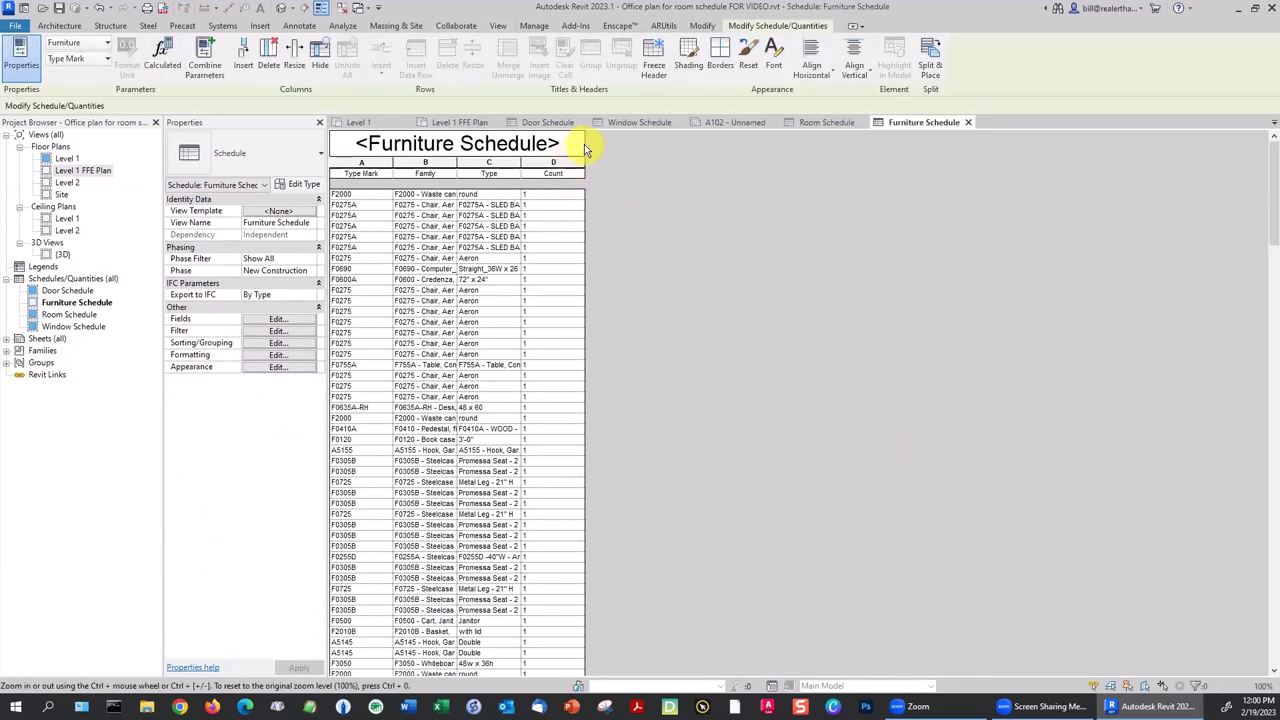
Widen the Family column, then sort by Type Mark with instances combined.
left_click_drag(458, 162, 542, 177)
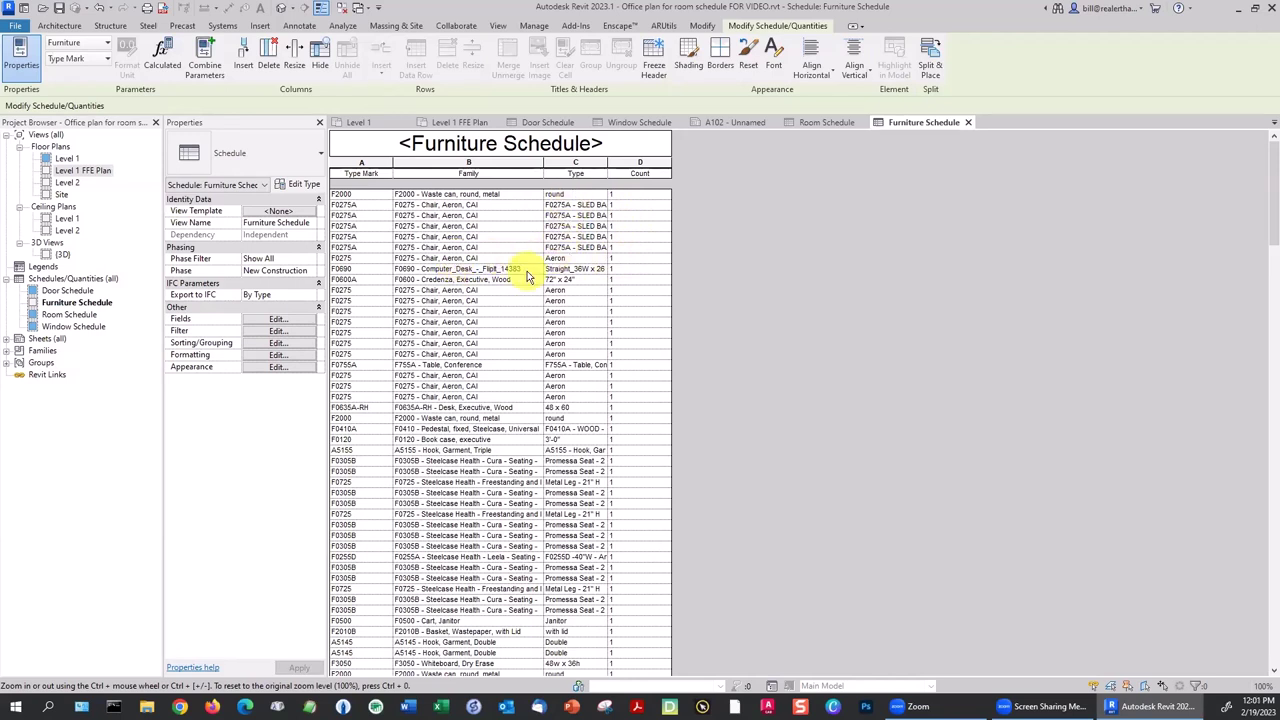
left_click(277, 343)
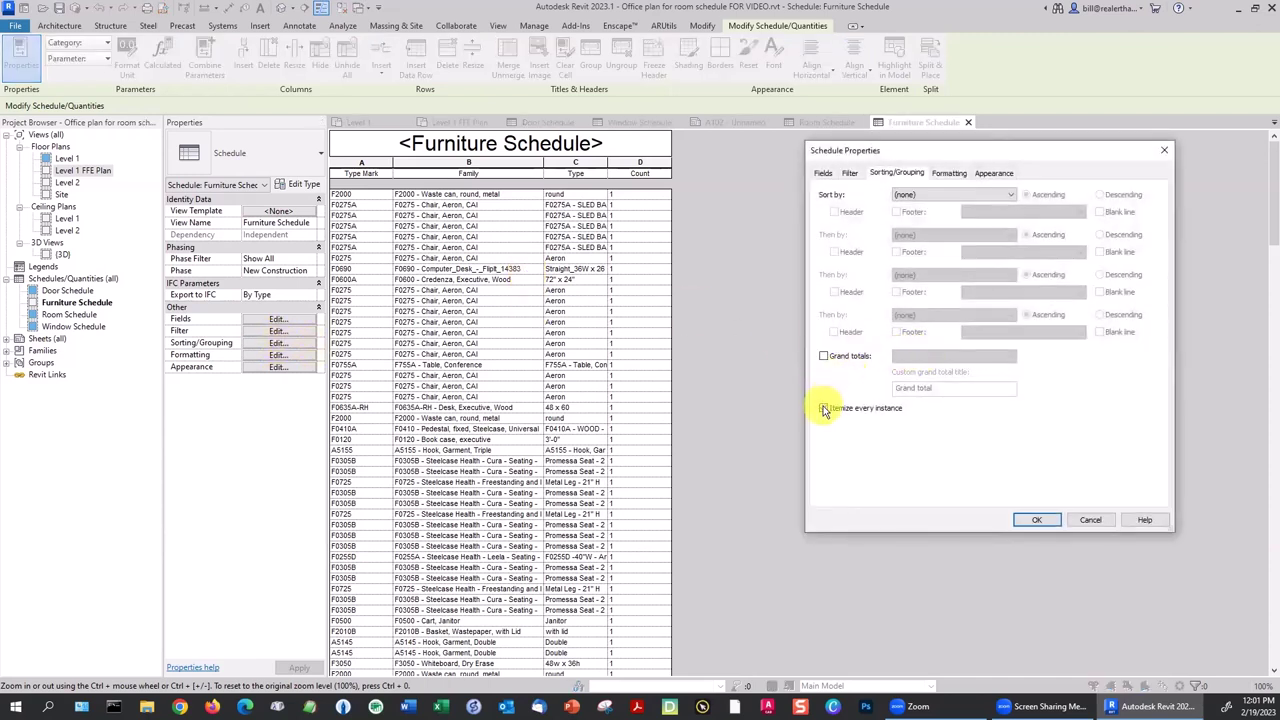
left_click(940, 194)
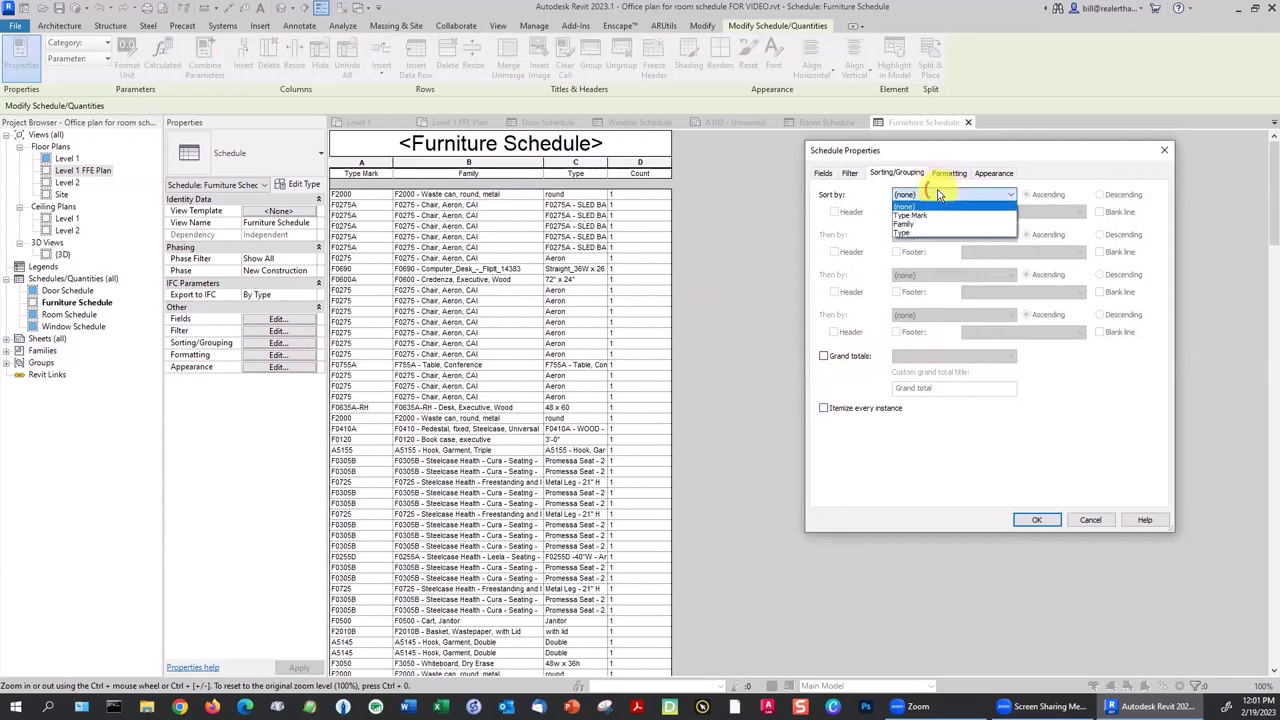
left_click(923, 215)
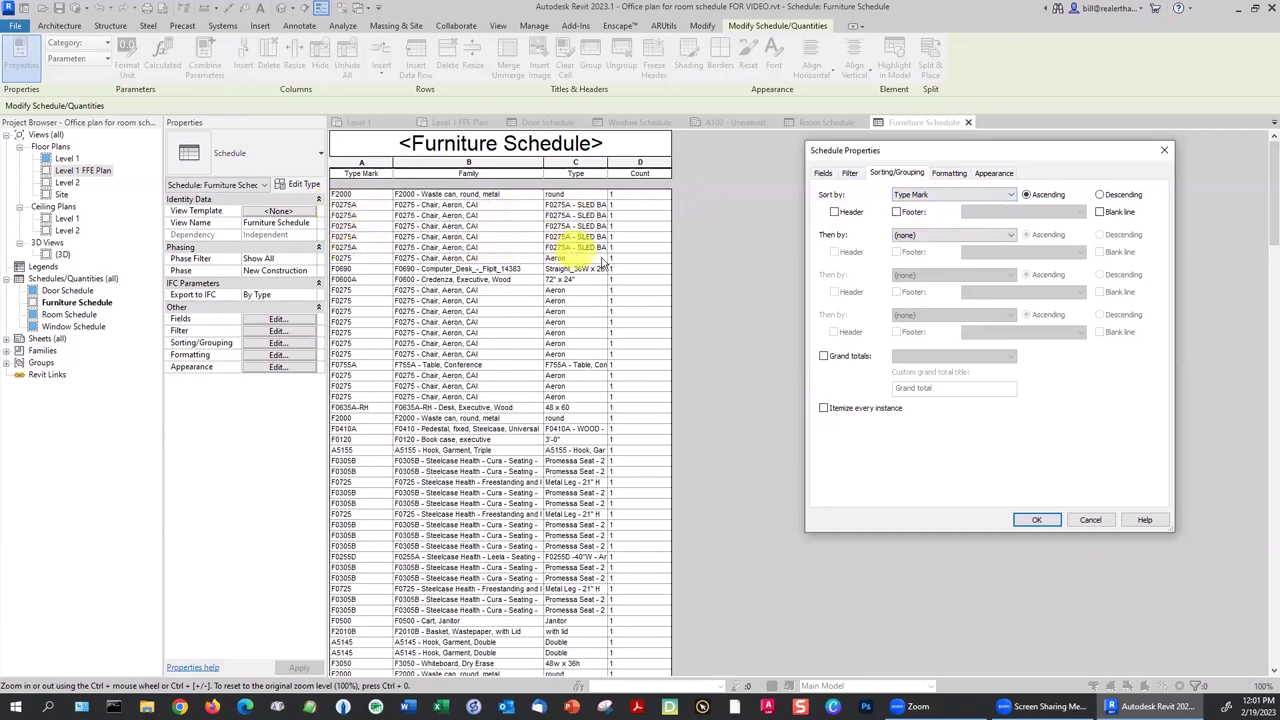
left_click(1040, 518)
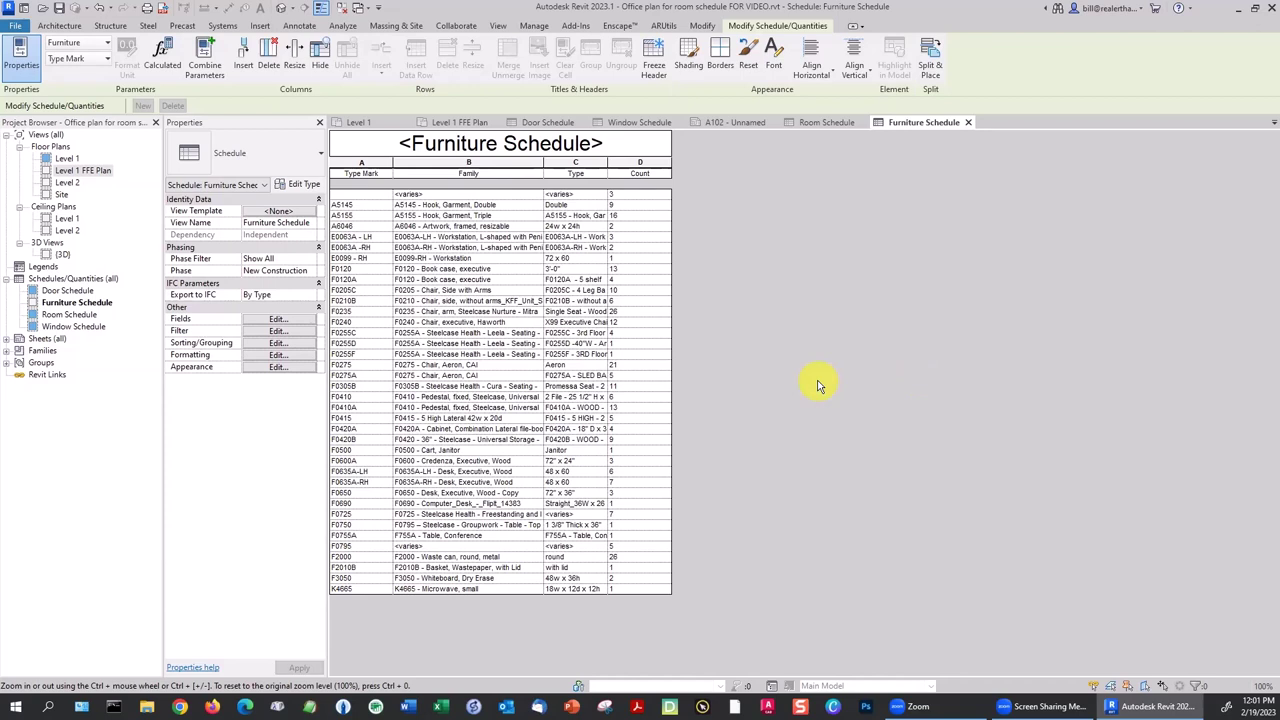
Add the Room: Number field and move it to the first column.
left_click(278, 319)
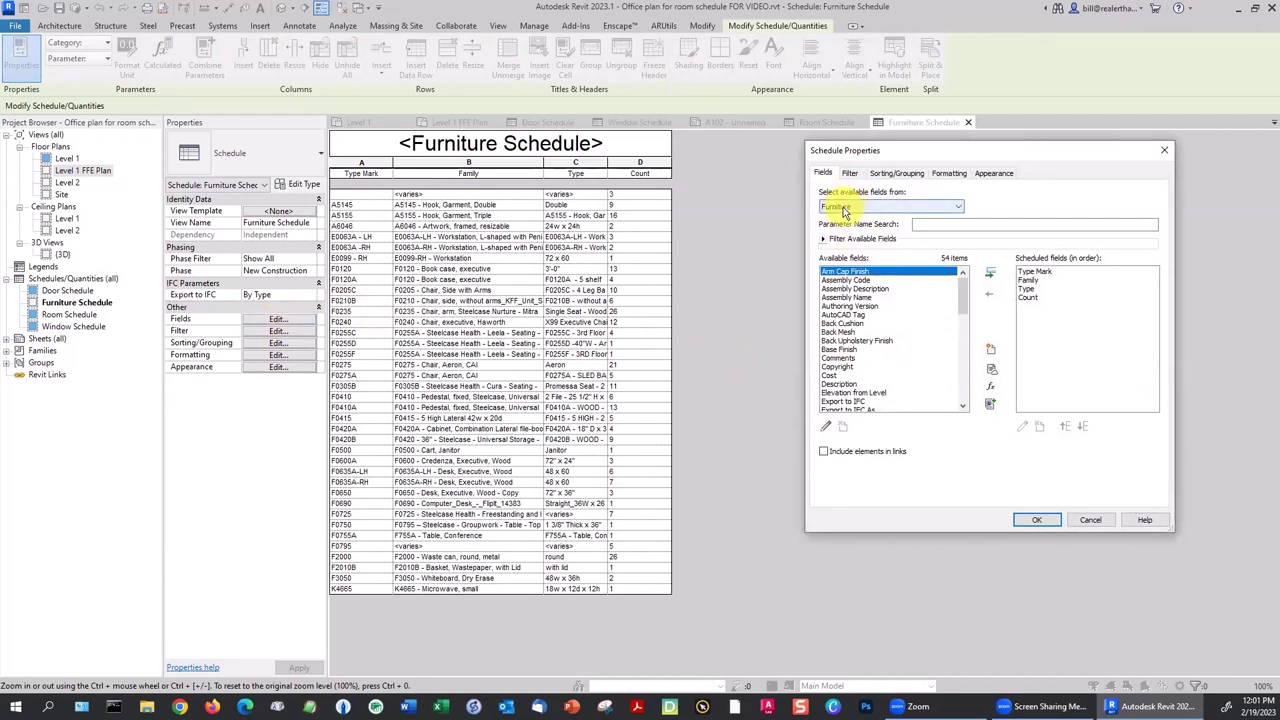
left_click(843, 209)
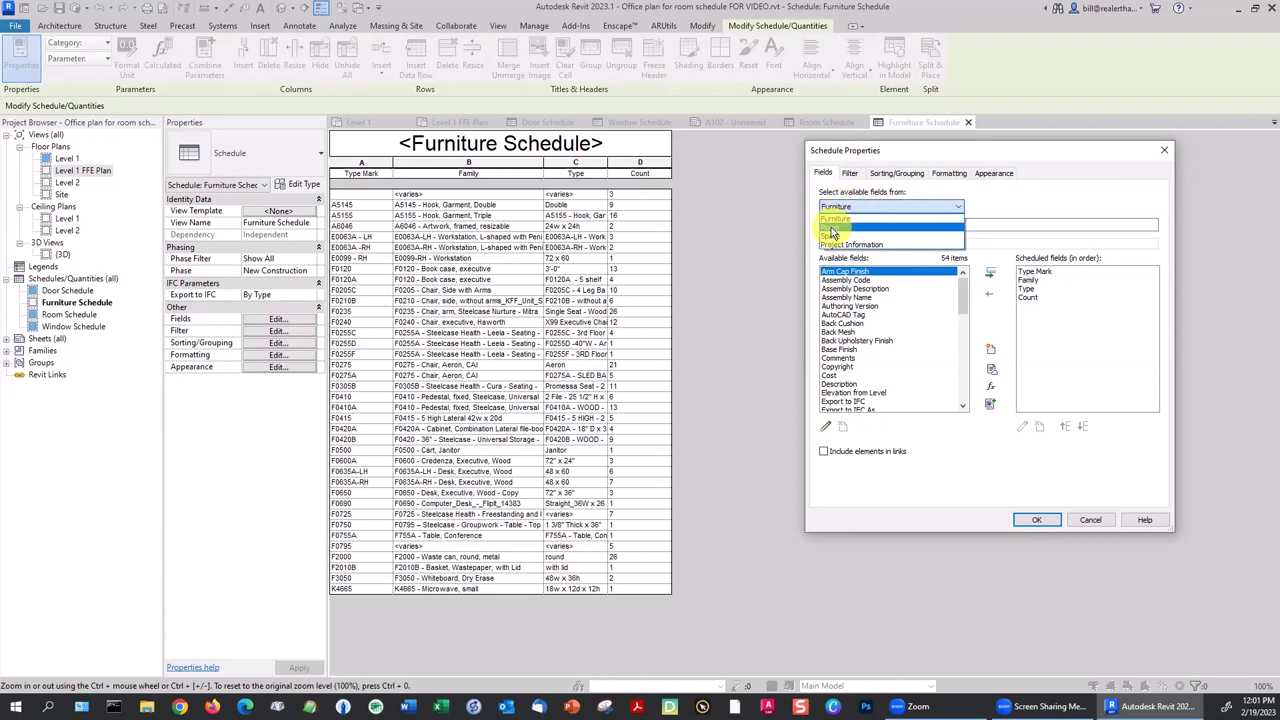
left_click(832, 229)
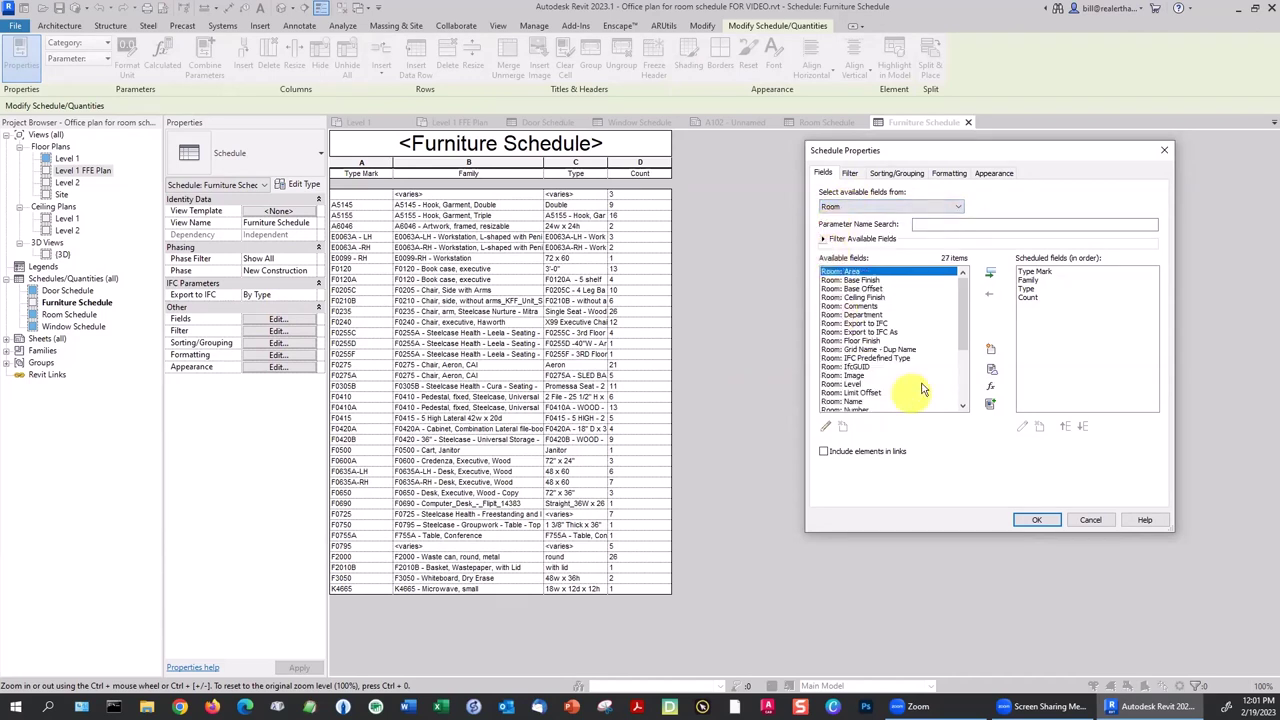
scroll(871, 329, "down", 1)
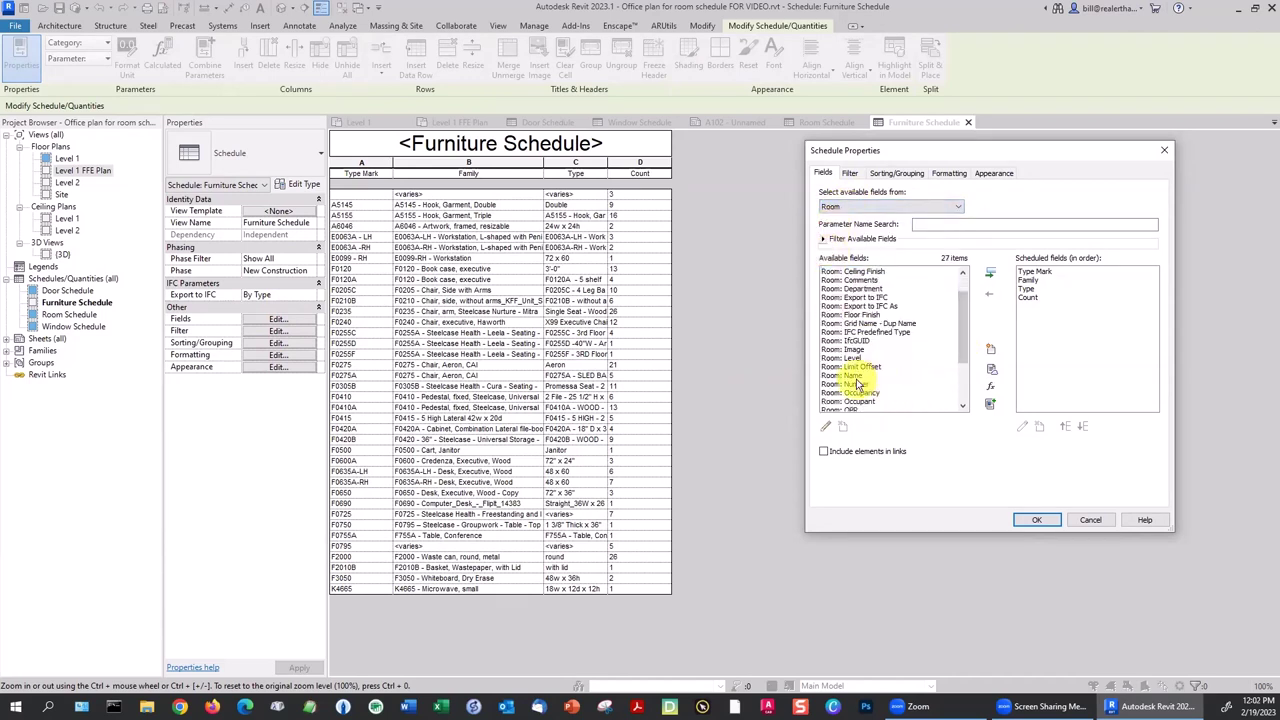
left_click(855, 386)
left_click(990, 272)
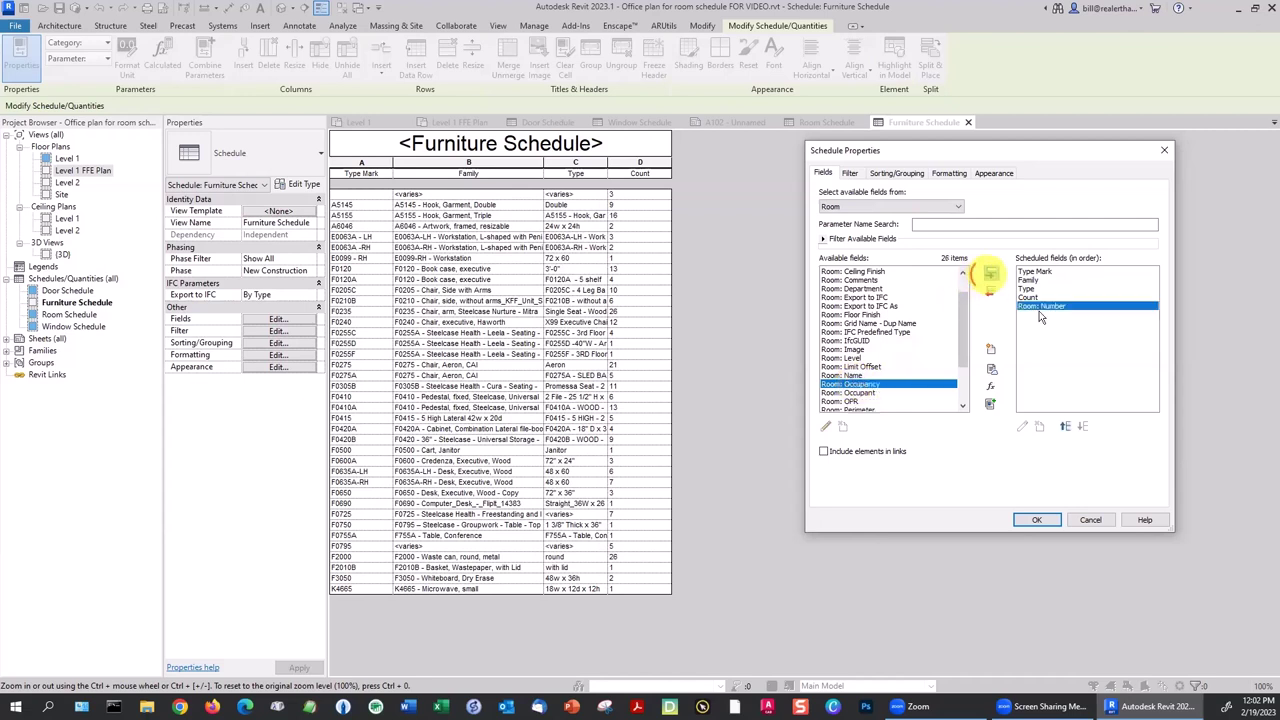
left_click(1066, 428)
left_click(1066, 428)
left_click(1066, 428)
left_click(1066, 428)
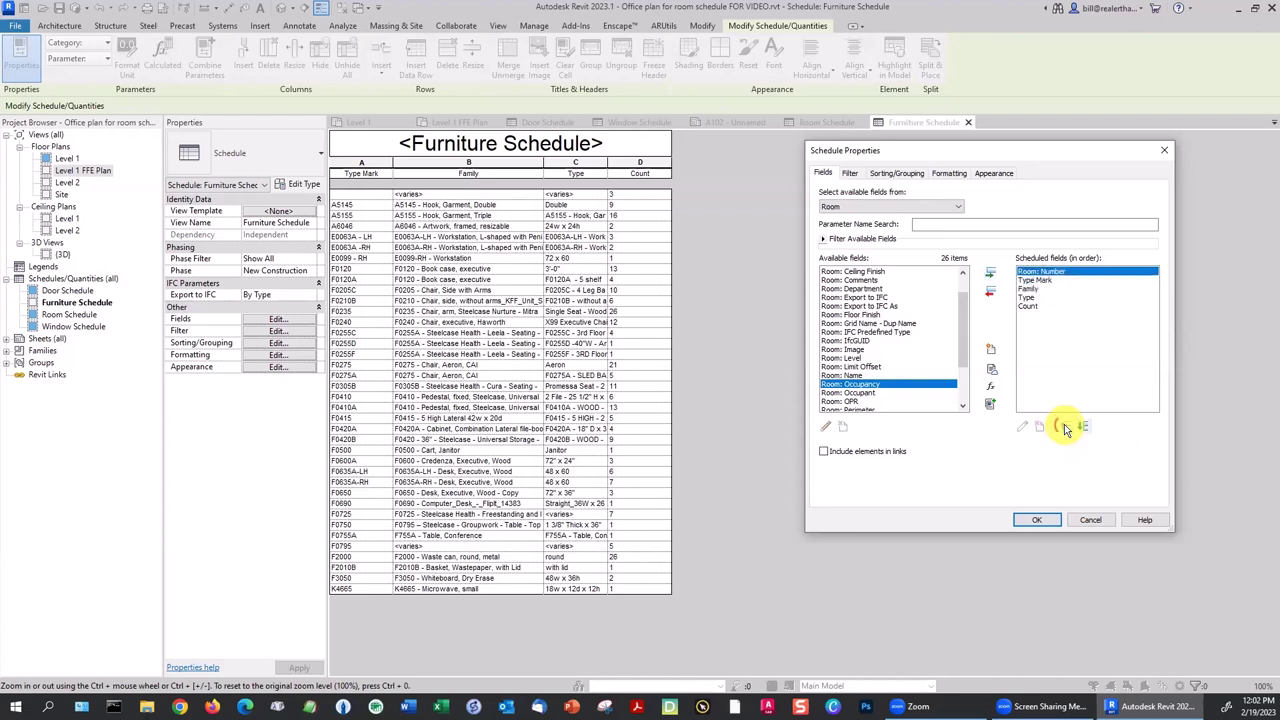
left_click(1036, 520)
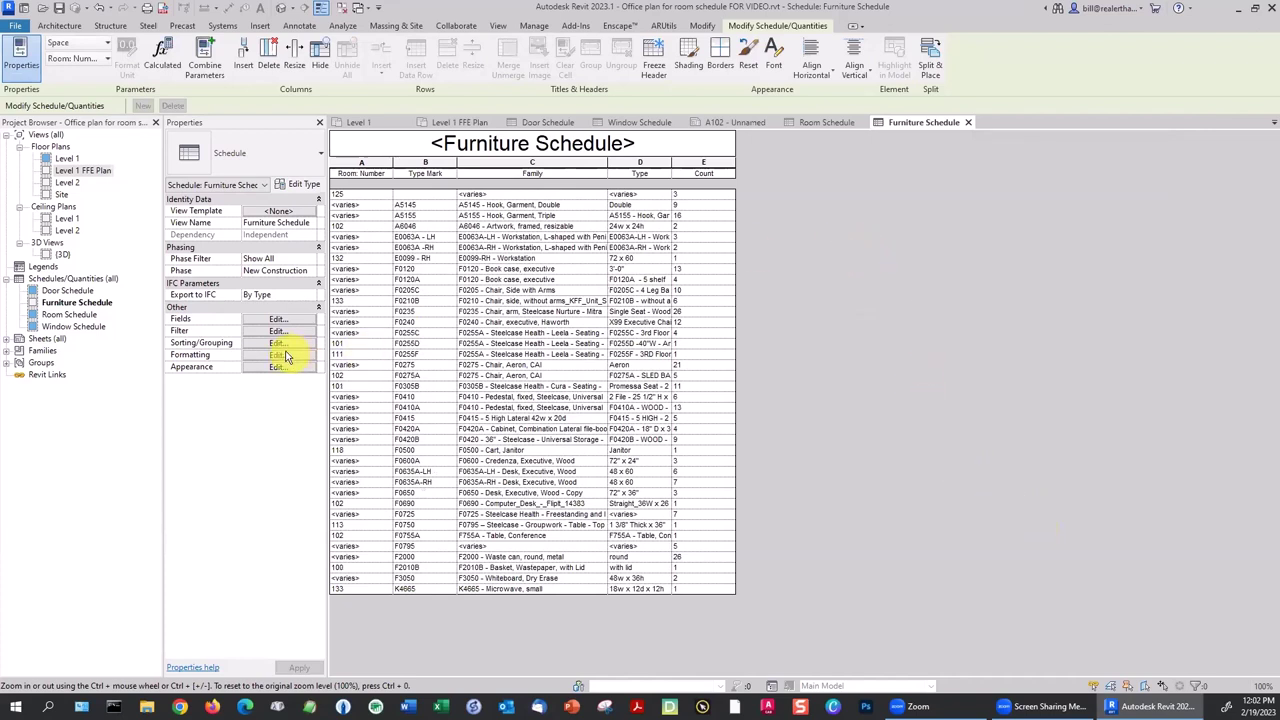
Sort the schedule by Room: Number, then by Type Mark.
left_click(284, 342)
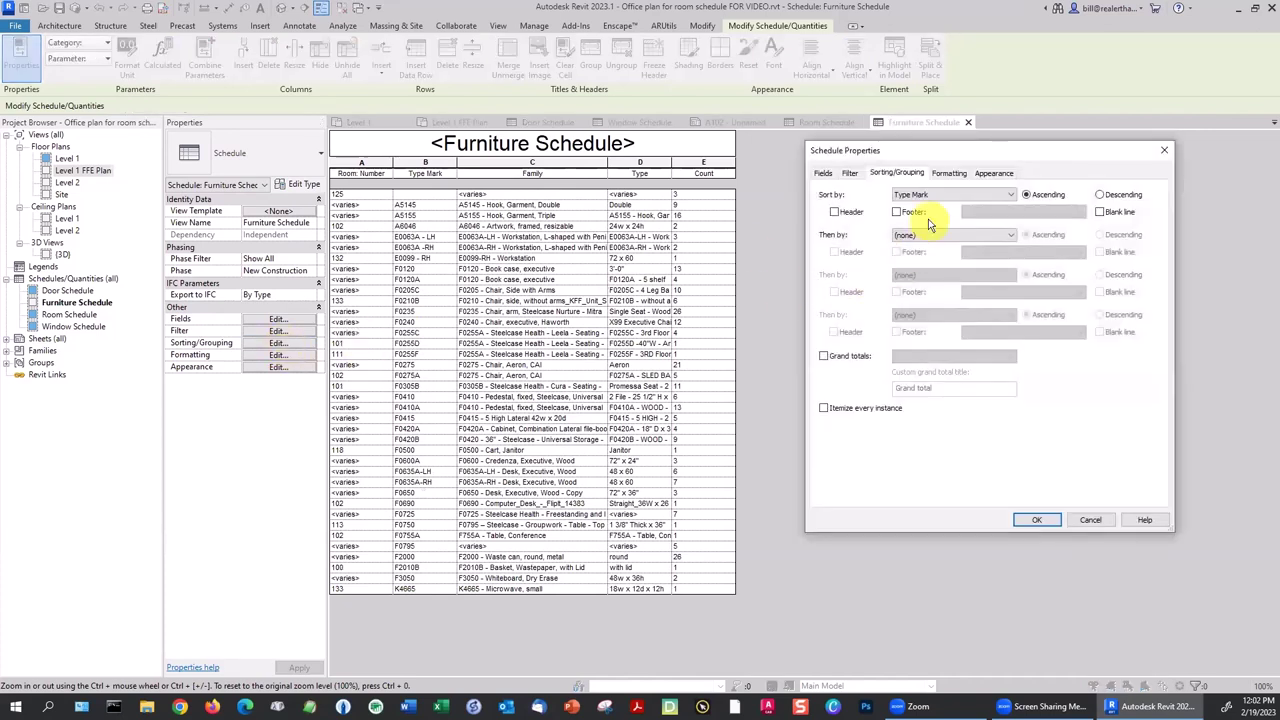
left_click(930, 196)
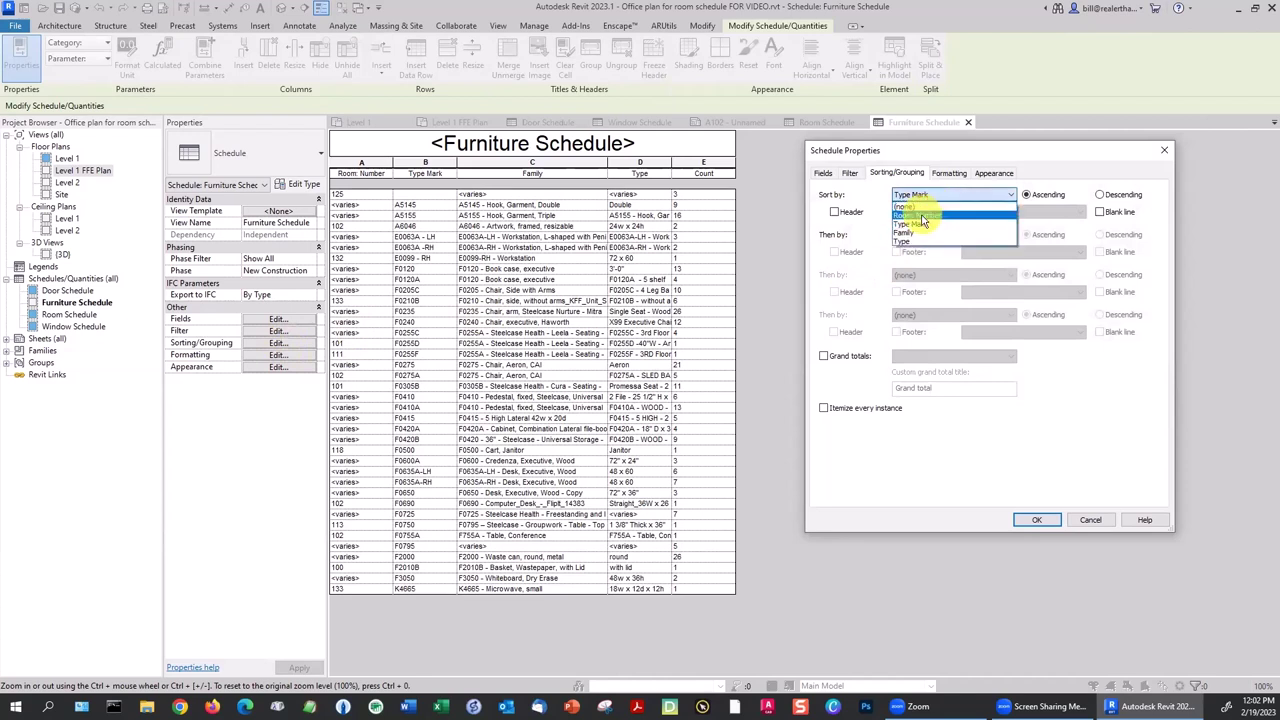
left_click(921, 216)
left_click(913, 236)
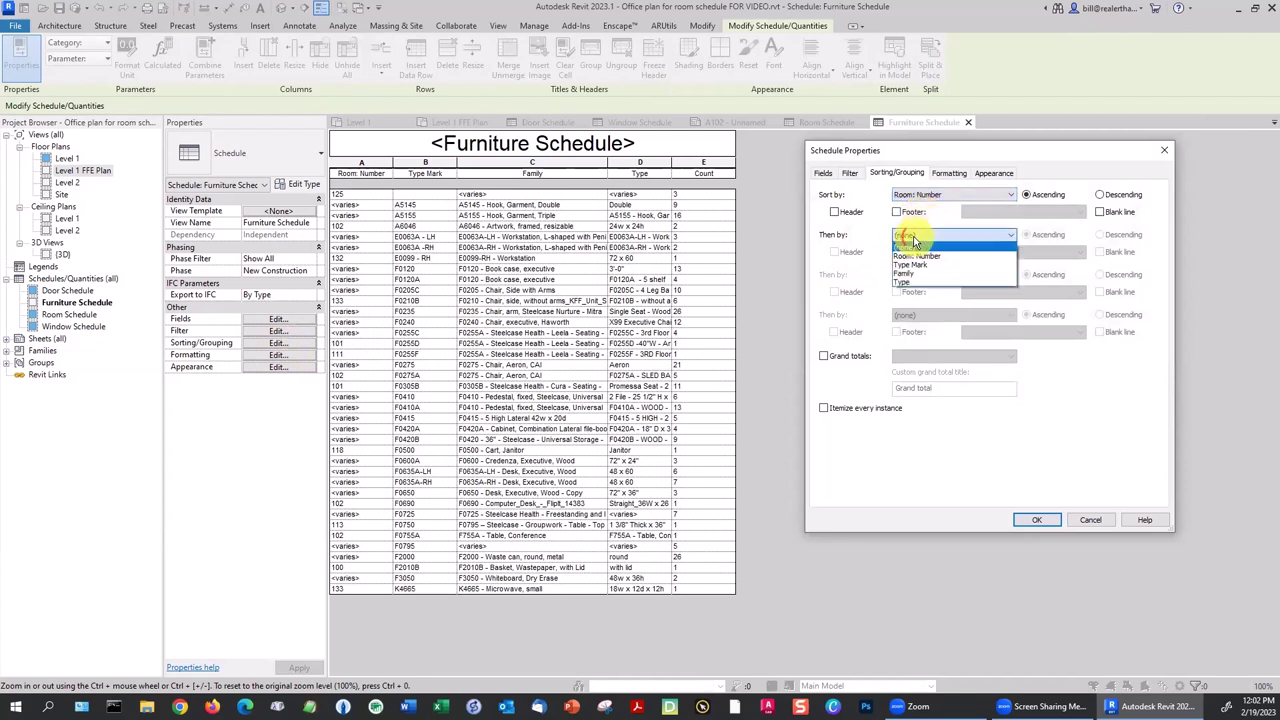
left_click(910, 264)
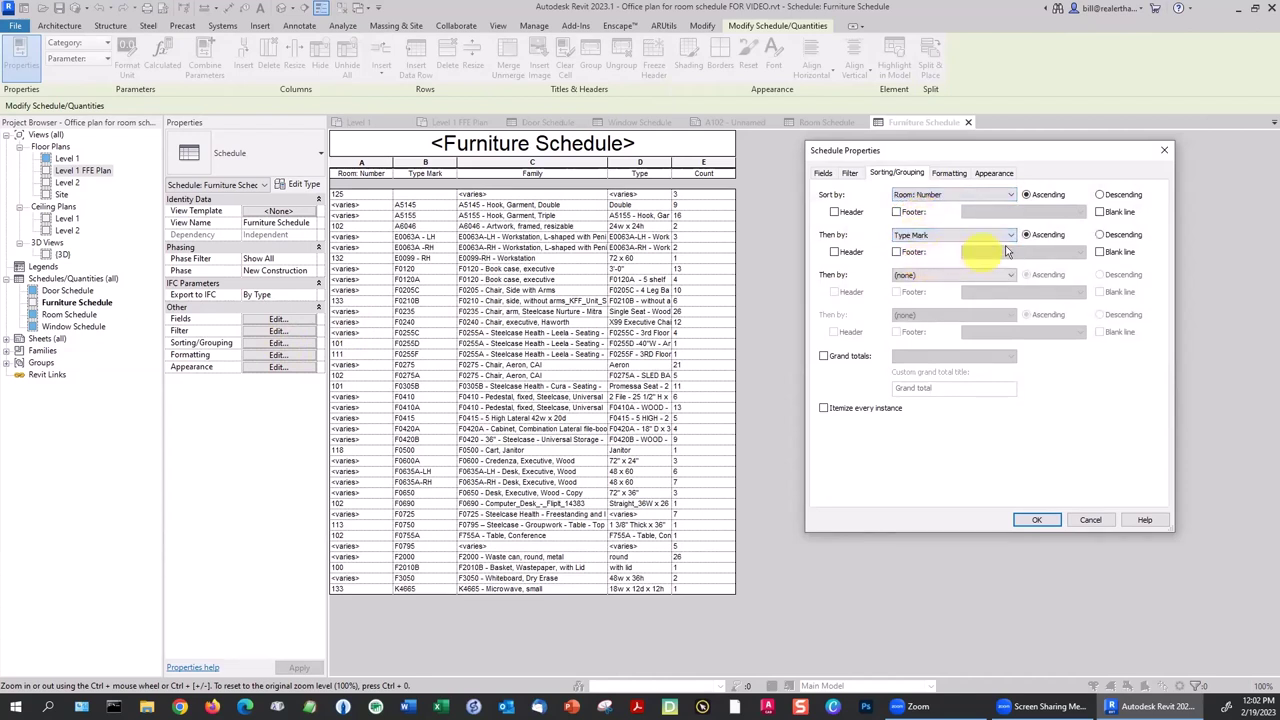
left_click(1026, 516)
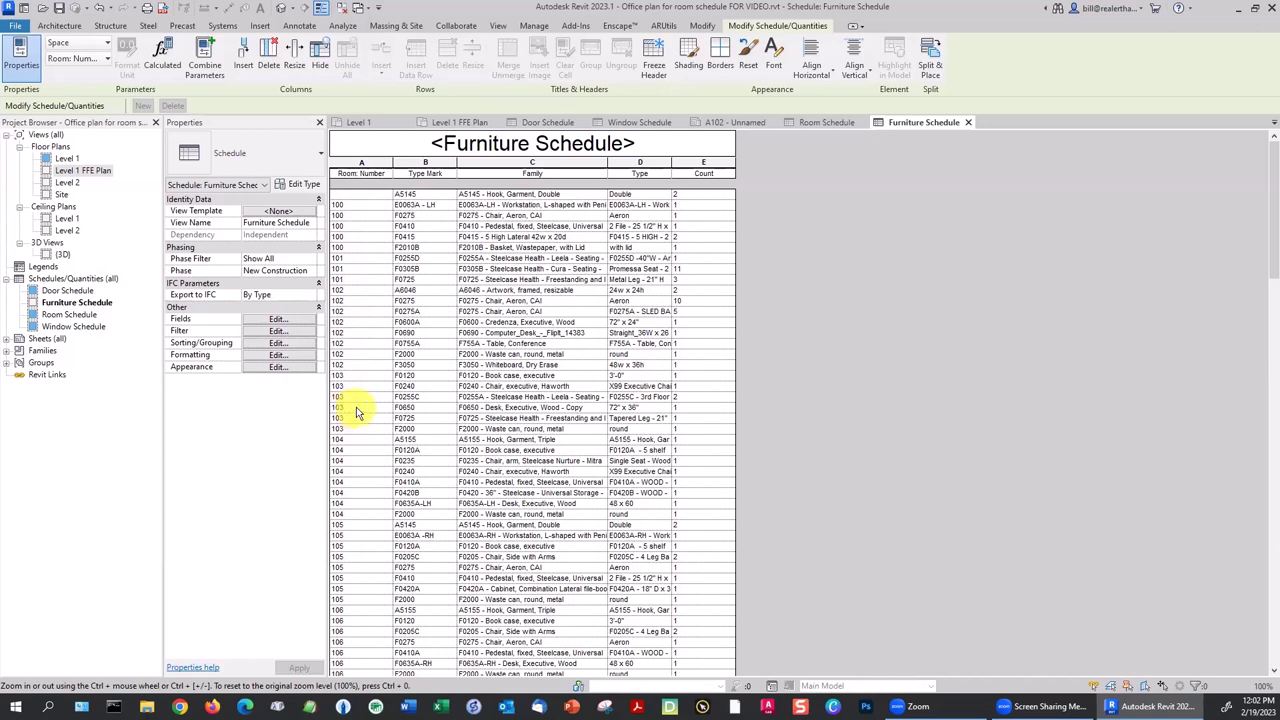
Add a blank line after each room group in the Furniture Schedule.
left_click(270, 345)
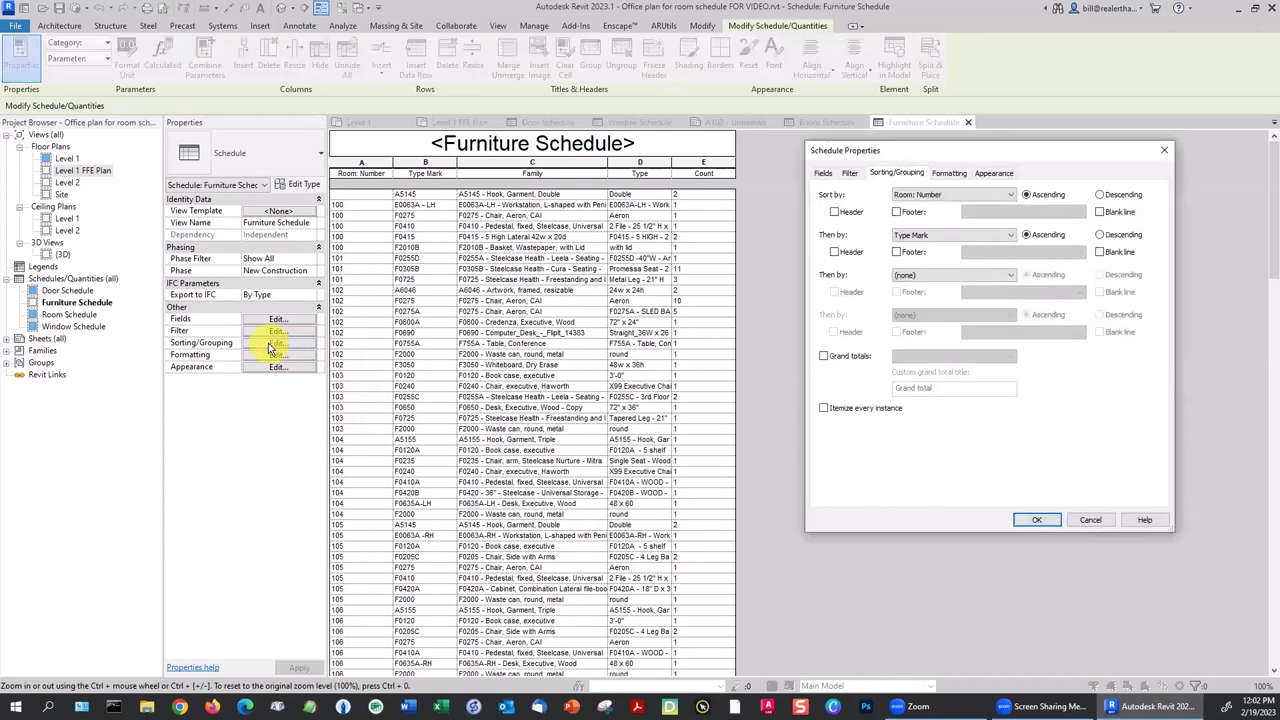
left_click(1100, 212)
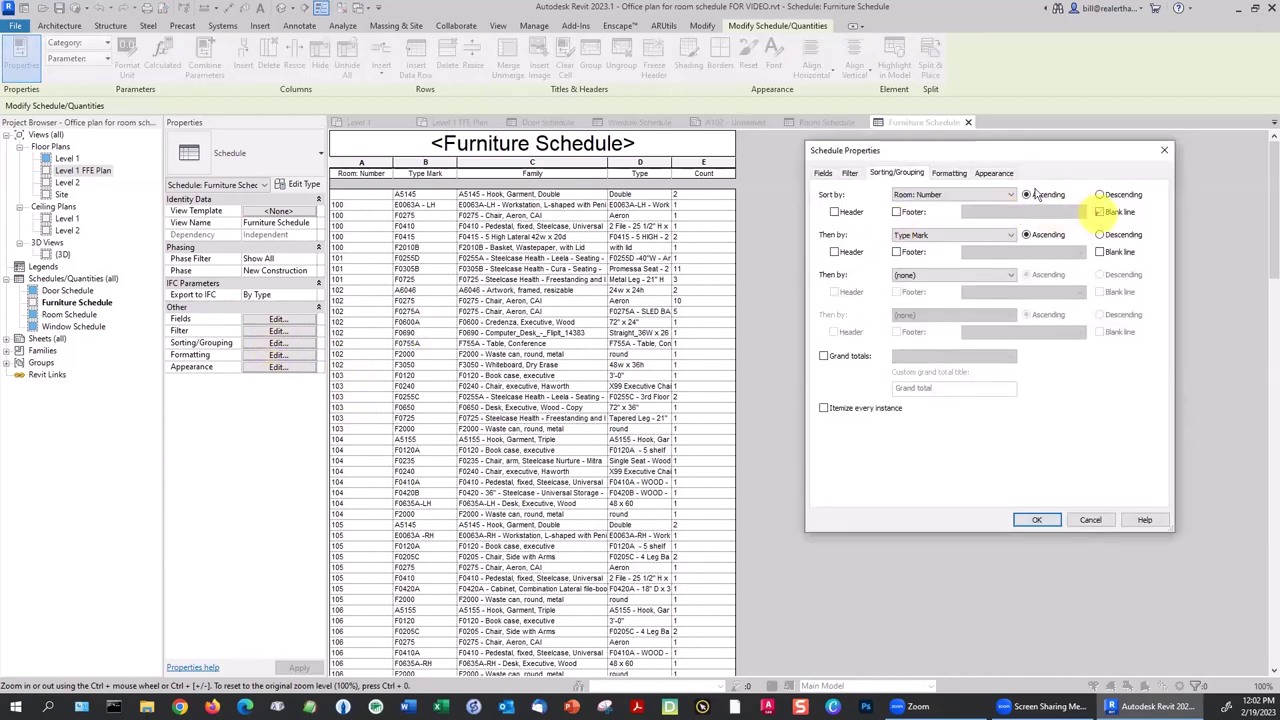
left_click(1030, 518)
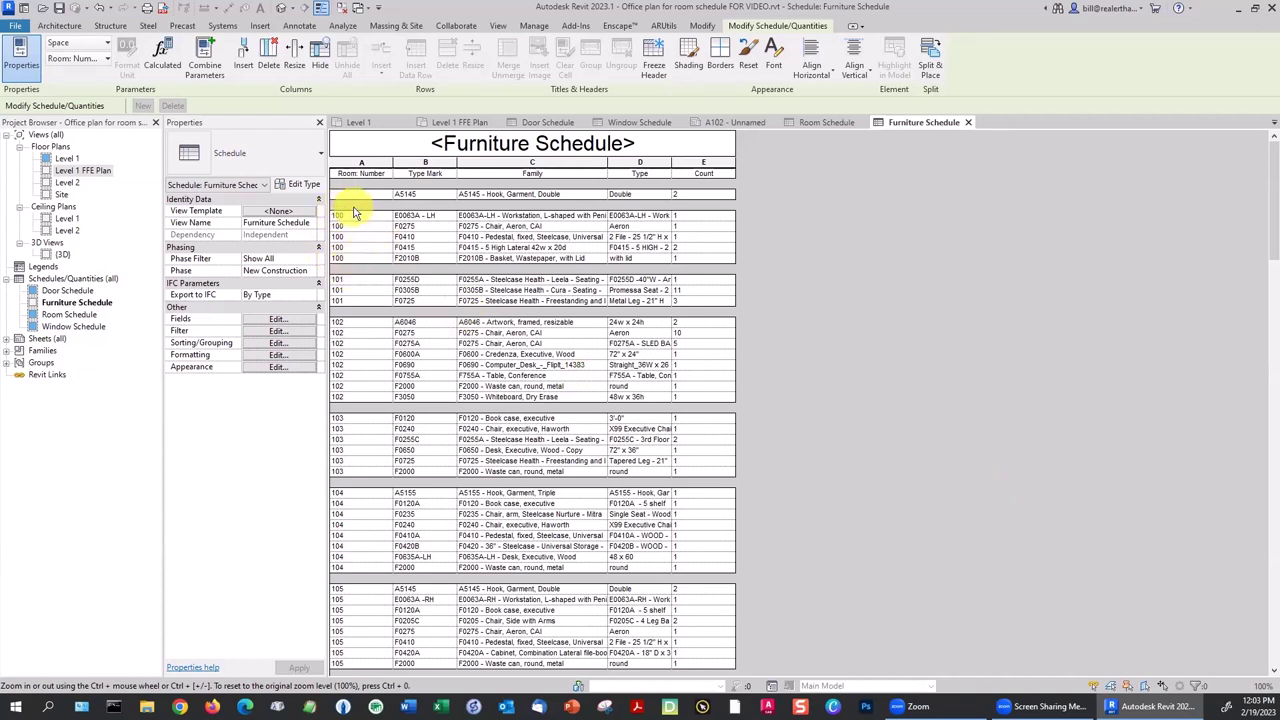
Hide the Room: Number column in the schedule's formatting settings.
left_click(276, 353)
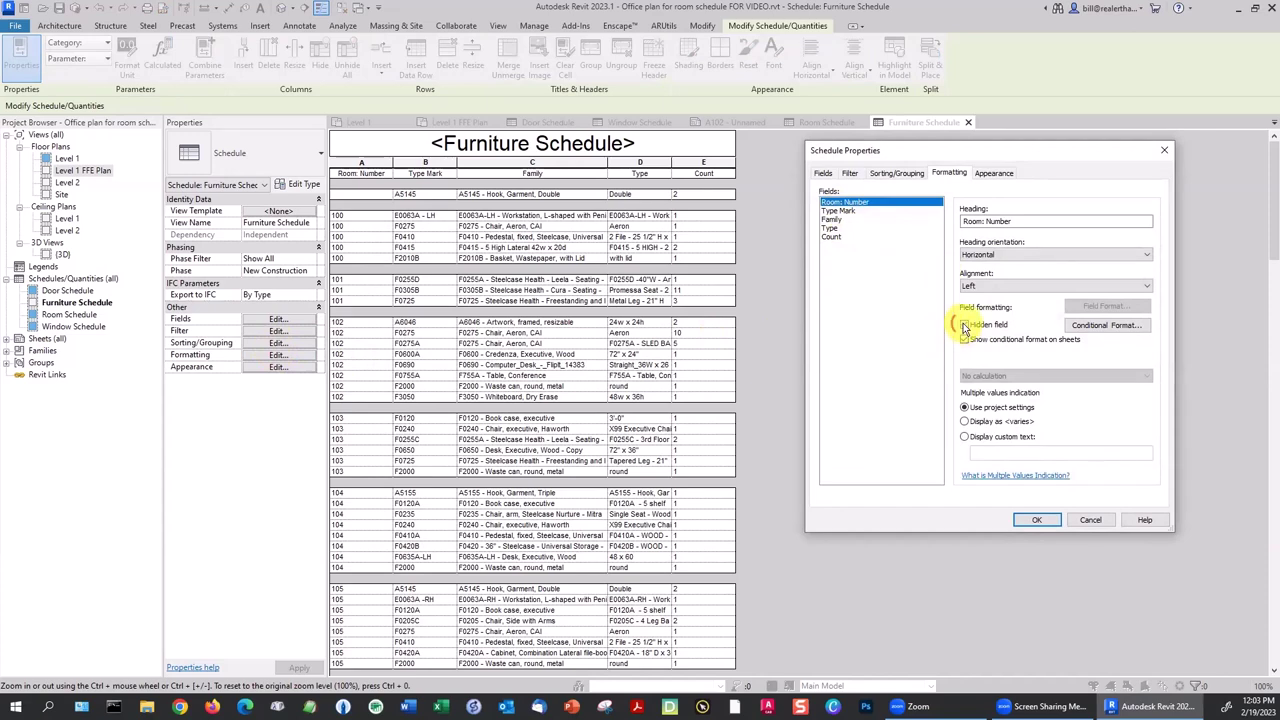
left_click(964, 326)
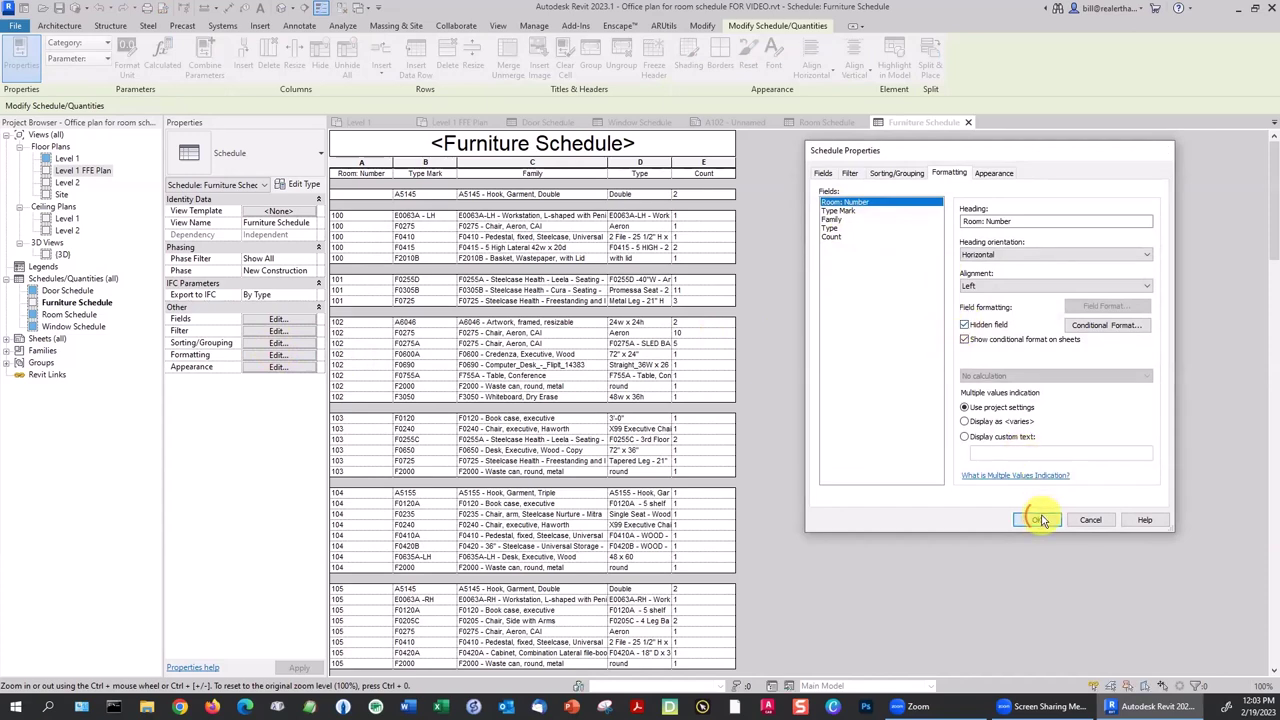
left_click(1037, 519)
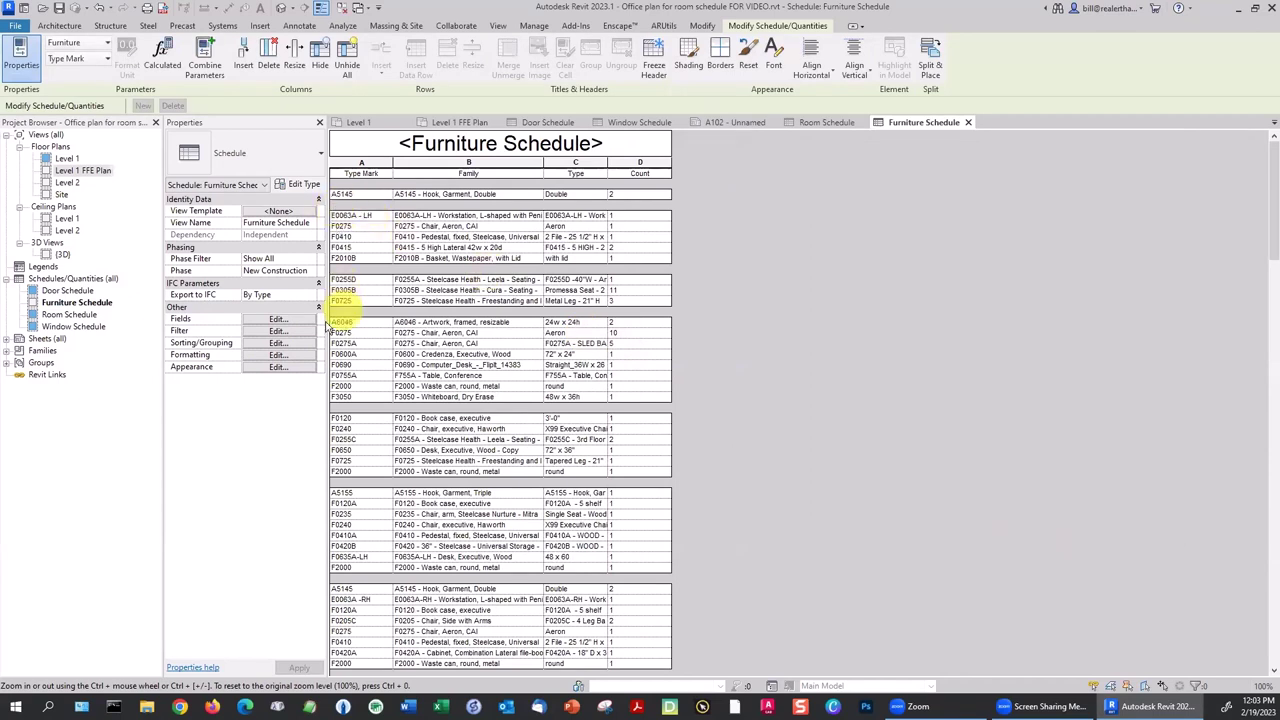
Add a header row to each room group.
left_click(277, 345)
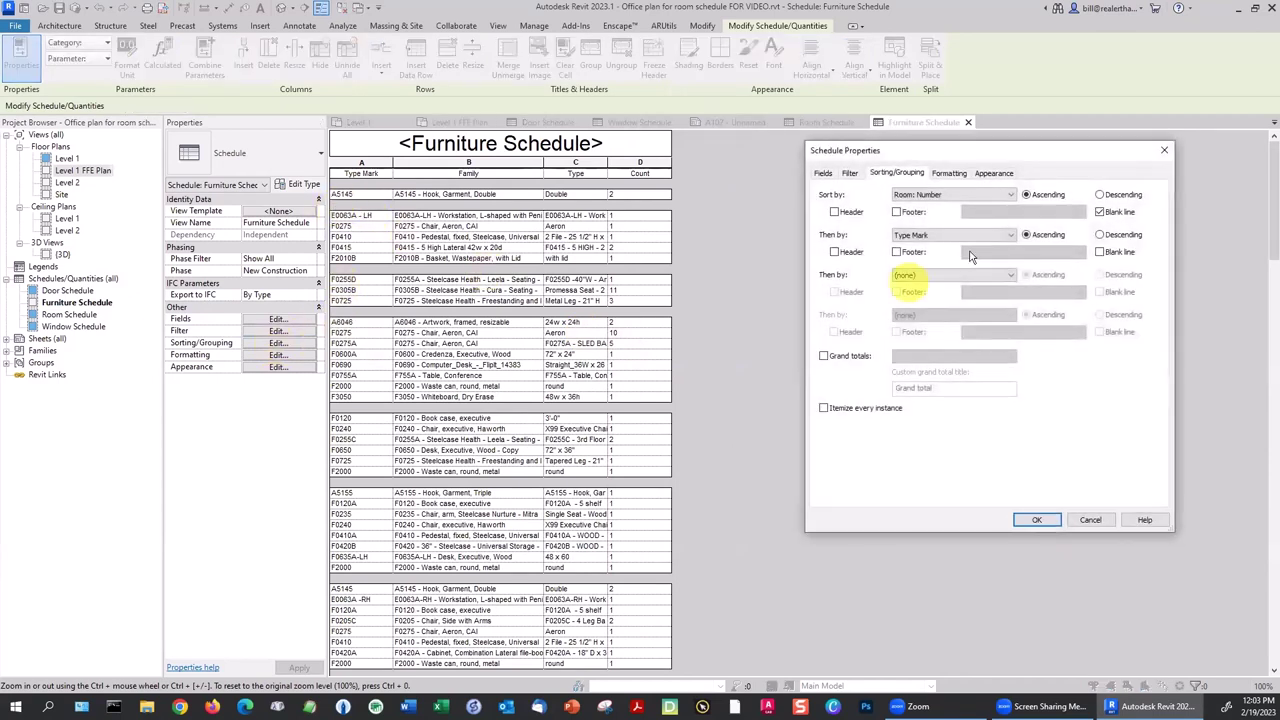
left_click(834, 212)
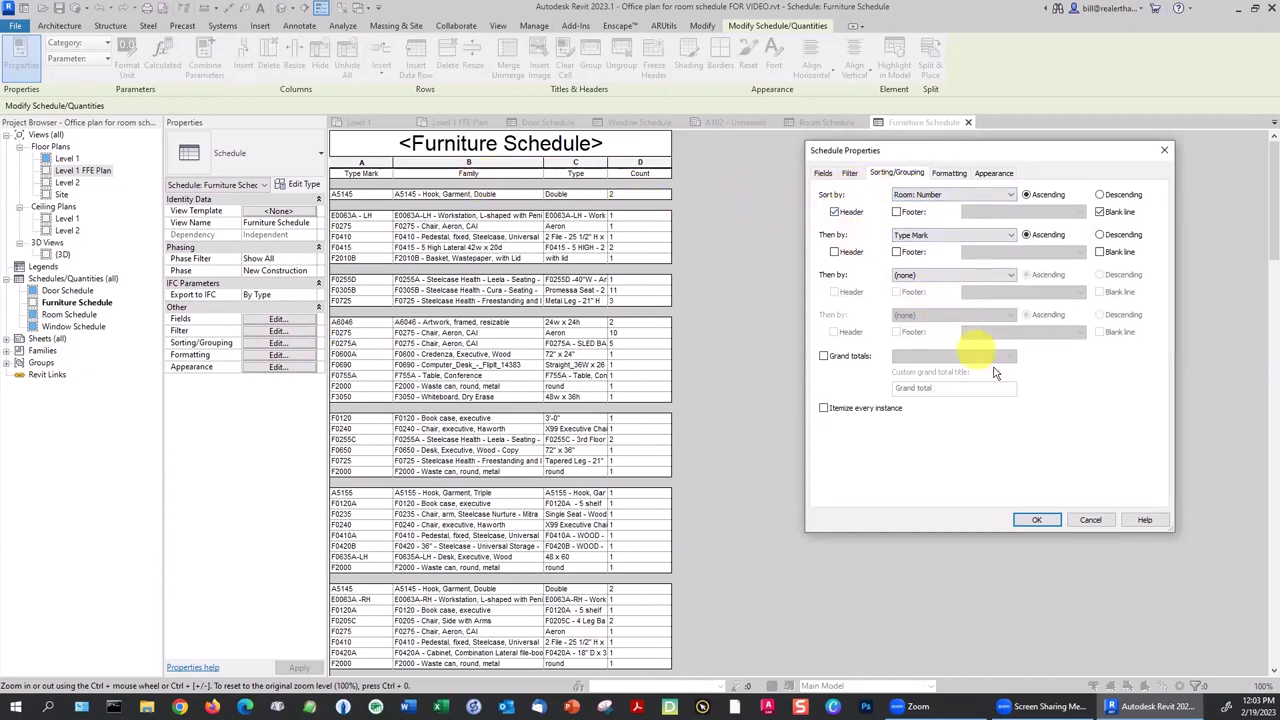
left_click(1022, 519)
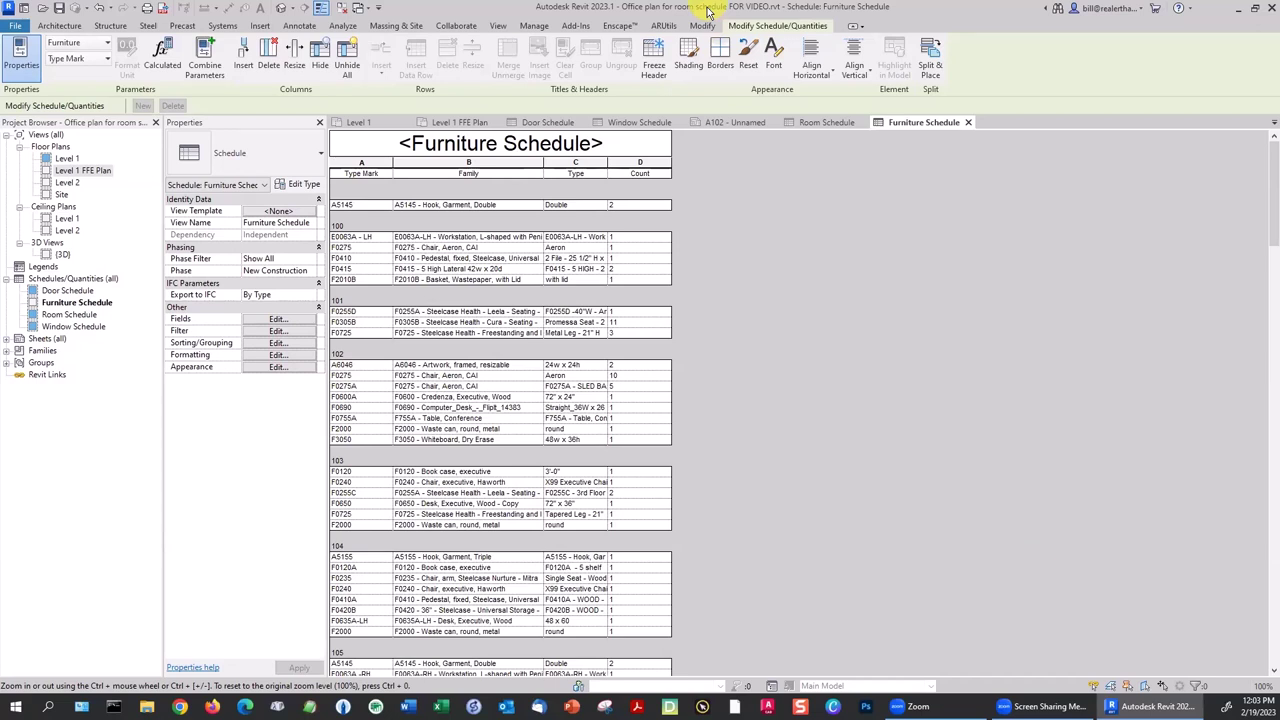
Add the Room: Department field to the schedule and move it to the first column.
left_click(279, 318)
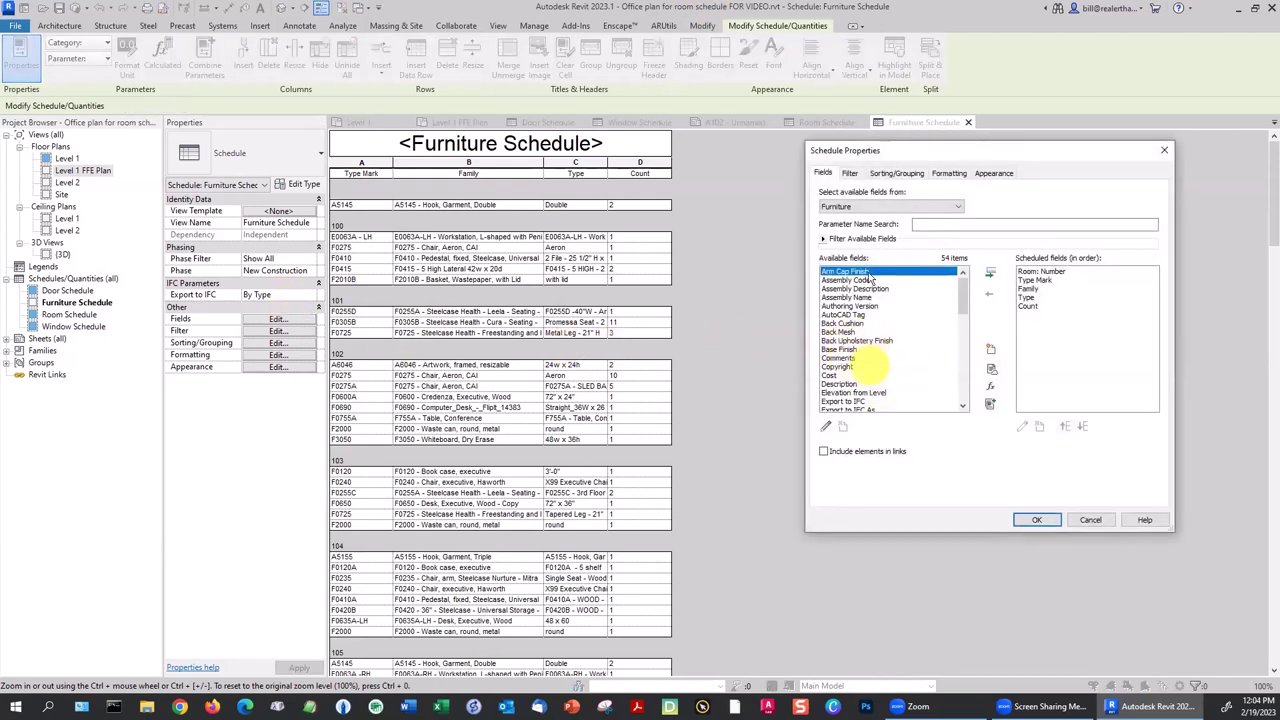
left_click(856, 207)
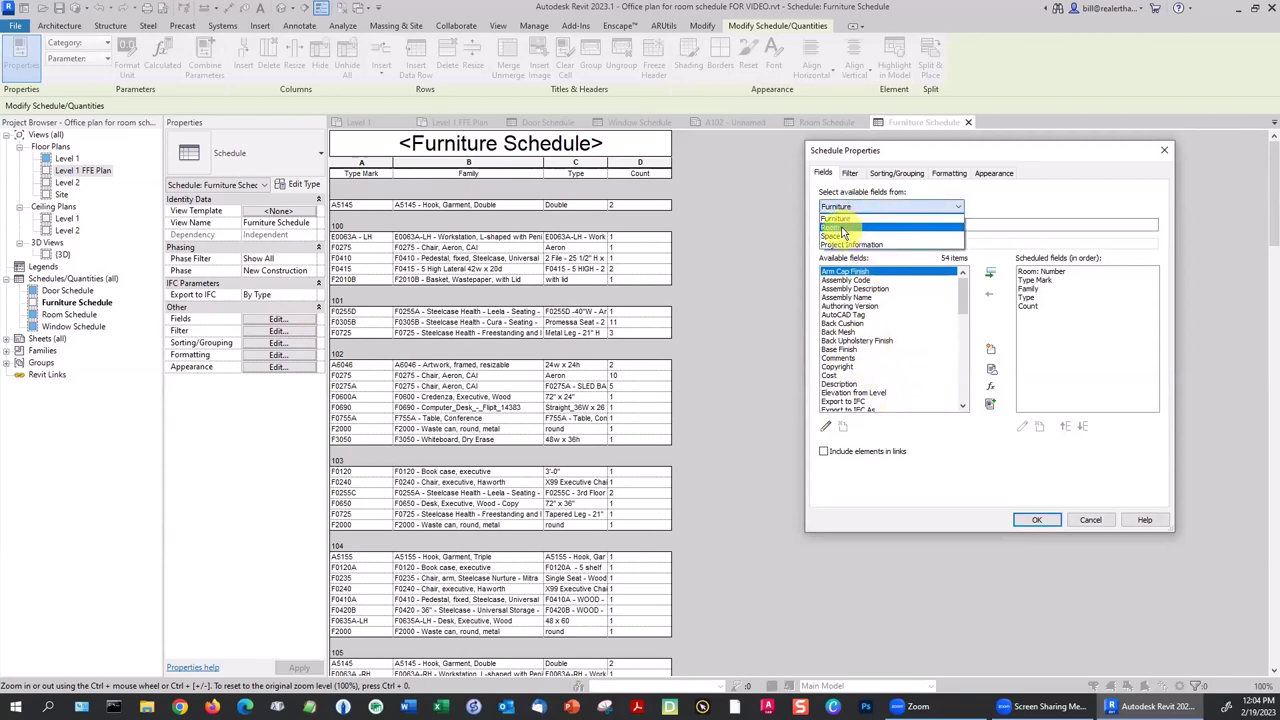
left_click(833, 227)
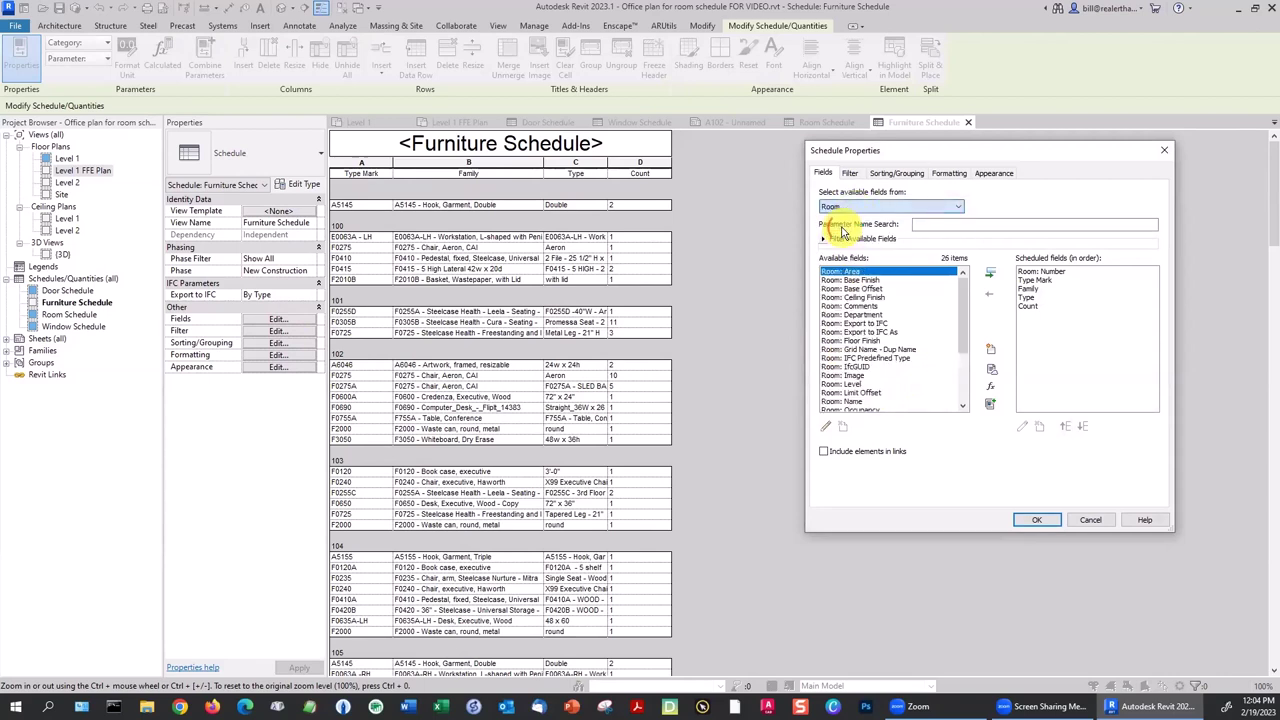
left_click(857, 315)
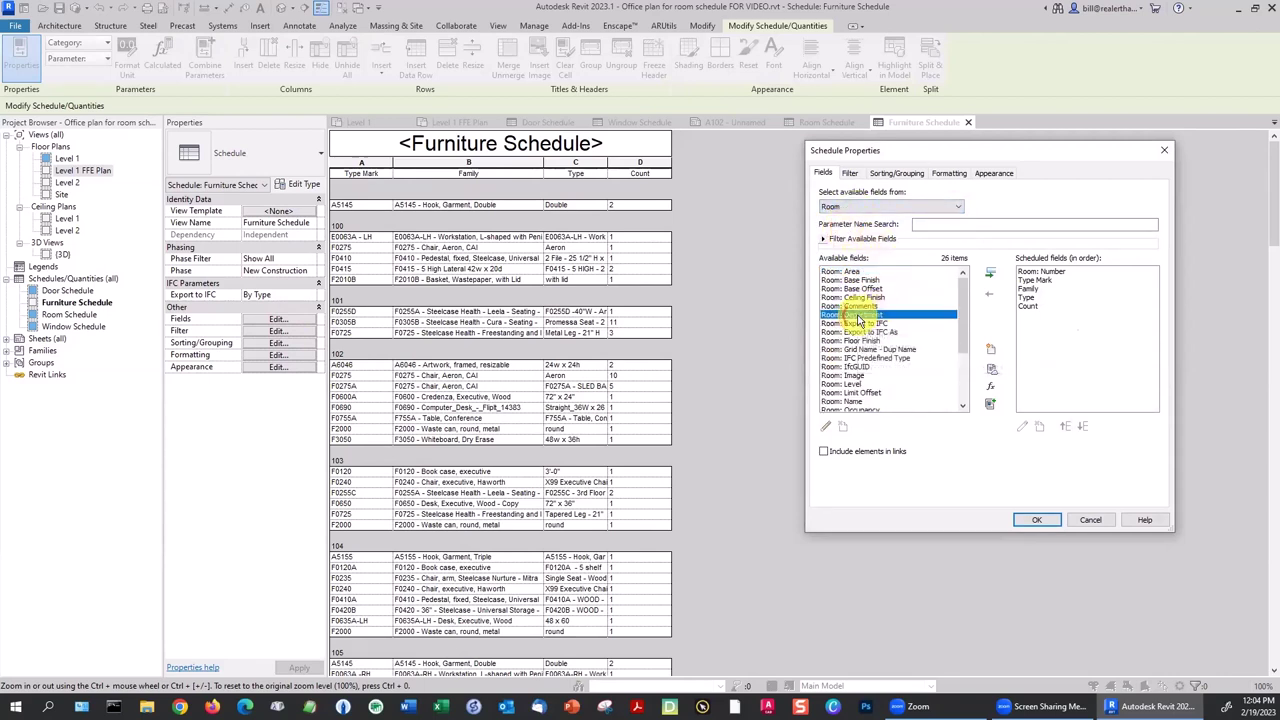
left_click(988, 273)
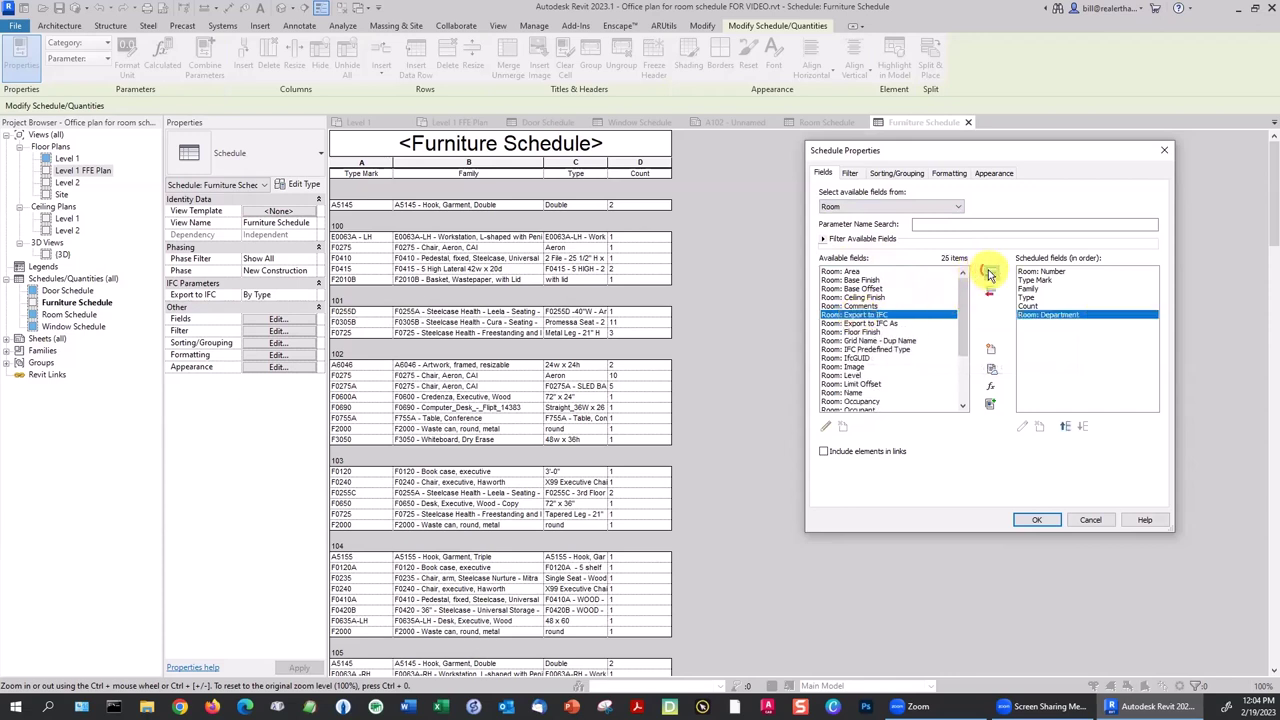
left_click(1066, 428)
left_click(1066, 428)
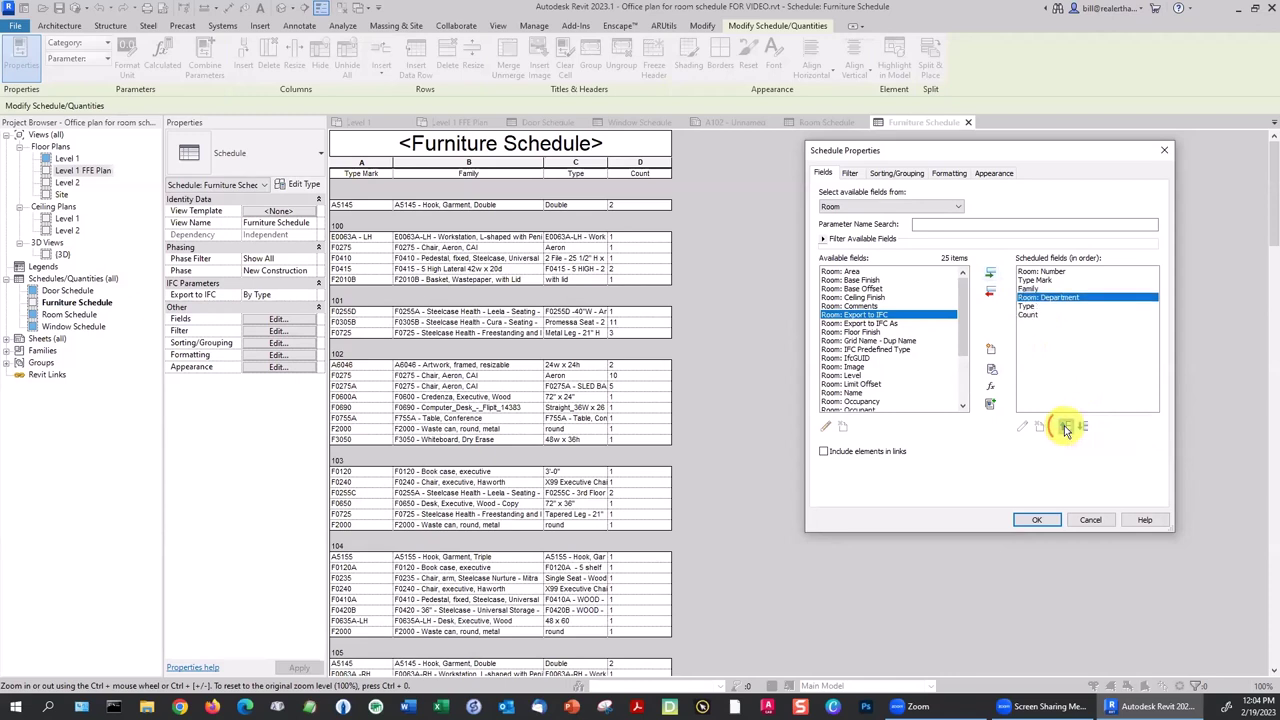
left_click(1066, 428)
left_click(1066, 428)
left_click(1066, 428)
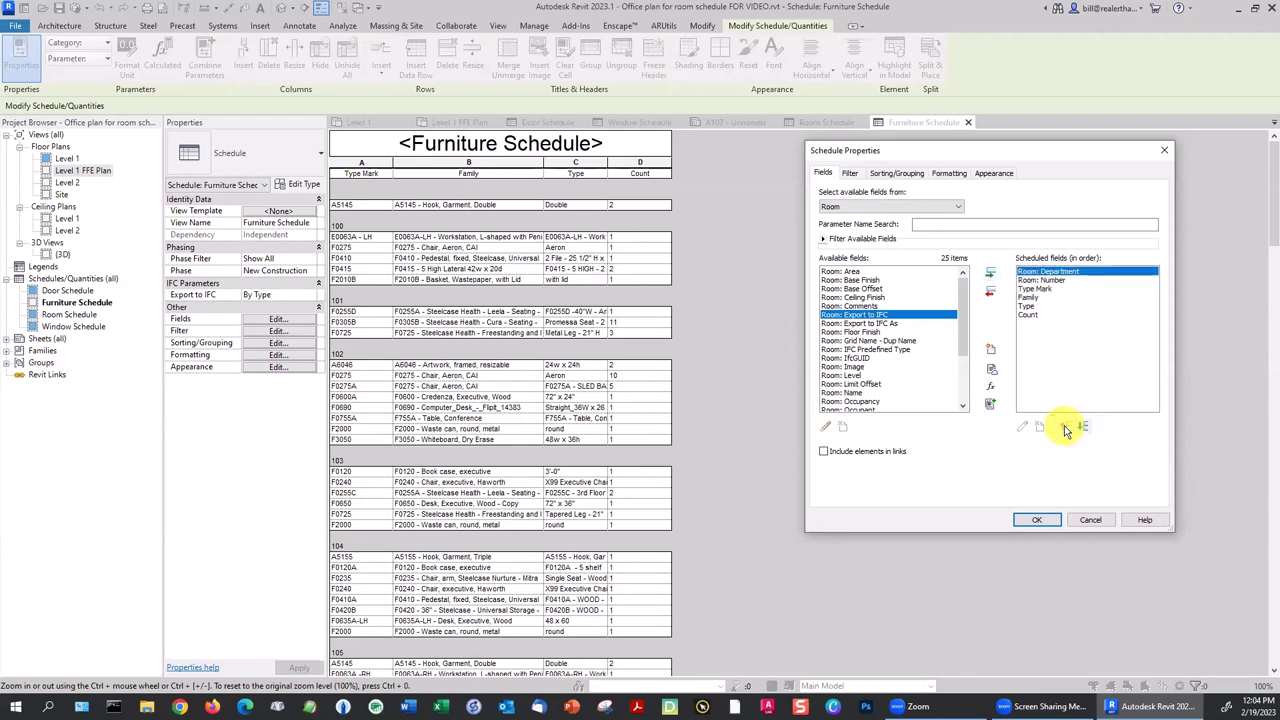
left_click(1040, 520)
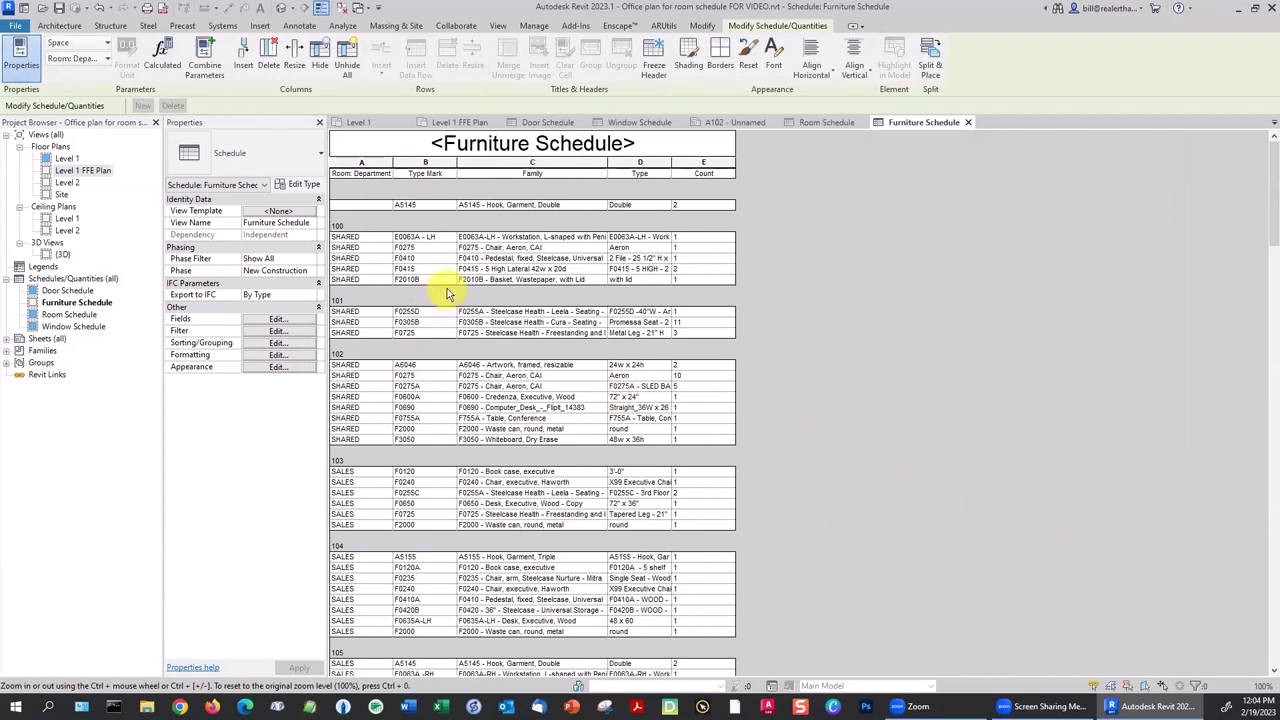
Sort by Room: Department with a header per group, then by Type Mark.
left_click(905, 195)
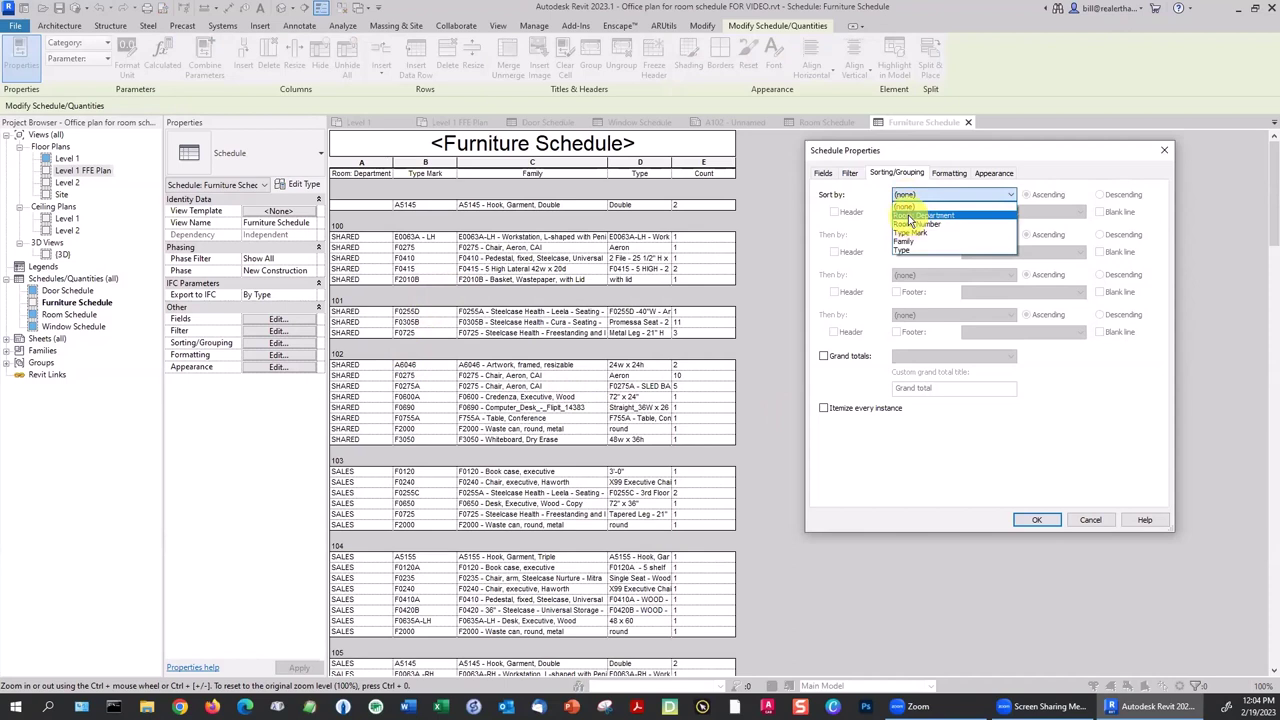
left_click(909, 217)
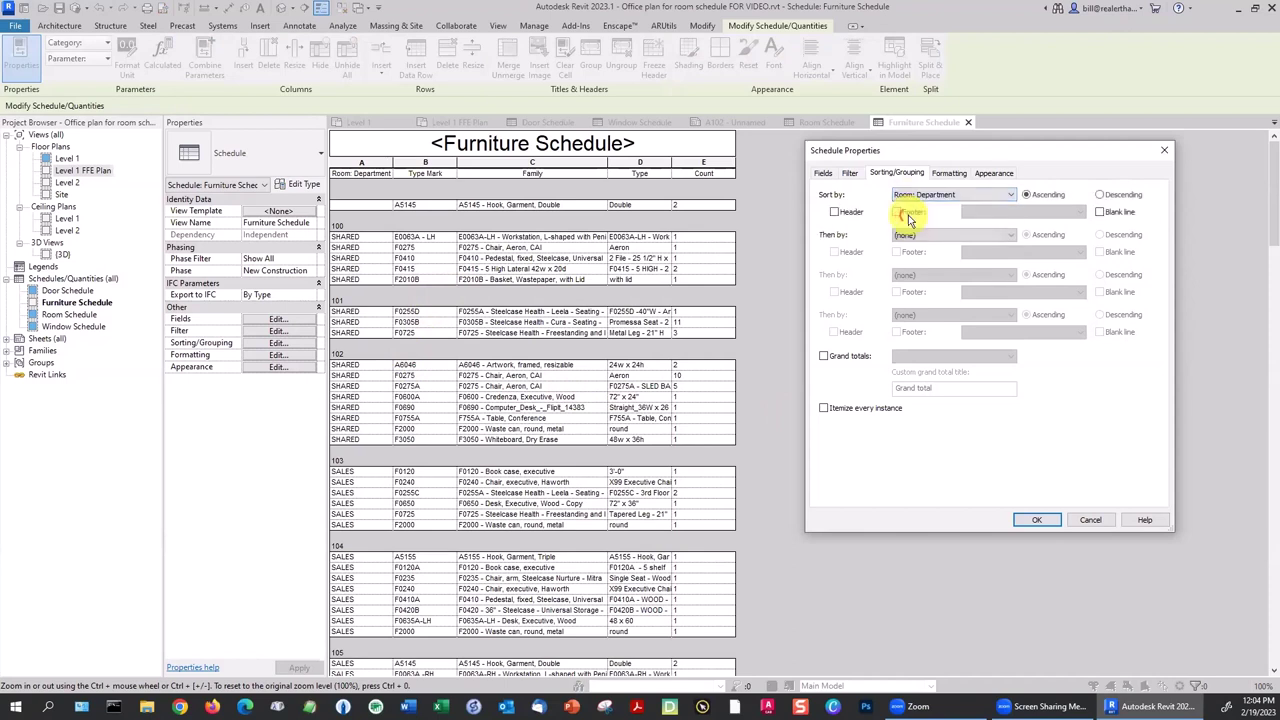
left_click(835, 212)
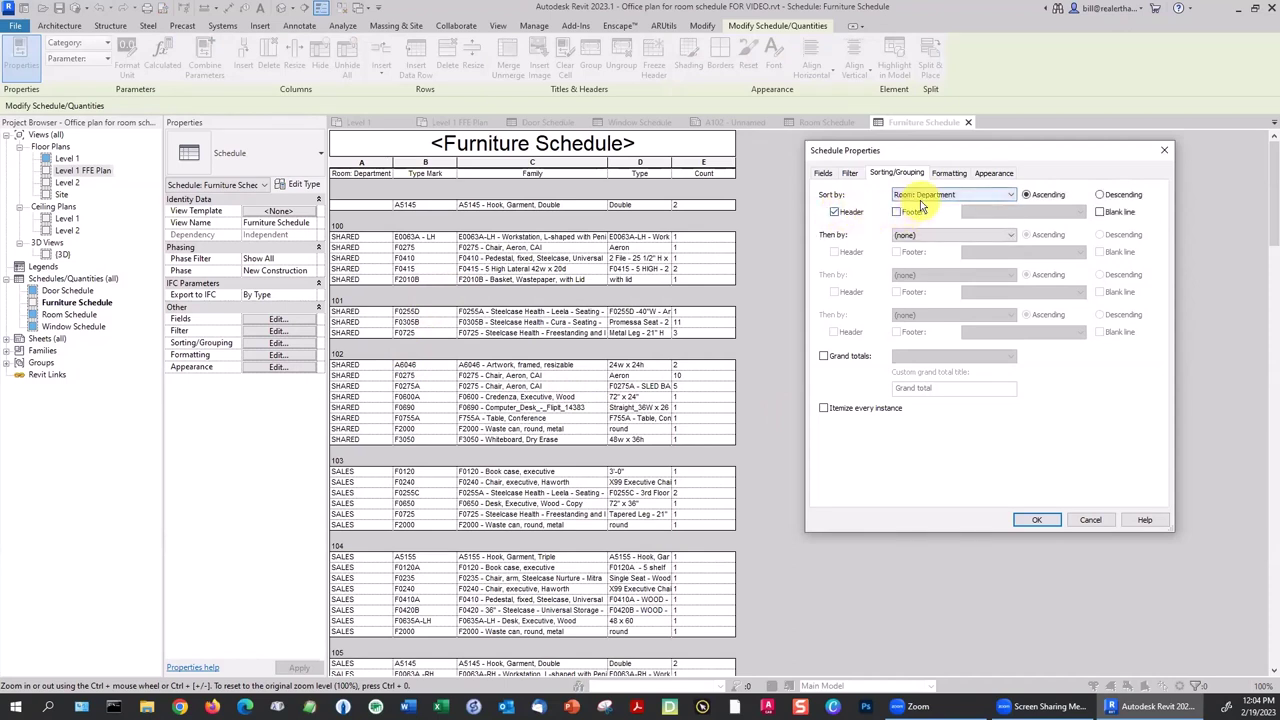
left_click(908, 235)
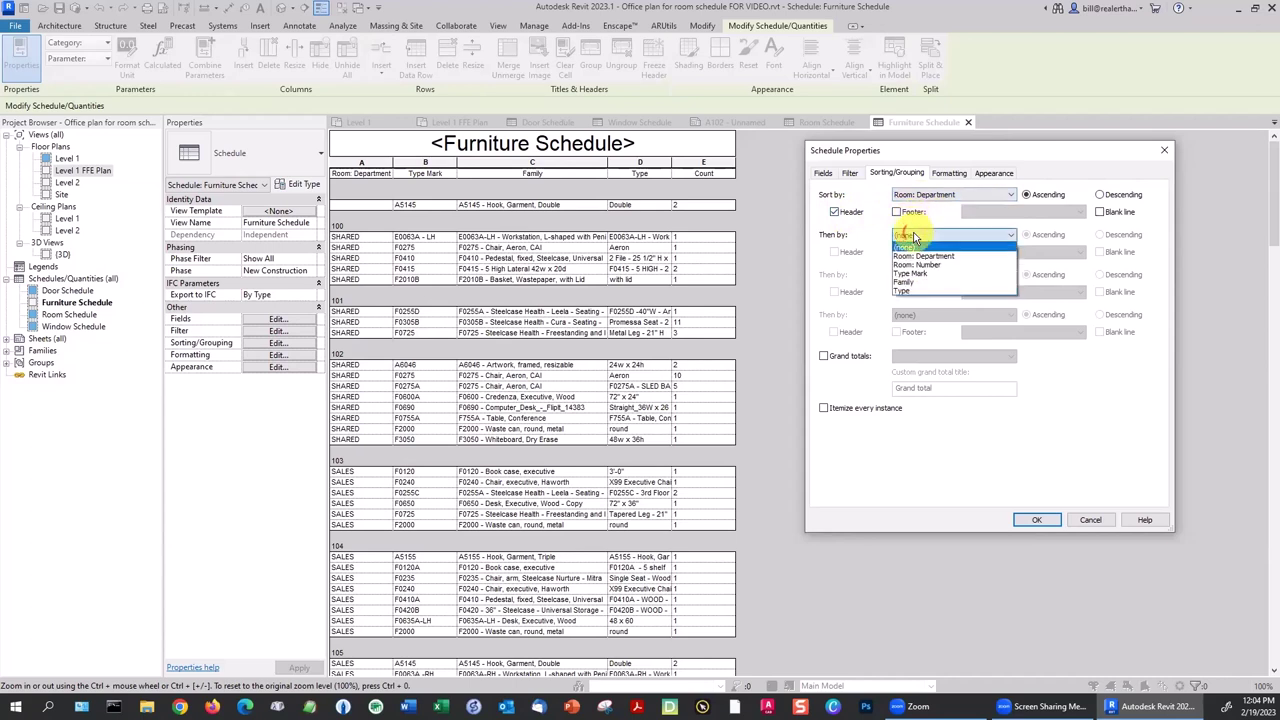
left_click(912, 273)
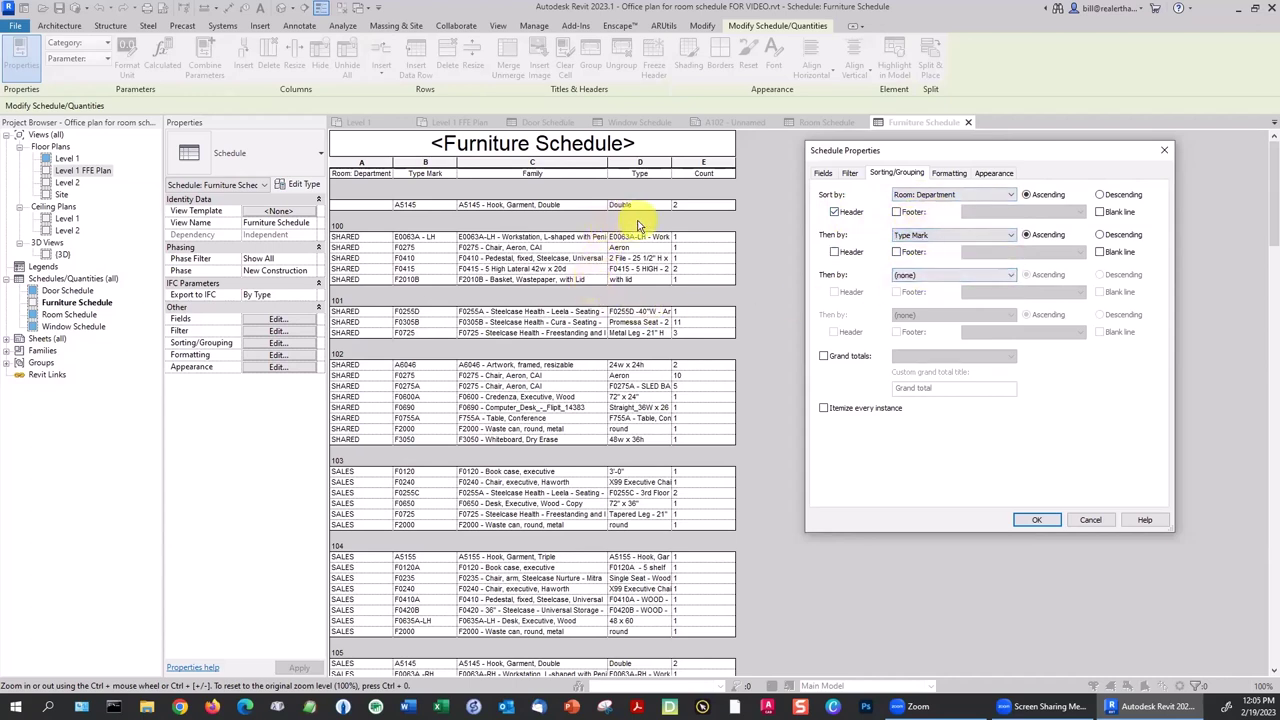
left_click(1039, 520)
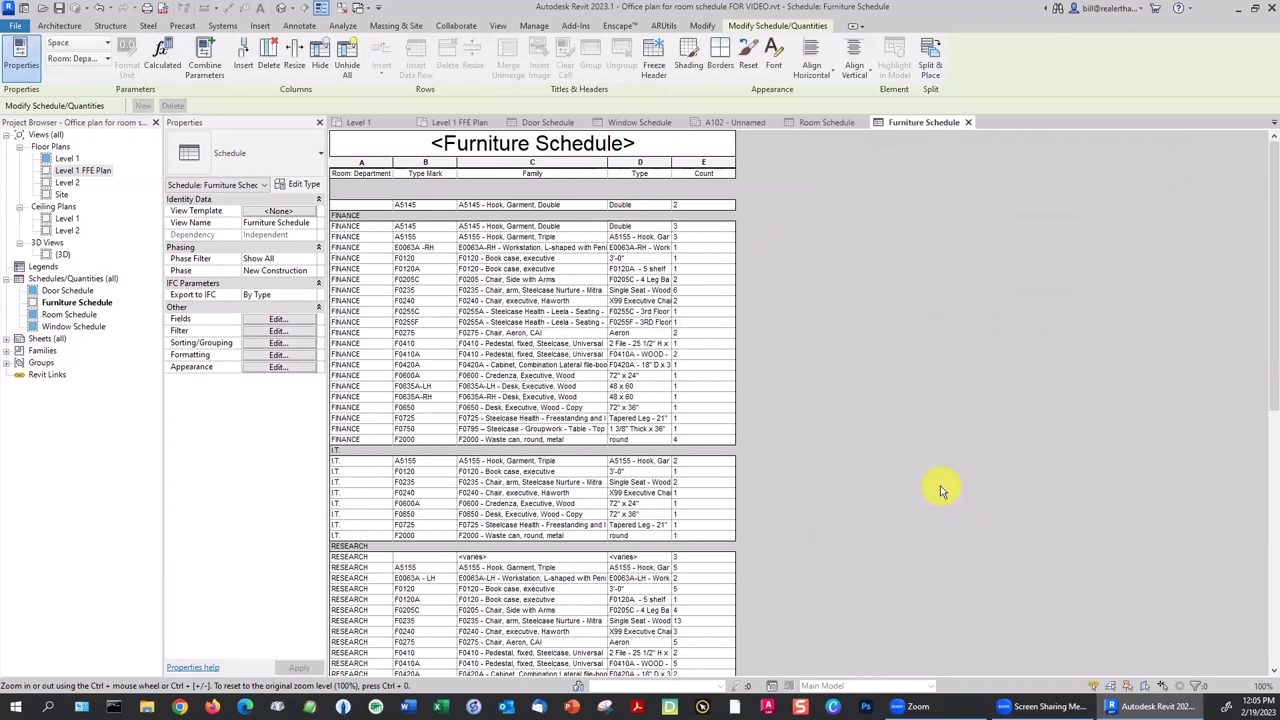
Add a blank line after each department group.
scroll(884, 470, "down", 3)
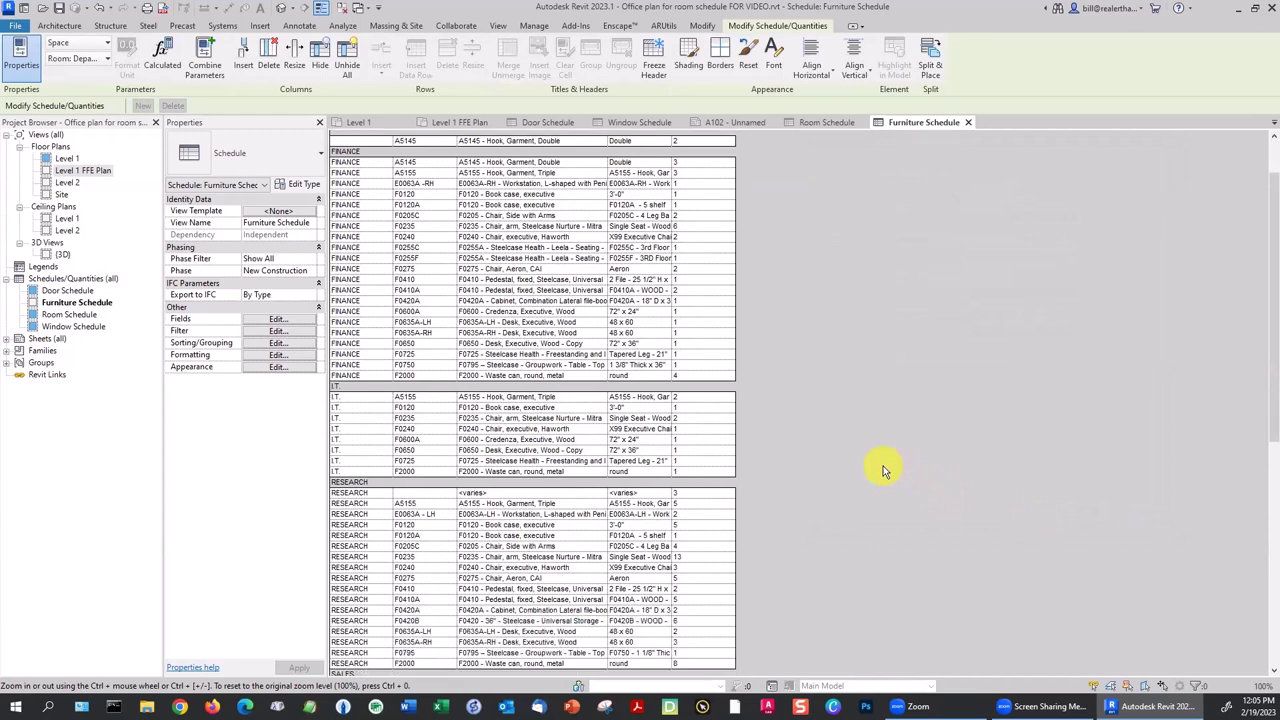
scroll(884, 470, "up", 3)
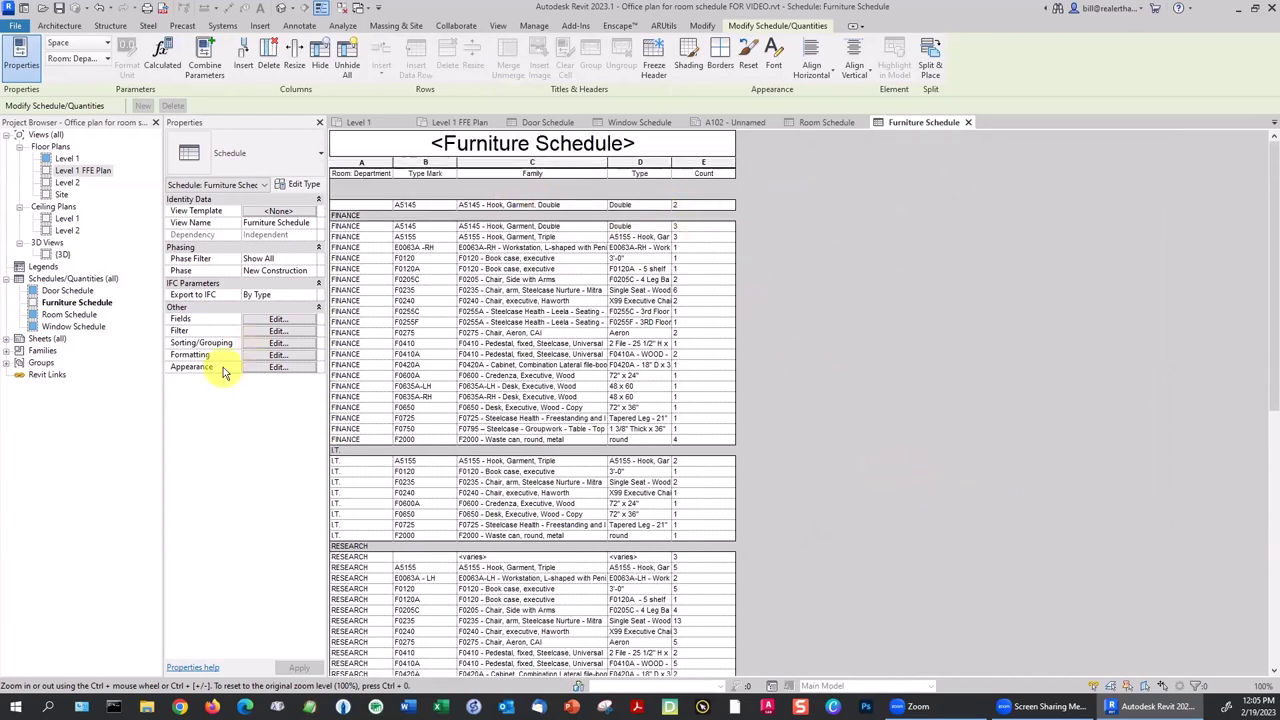
left_click(278, 343)
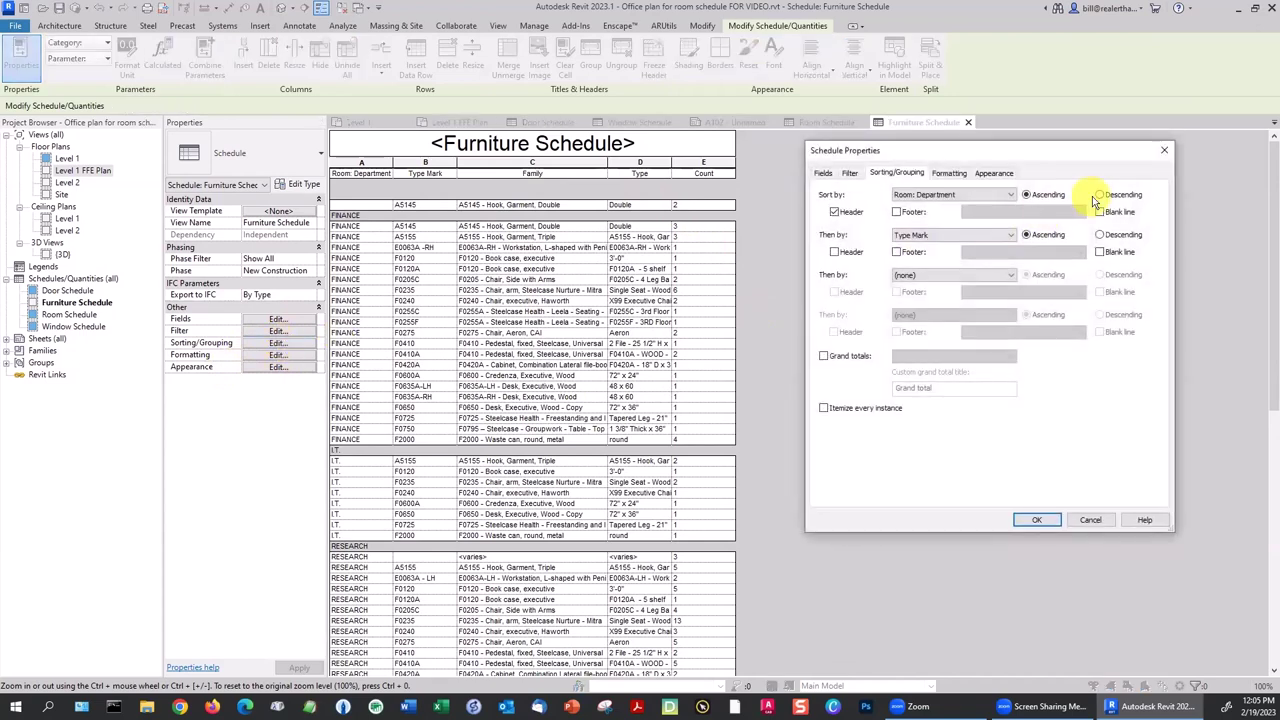
left_click(1099, 211)
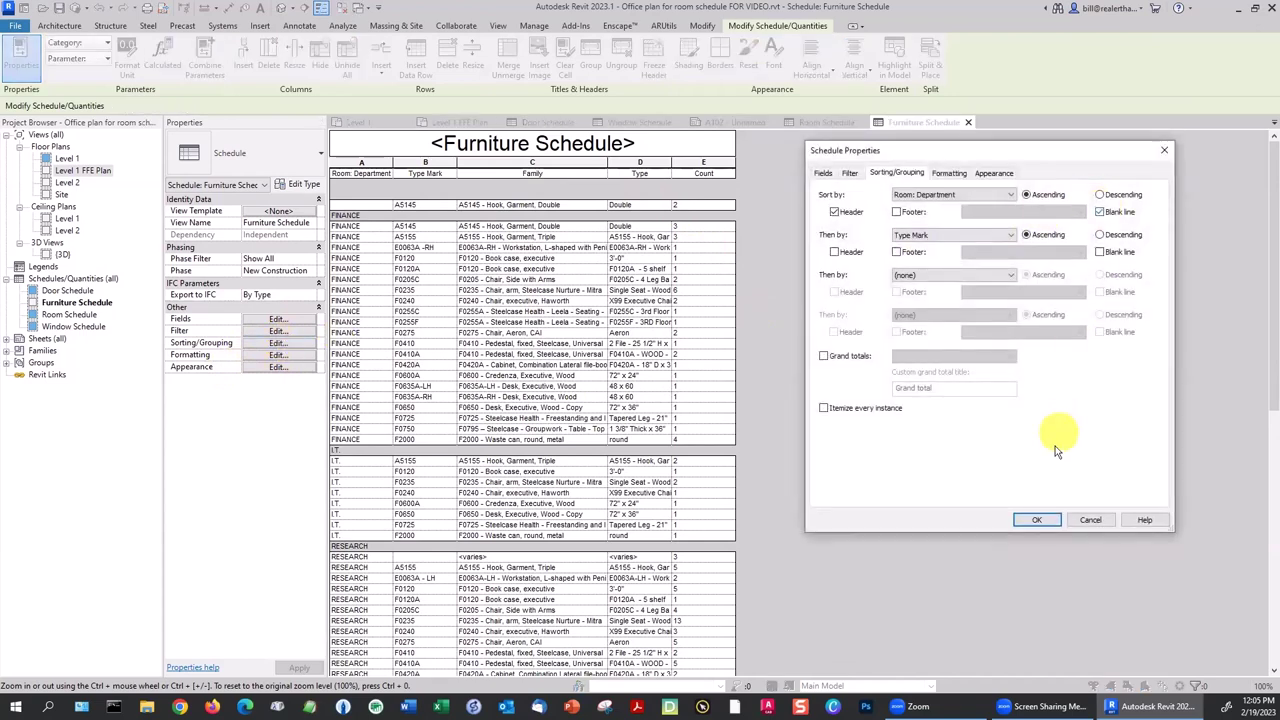
left_click(1043, 519)
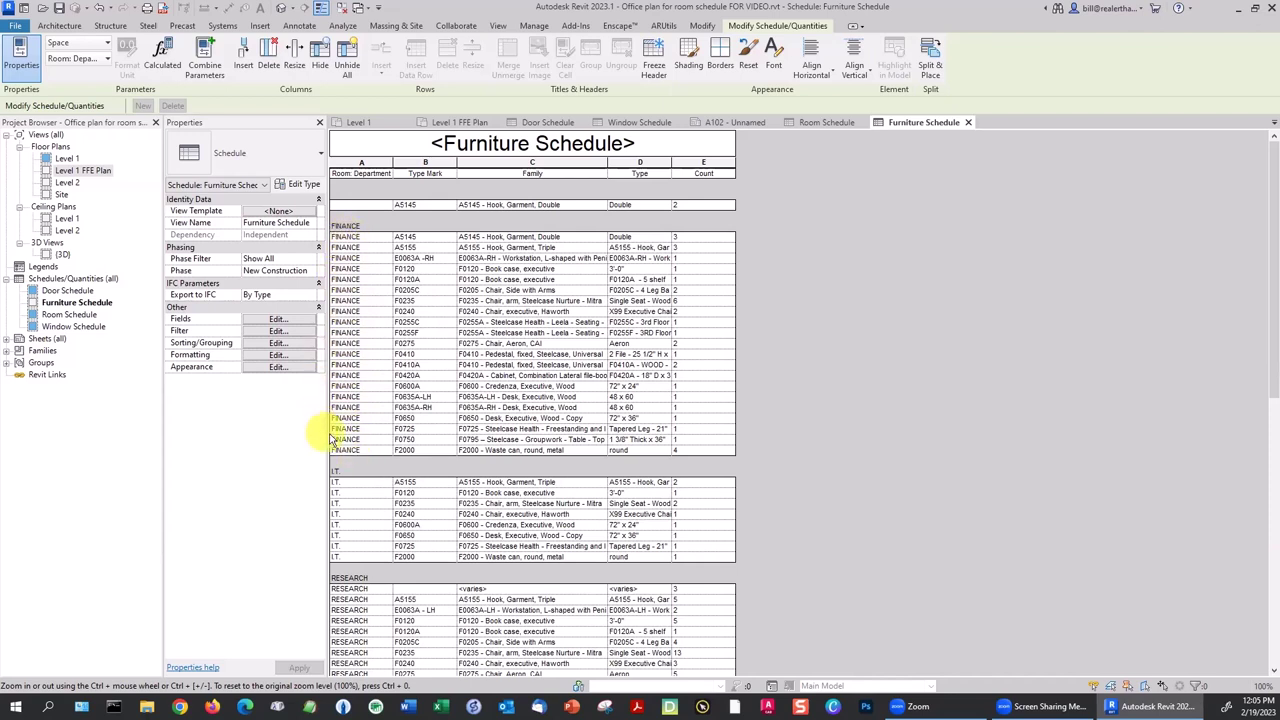
Hide the Room: Department column in the formatting settings.
left_click(278, 355)
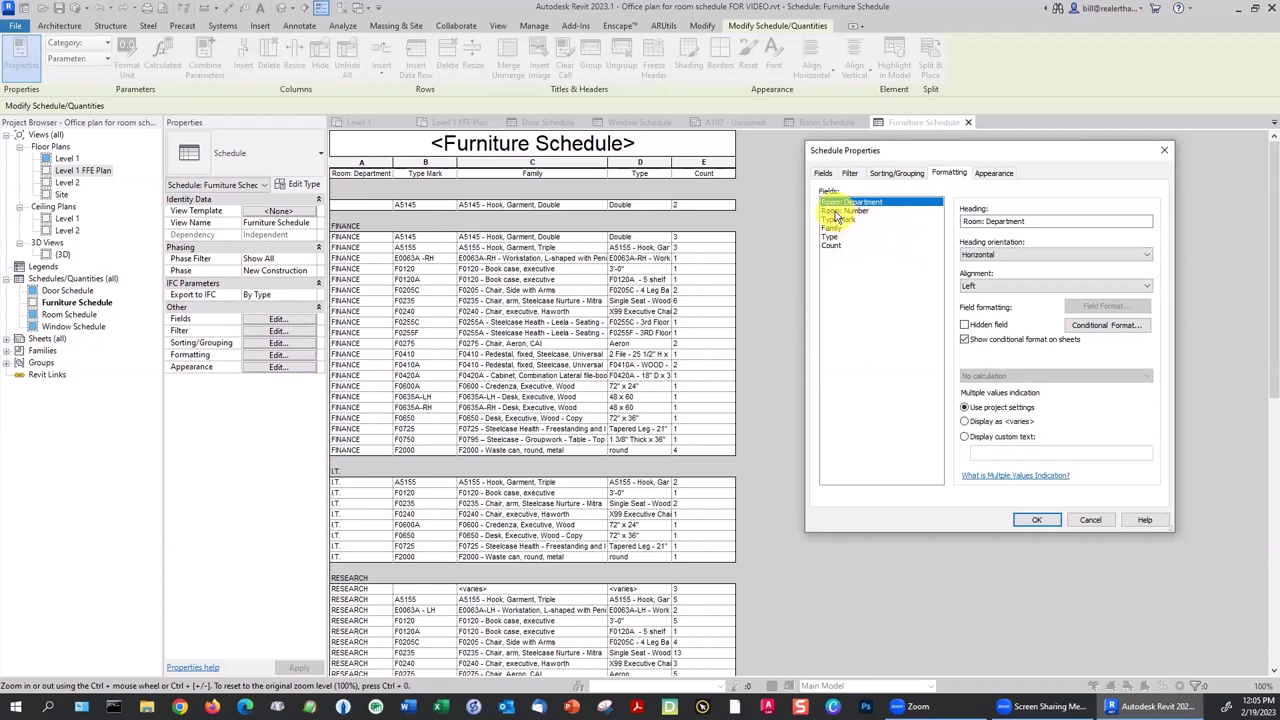
left_click(836, 212)
left_click(838, 202)
left_click(965, 327)
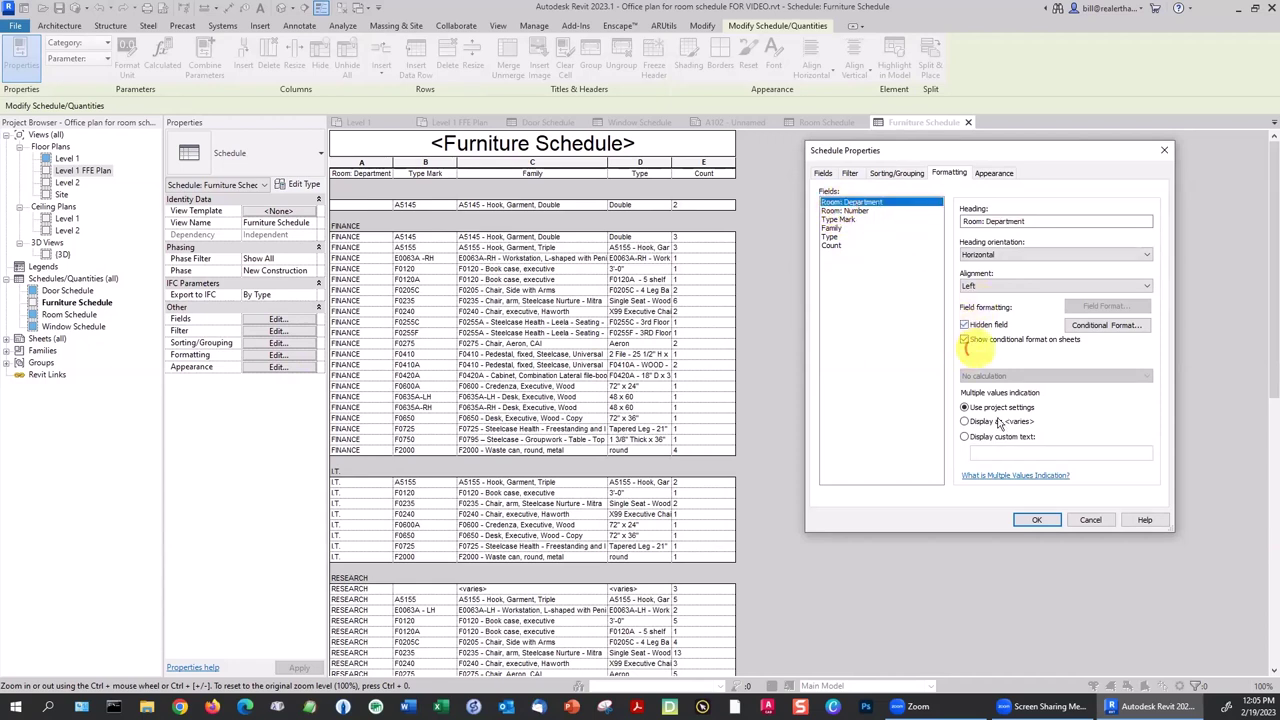
left_click(1021, 521)
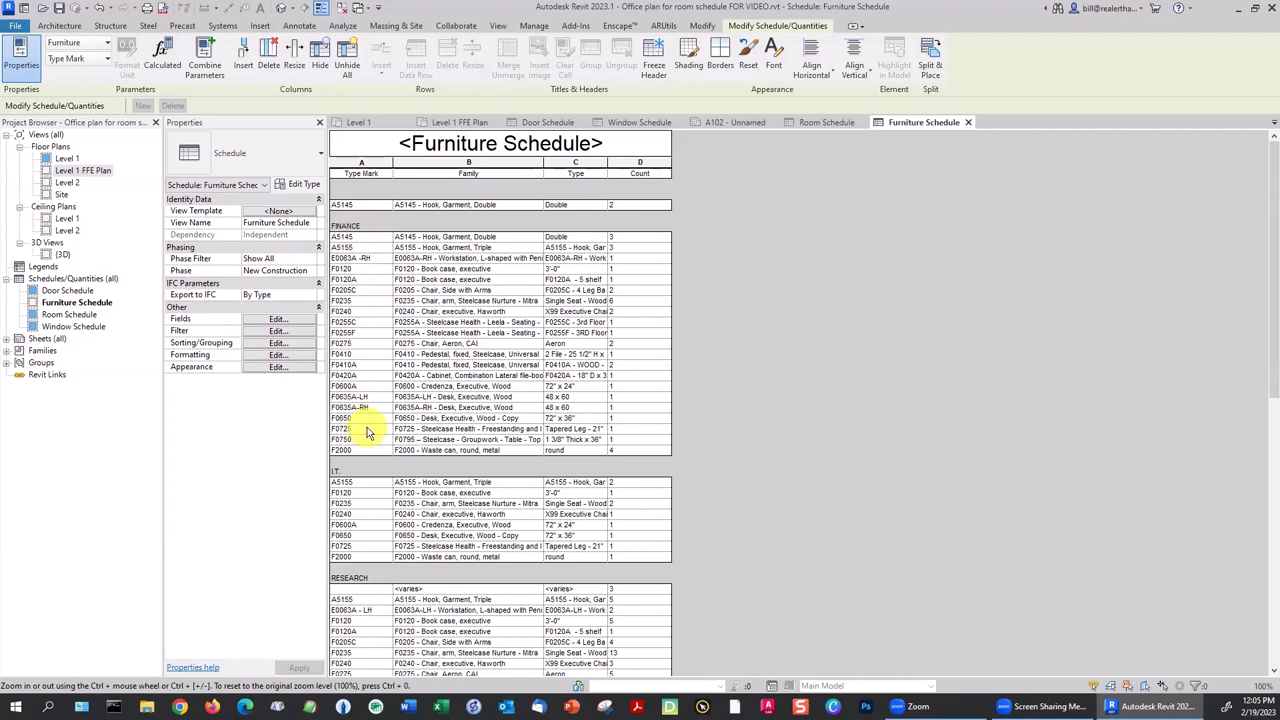
Sort by department, then by Room: Number, then by Type Mark.
left_click(277, 343)
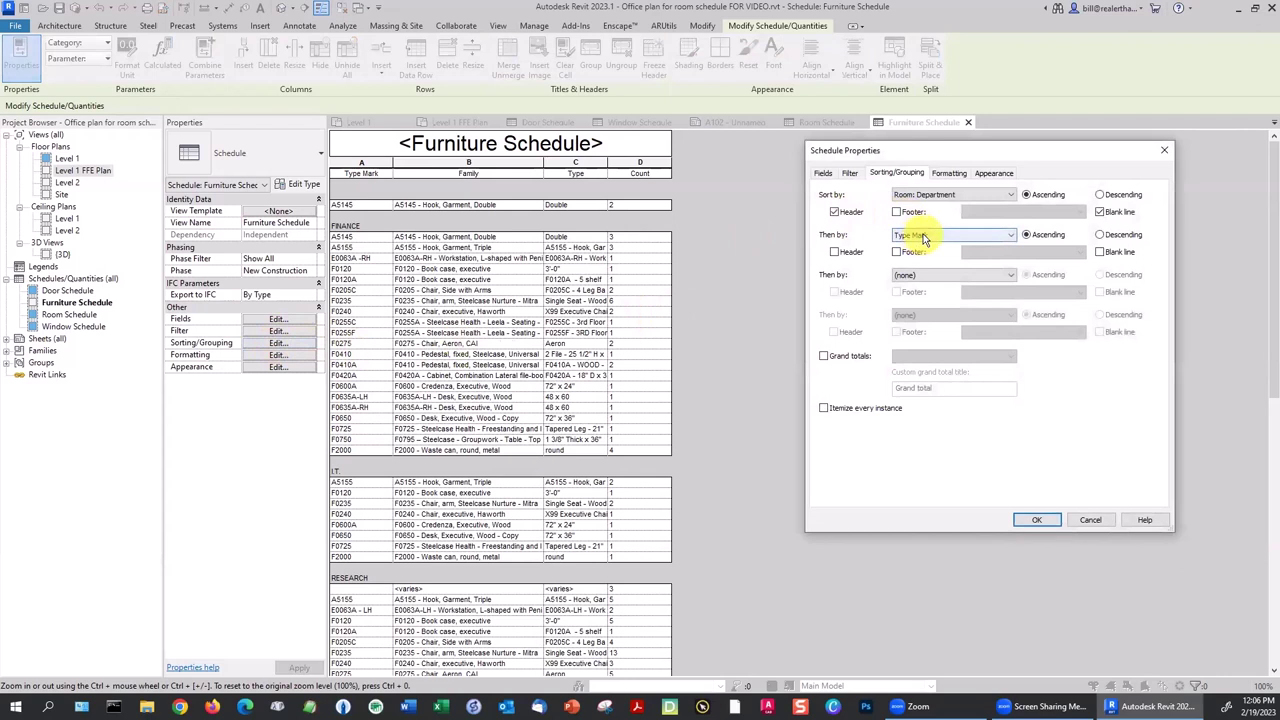
left_click(924, 237)
left_click(926, 265)
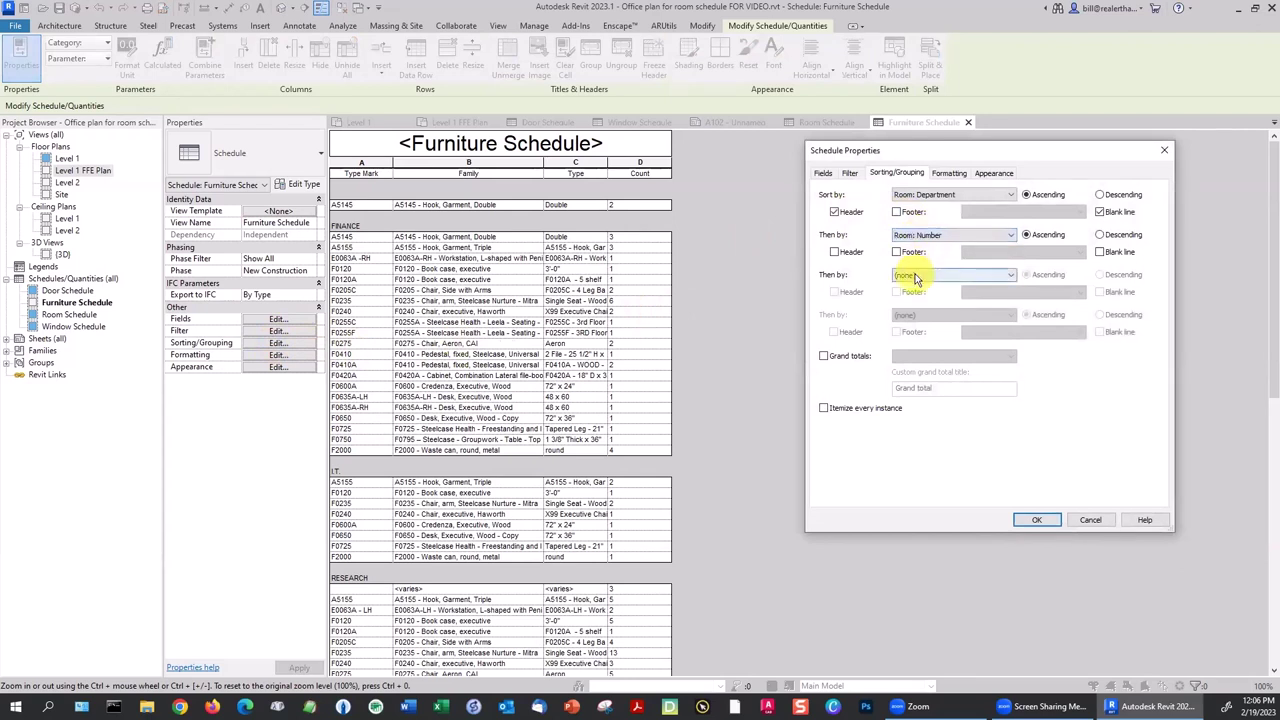
left_click(920, 276)
left_click(920, 315)
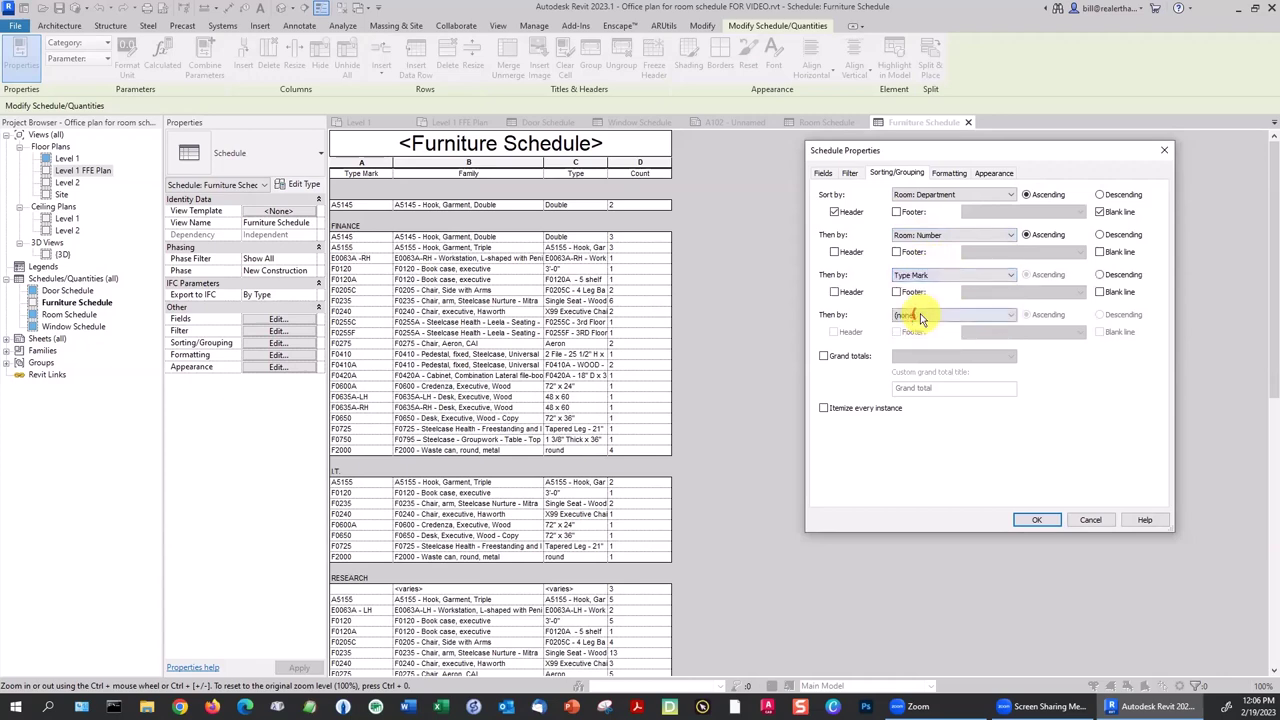
left_click(1048, 521)
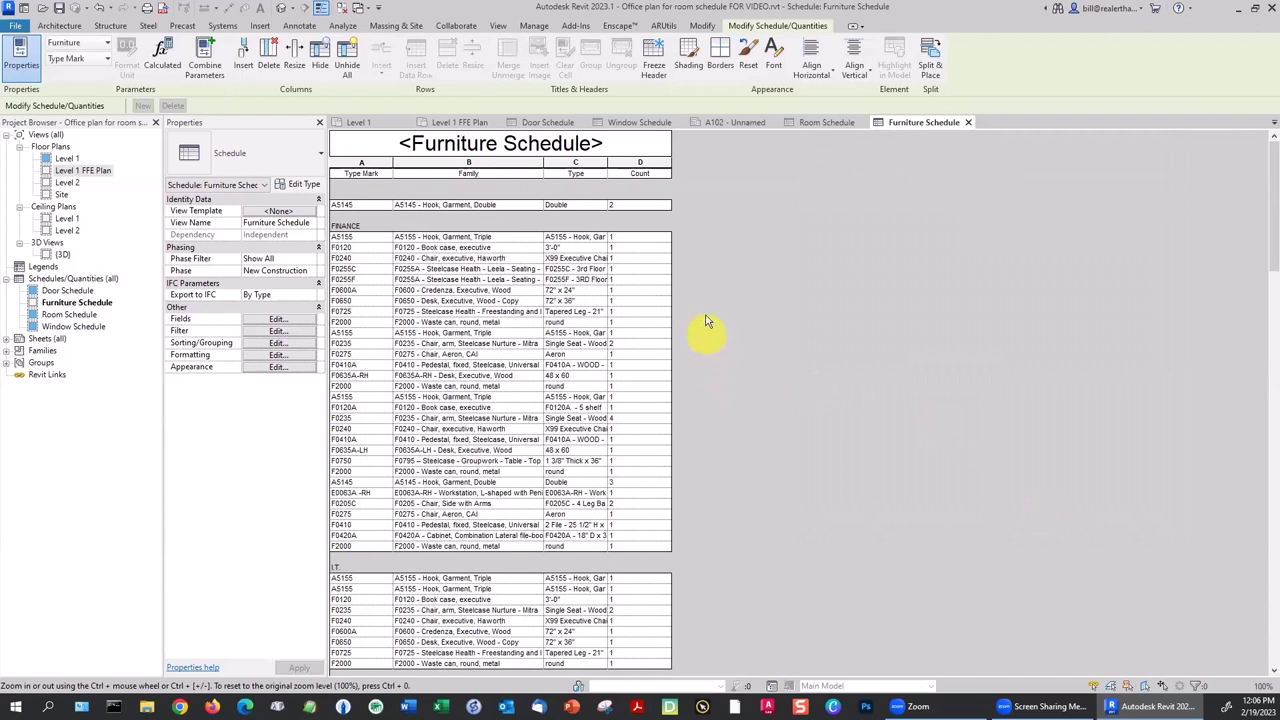
Make the Room: Number column visible again.
left_click(285, 356)
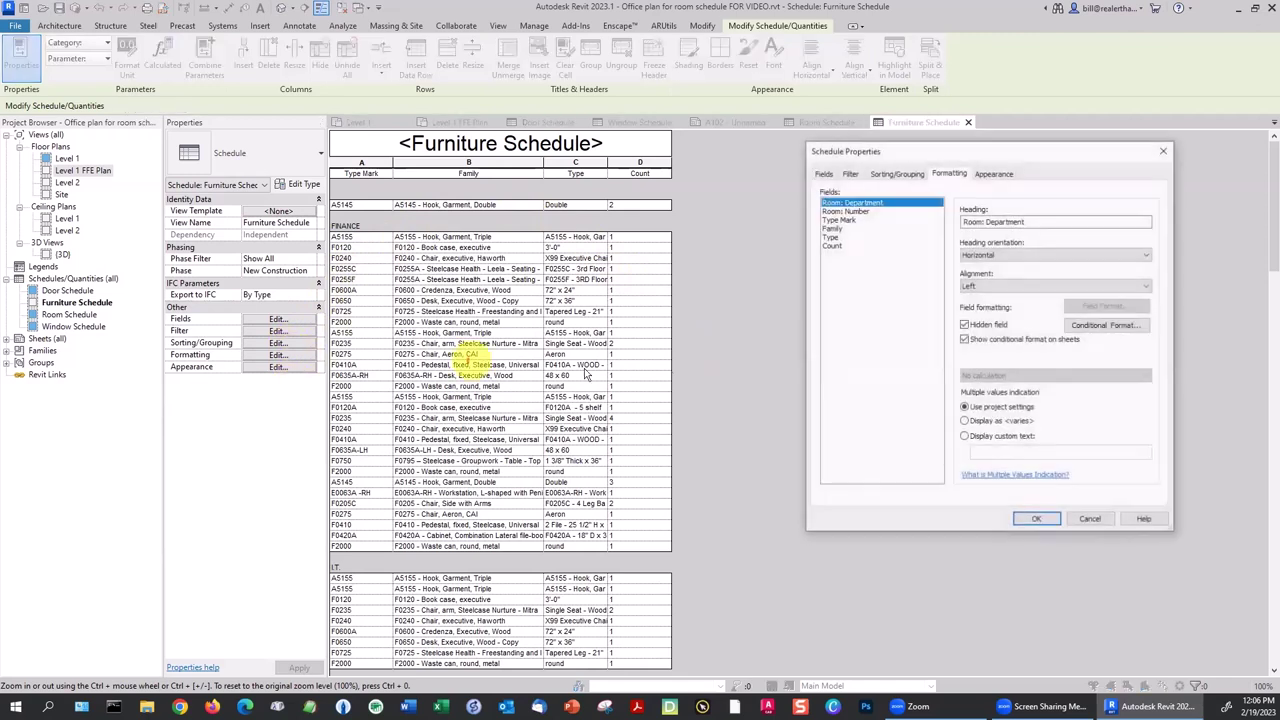
left_click(852, 211)
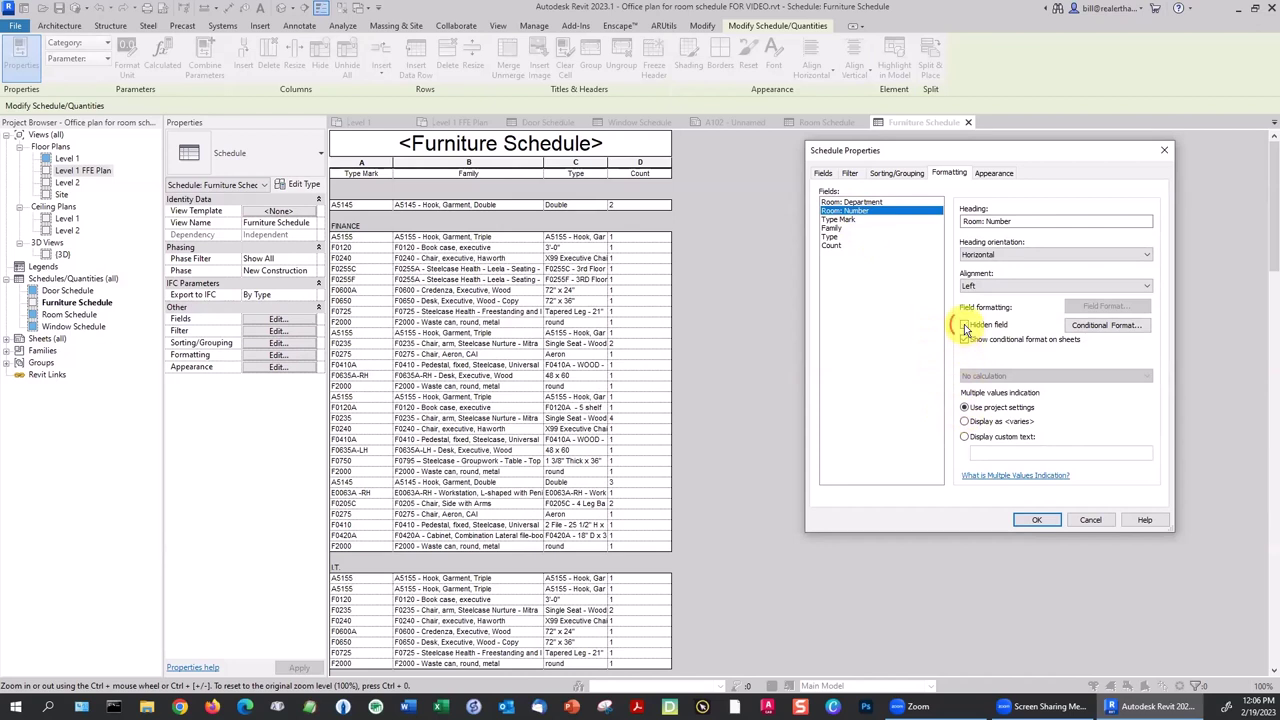
left_click(1033, 520)
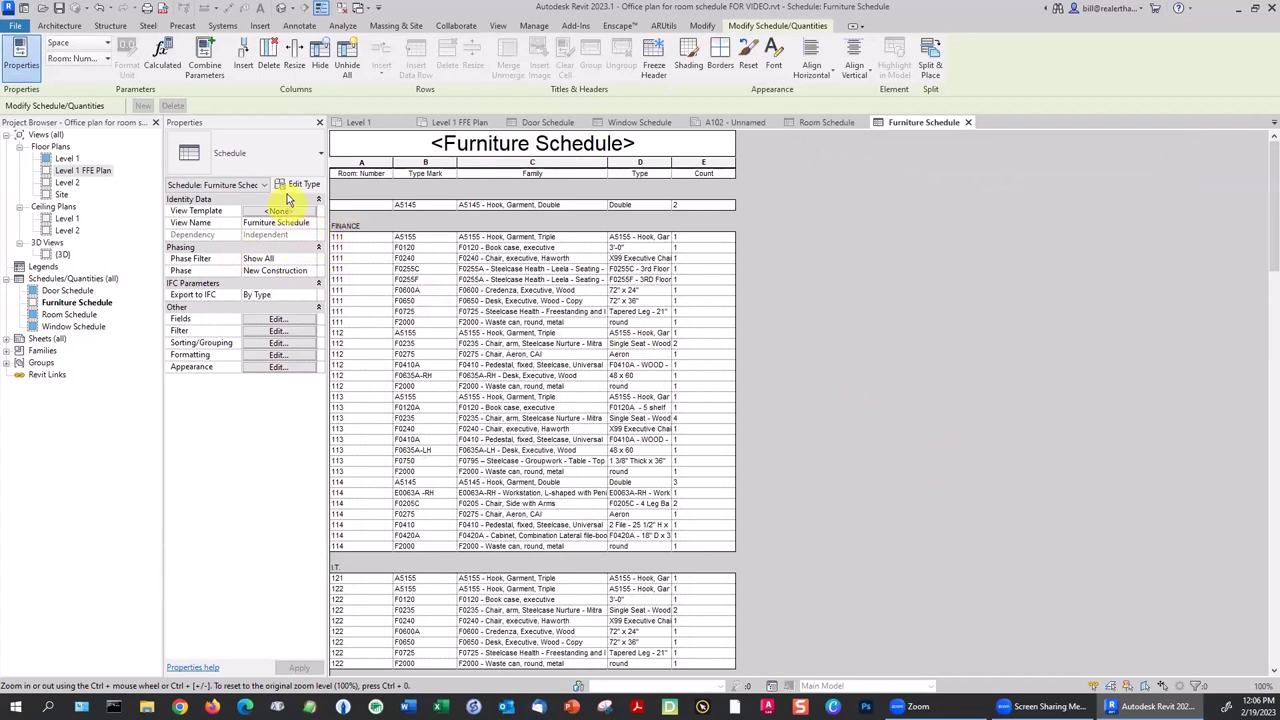
left_click(277, 343)
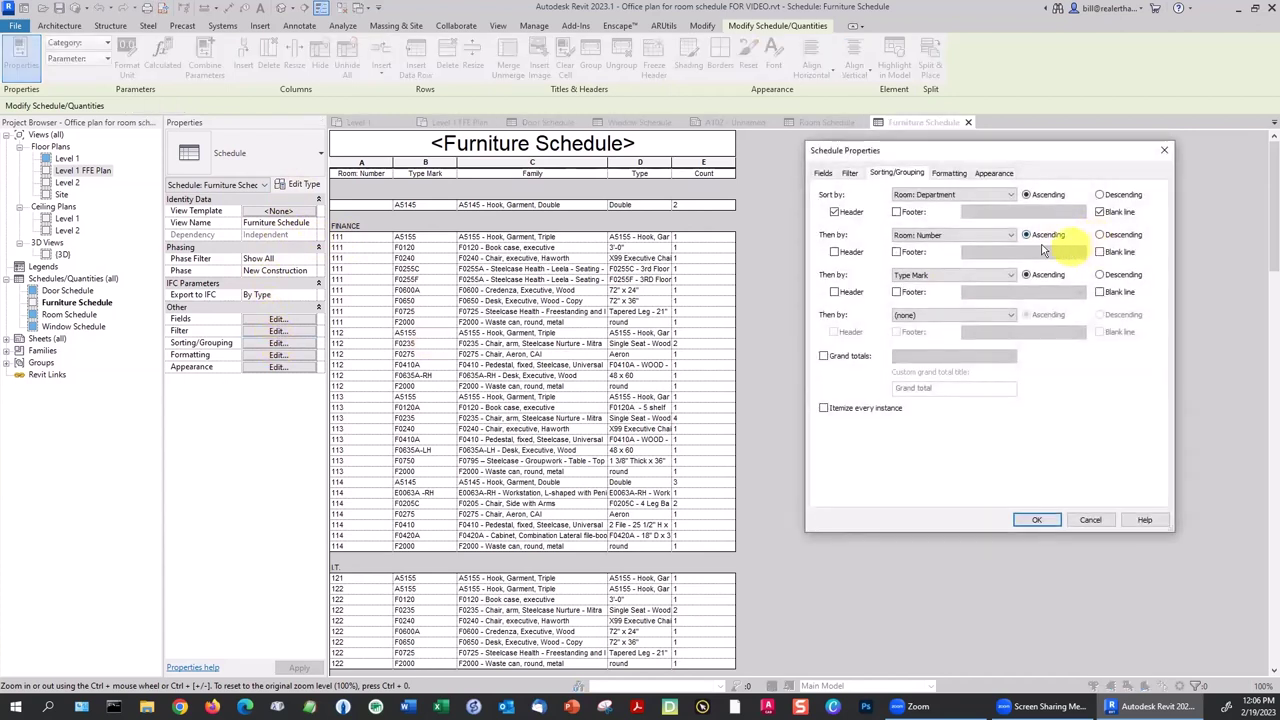
Add a blank line and a header row for each Room: Number group.
left_click(1100, 252)
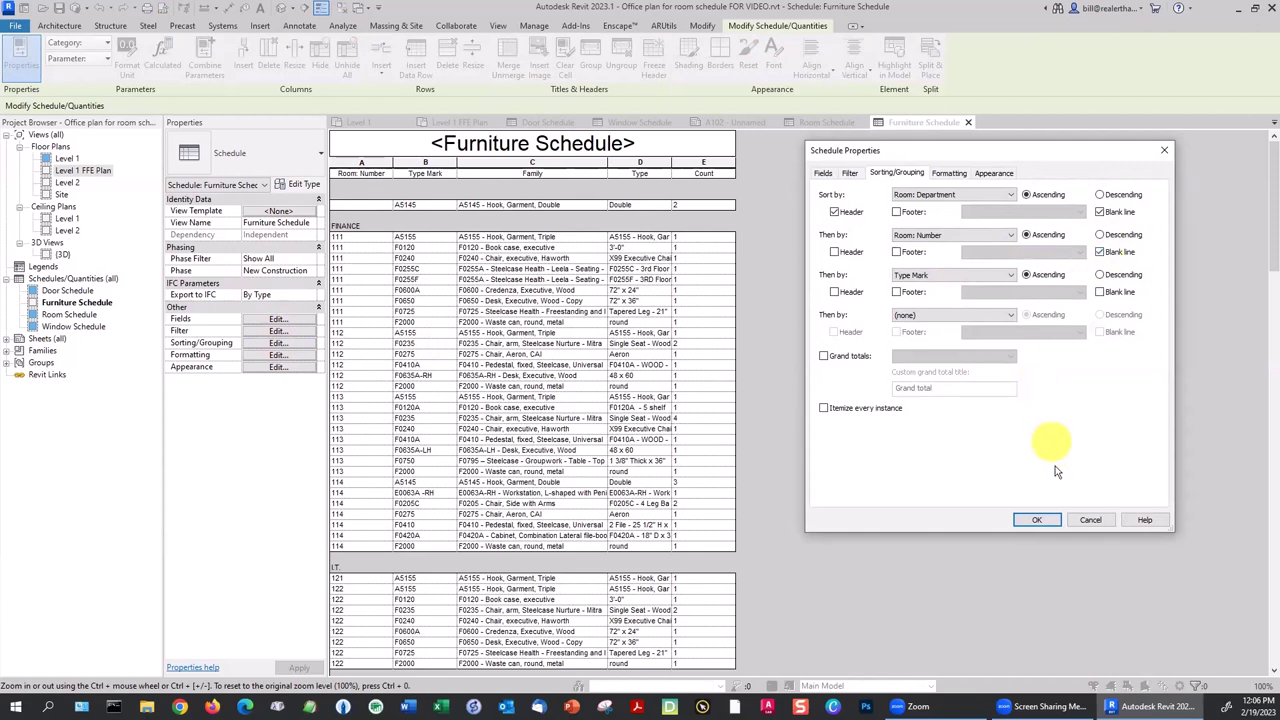
left_click(1037, 520)
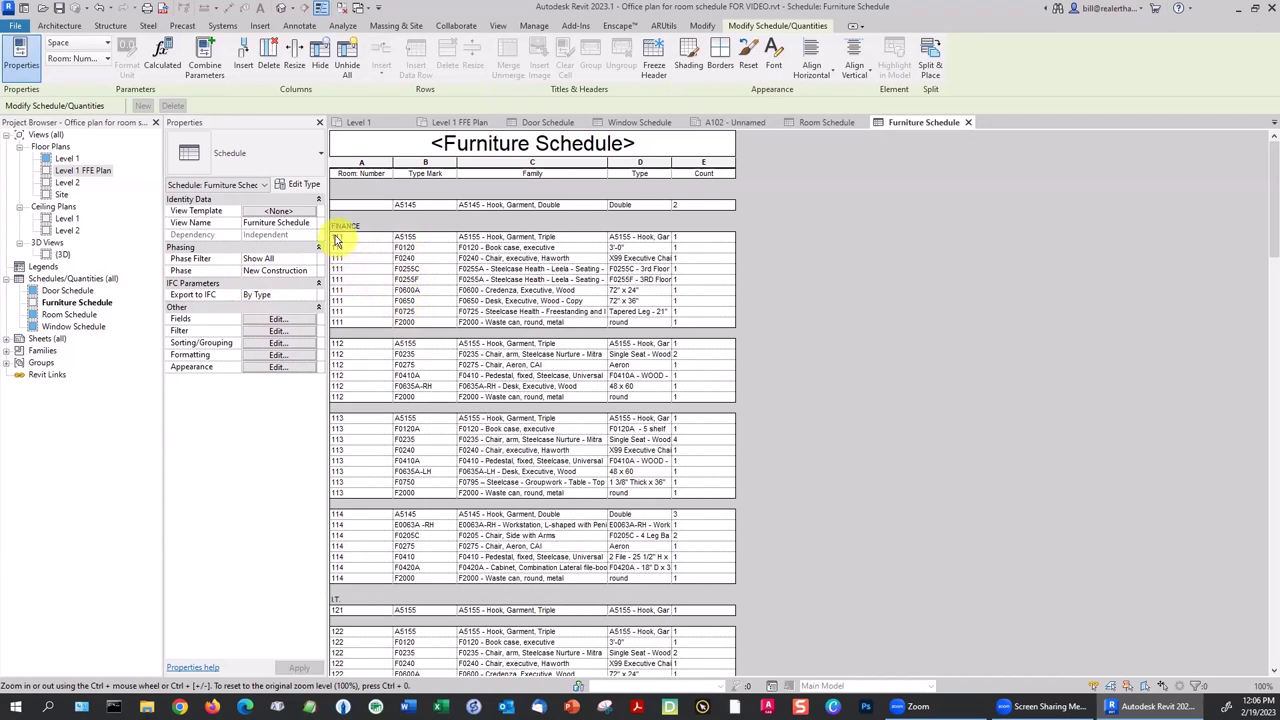
left_click(277, 343)
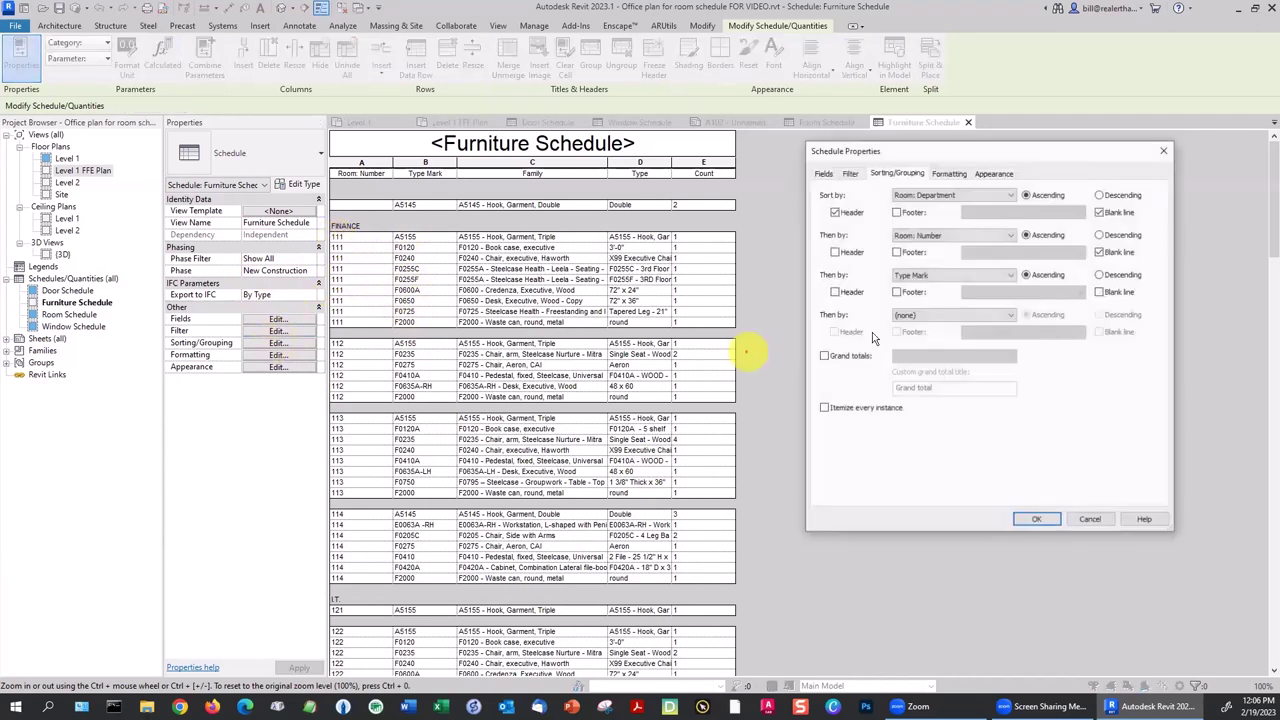
left_click(835, 252)
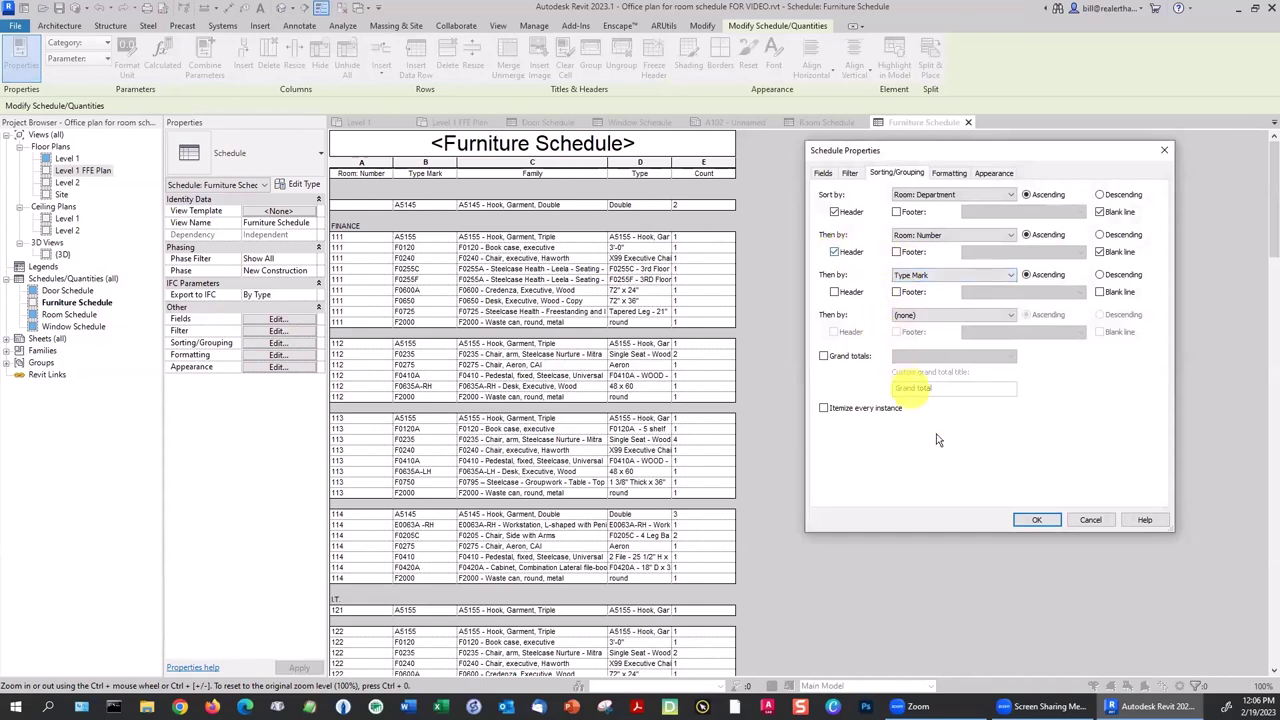
left_click(1030, 519)
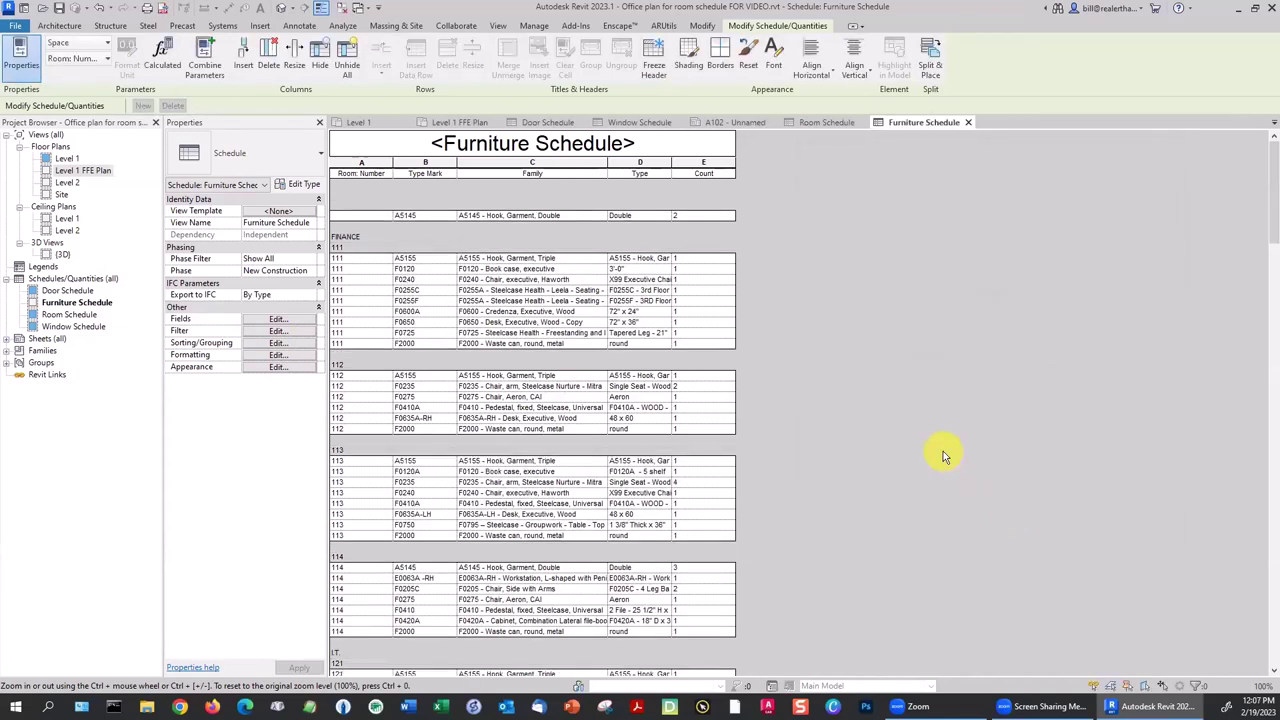
Hide the Room: Number column and widen the Type column.
left_click(278, 355)
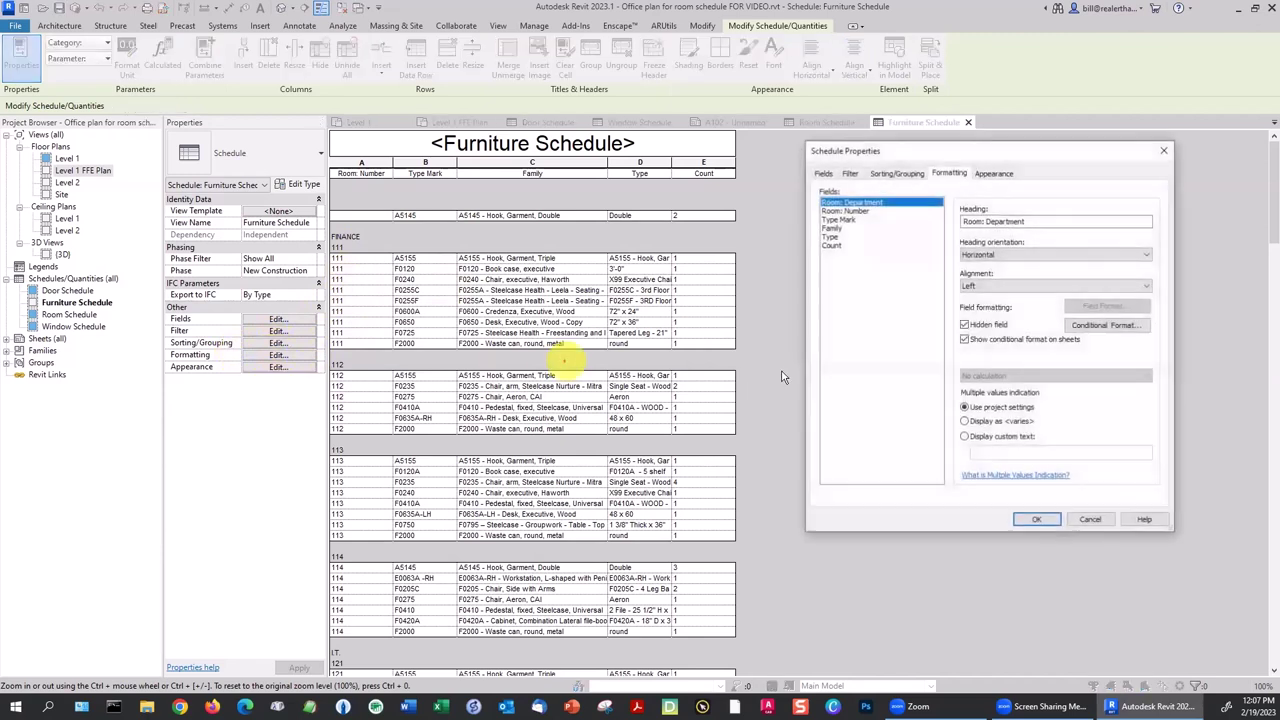
left_click(840, 211)
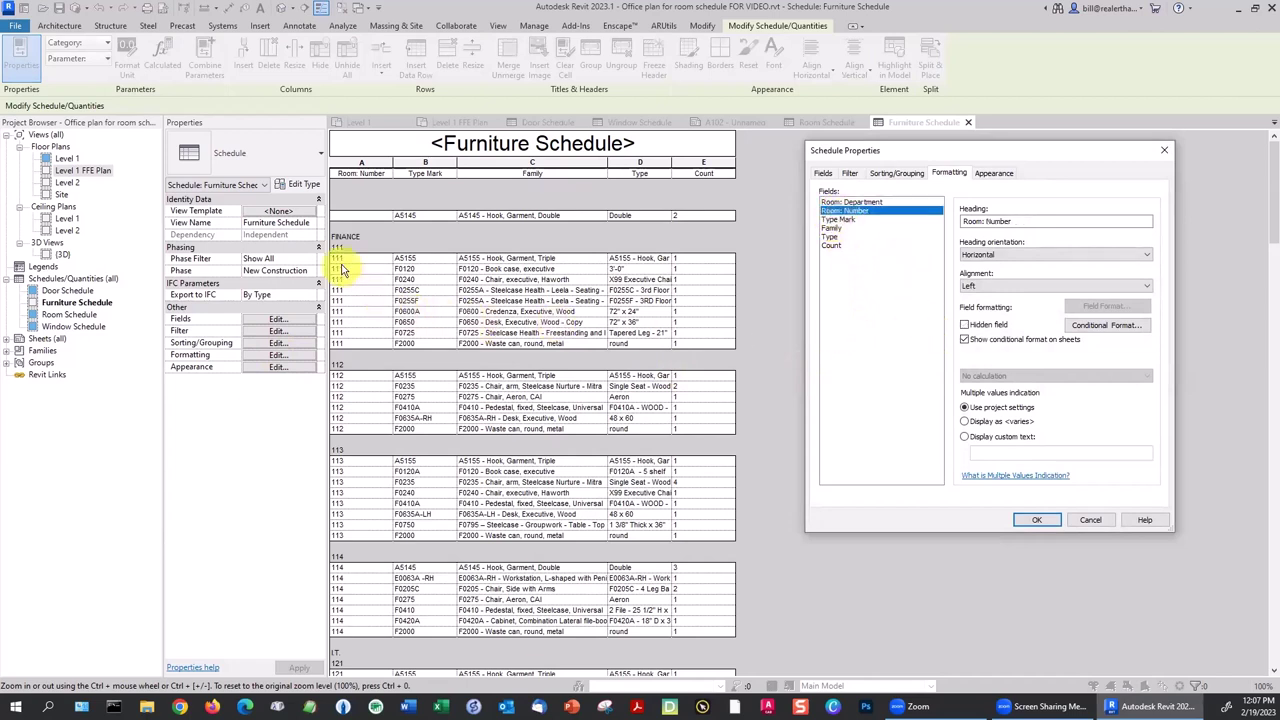
left_click(965, 326)
left_click(1030, 520)
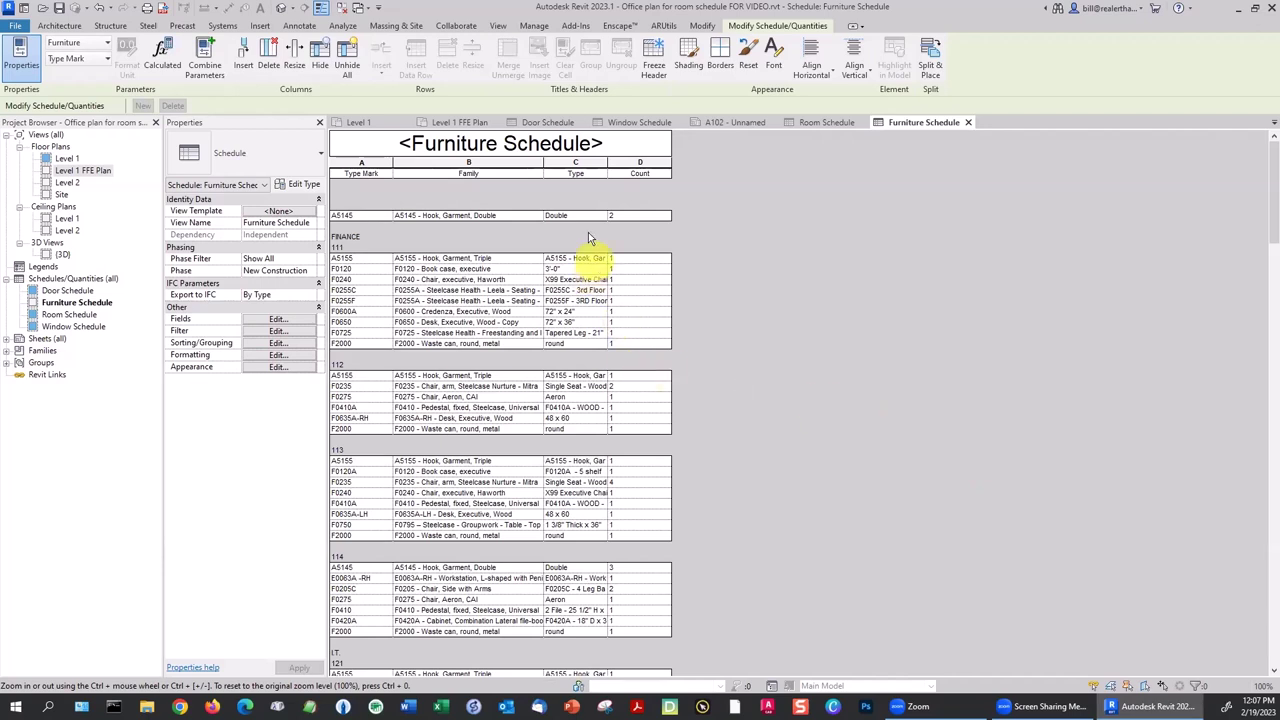
left_click_drag(609, 161, 689, 163)
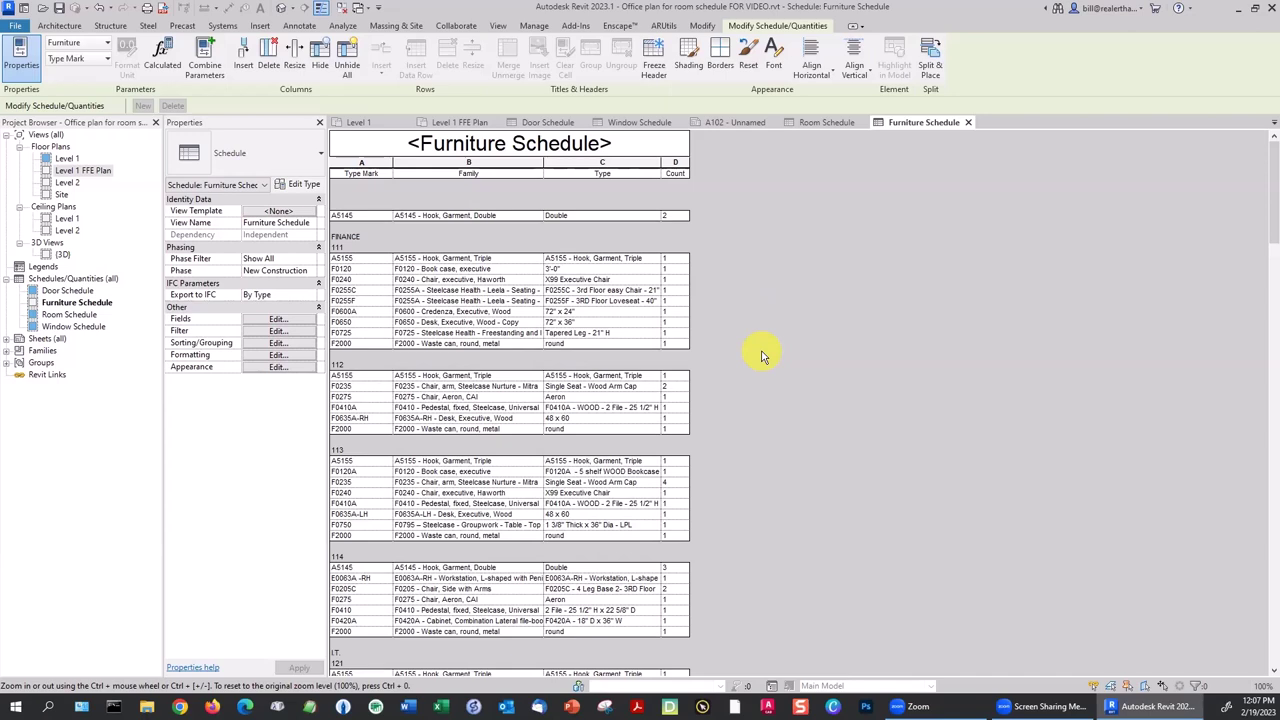
Switch to sheet A102 and shift the sheet view left.
scroll(760, 355, "down", 13)
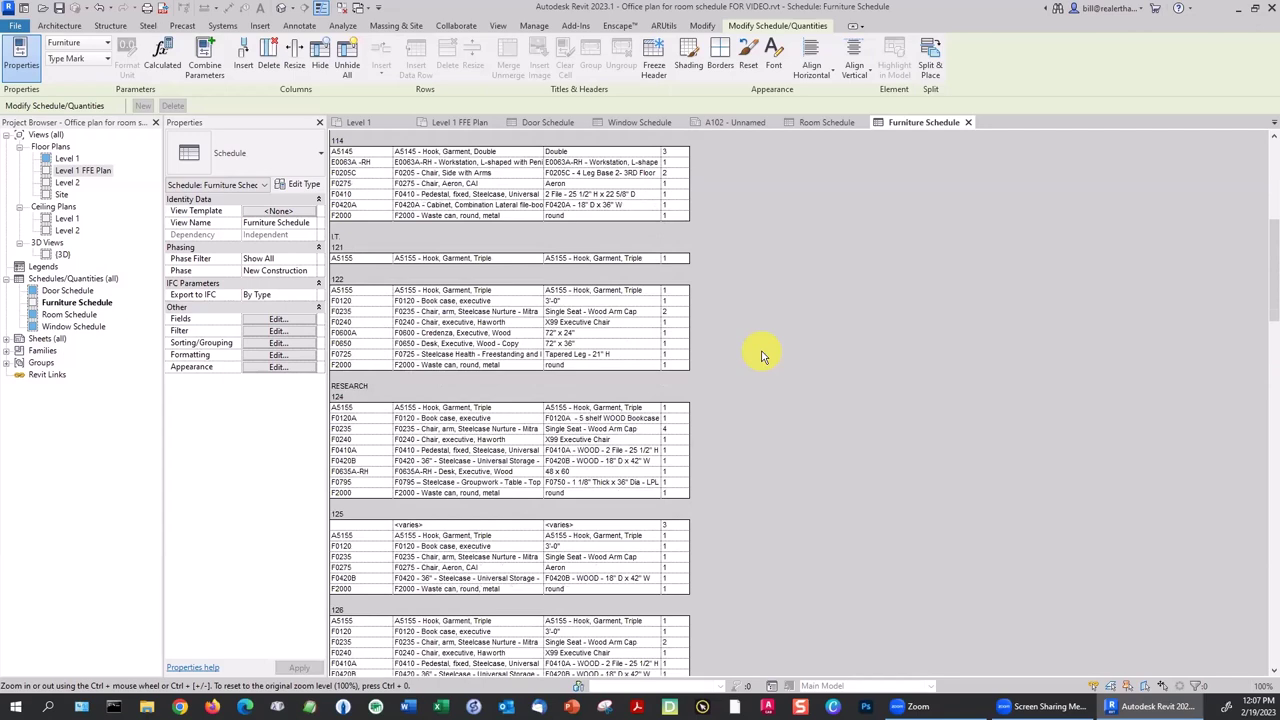
scroll(762, 355, "down", 5)
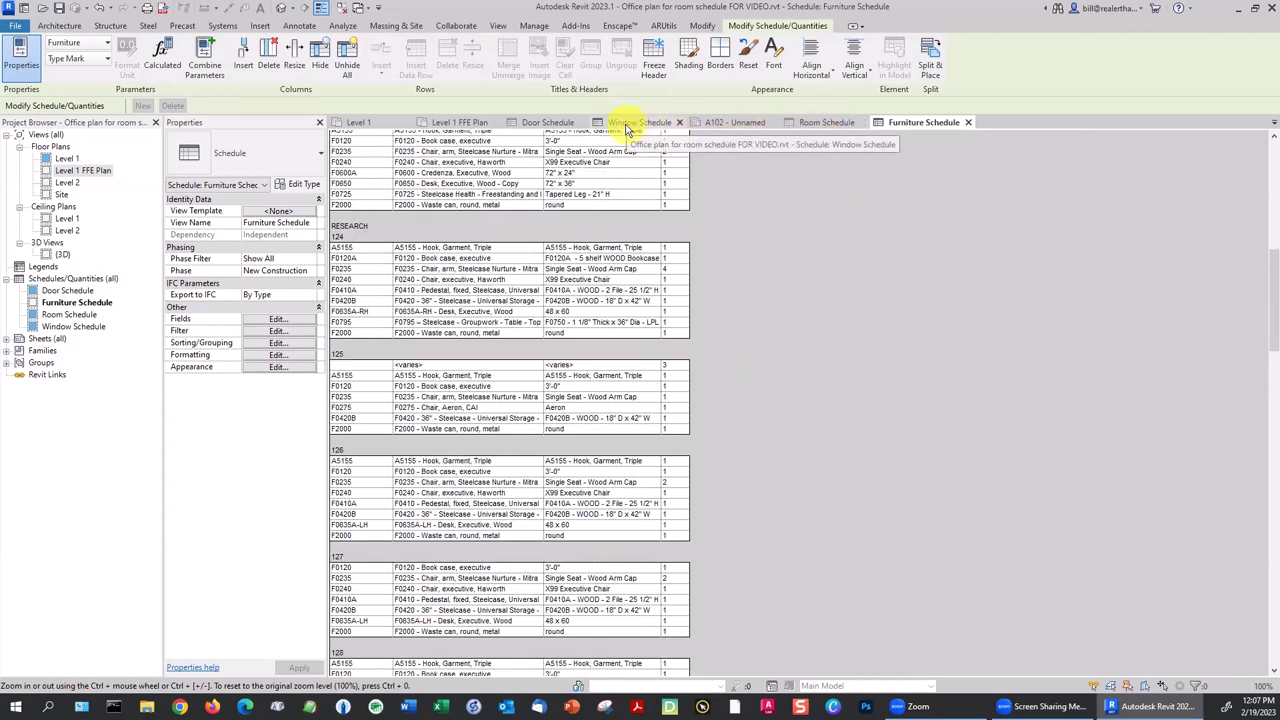
left_click(712, 127)
scroll(745, 248, "down", 5)
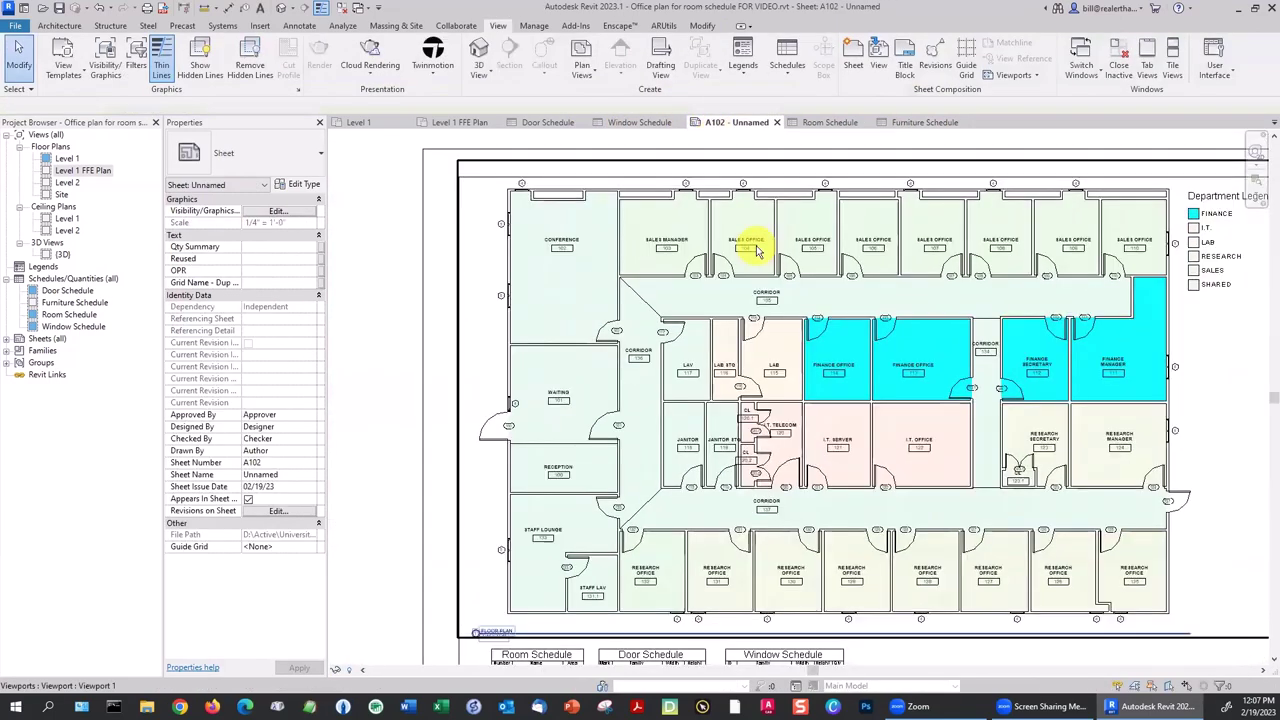
middle_click_drag(838, 281, 688, 258)
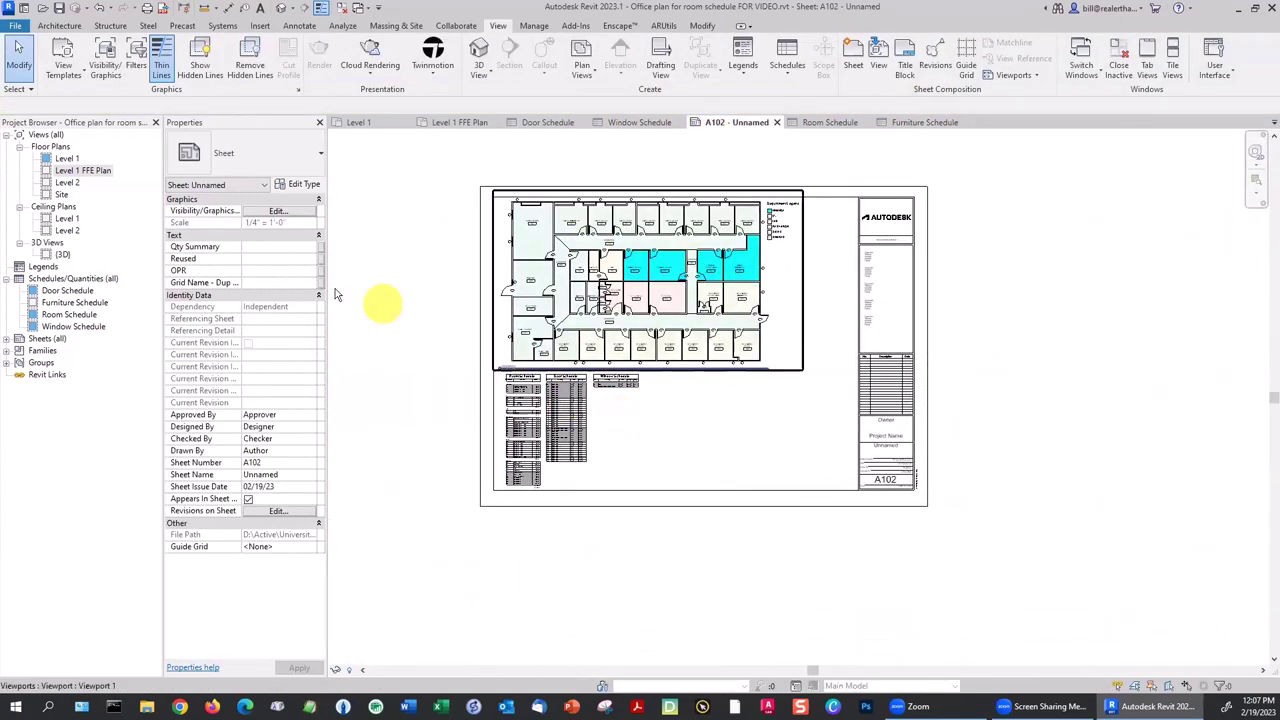
Create new sheet A103 with the E1 30 x 42 Horizontal titleblock.
left_click(45, 340)
right_click(45, 340)
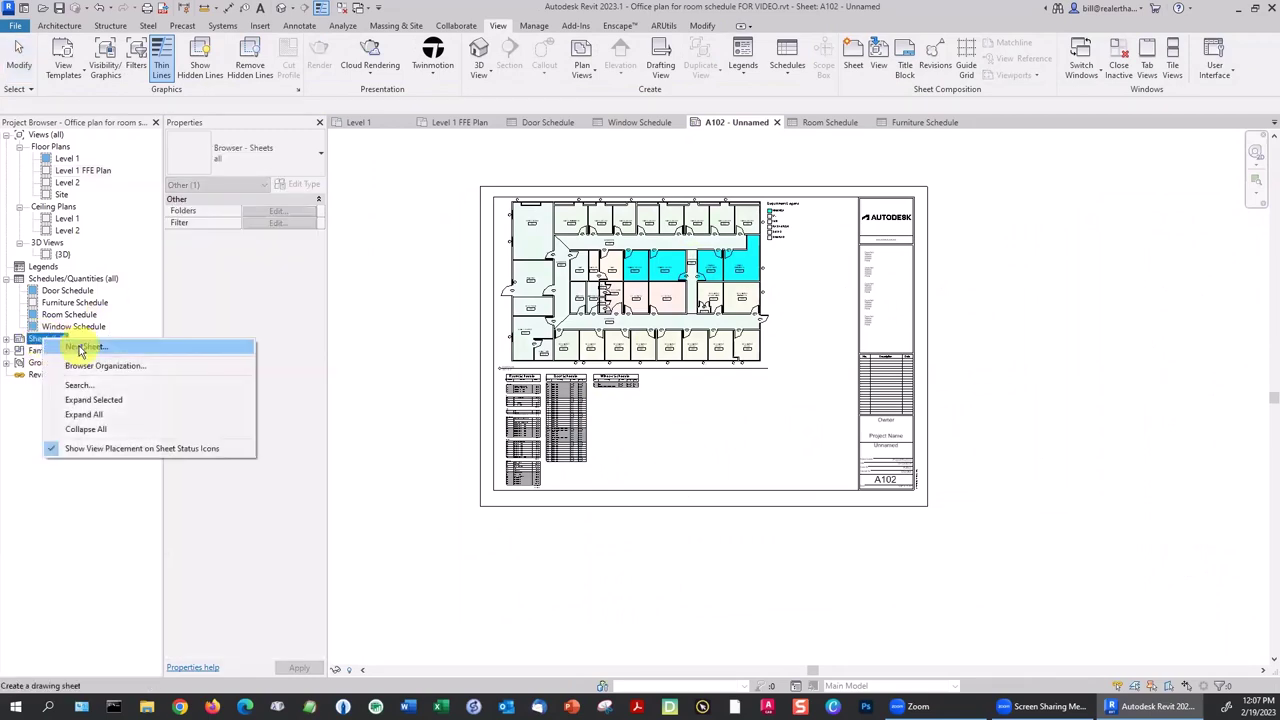
left_click(82, 347)
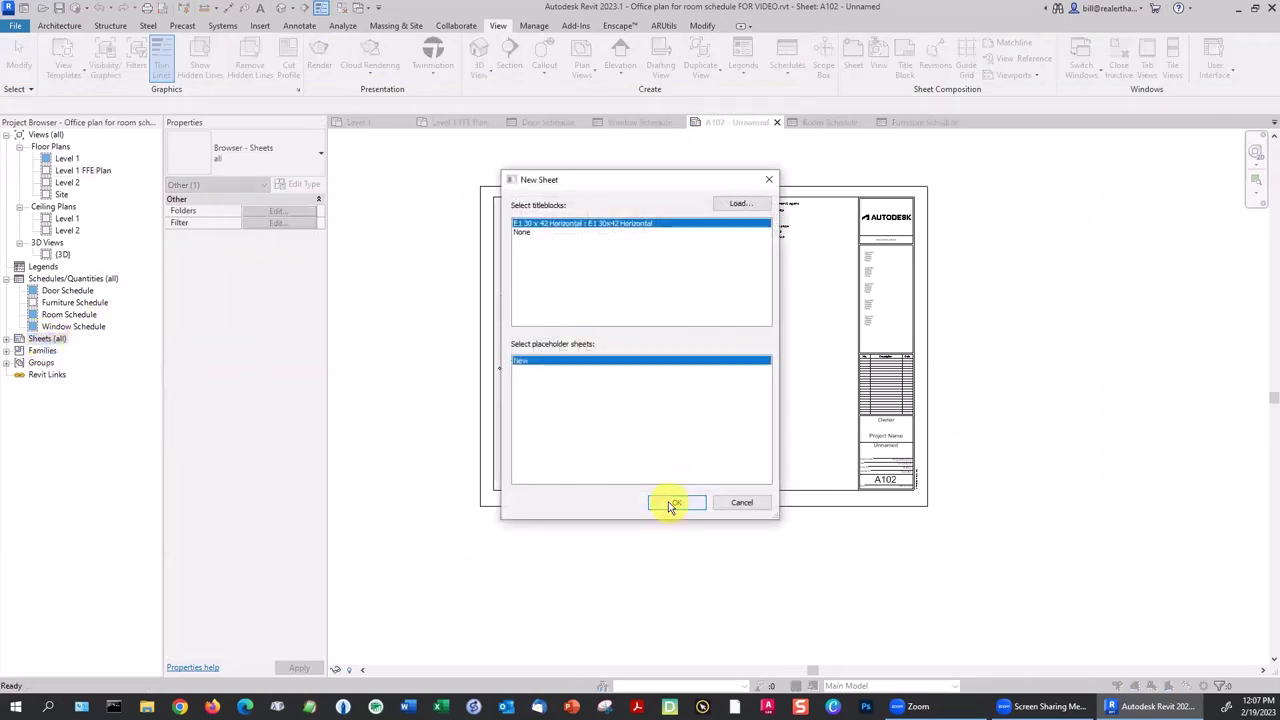
left_click(670, 504)
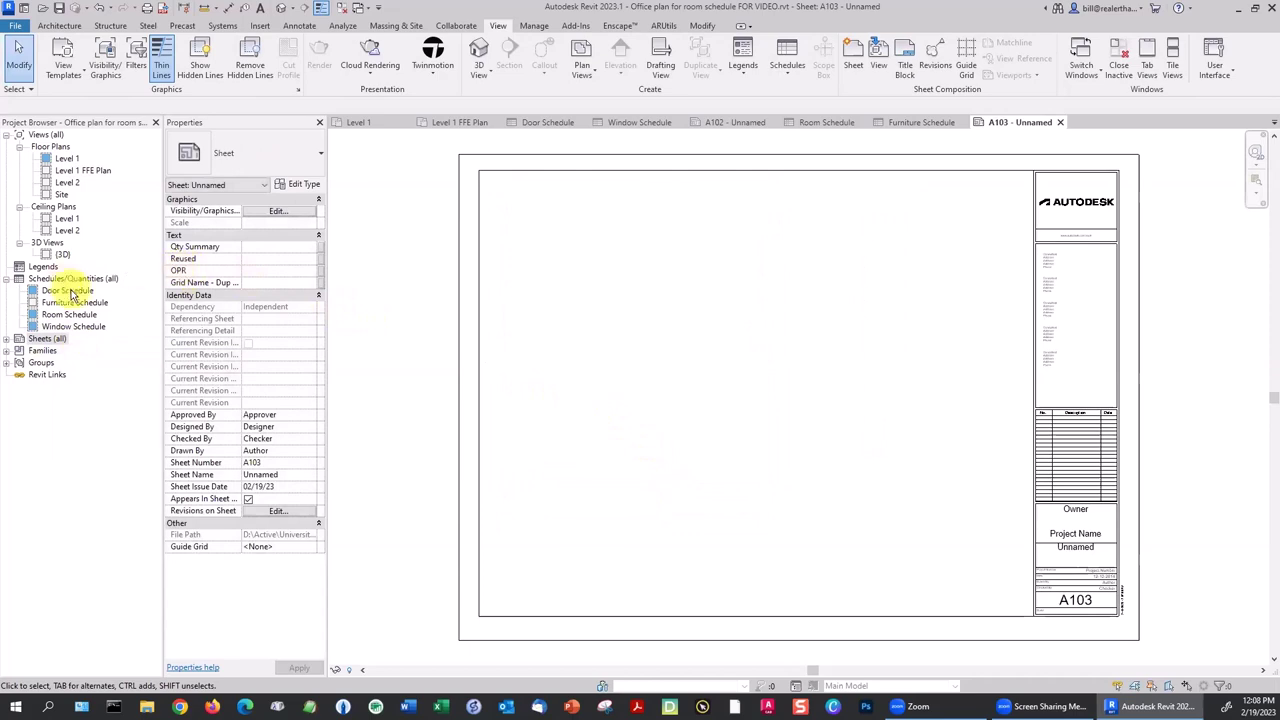
left_click(72, 302)
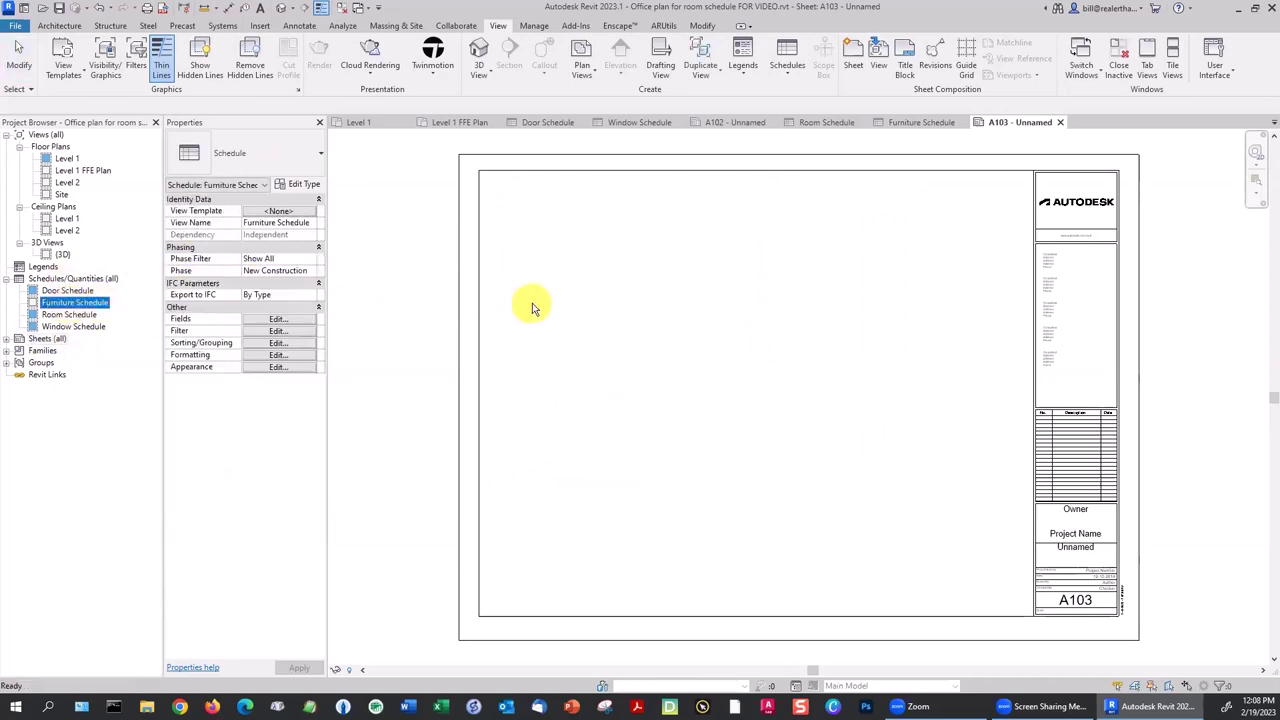
Place the Furniture Schedule on sheet A103.
left_click_drag(532, 303, 577, 320)
scroll(577, 375, "down", 2)
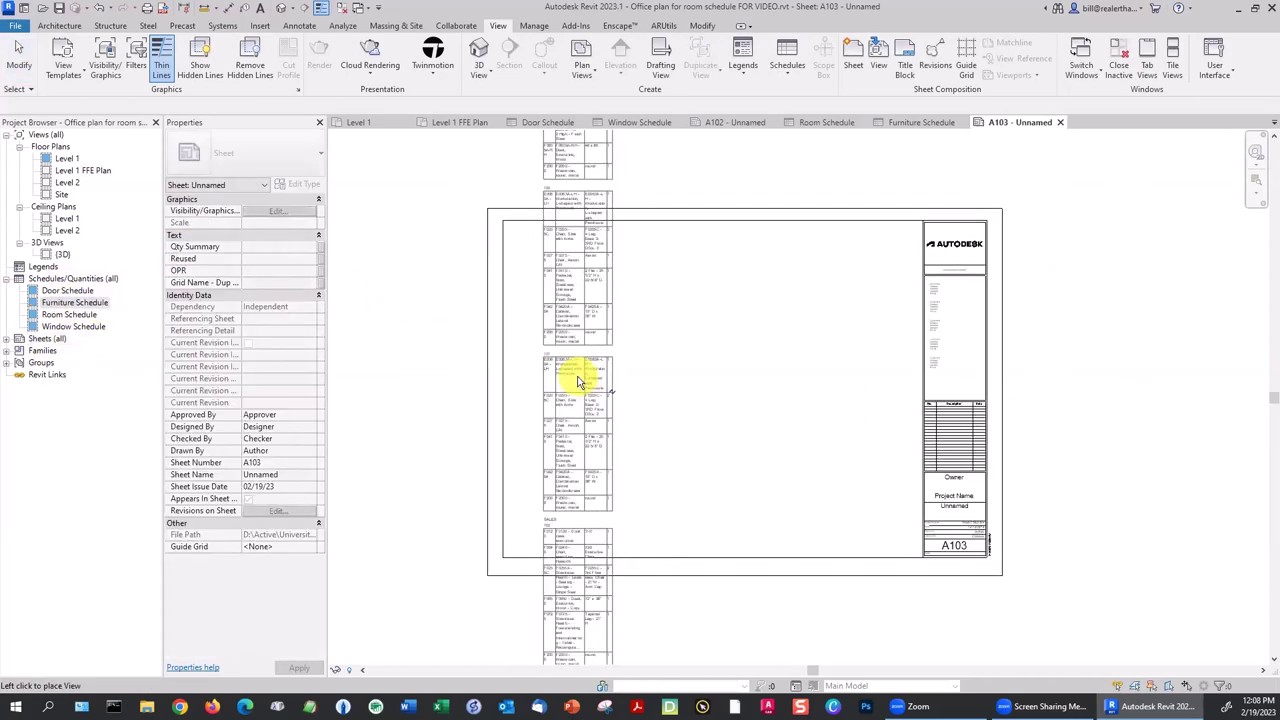
scroll(578, 380, "down", 4)
left_click(571, 398)
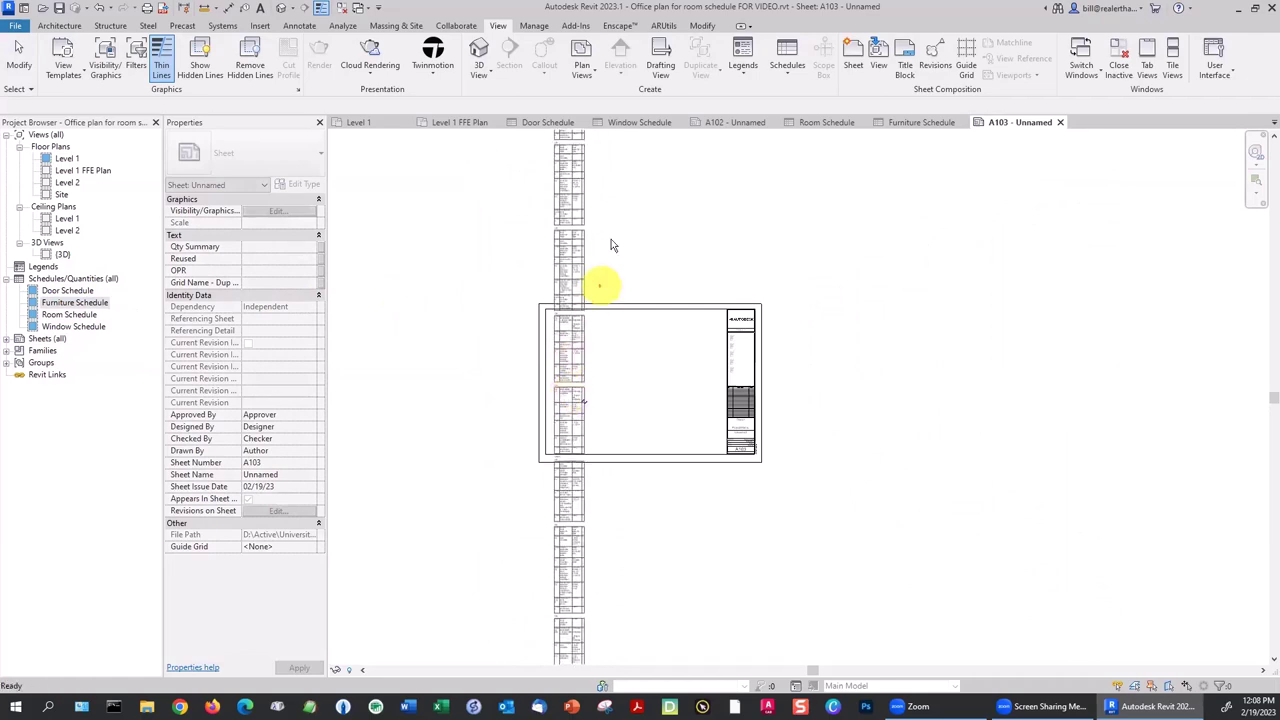
middle_click_drag(611, 244, 640, 406)
scroll(640, 406, "up", 4)
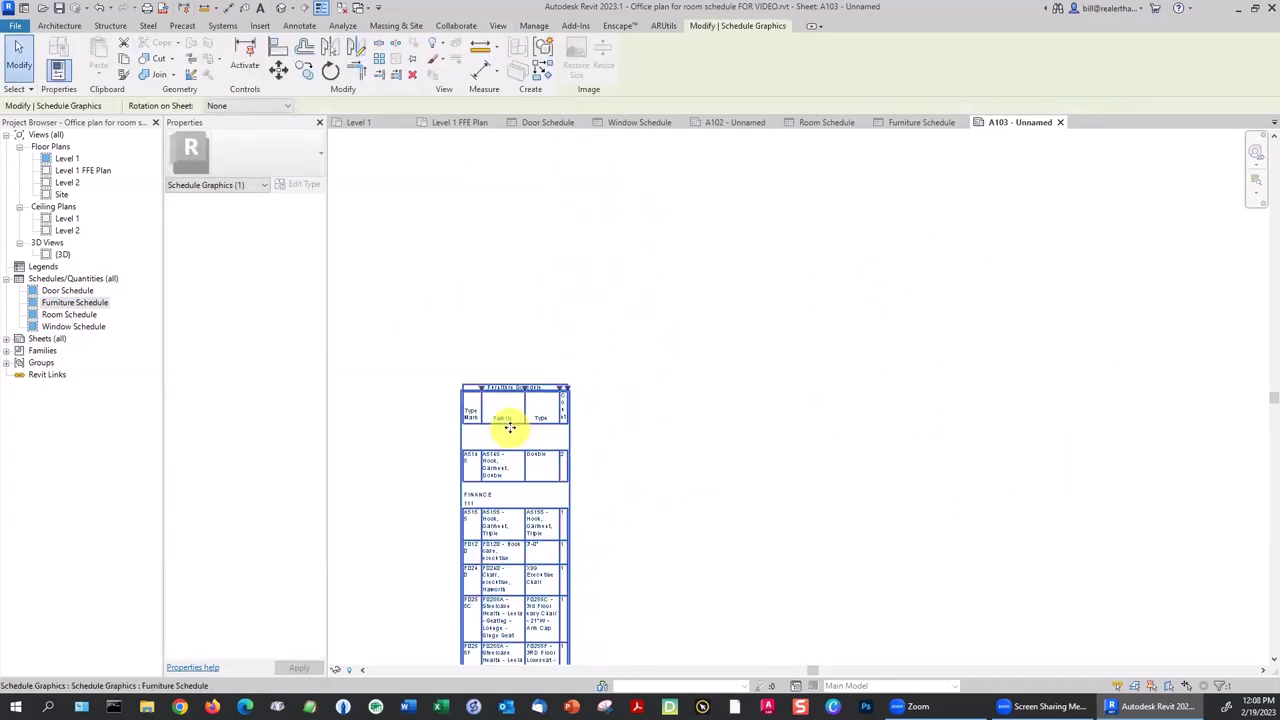
scroll(509, 428, "up", 3)
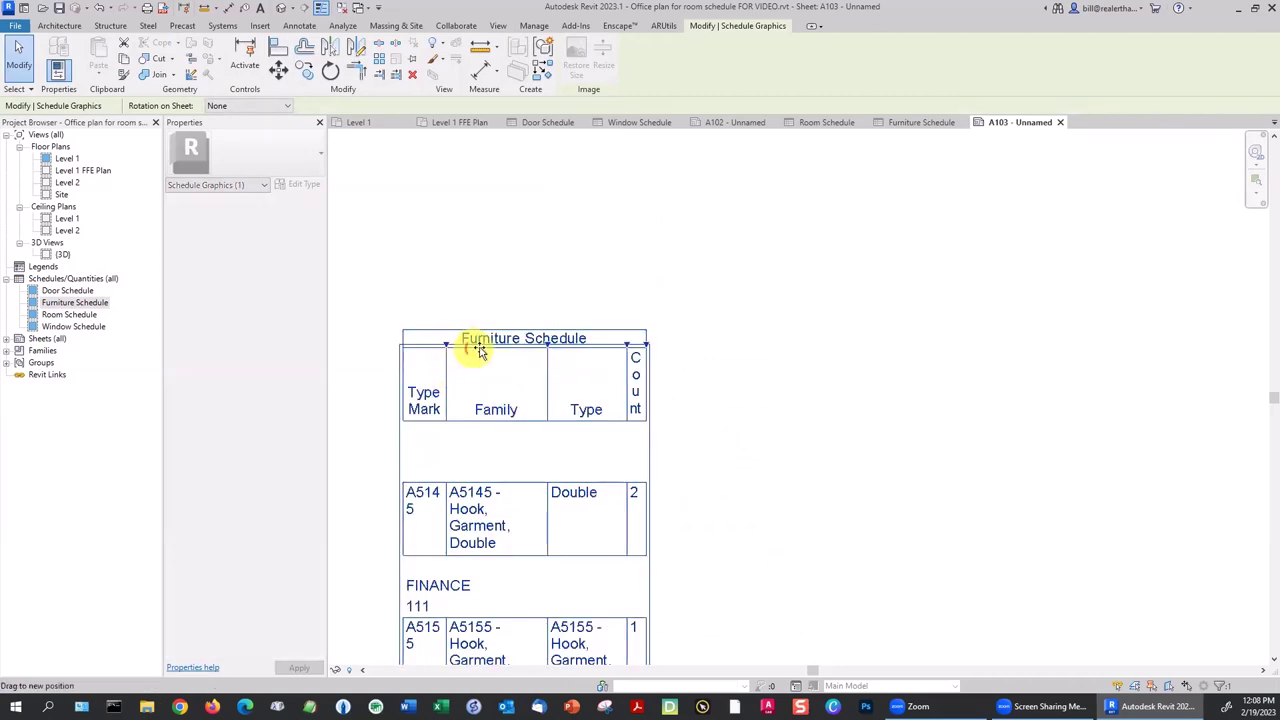
Widen the Type Mark, Family and Type columns so entries fit on one line.
left_click_drag(479, 350, 488, 348)
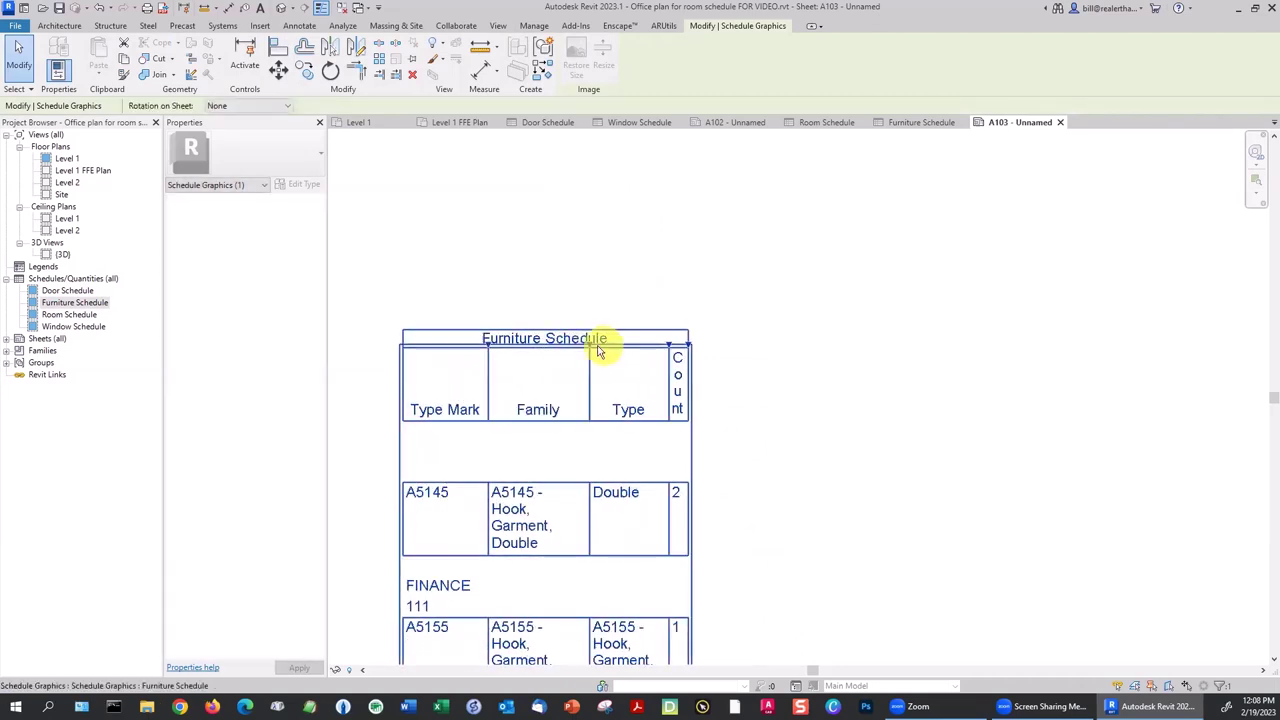
left_click_drag(589, 343, 815, 335)
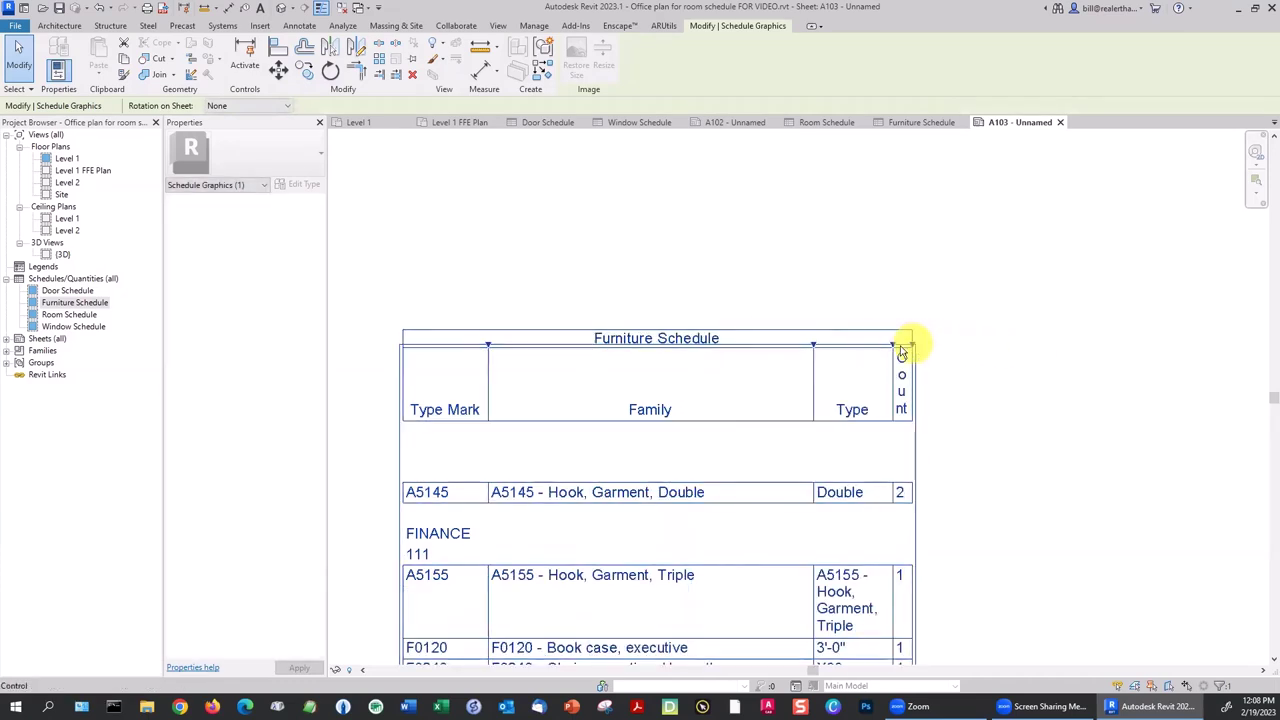
left_click_drag(894, 346, 1150, 350)
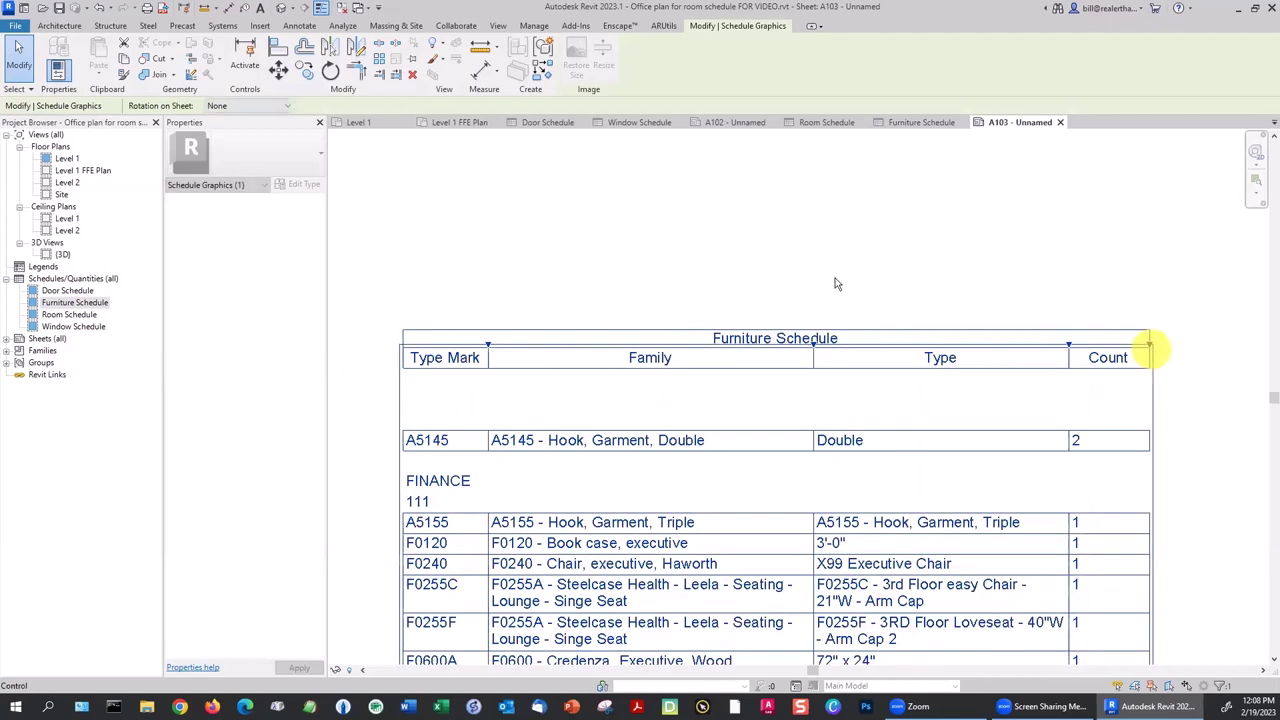
scroll(668, 272, "down", 4)
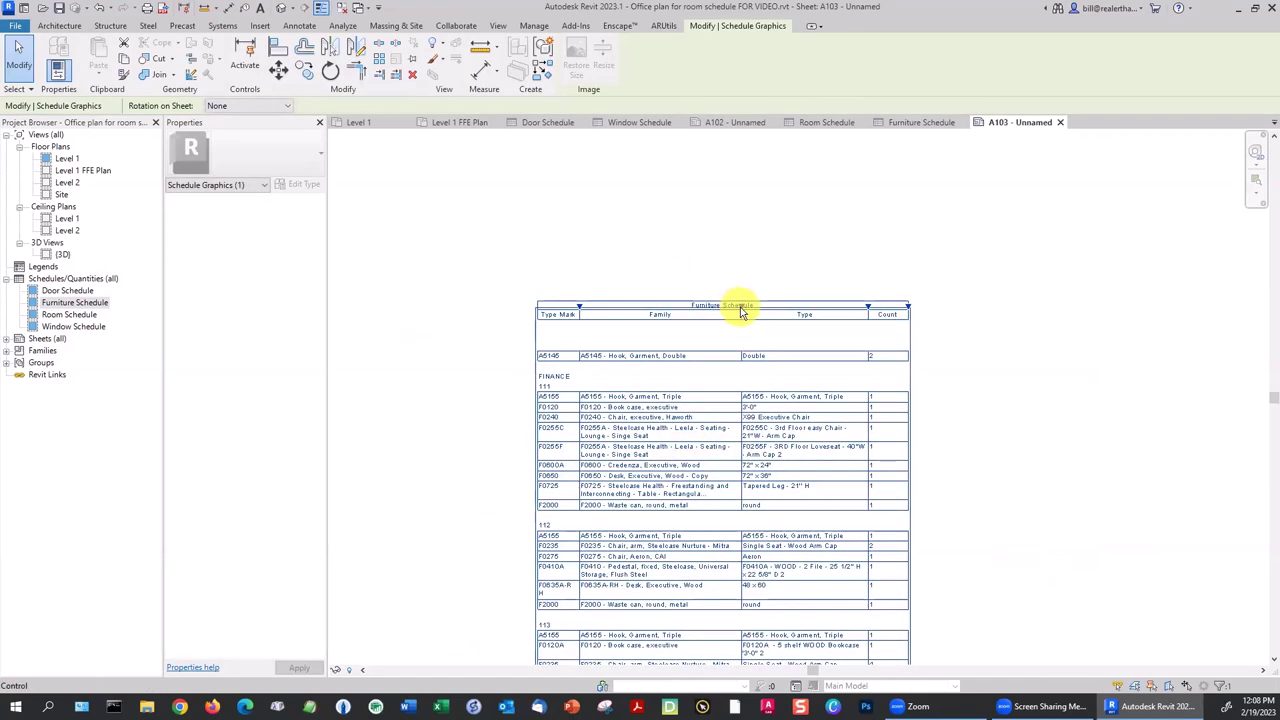
left_click_drag(741, 308, 811, 310)
left_click_drag(940, 306, 1017, 306)
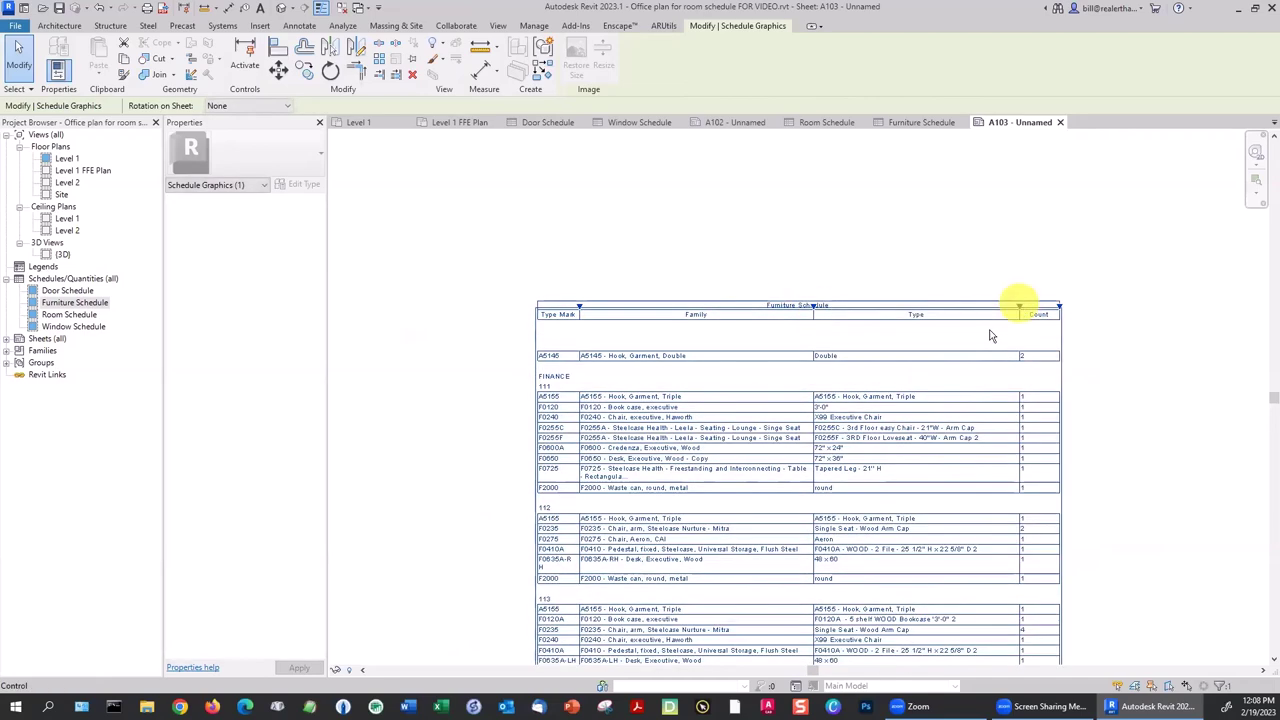
scroll(803, 266, "down", 6)
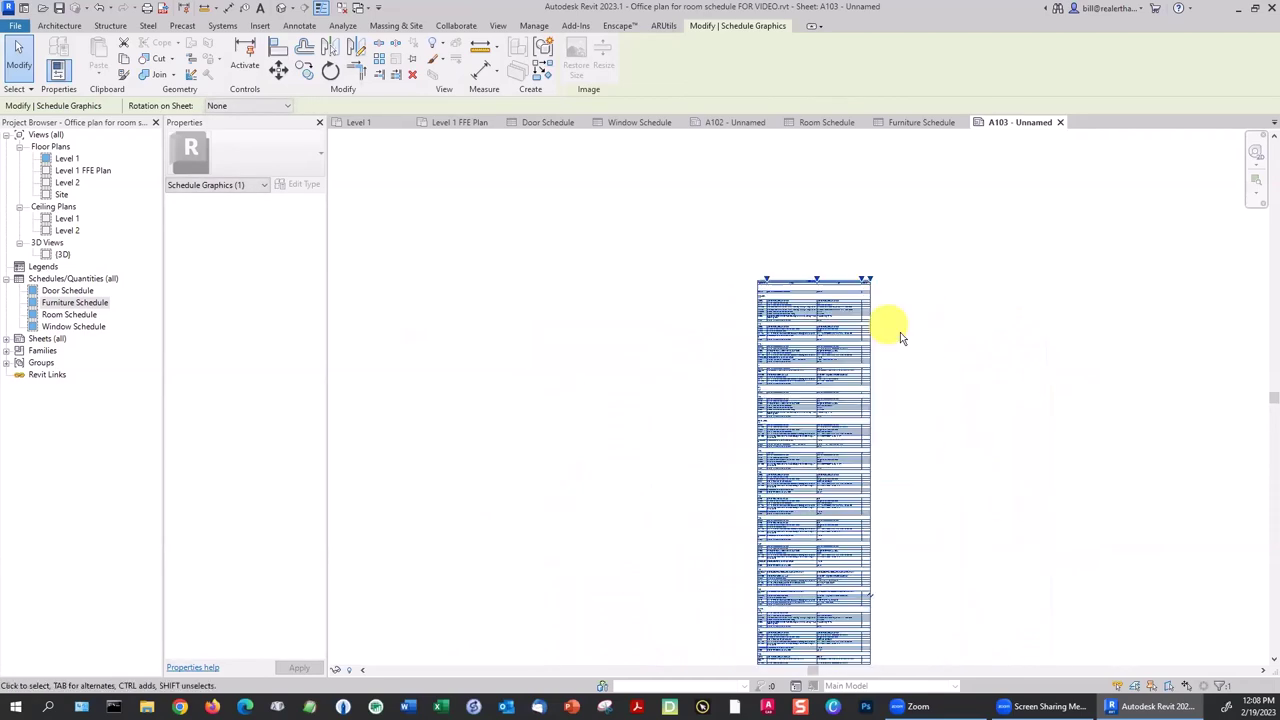
scroll(743, 230, "down", 5)
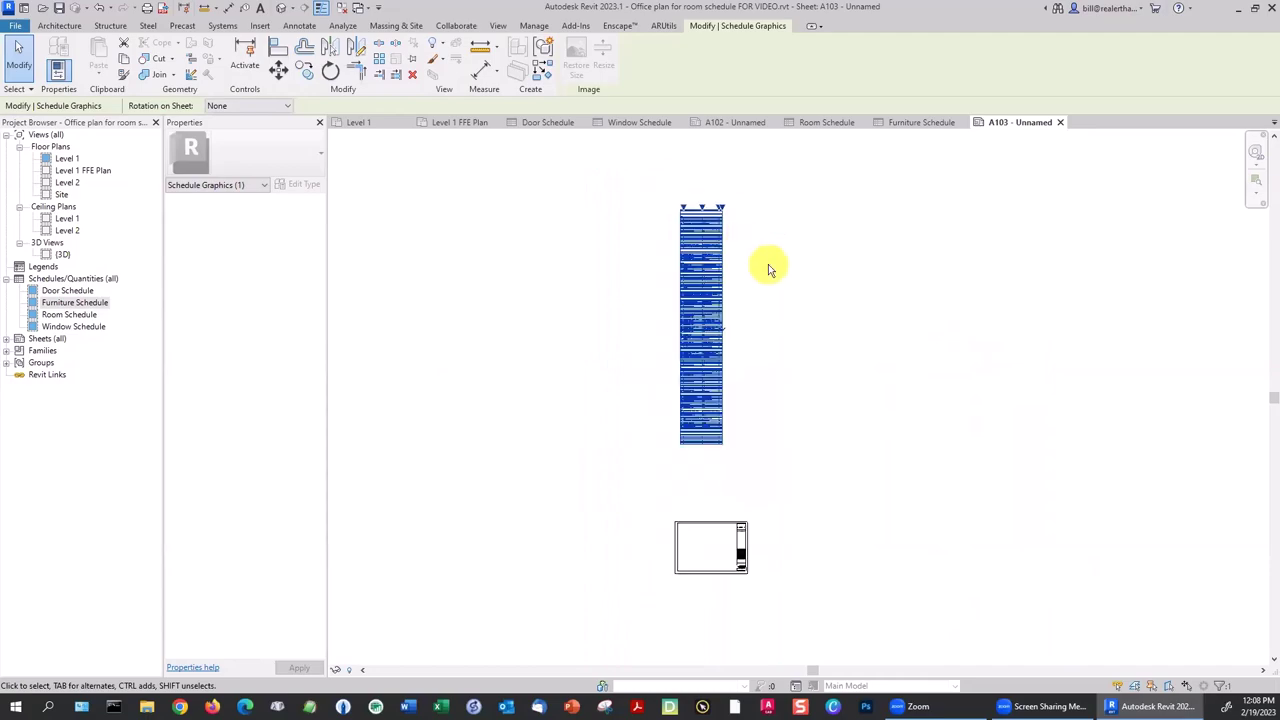
left_click(769, 270)
scroll(700, 280, "up", 5)
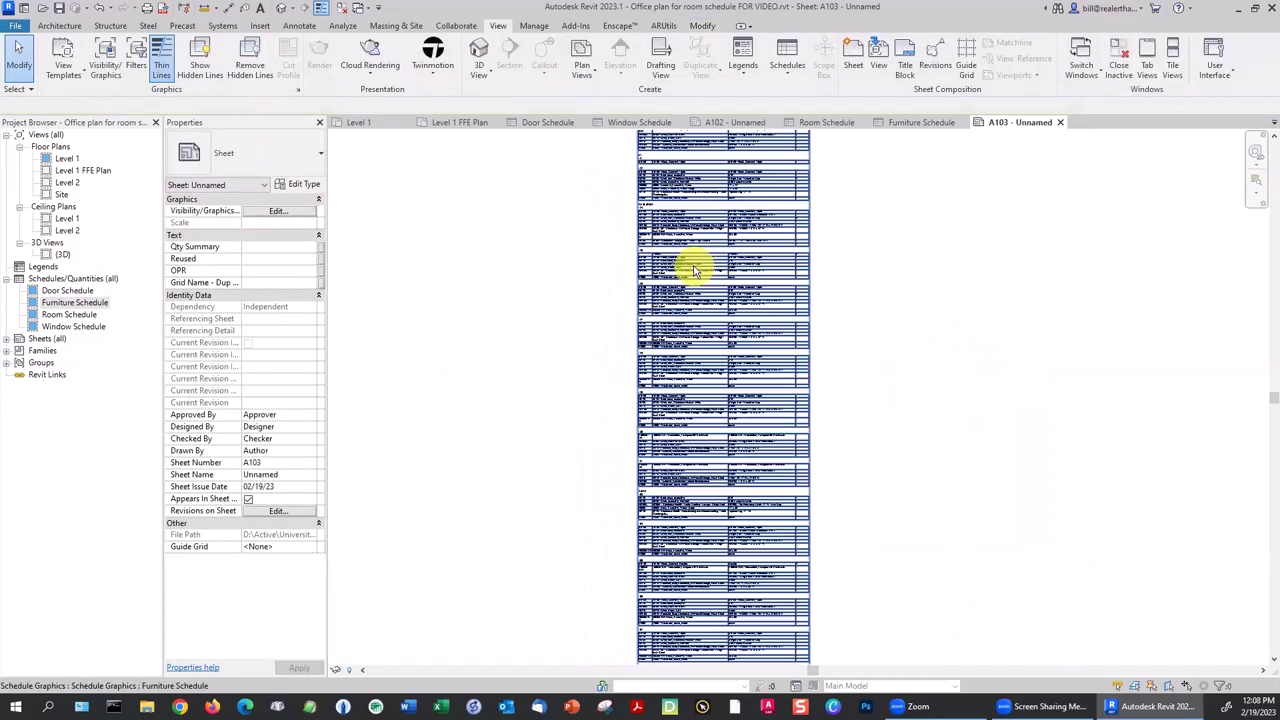
scroll(695, 270, "up", 6)
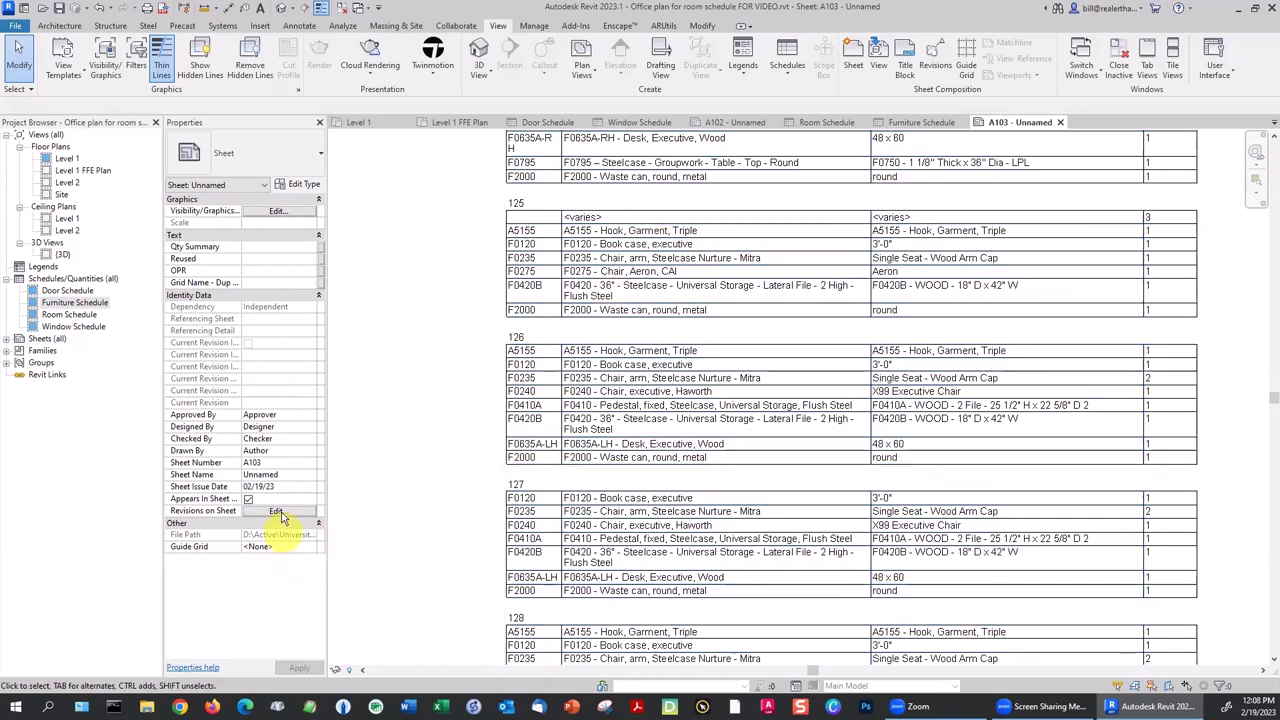
Set the Furniture Schedule header text to 1/8" Arial and body text to 3/32" Arial.
double_click(530, 312)
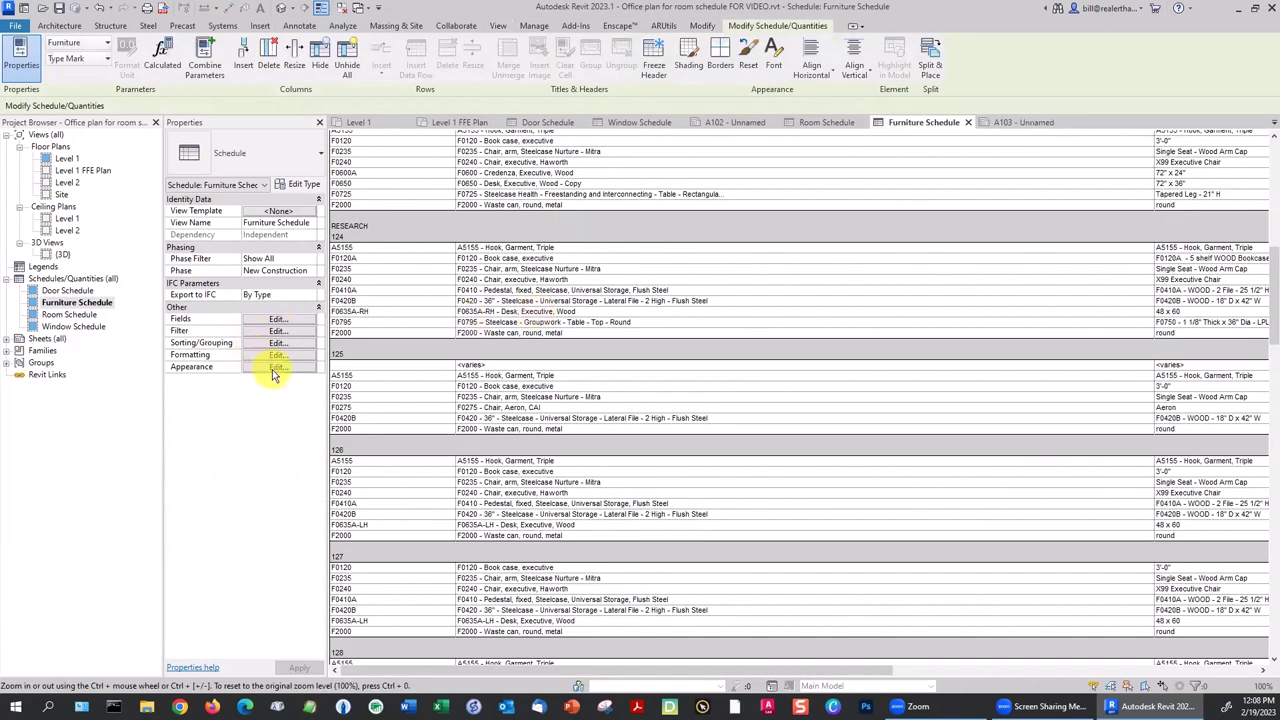
left_click(273, 370)
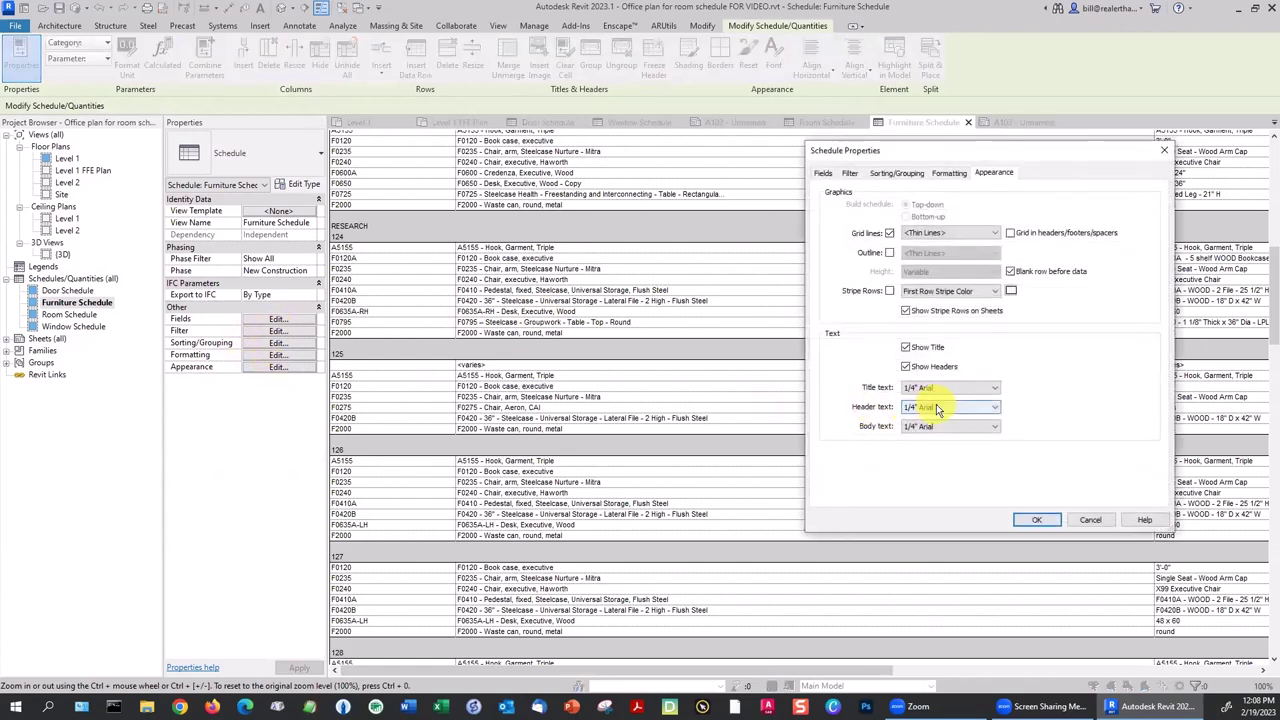
left_click(940, 408)
left_click(929, 420)
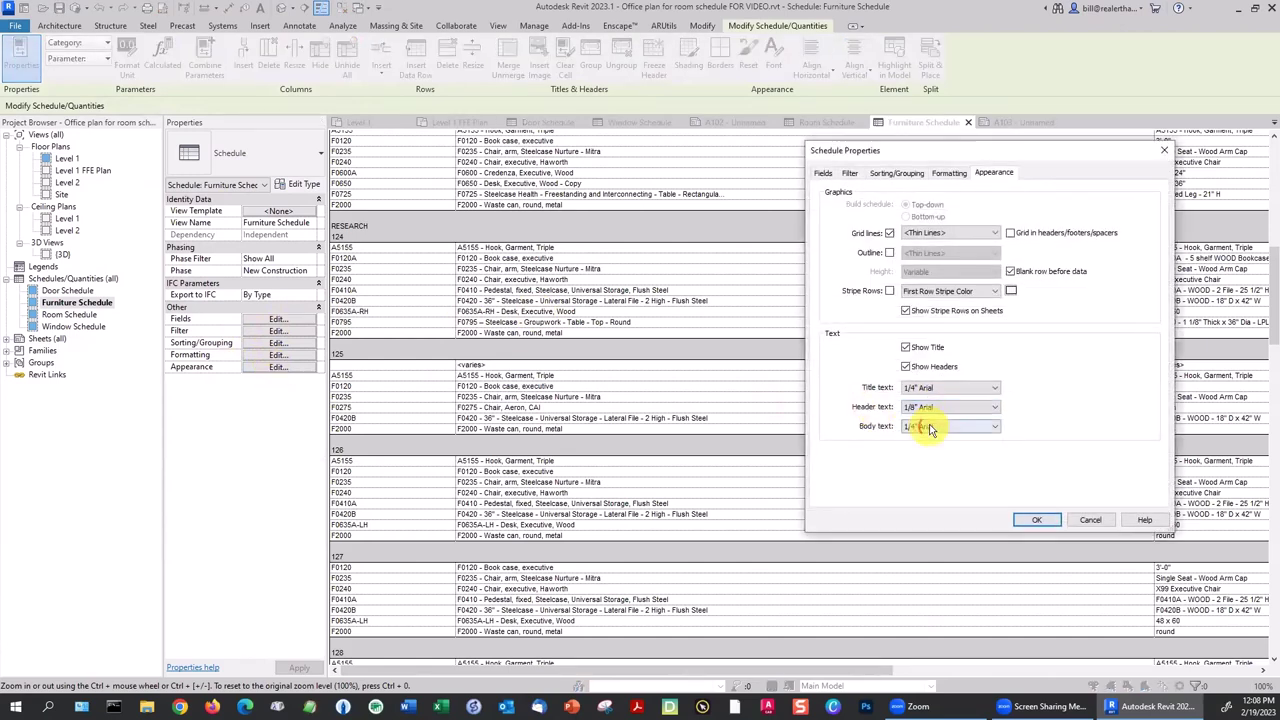
left_click(930, 428)
left_click(920, 458)
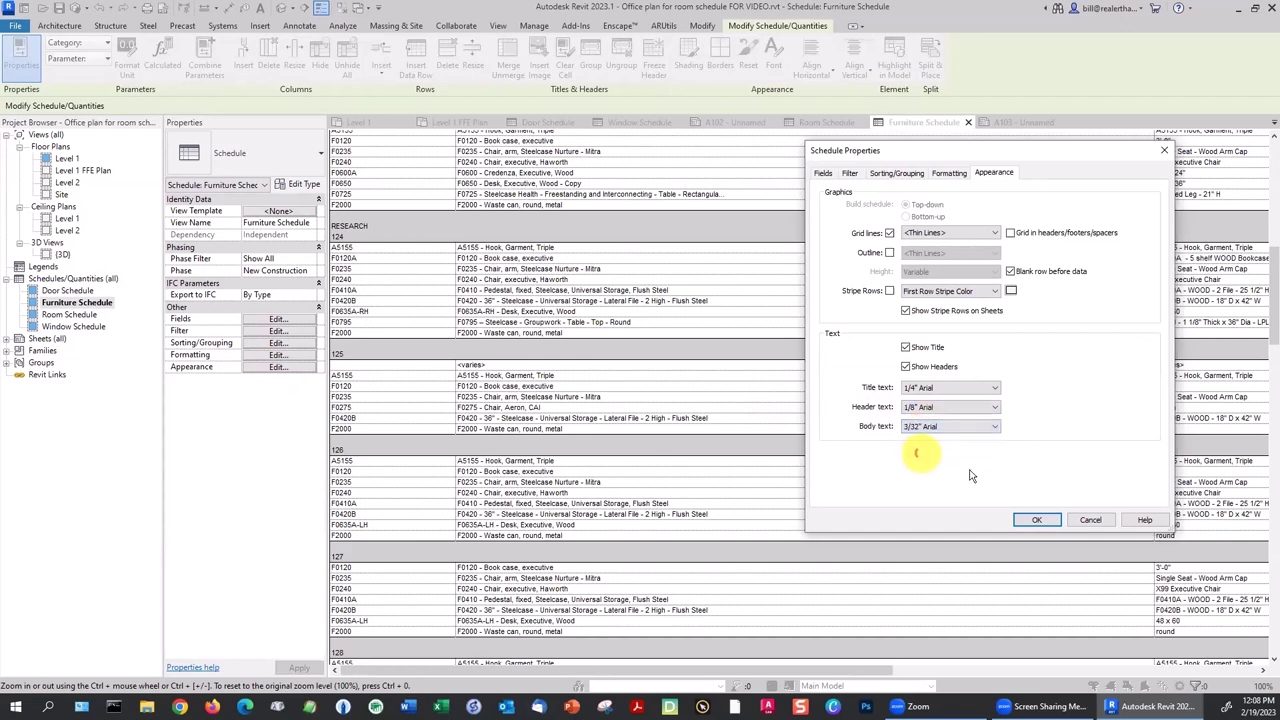
left_click(1034, 521)
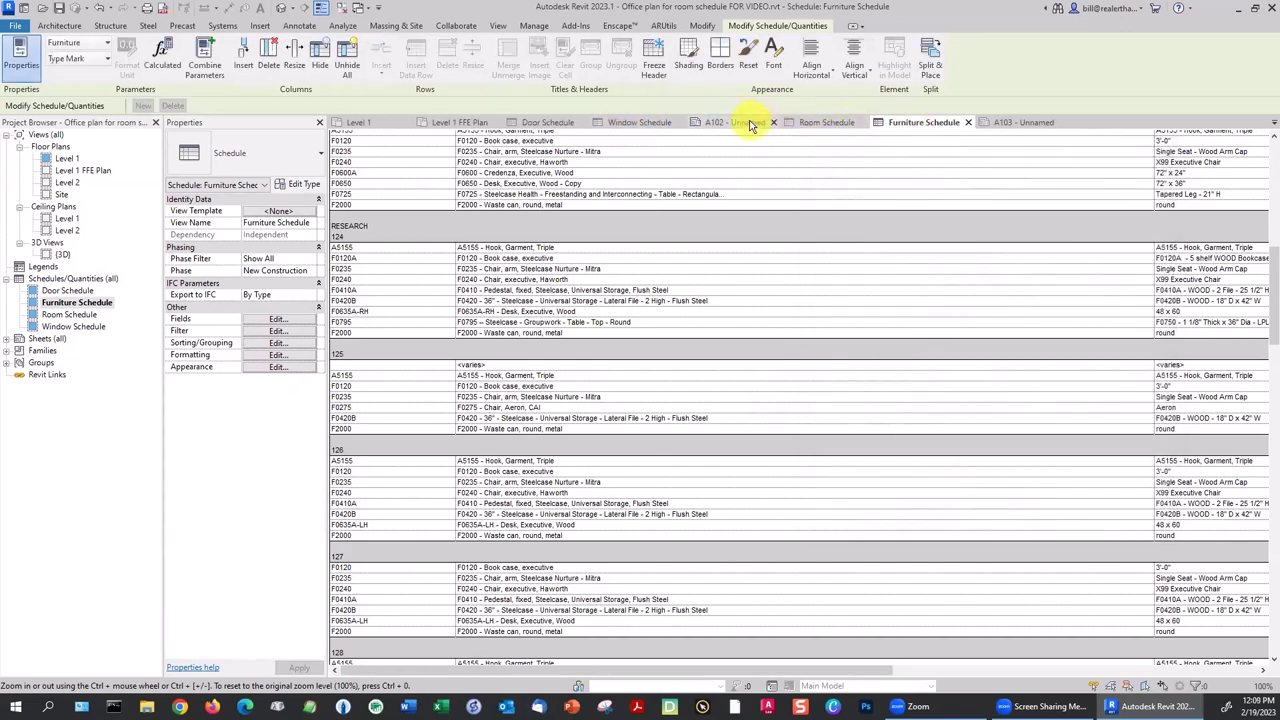
Return to sheet A103, close the Window Schedule view, and shift the schedule left.
left_click(1000, 123)
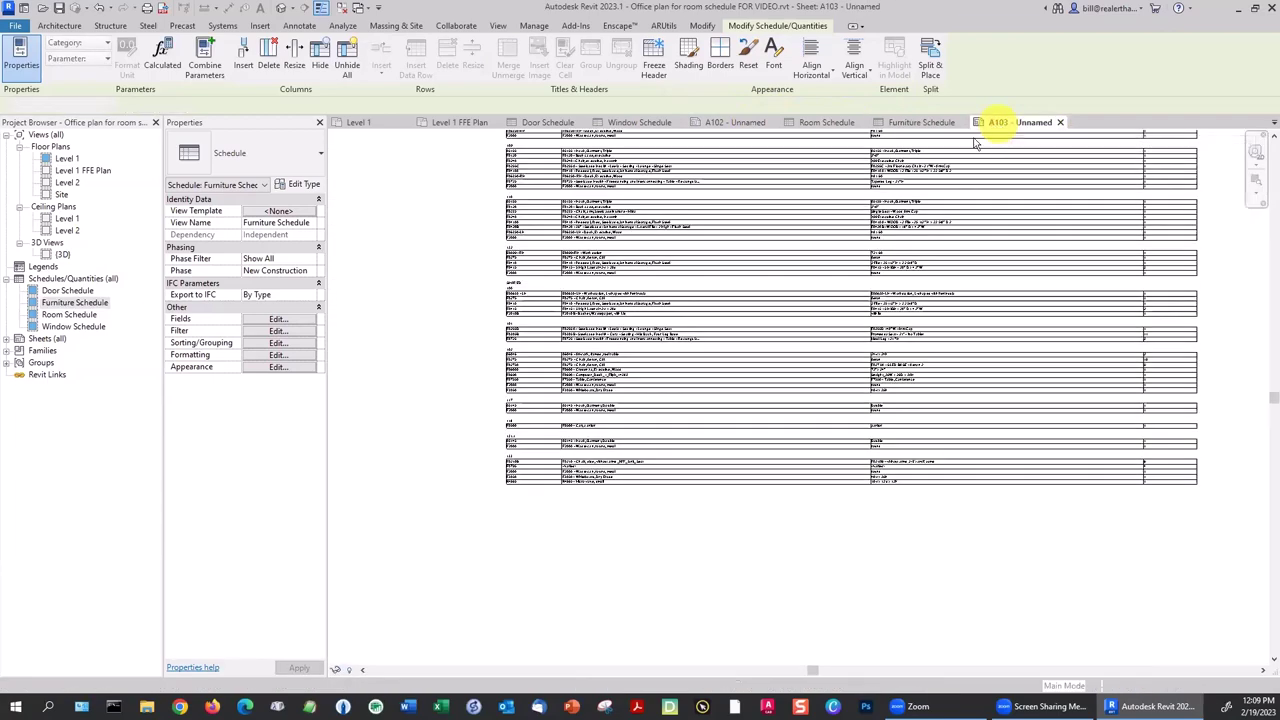
scroll(734, 467, "down", 2)
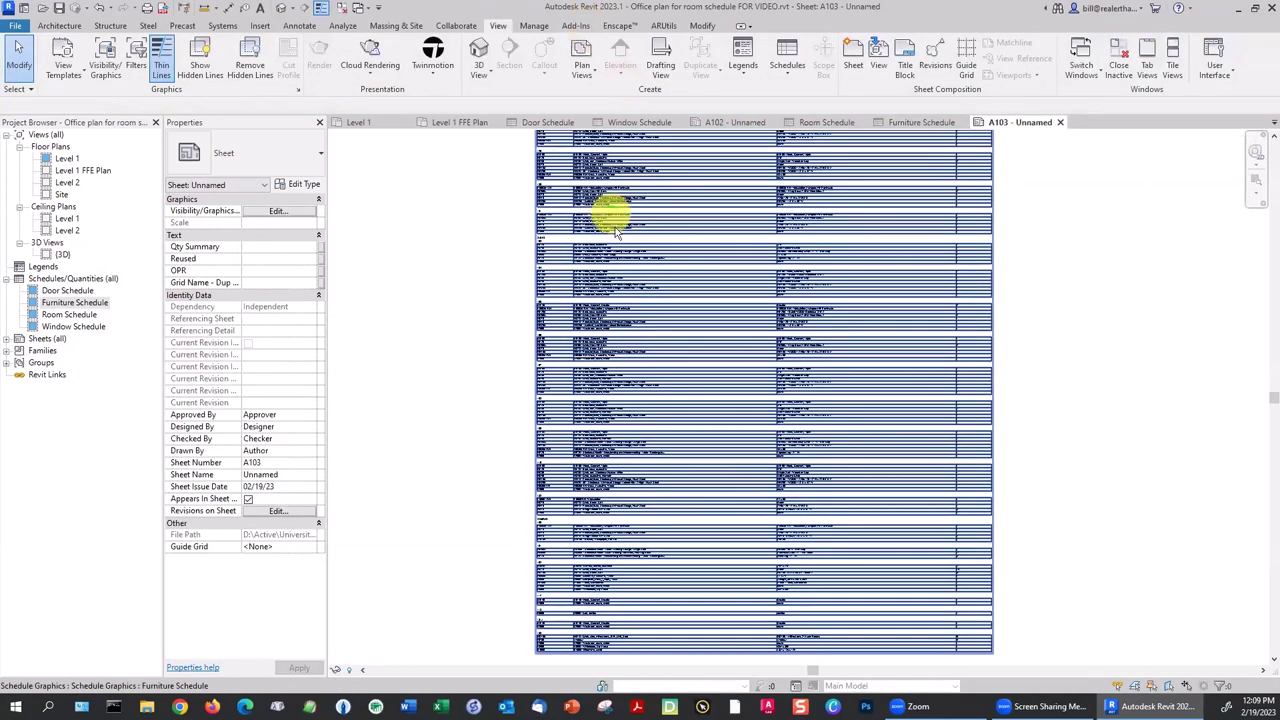
middle_click(615, 122)
scroll(625, 290, "down", 2)
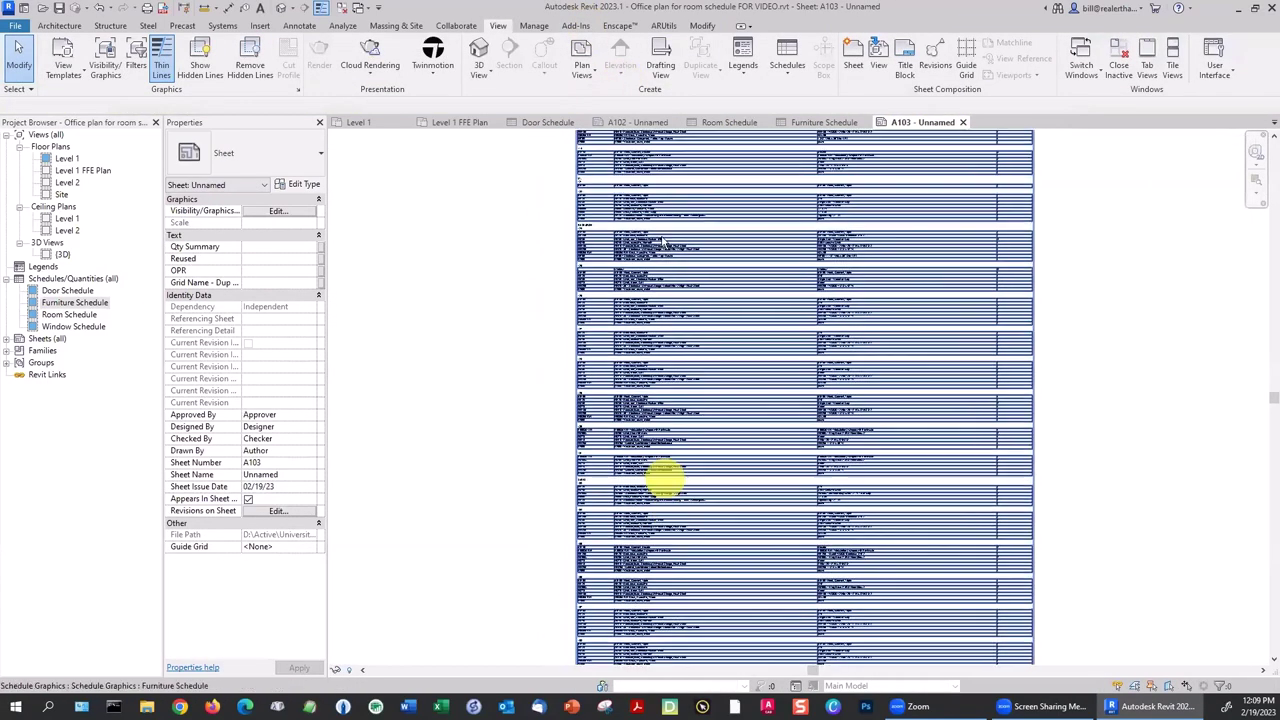
middle_click_drag(657, 294, 666, 374)
scroll(607, 350, "up", 3)
scroll(607, 350, "up", 2)
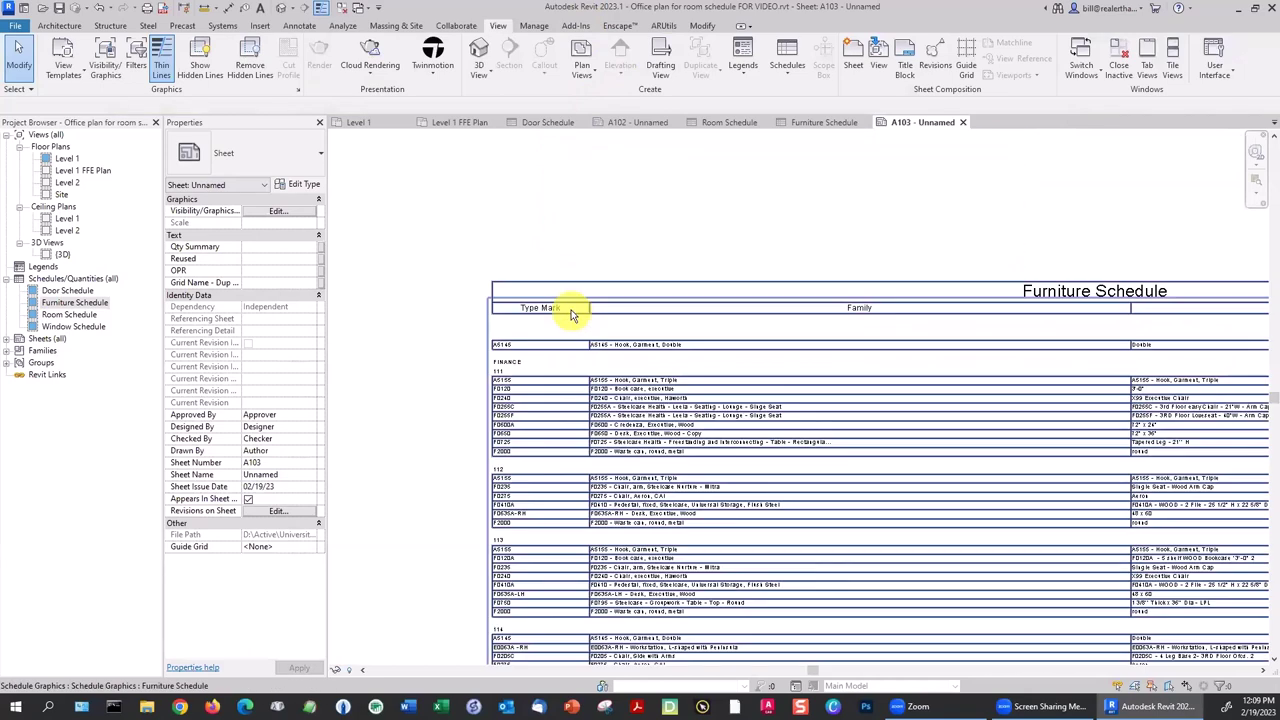
left_click_drag(578, 307, 487, 299)
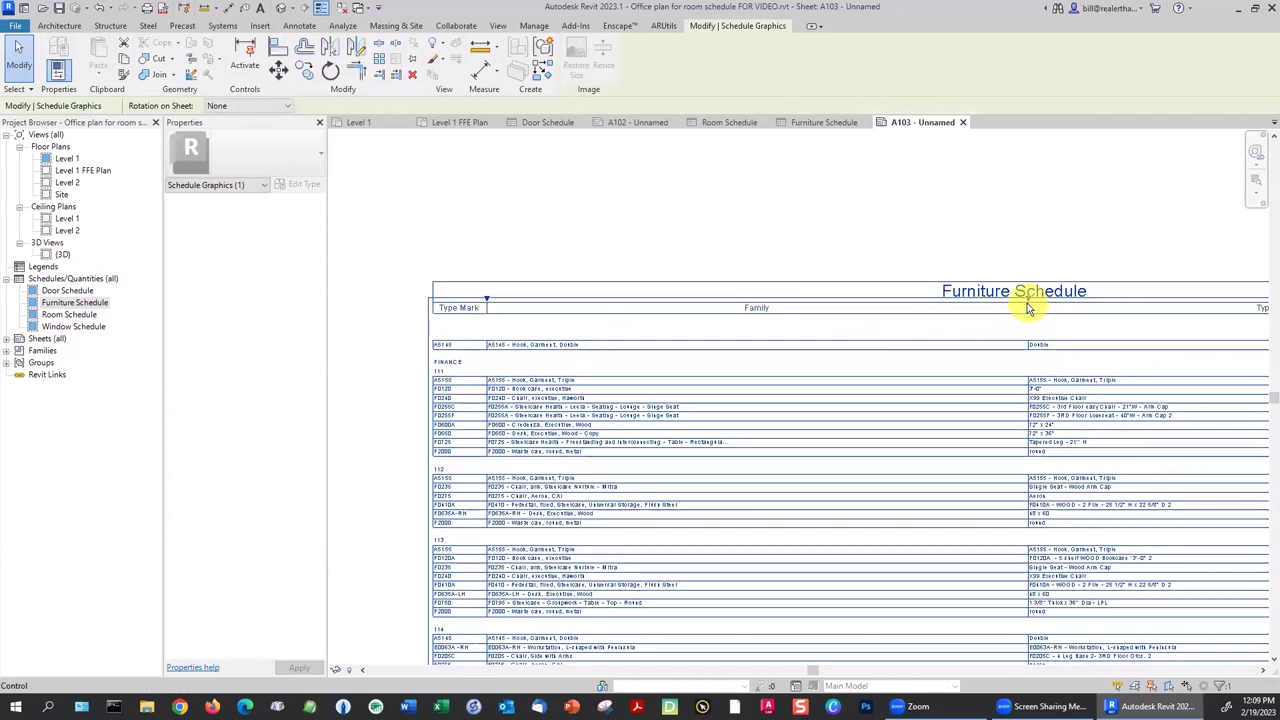
Narrow the Family, Type and Count columns into a compact table.
left_click_drag(1027, 302, 731, 330)
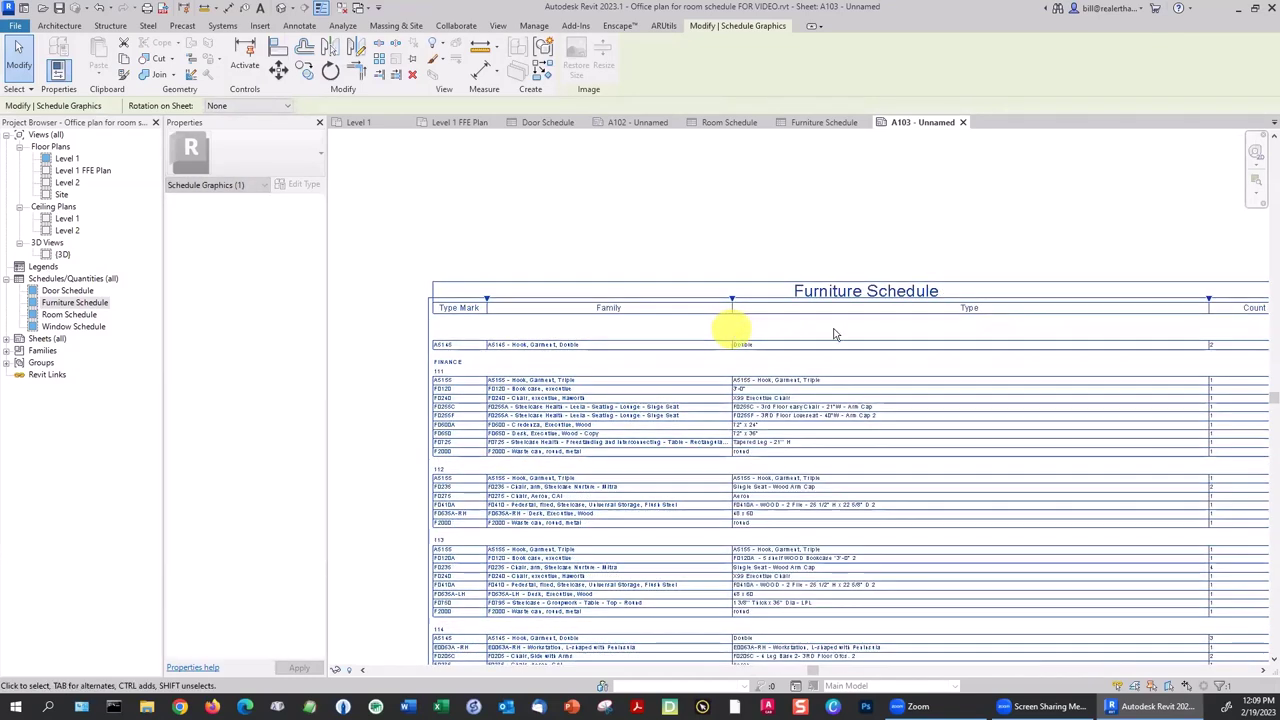
left_click_drag(1210, 305, 885, 323)
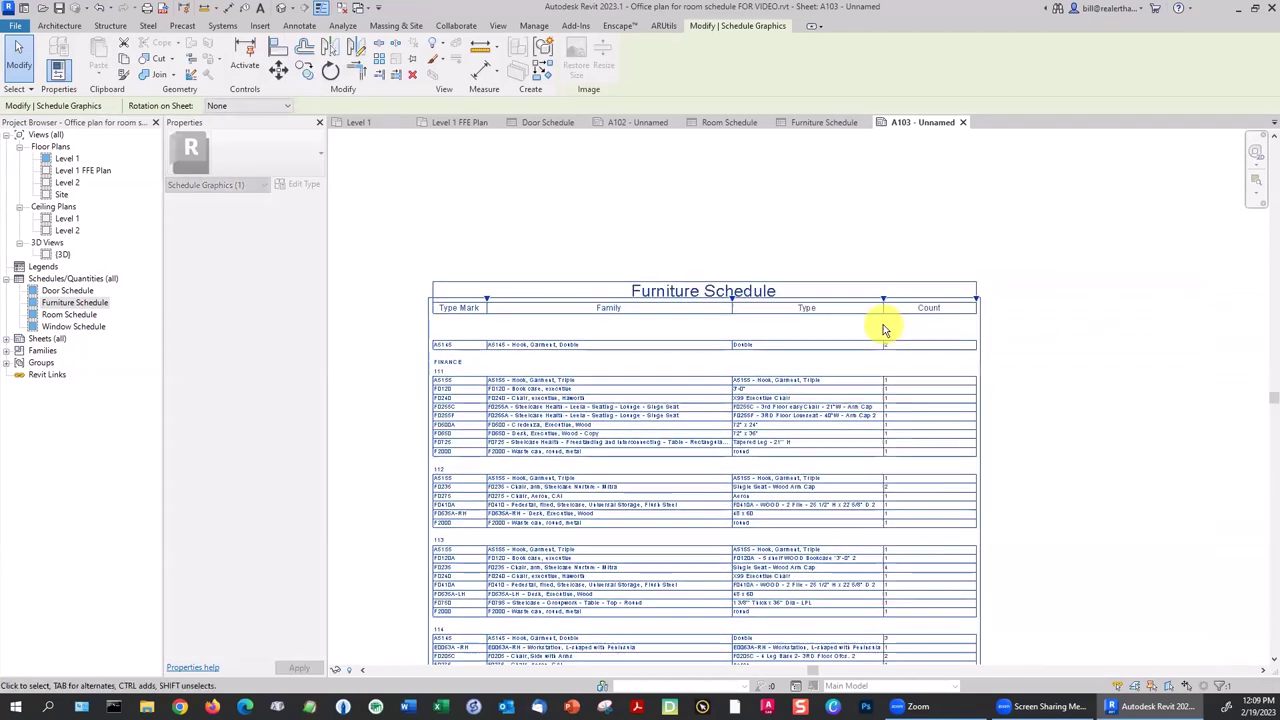
left_click_drag(980, 303, 908, 300)
left_click(1011, 329)
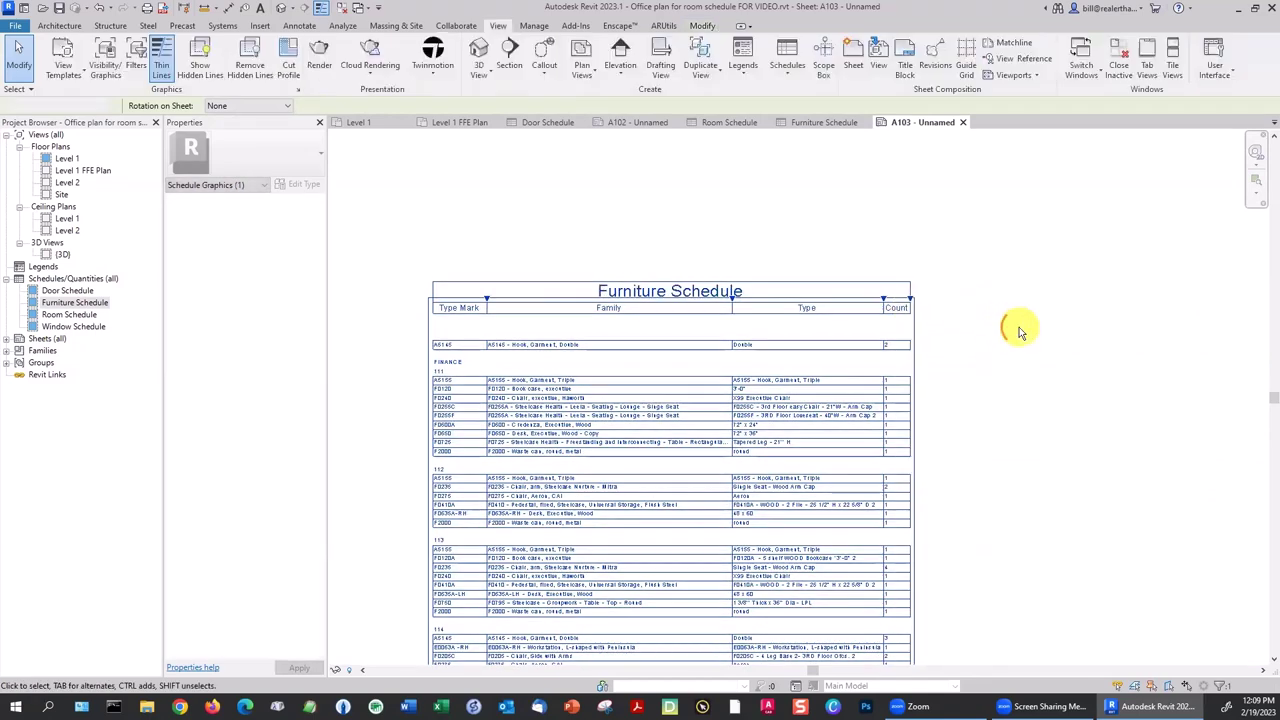
Move the Furniture Schedule beside the title block on sheet A103.
scroll(770, 425, "down", 1)
scroll(770, 425, "down", 1)
middle_click_drag(770, 425, 786, 326)
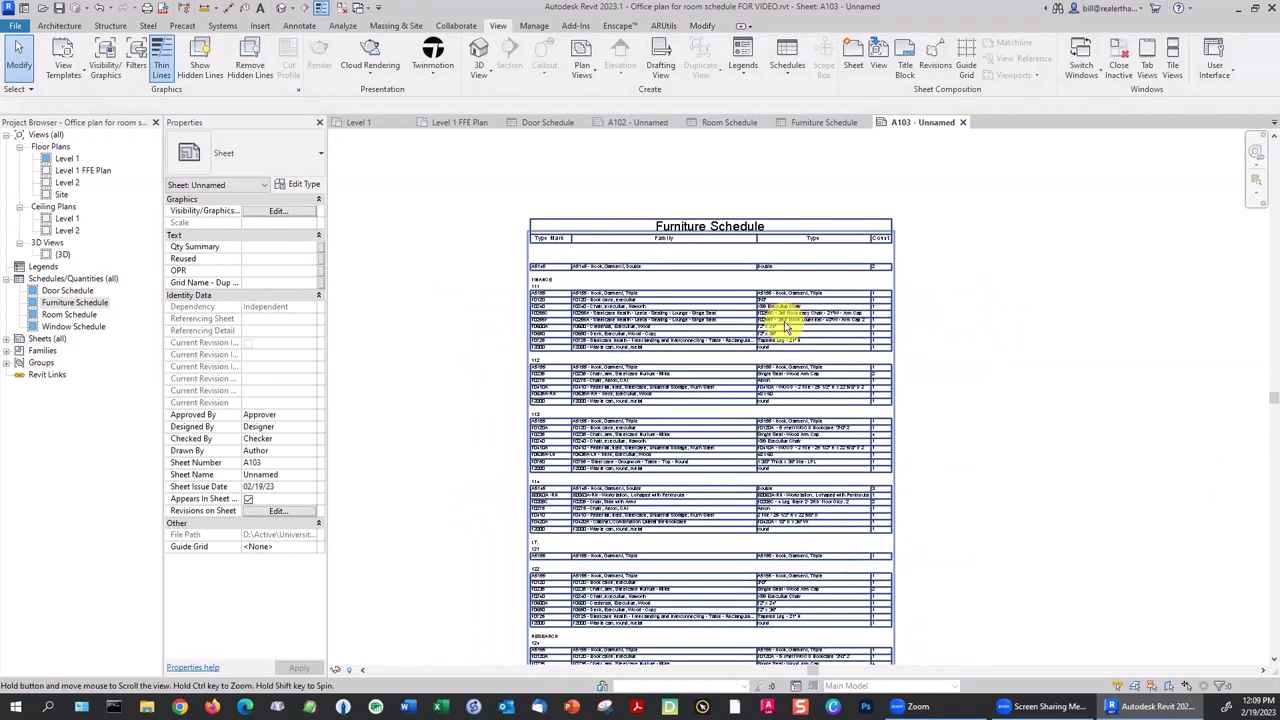
scroll(784, 327, "down", 6)
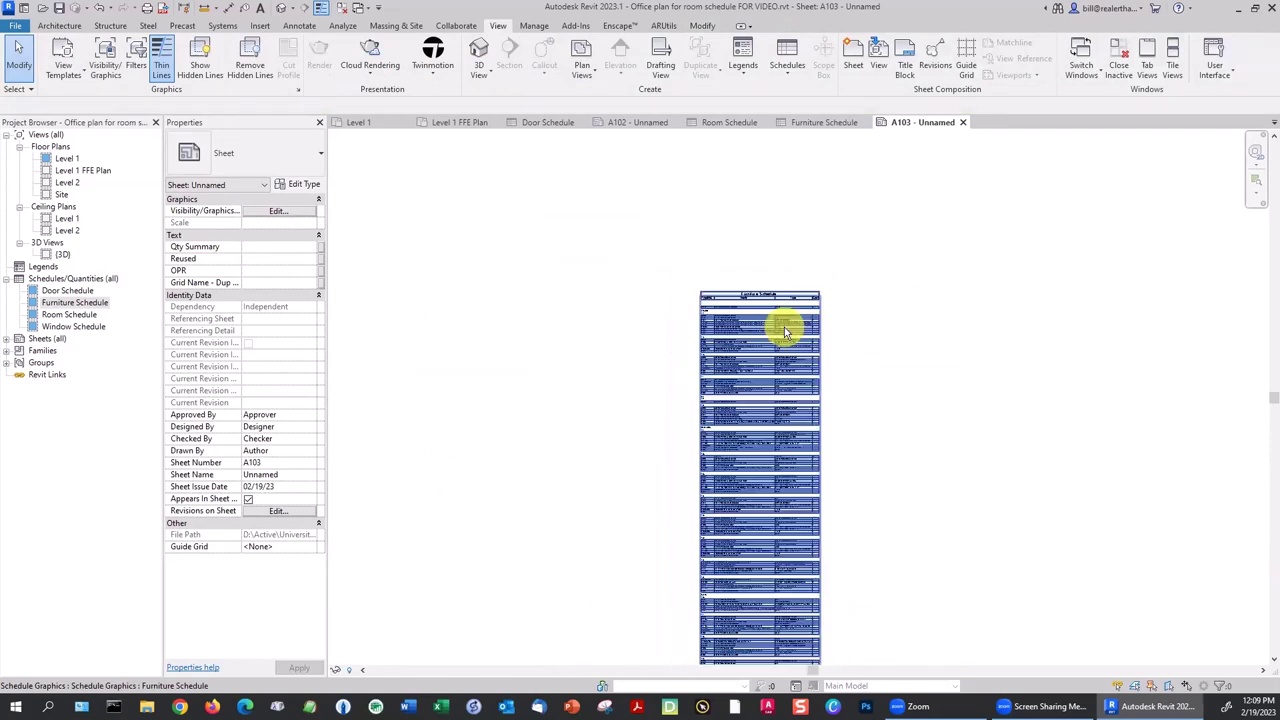
middle_click_drag(840, 383, 766, 251)
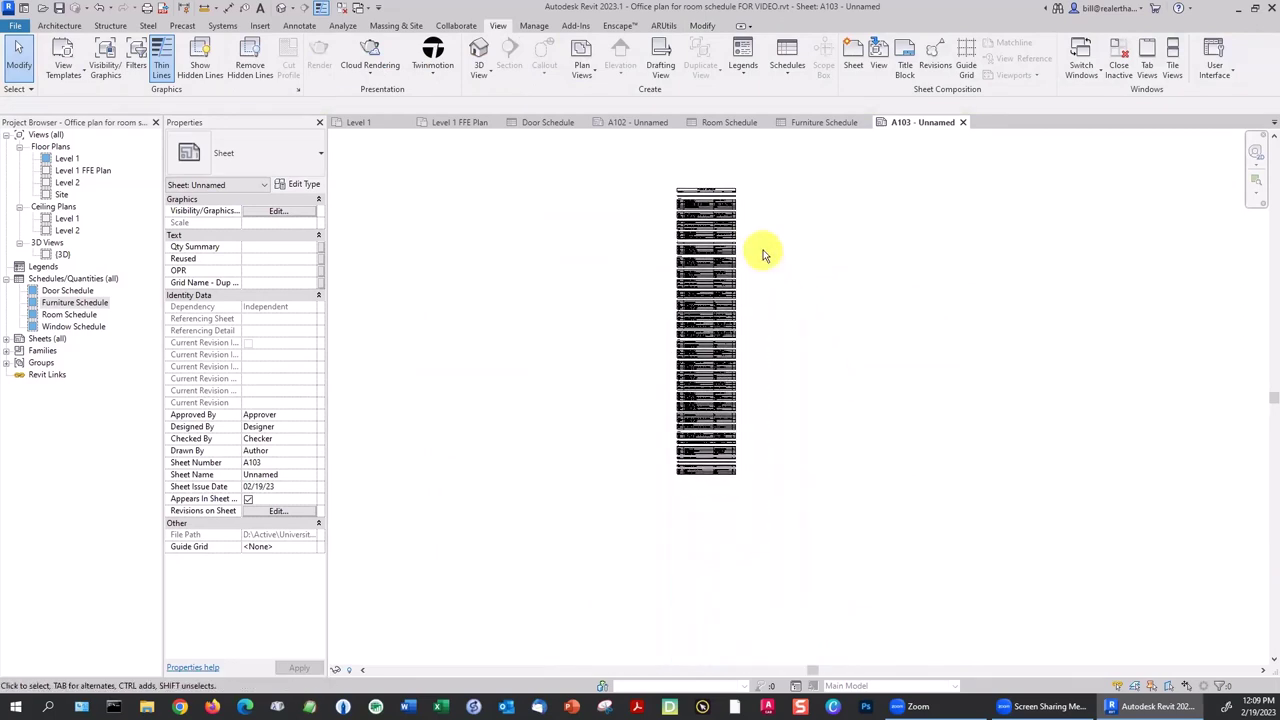
scroll(764, 255, "down", 4)
scroll(763, 255, "down", 1)
left_click(756, 264)
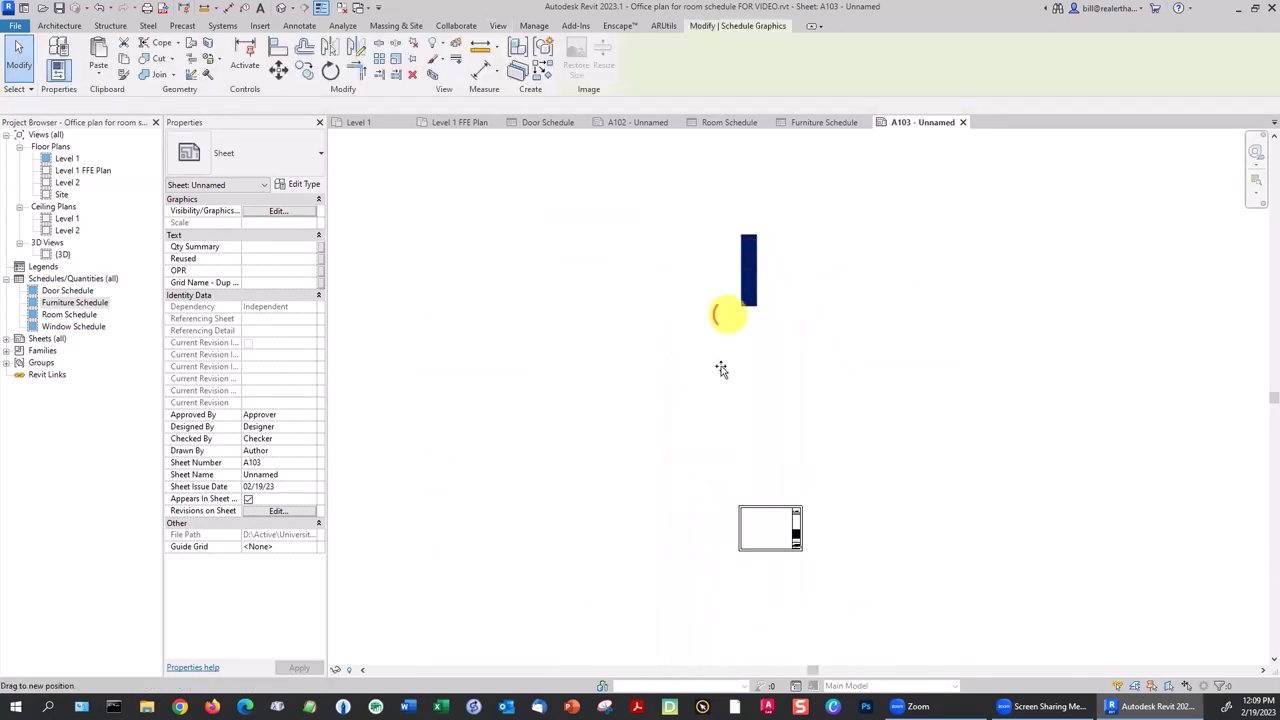
left_click_drag(718, 553, 718, 548)
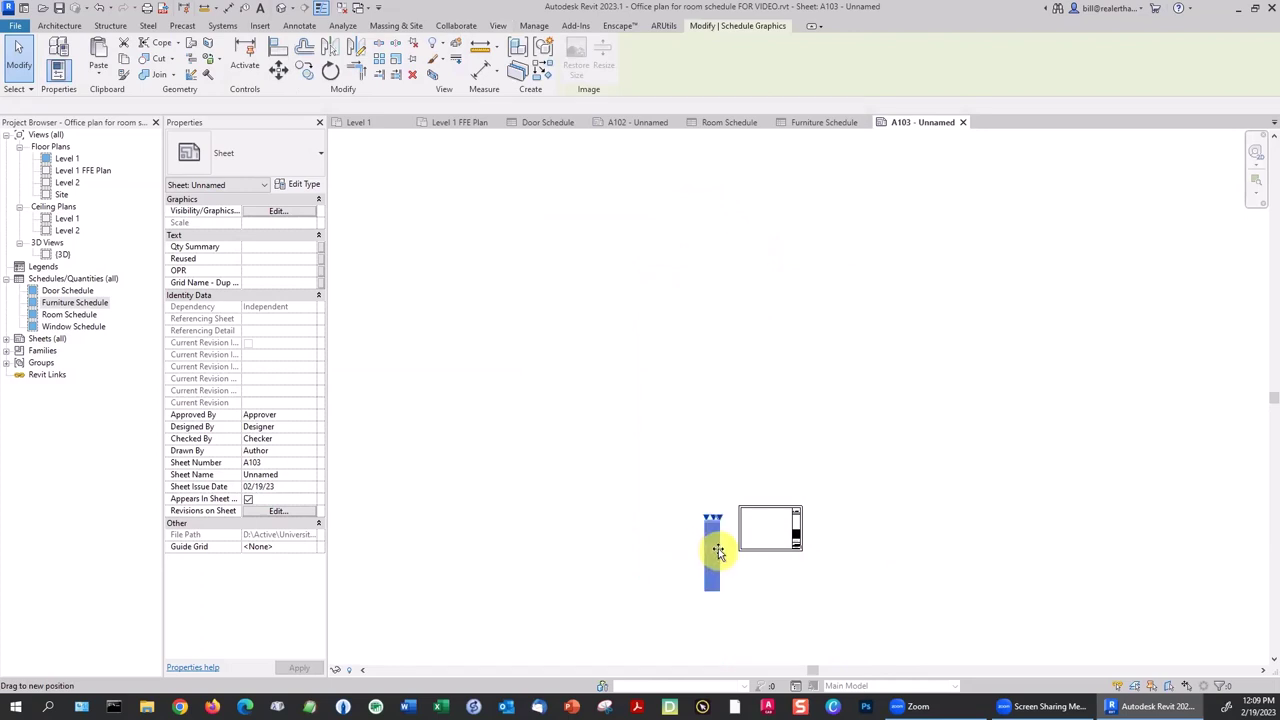
scroll(730, 530, "up", 3)
middle_click_drag(734, 420, 730, 408)
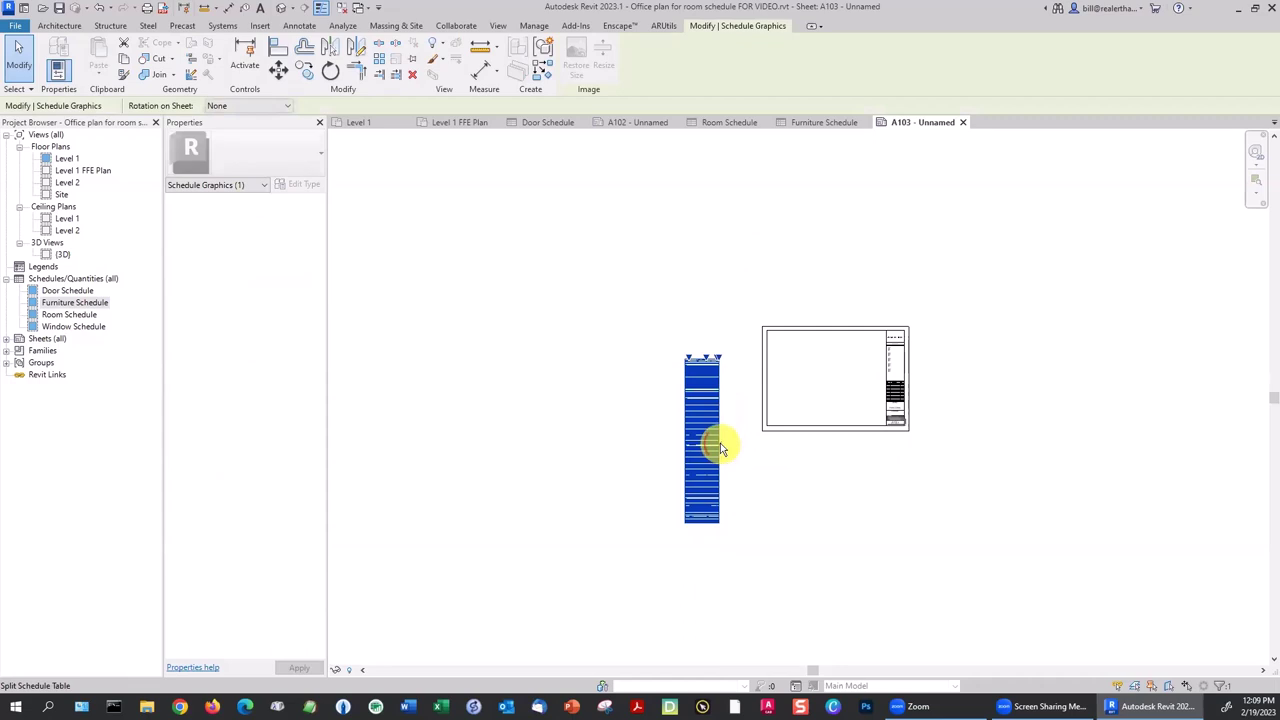
Split the schedule into two columns and move the left column into the title block.
left_click(720, 444)
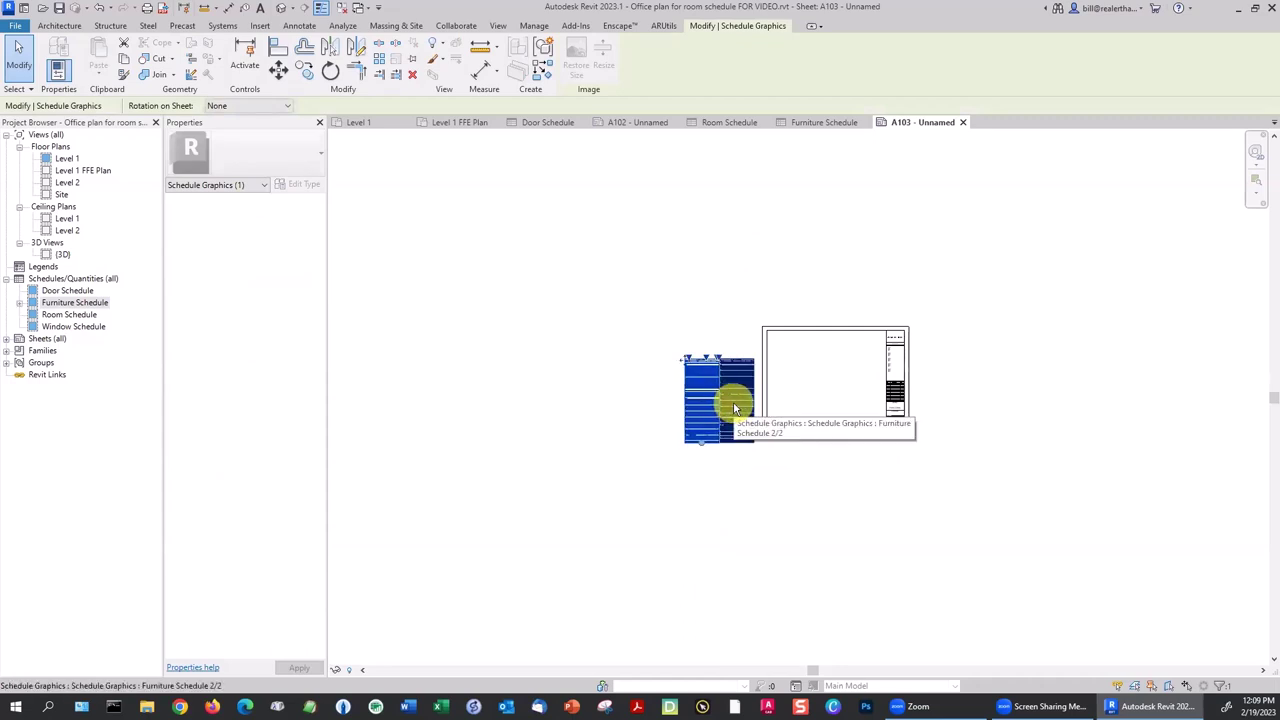
left_click(734, 402, "ctrl")
double_click(800, 374)
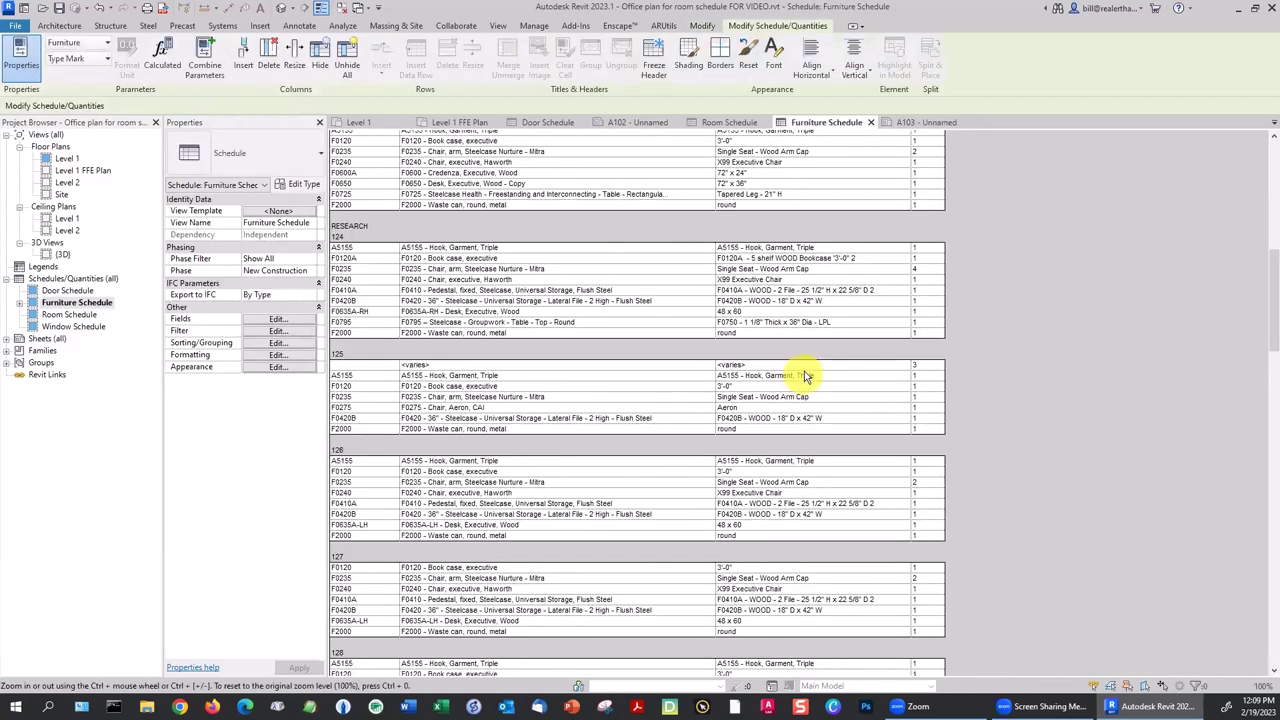
left_click(914, 122)
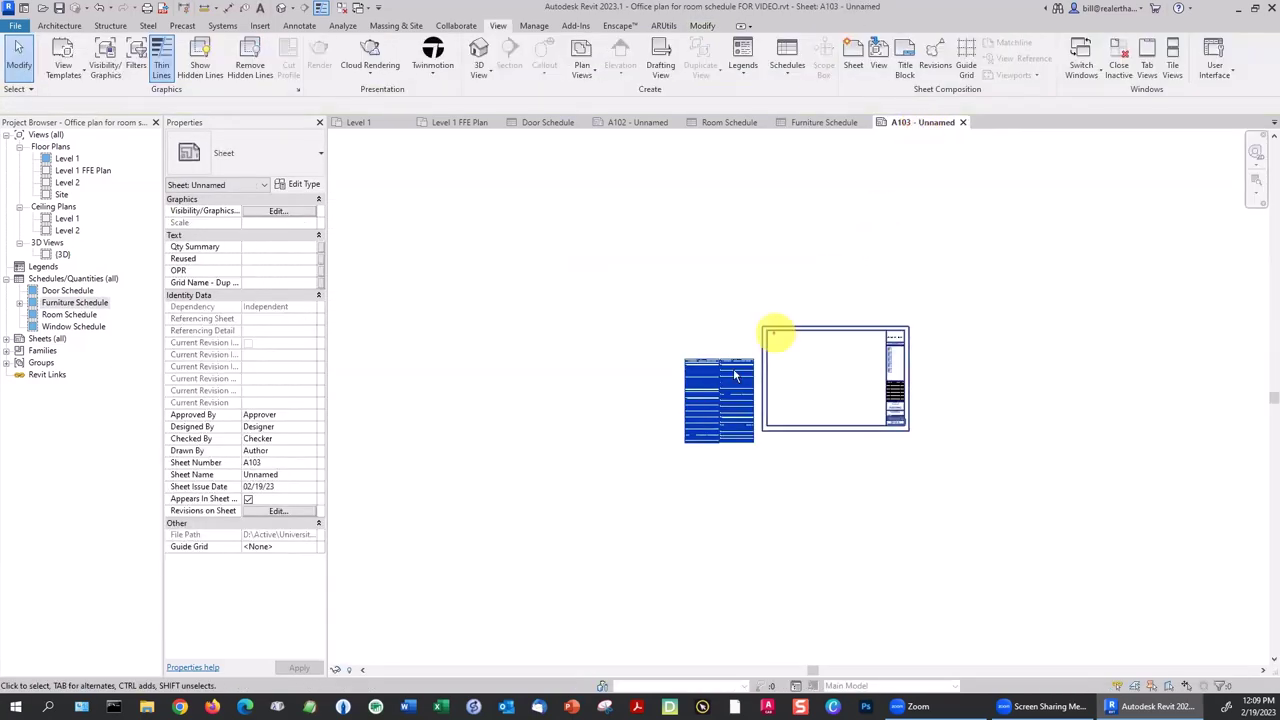
left_click(710, 381)
left_click_drag(710, 381, 826, 372)
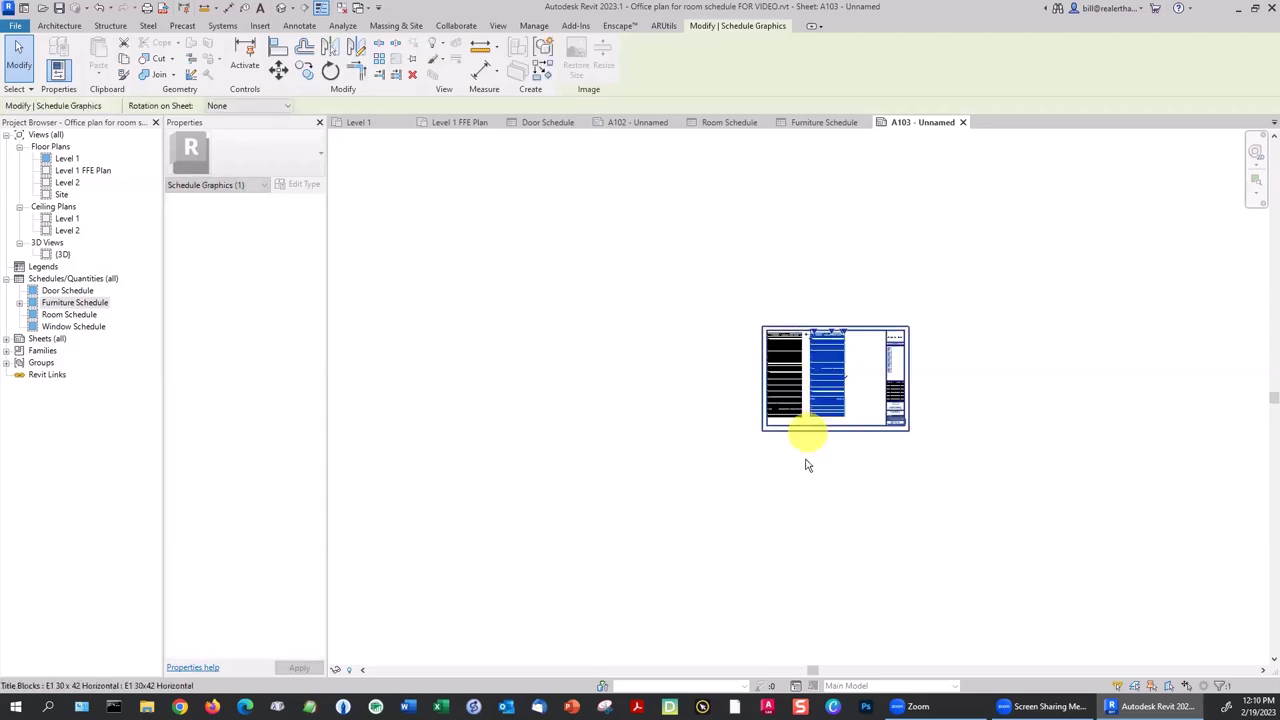
Nudge the right Furniture Schedule column toward the left one on A103, then open the Furniture Schedule view.
key("Escape")
scroll(806, 392, "up", 2)
scroll(806, 392, "up", 5)
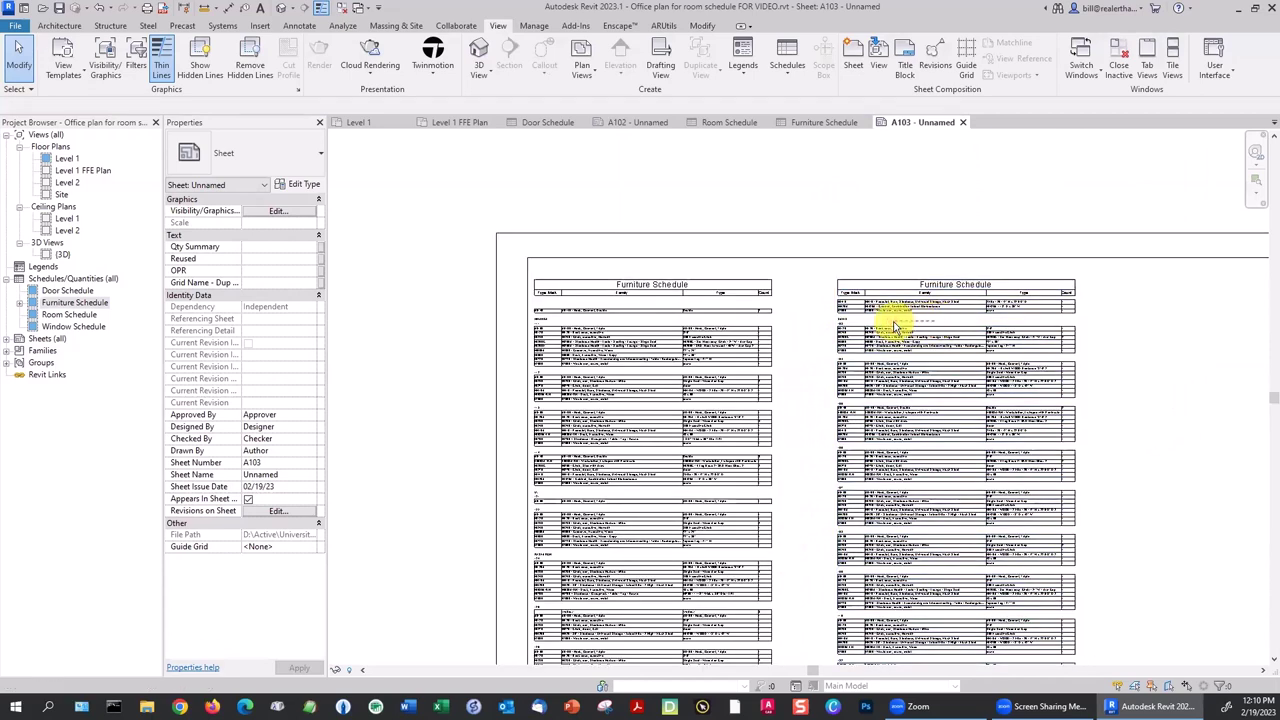
left_click(886, 316)
left_click_drag(854, 307, 851, 314)
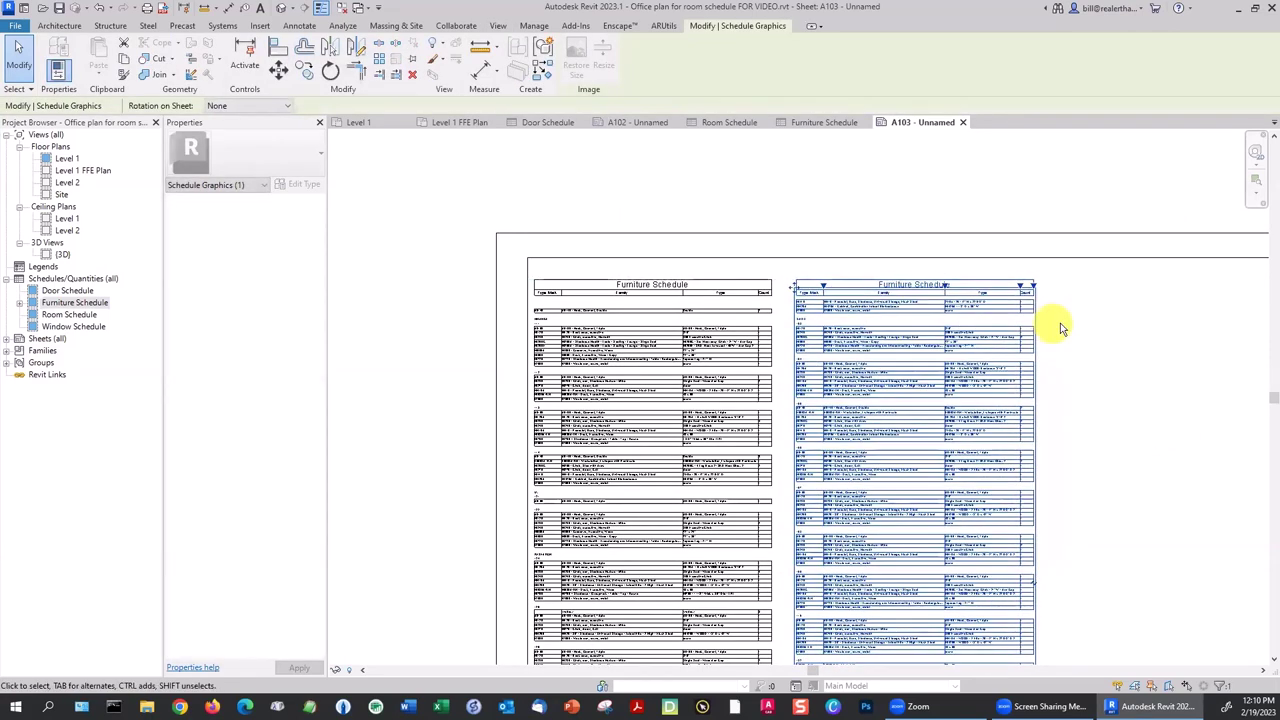
left_click(1057, 323)
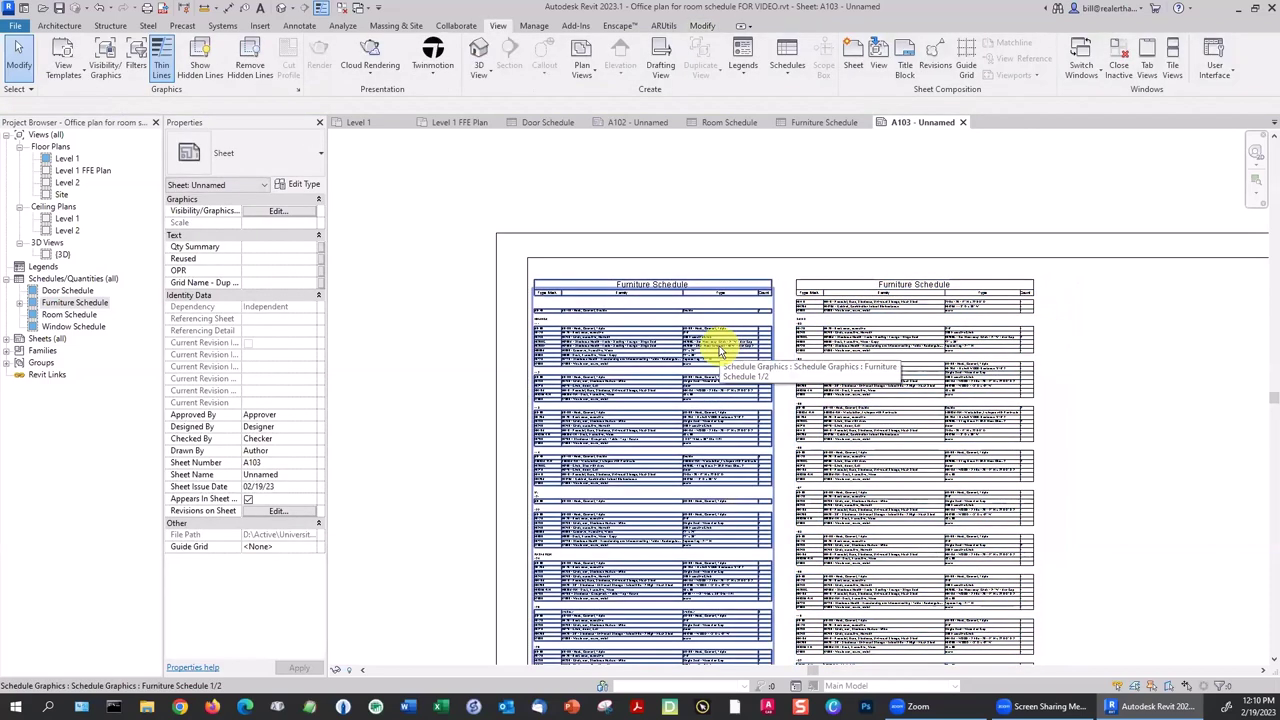
scroll(727, 345, "up", 2)
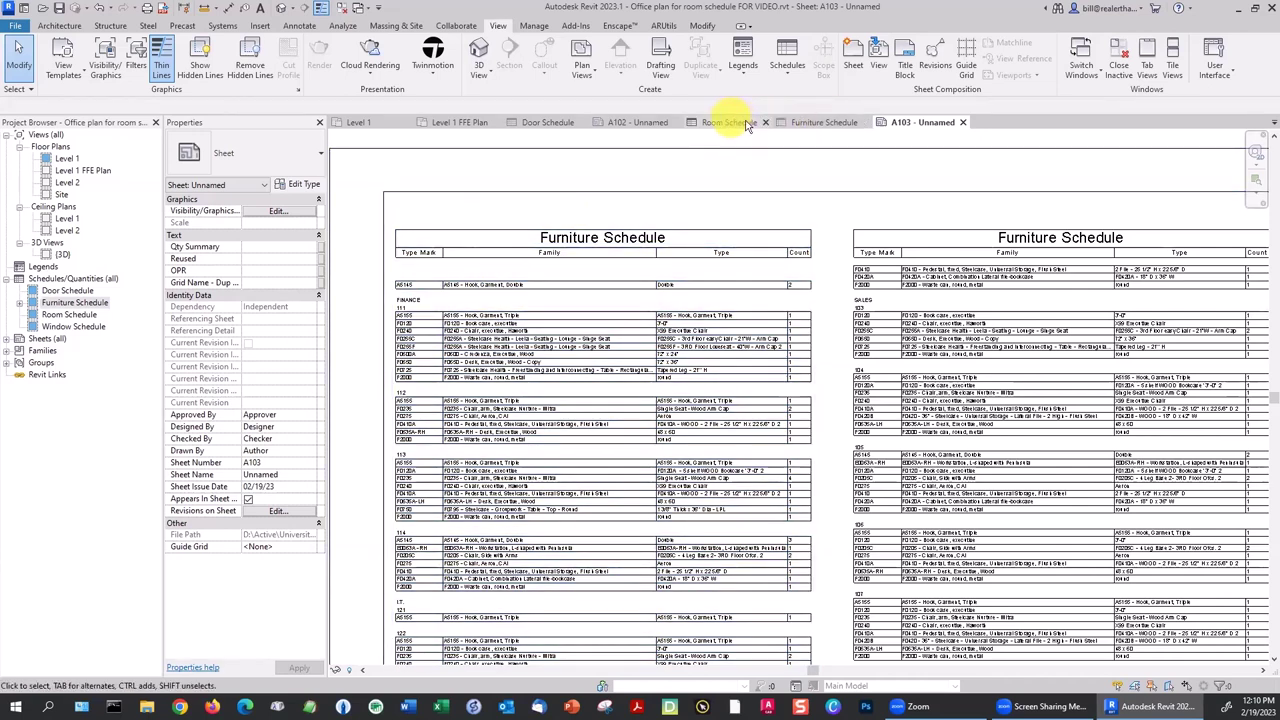
left_click(800, 123)
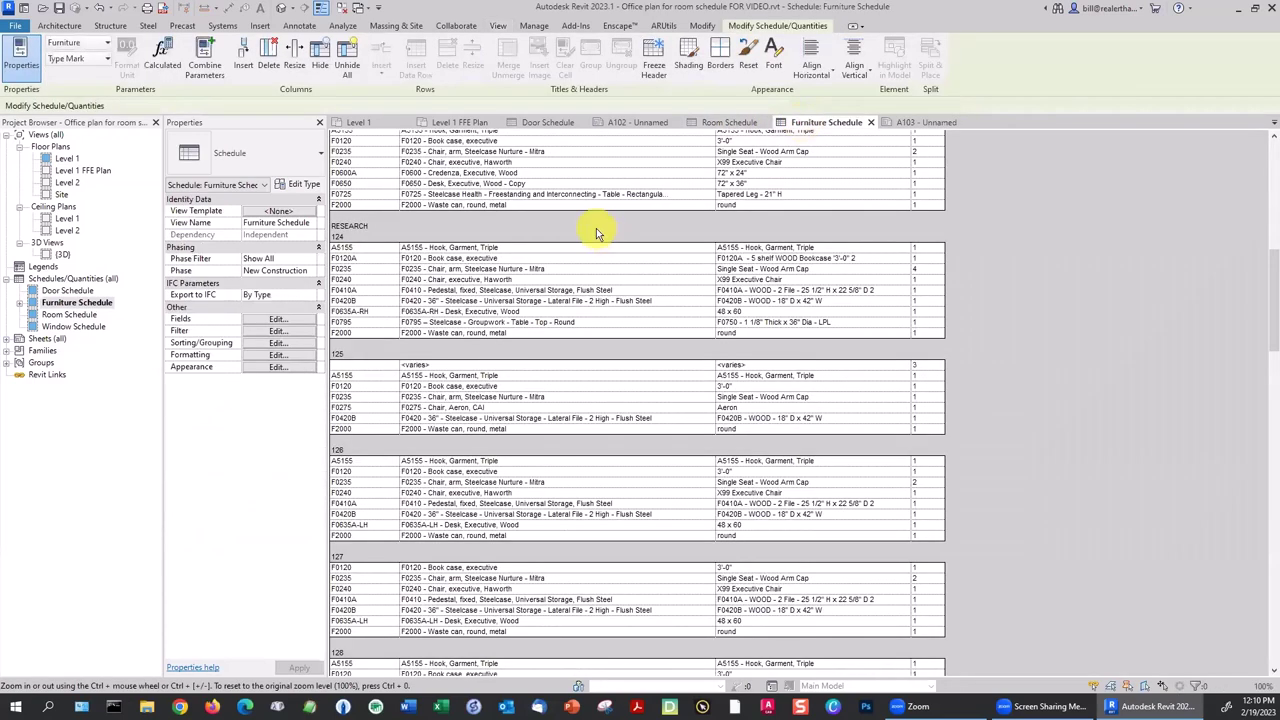
Delete the roomless A5145 Double row, confirming removal of its 2 instances.
scroll(596, 233, "up", 10)
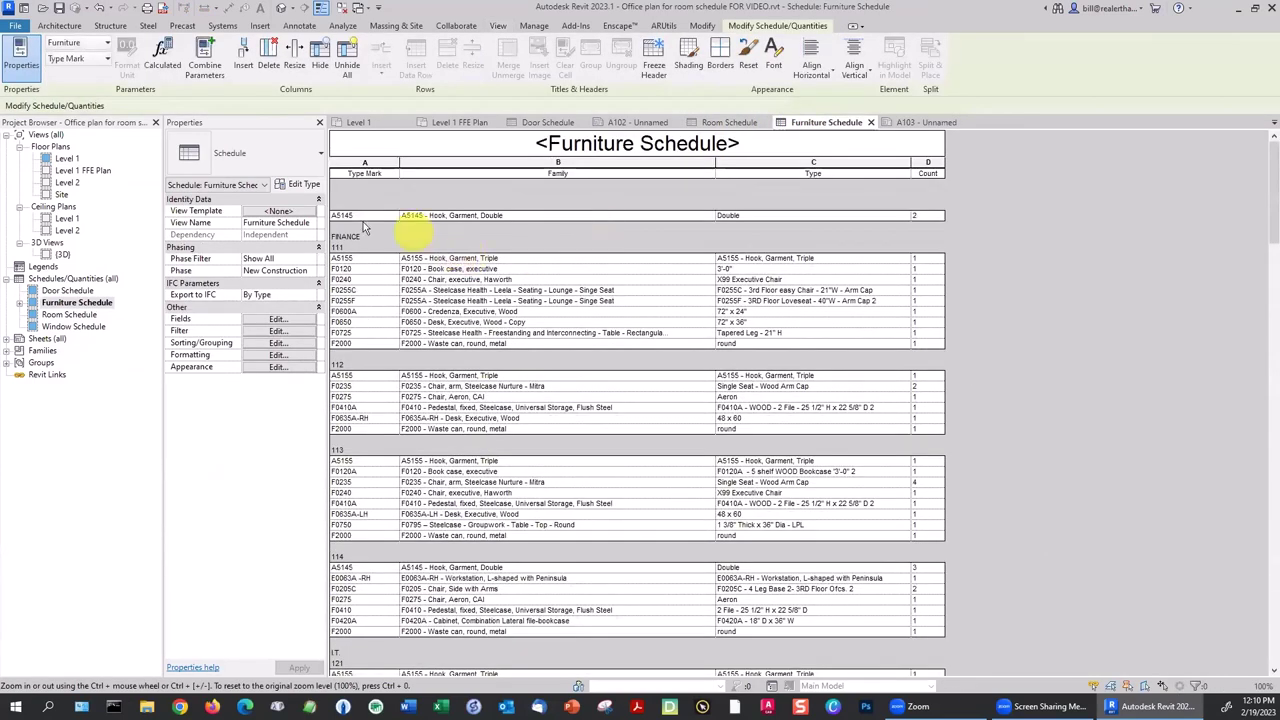
left_click_drag(357, 215, 818, 224)
right_click(818, 219)
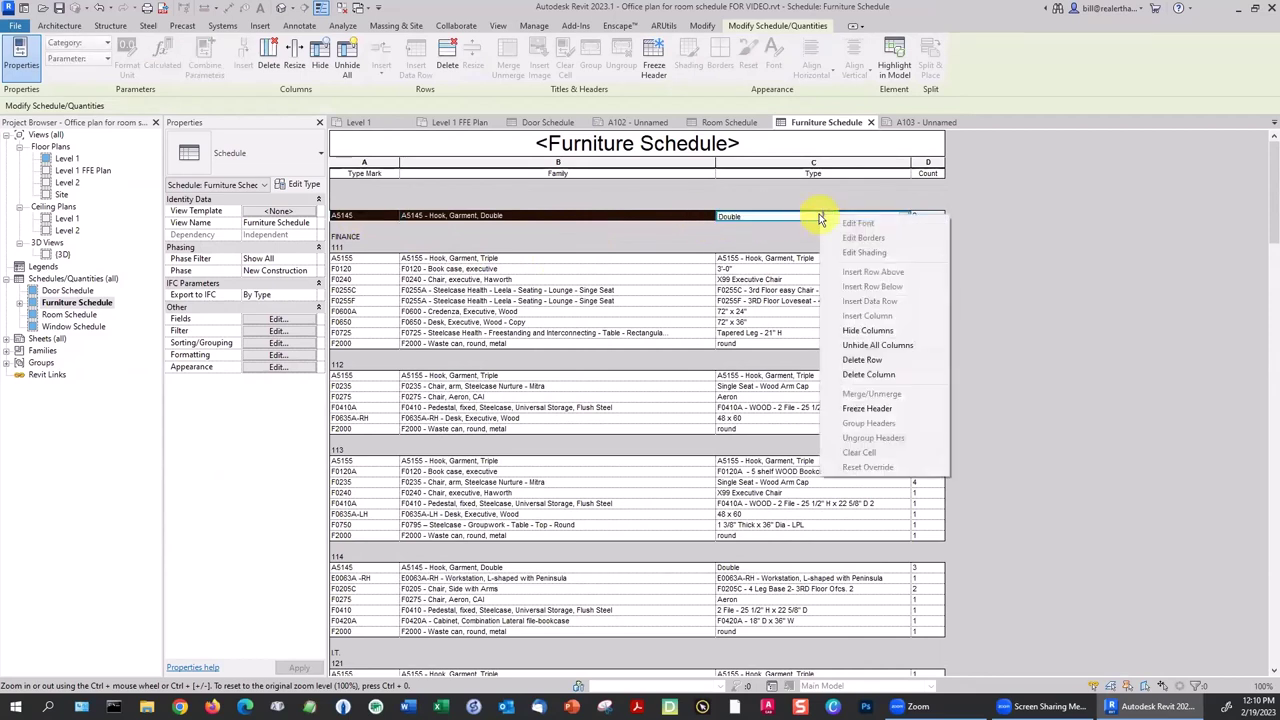
left_click(862, 362)
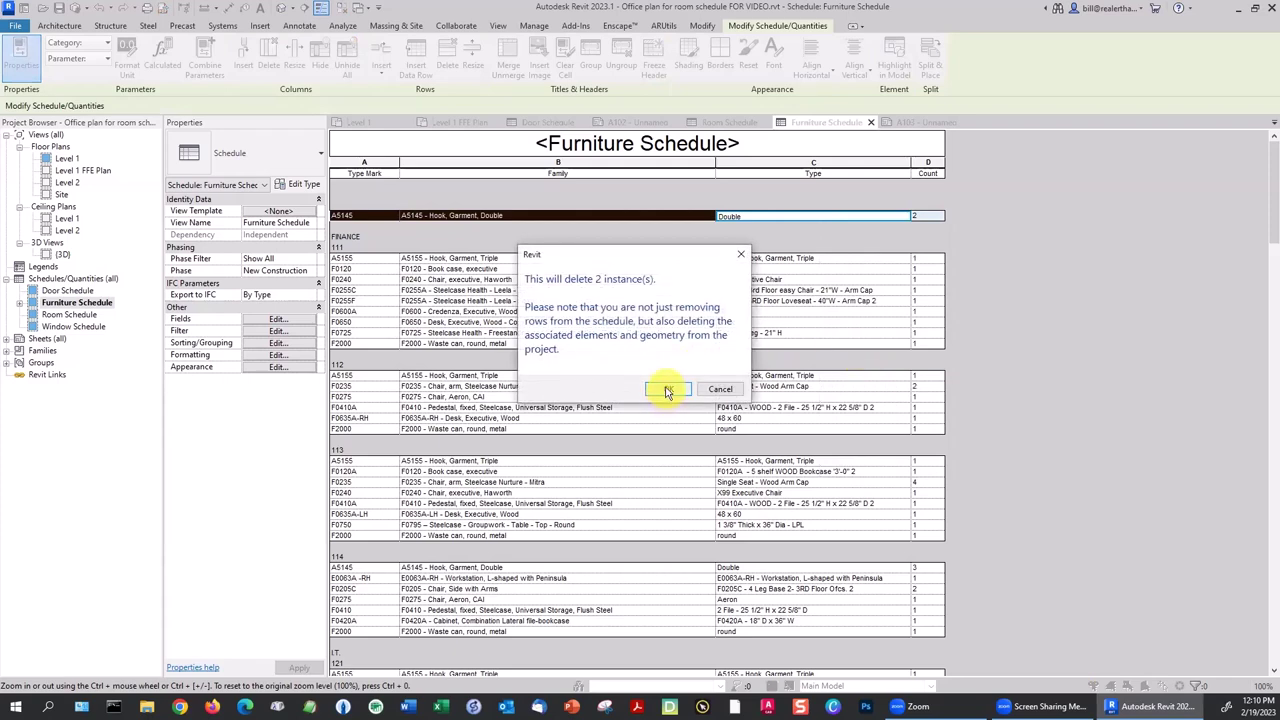
left_click(668, 391)
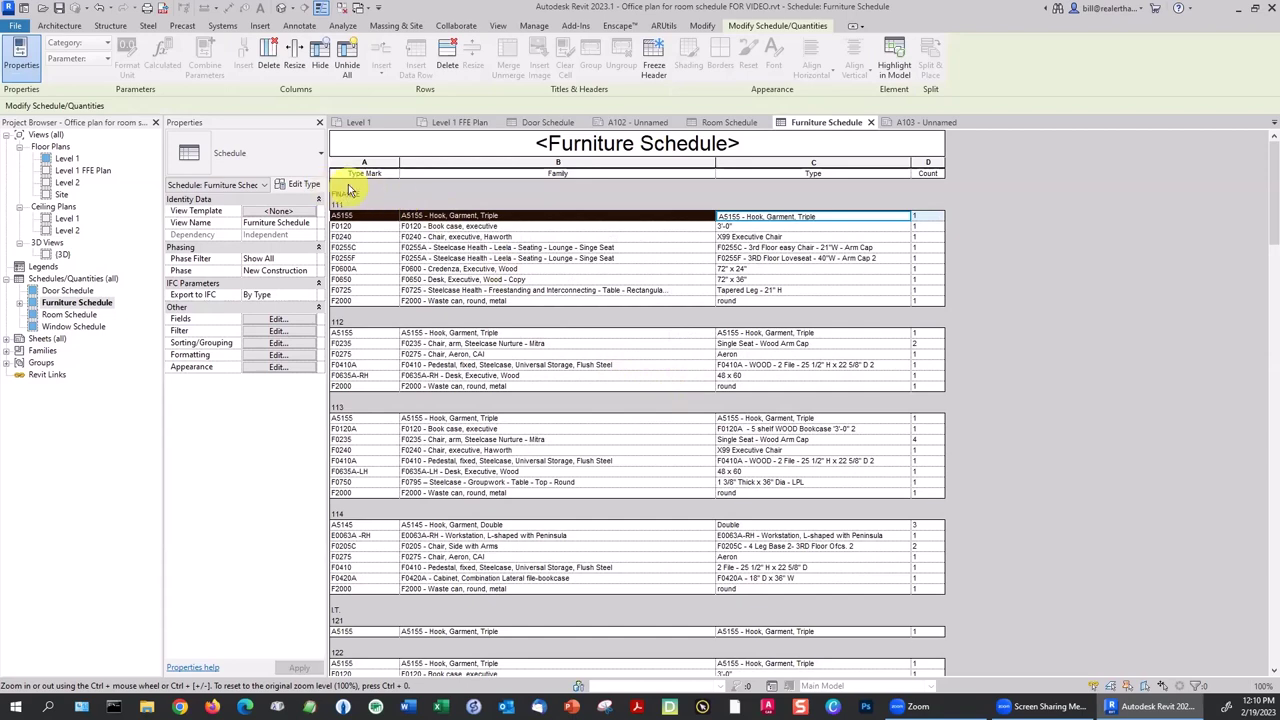
left_click(277, 343)
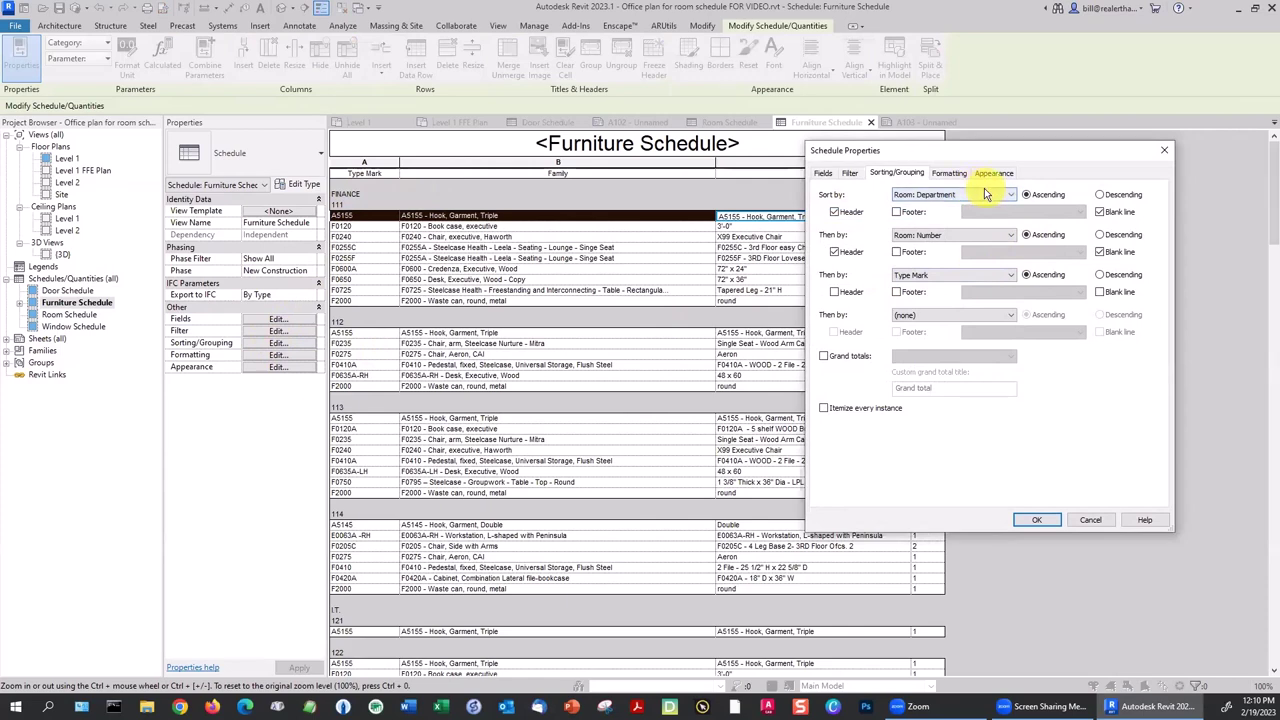
left_click(951, 175)
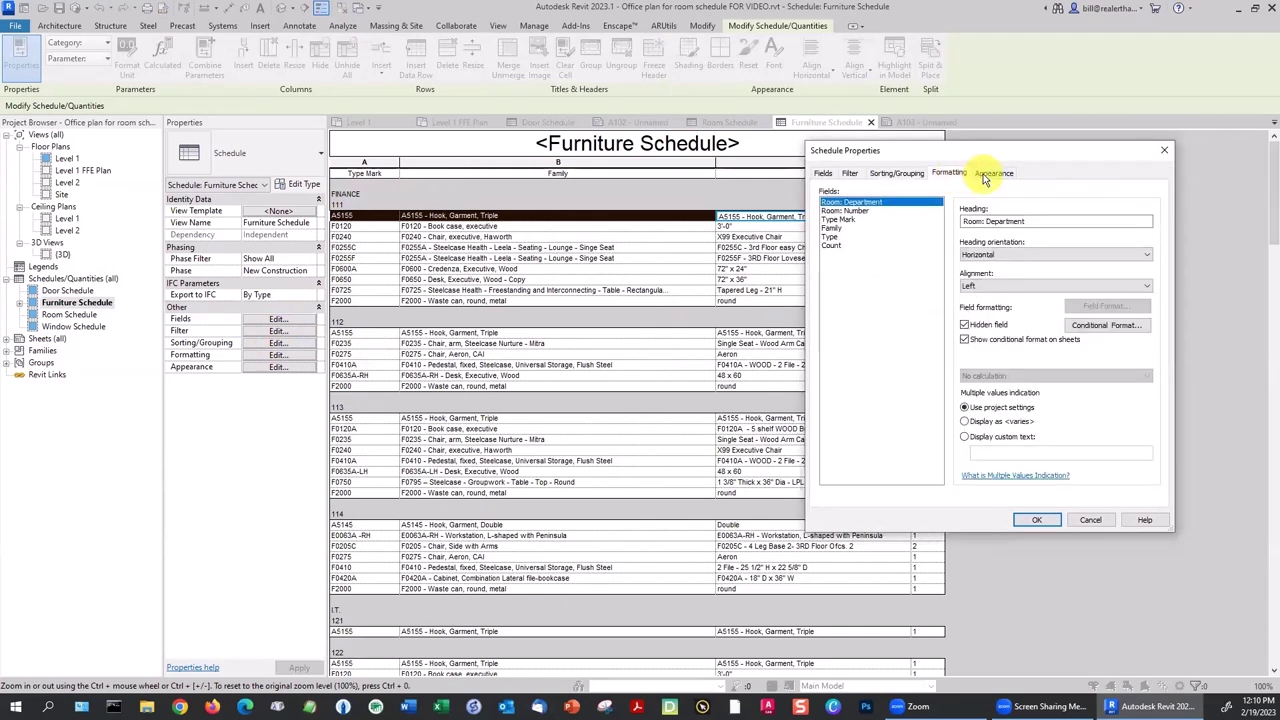
left_click(986, 175)
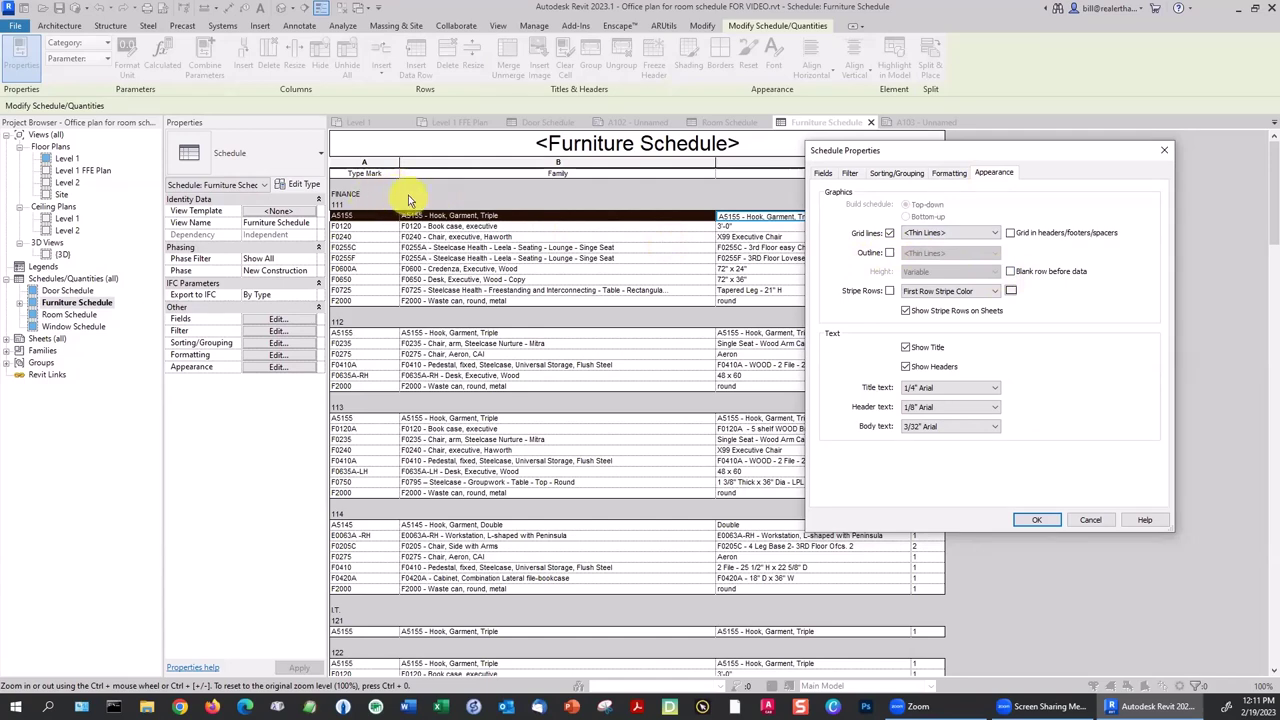
left_click(1037, 520)
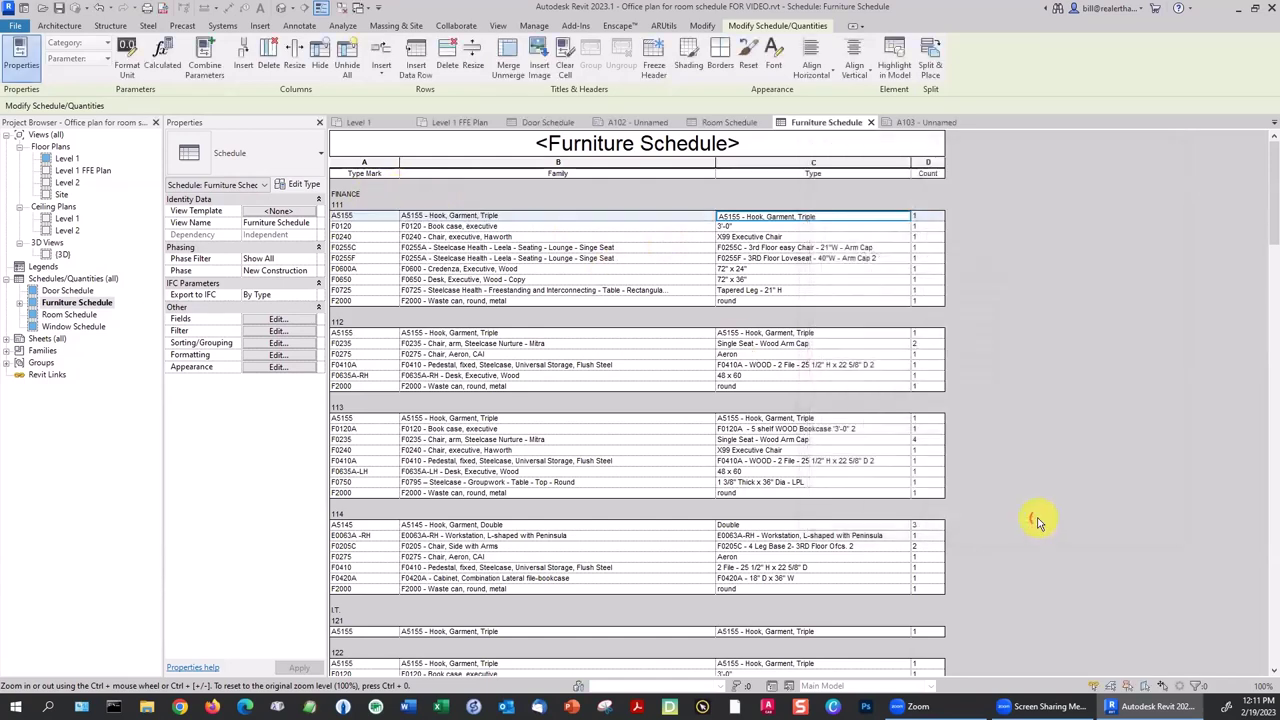
Return to sheet A103 and zoom in on the split Furniture Schedule columns.
left_click(905, 121)
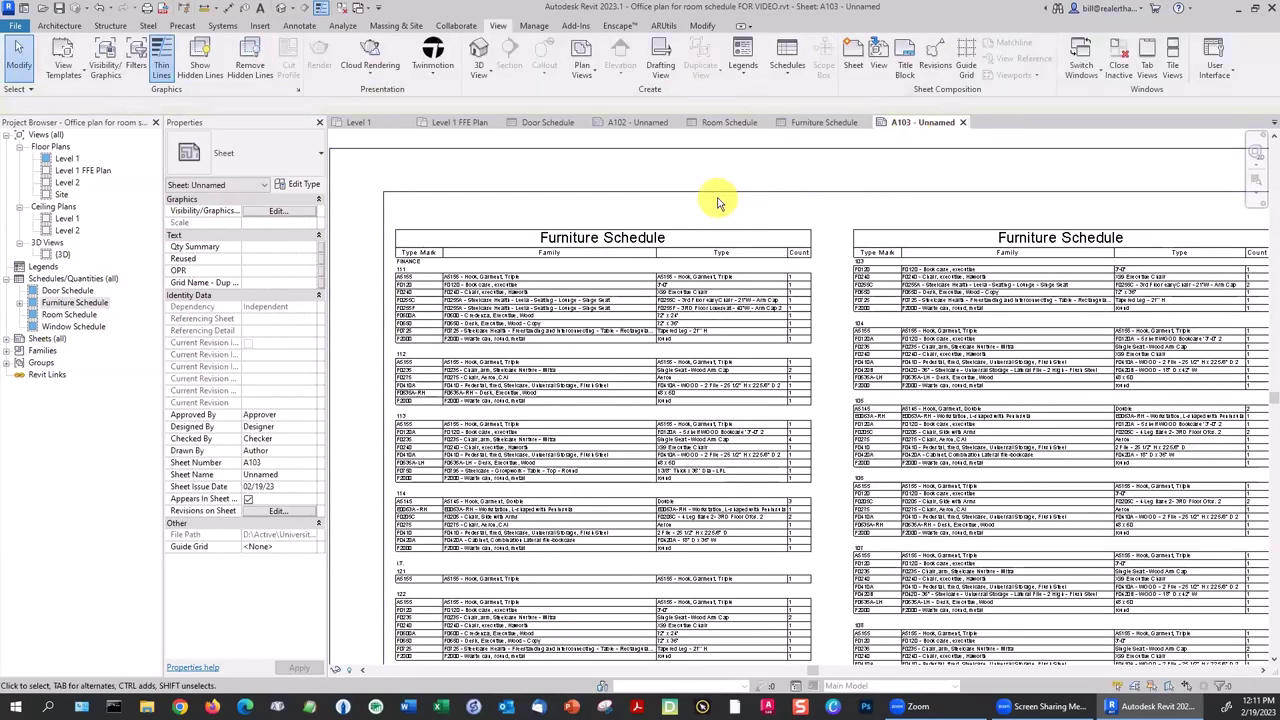
scroll(717, 203, "down", 2)
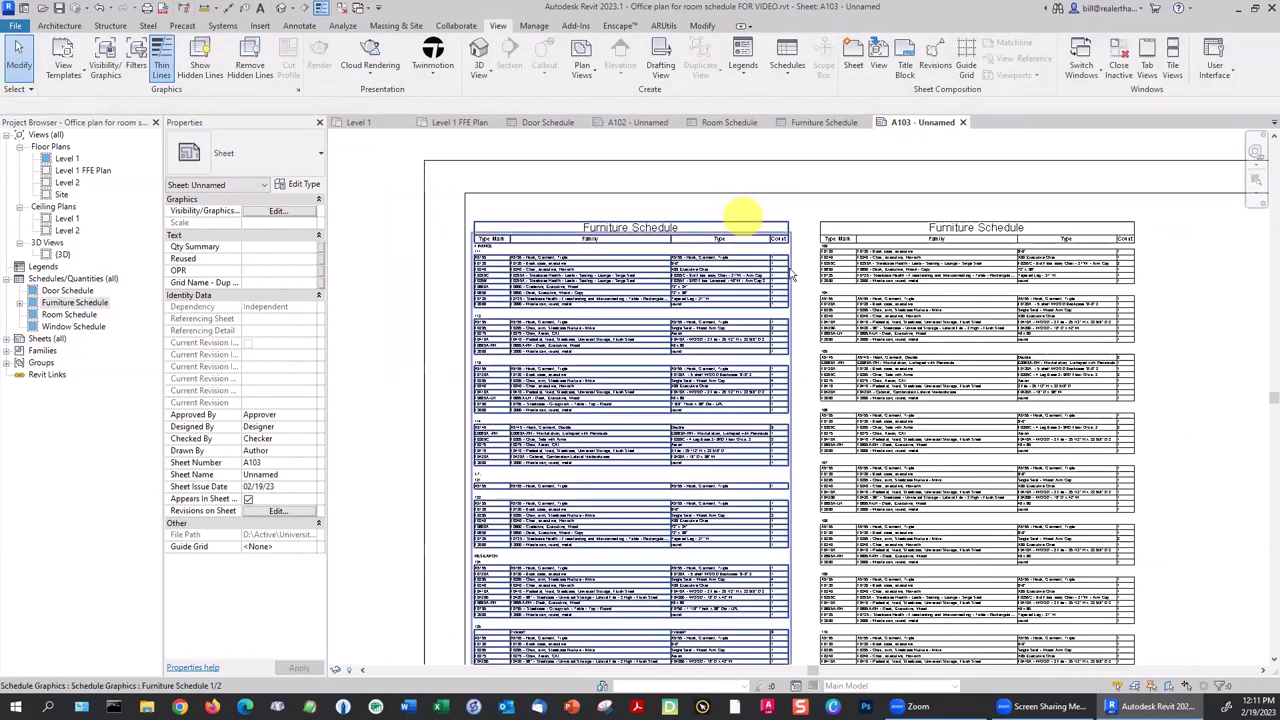
scroll(792, 254, "up", 2)
scroll(826, 238, "up", 3)
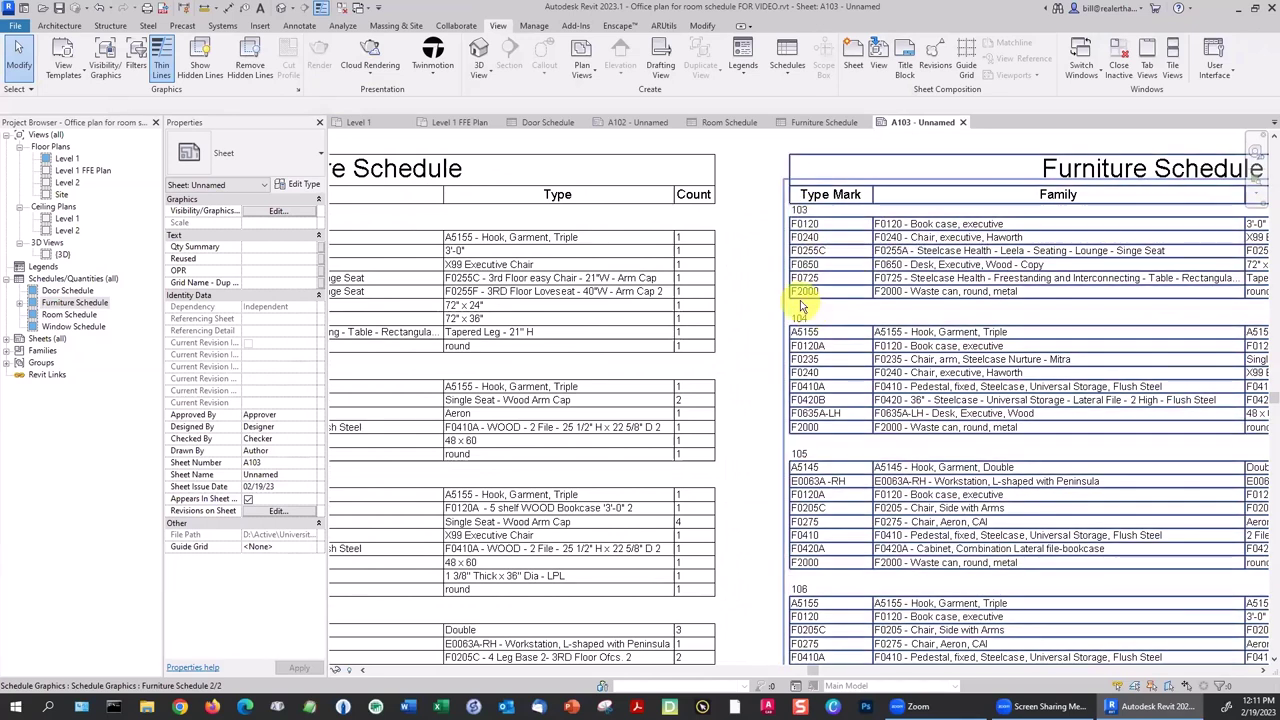
scroll(806, 224, "down", 5)
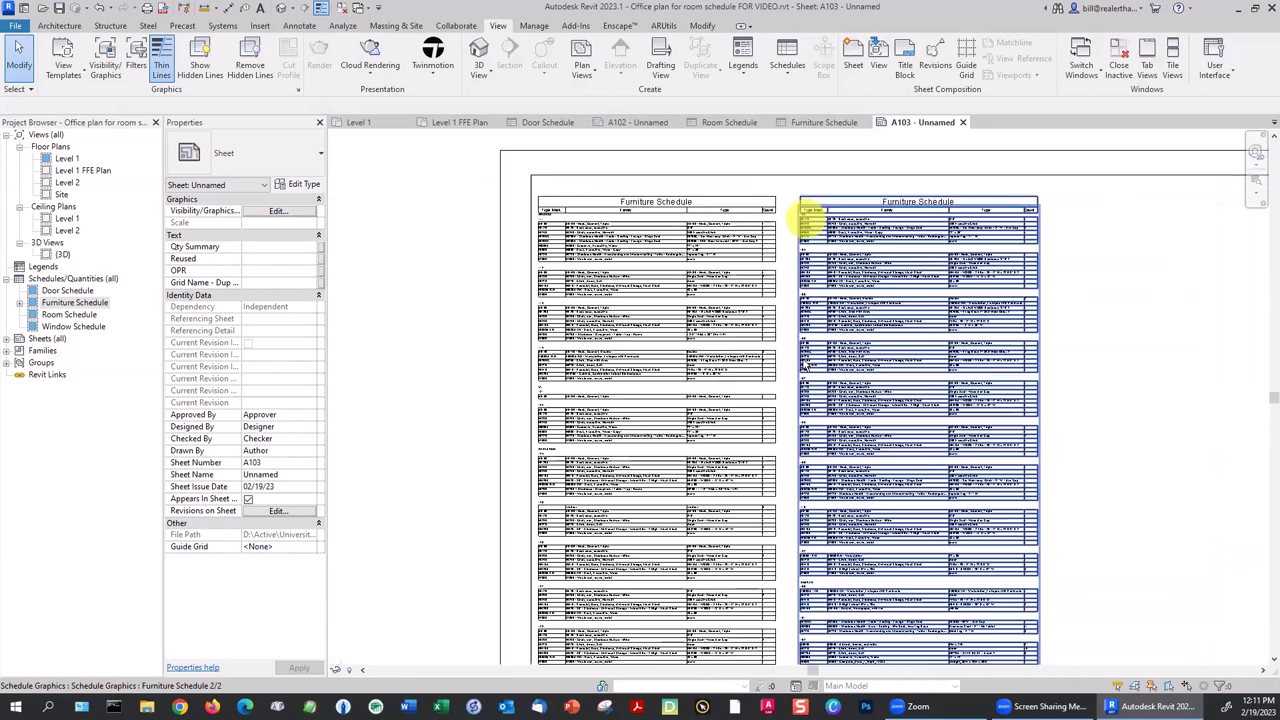
middle_click_drag(808, 400, 823, 266)
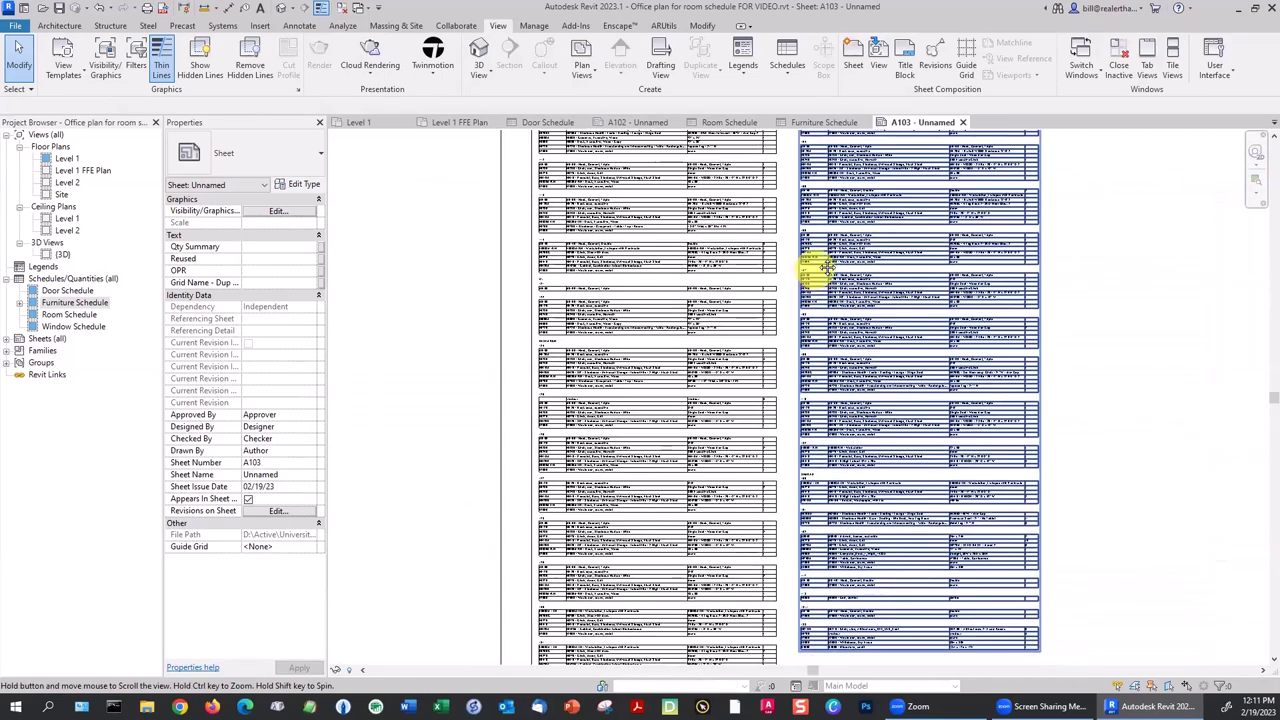
scroll(757, 423, "up", 2)
scroll(552, 643, "up", 3)
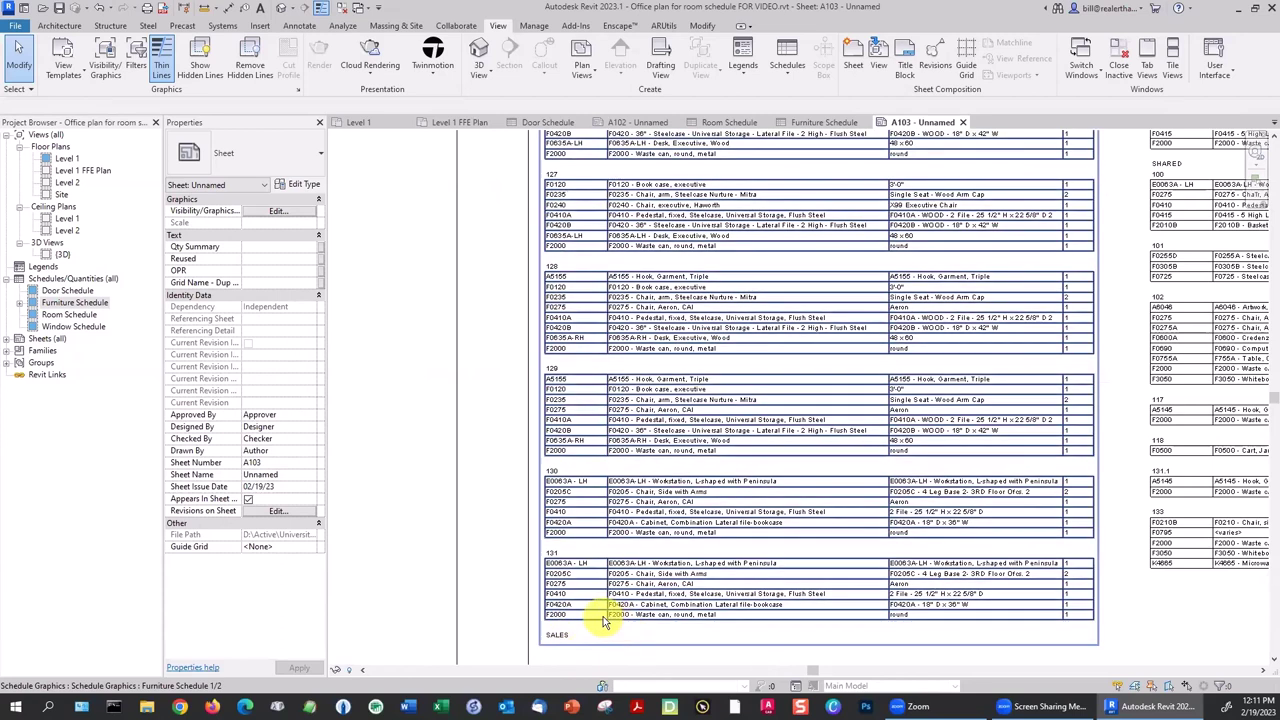
Shorten the left Furniture Schedule column so the SALES group moves into the second column.
left_click(600, 612)
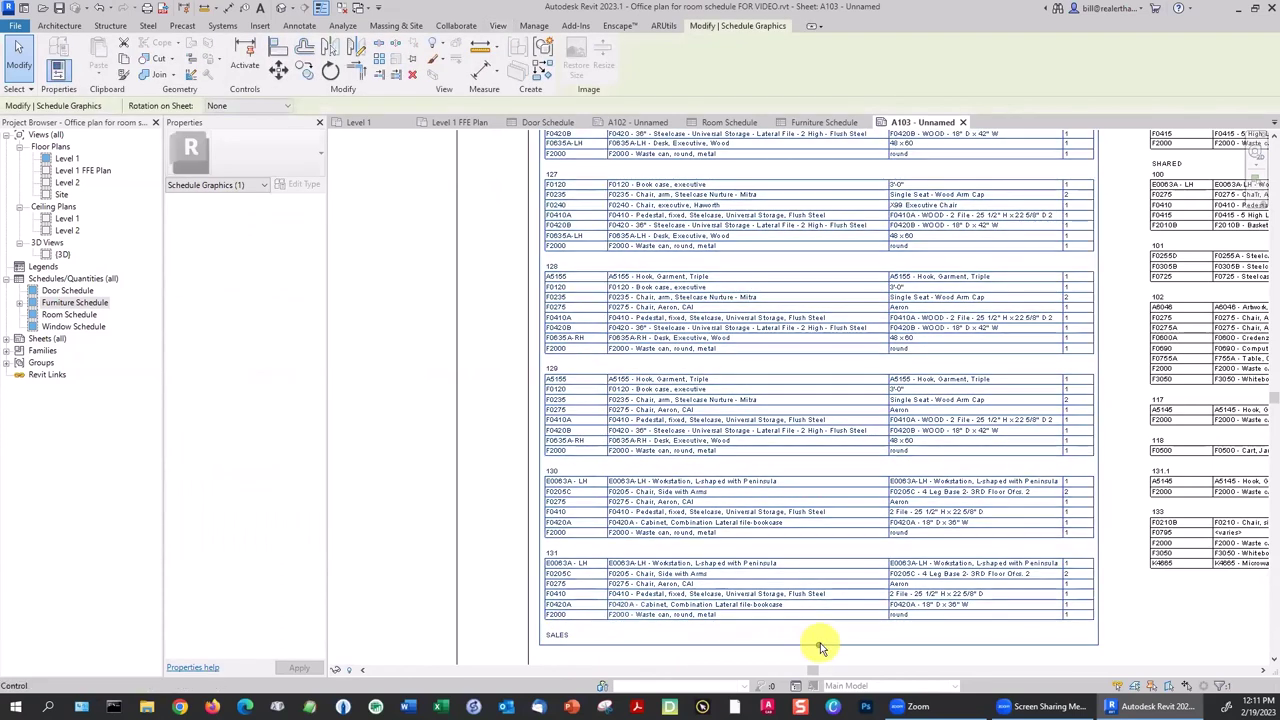
left_click_drag(820, 648, 818, 631)
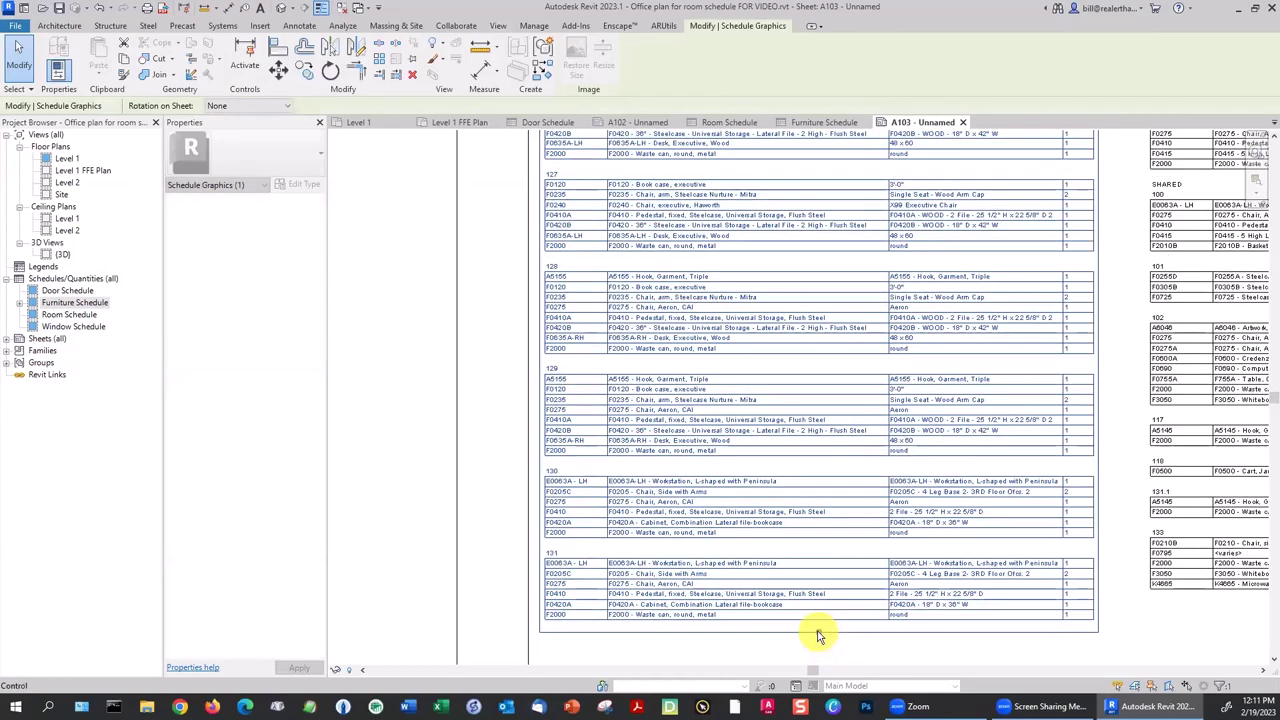
left_click(848, 663)
scroll(940, 615, "down", 5)
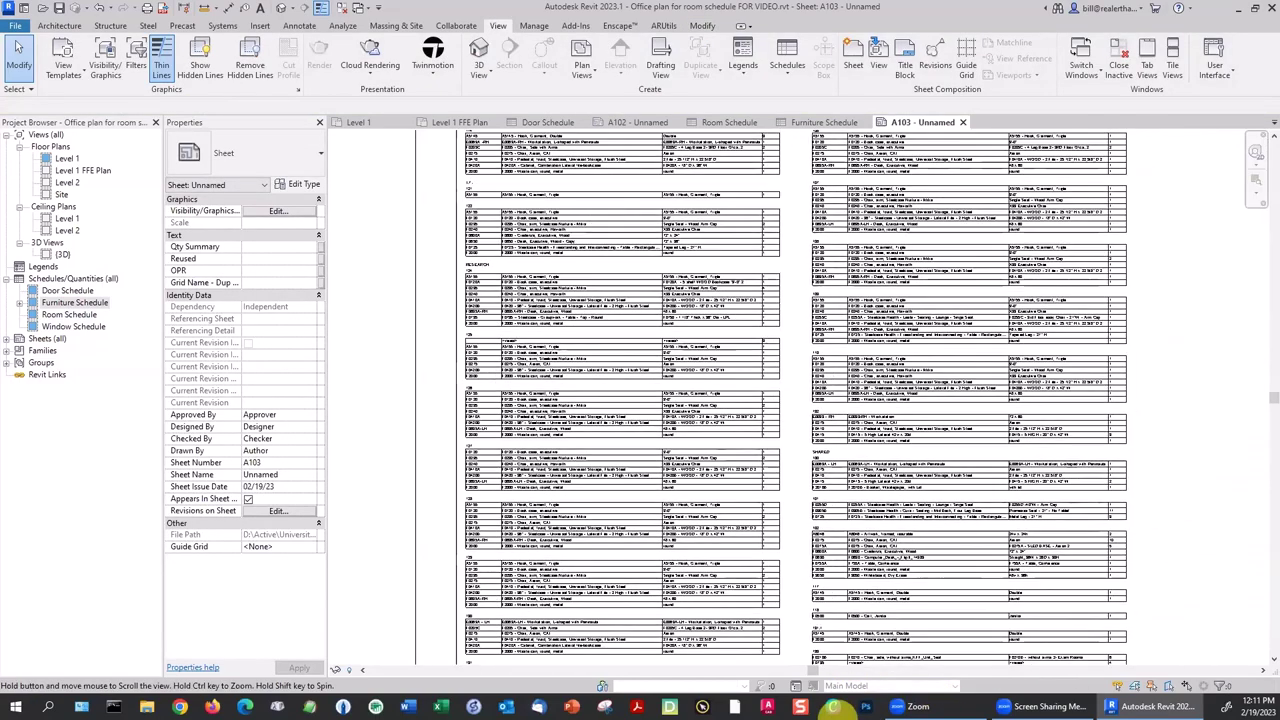
middle_click_drag(940, 586, 908, 646)
scroll(806, 300, "up", 5)
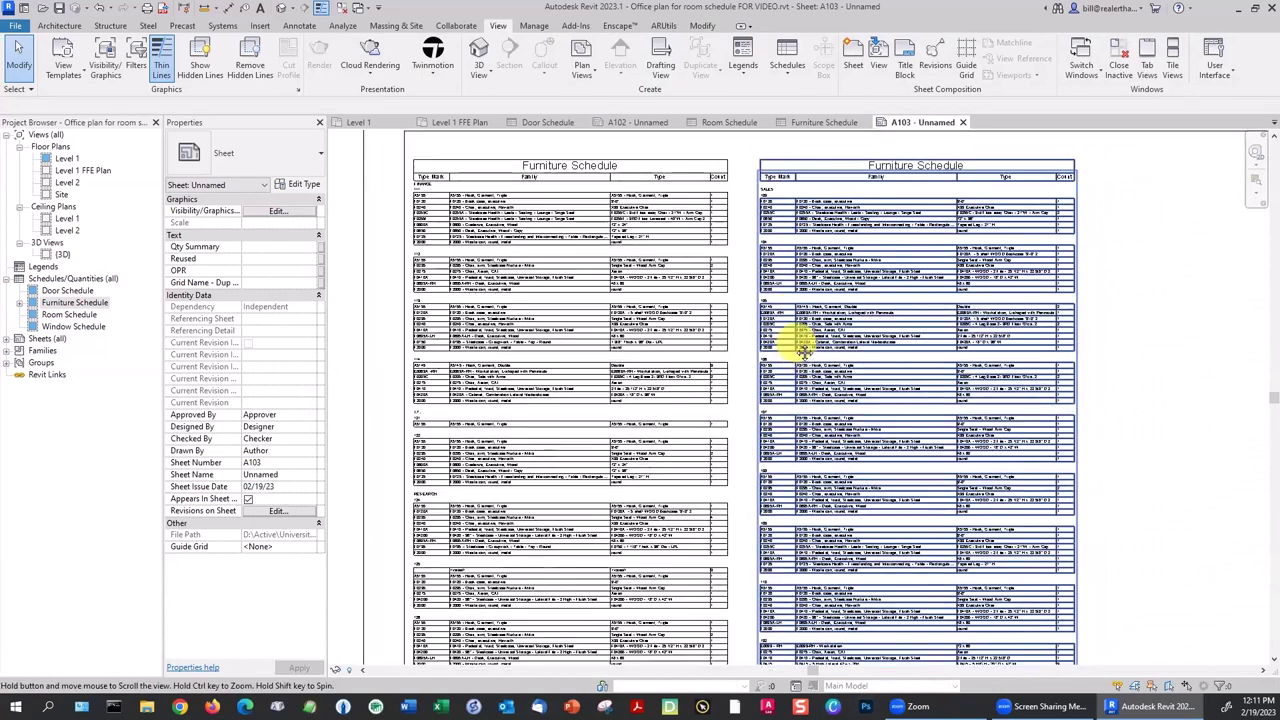
scroll(770, 205, "up", 2)
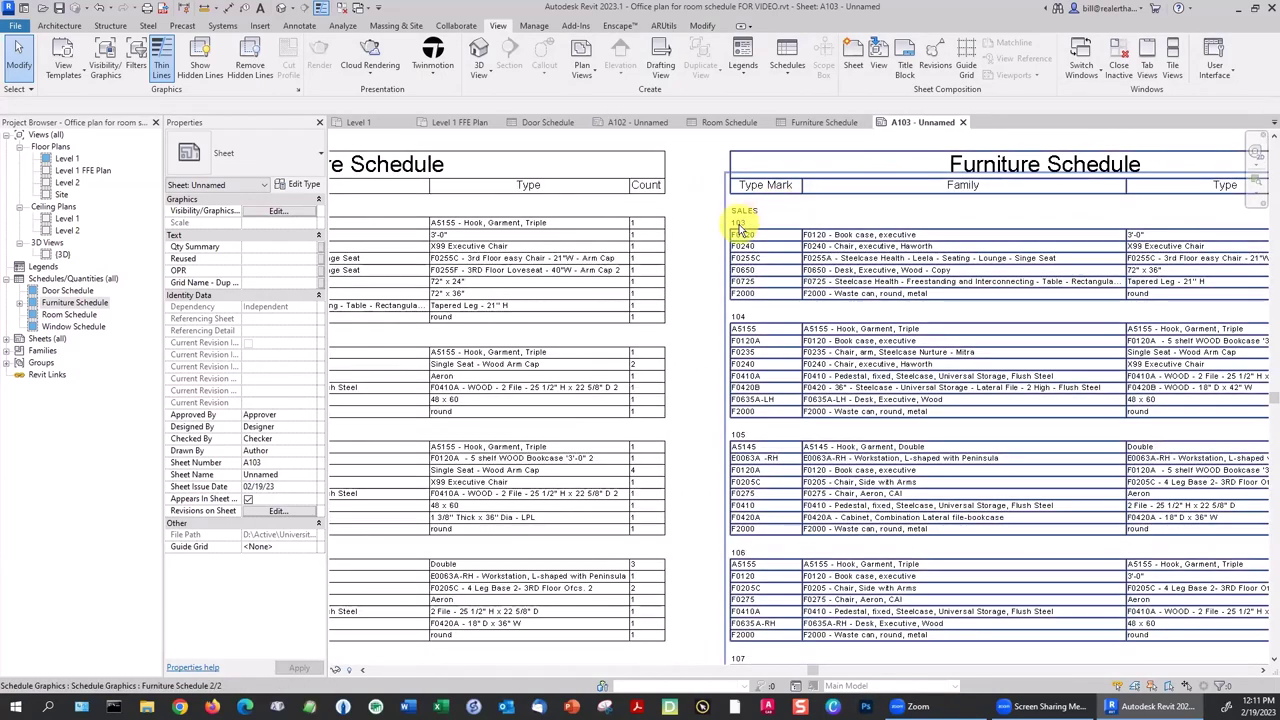
scroll(763, 285, "down", 6)
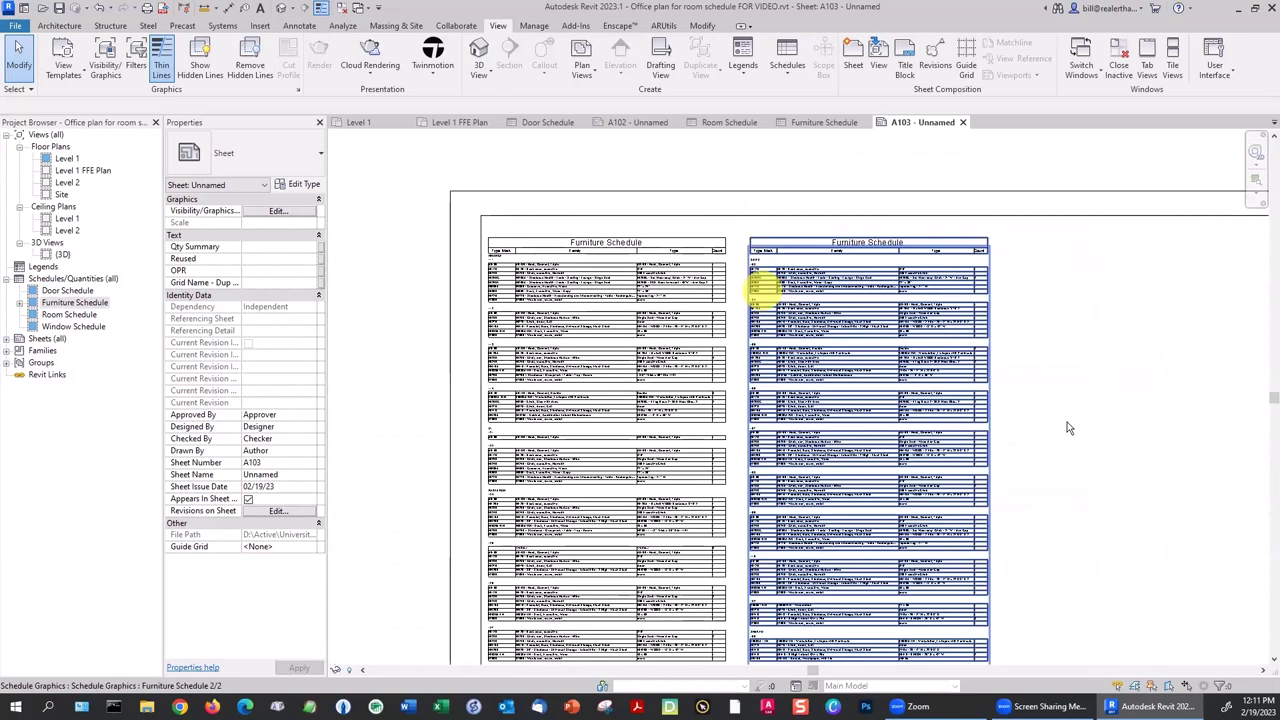
middle_click_drag(1057, 420, 952, 337)
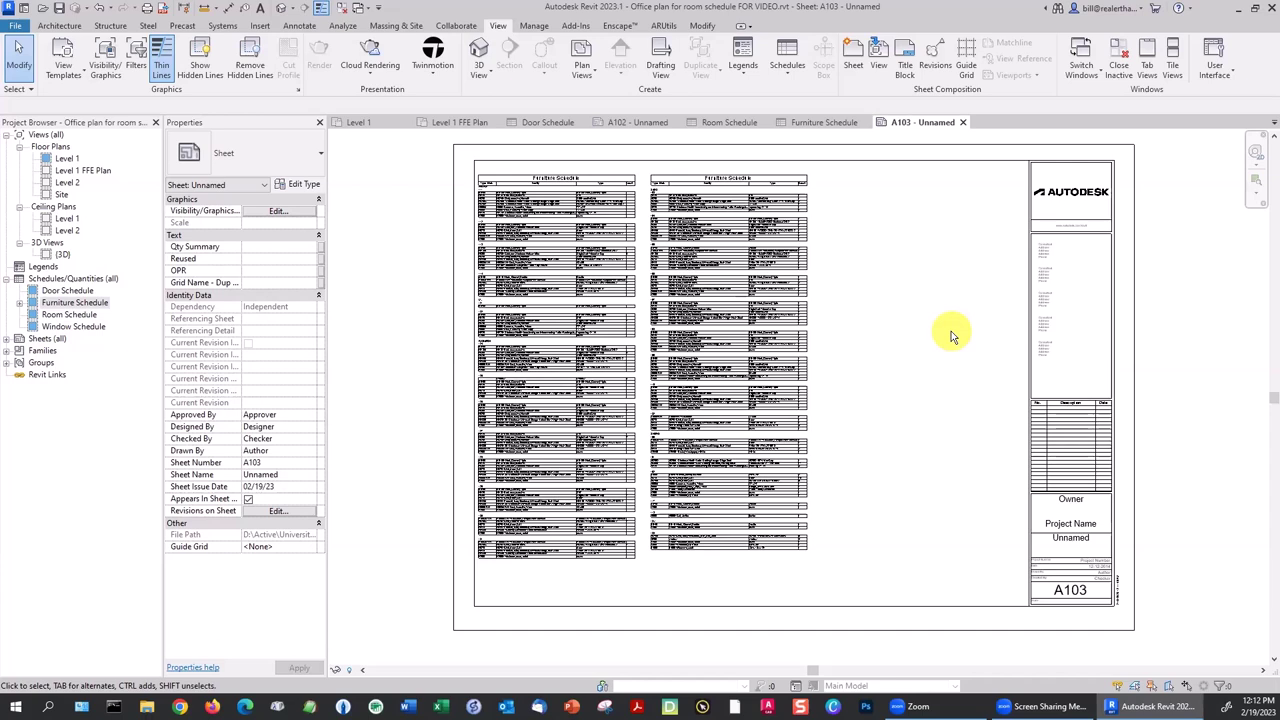
Zoom to fit sheet A103 with ZF, then switch to the Level 1 FFE Plan.
scroll(466, 177, "up", 5)
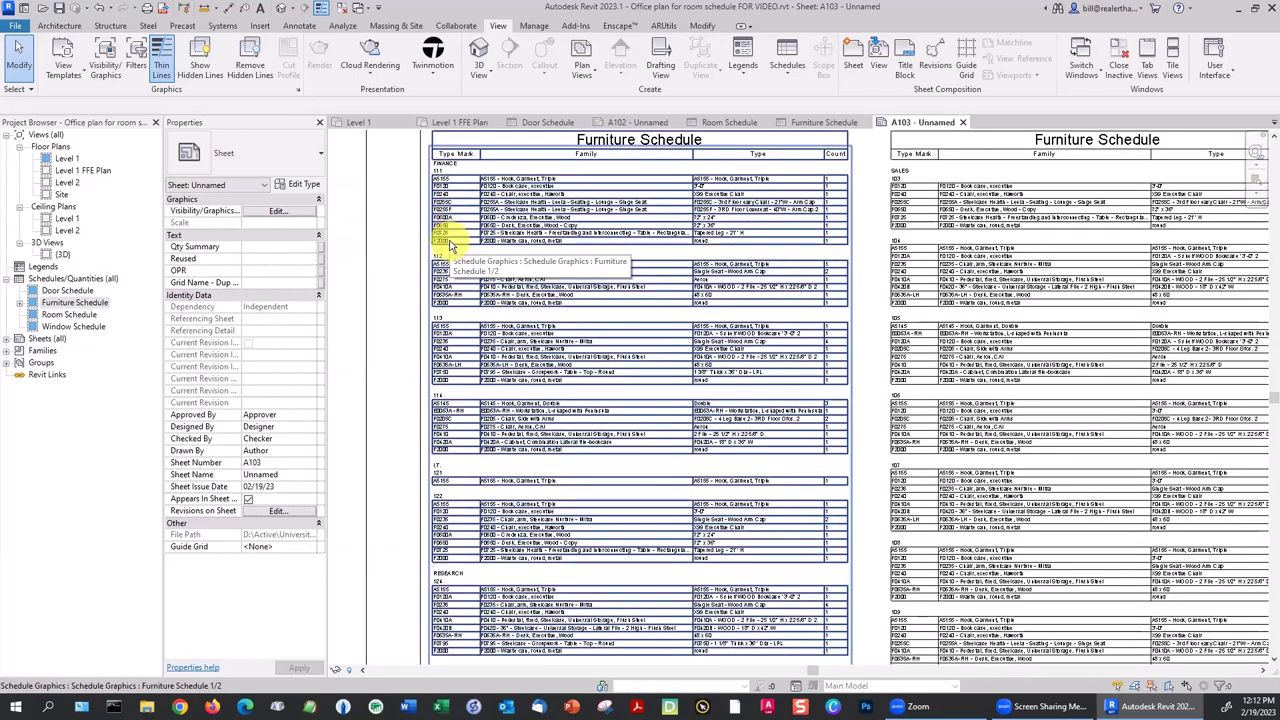
key("z")
key("f")
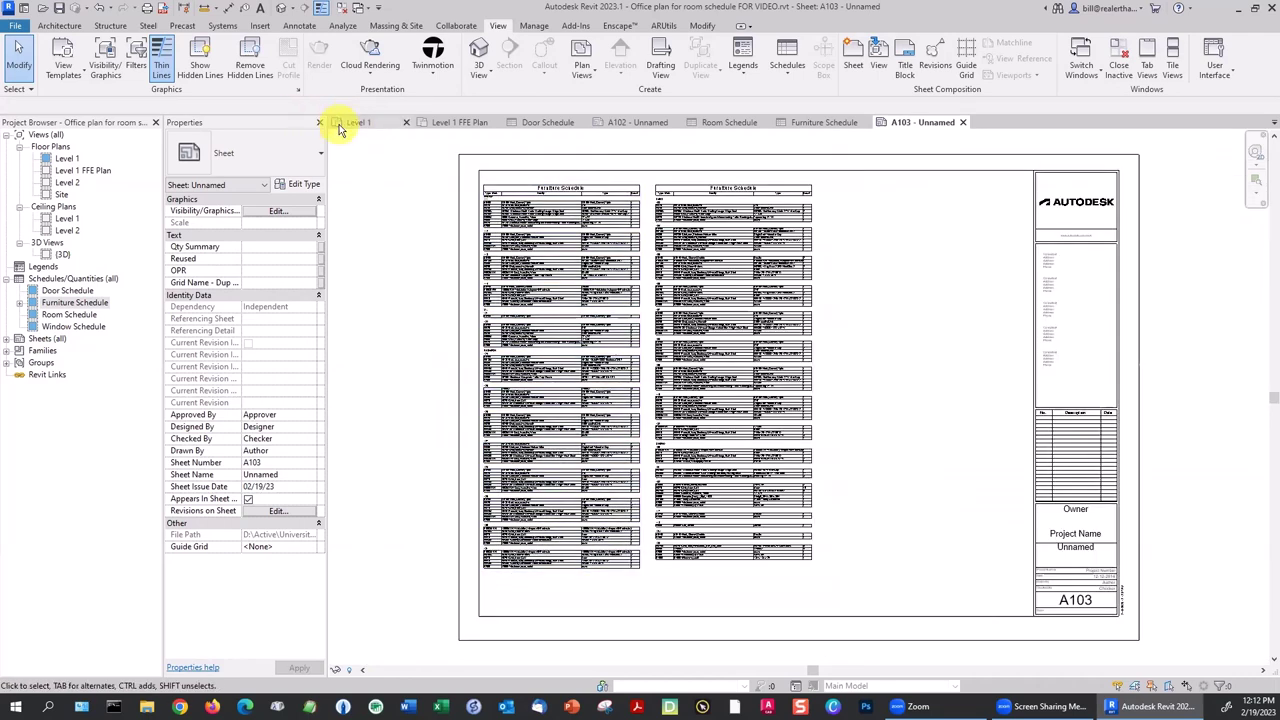
left_click(462, 123)
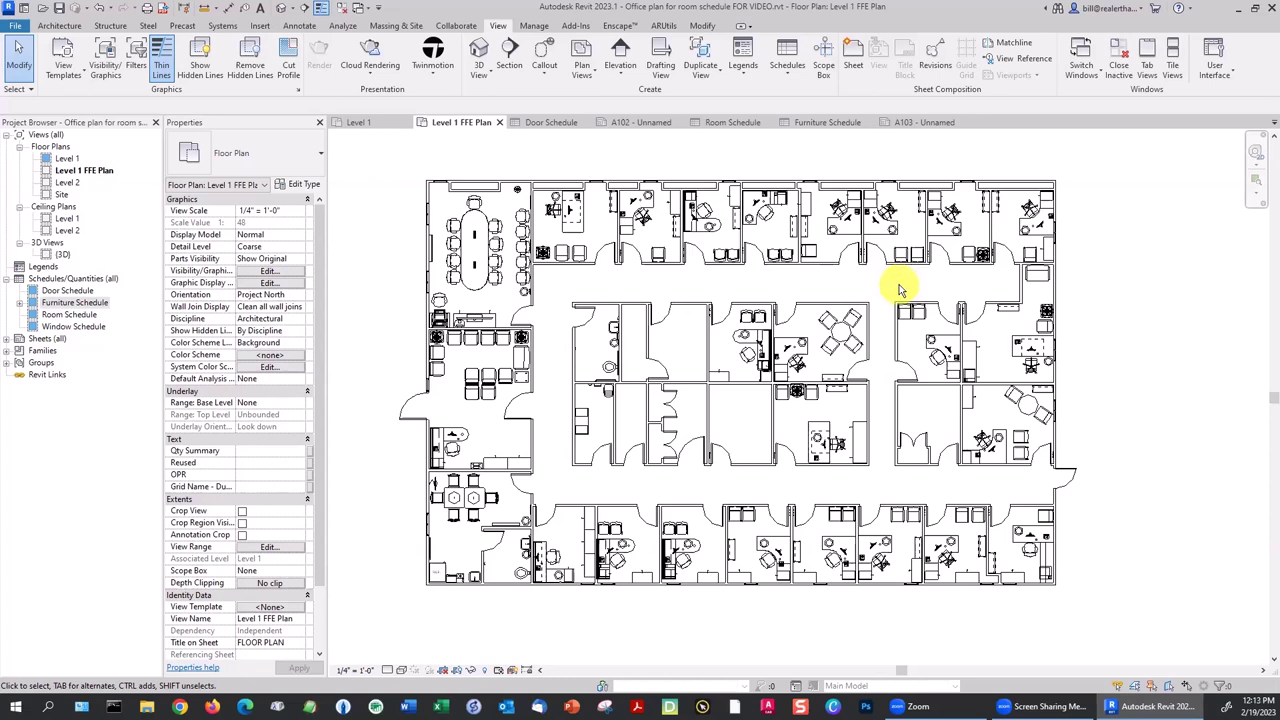
Hide the Furniture category in the Level 1 FFE Plan using the conference table.
left_click(488, 218)
right_click(490, 212)
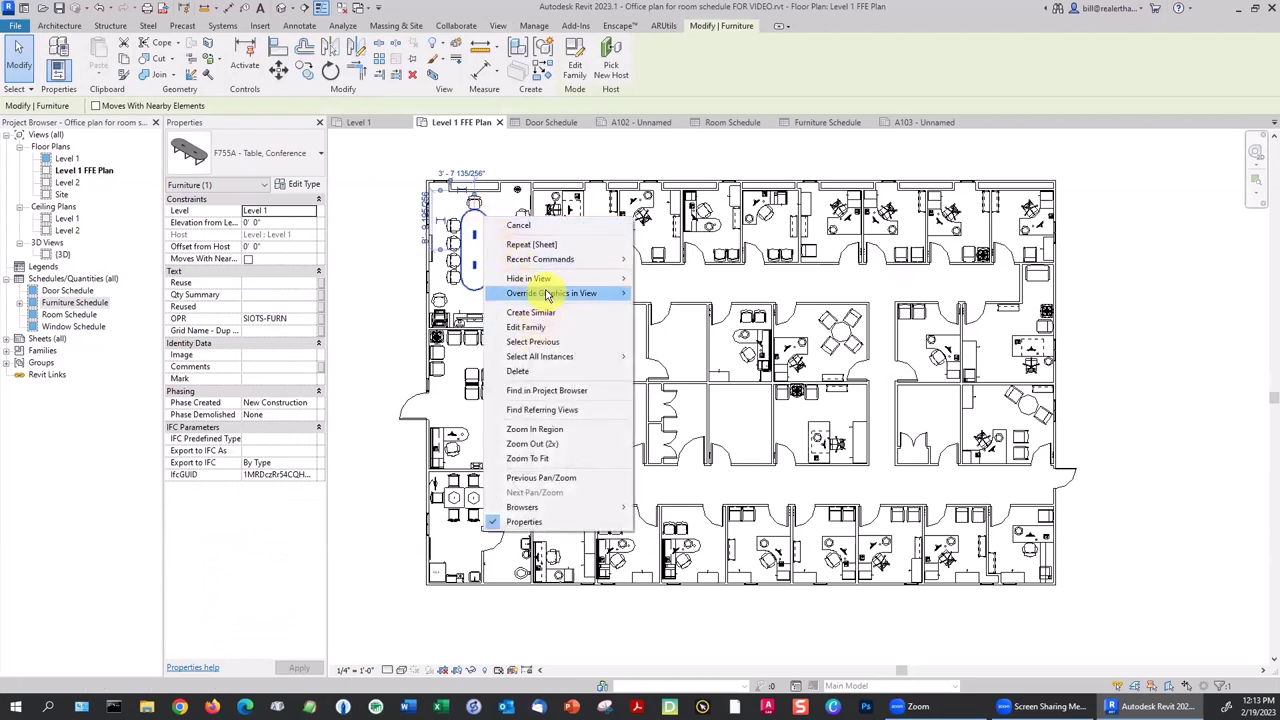
mouse_move(540, 279)
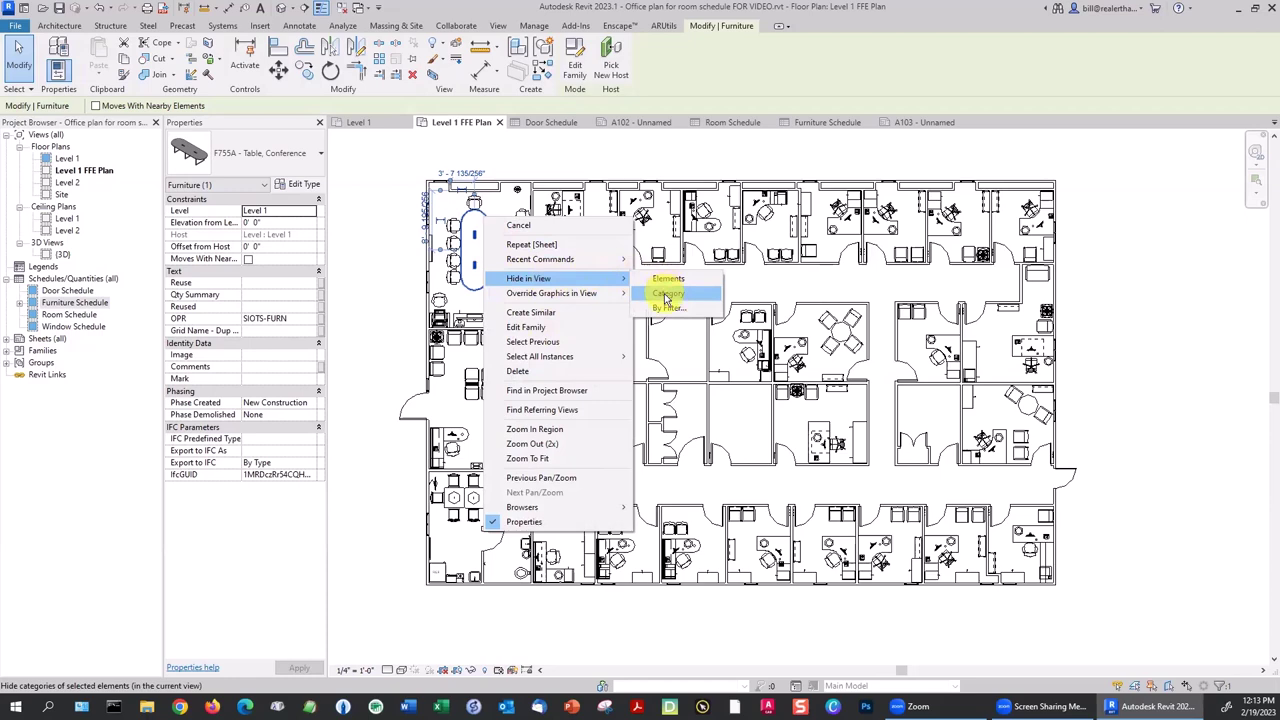
left_click(666, 294)
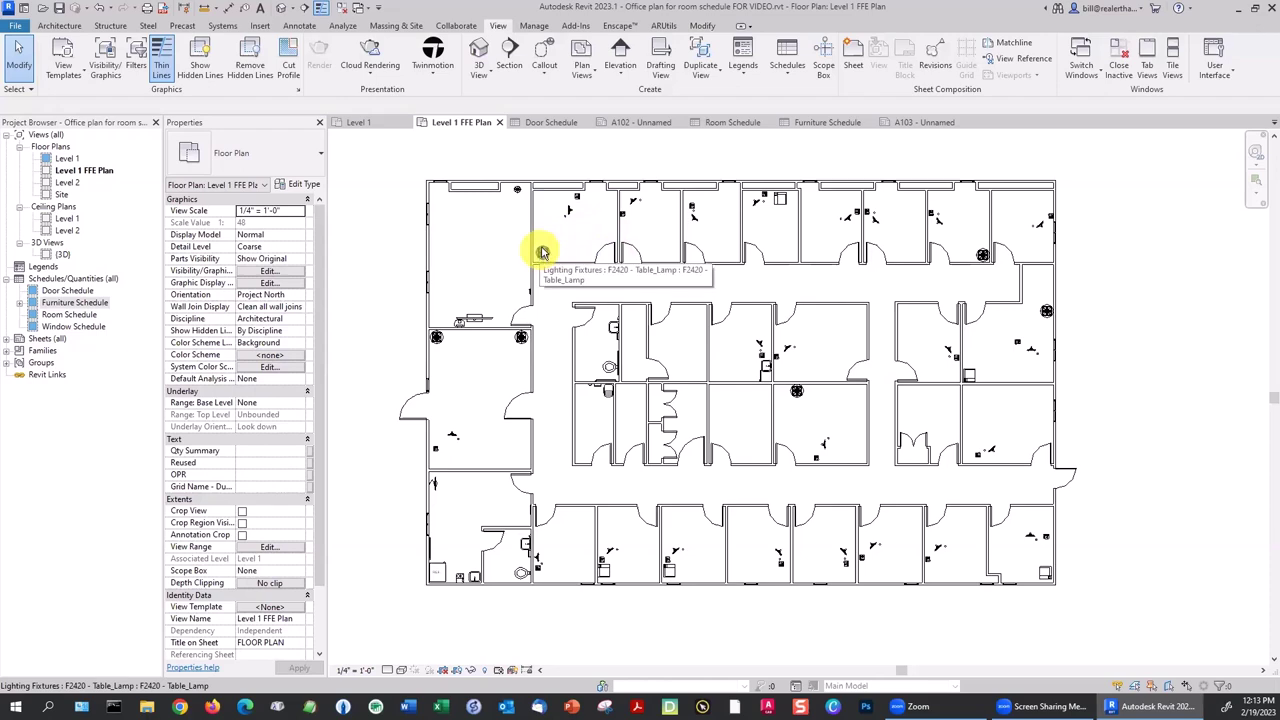
Shift one table lamp slightly right and up in the plan.
scroll(541, 252, "up", 5)
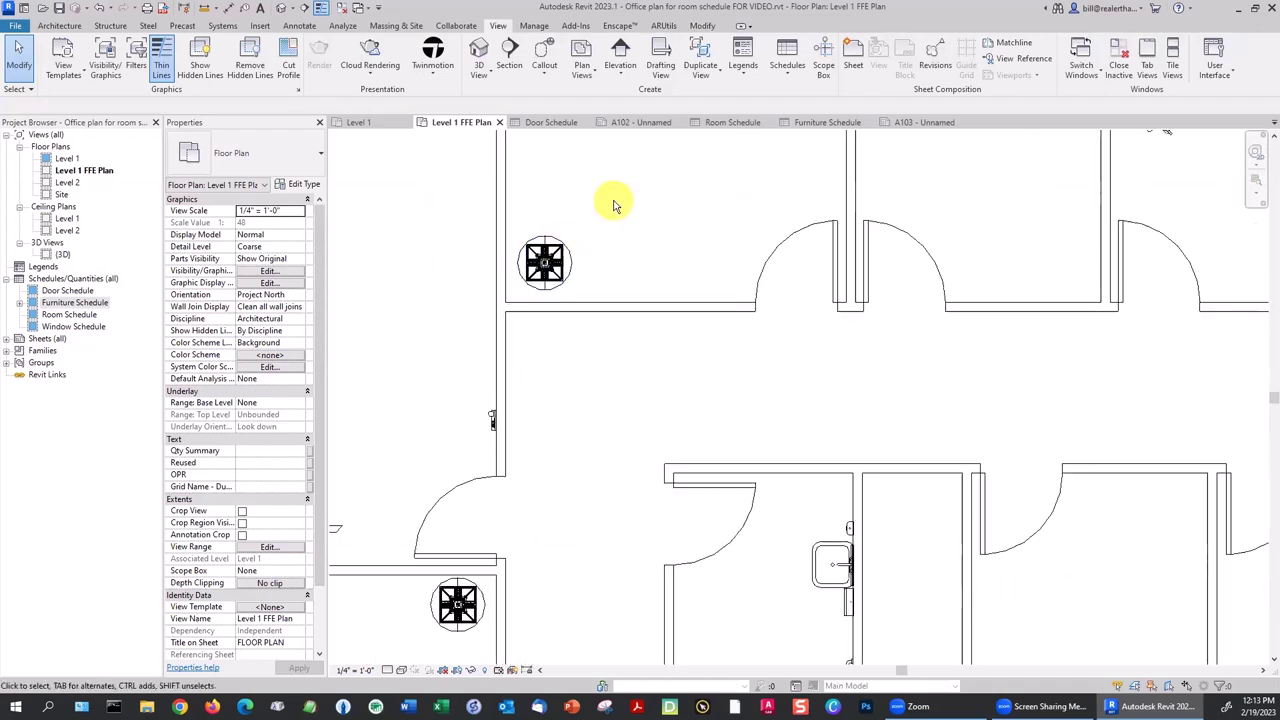
scroll(627, 213, "down", 2)
middle_click_drag(627, 213, 633, 257)
left_click(583, 288)
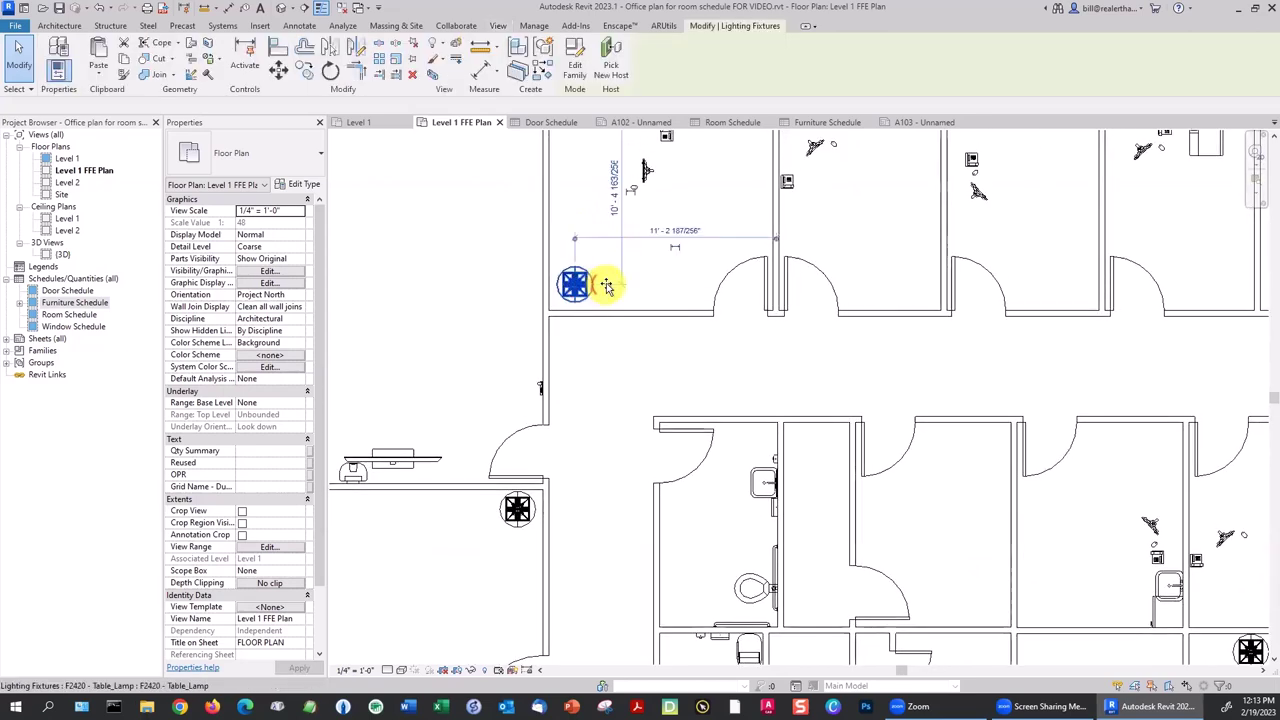
left_click_drag(583, 288, 605, 283)
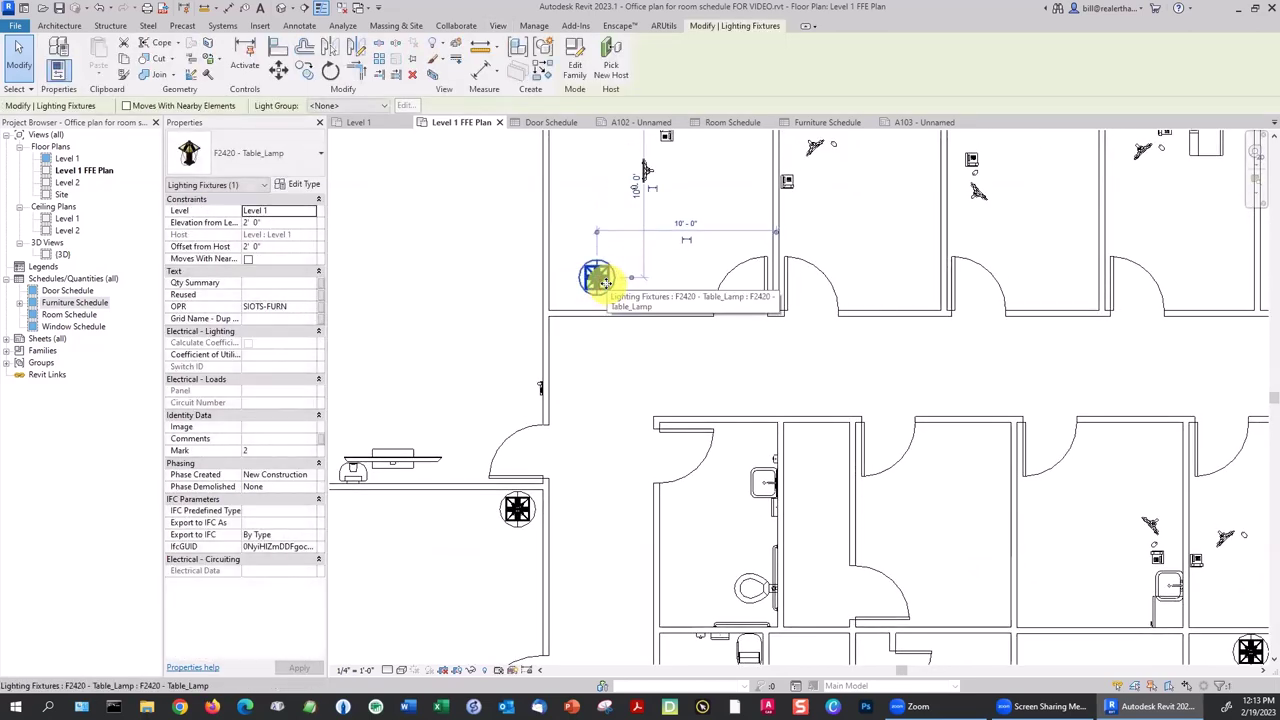
left_click(643, 234)
middle_click_drag(640, 166, 628, 262)
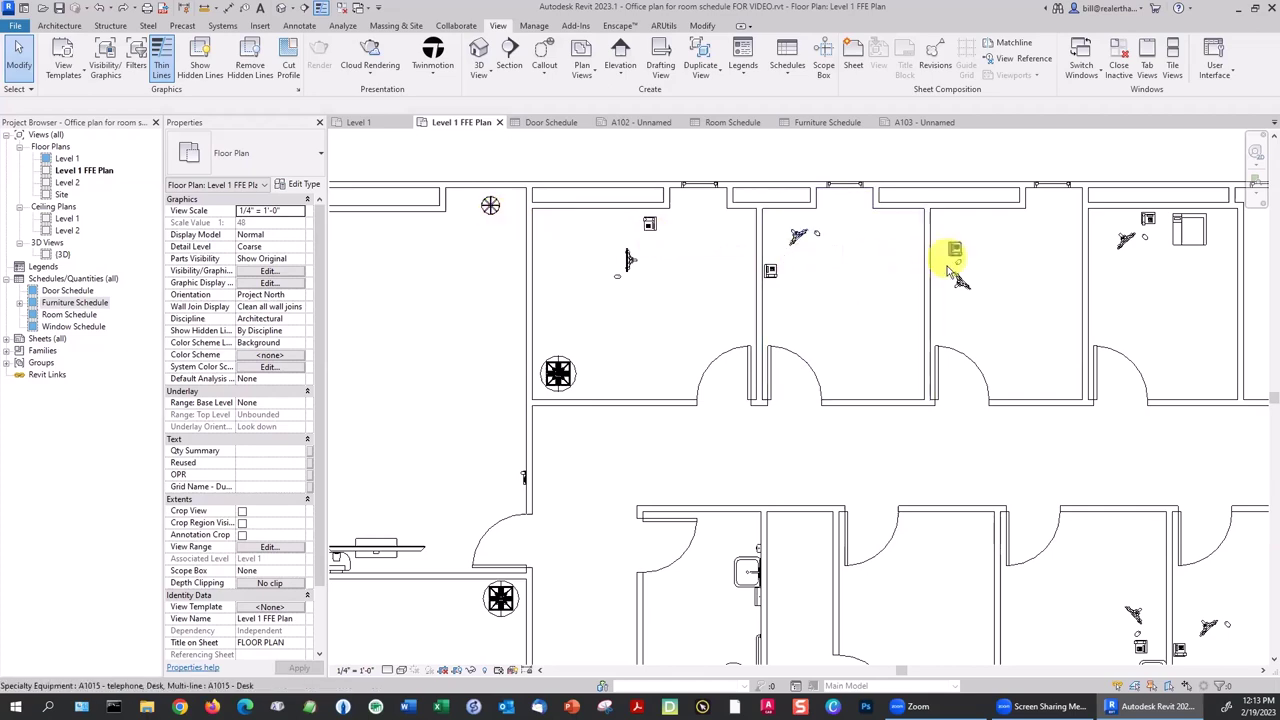
Hide the Specialty Equipment category in the plan using the printer copier.
scroll(958, 262, "down", 3)
middle_click_drag(968, 328, 851, 323)
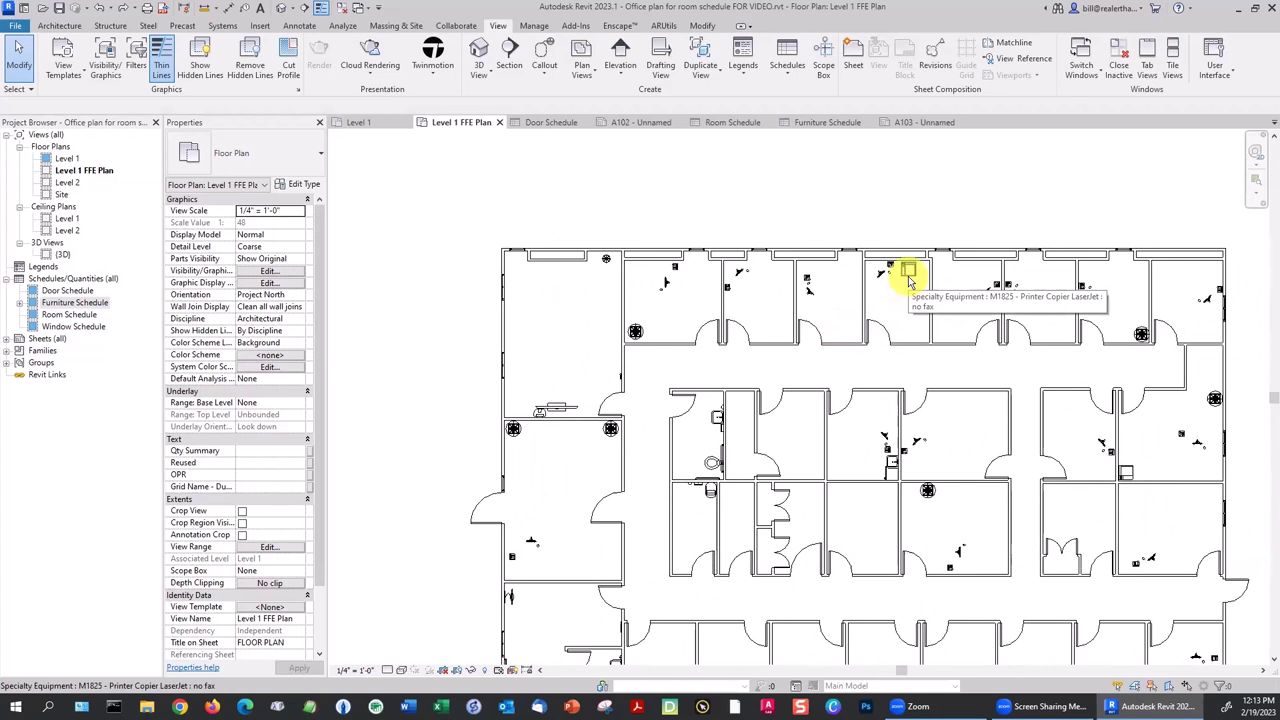
left_click(910, 283)
right_click(910, 281)
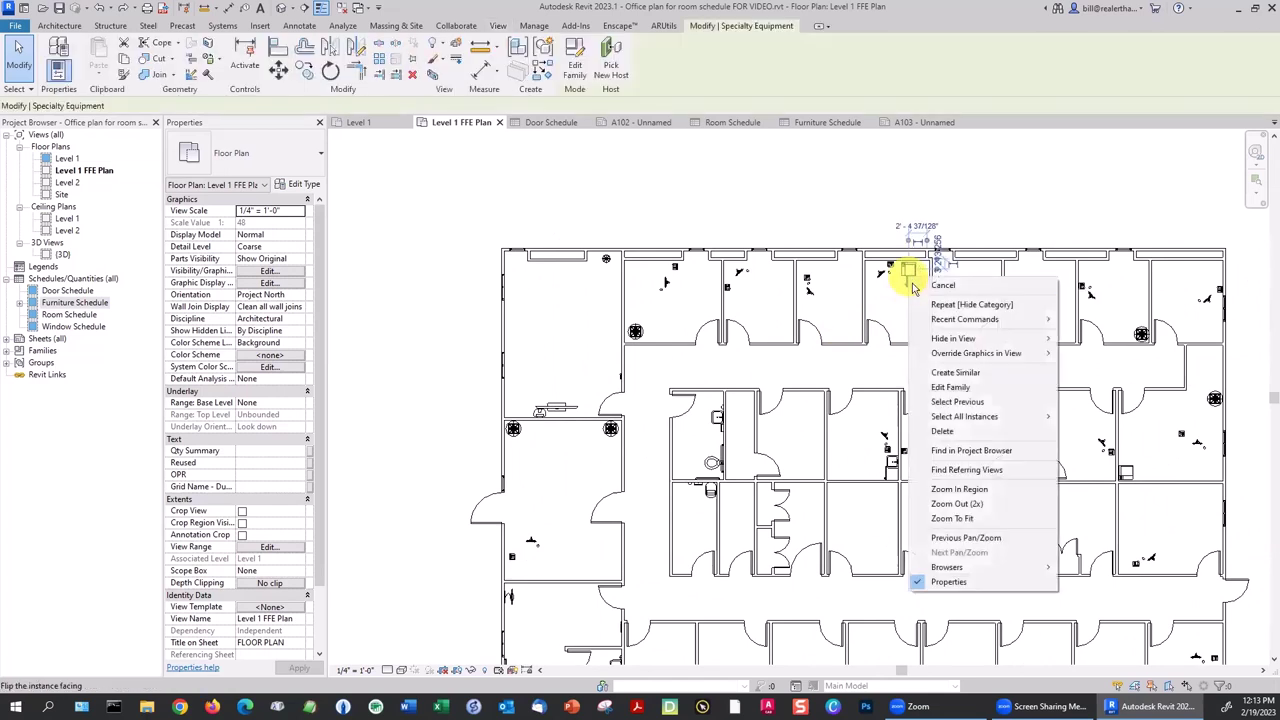
mouse_move(945, 340)
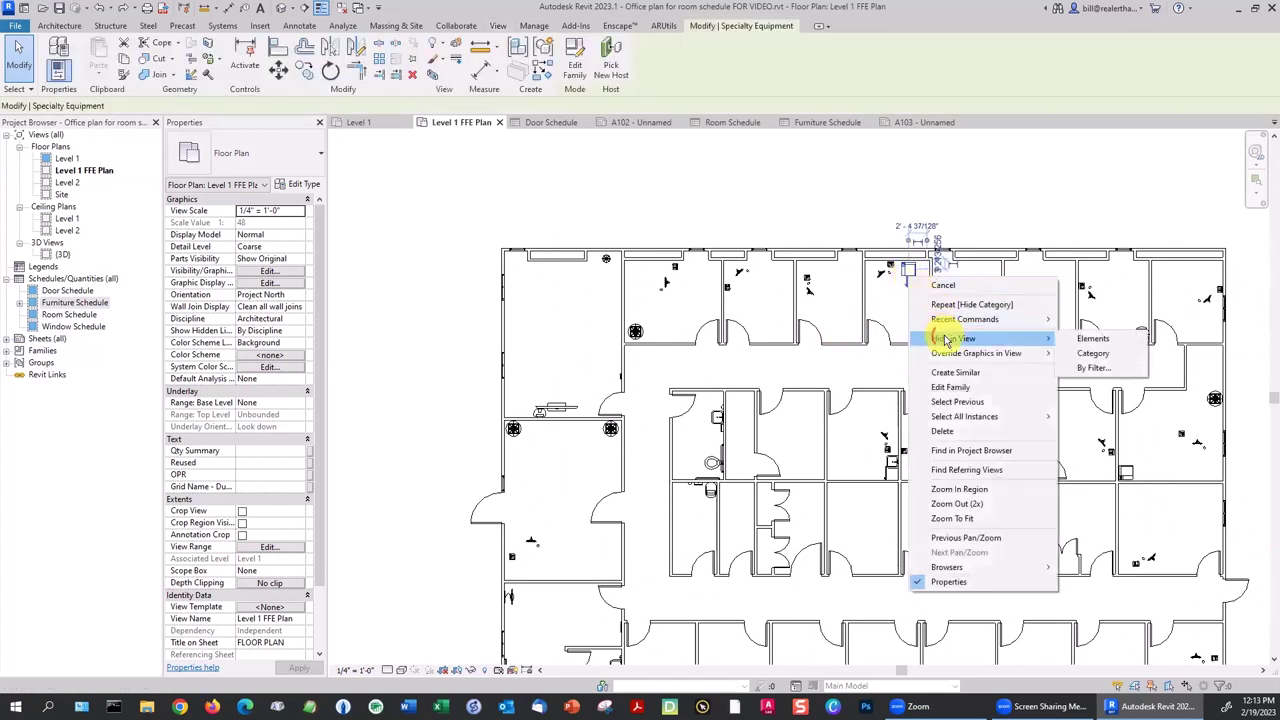
left_click(1093, 354)
middle_click_drag(966, 350, 891, 247)
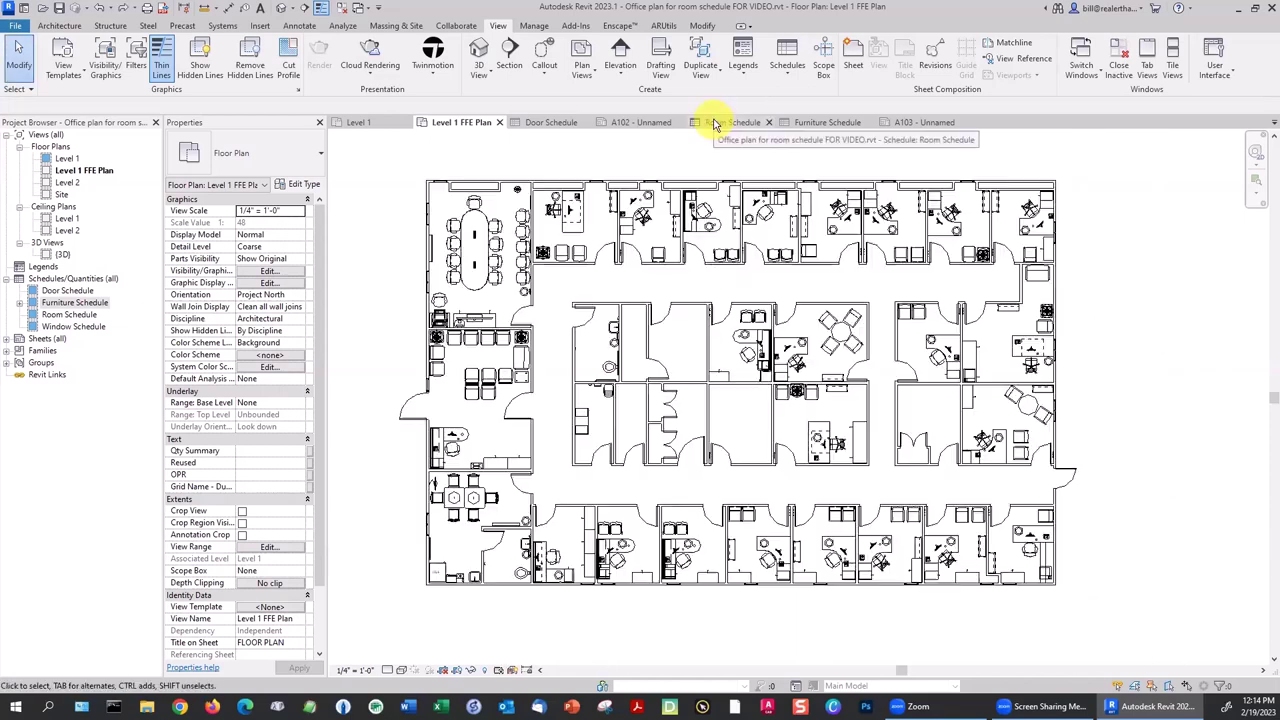
Open sheet A102 and bring its Room, Door and Window Schedules into view.
left_click(651, 125)
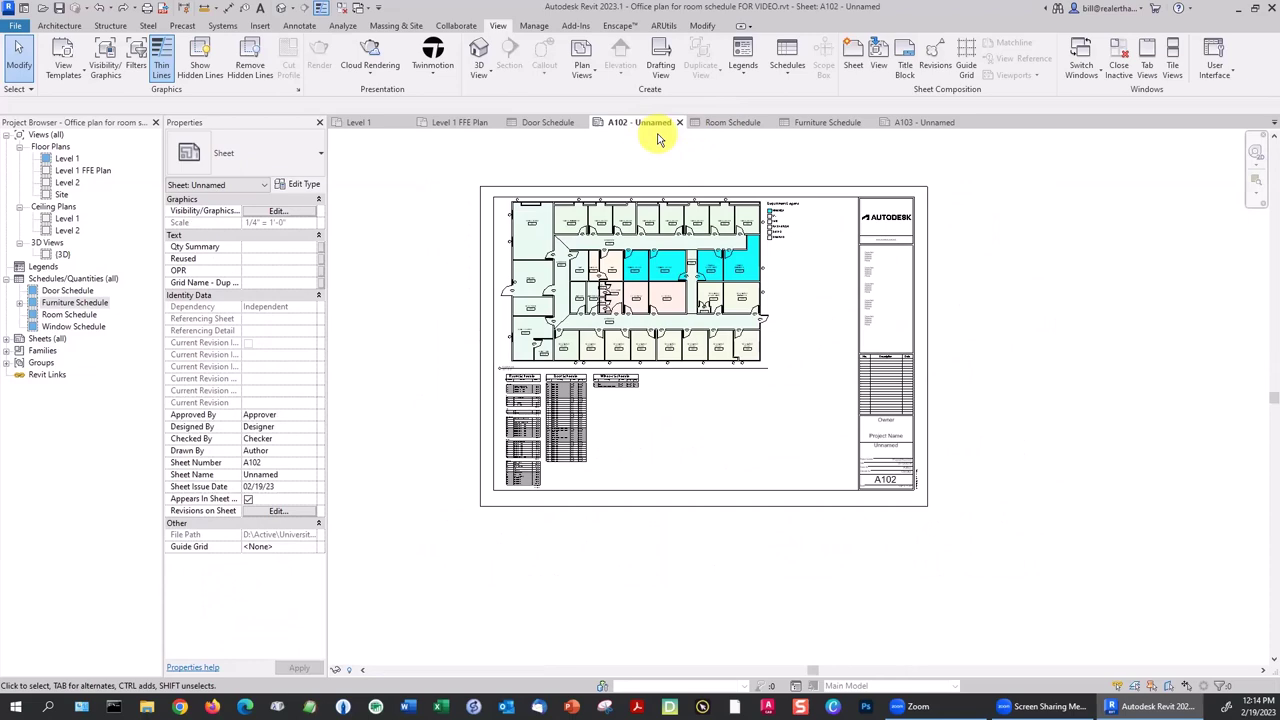
scroll(568, 368, "up", 5)
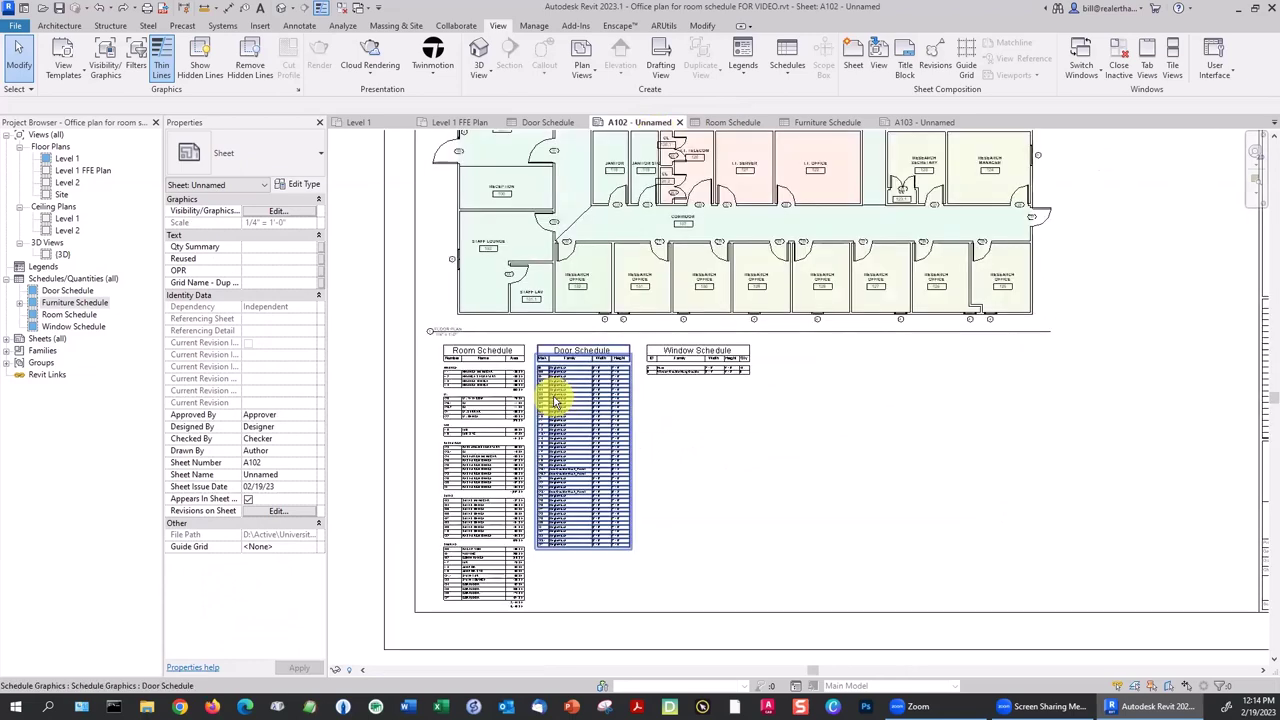
middle_click_drag(572, 367, 571, 334)
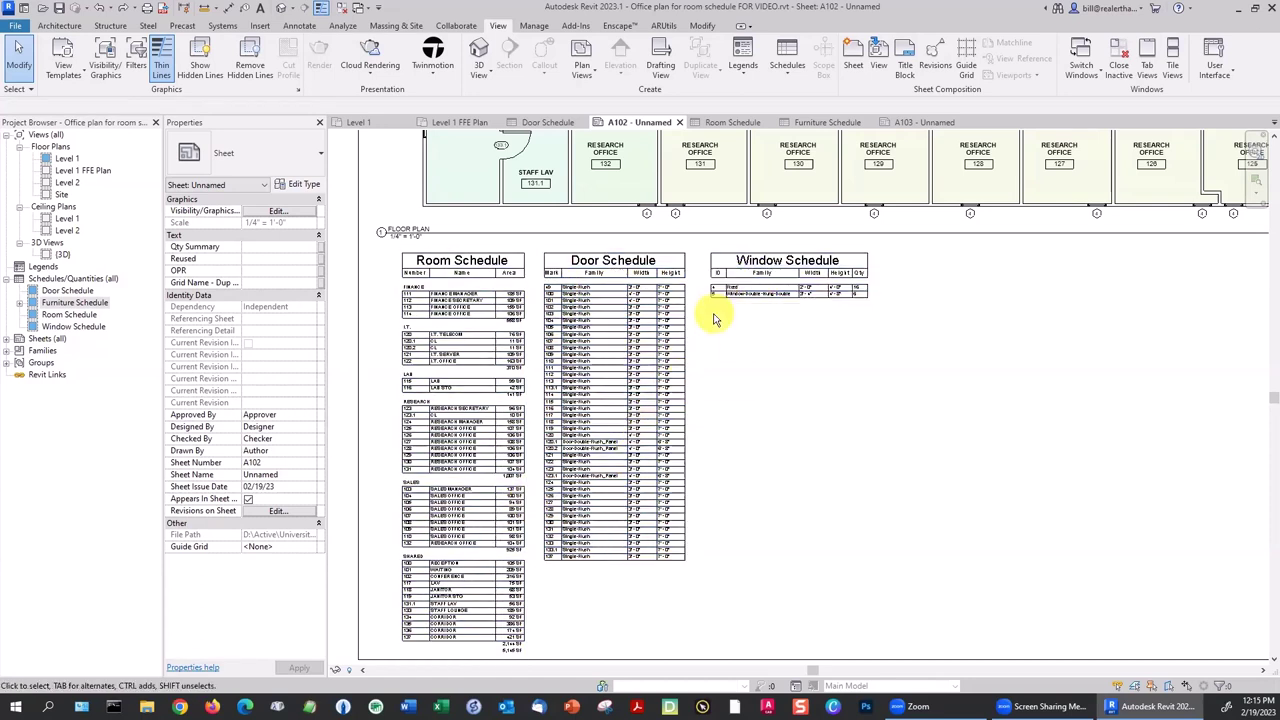
scroll(820, 340, "down", 3)
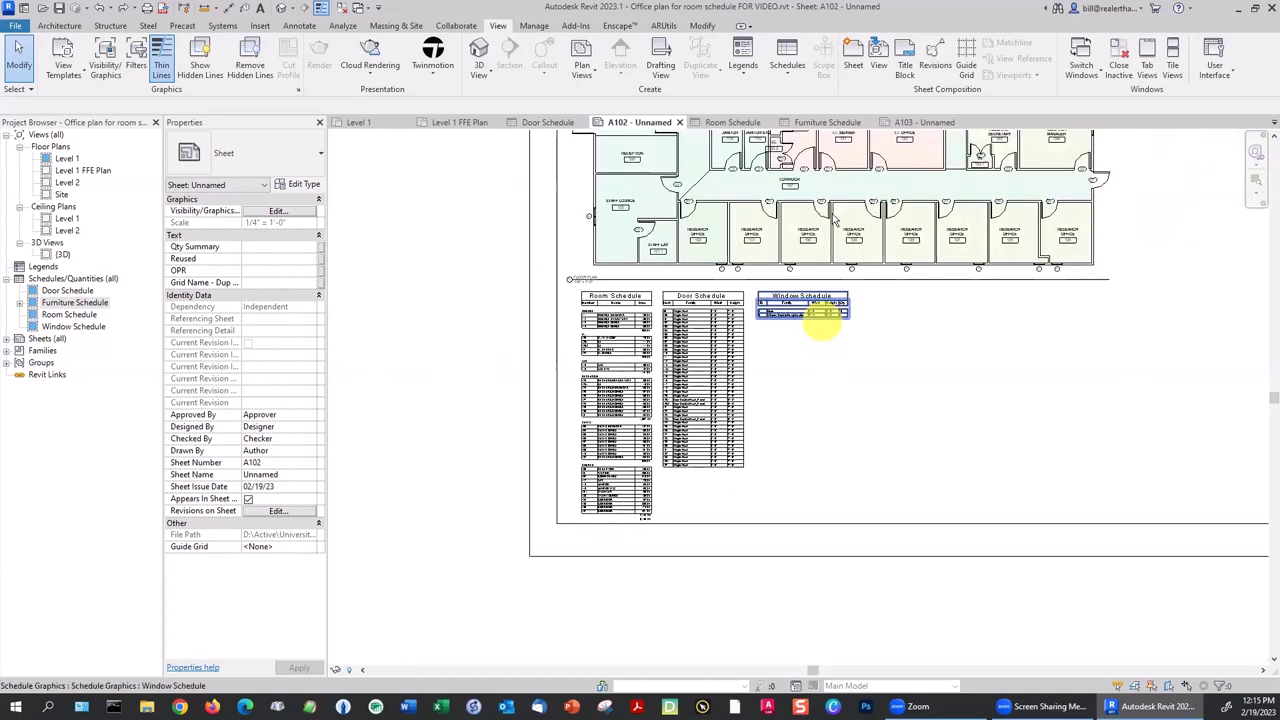
Go back to sheet A103 and zoom in on the two Furniture Schedule columns.
left_click(905, 122)
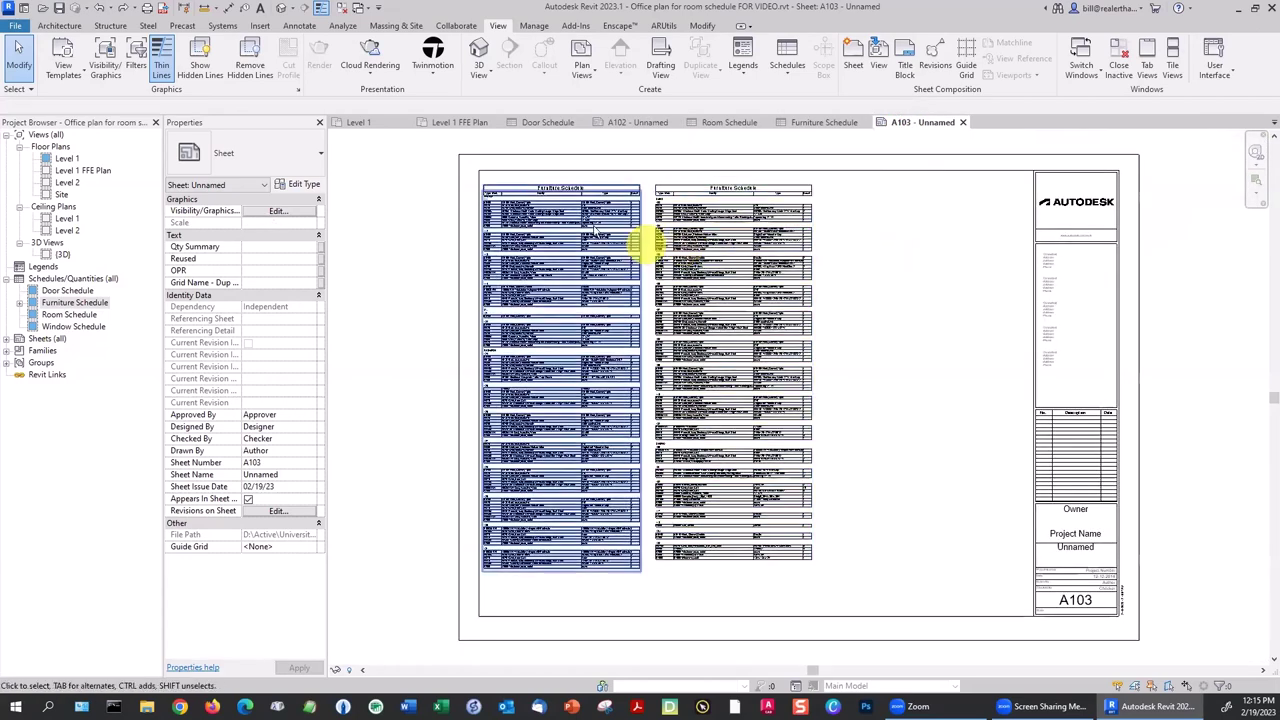
scroll(566, 216, "up", 2)
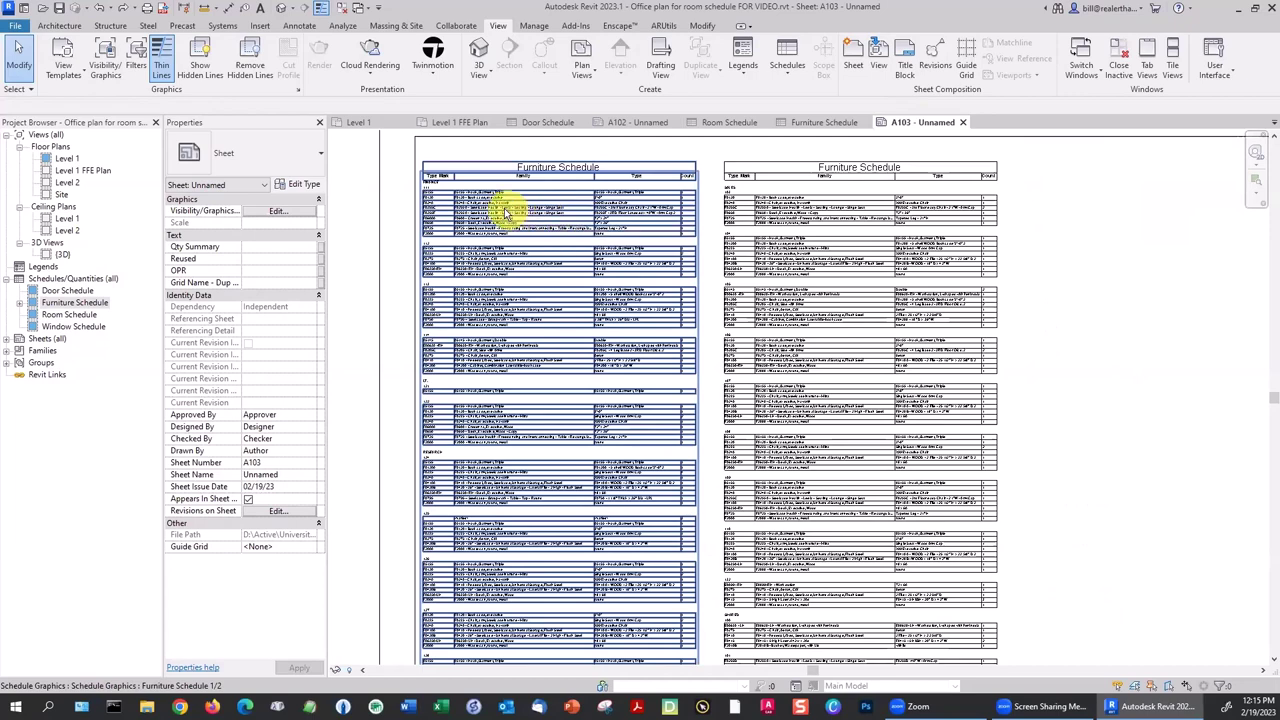
scroll(497, 206, "up", 3)
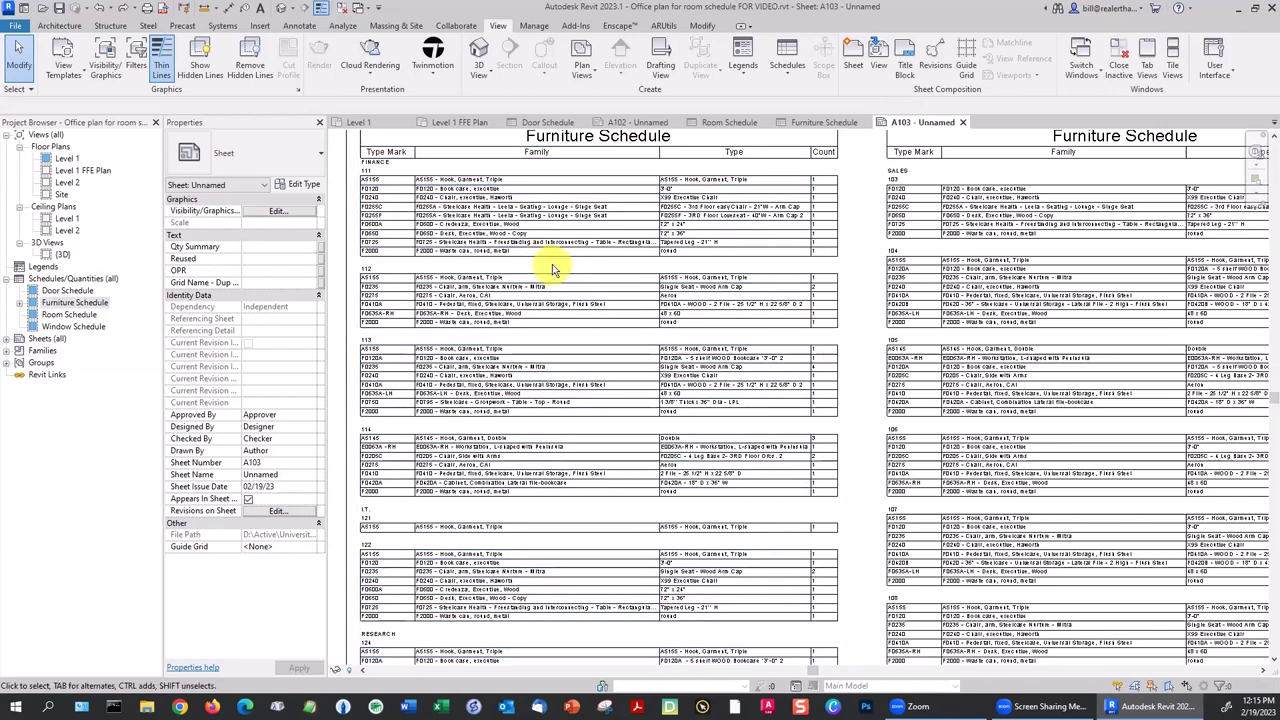
scroll(552, 264, "down", 3)
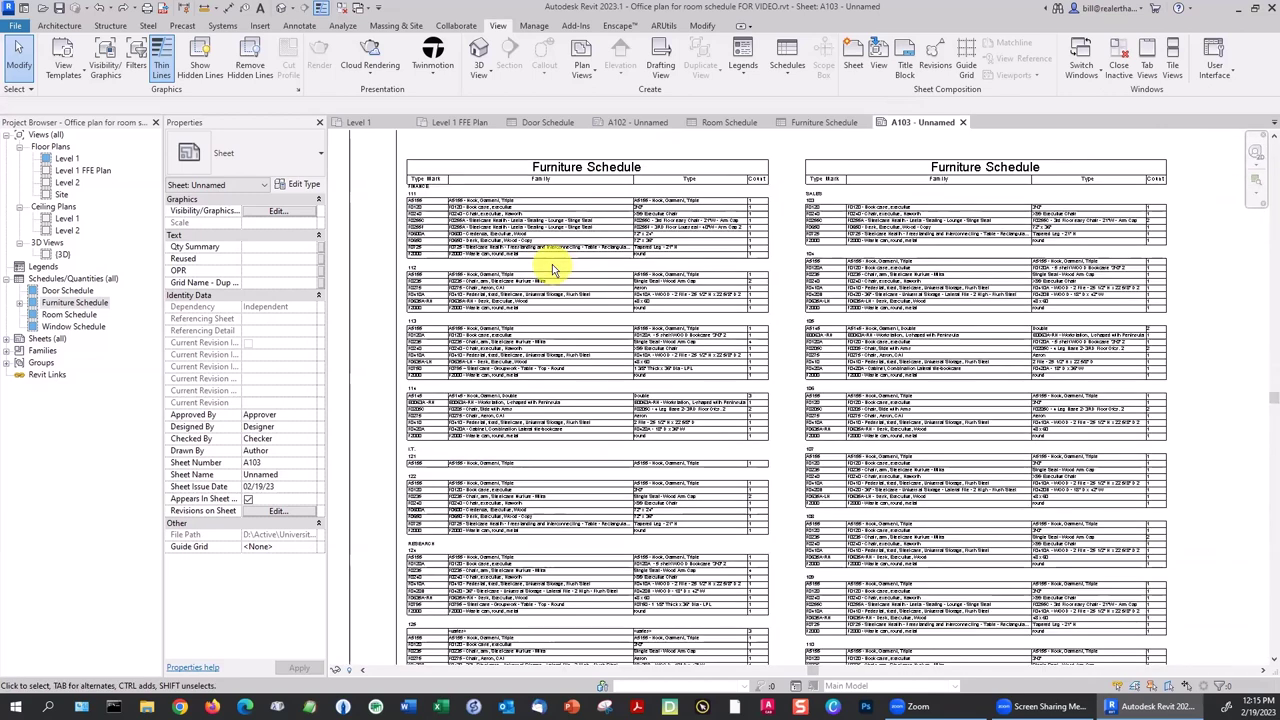